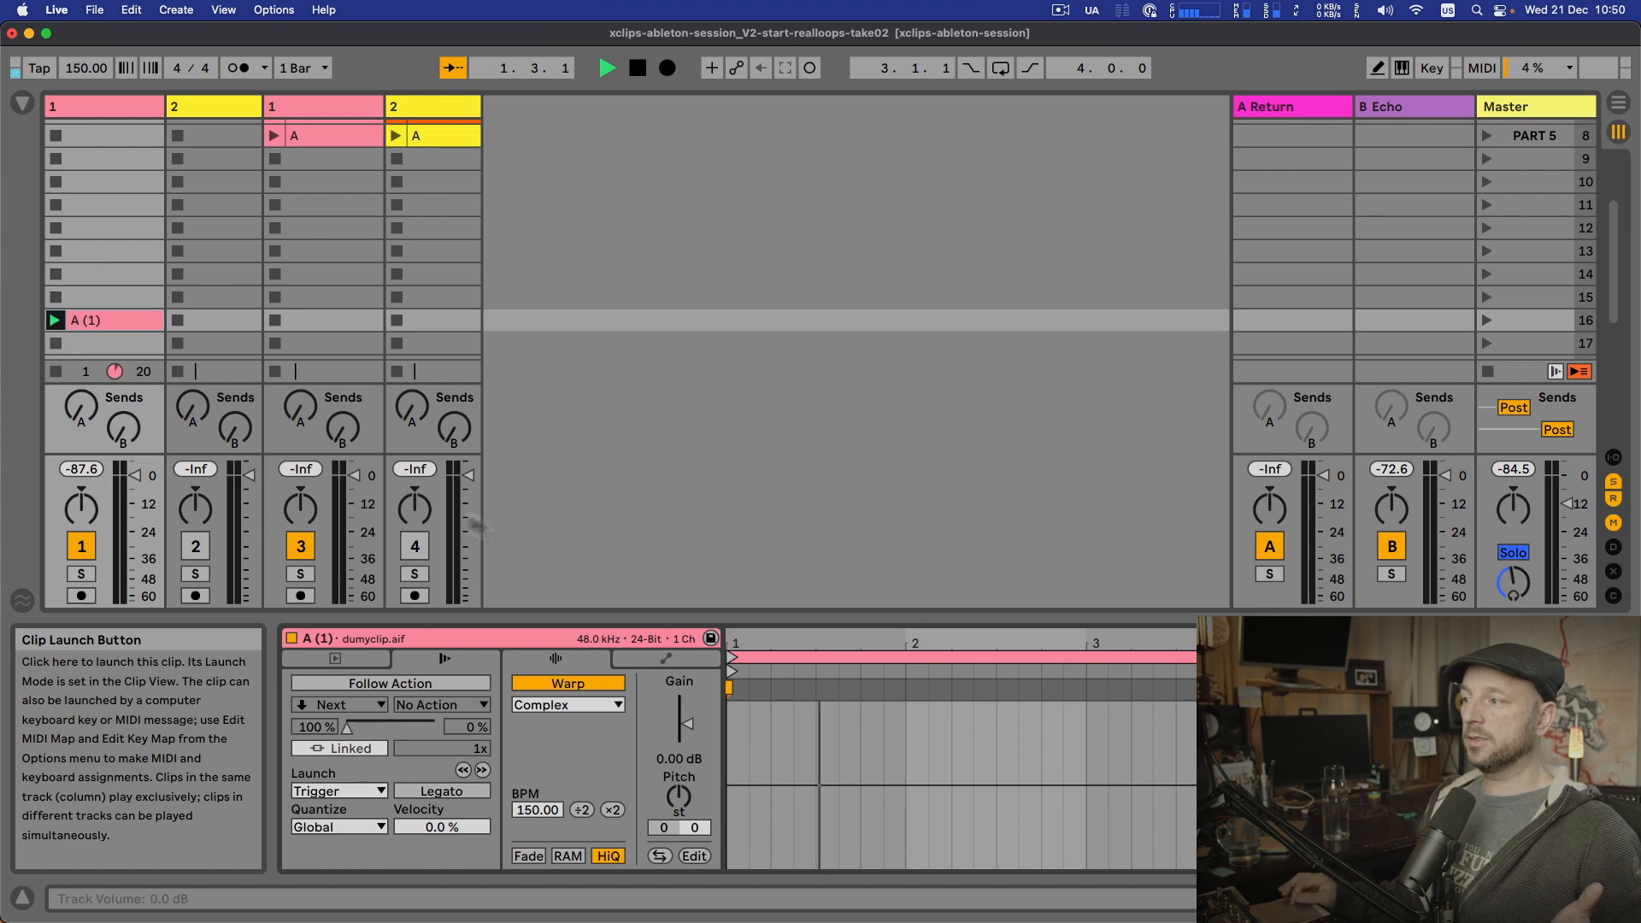
# - Stop playback and hide the sends section and the clip detail view
pyautogui.press('space')
pyautogui.scroll(5, 521, 329)
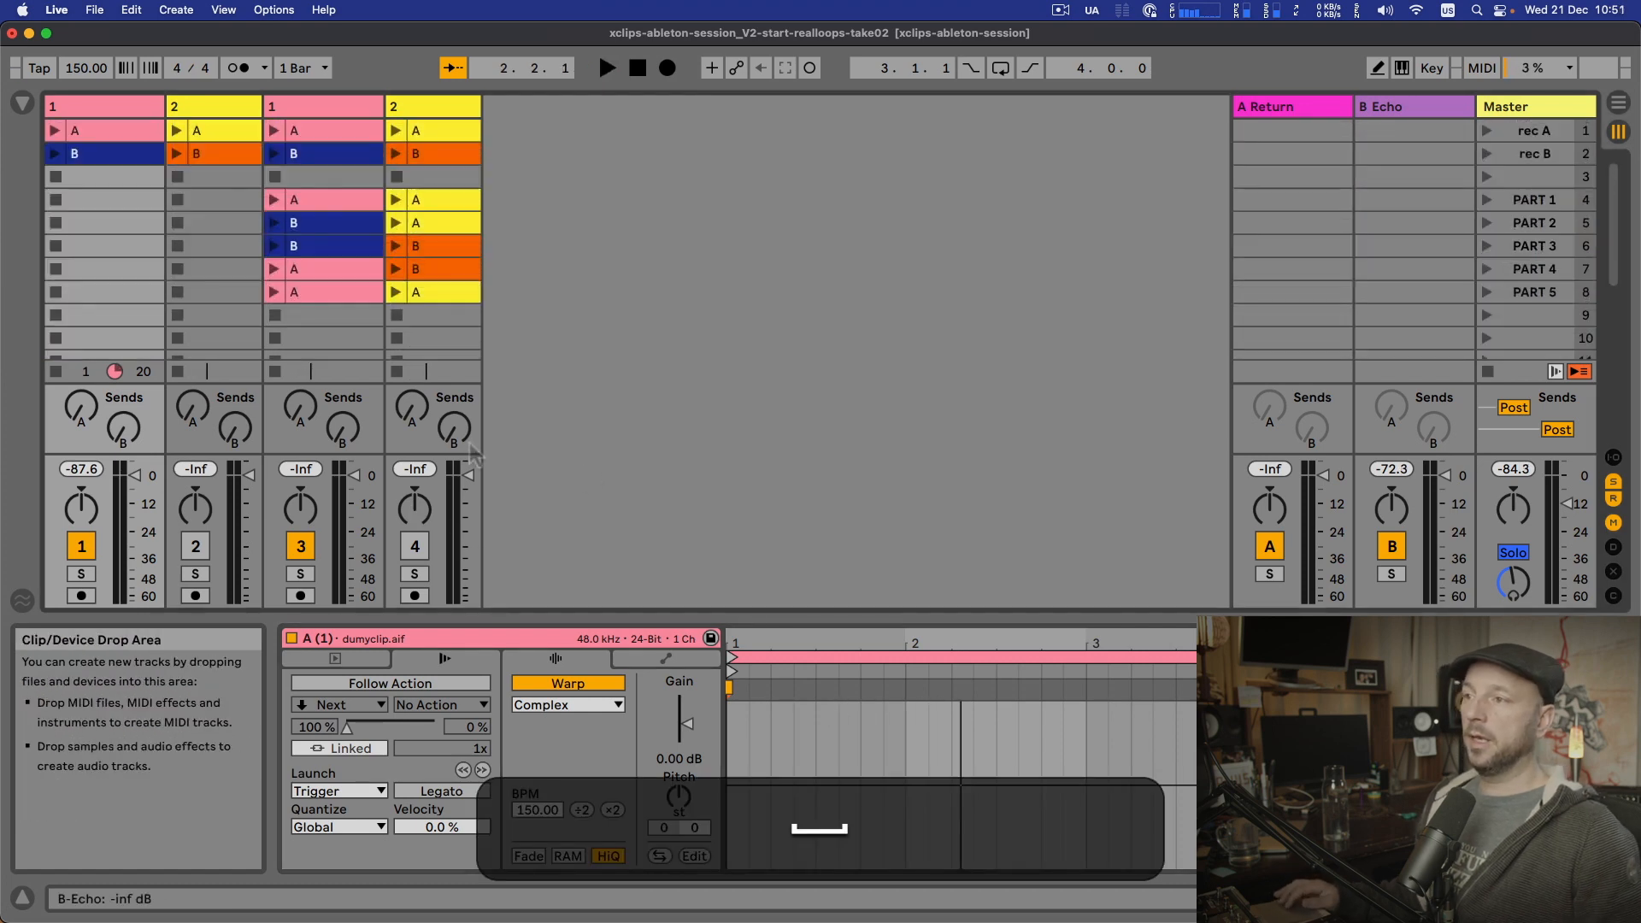
pyautogui.press('alt+super+s')
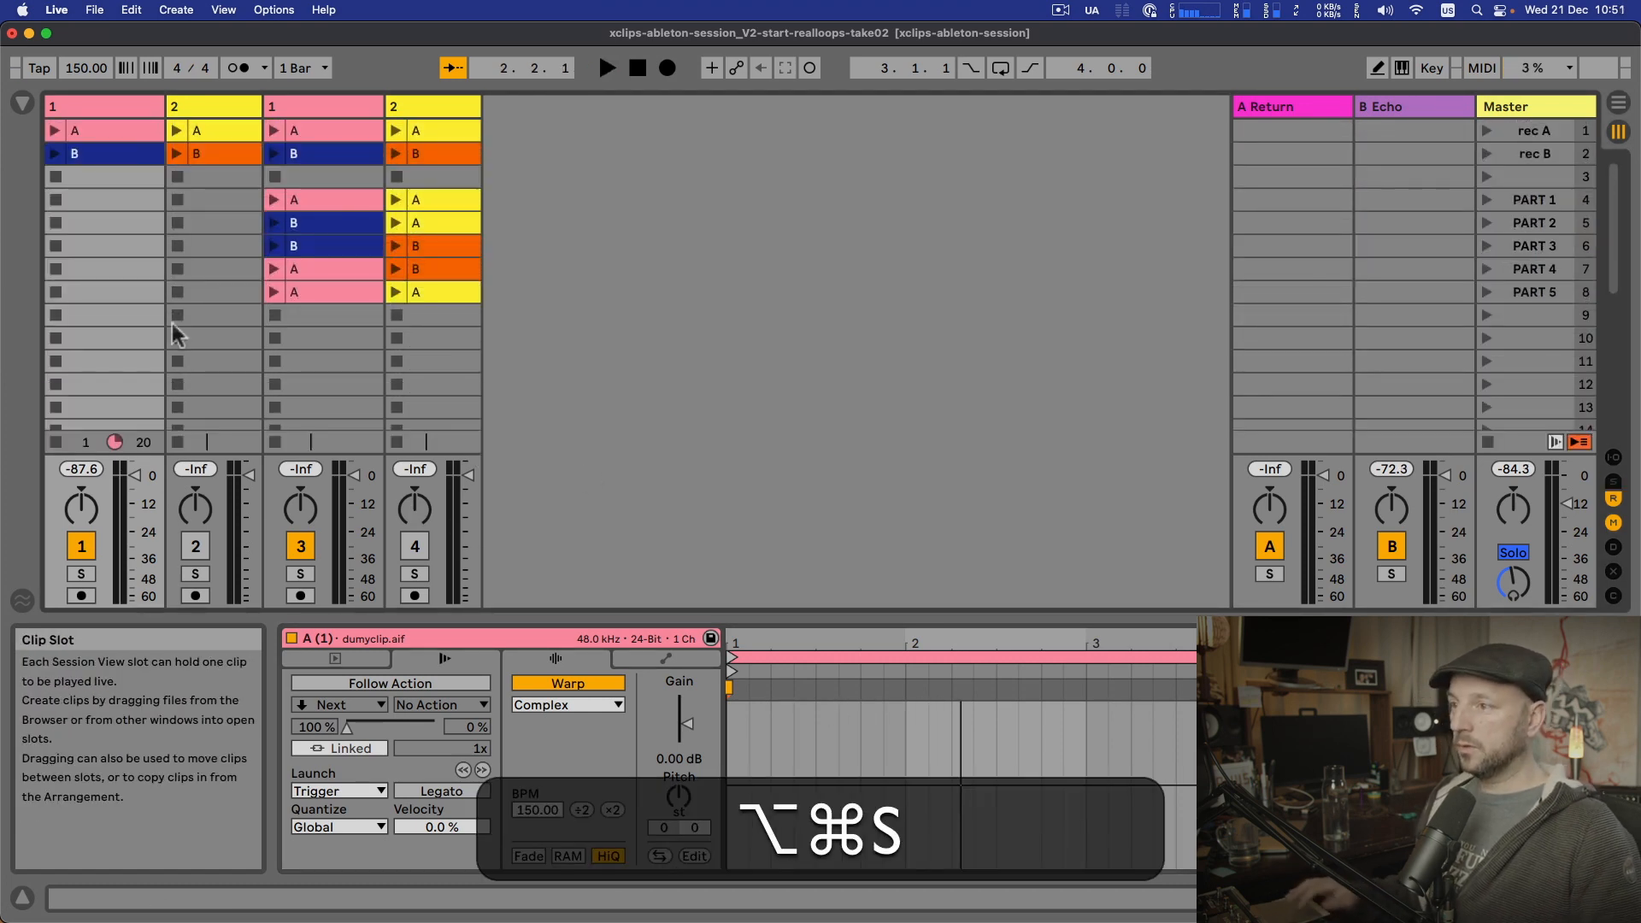
pyautogui.press('alt+super+l')
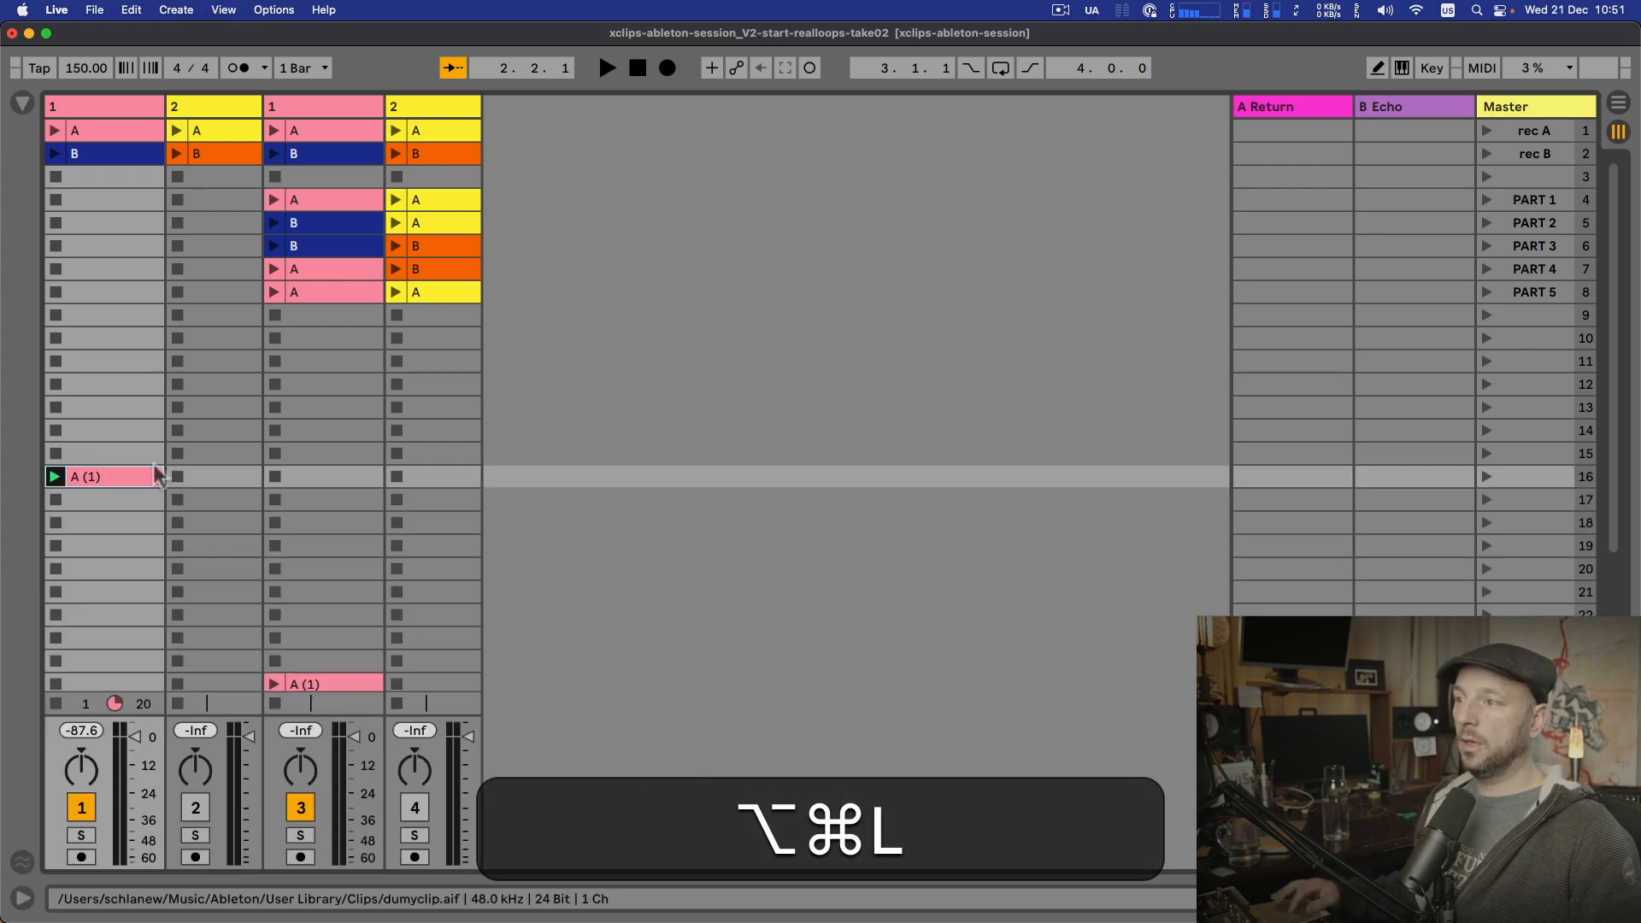
# - Move the A (1) clip on the first track into the PART 1 scene and rename it []
pyautogui.moveTo(151, 468); pyautogui.dragTo(115, 199)
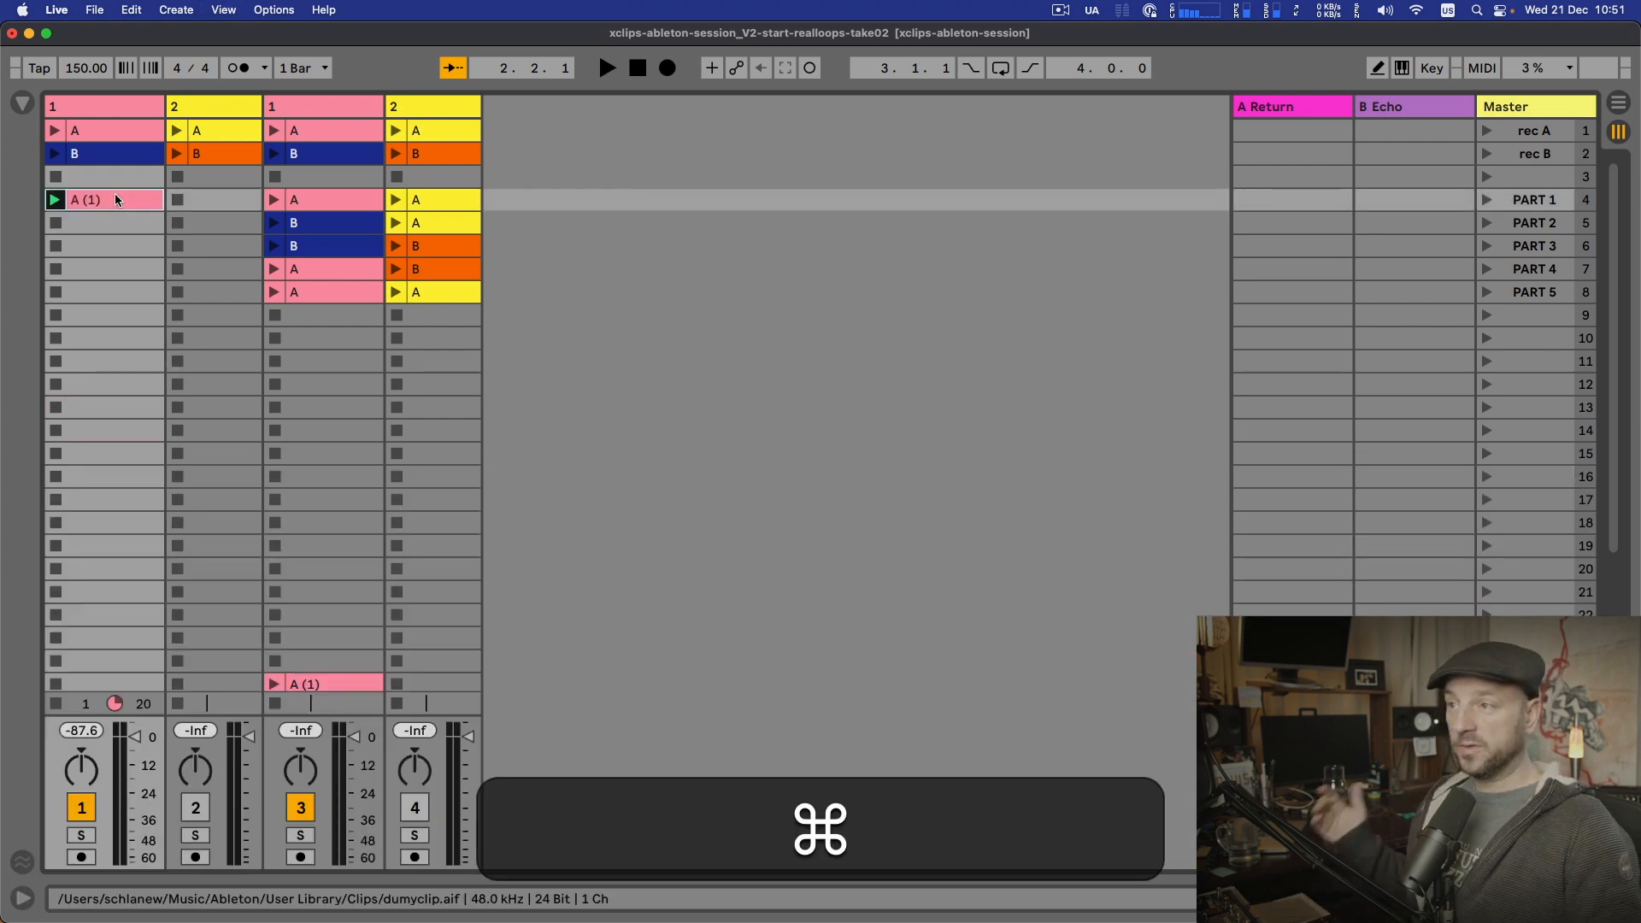
pyautogui.press('super+r')
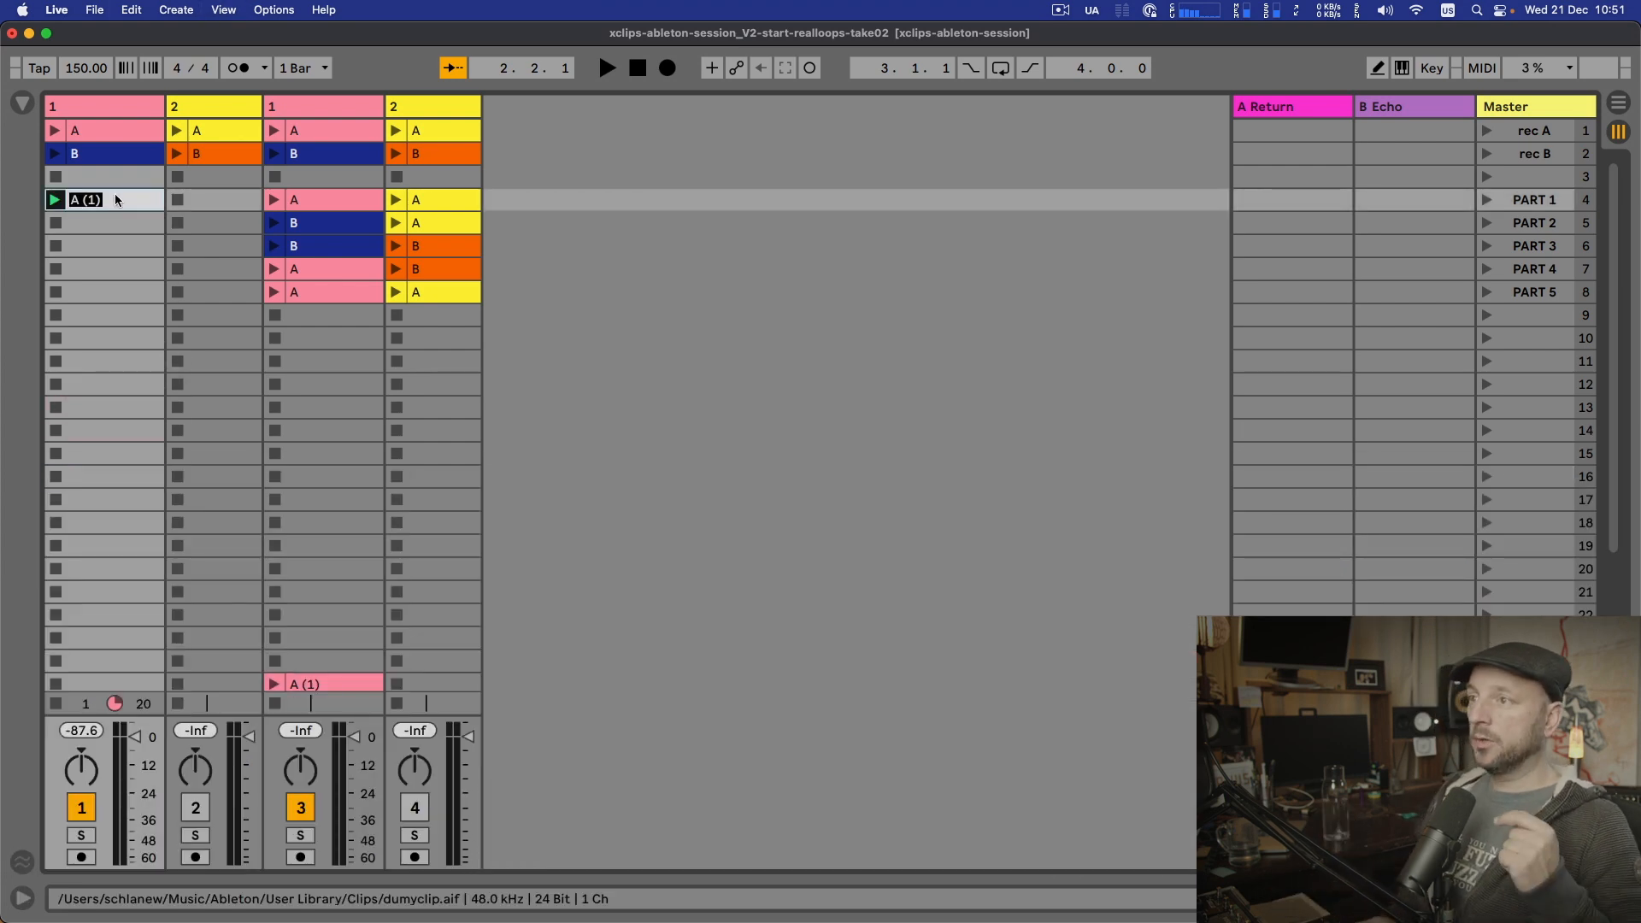
pyautogui.write('[]')
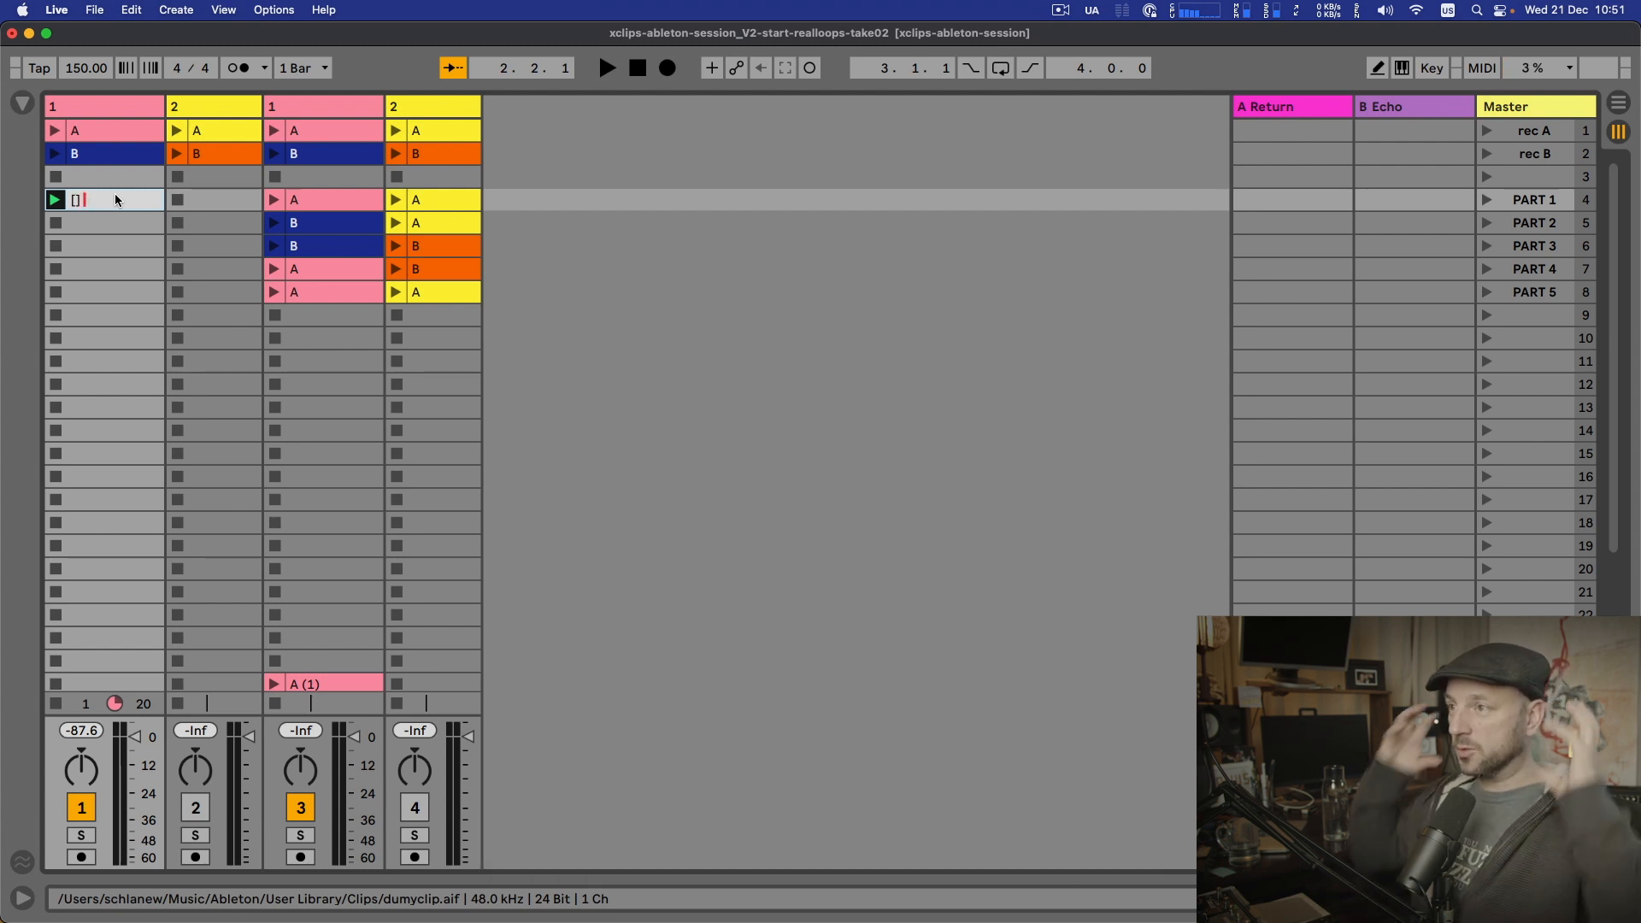
pyautogui.press('Return')
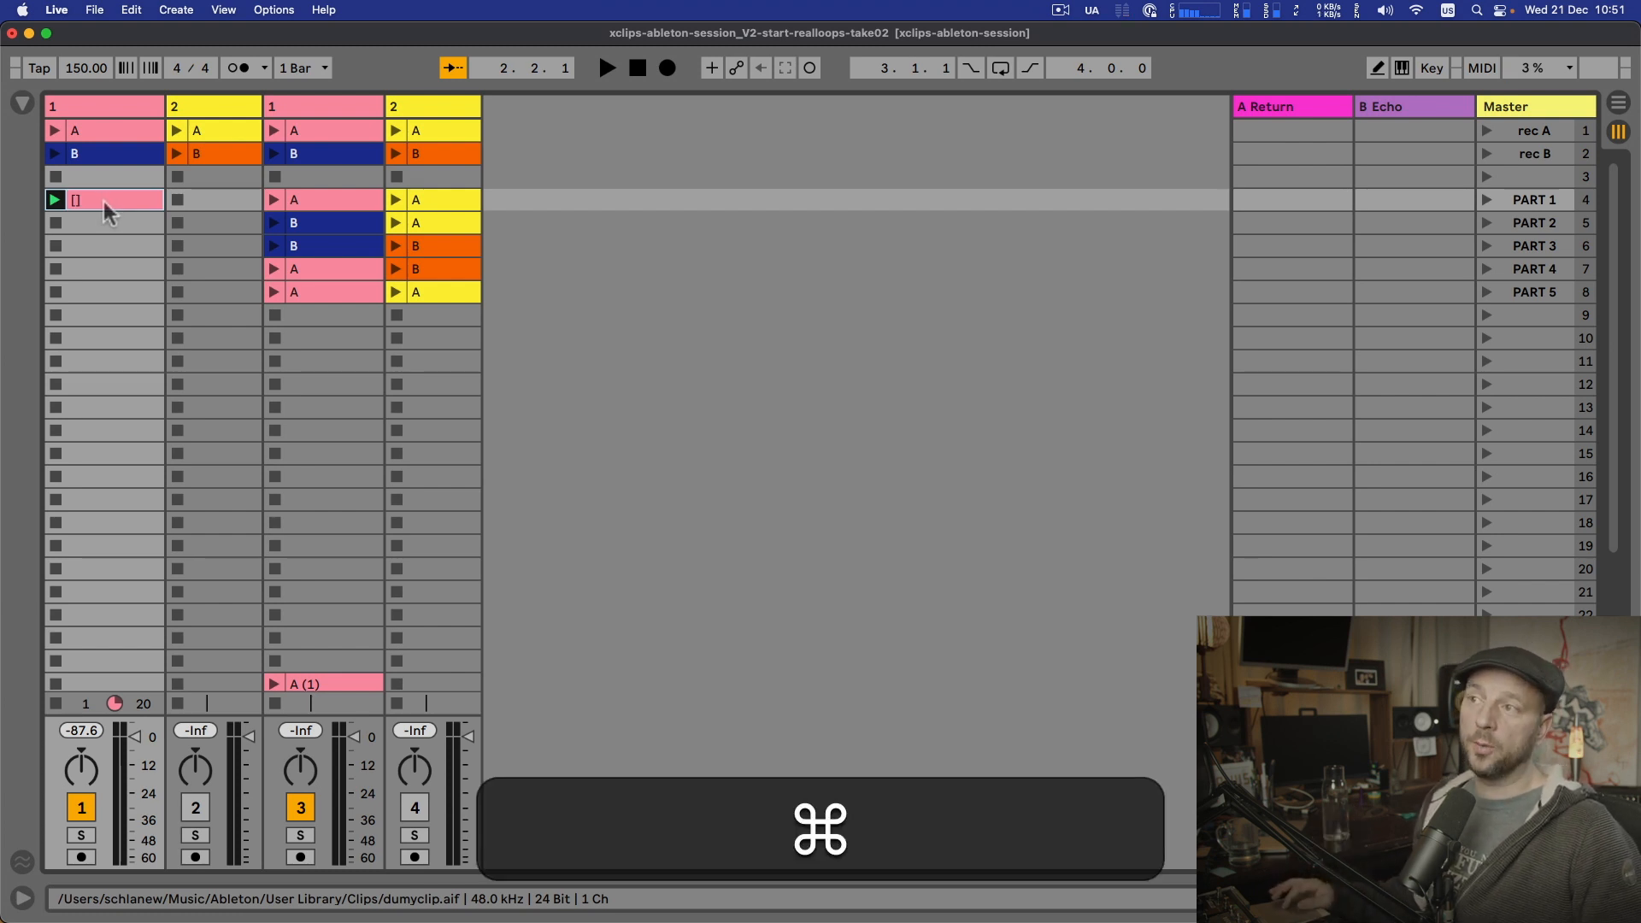
pyautogui.click(95, 128)
pyautogui.click(97, 132)
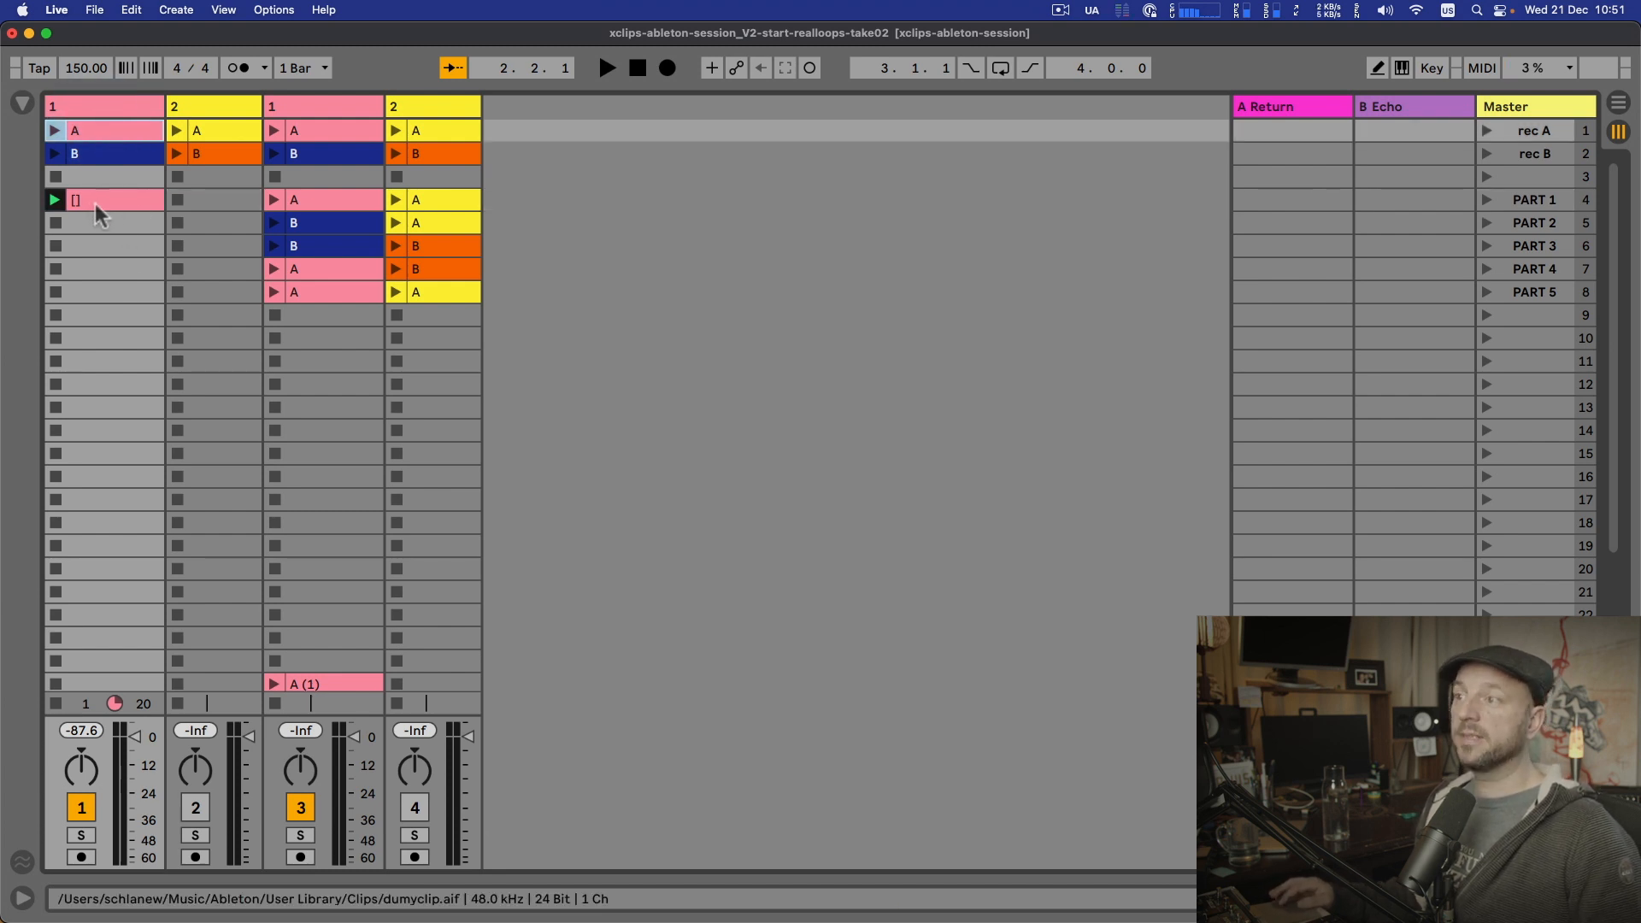
# - Switch to Preview and go to the Track Actions reference in the ClyphX Pro User Manual
pyautogui.press('super+Tab')
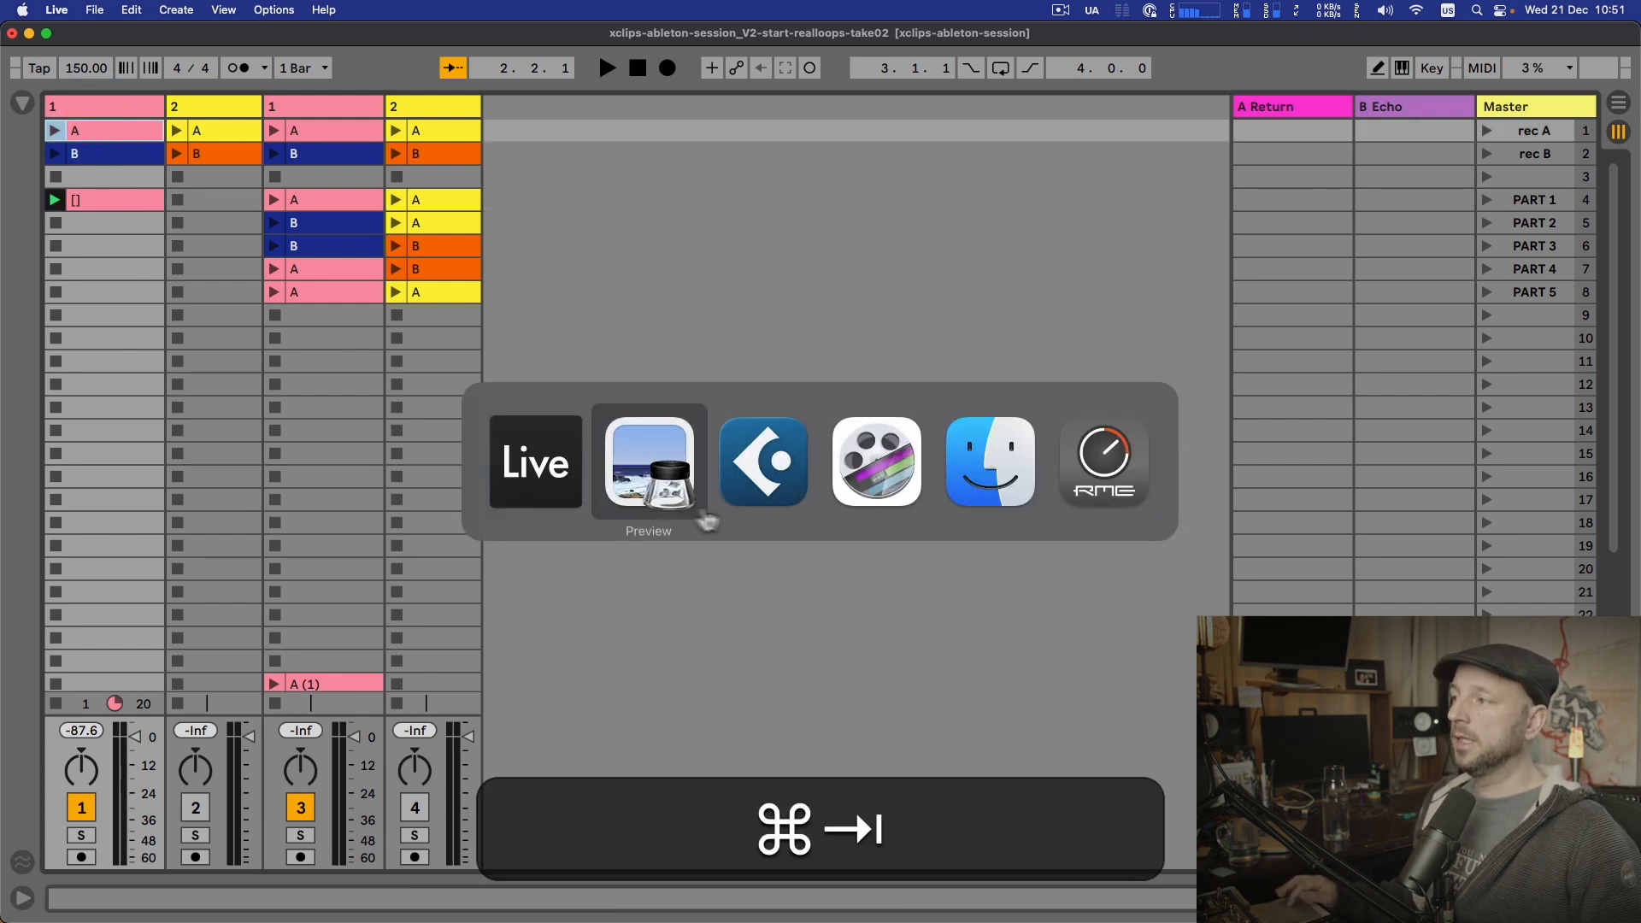
pyautogui.click(650, 511)
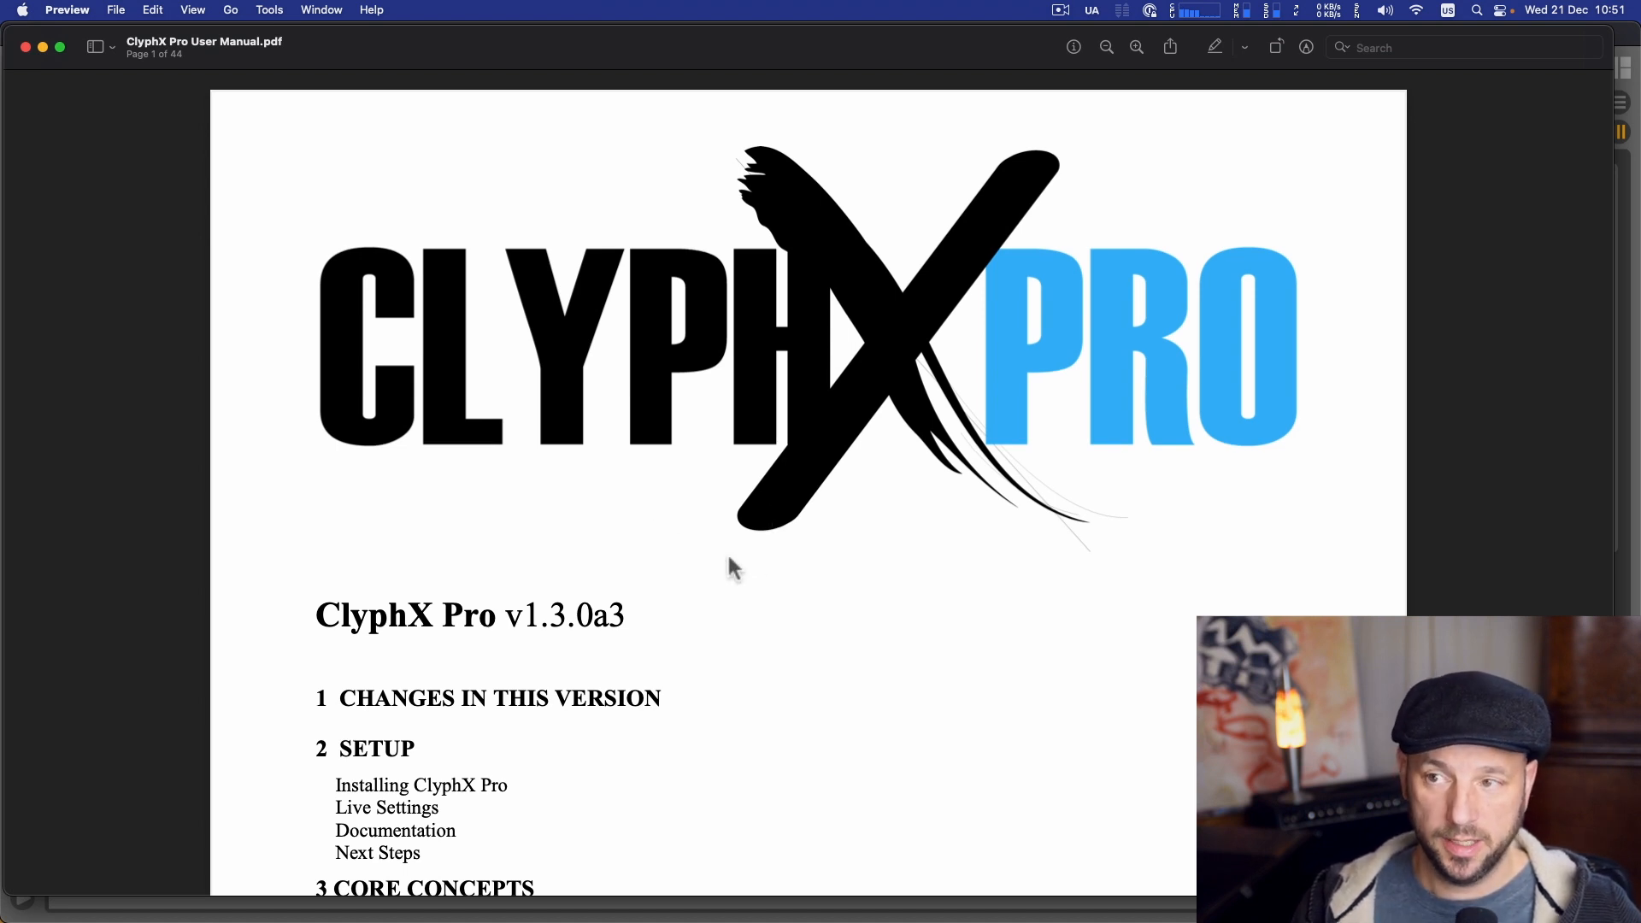
pyautogui.scroll(-10, 667, 564)
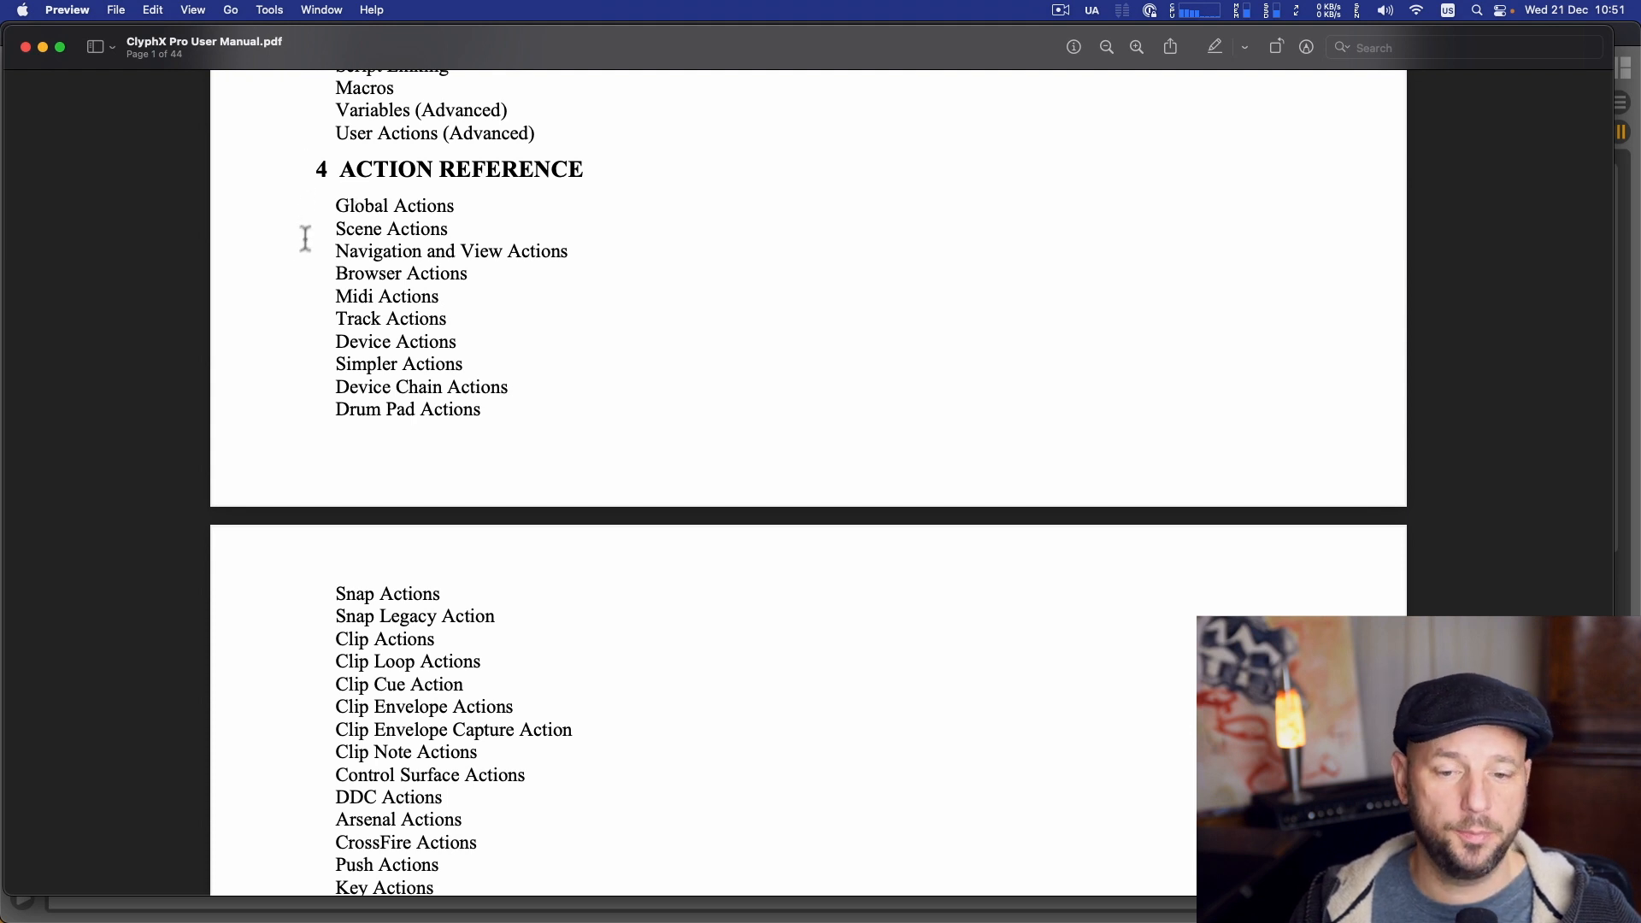
pyautogui.scroll(-3, 305, 239)
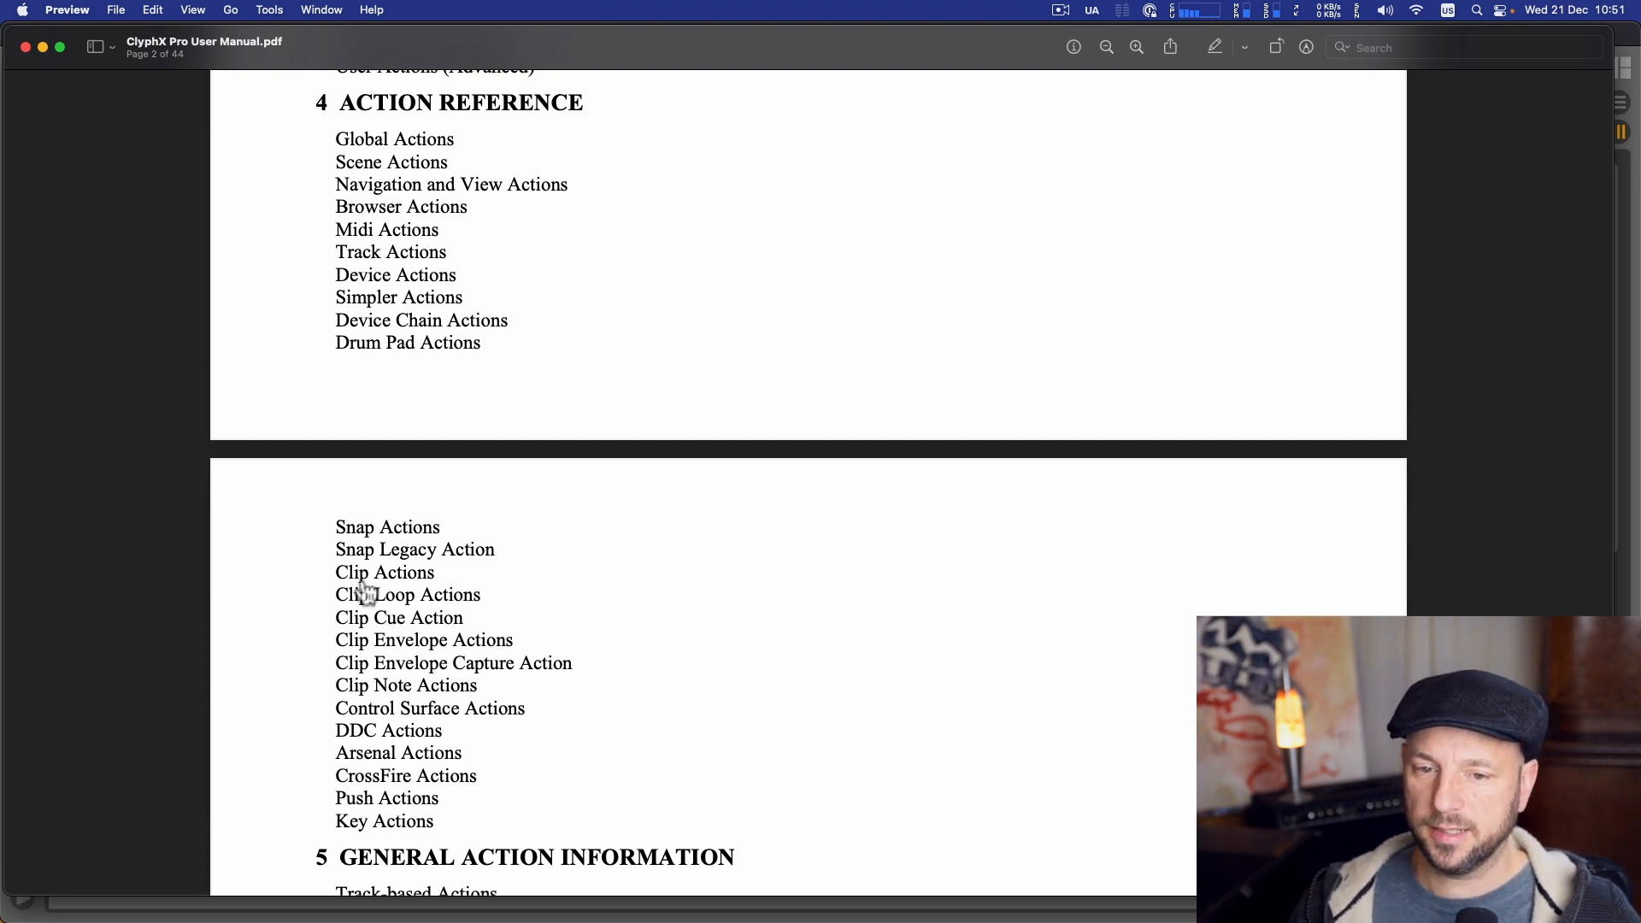
pyautogui.click(362, 259)
pyautogui.scroll(-10, 755, 682)
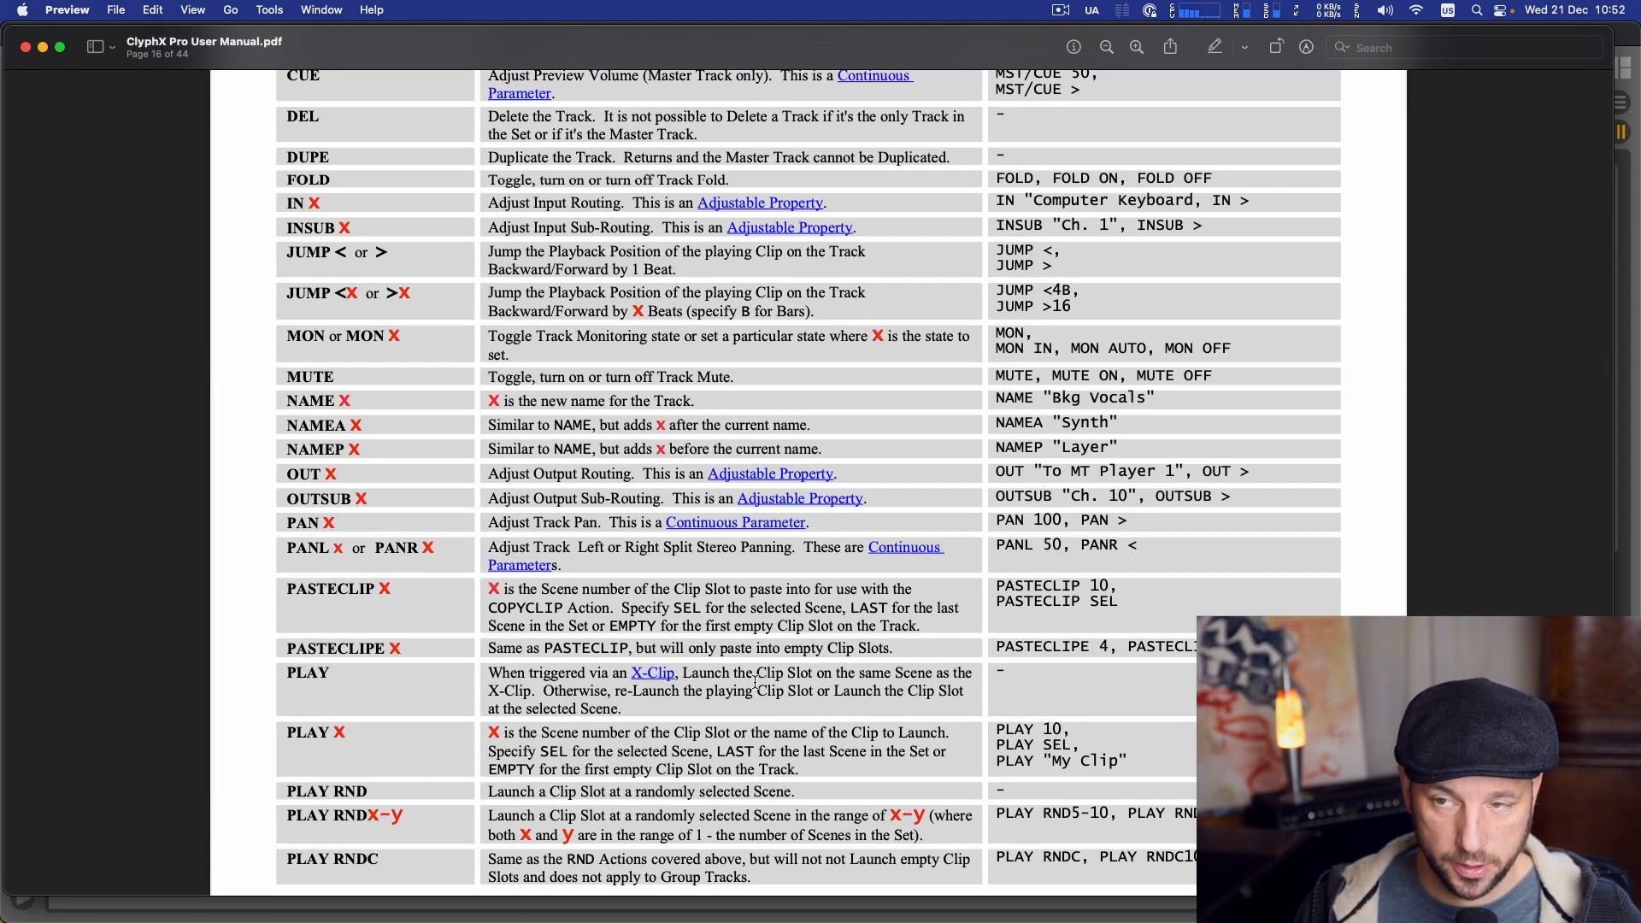
# - Search the manual for "play" and close the search
pyautogui.press('super+f')
pyautogui.write('plaz')
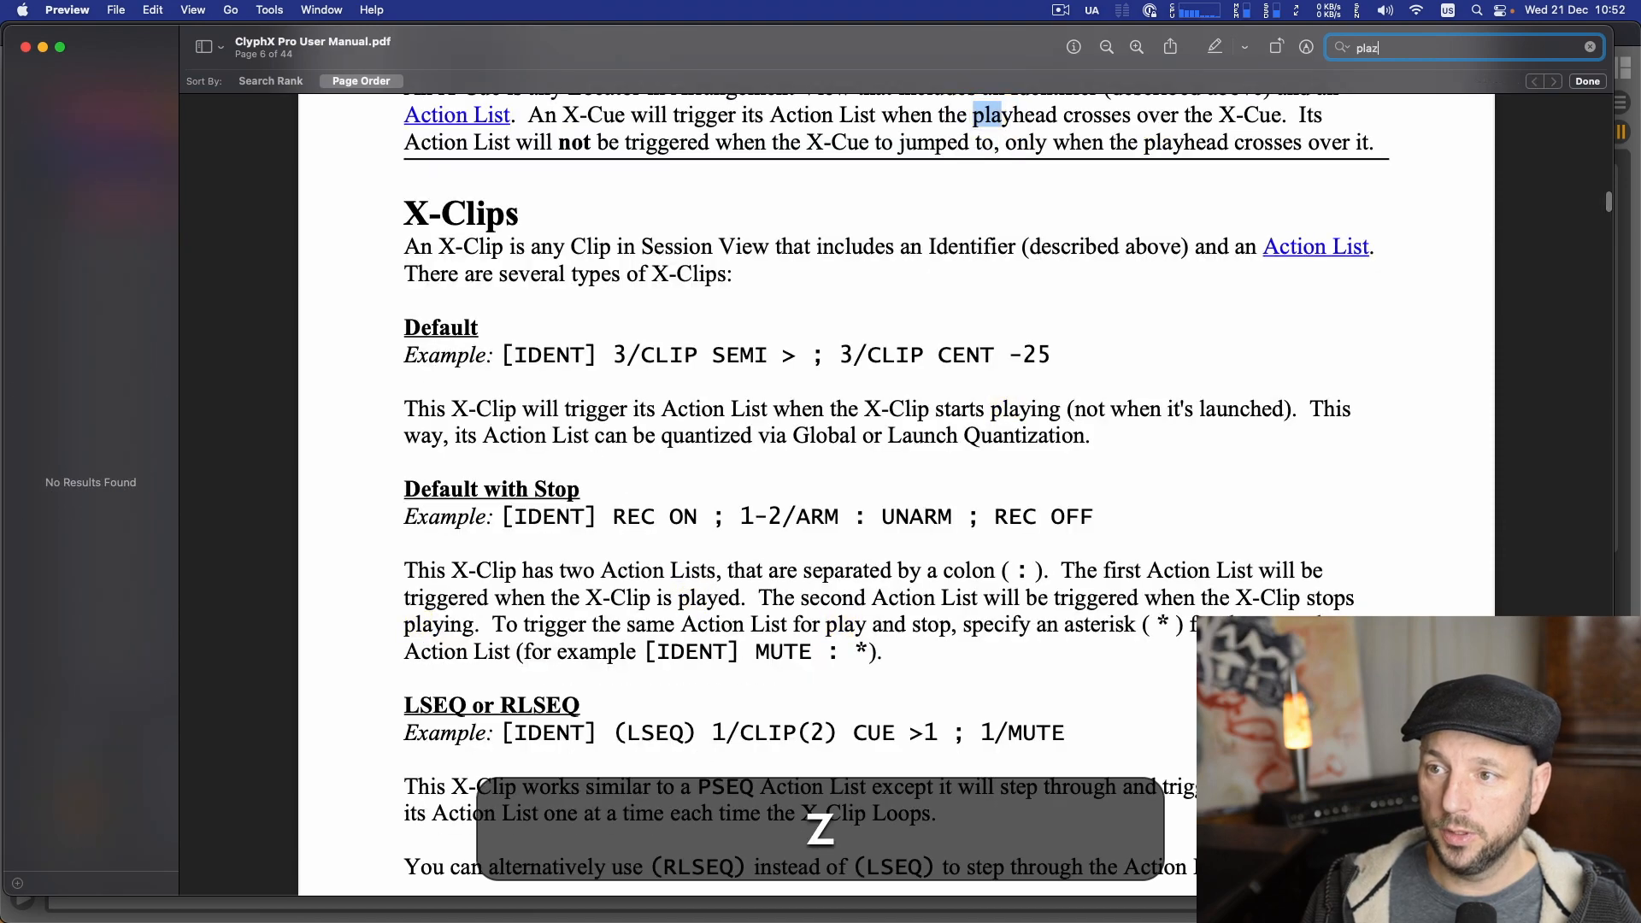
pyautogui.press('BackSpace')
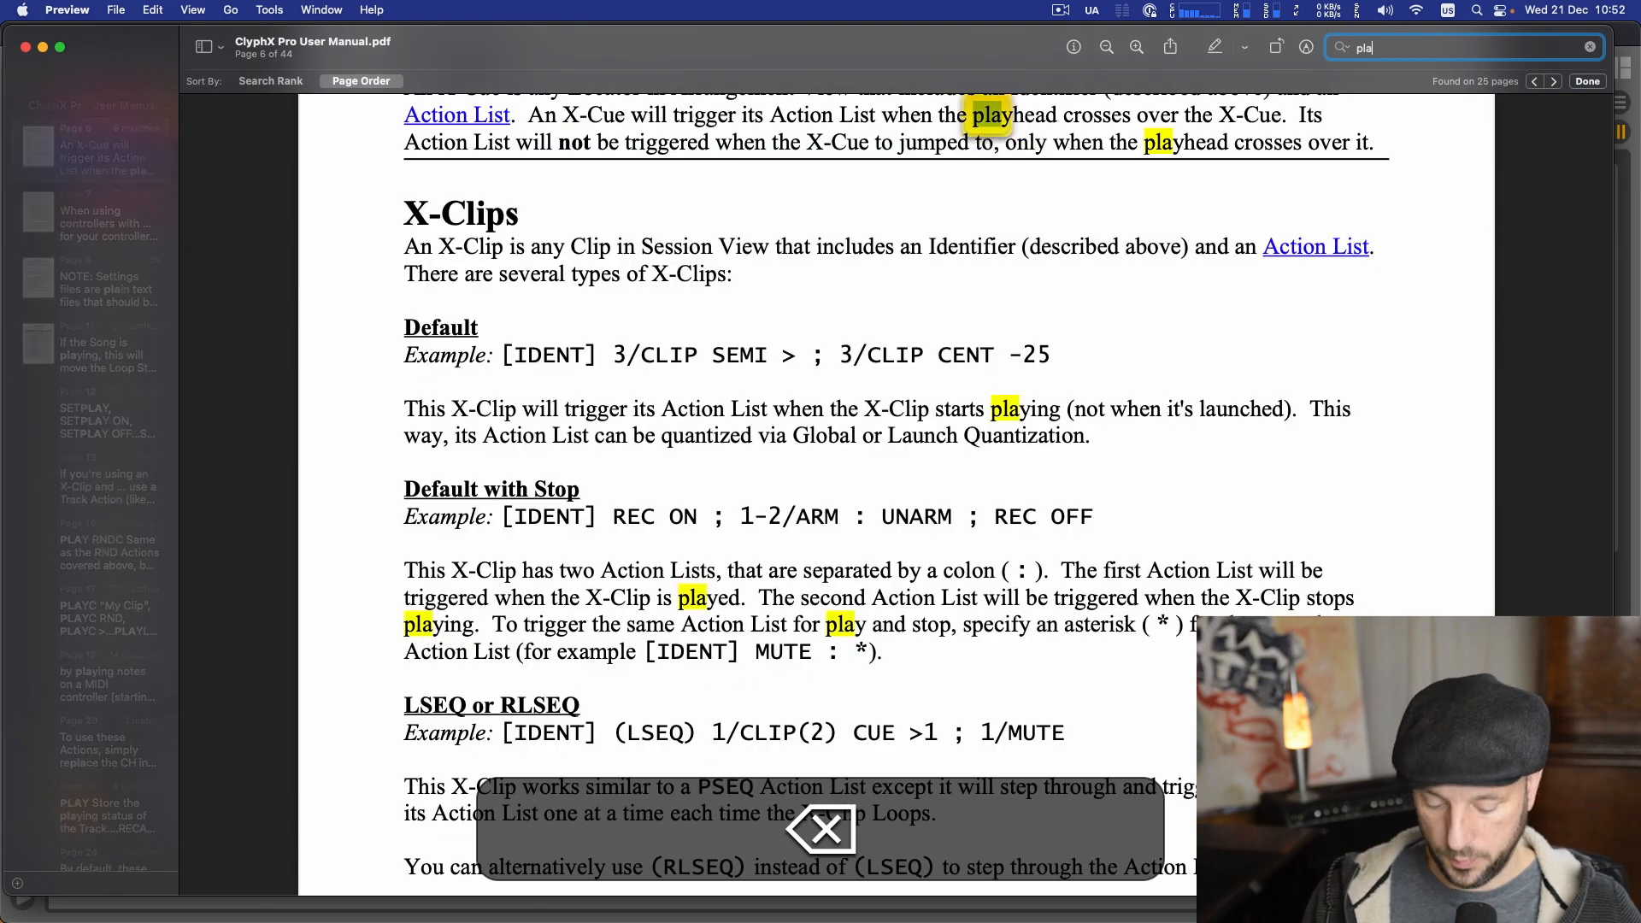
pyautogui.write('y')
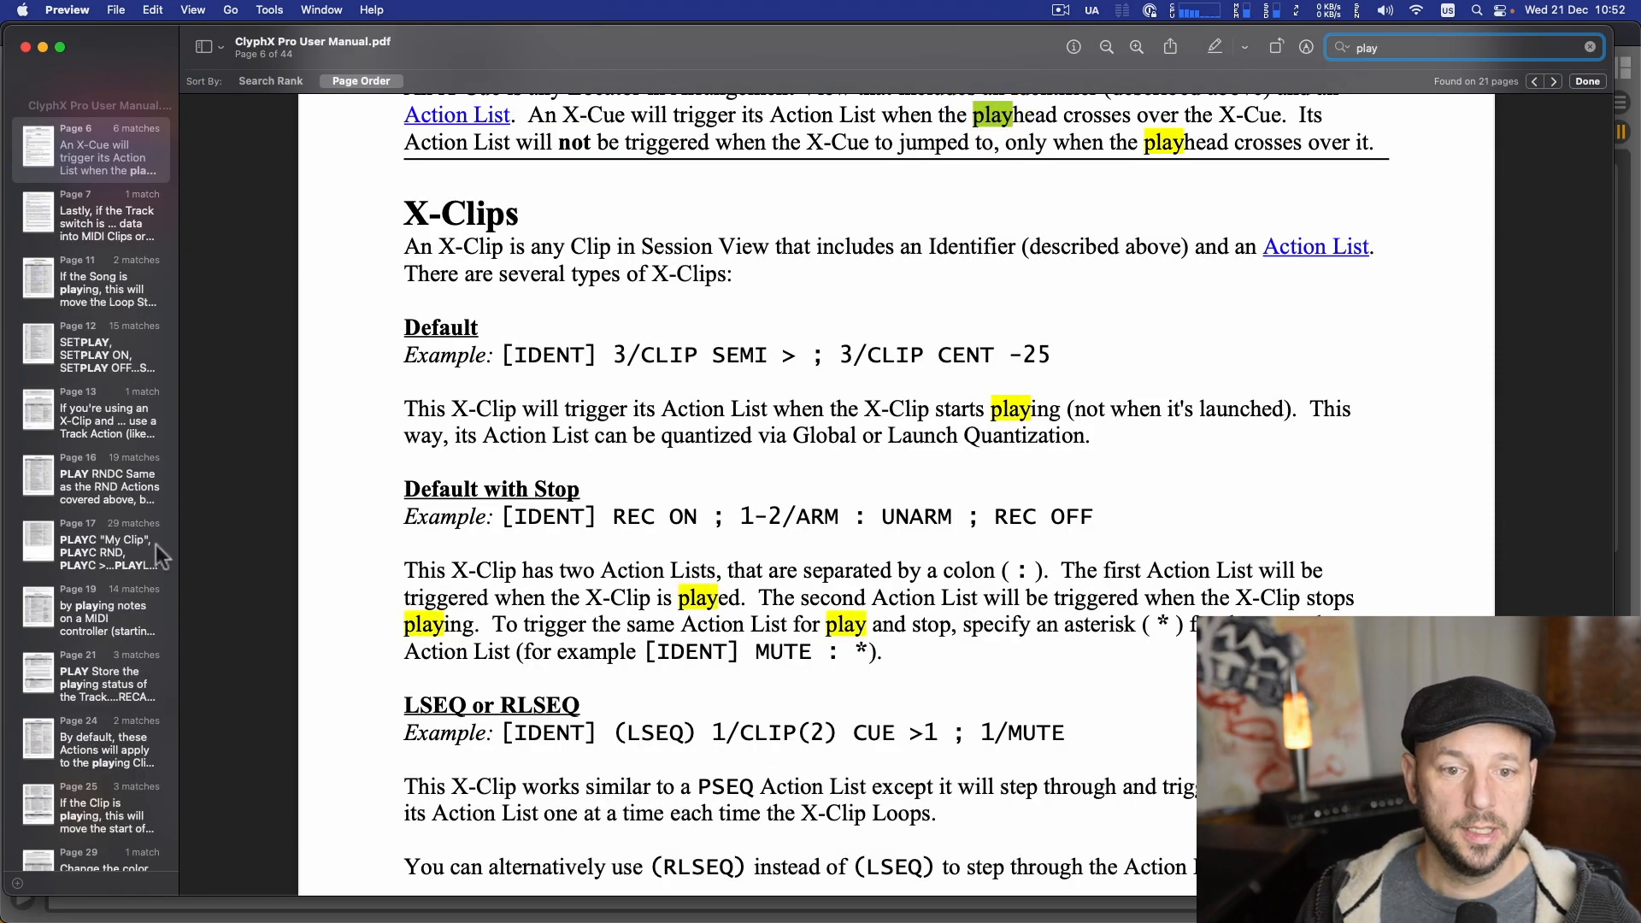
pyautogui.scroll(-8, 158, 551)
pyautogui.scroll(8, 158, 552)
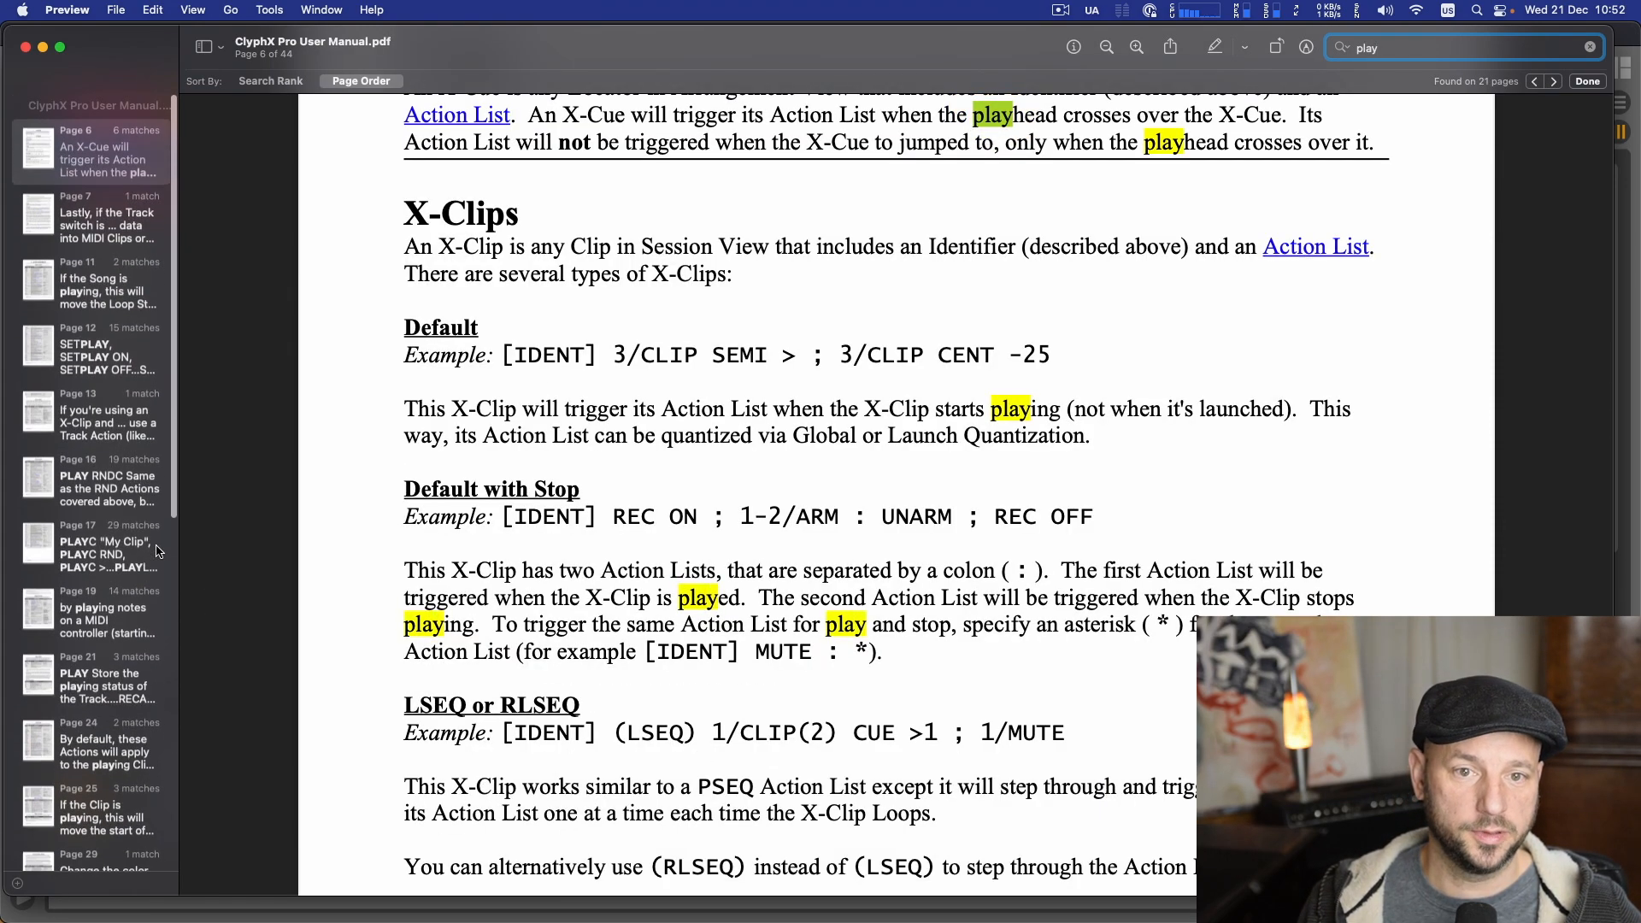
pyautogui.press('Escape')
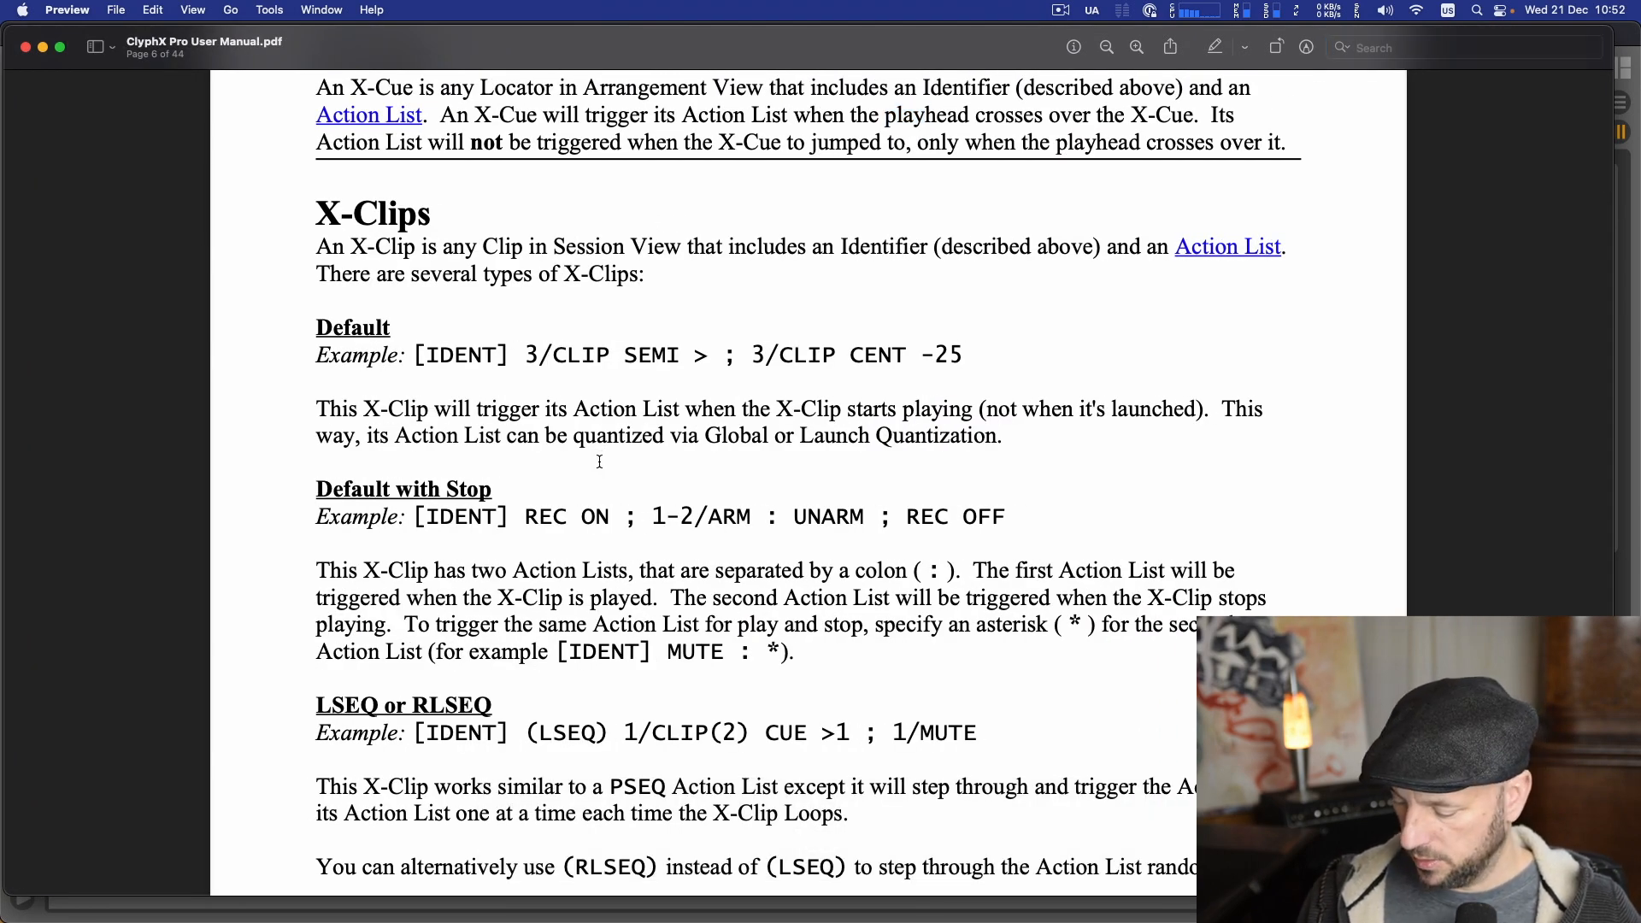
# - Page forward through the manual from the X-Clips section to the Track Actions table
pyautogui.press('pagedown')
pyautogui.press('pagedown')
pyautogui.press('pagedown')
pyautogui.press('pagedown')
pyautogui.press('pagedown')
pyautogui.press('pagedown')
pyautogui.press('pagedown')
pyautogui.press('pagedown')
pyautogui.press('pagedown')
pyautogui.press('pagedown')
pyautogui.press('pagedown')
pyautogui.press('pagedown')
pyautogui.press('pagedown')
pyautogui.press('pagedown')
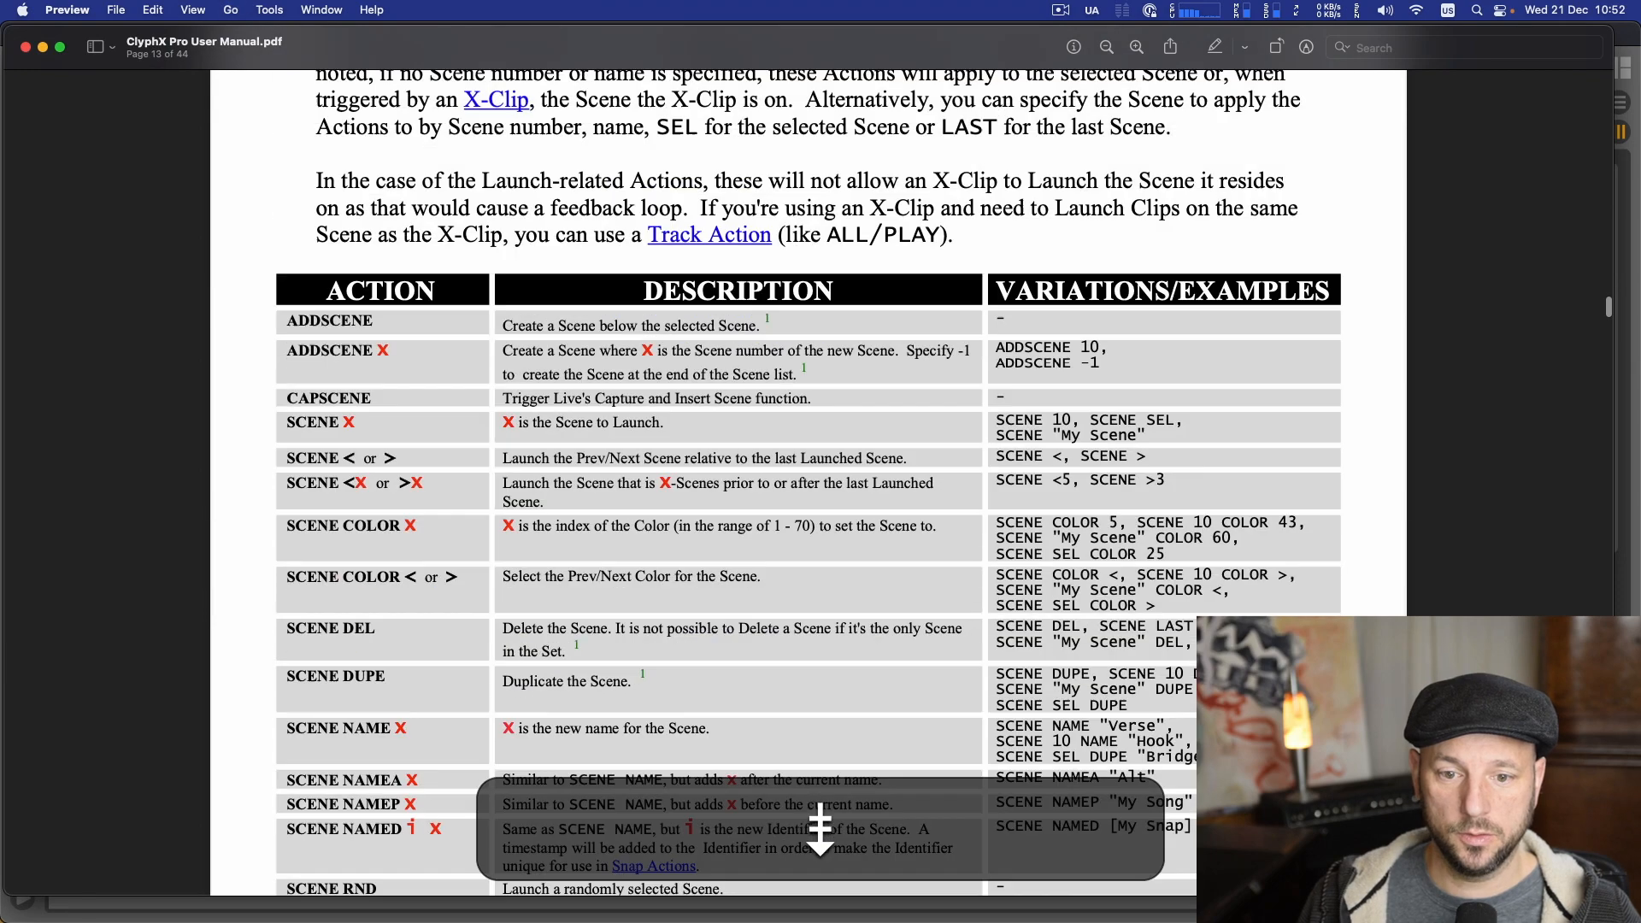
pyautogui.press('pagedown')
pyautogui.press('pagedown')
pyautogui.press('pagedown')
pyautogui.press('pagedown')
pyautogui.press('pagedown')
pyautogui.press('pagedown')
pyautogui.press('pagedown')
pyautogui.press('pagedown')
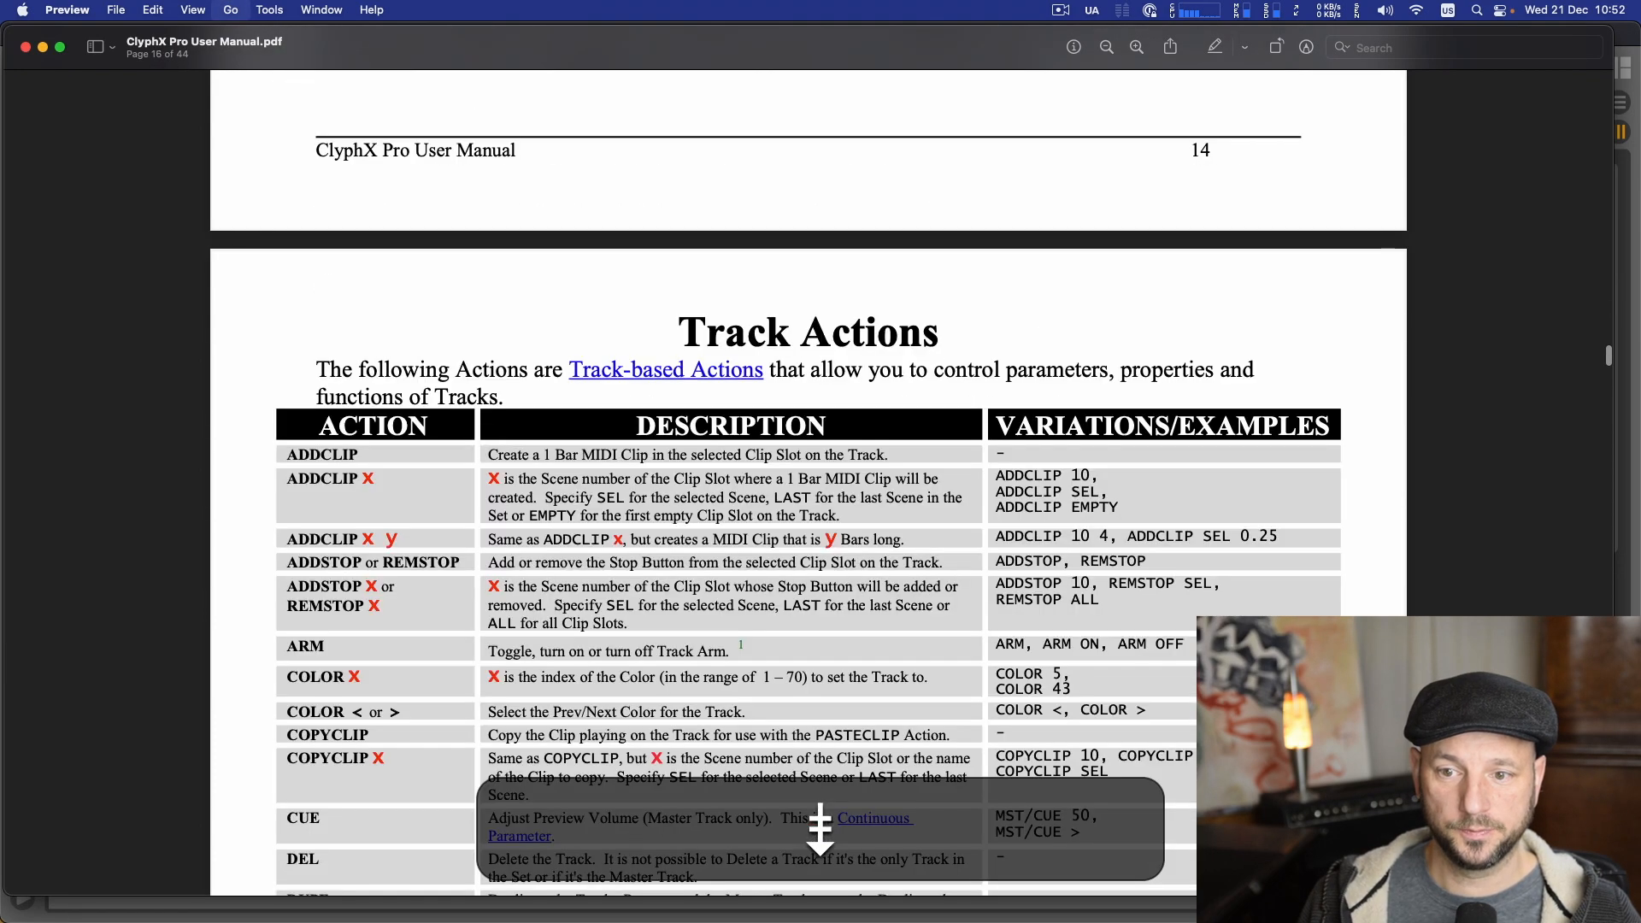
# - Examine the PLAY entries in the Track Actions table, especially PLAY X for launching a specific clip slot
pyautogui.scroll(-2, 192, 831)
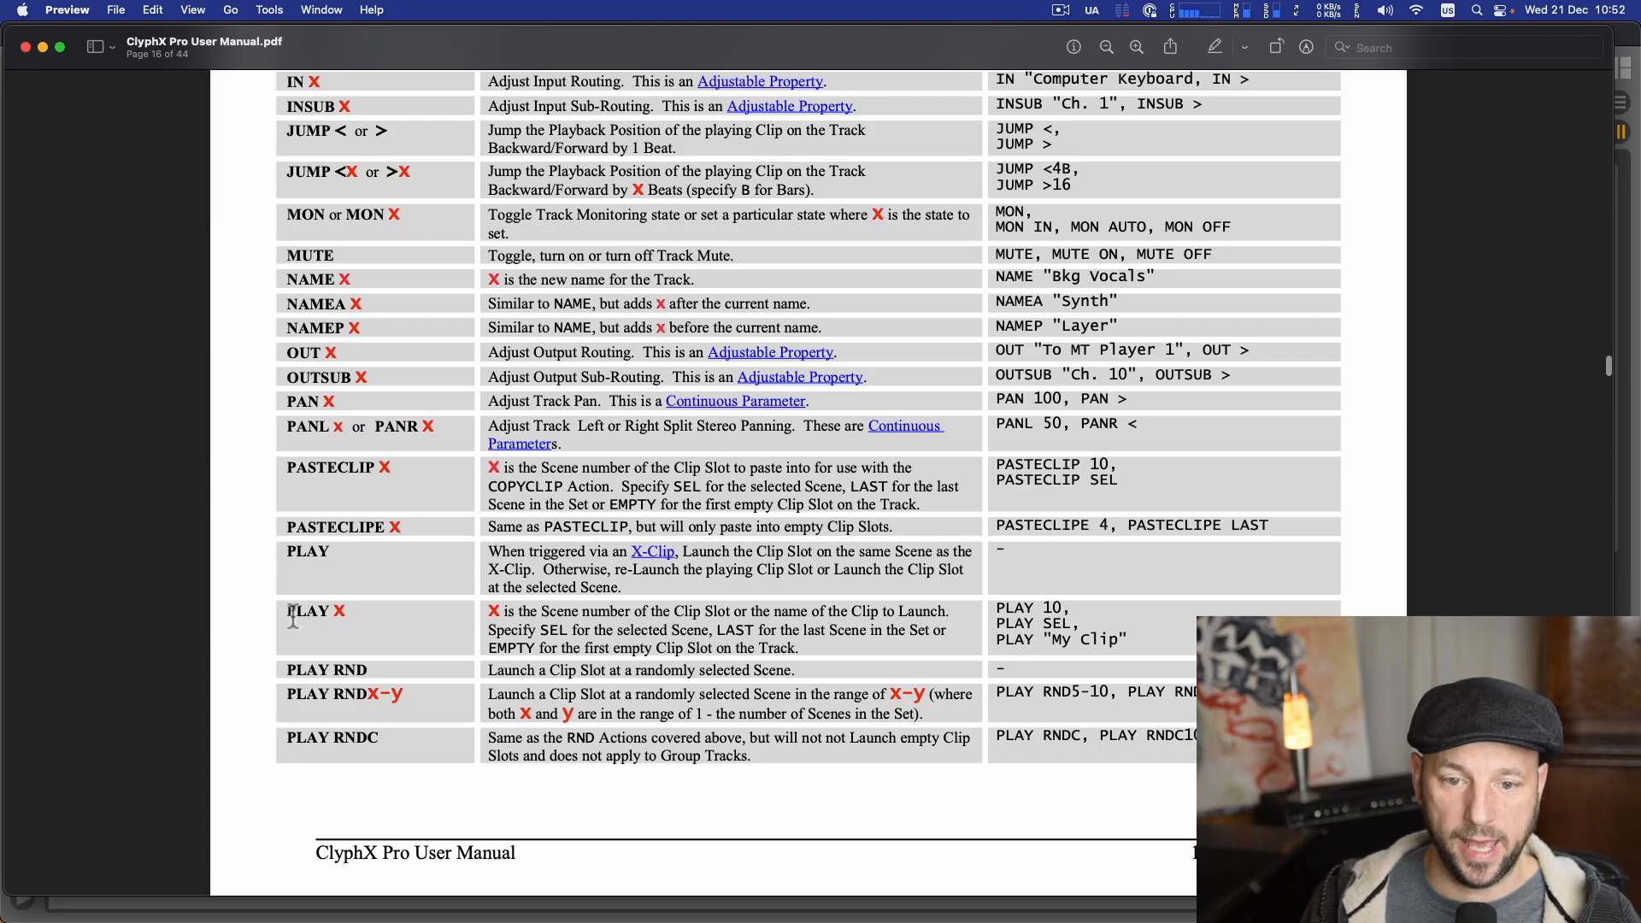
pyautogui.scroll(-5, 428, 611)
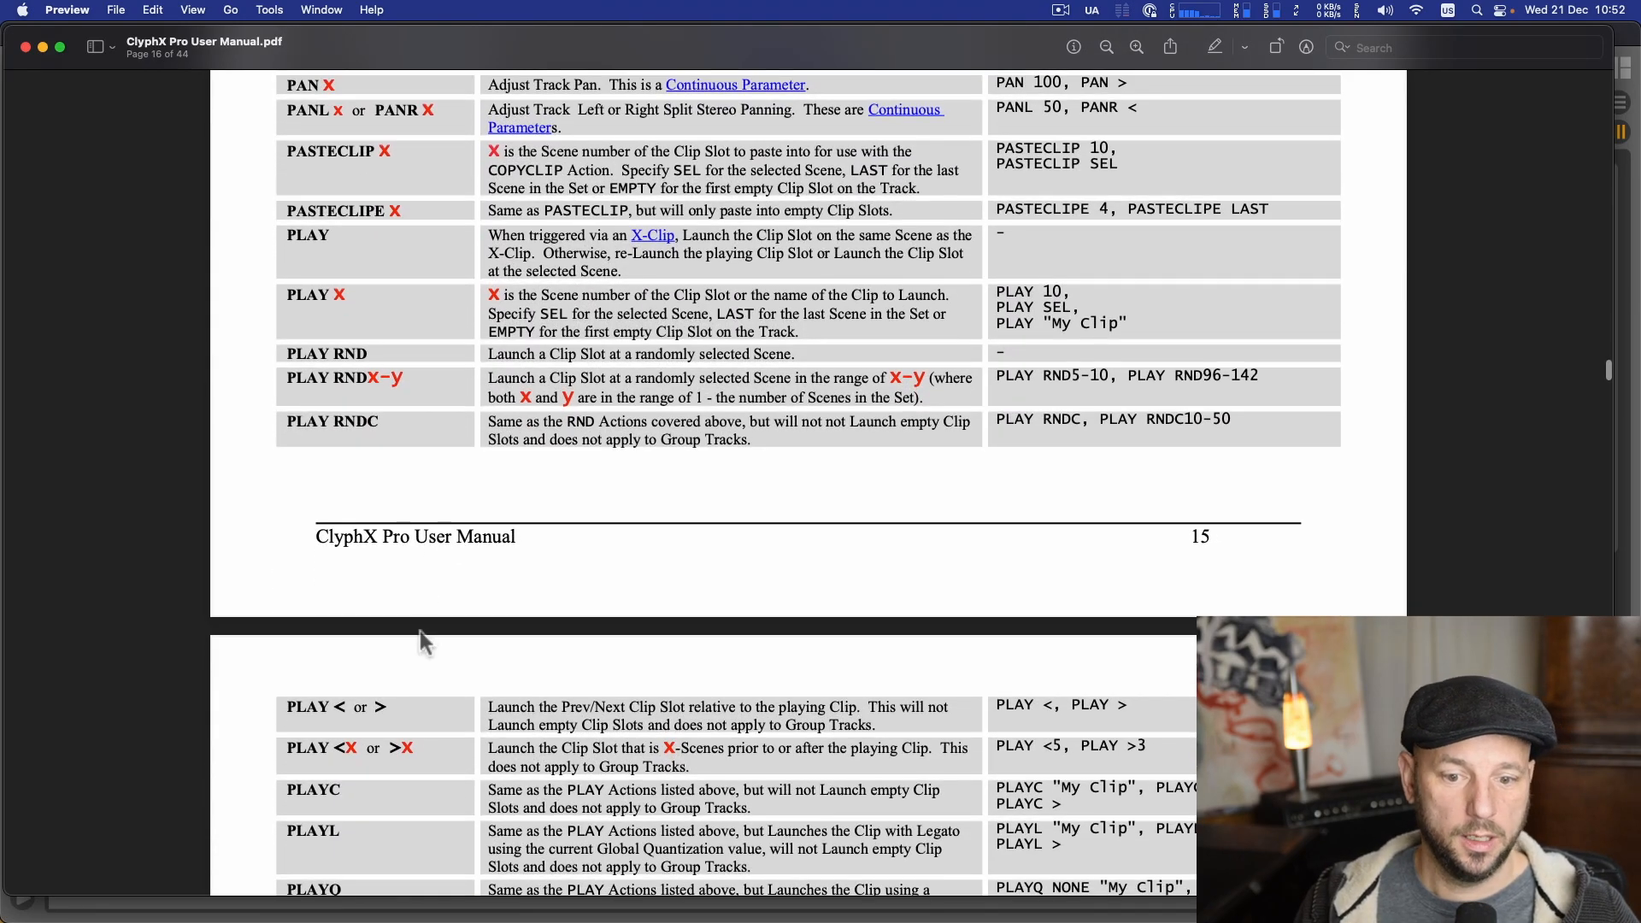
pyautogui.scroll(-2, 419, 631)
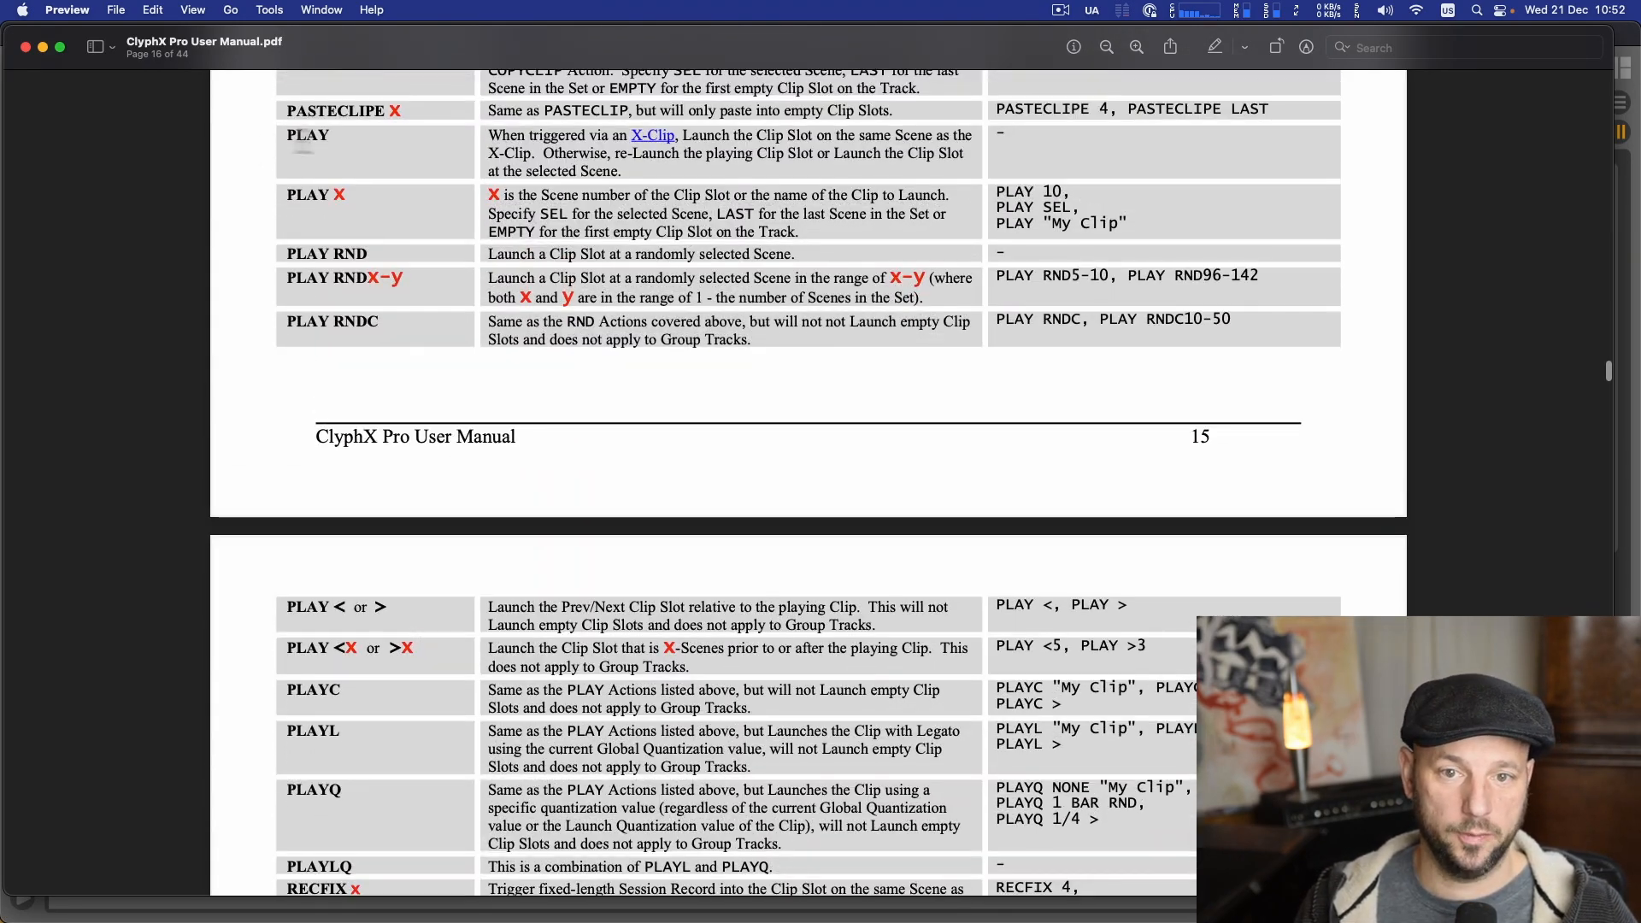
pyautogui.scroll(3, 421, 439)
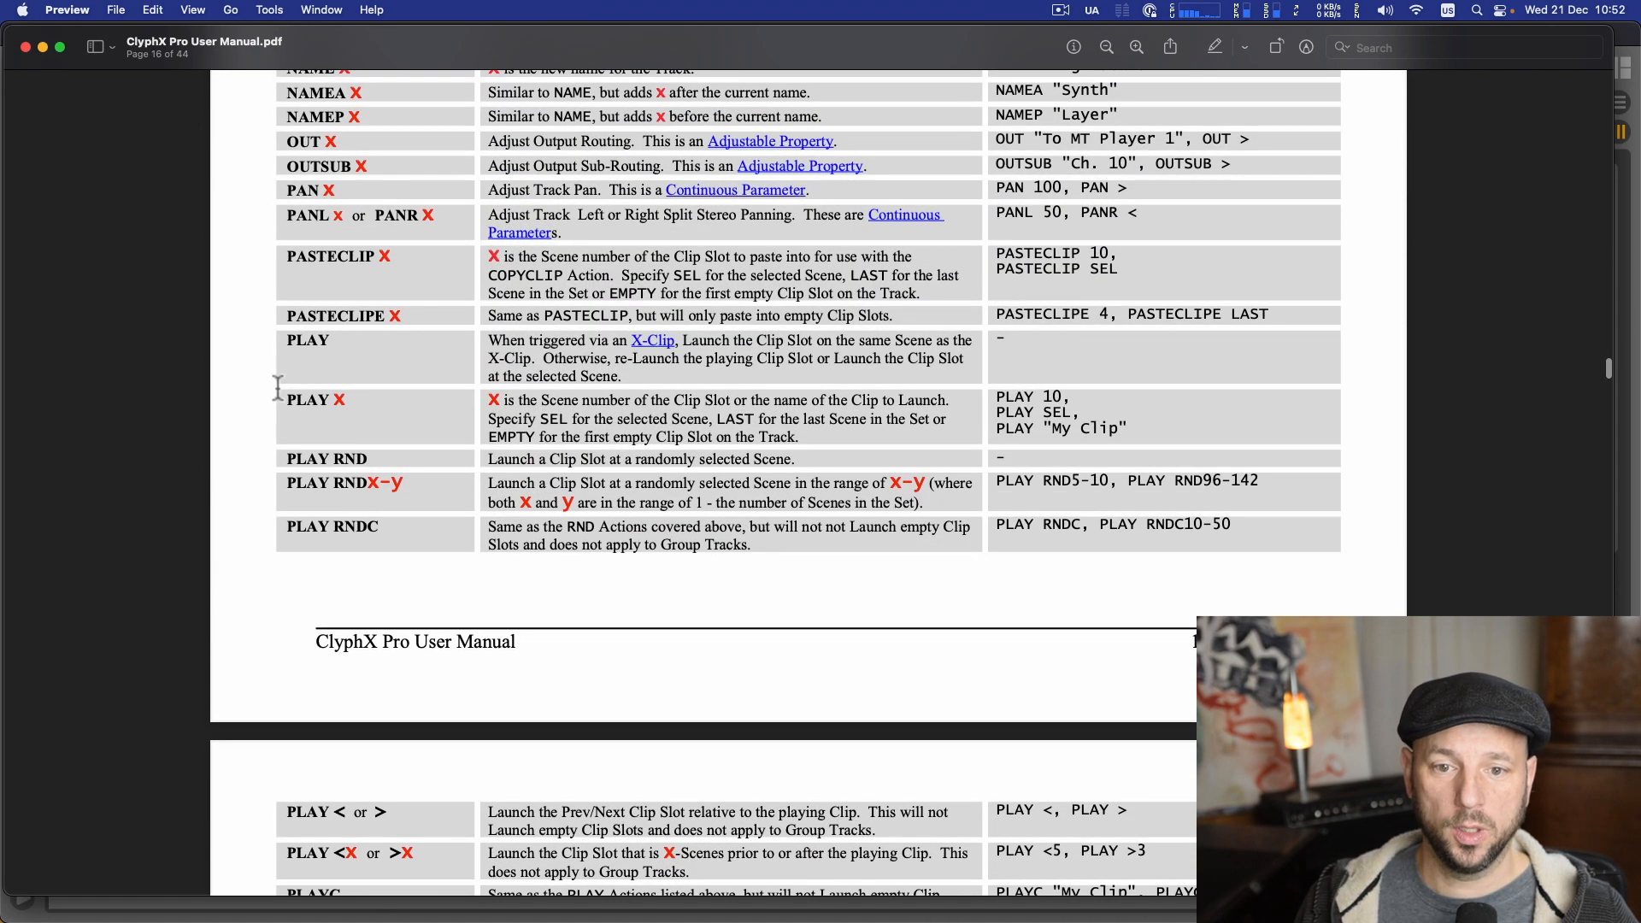
pyautogui.moveTo(287, 393); pyautogui.dragTo(355, 398)
pyautogui.click(454, 393)
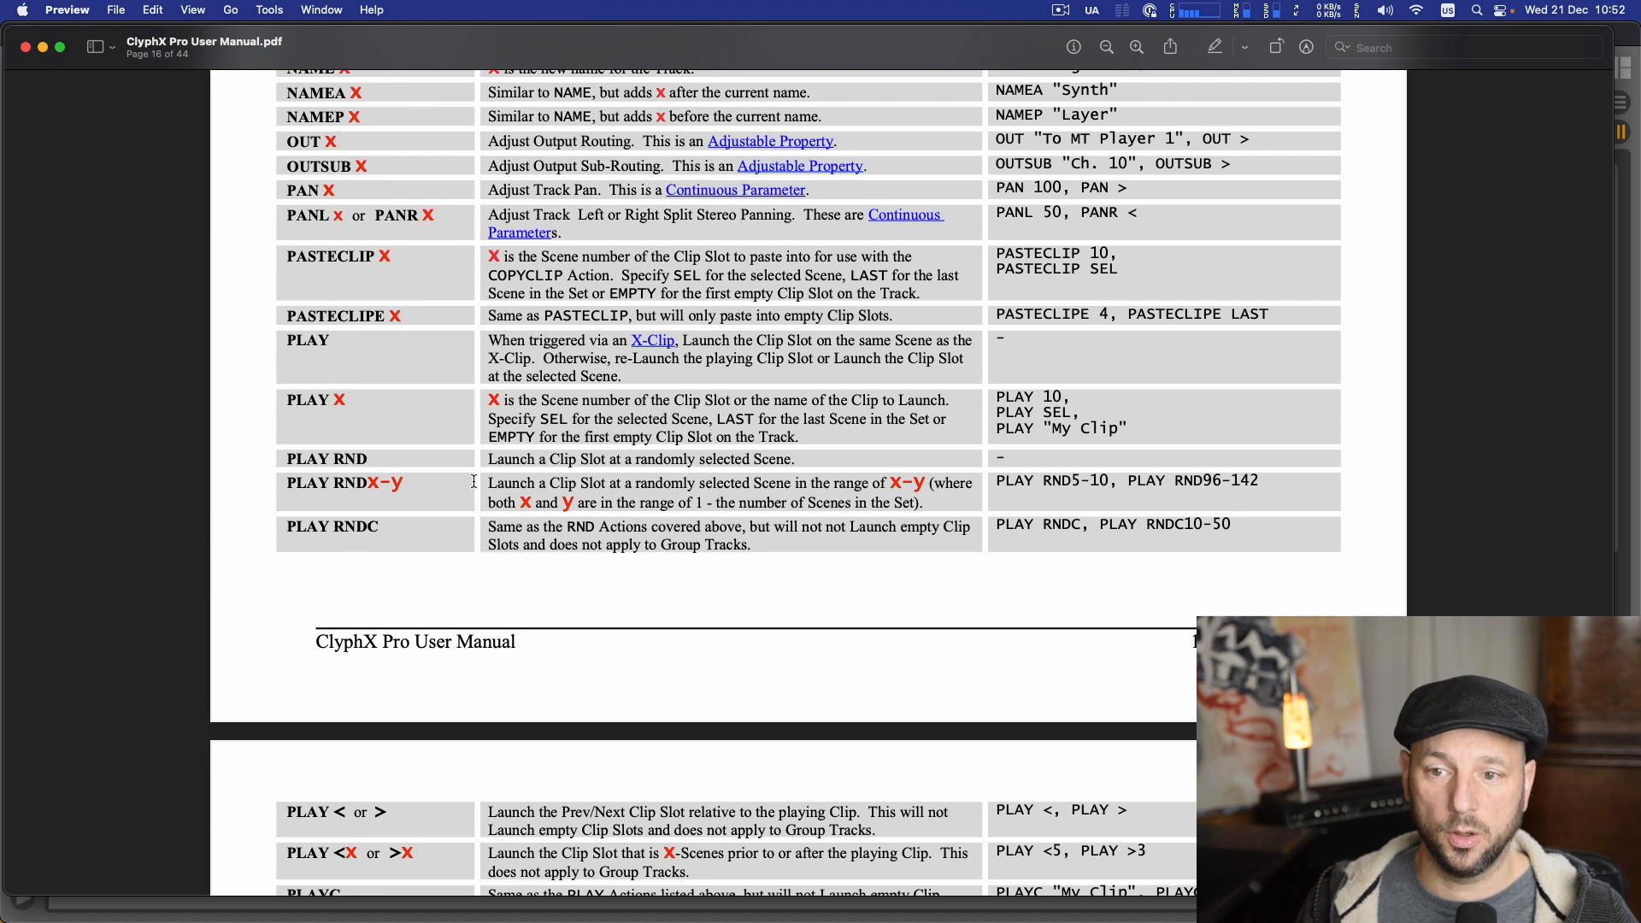
# - Switch back to Ableton Live and extend the name of the first track's PART 1 clip to [] PLAY 1
pyautogui.press('super')
pyautogui.press('super+Tab')
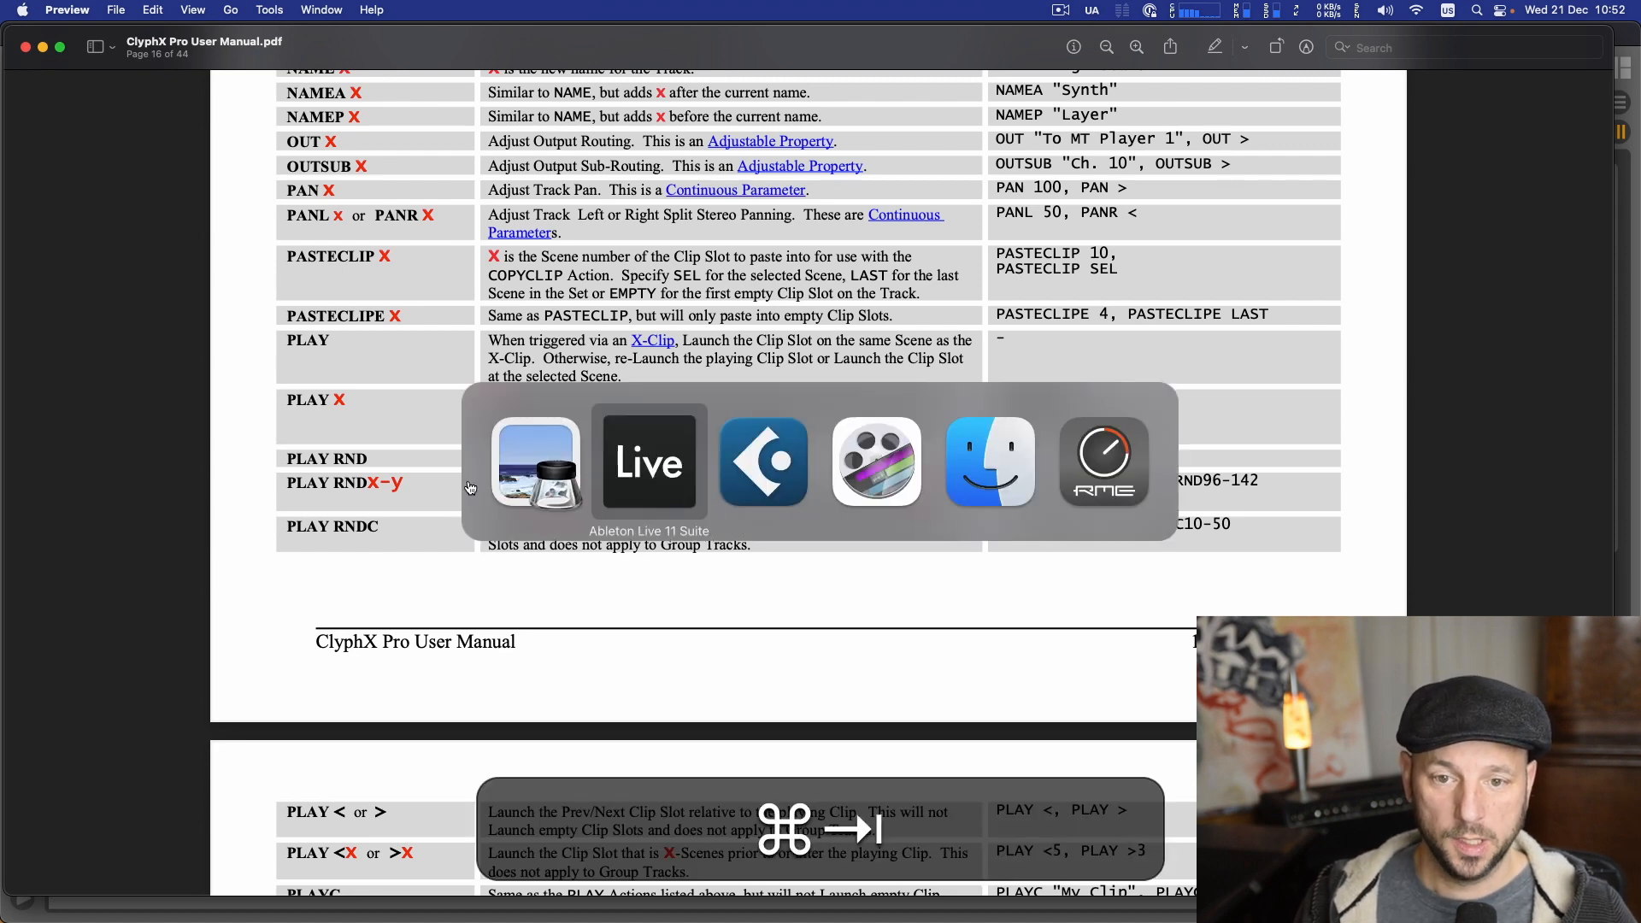
pyautogui.click(91, 198)
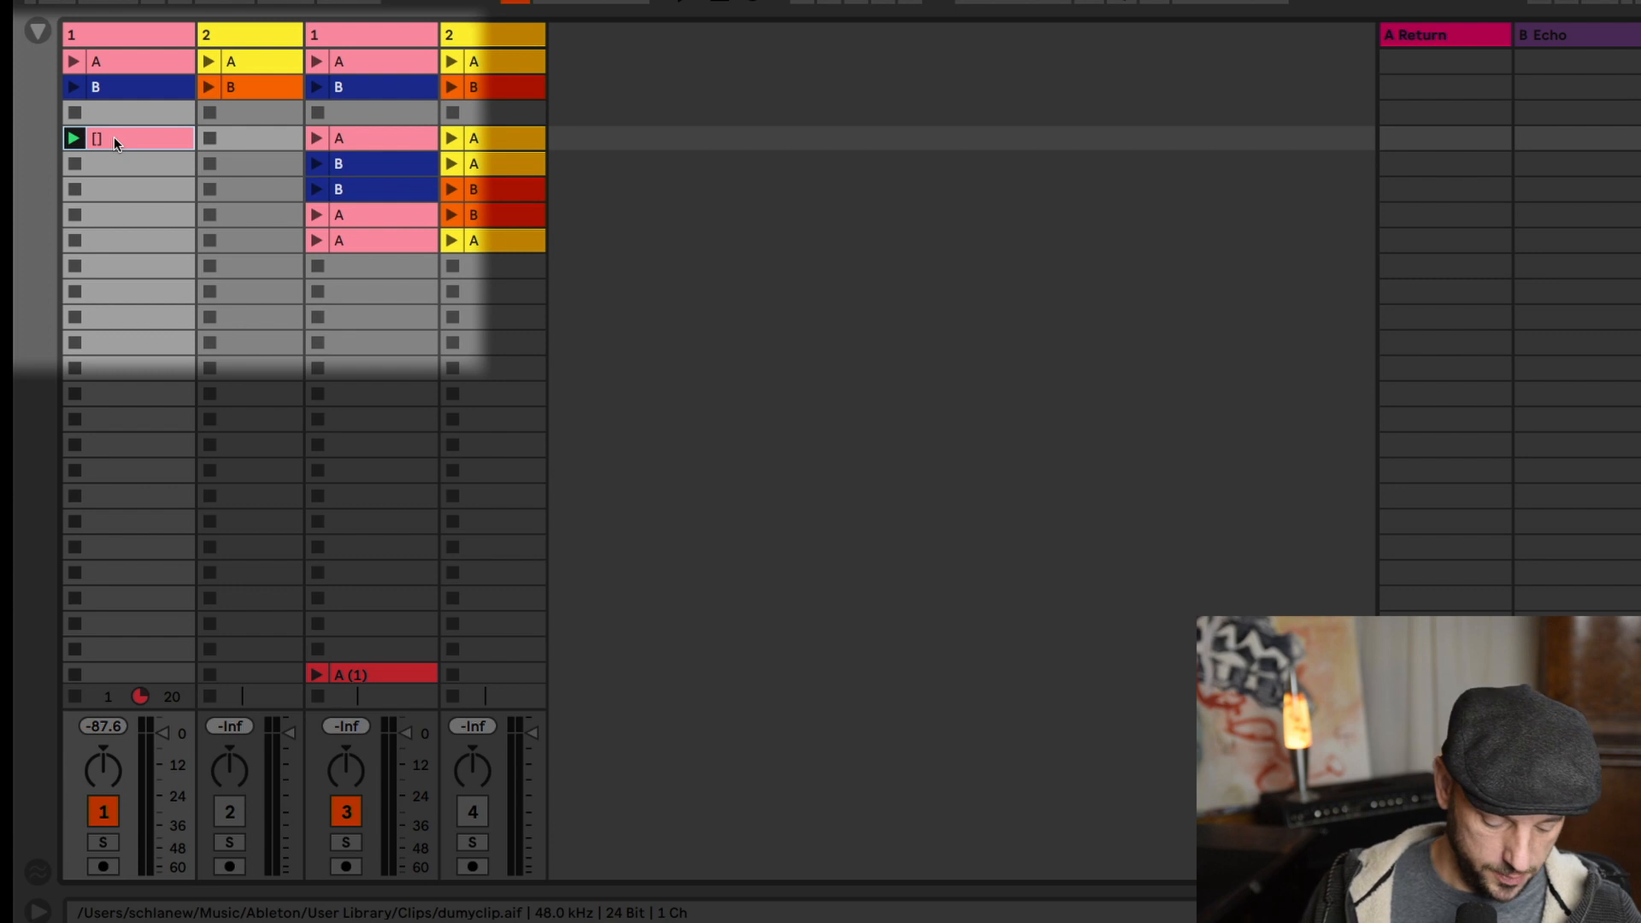
pyautogui.press('super+r')
pyautogui.press('super+Right')
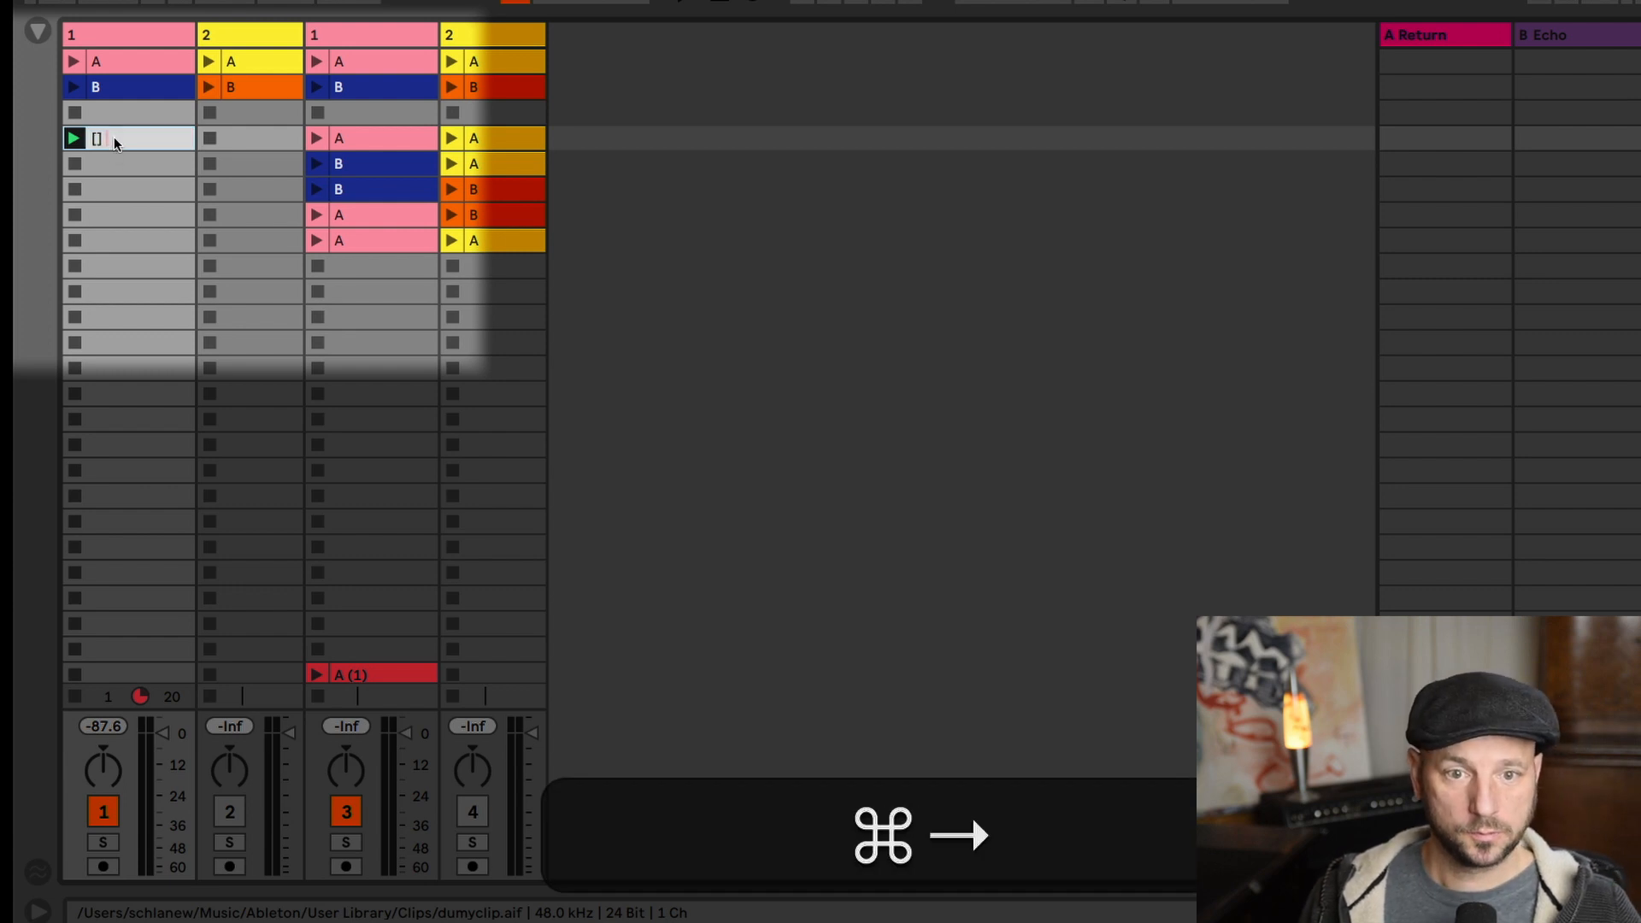
pyautogui.write('PLAY')
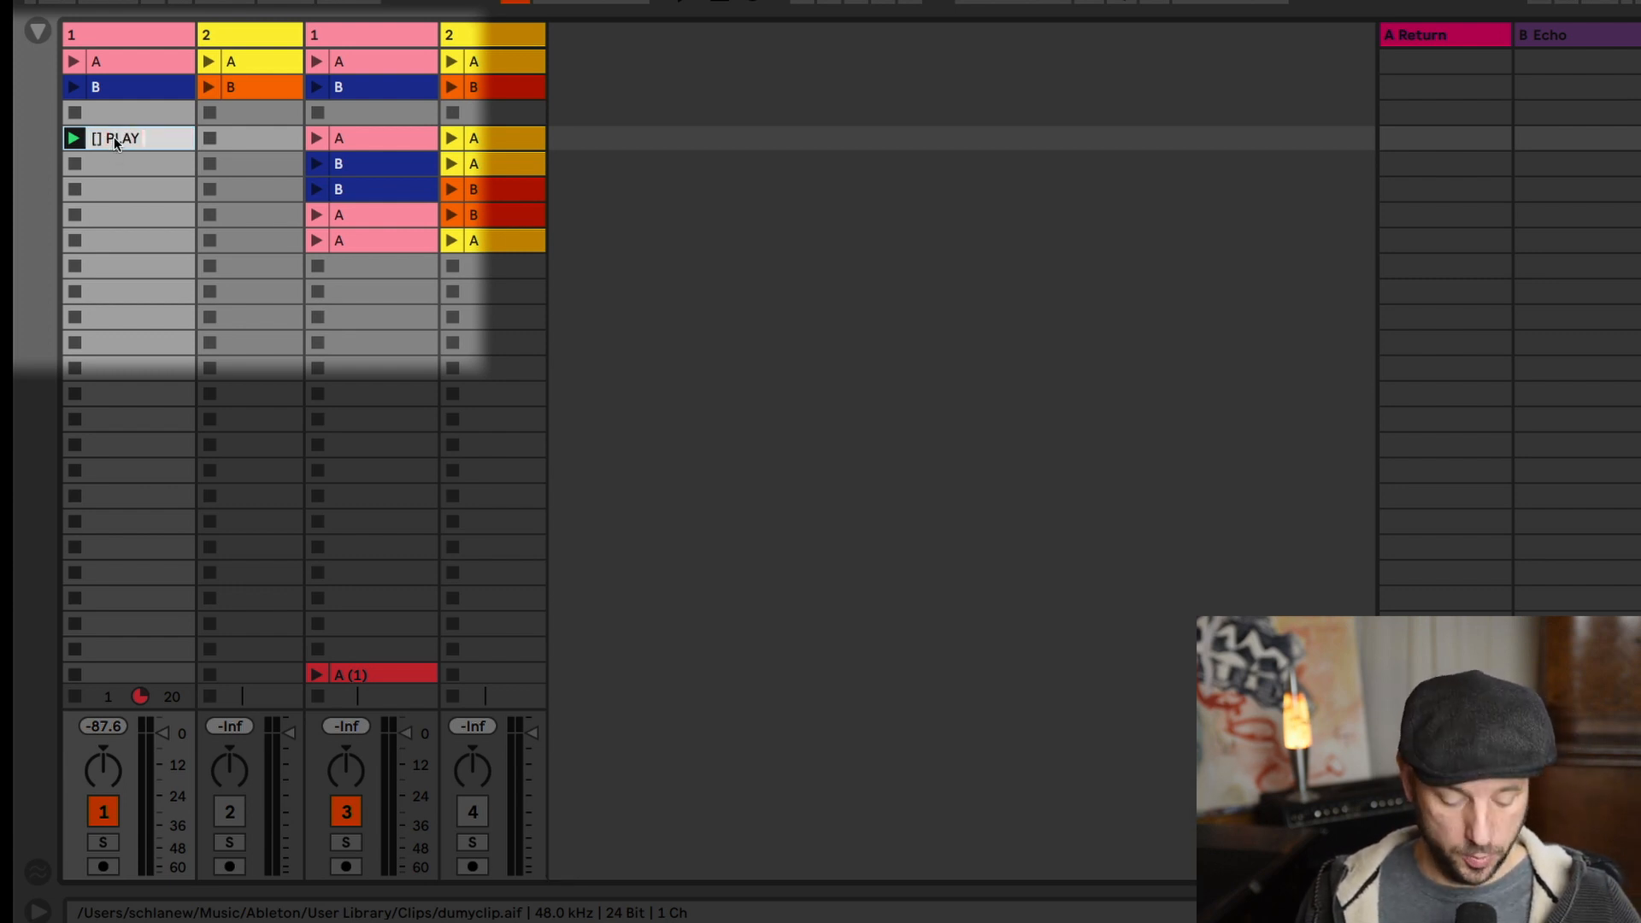
pyautogui.write(' 1')
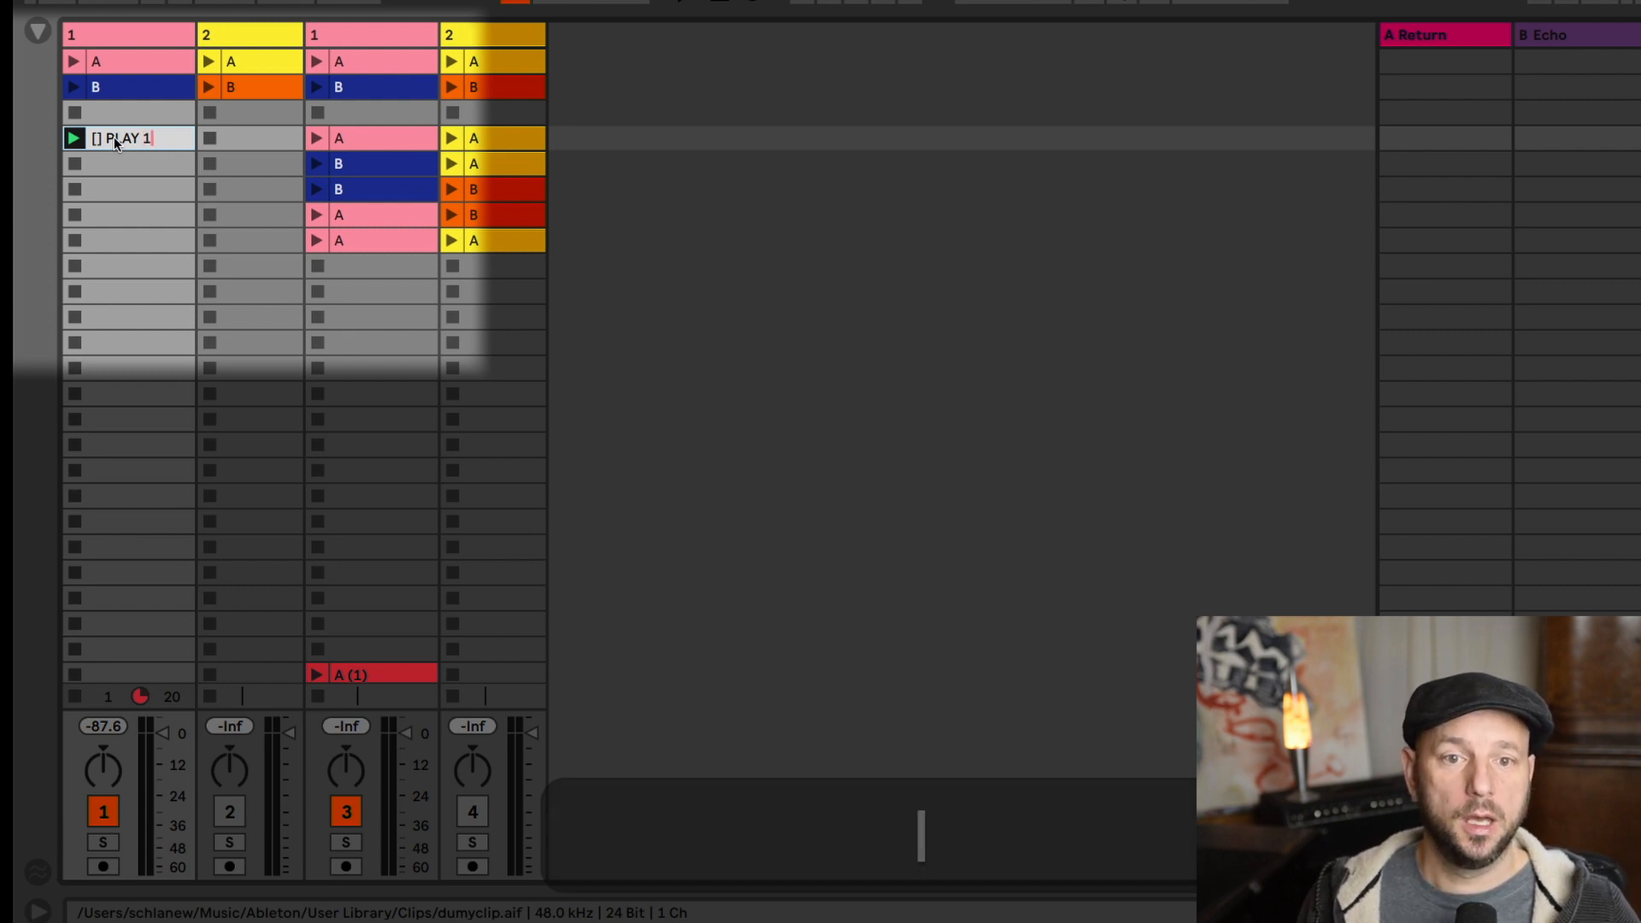
pyautogui.press('Return')
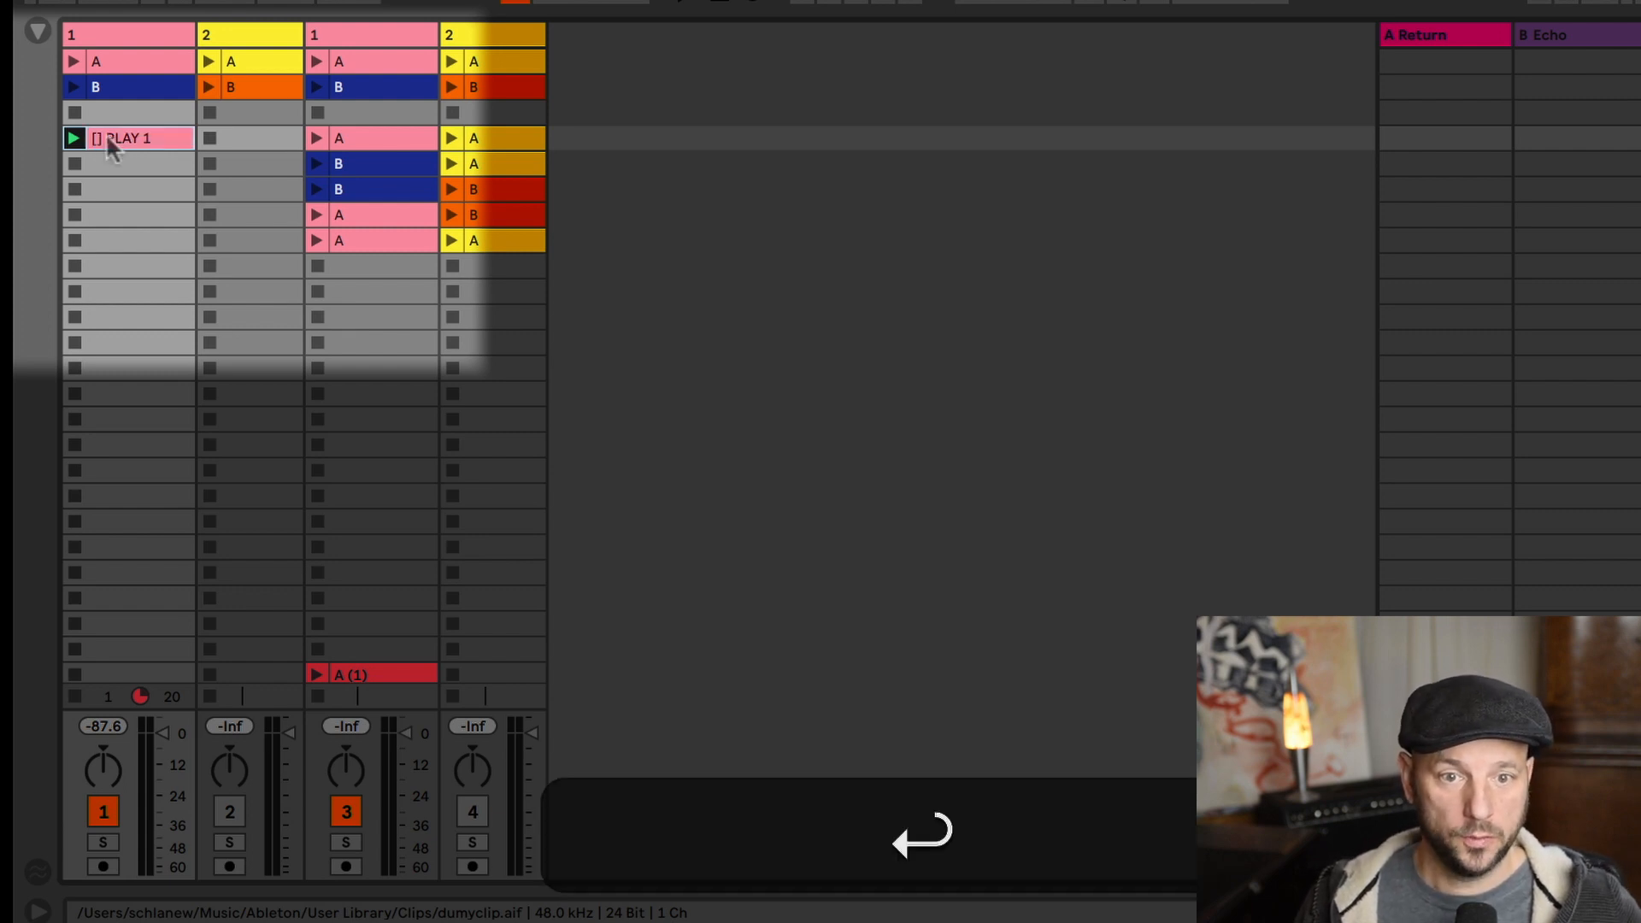
# - Launch the [] PLAY 1 clip to test its action, and stop playback
pyautogui.click(80, 140)
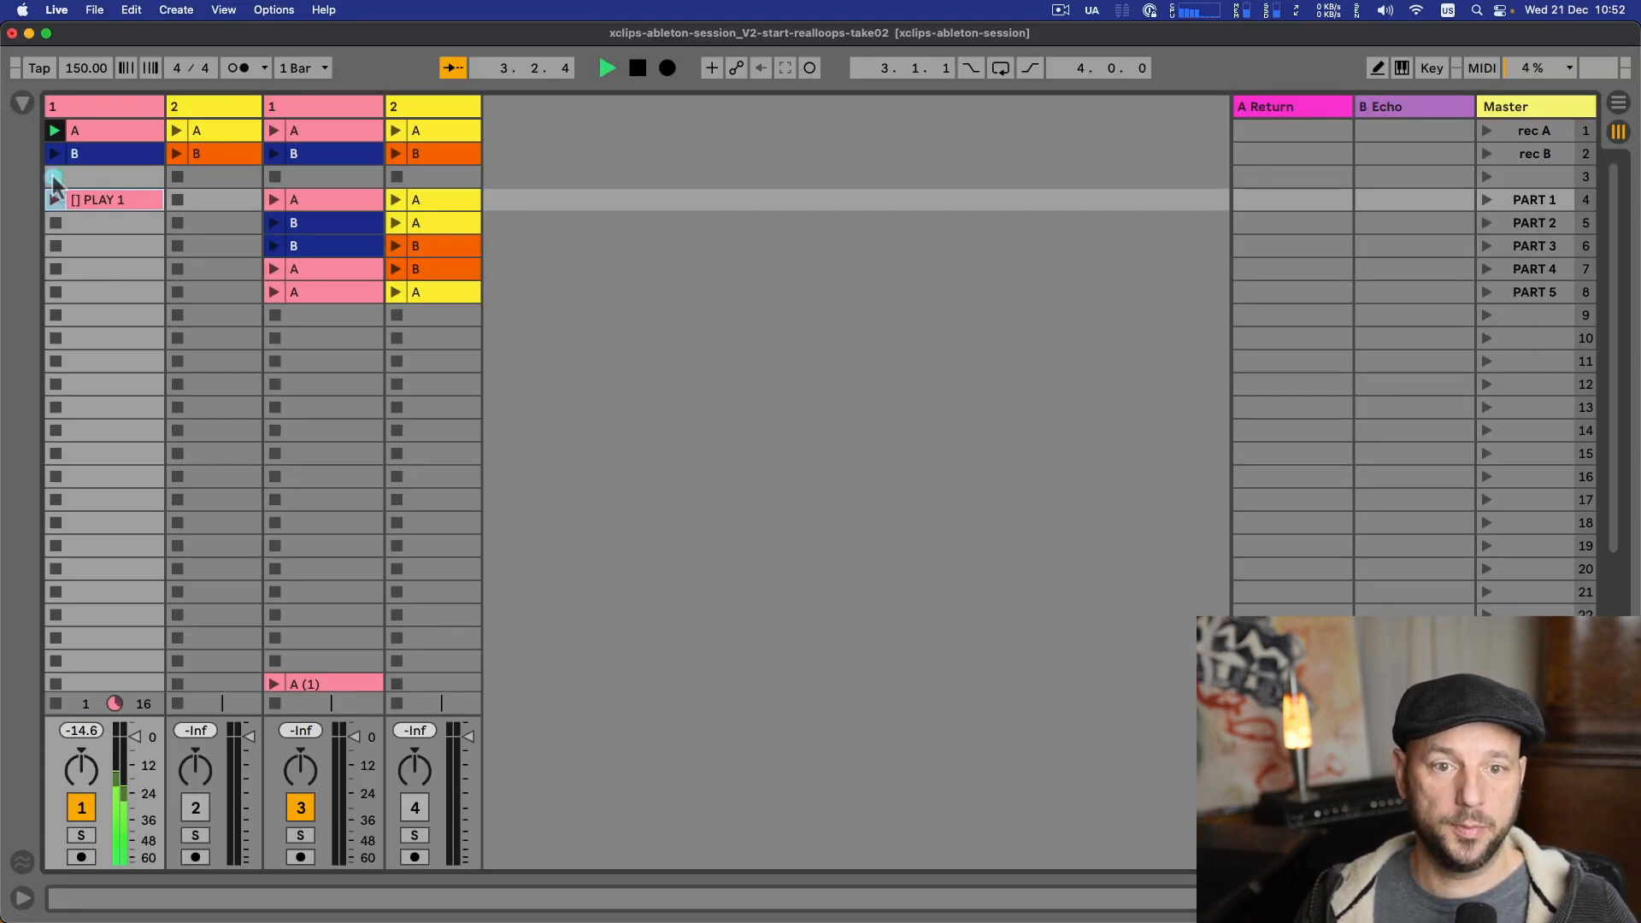
pyautogui.press('space')
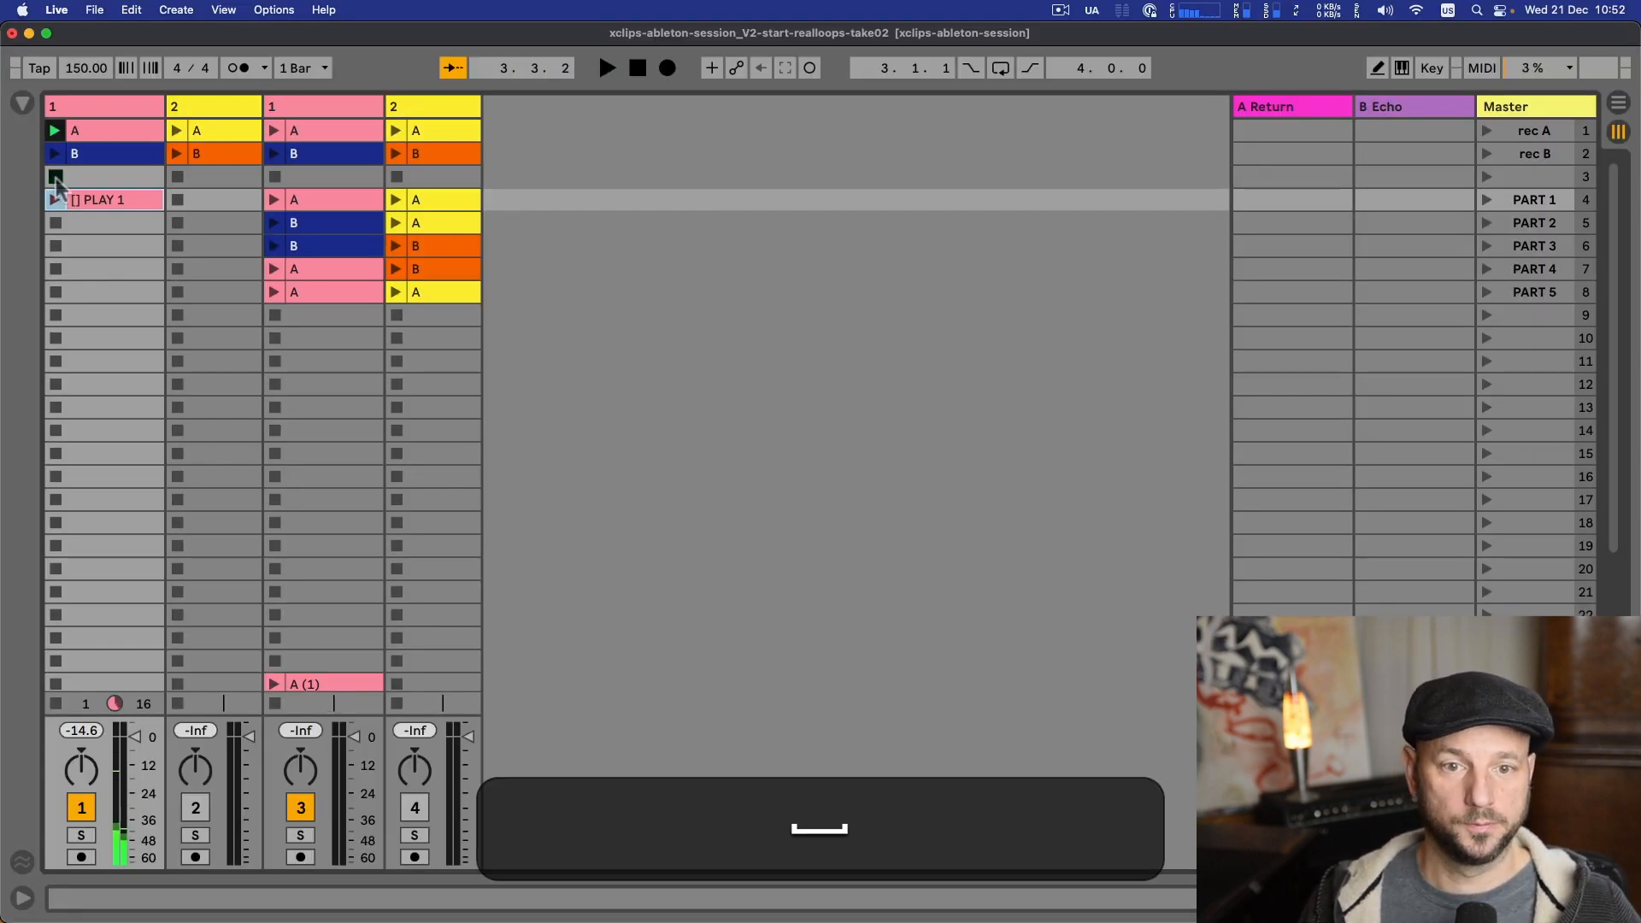
# - Copy the [] PLAY 1 clip into the first track's PART 4 and PART 5 slots
pyautogui.press('alt')
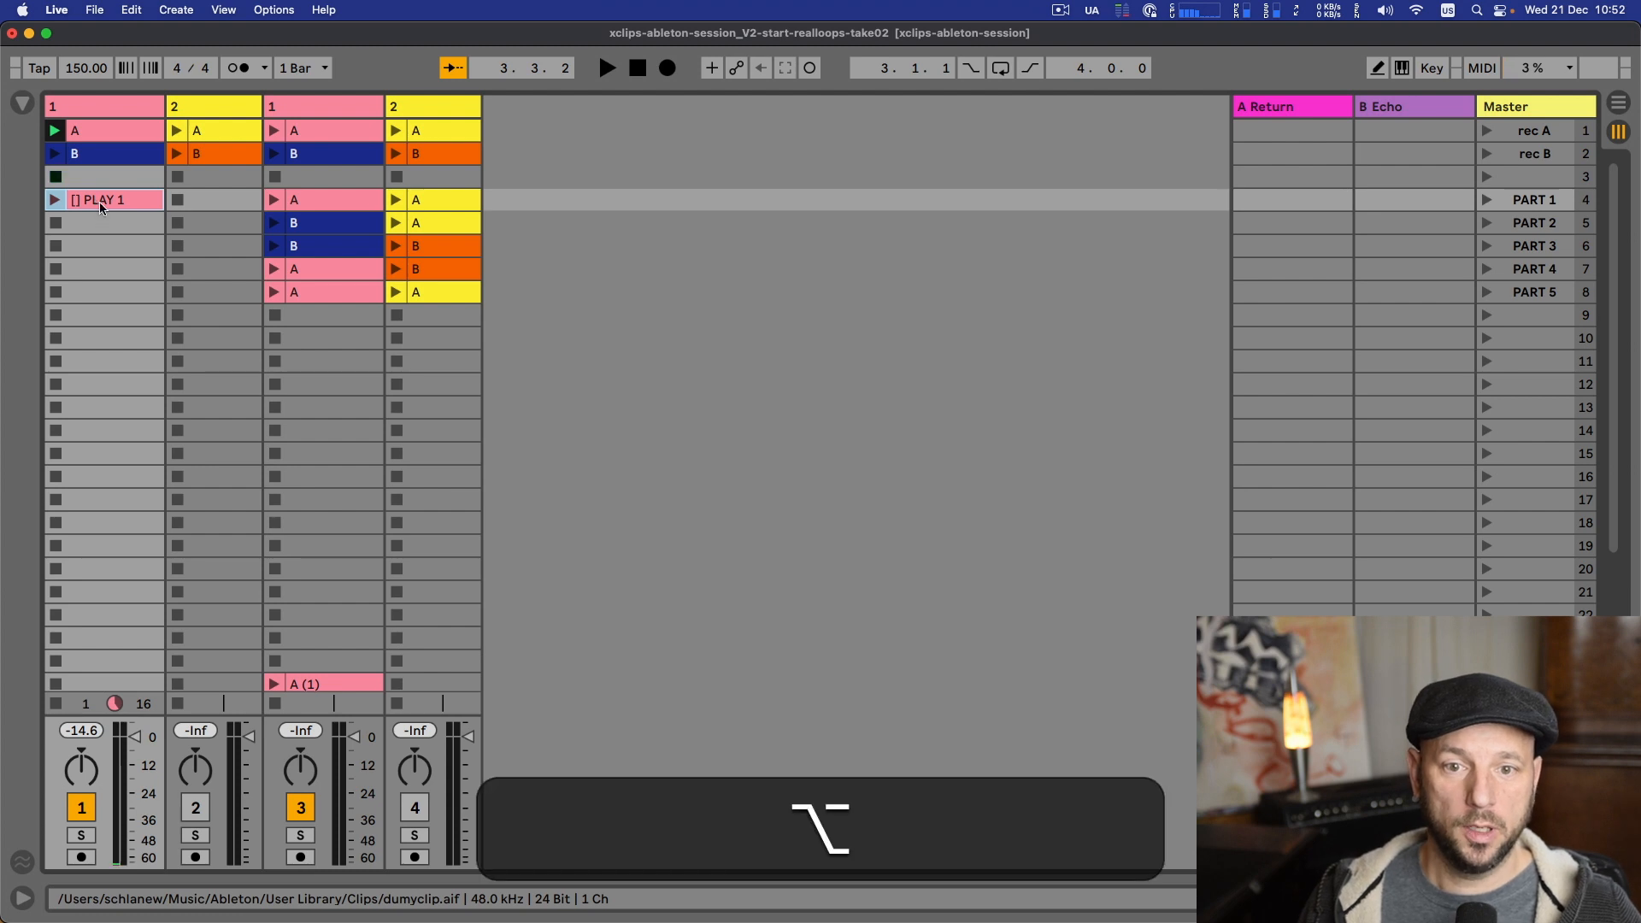
pyautogui.moveTo(99, 202); pyautogui.dragTo(99, 285)
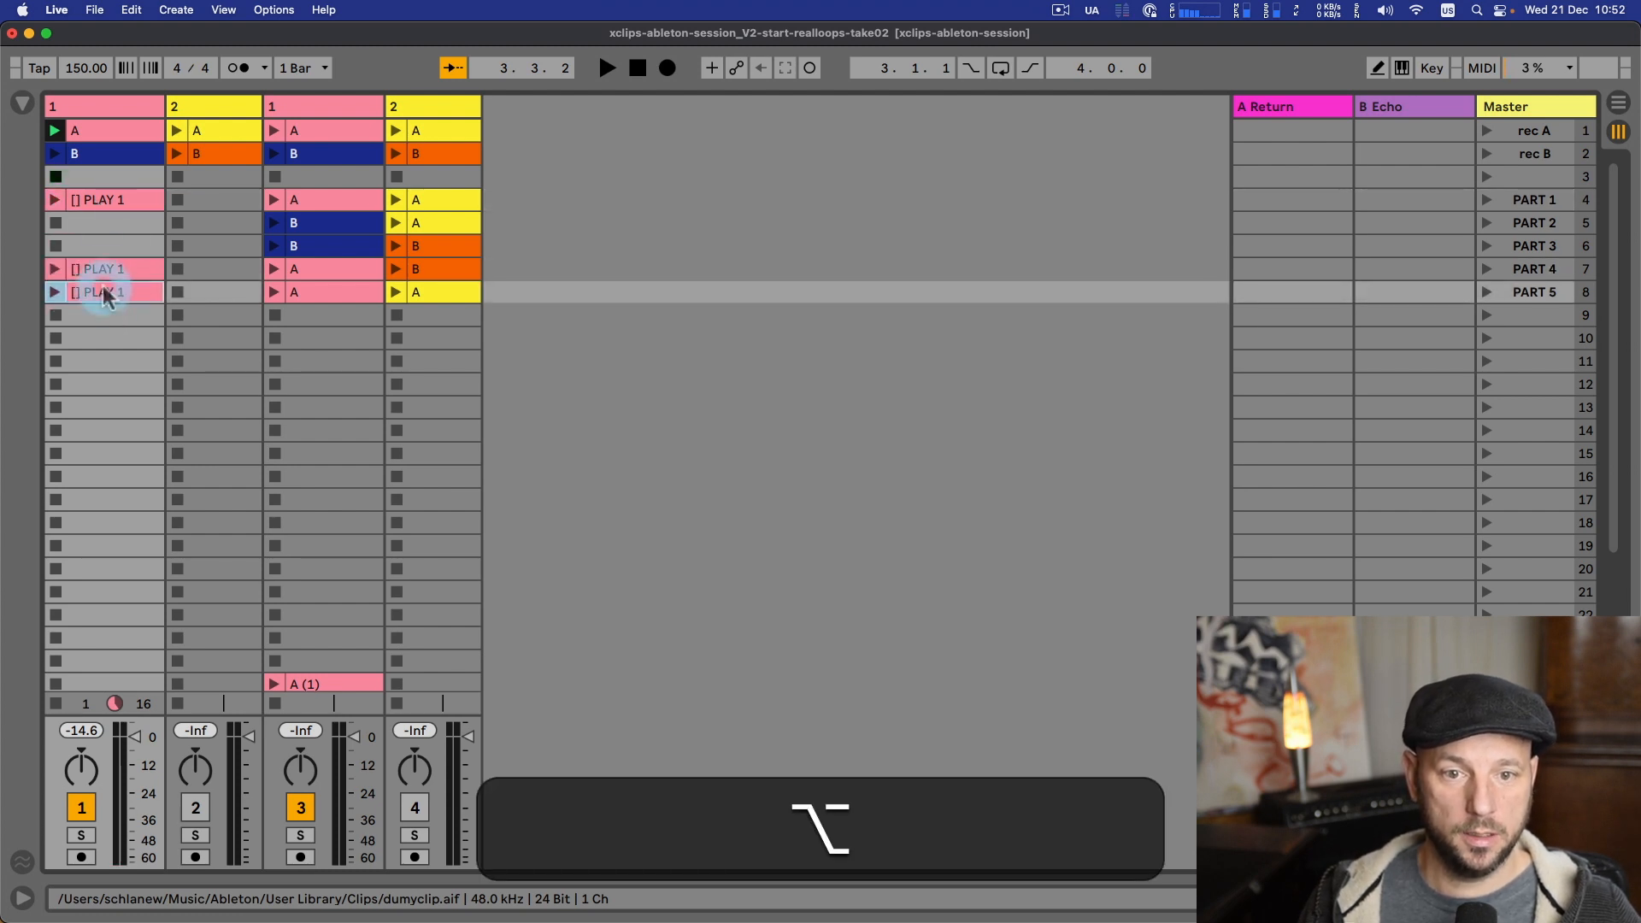
# - Stop the first track's loop and copy the [] PLAY 1 clip into the second track's PART 1, PART 2 and PART 5 slots
pyautogui.click(56, 177)
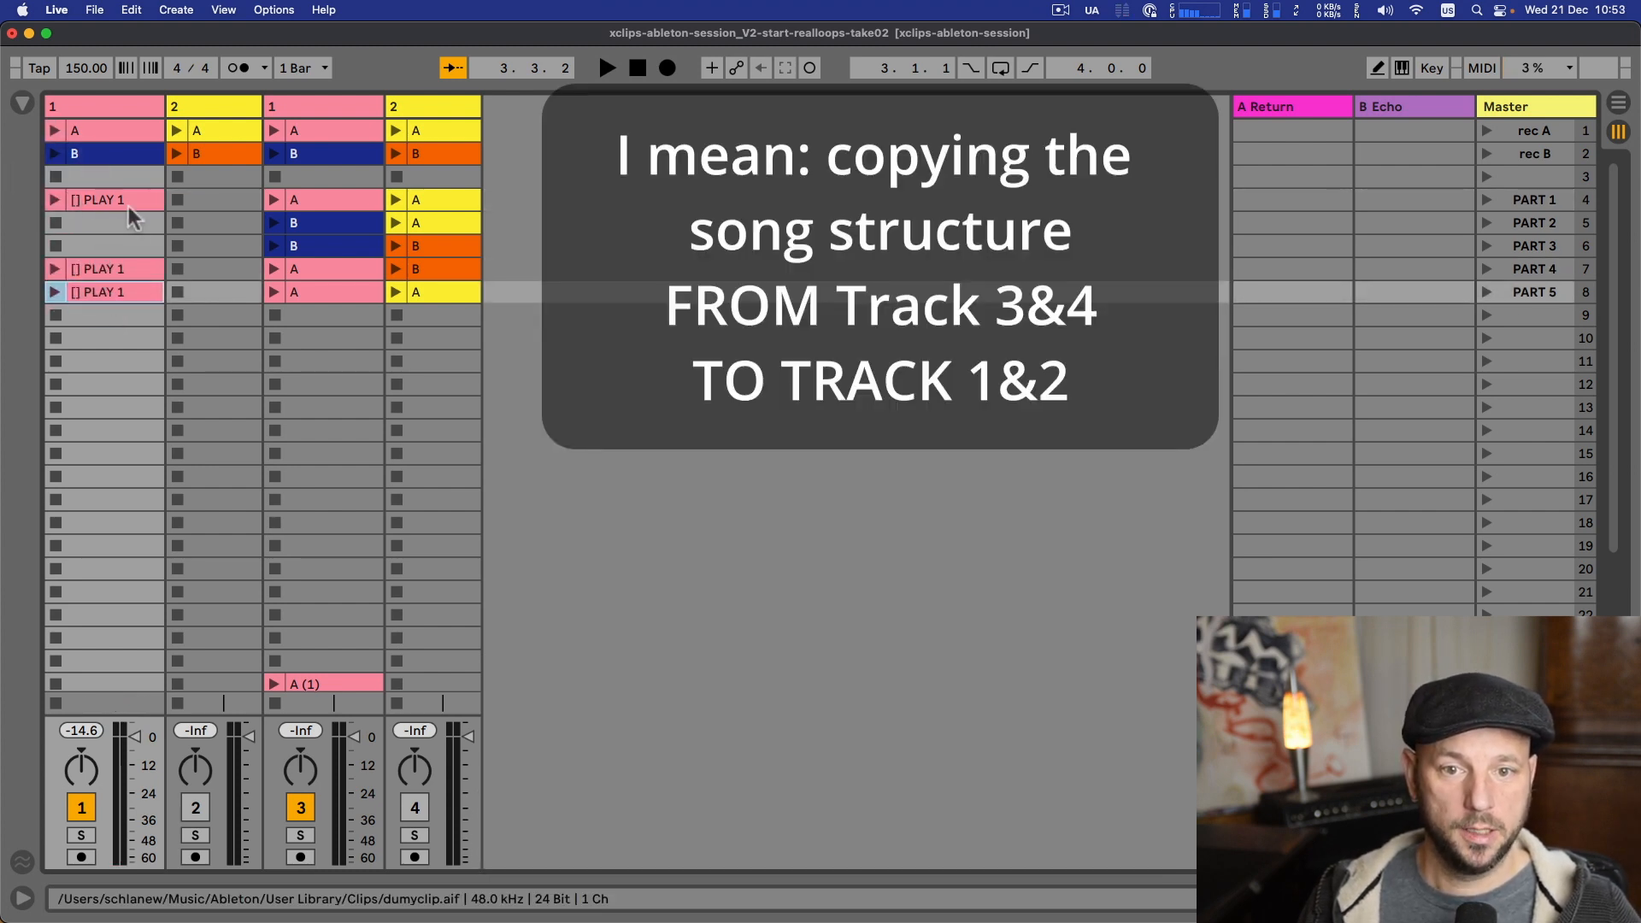
pyautogui.press('alt')
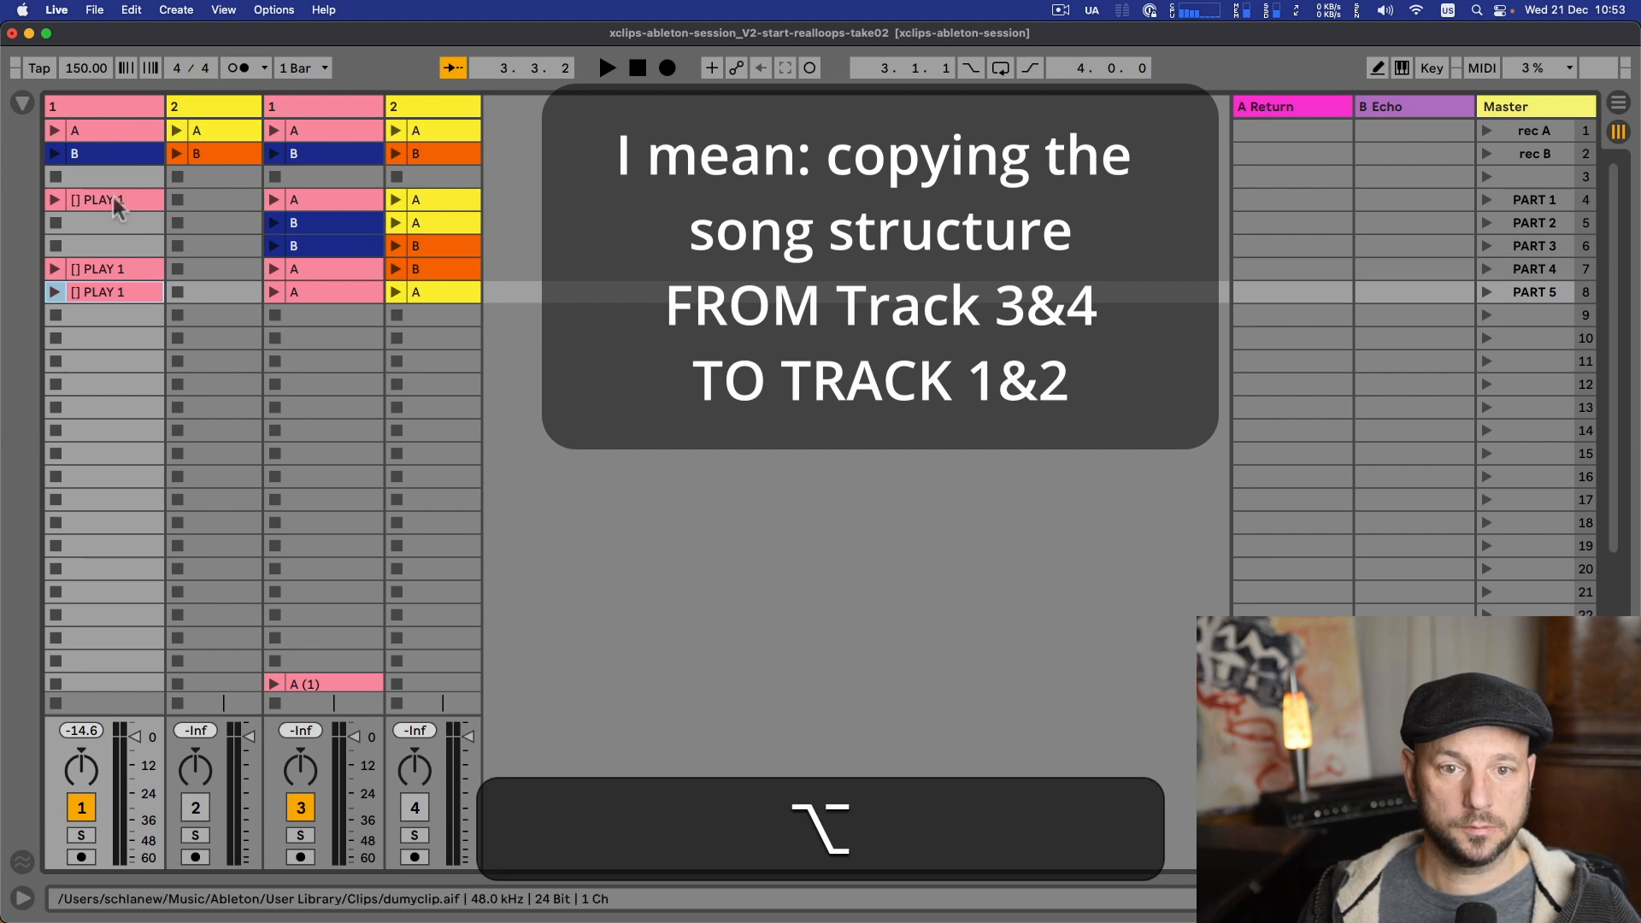
pyautogui.moveTo(129, 201); pyautogui.dragTo(198, 205)
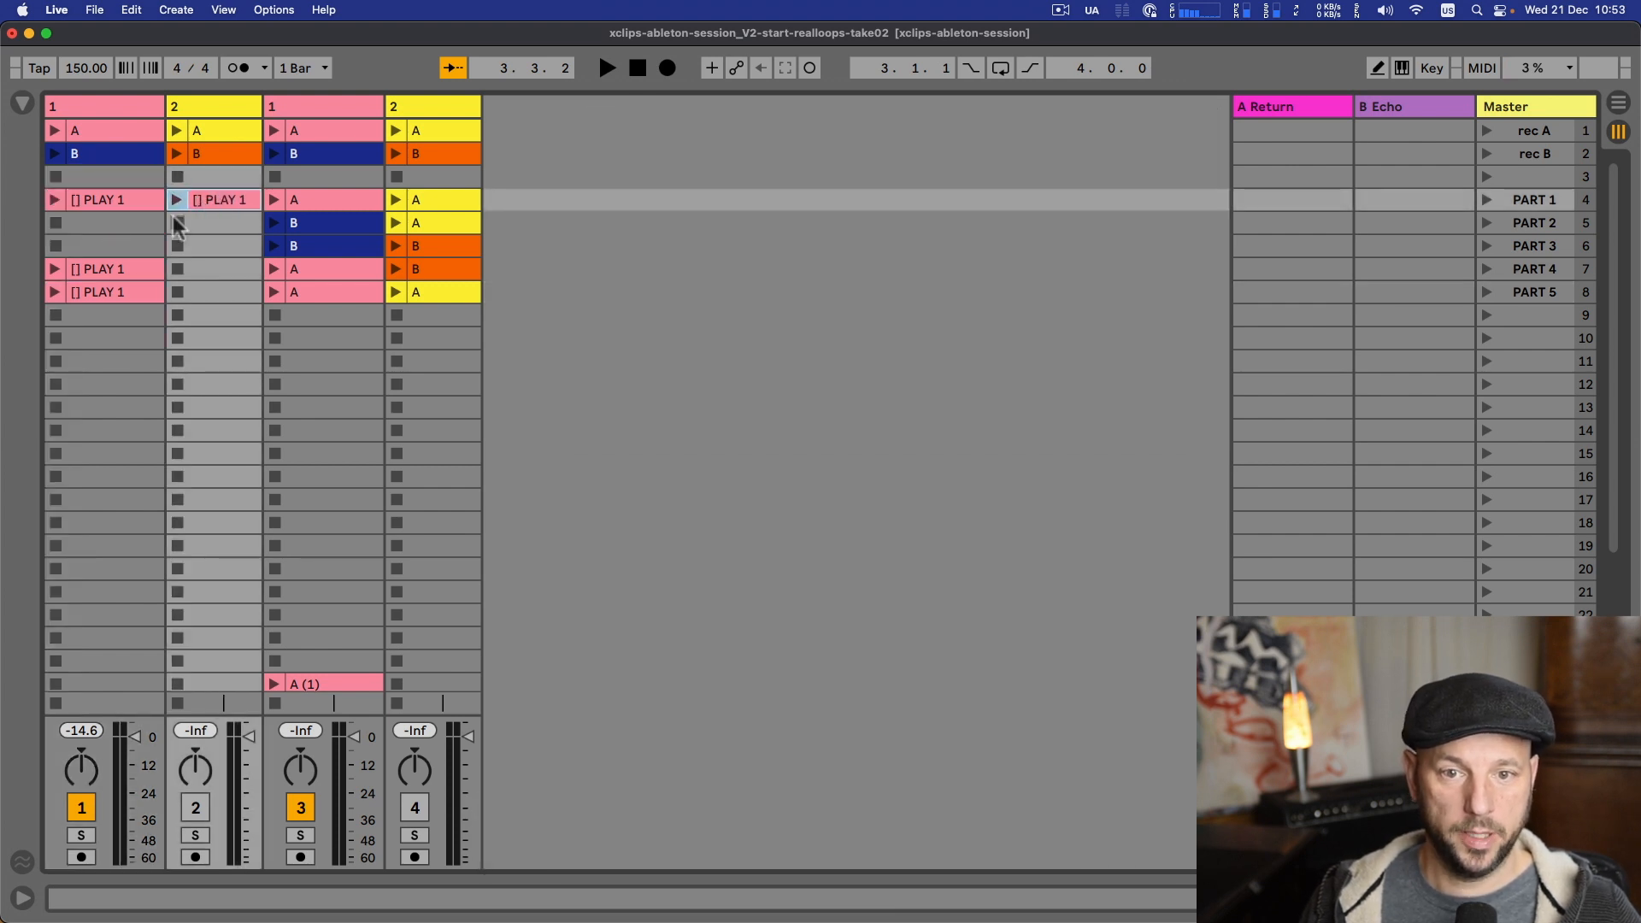
pyautogui.press('alt')
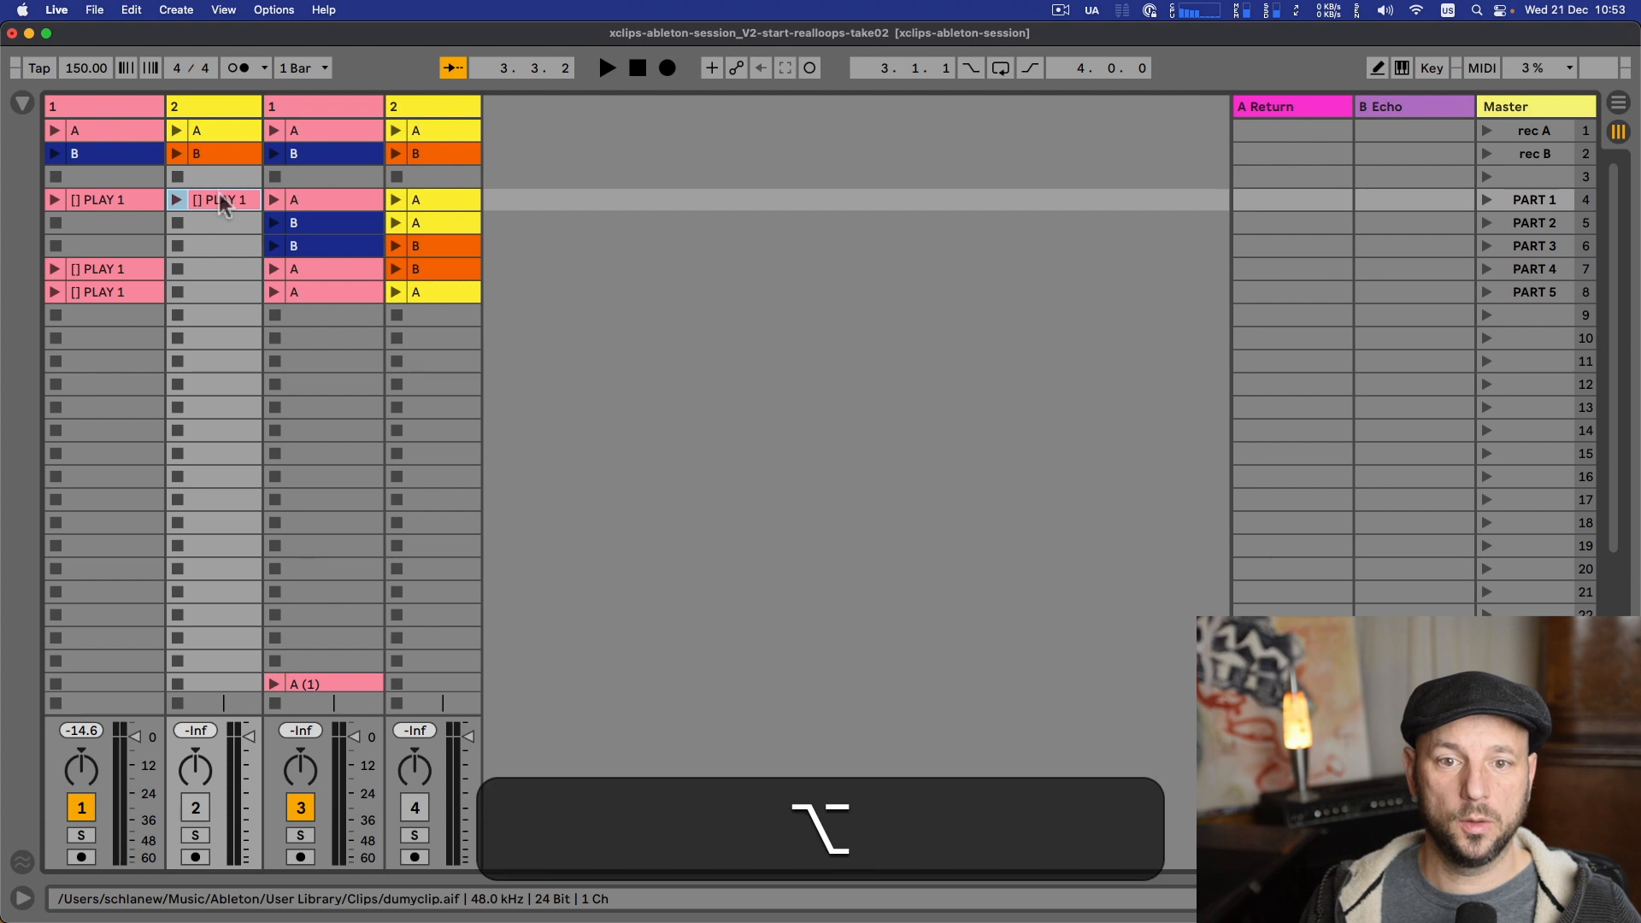
pyautogui.moveTo(221, 202); pyautogui.dragTo(216, 291)
# - Move the first track's PART 1 clip to PART 2, rename it [] PLAY 2, and copy it back into PART 1
pyautogui.moveTo(130, 197); pyautogui.dragTo(128, 222)
pyautogui.press('alt+super+r')
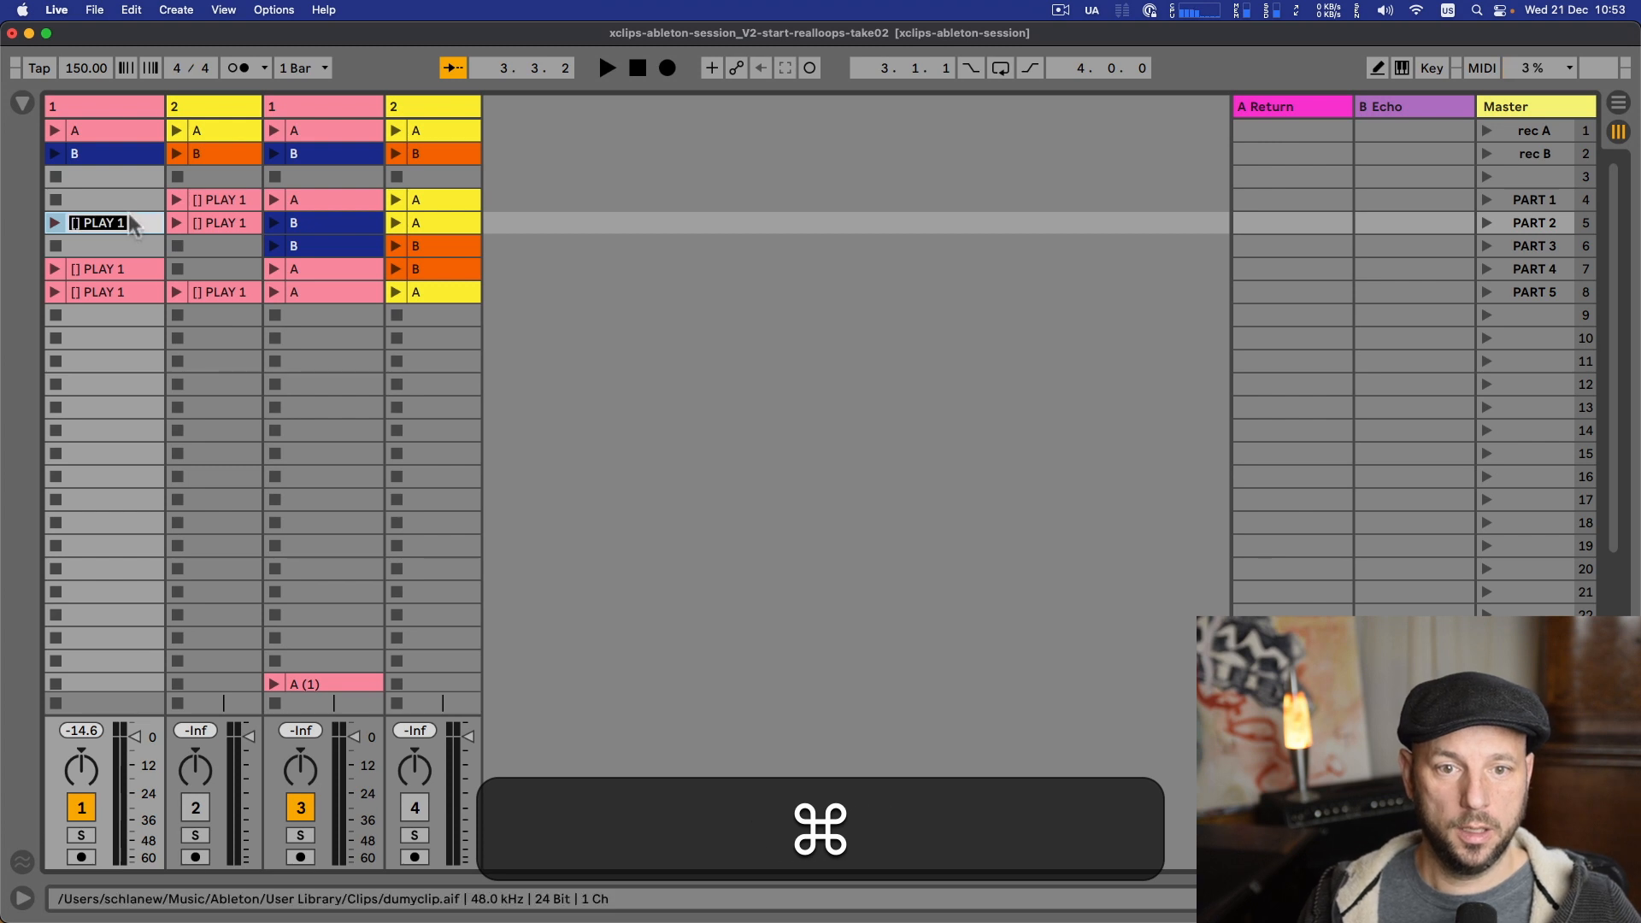
pyautogui.press('Right')
pyautogui.press('BackSpace')
pyautogui.write('2')
pyautogui.press('Return')
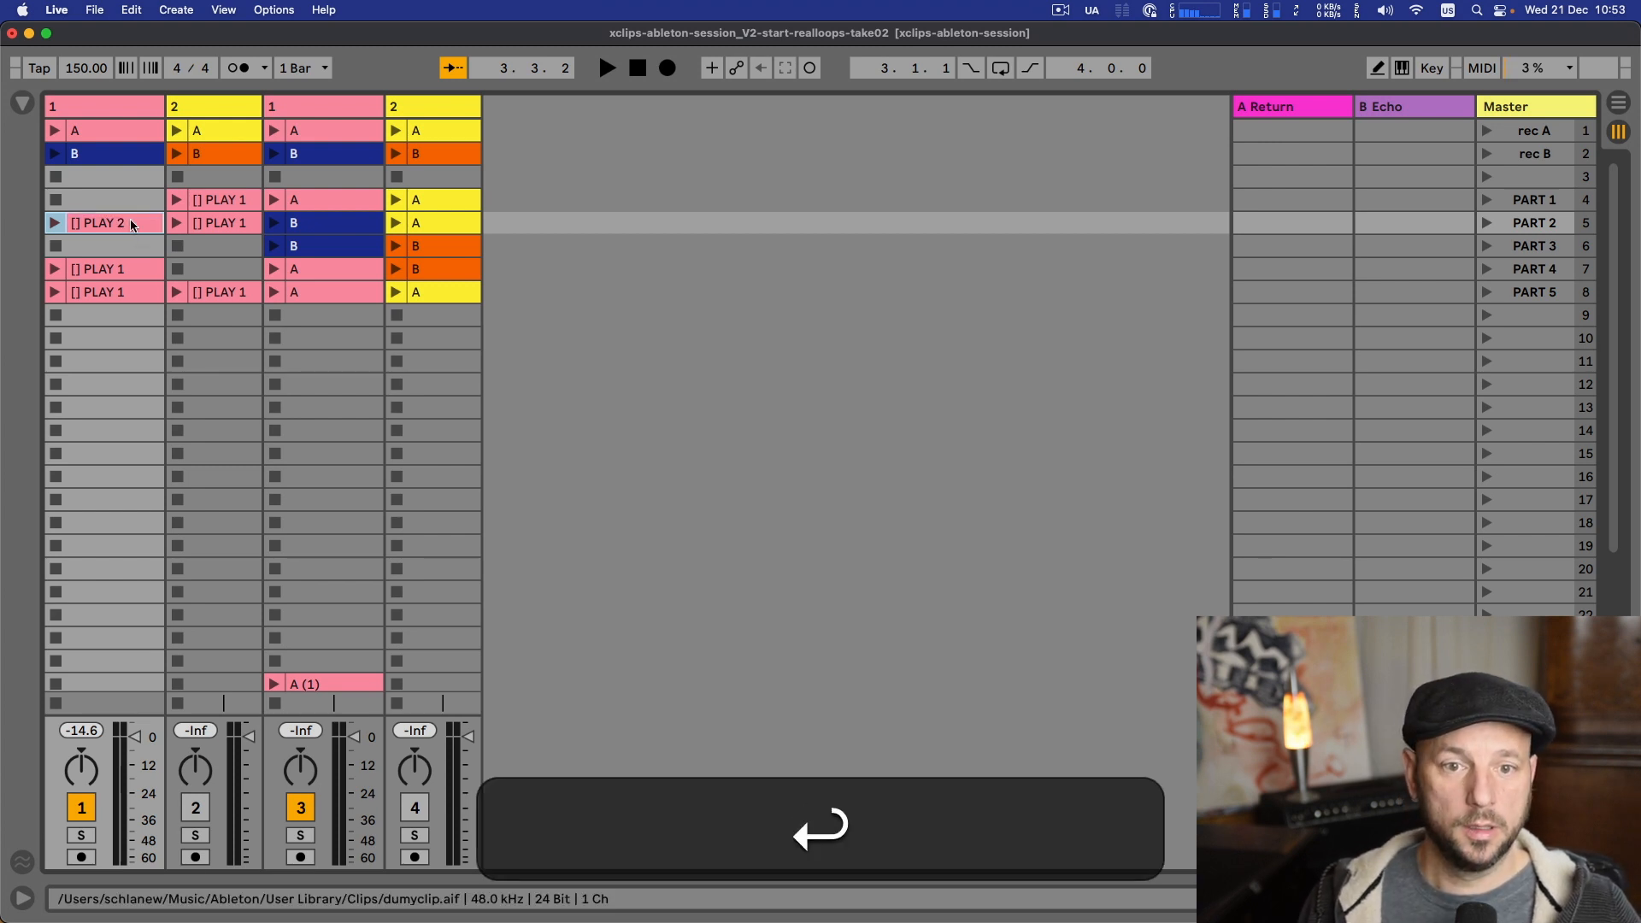
pyautogui.hotkey('alt', 'Return')
pyautogui.moveTo(130, 219); pyautogui.dragTo(130, 202)
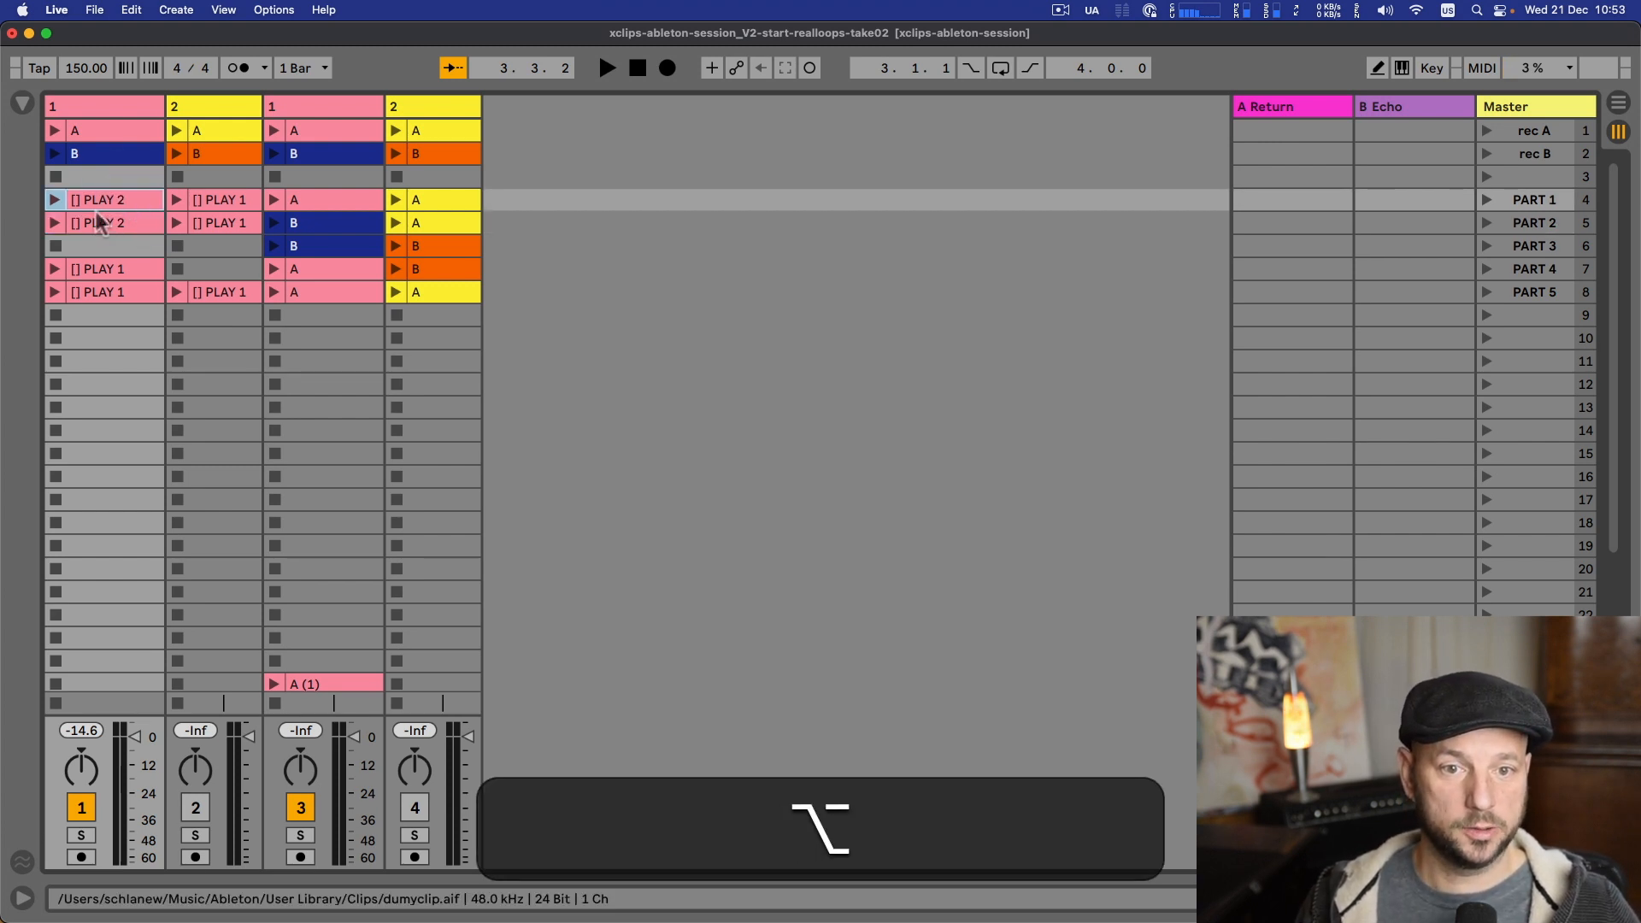
# - Launch the first track's [] PLAY 2 clip in PART 2 to test its action, and stop playback
pyautogui.click(54, 153)
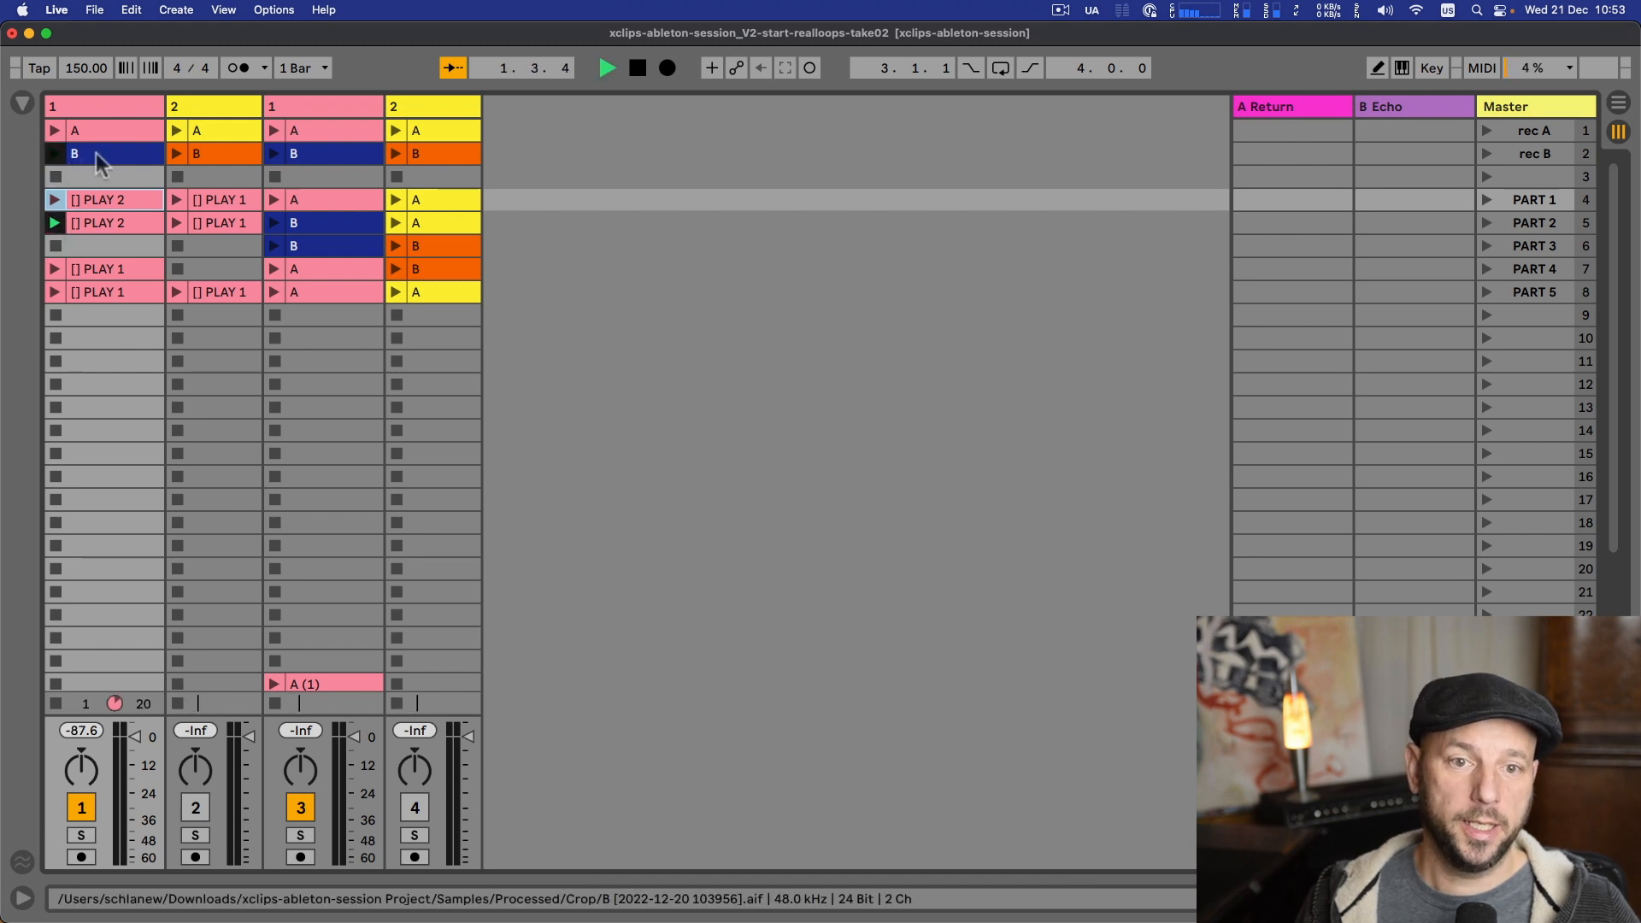
pyautogui.press('space')
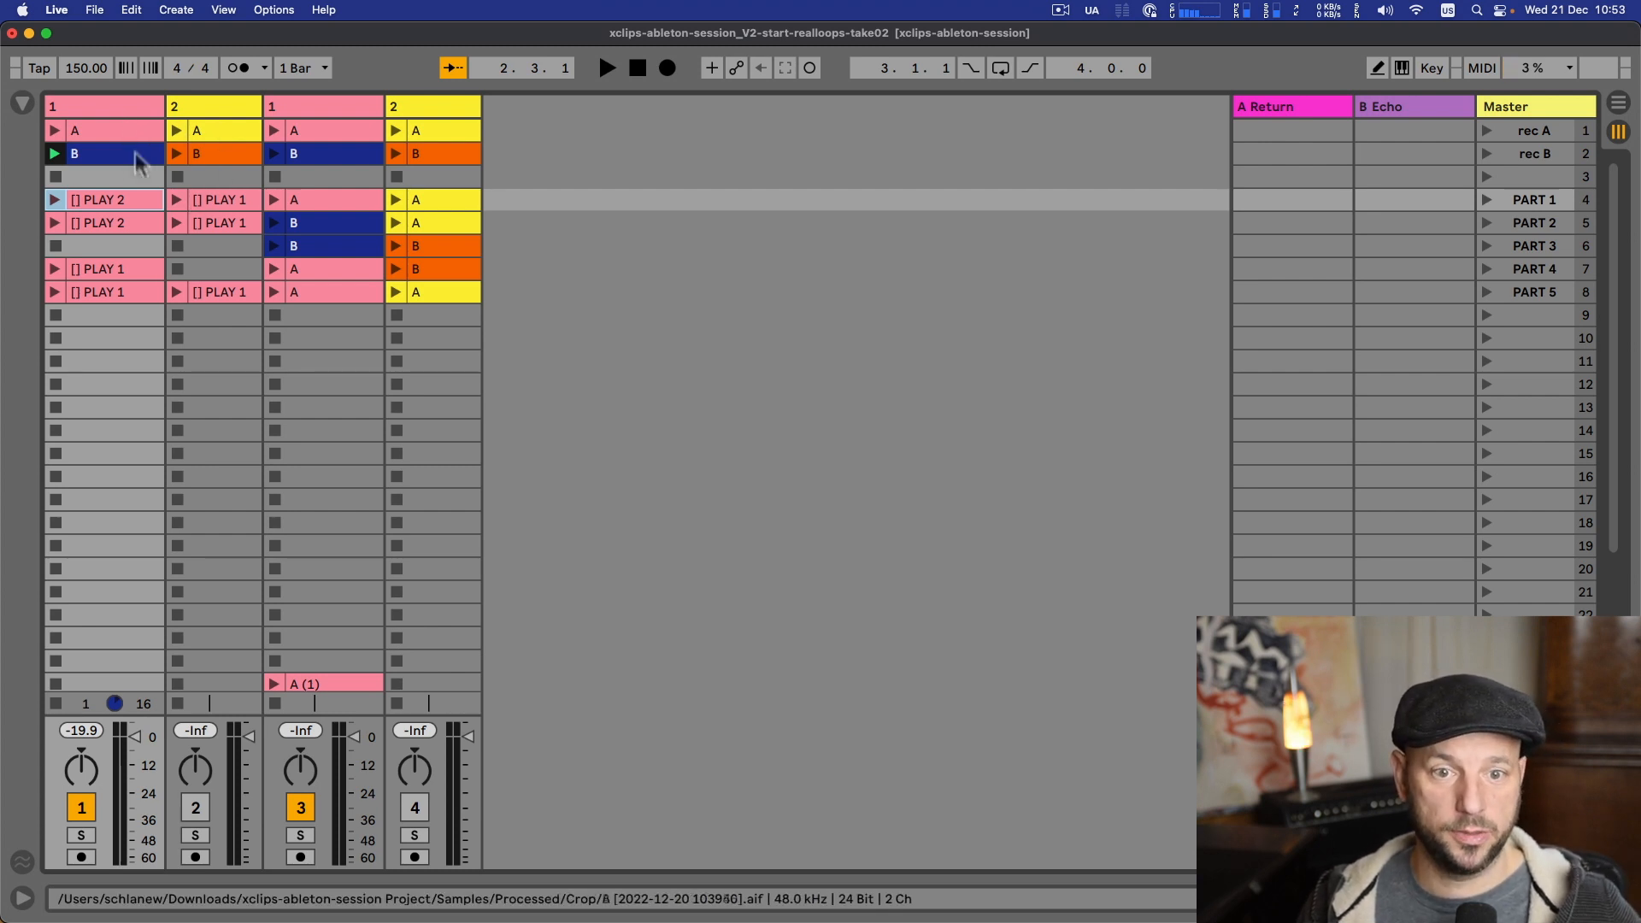
# - Copy [] PLAY 2 into the first track's PART 3 and the second track's PART 3 and PART 4, and [] PLAY 1 into the first track's PART 1
pyautogui.press('alt')
pyautogui.moveTo(134, 218); pyautogui.dragTo(216, 269)
pyautogui.moveTo(135, 218)
pyautogui.mouseDown()
pyautogui.moveTo(199, 240)
pyautogui.moveTo(206, 269)
pyautogui.moveTo(115, 205)
pyautogui.mouseUp()
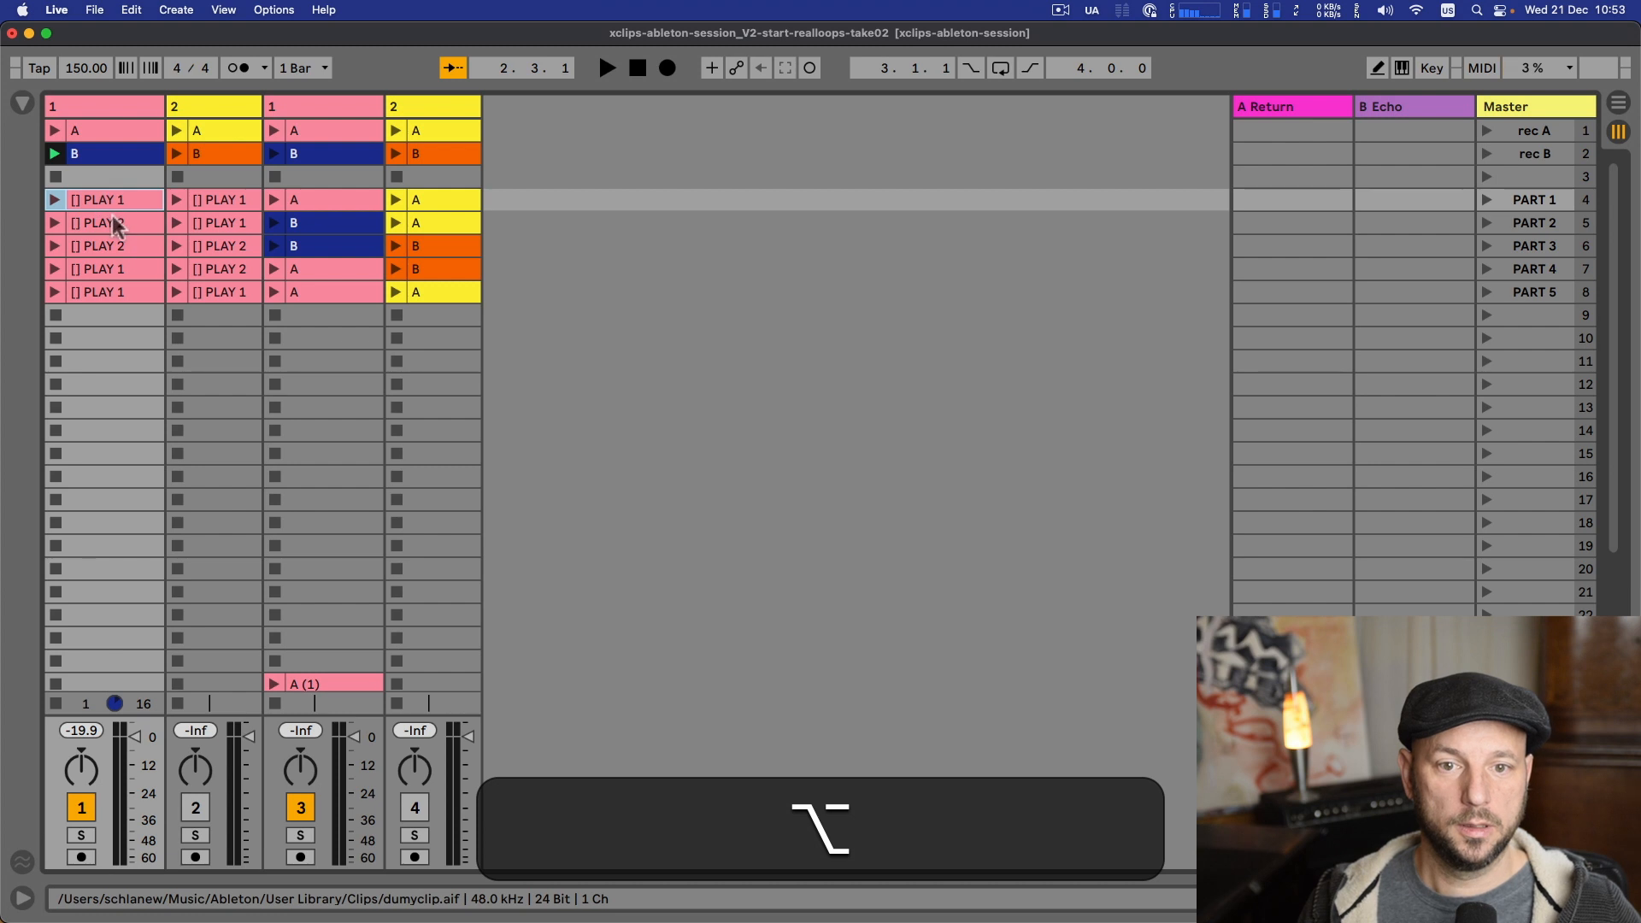
# - Colour the first track's two [] PLAY 2 clips dark blue to match its B loop
pyautogui.click(112, 216)
pyautogui.keyDown('shift'); pyautogui.click(110, 248); pyautogui.keyUp('shift')
pyautogui.rightClick(109, 248)
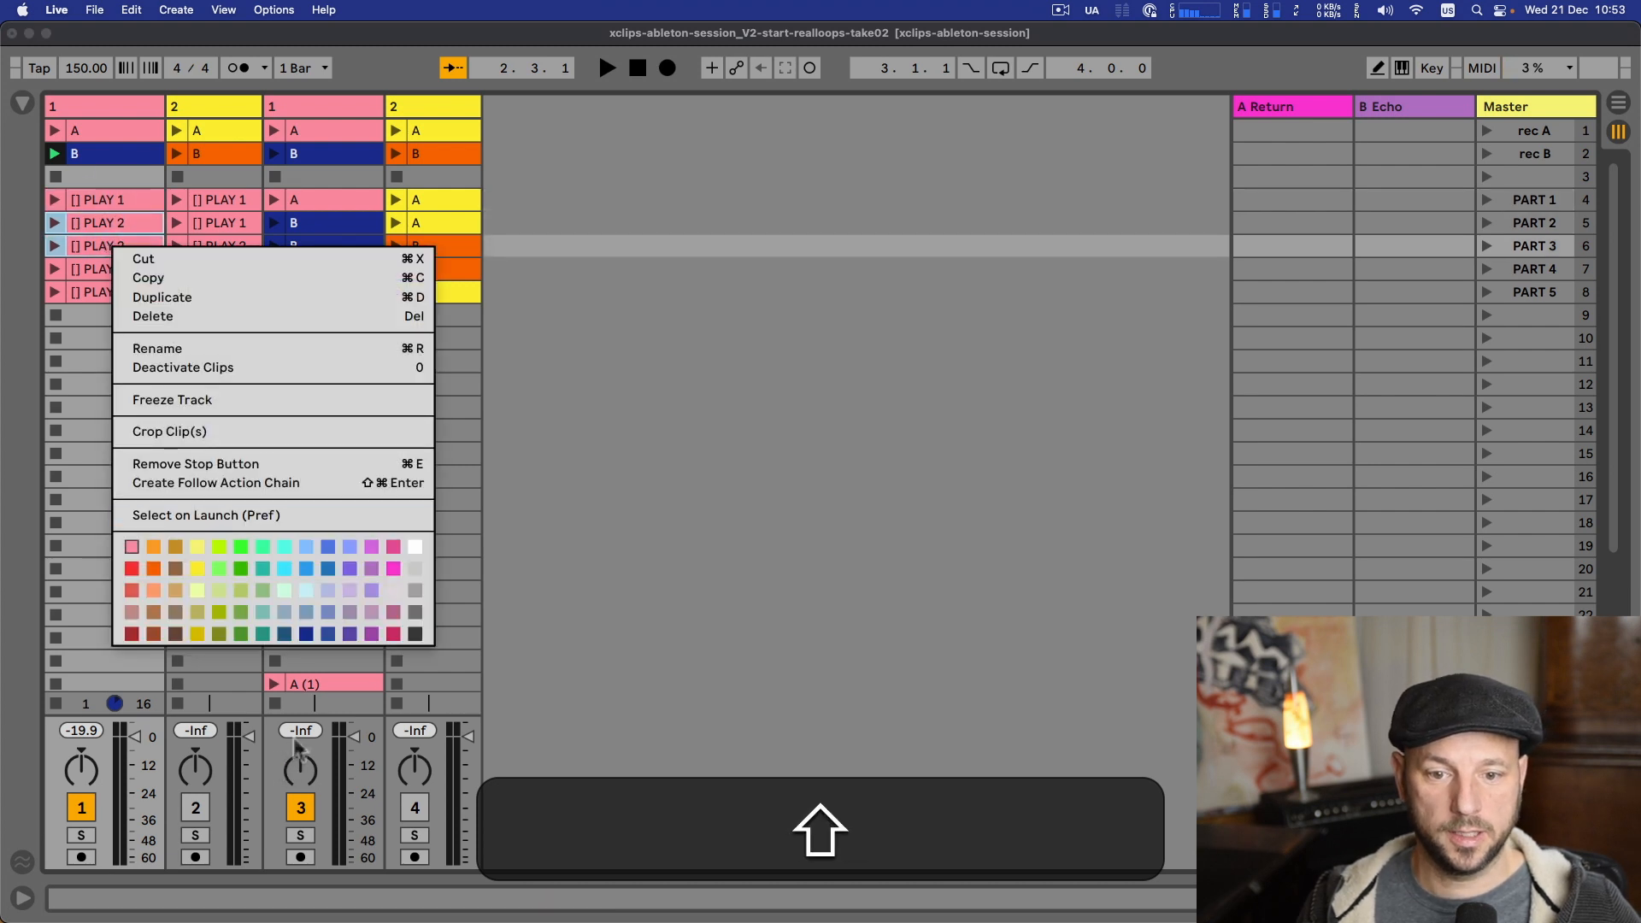
pyautogui.click(306, 634)
# - Colour the second track's two [] PLAY 2 clips orange to match its B loop, and deselect them
pyautogui.click(220, 267)
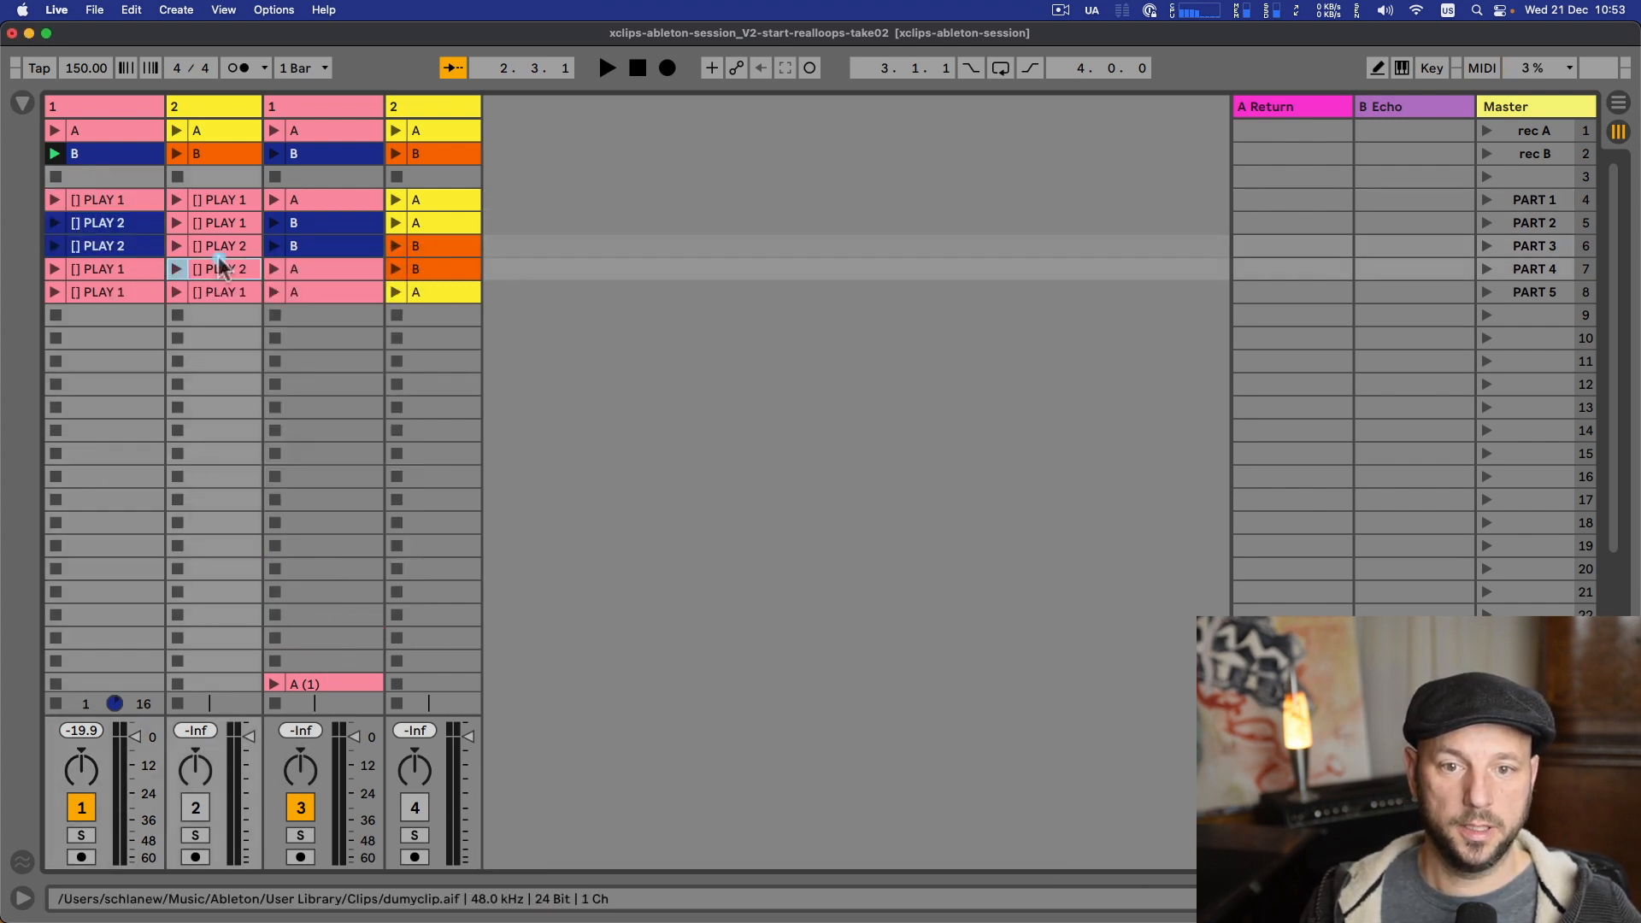
pyautogui.keyDown('shift'); pyautogui.click(221, 249); pyautogui.keyUp('shift')
pyautogui.rightClick(221, 251)
pyautogui.click(259, 569)
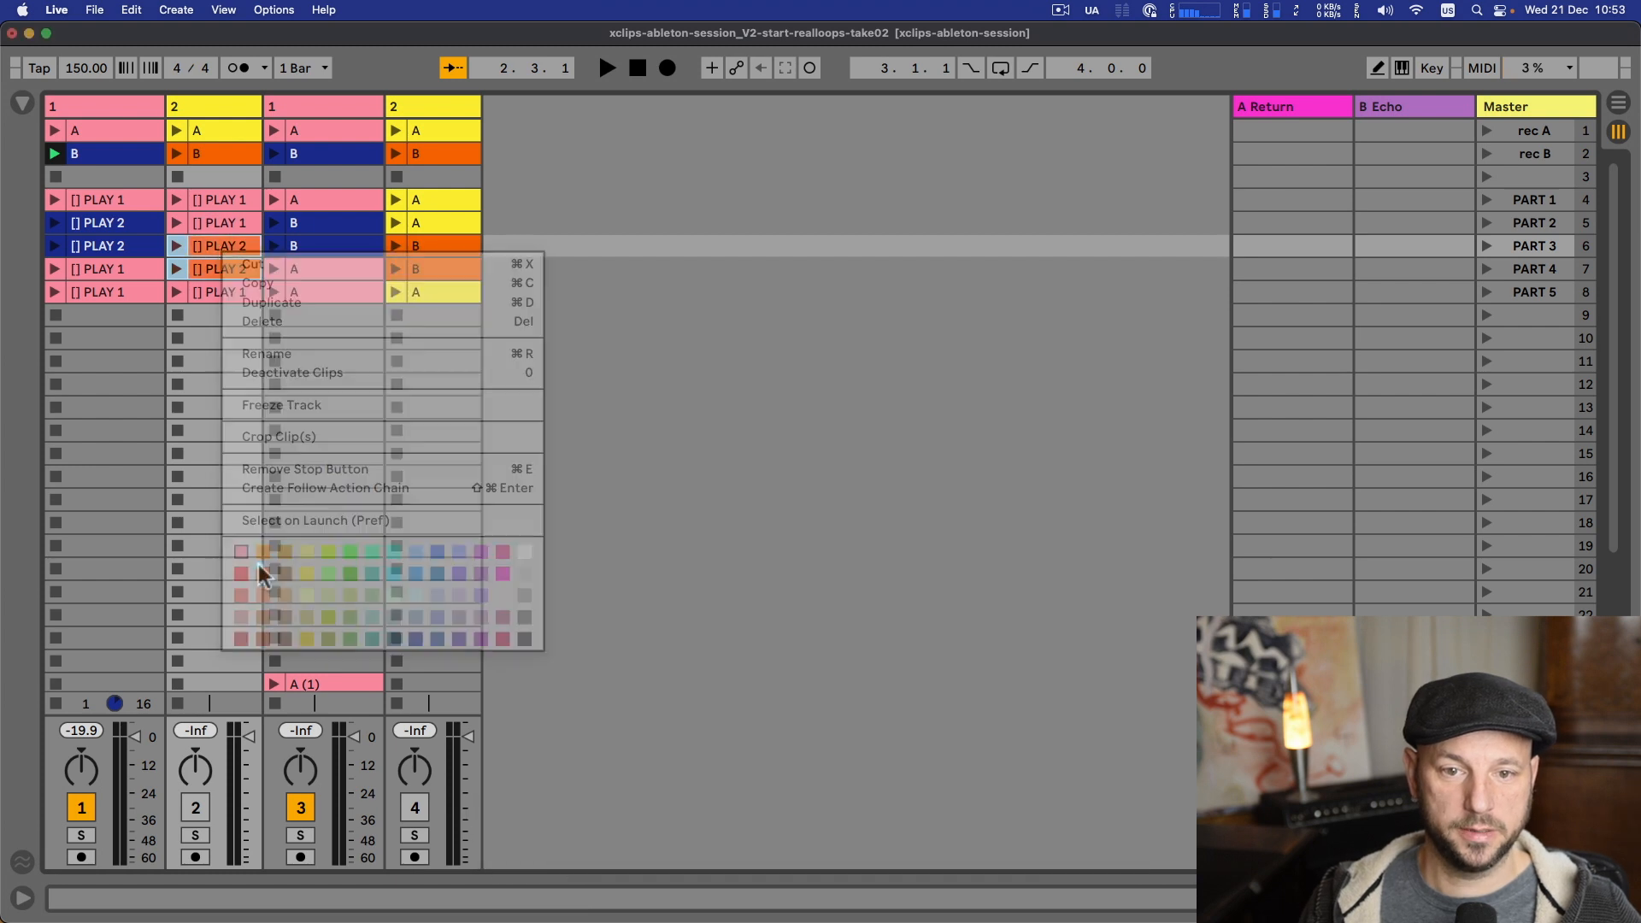
pyautogui.click(215, 402)
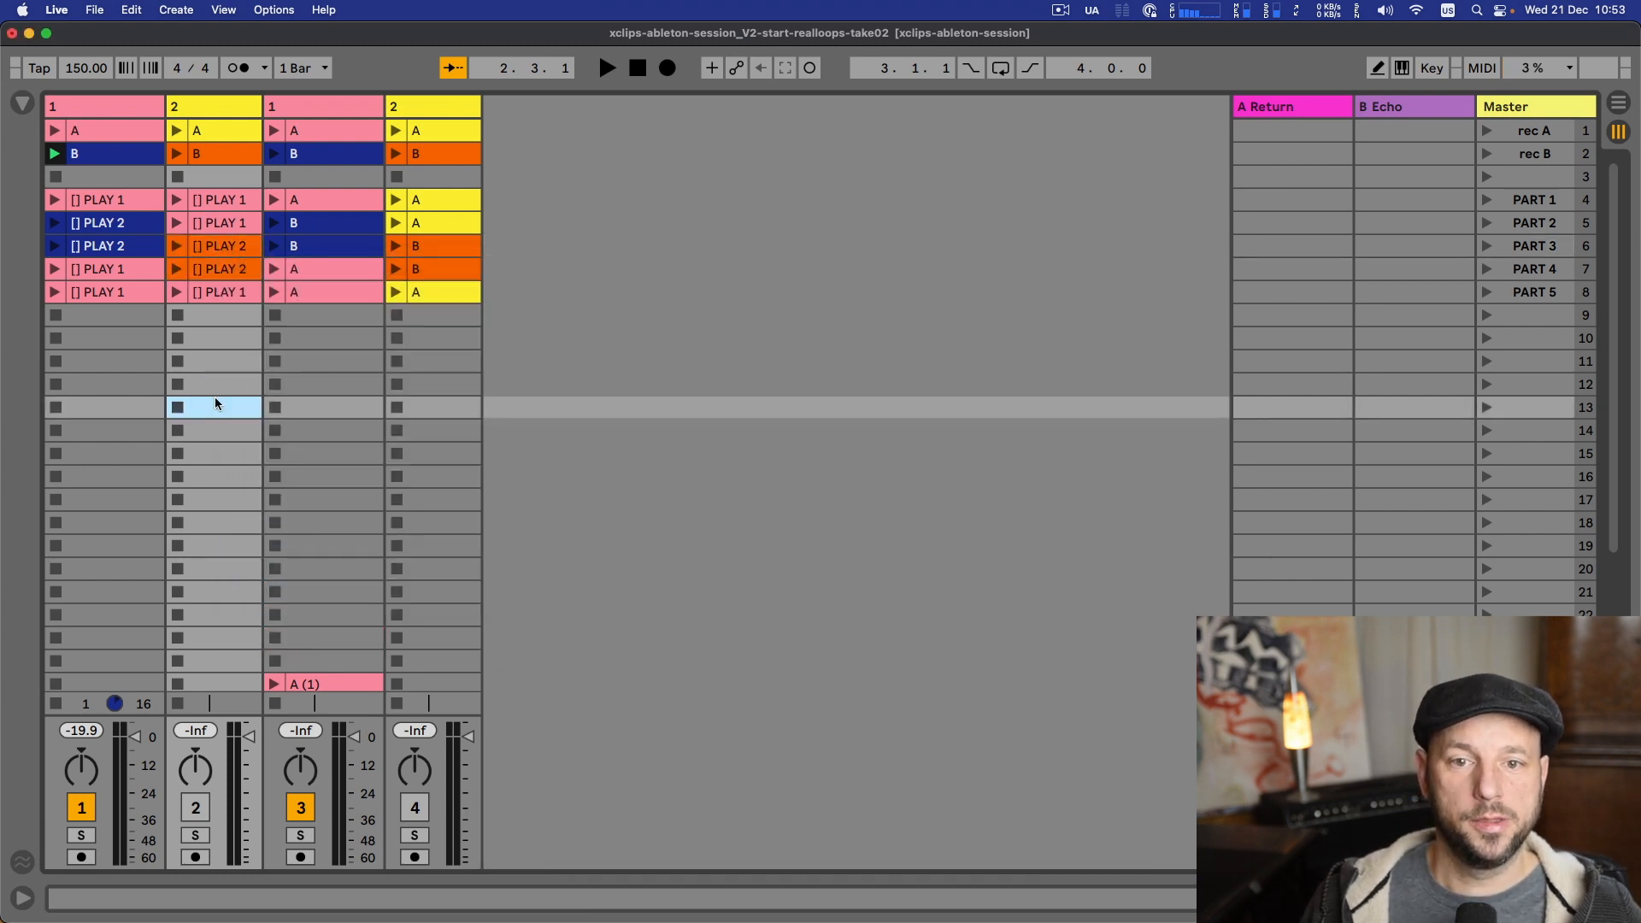
# - Launch the PART 1 scene and activate tracks 2 and 4 so all four tracks are audible
pyautogui.click(1486, 199)
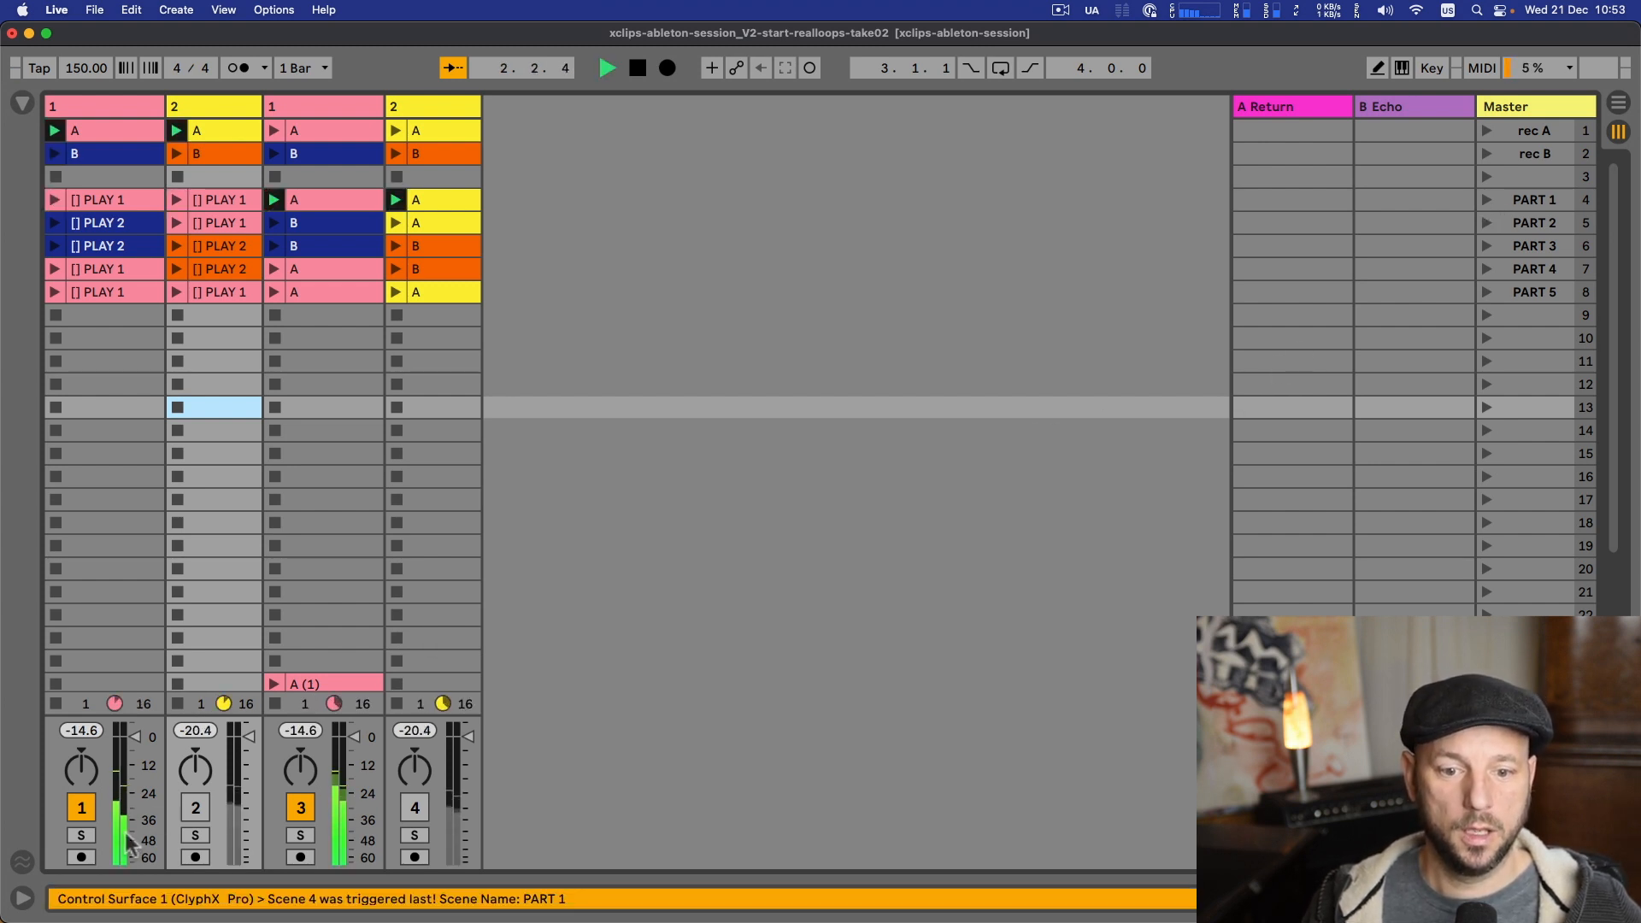
pyautogui.click(202, 812)
pyautogui.click(412, 811)
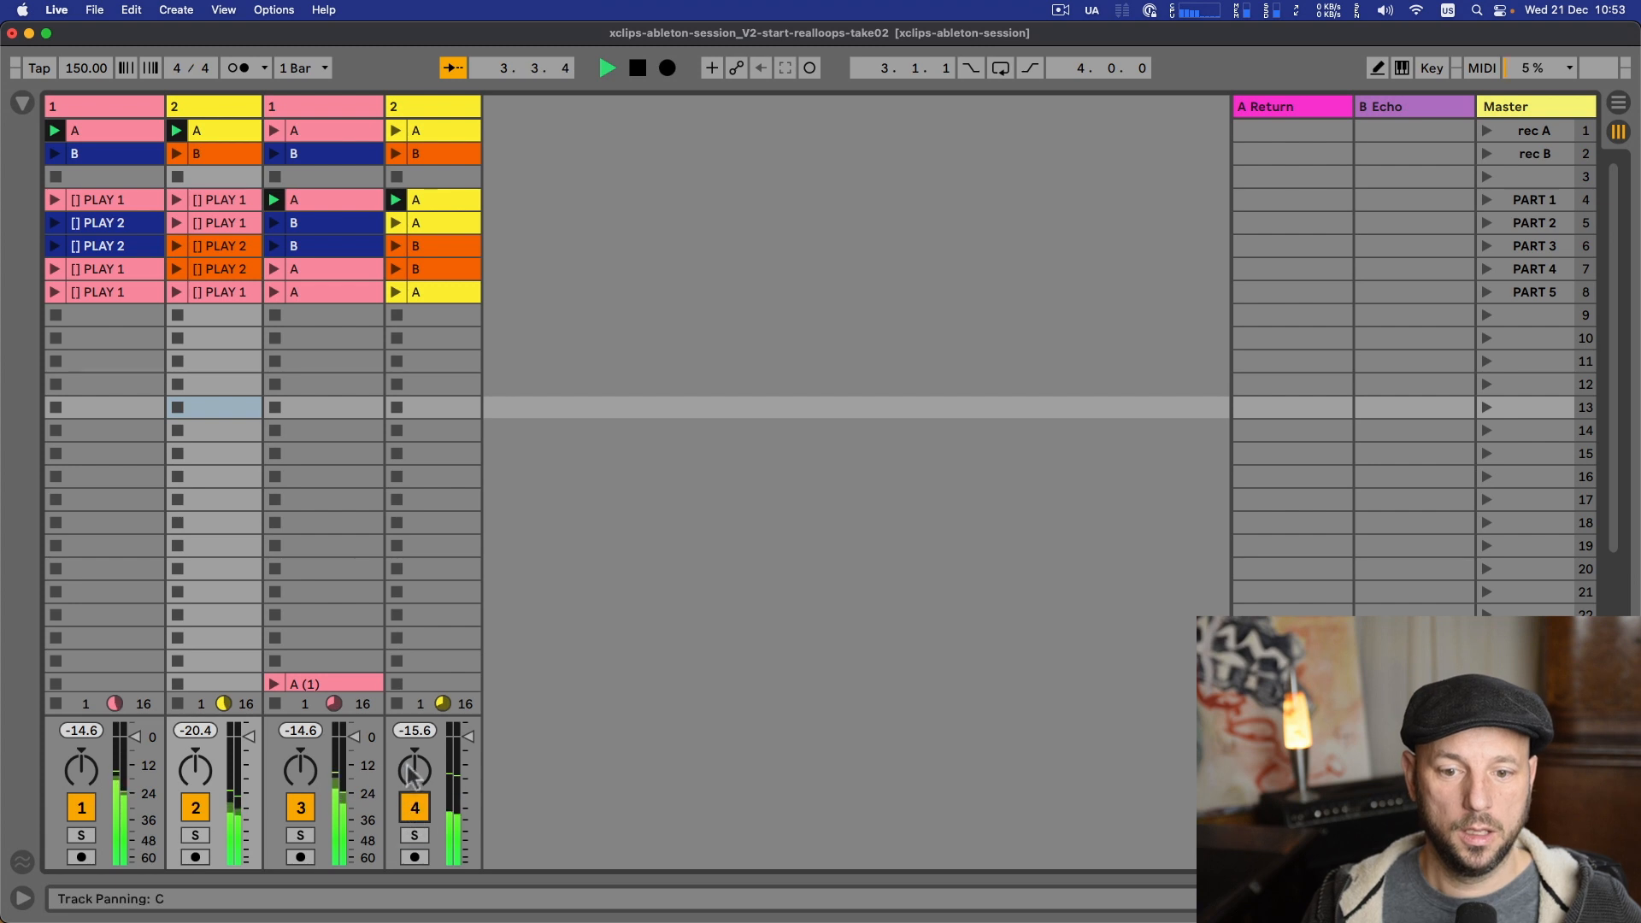
# - Pan tracks 3 and 4 to the right and tracks 1 and 2 to the left
pyautogui.click(300, 770)
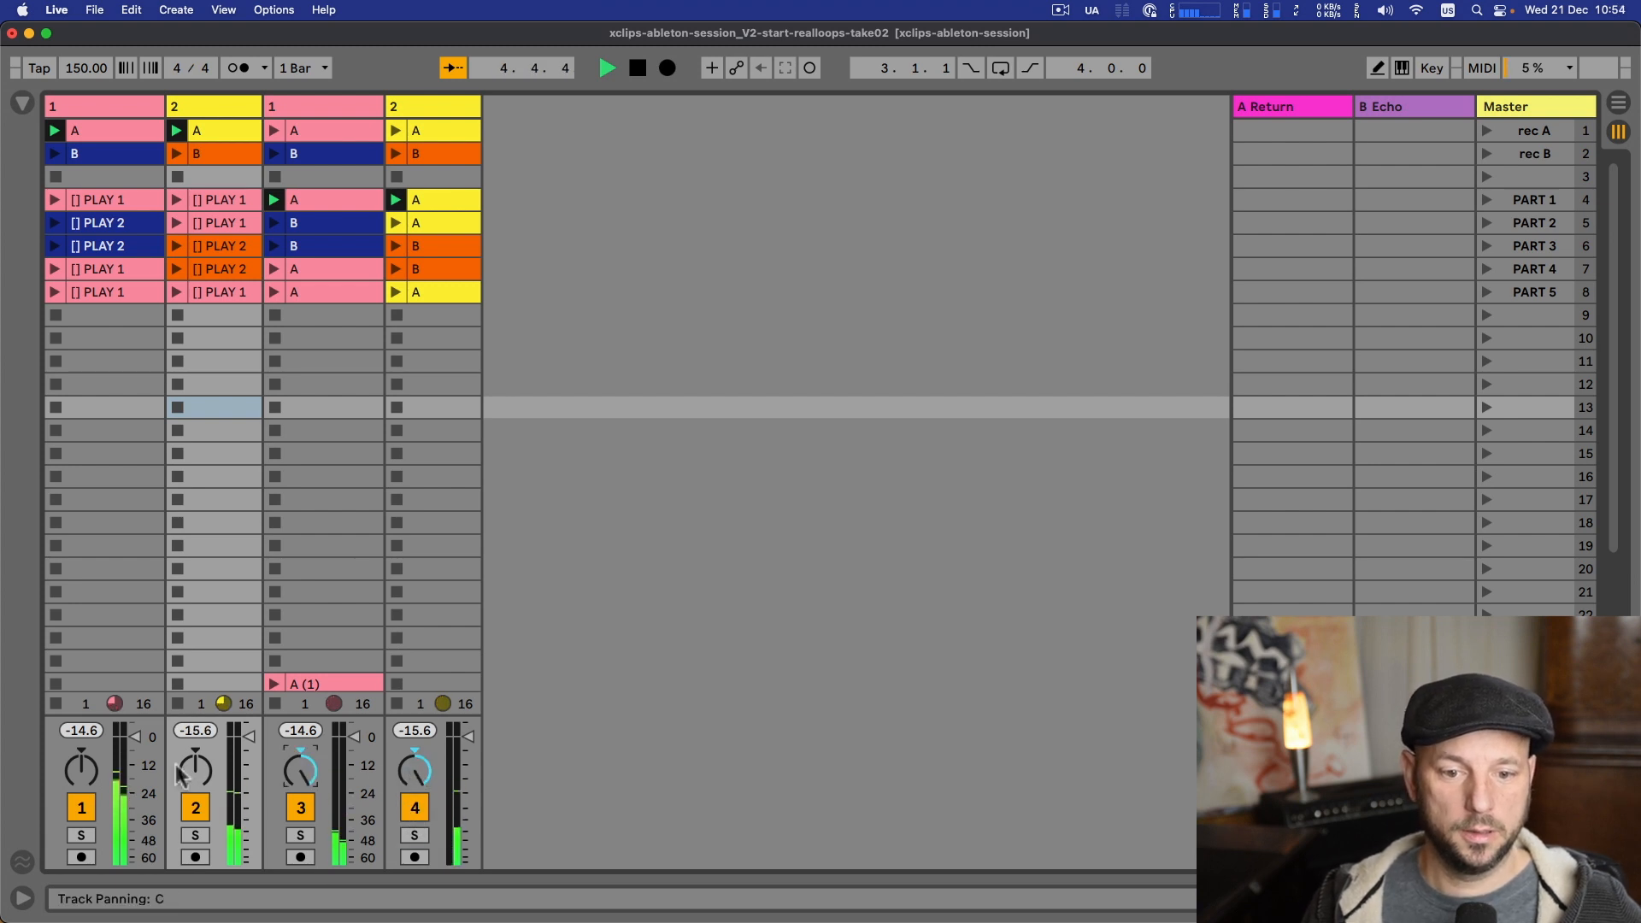
pyautogui.moveTo(196, 771); pyautogui.dragTo(195, 842)
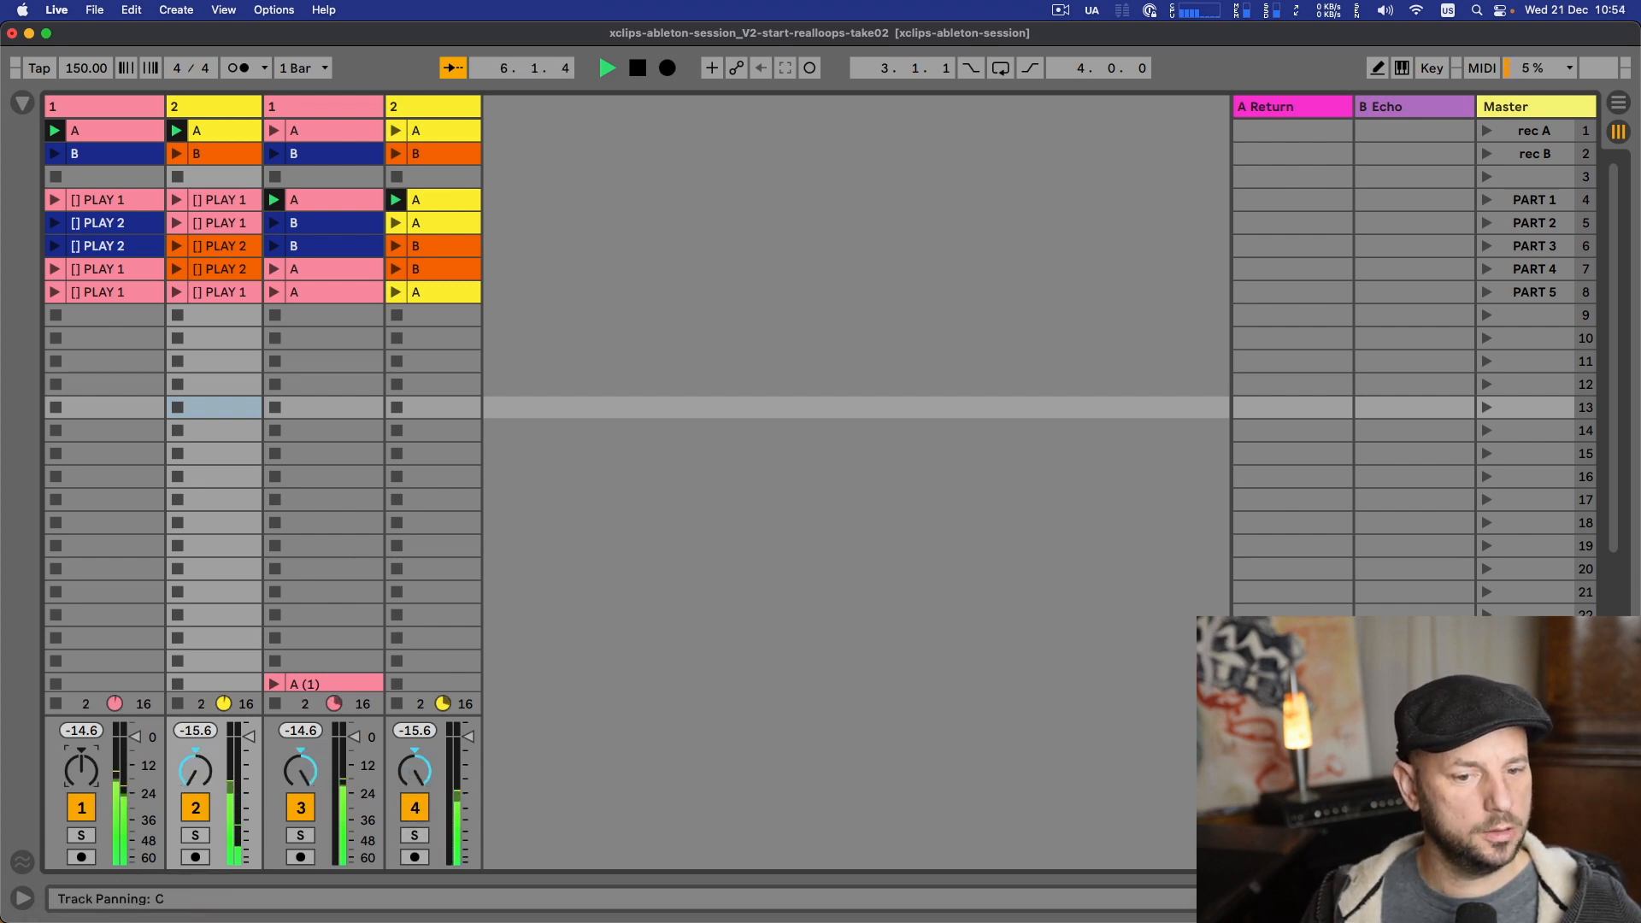
pyautogui.moveTo(82, 771); pyautogui.dragTo(81, 842)
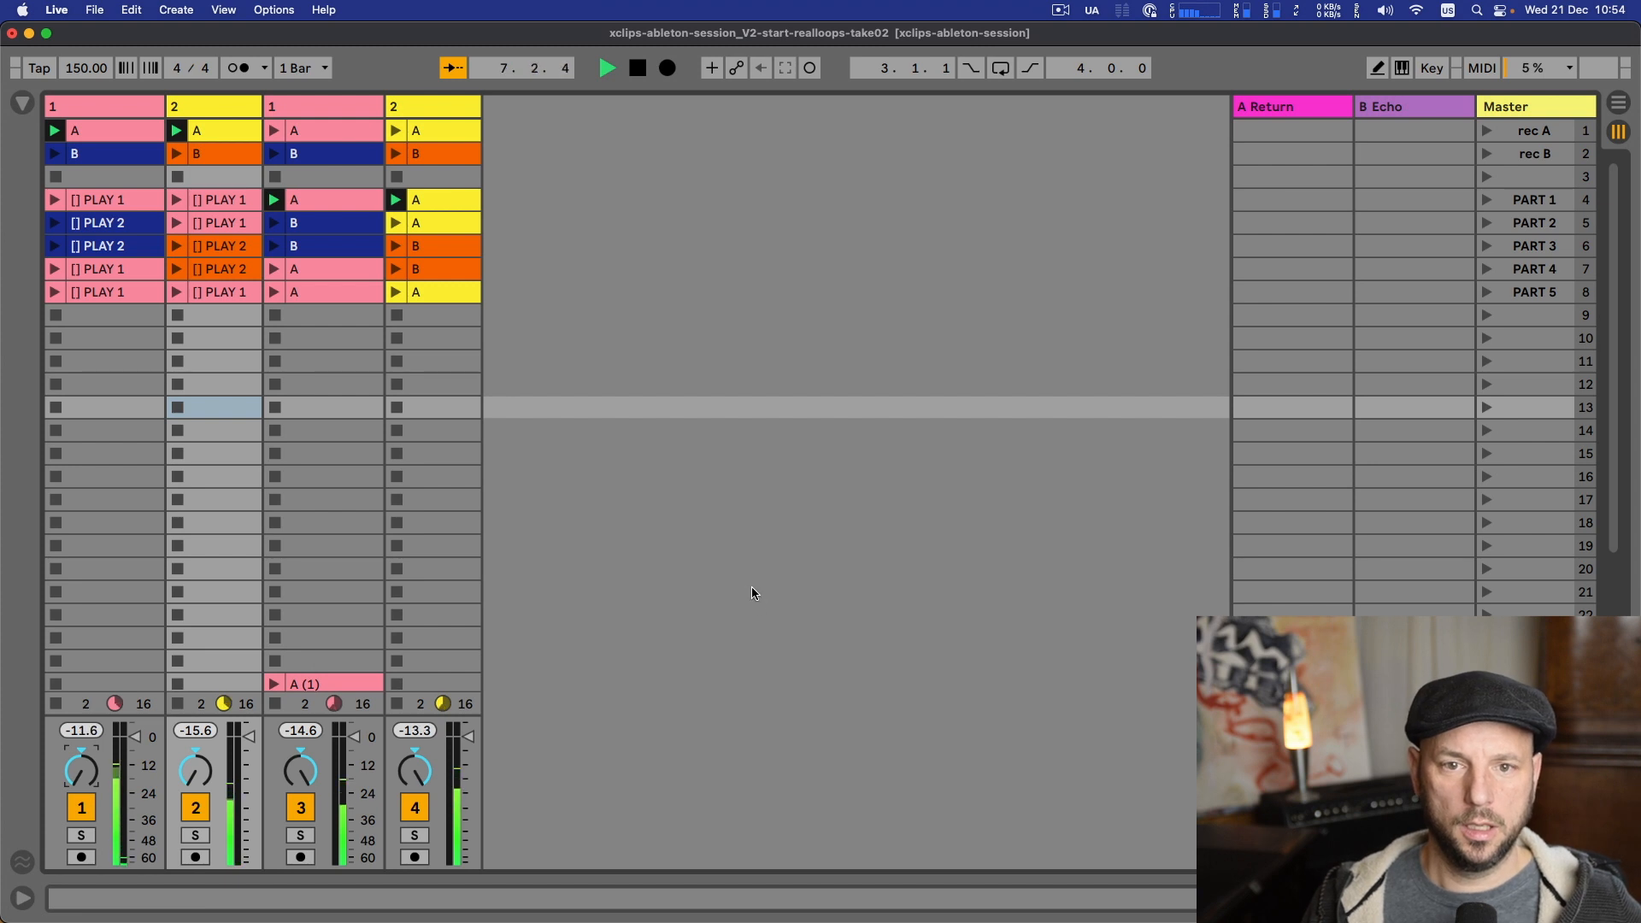
# - Launch the scenes PART 1 through PART 5 in order to compare the X-Clip tracks with the original clips, and stop playback
pyautogui.click(1528, 203)
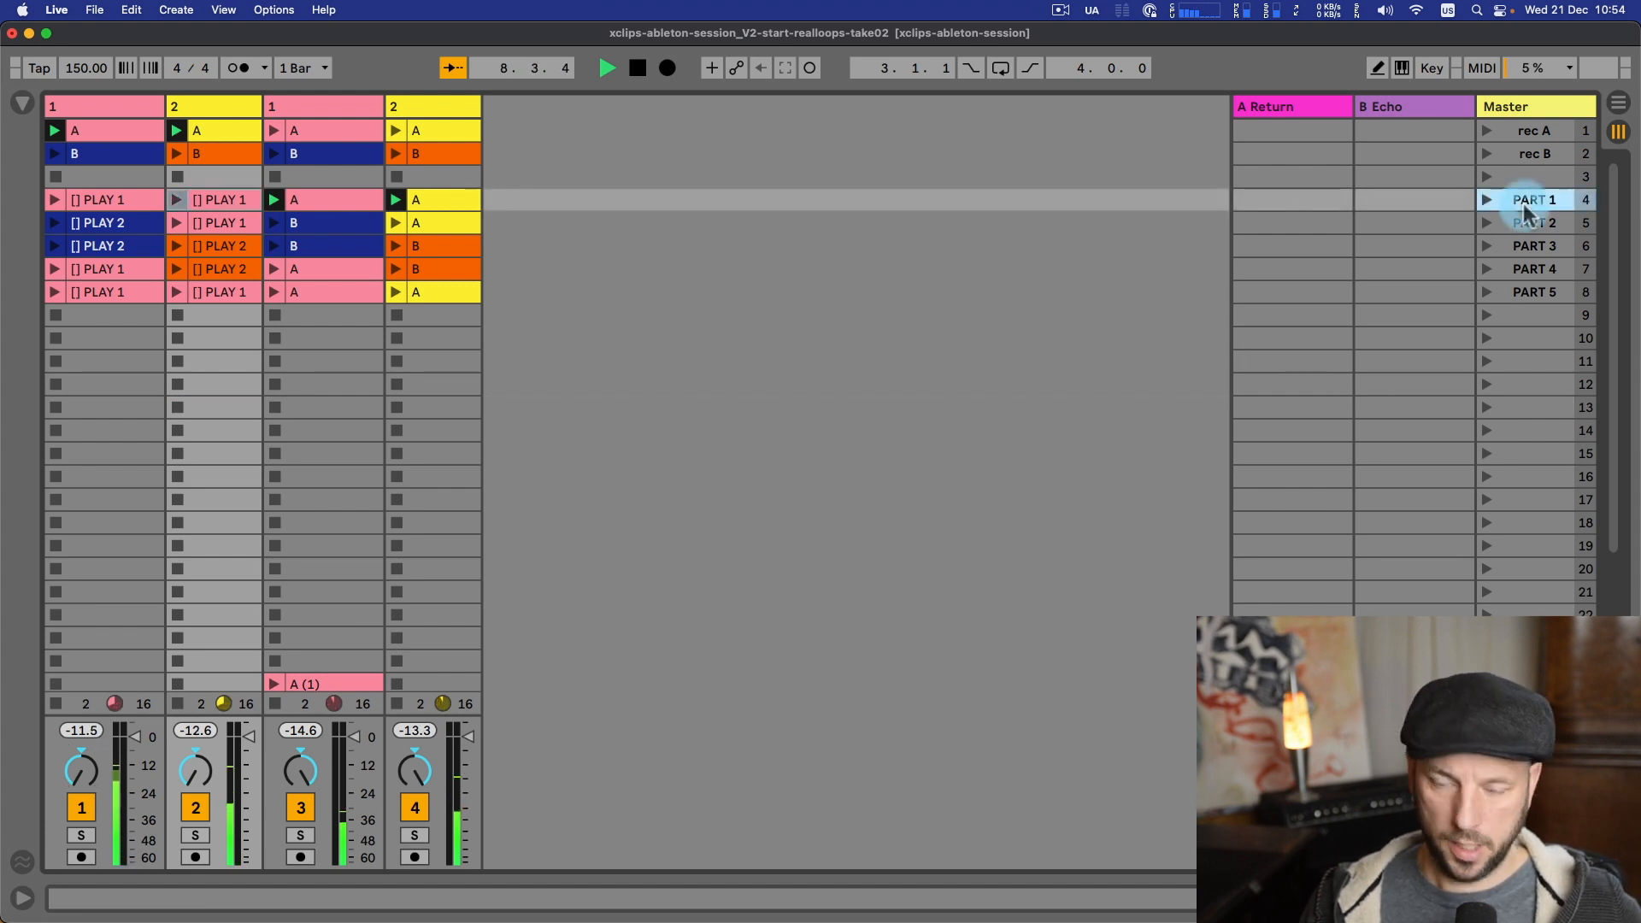
pyautogui.press('Return')
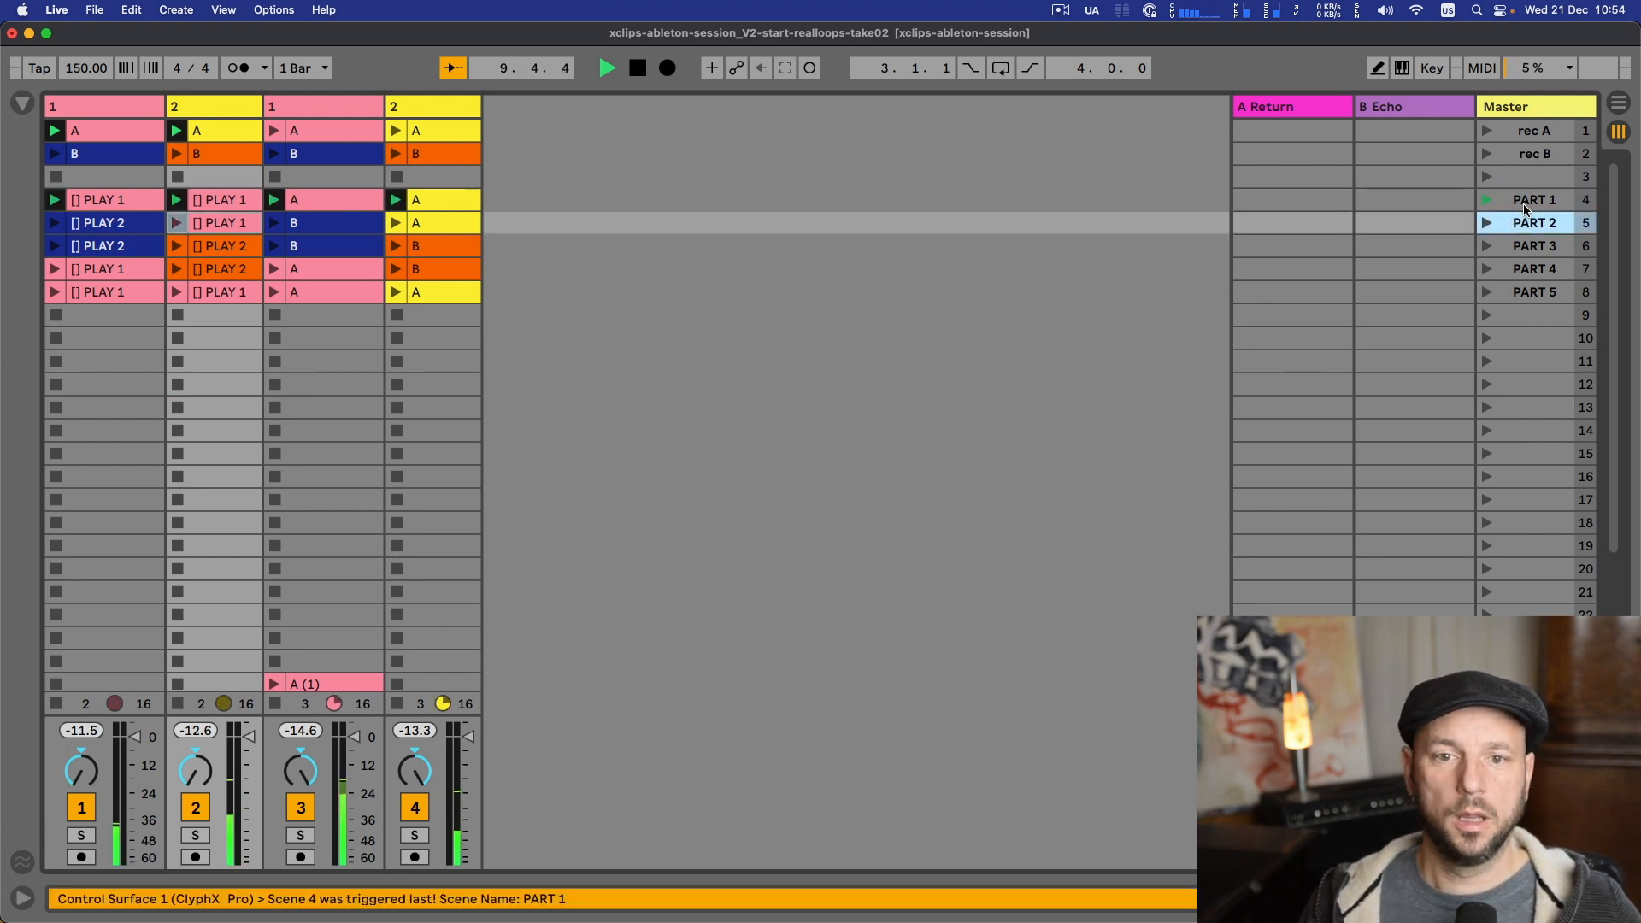
pyautogui.press('Return')
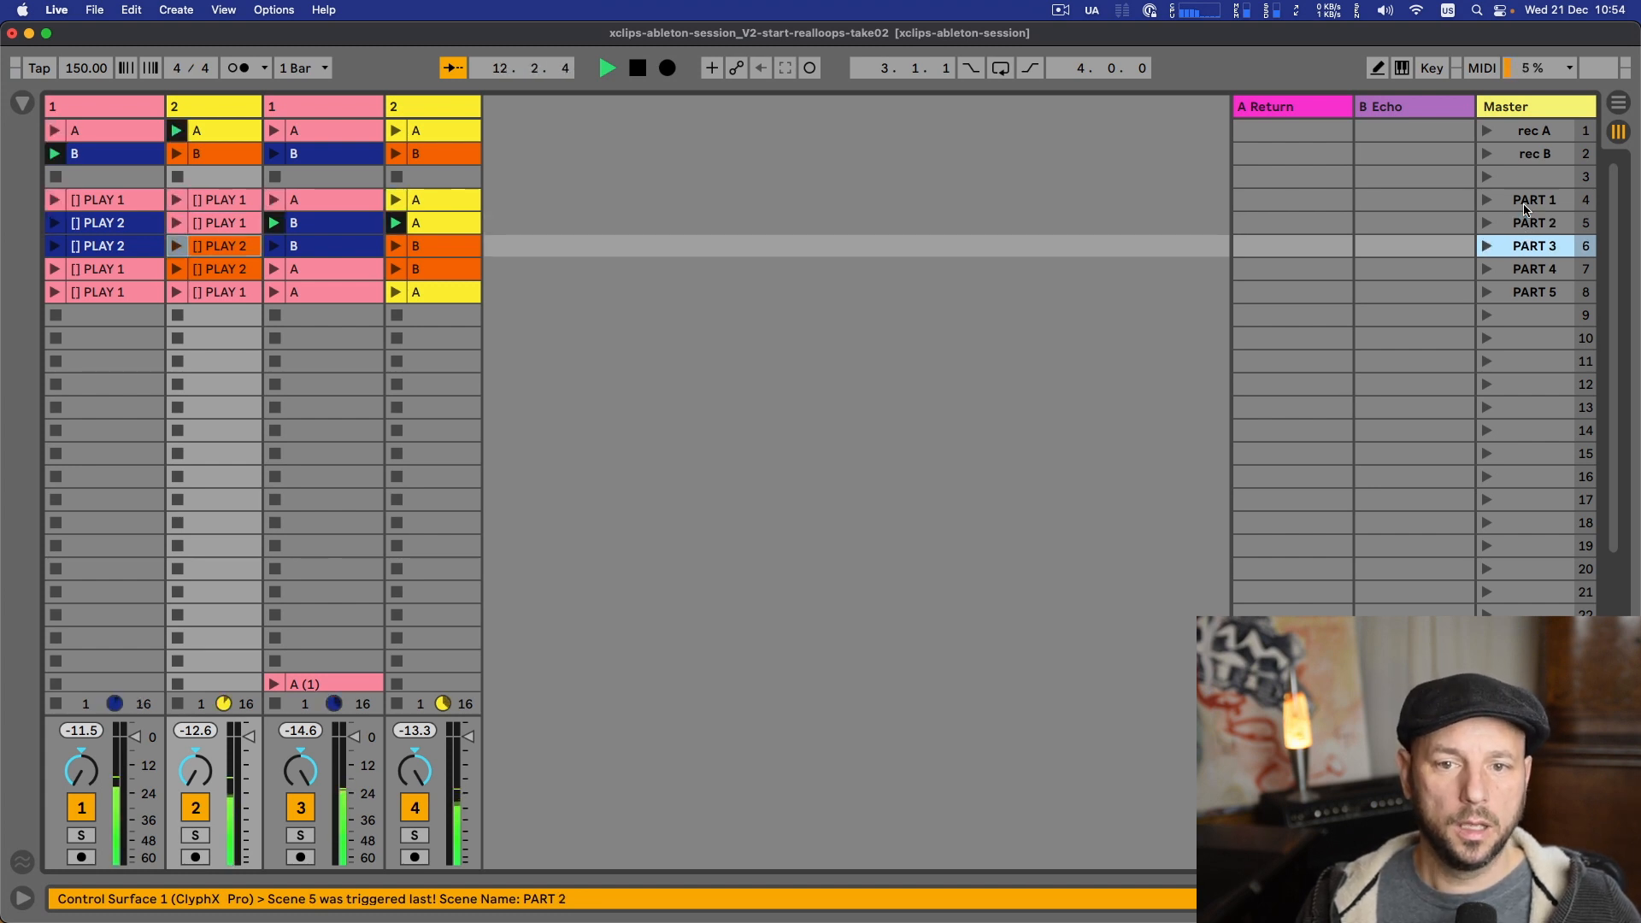
pyautogui.press('Return')
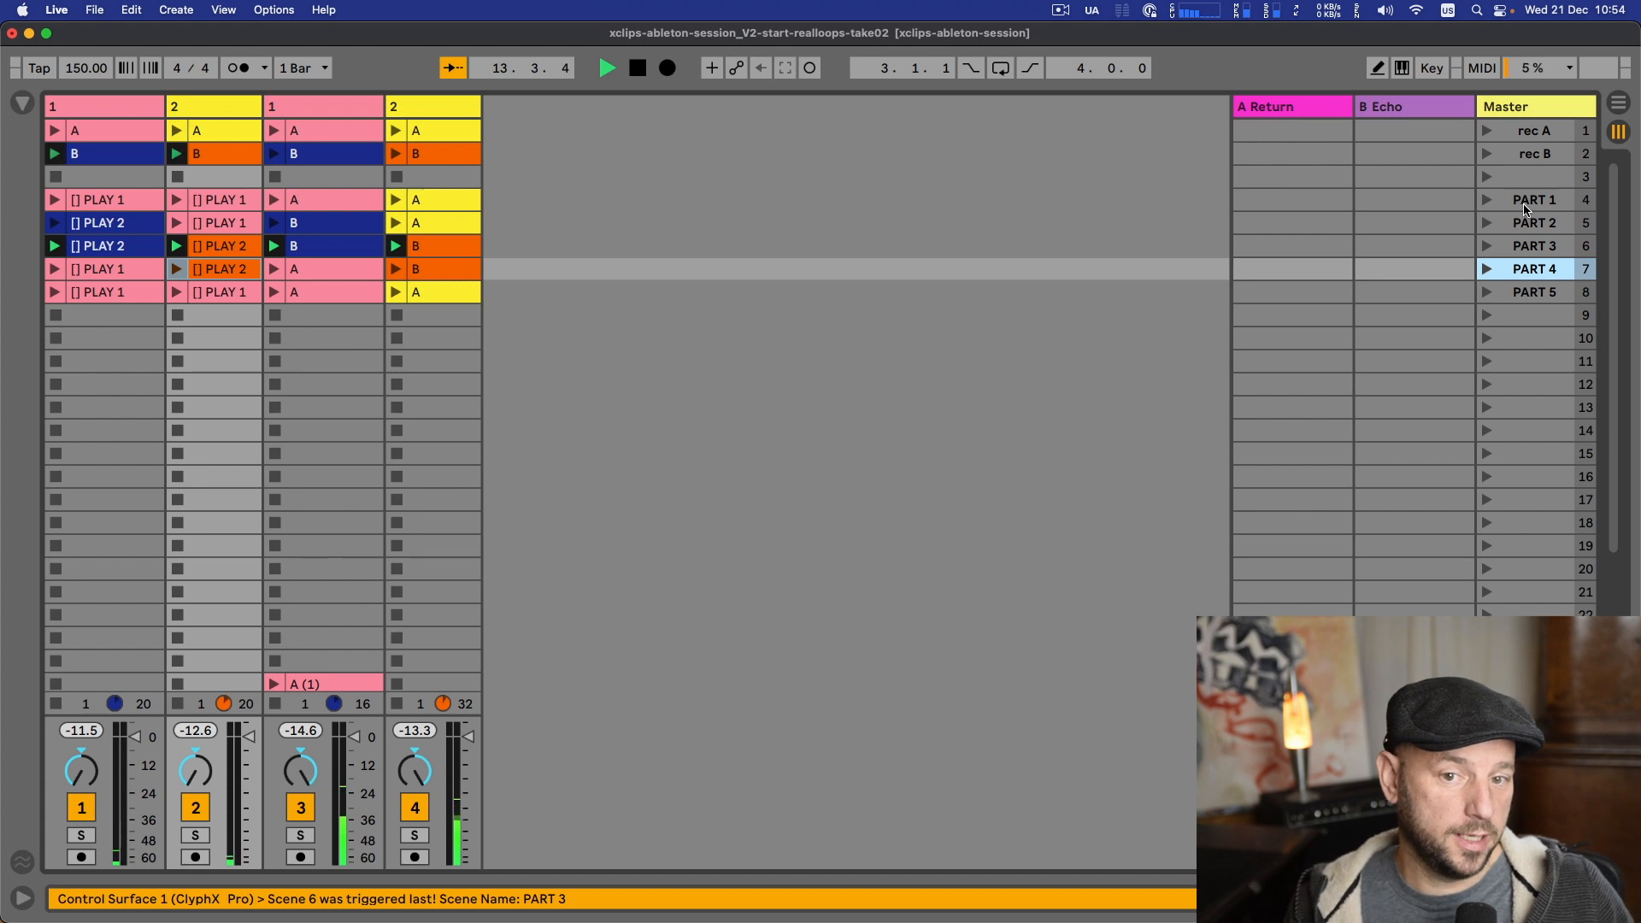
pyautogui.press('Return')
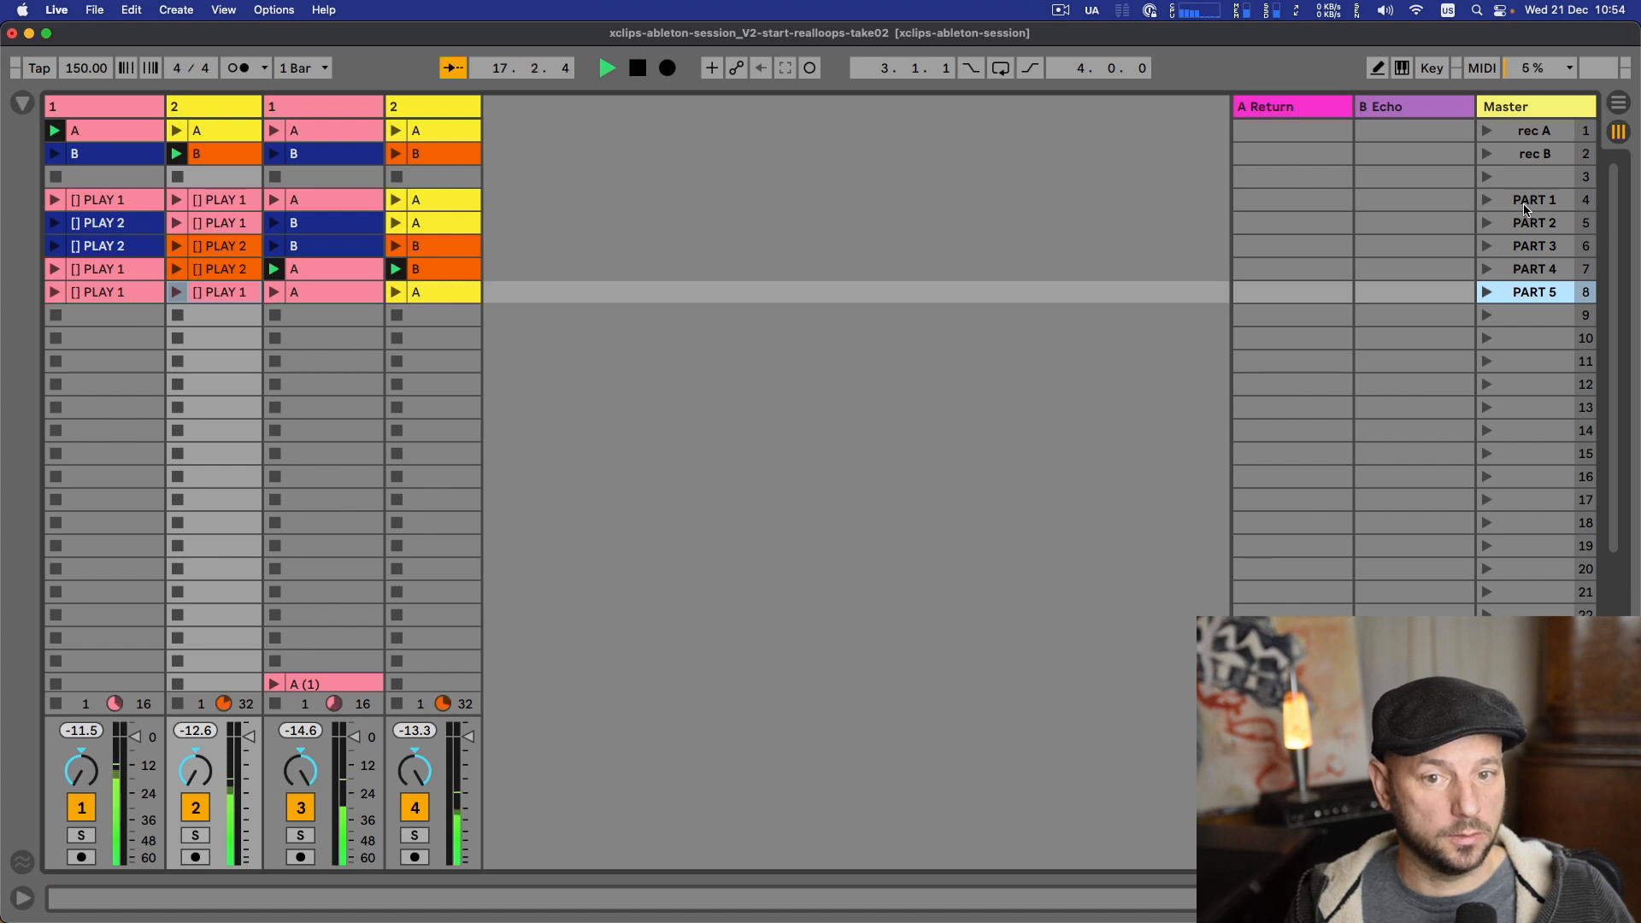
pyautogui.press('Return')
pyautogui.press('space')
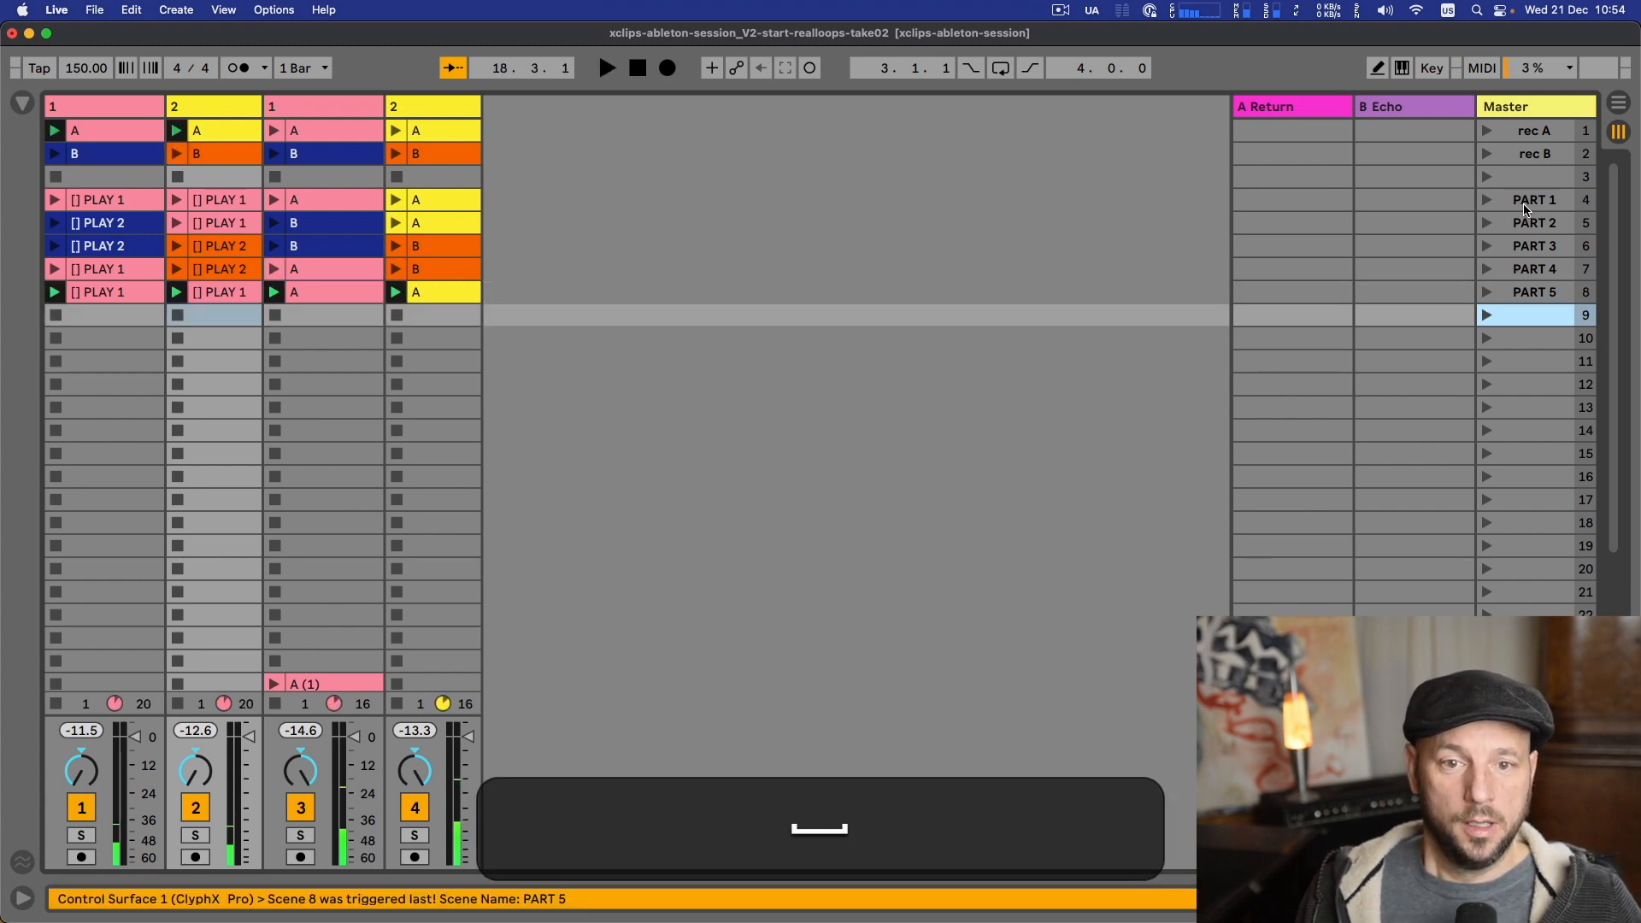
# - Set the launch quantization of all ten PLAY X-Clips on the first two tracks to None, and hide the clip details
pyautogui.click(132, 207)
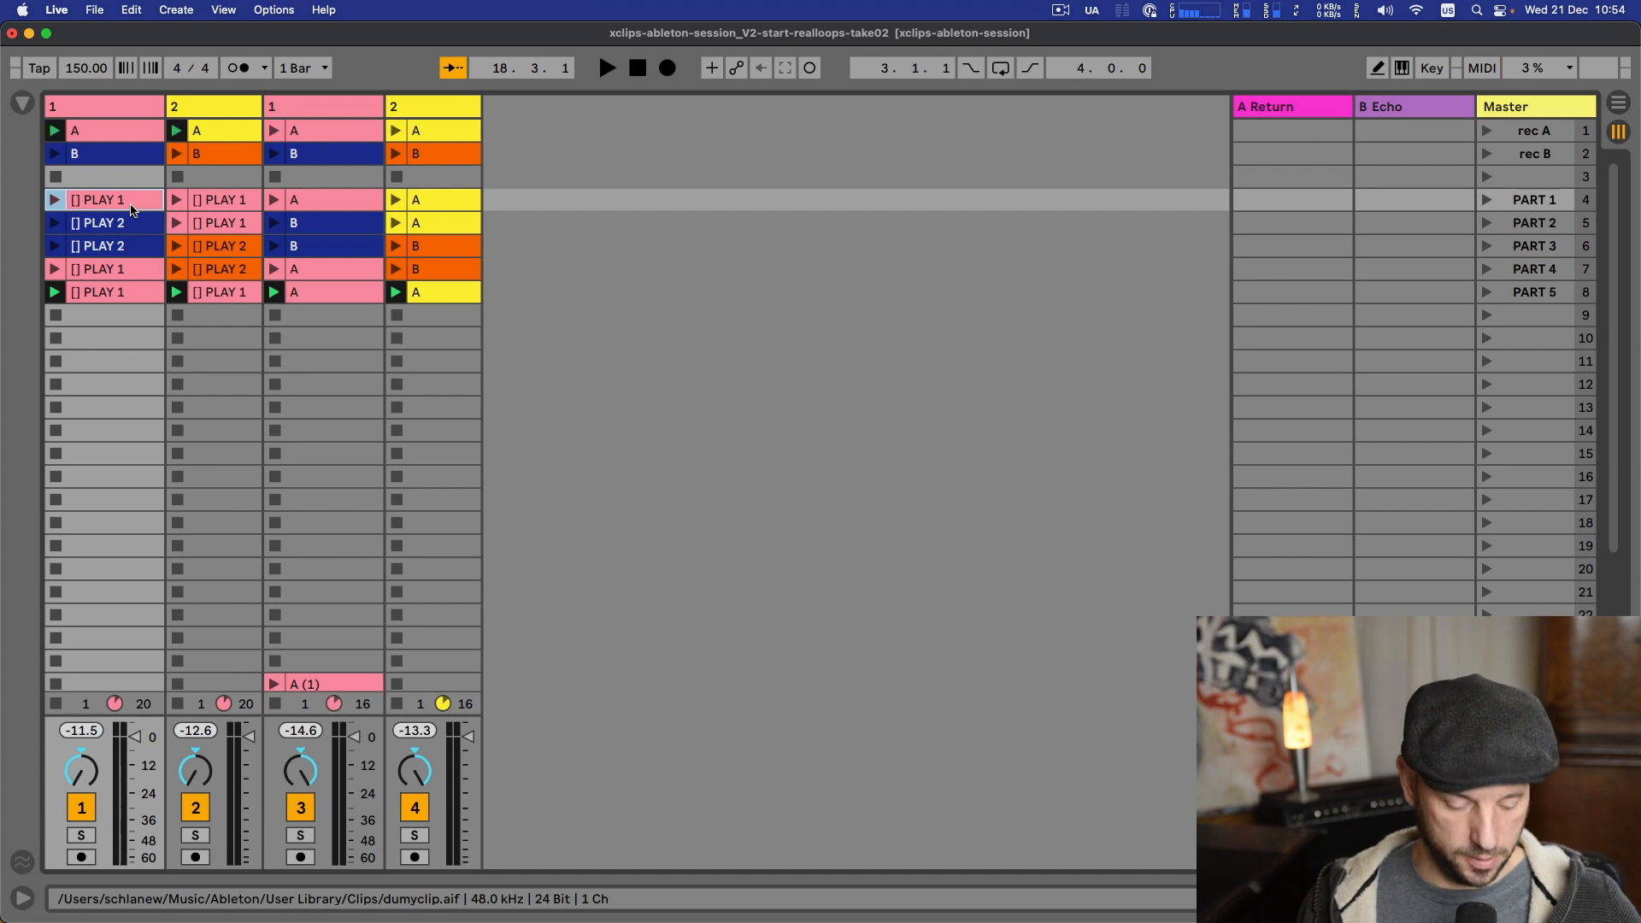
pyautogui.keyDown('shift'); pyautogui.click(247, 292); pyautogui.keyUp('shift')
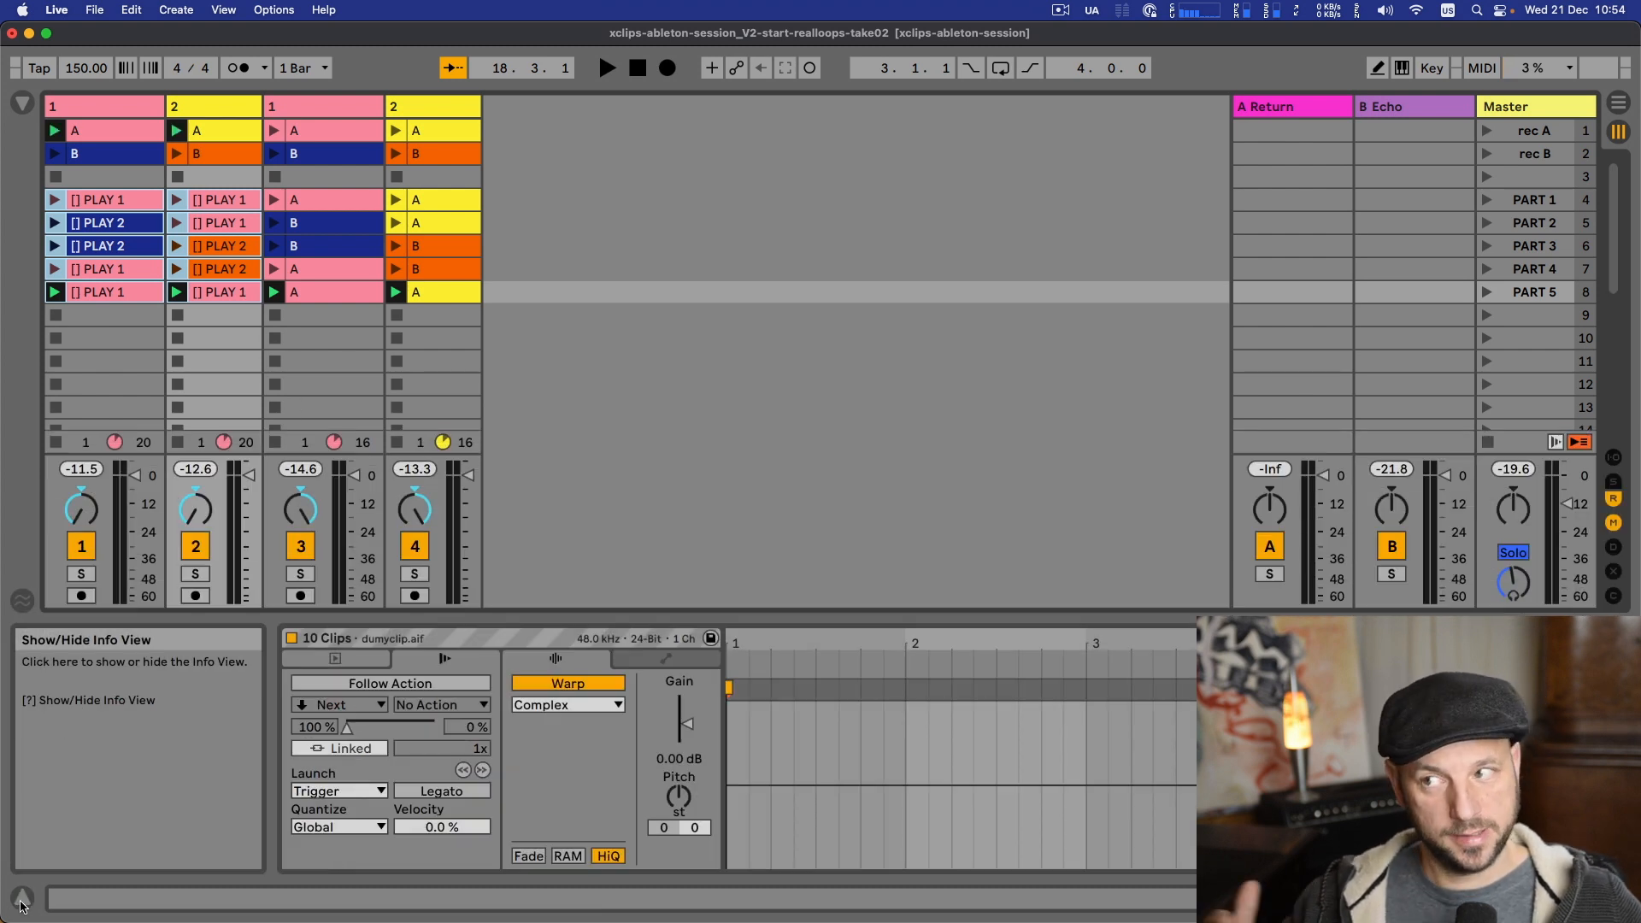
pyautogui.click(351, 826)
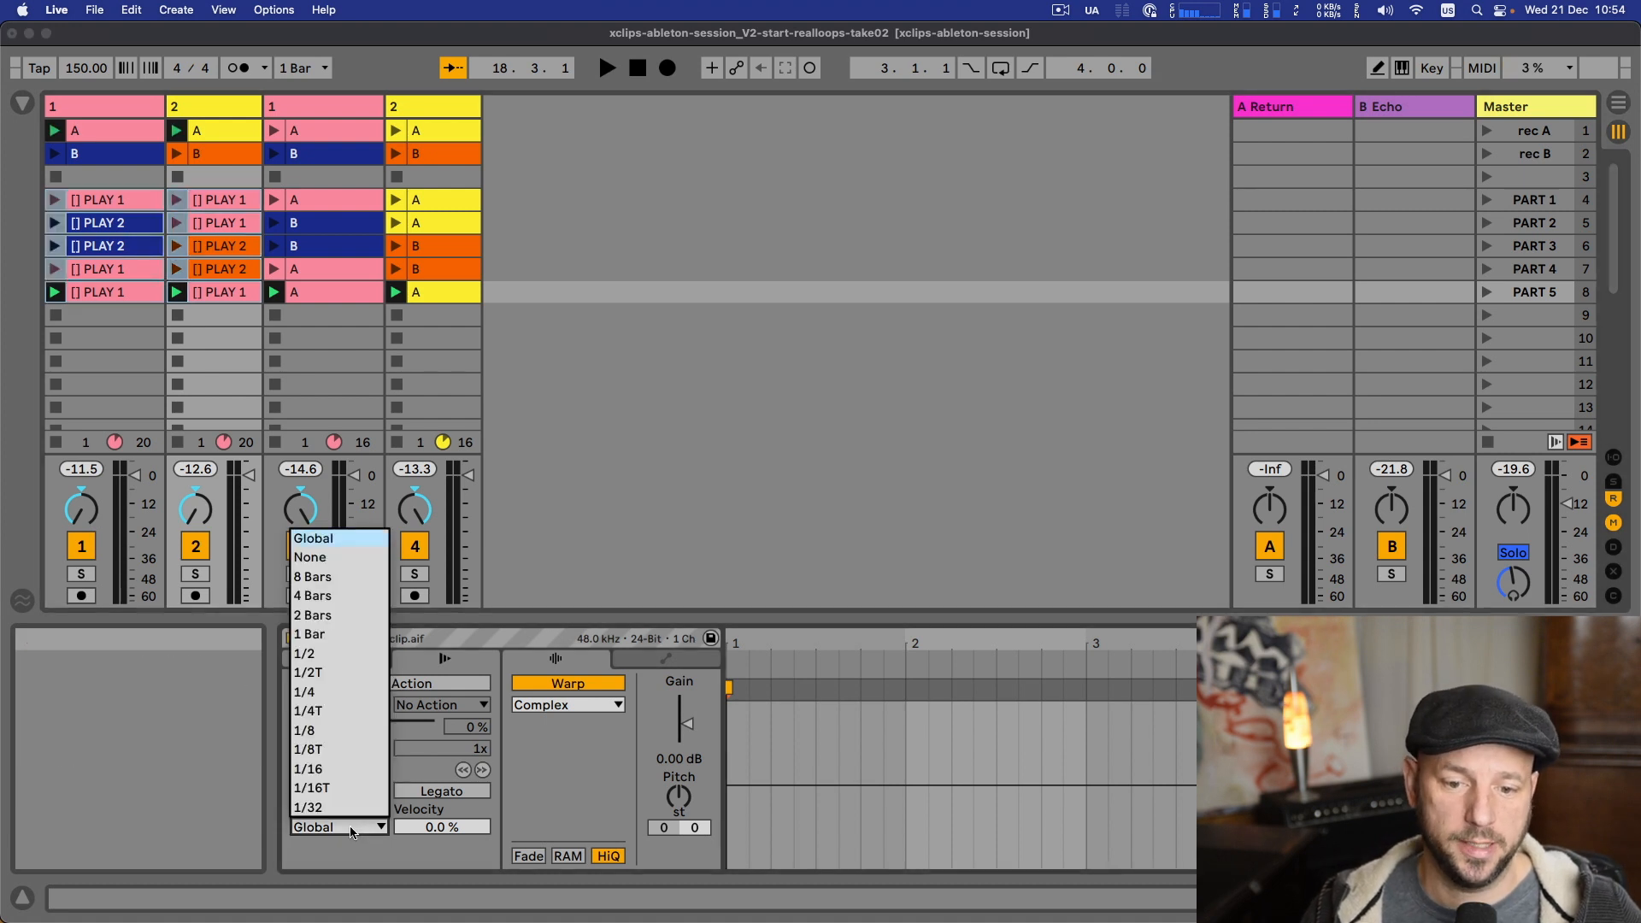
pyautogui.click(312, 557)
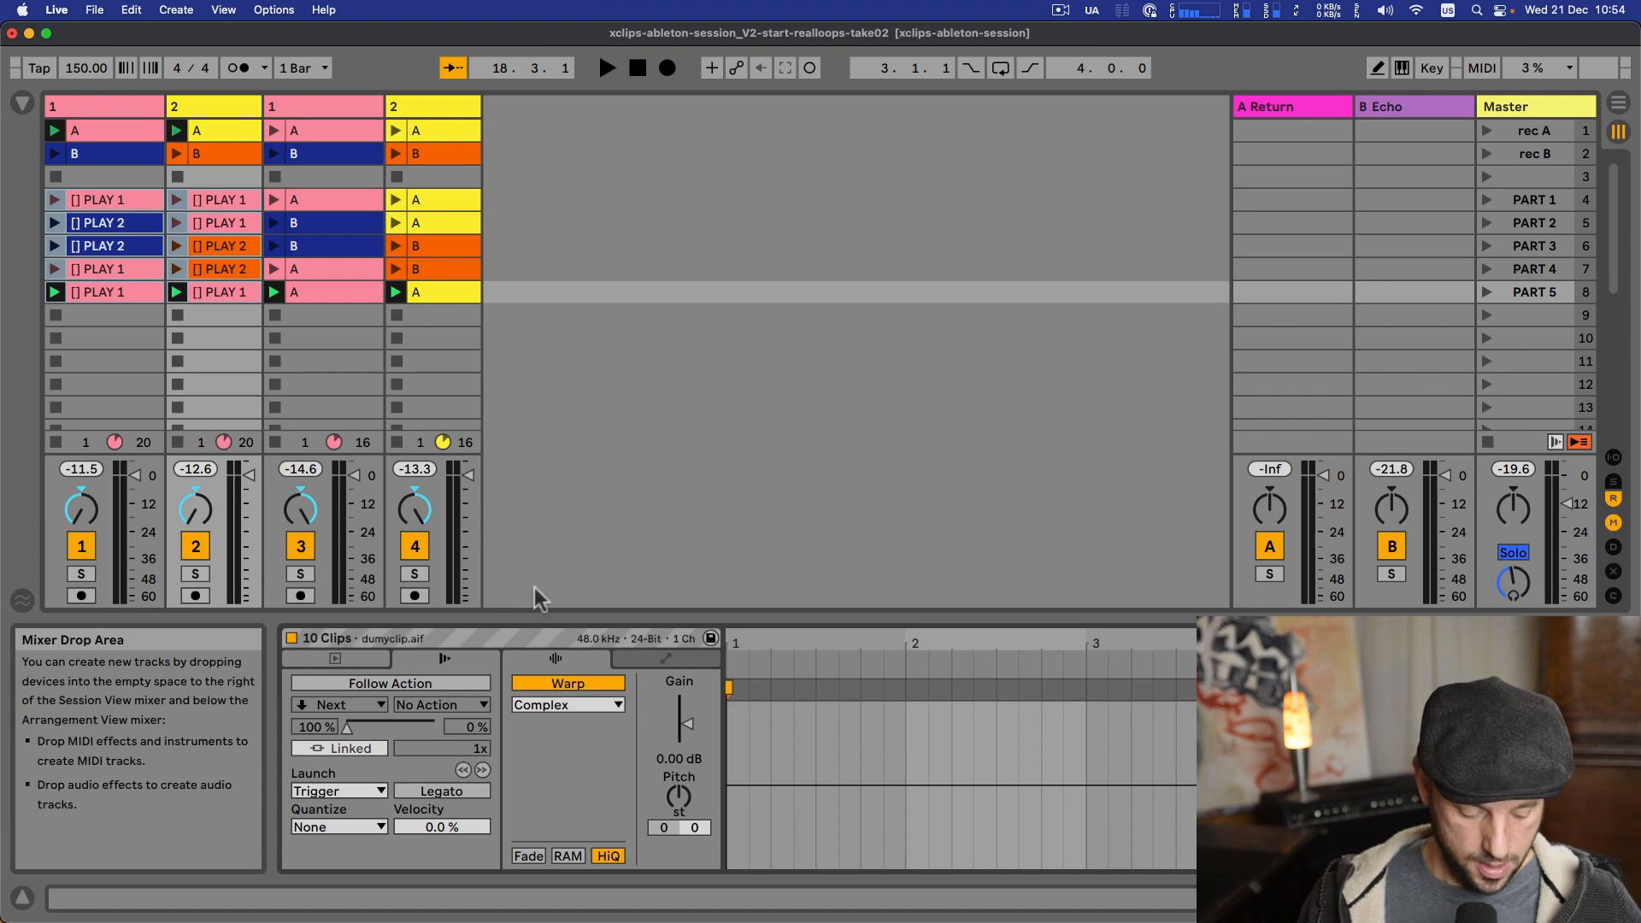
pyautogui.press('super+alt+l')
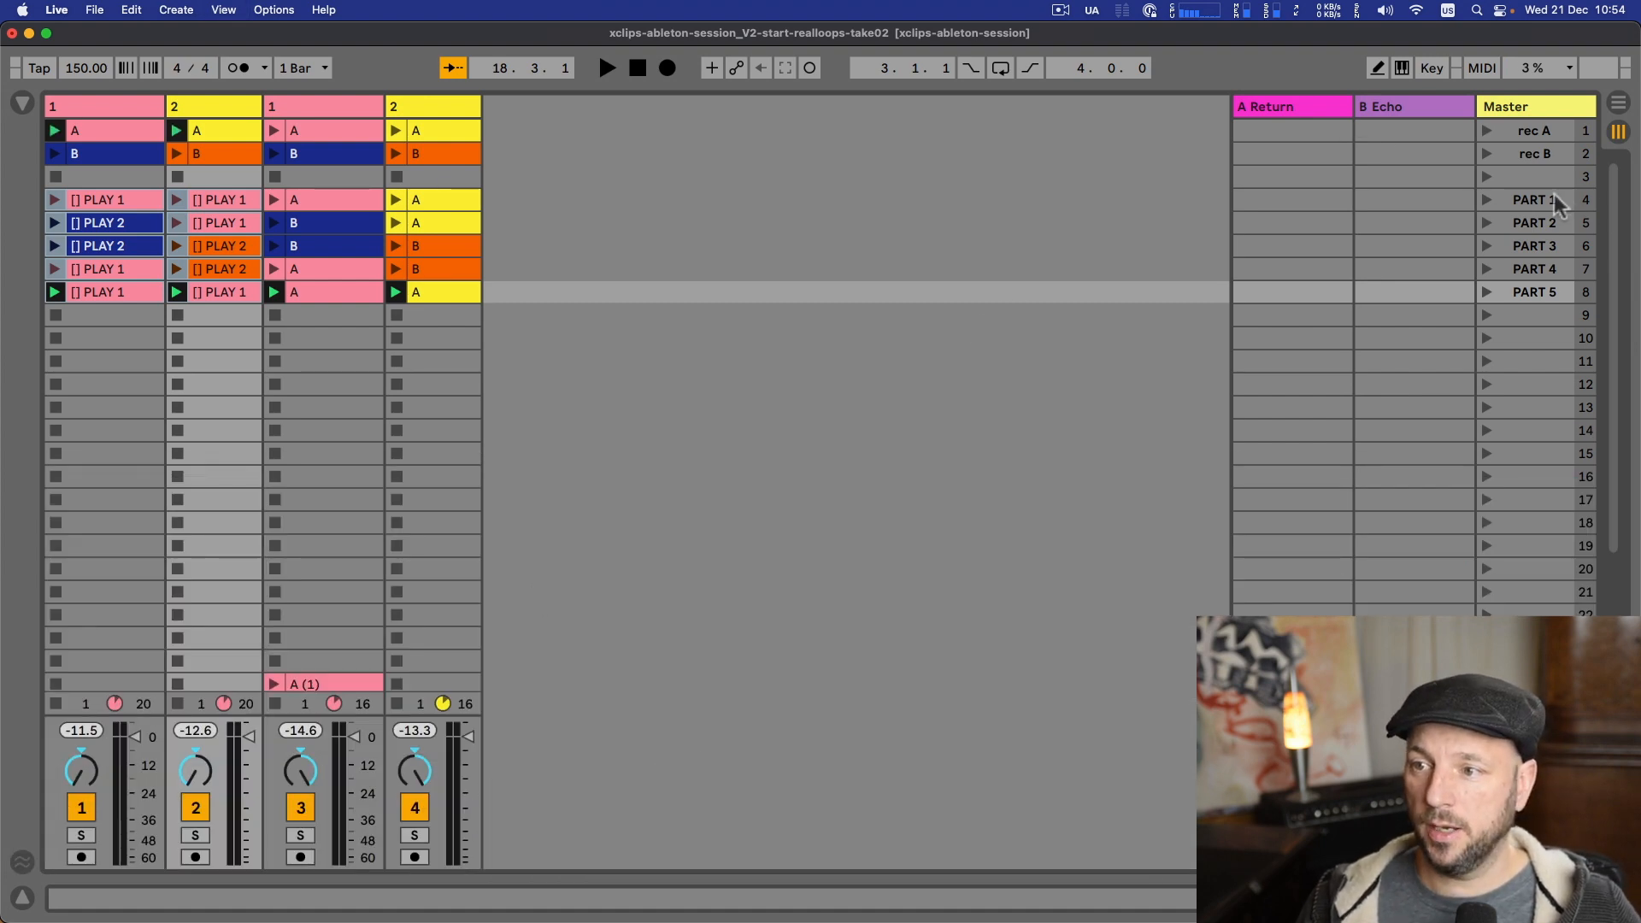
# - Play through the song parts again from PART 1 to PART 5, launching PART 1 twice, to test the unquantized X-Clips
pyautogui.click(1513, 201)
pyautogui.press('Return')
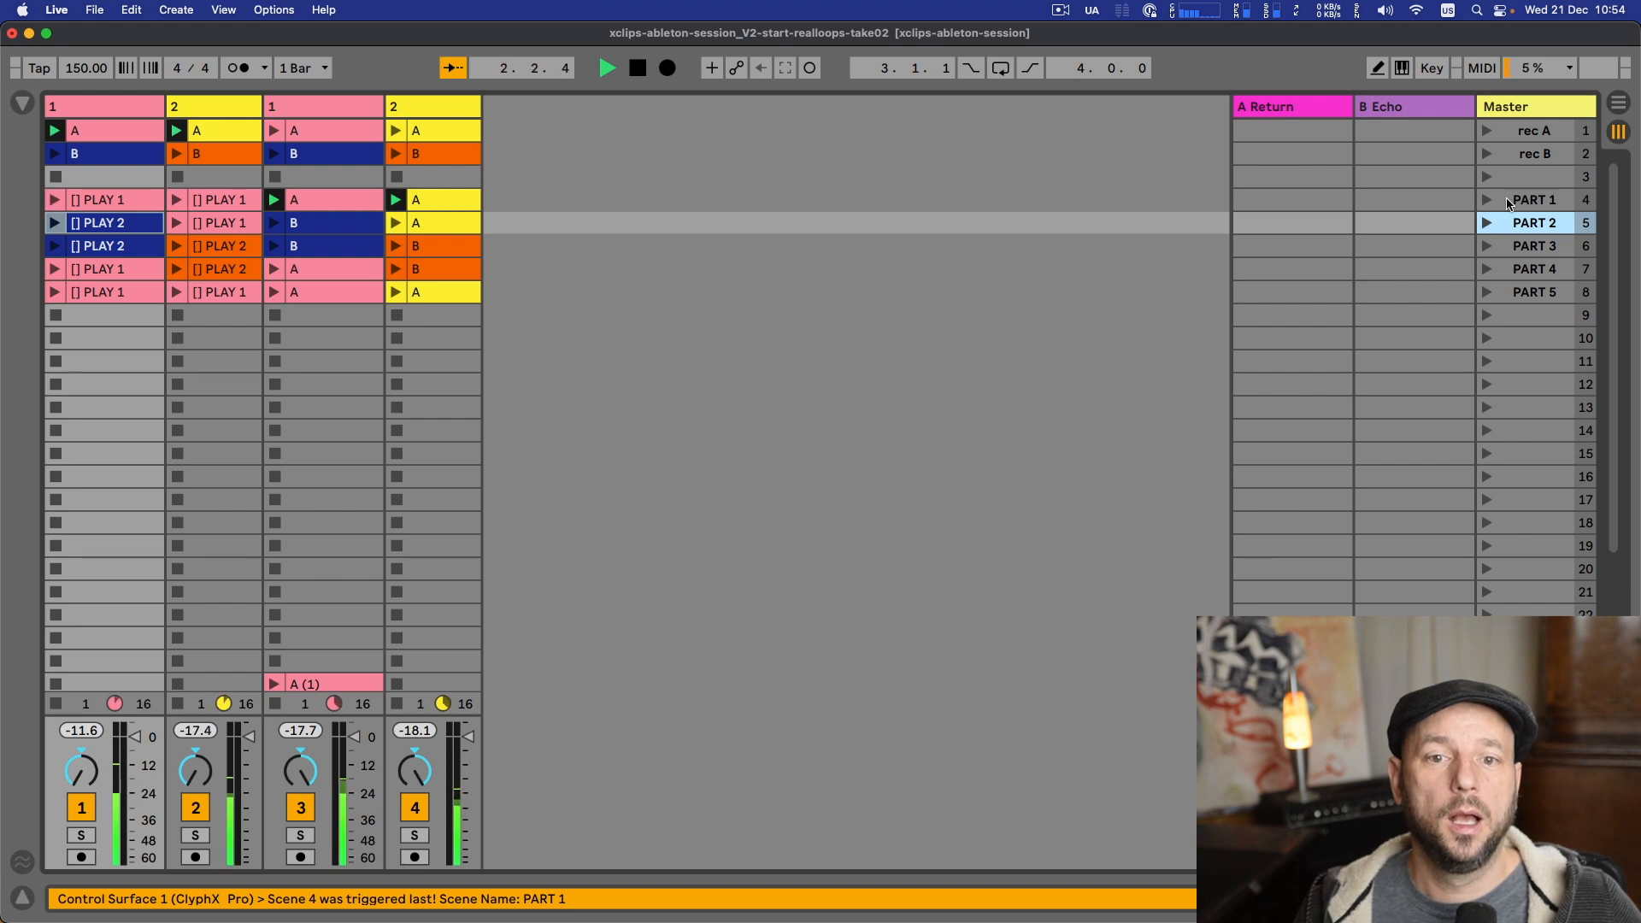
pyautogui.click(1509, 203)
pyautogui.press('Return')
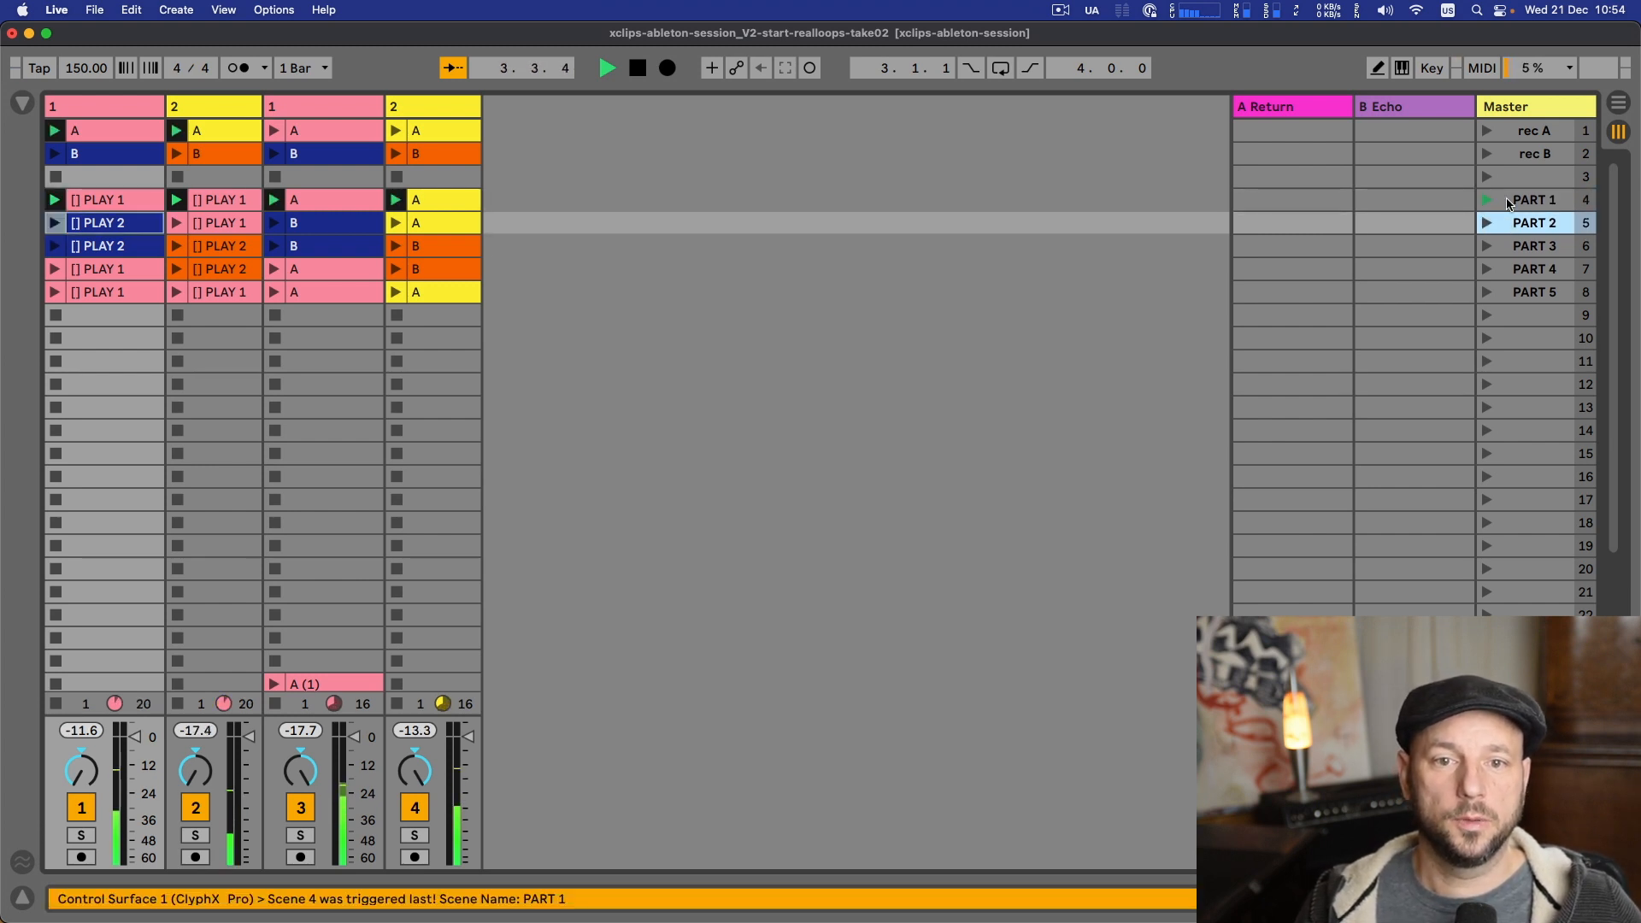
pyautogui.press('Return')
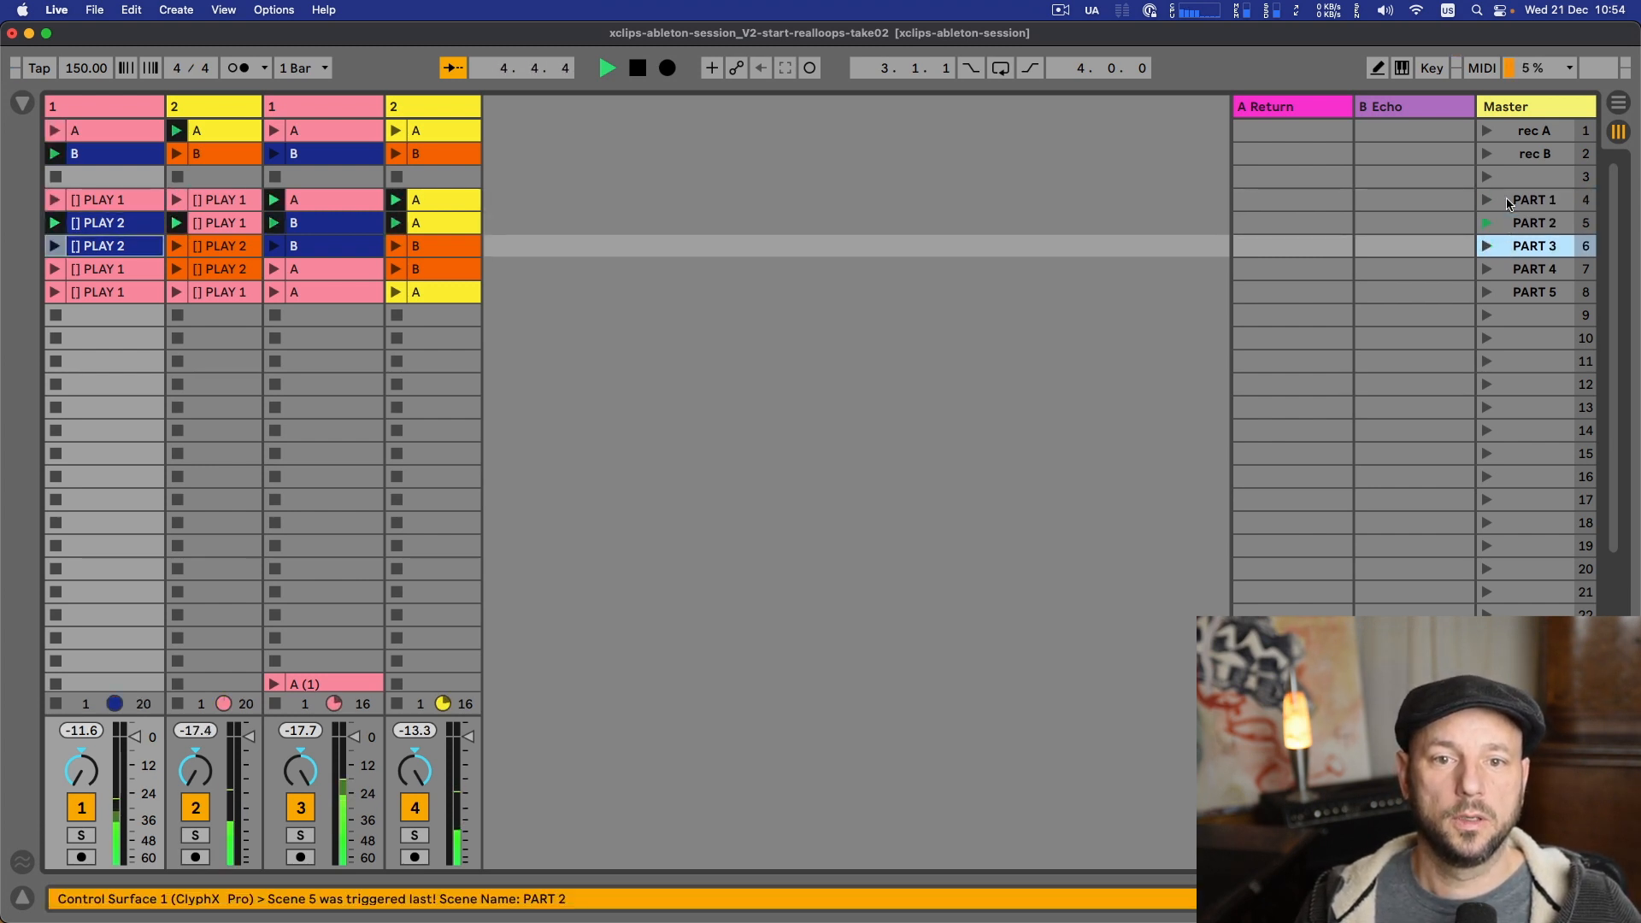
pyautogui.press('Return')
pyautogui.press('Return')
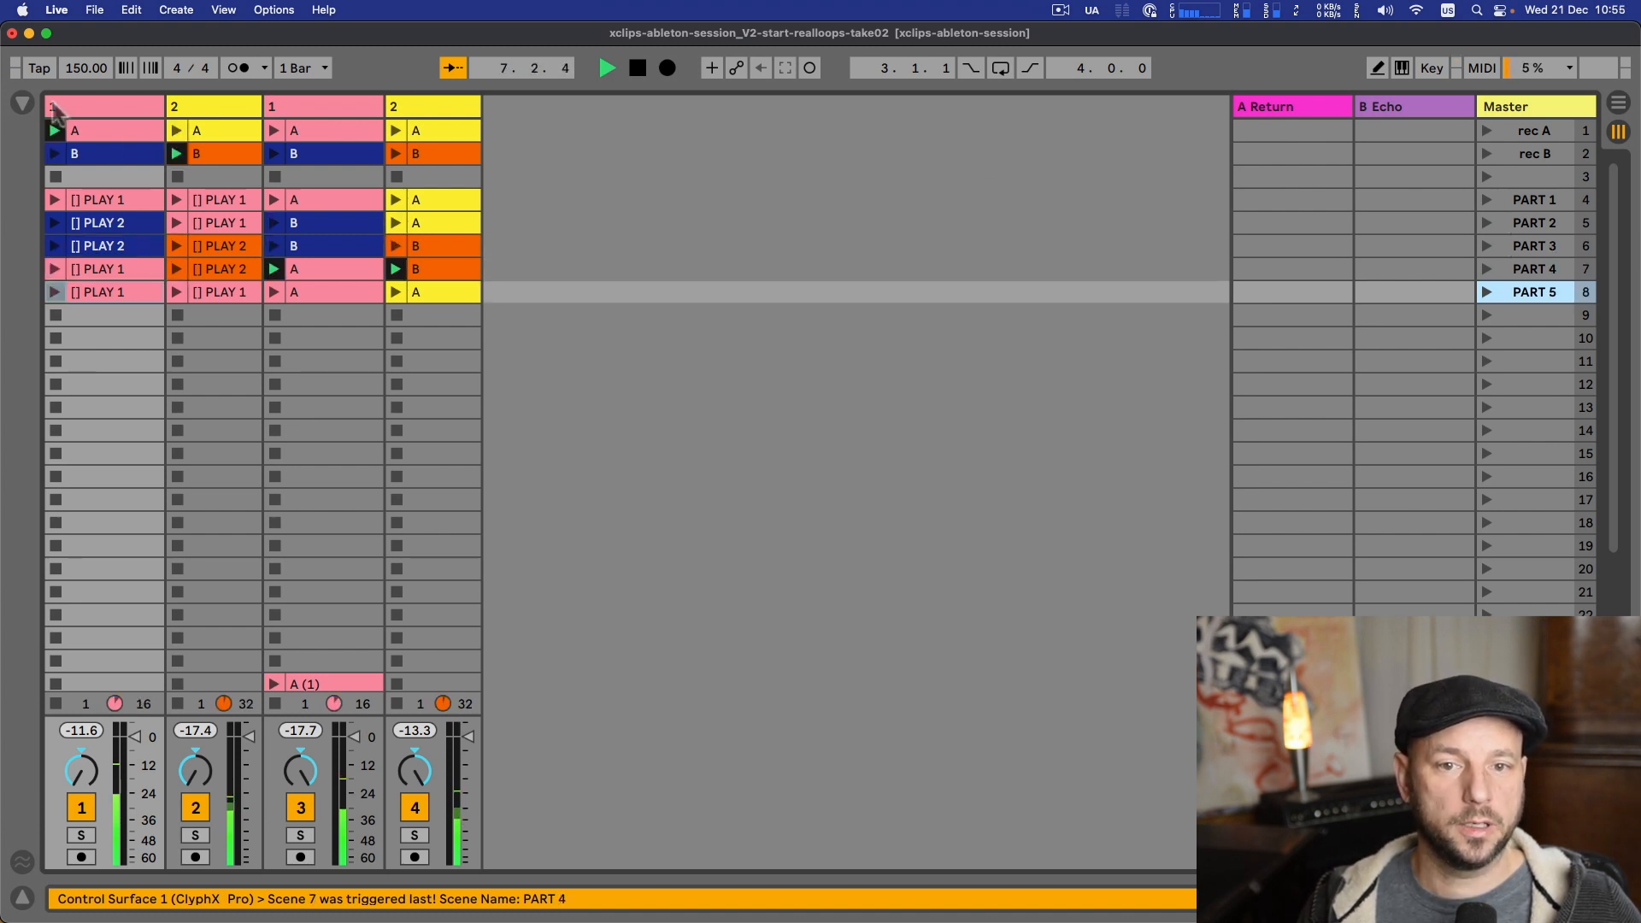
pyautogui.press('Return')
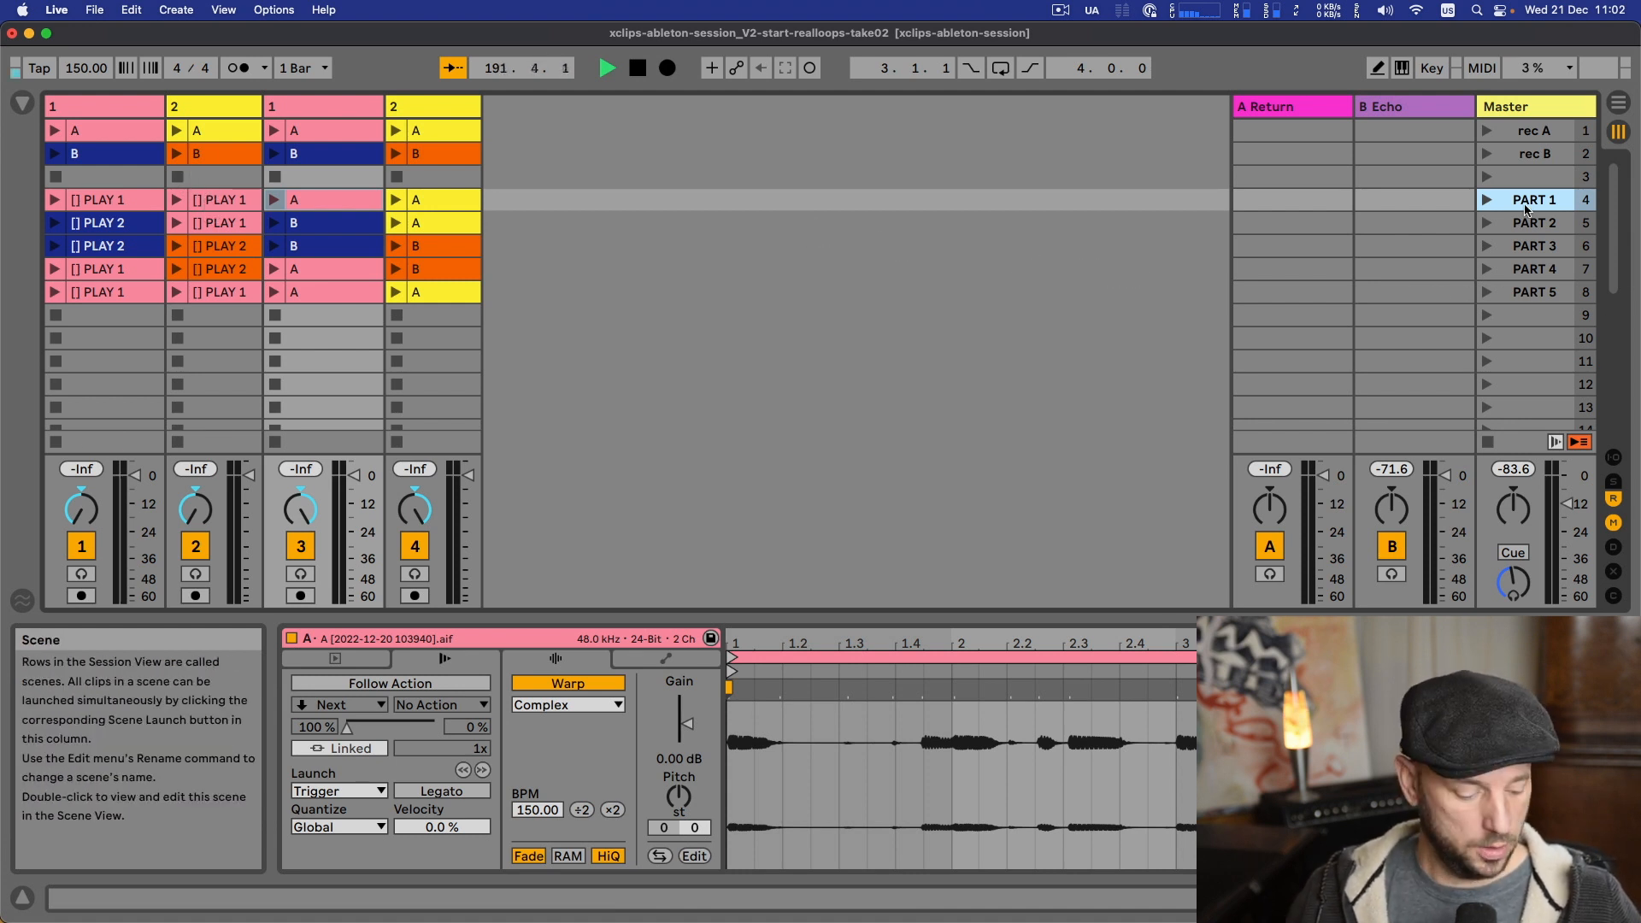
# - Launch the scenes PART 1 and PART 2 in order to hear the song parts once more, and stop playback
pyautogui.press('Return')
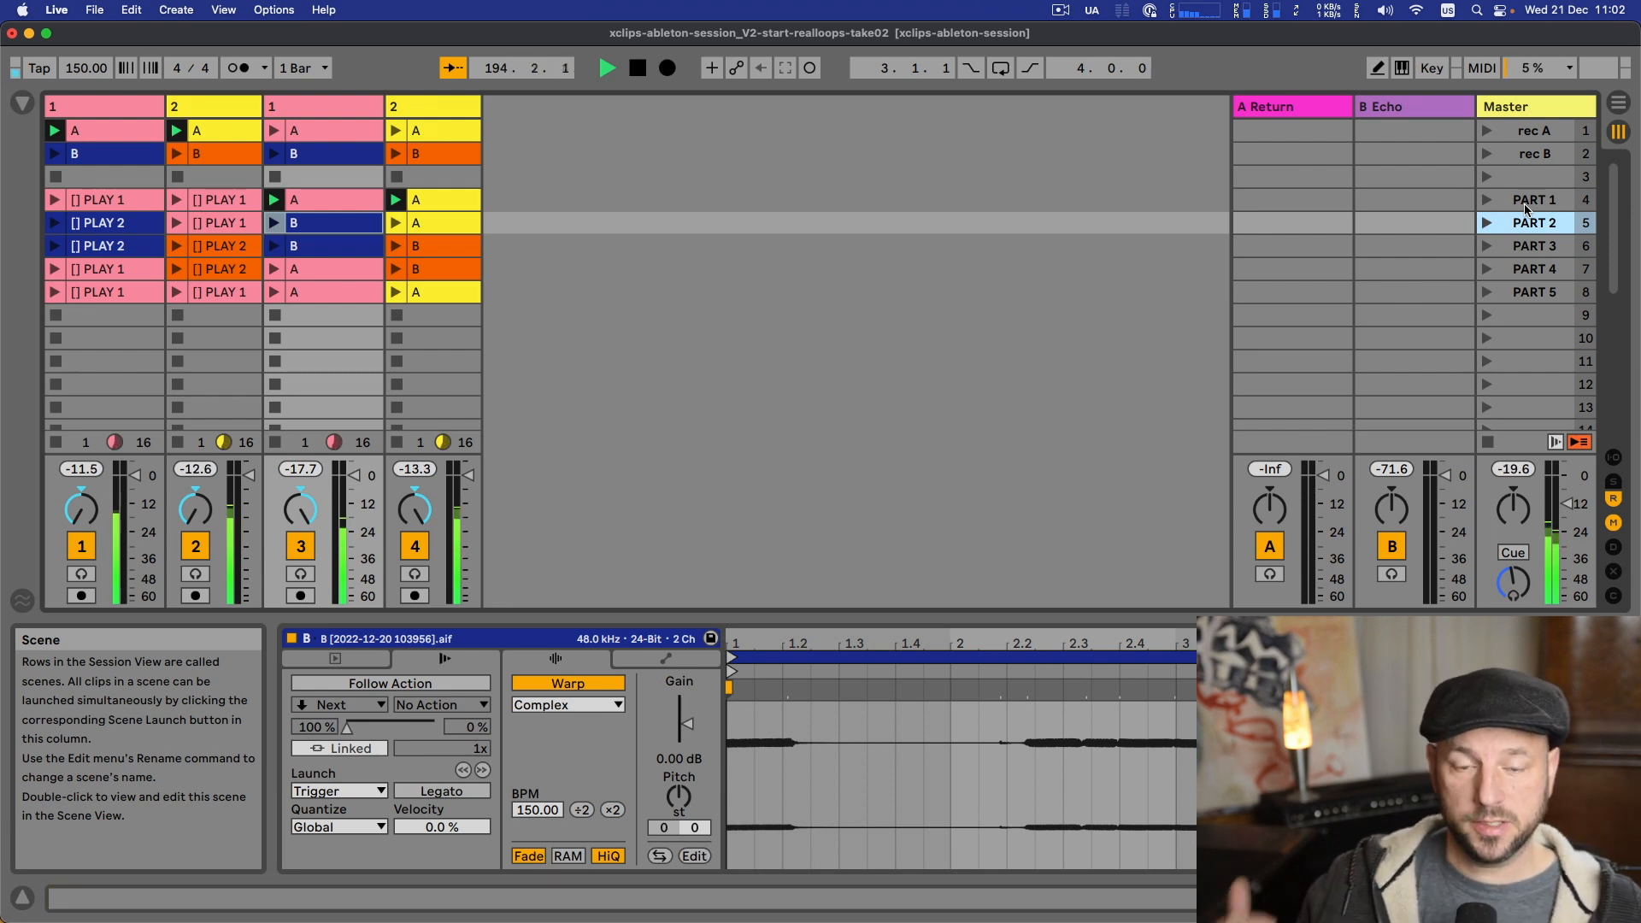
pyautogui.press('Return')
pyautogui.press('space')
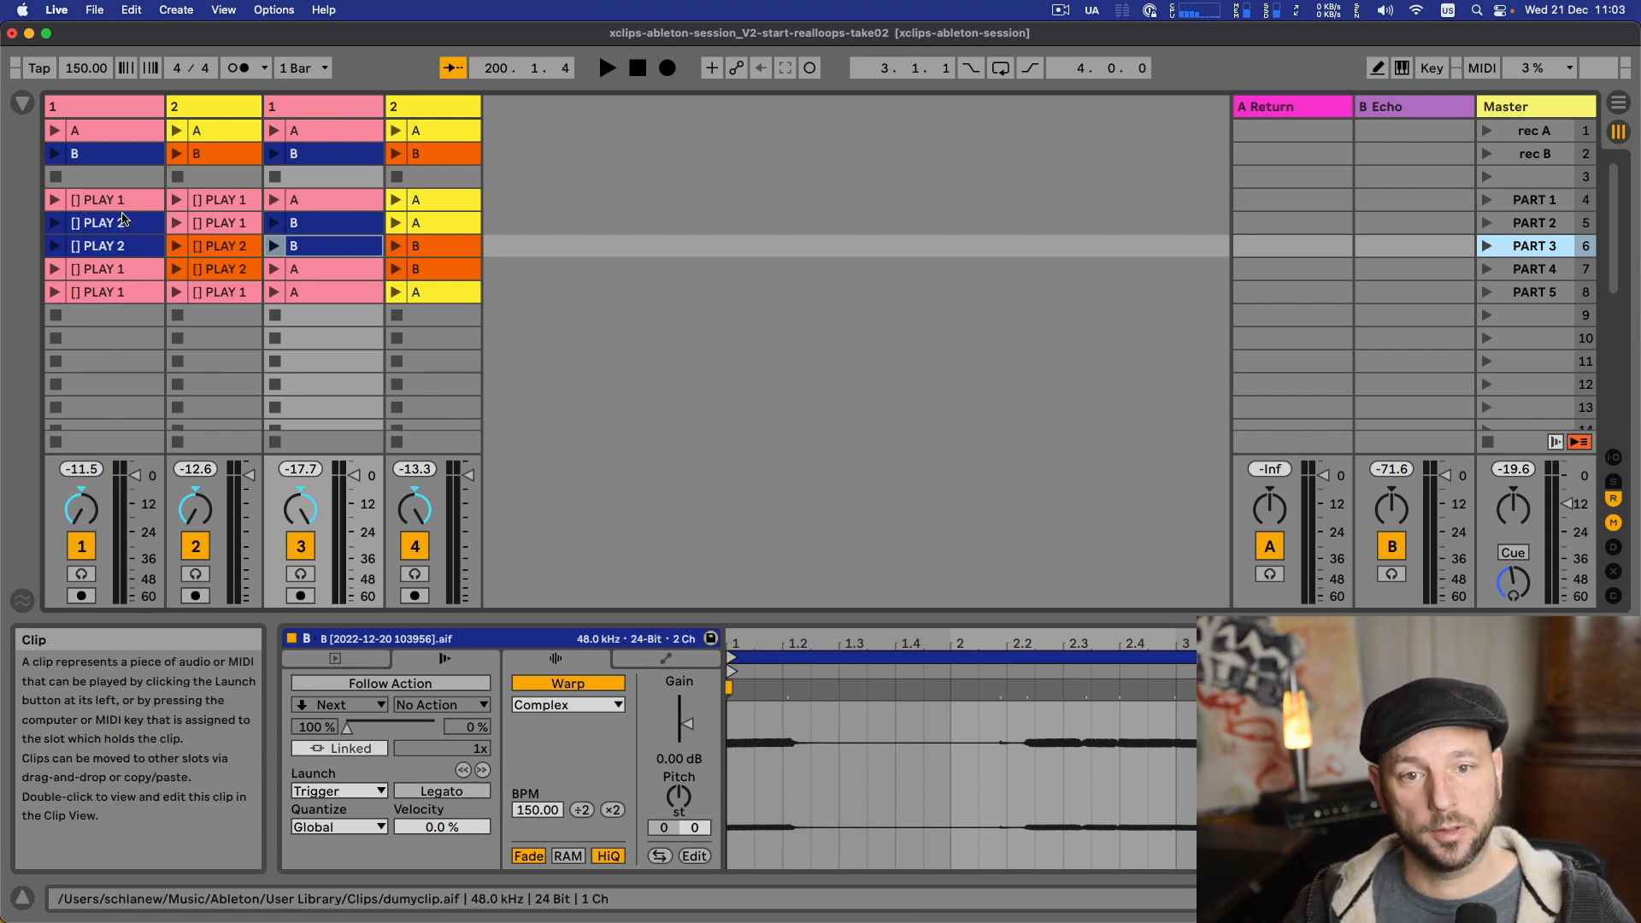
# - Add two MIDI tracks after the third track and create a clip named "[] PLAY 1" at PART 1 on track 4 MIDI
pyautogui.press('shift+super+t')
pyautogui.press('shift+super+t')
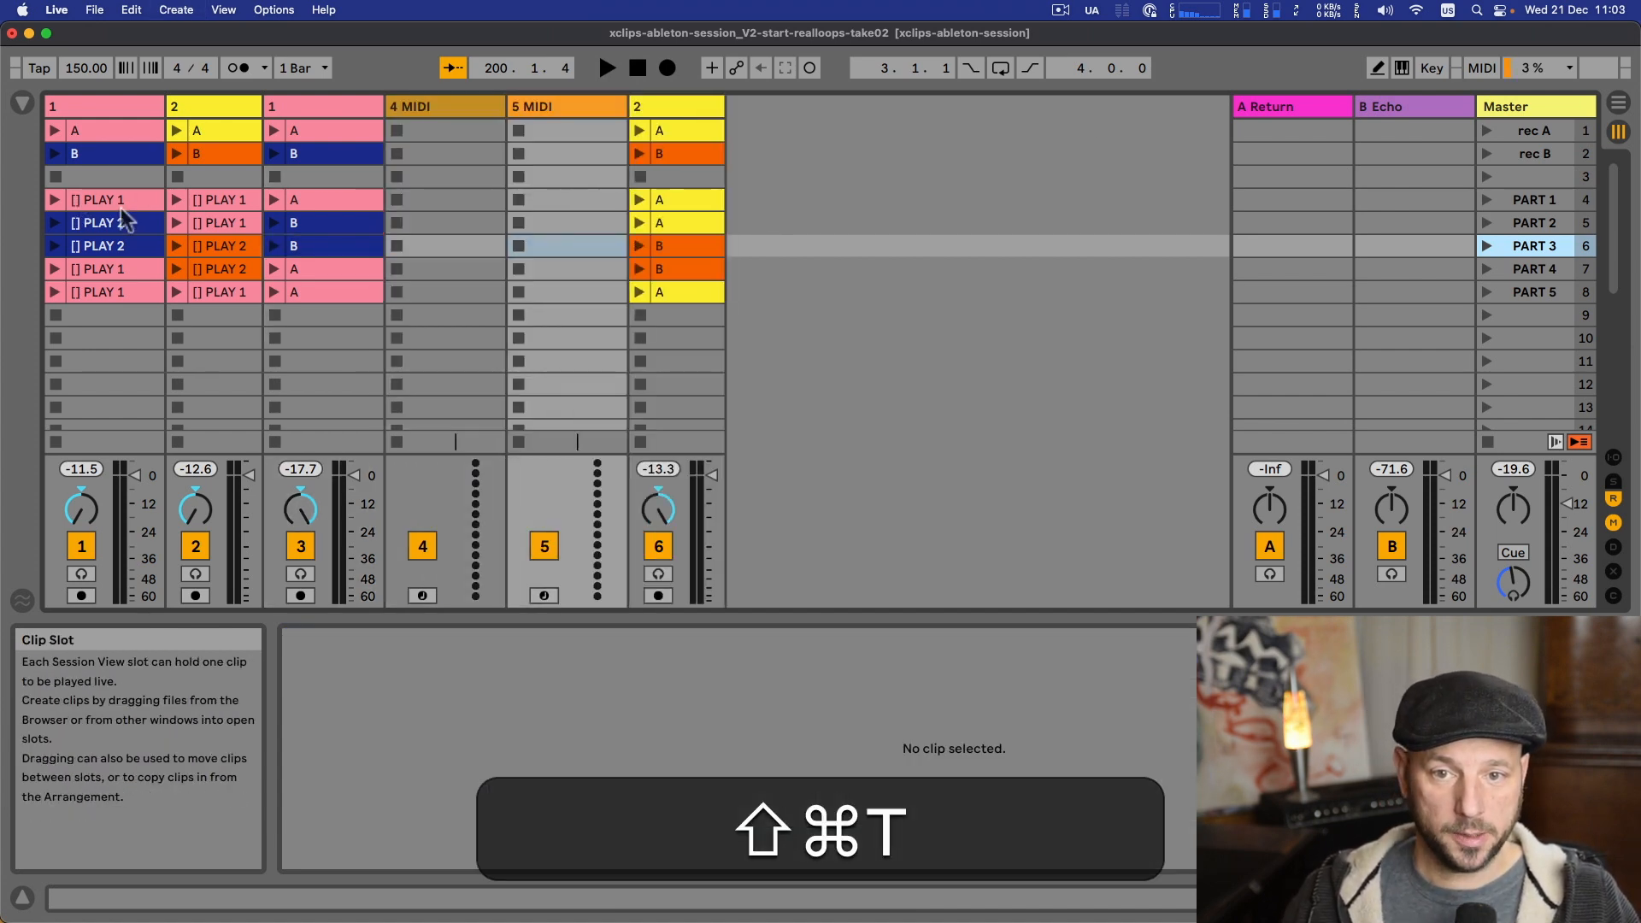
pyautogui.doubleClick(418, 202)
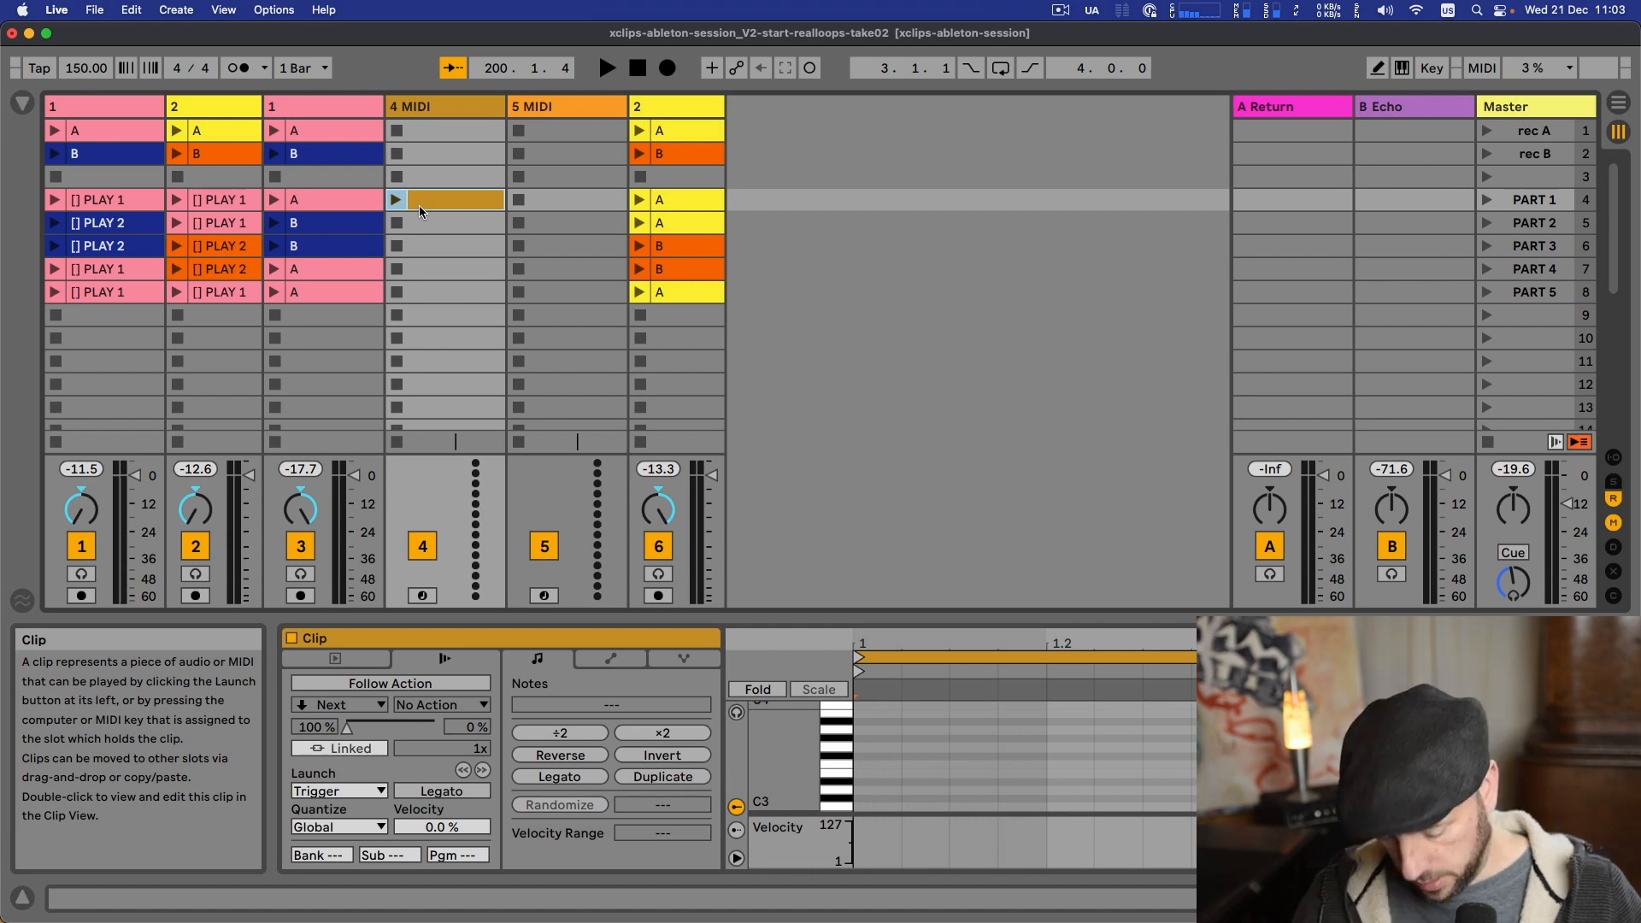
pyautogui.press('super+r')
pyautogui.write('[] PLAZ')
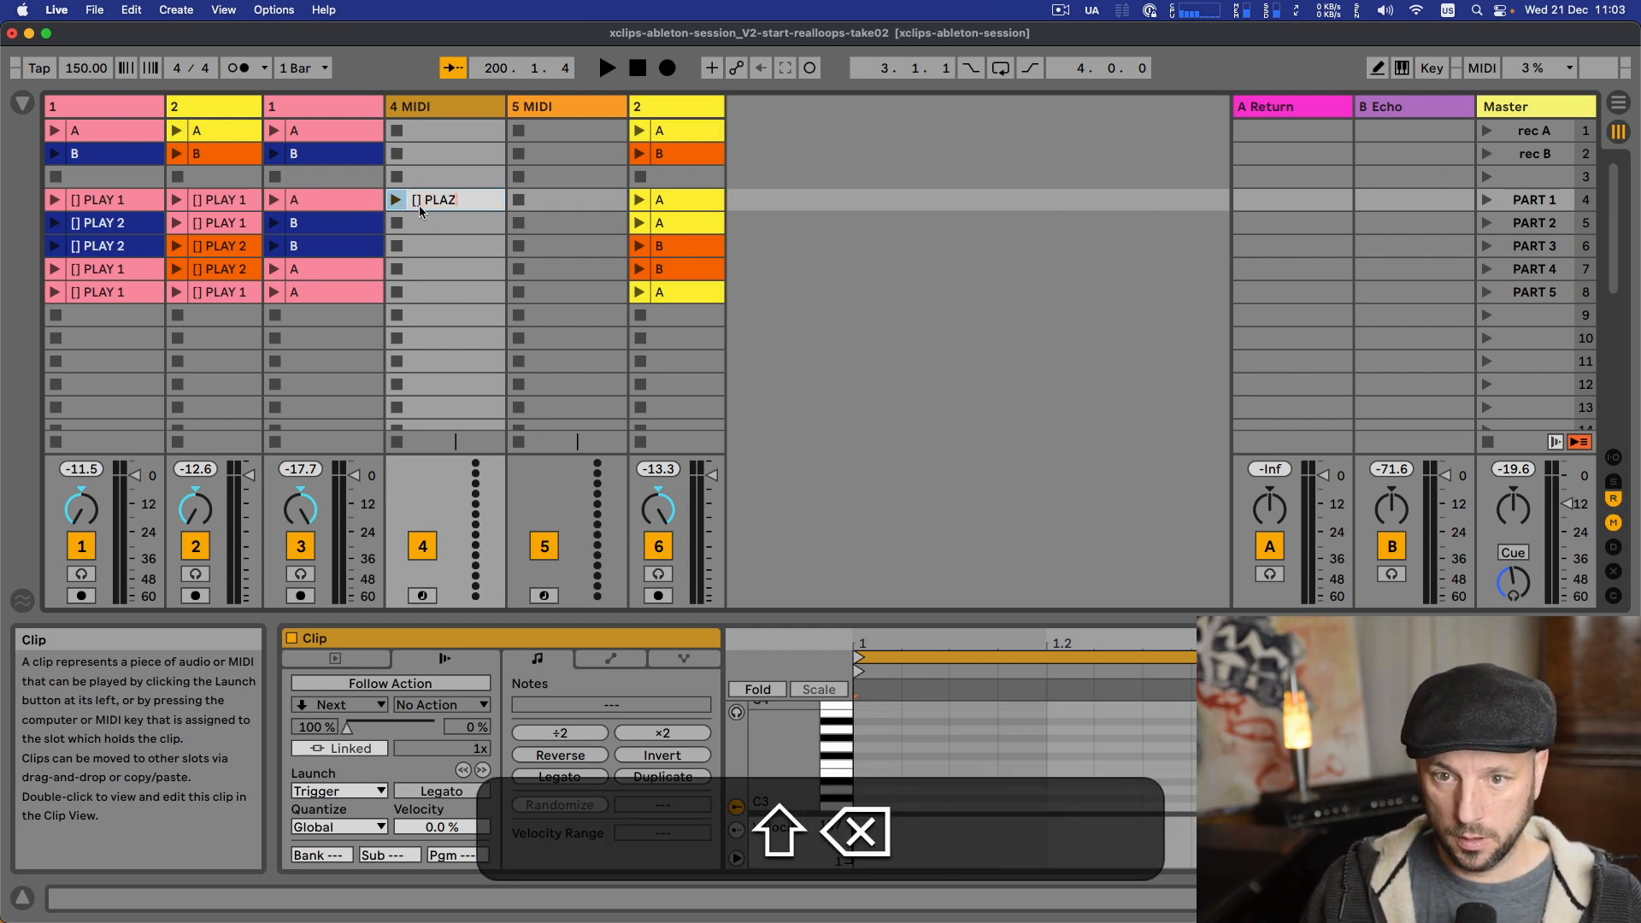
pyautogui.press('BackSpace')
pyautogui.write('Y 1')
pyautogui.press('Return')
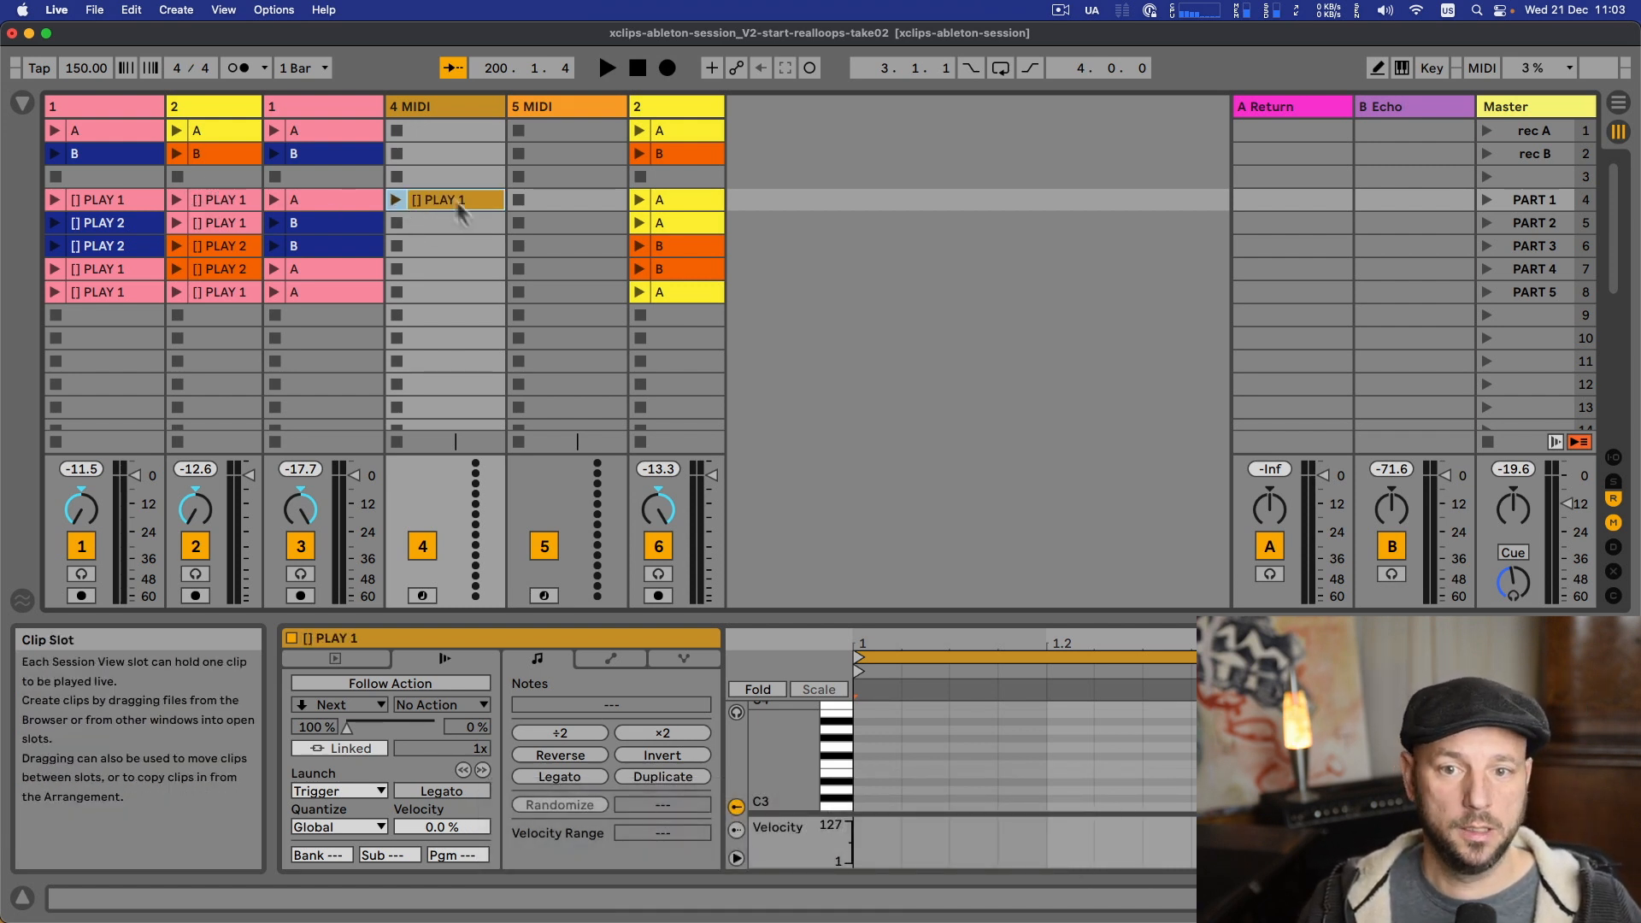
# - Launch the [] PLAY 1 clip on track 4 MIDI to test it, and select the first track
pyautogui.click(395, 200)
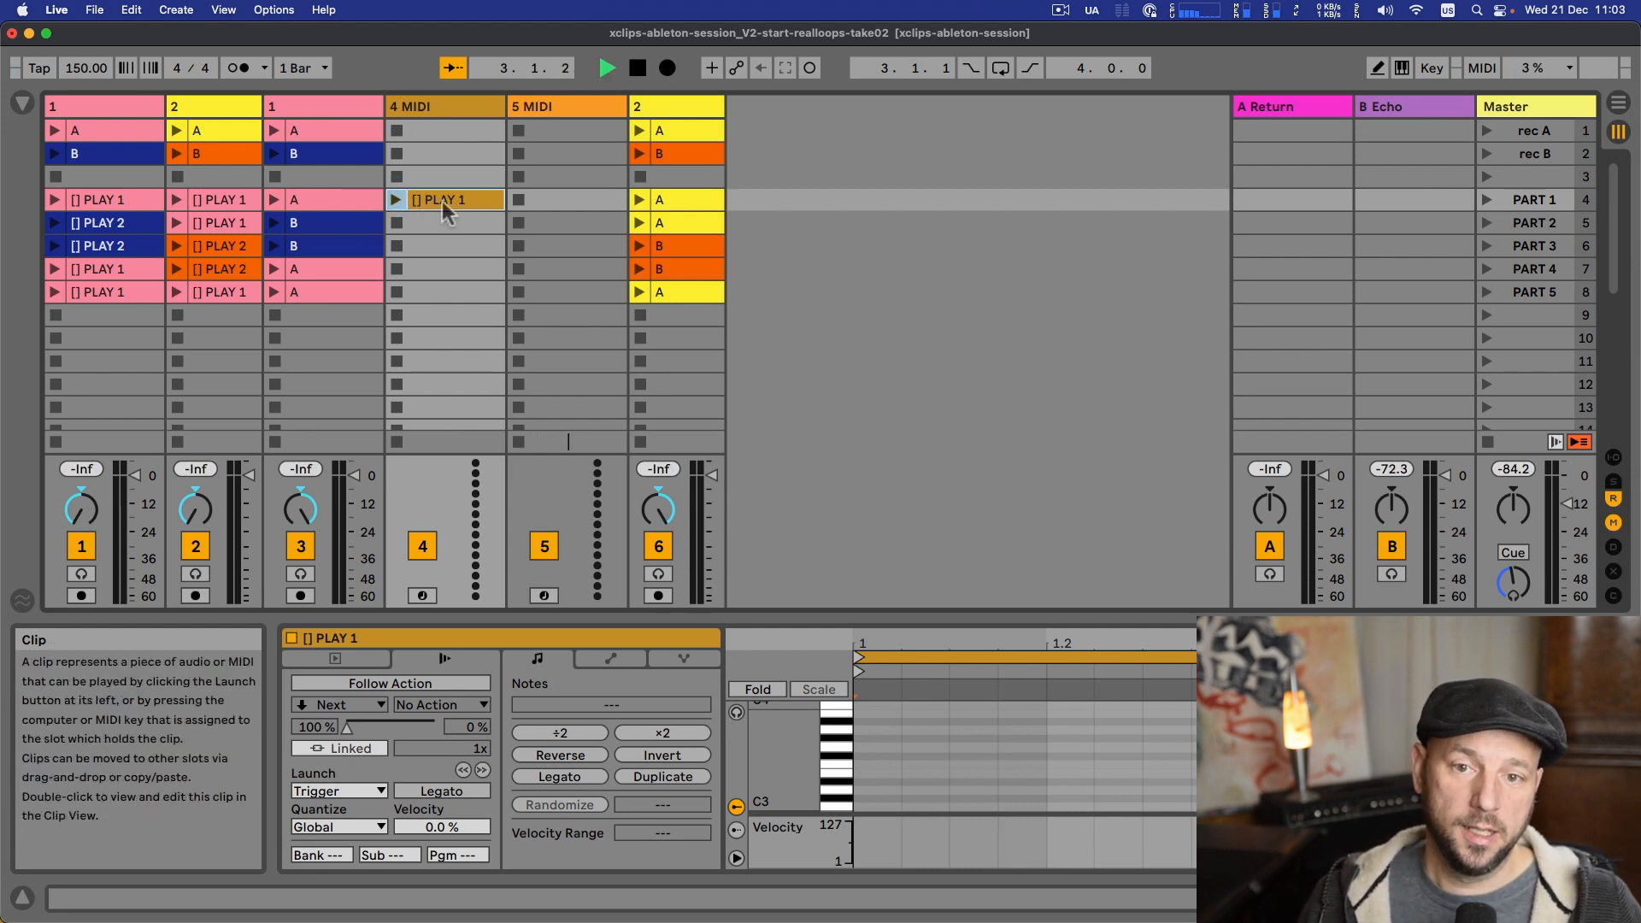
pyautogui.click(443, 130)
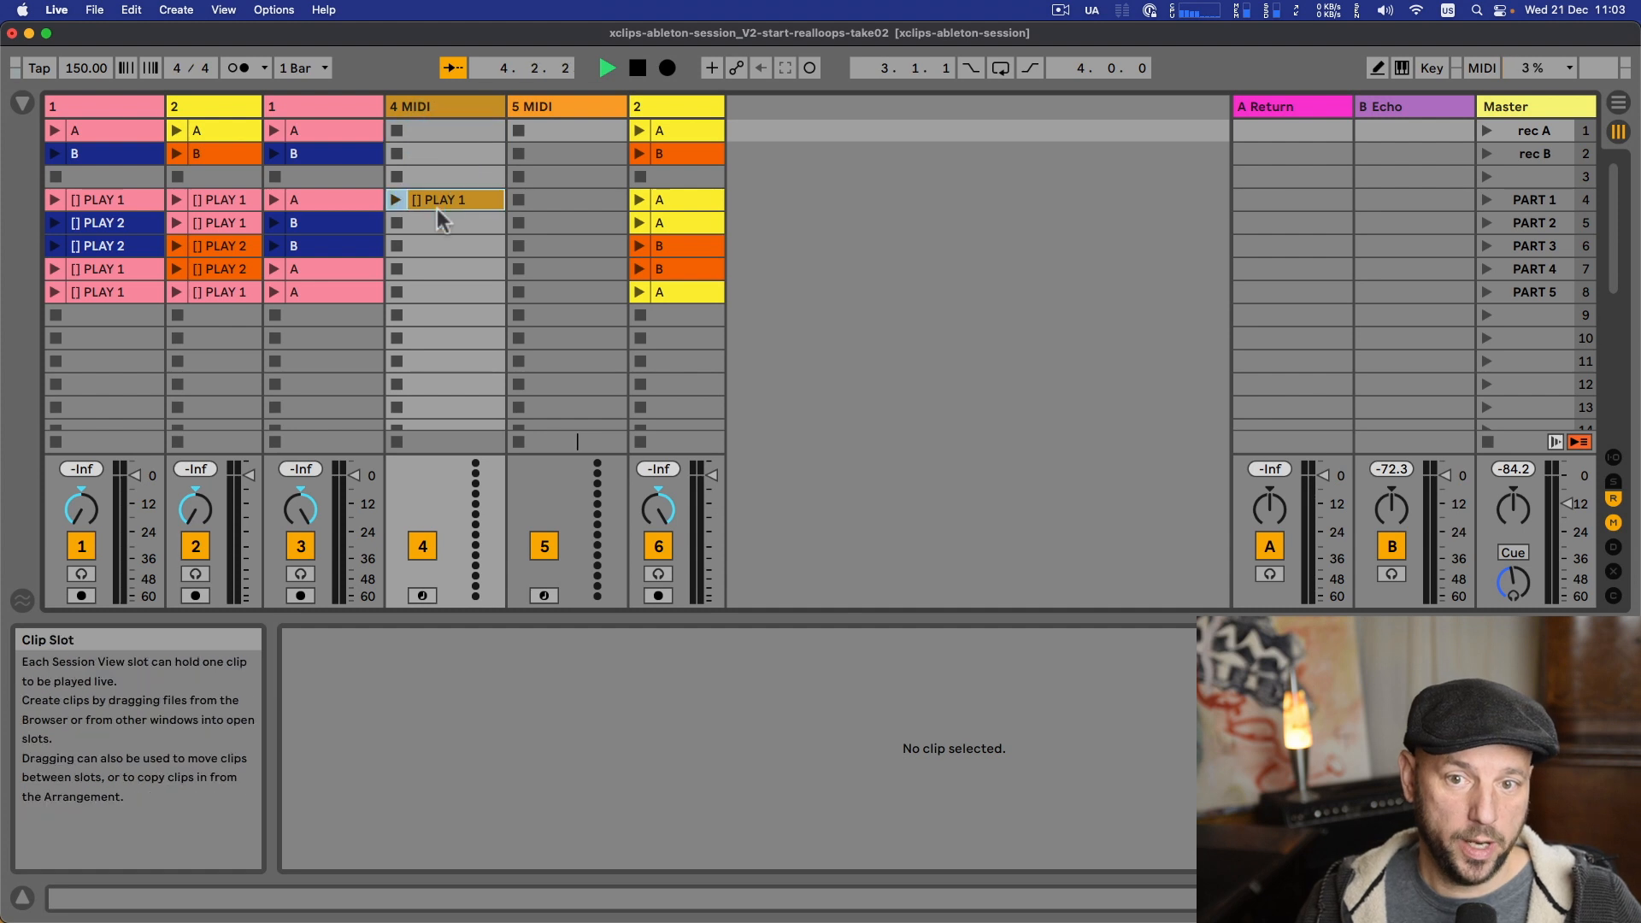
pyautogui.click(438, 209)
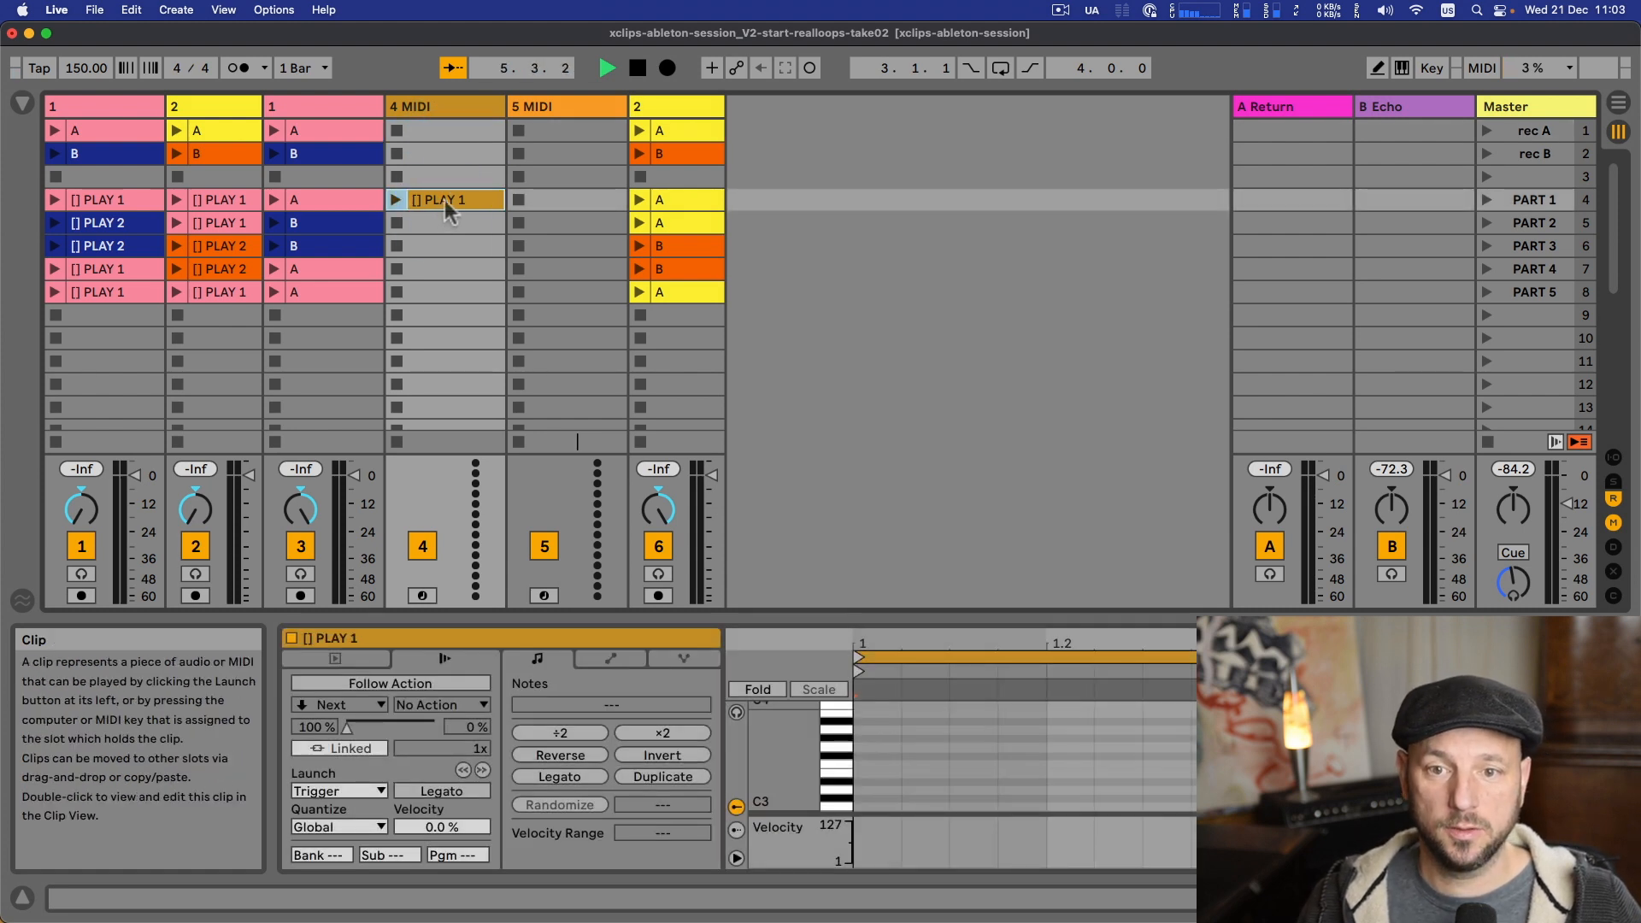
pyautogui.click(109, 111)
# - Switch to the ClyphX Pro User Manual in Preview, examine how Actions are applied to specific tracks (1/MUTE), and return to Live
pyautogui.press('super+Tab')
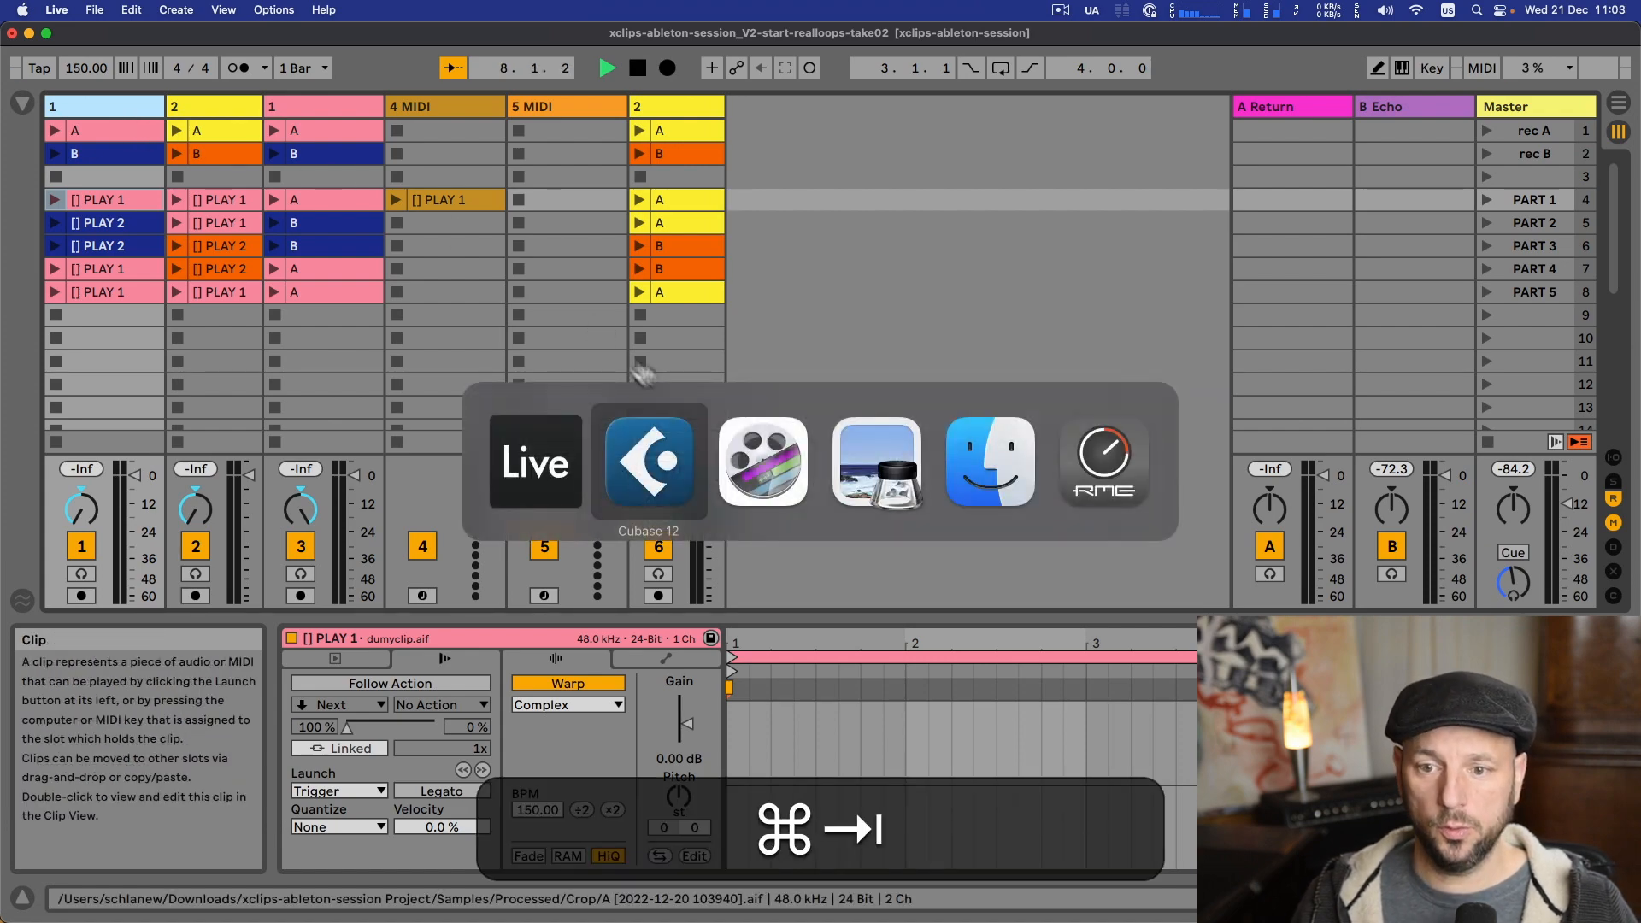
pyautogui.click(876, 476)
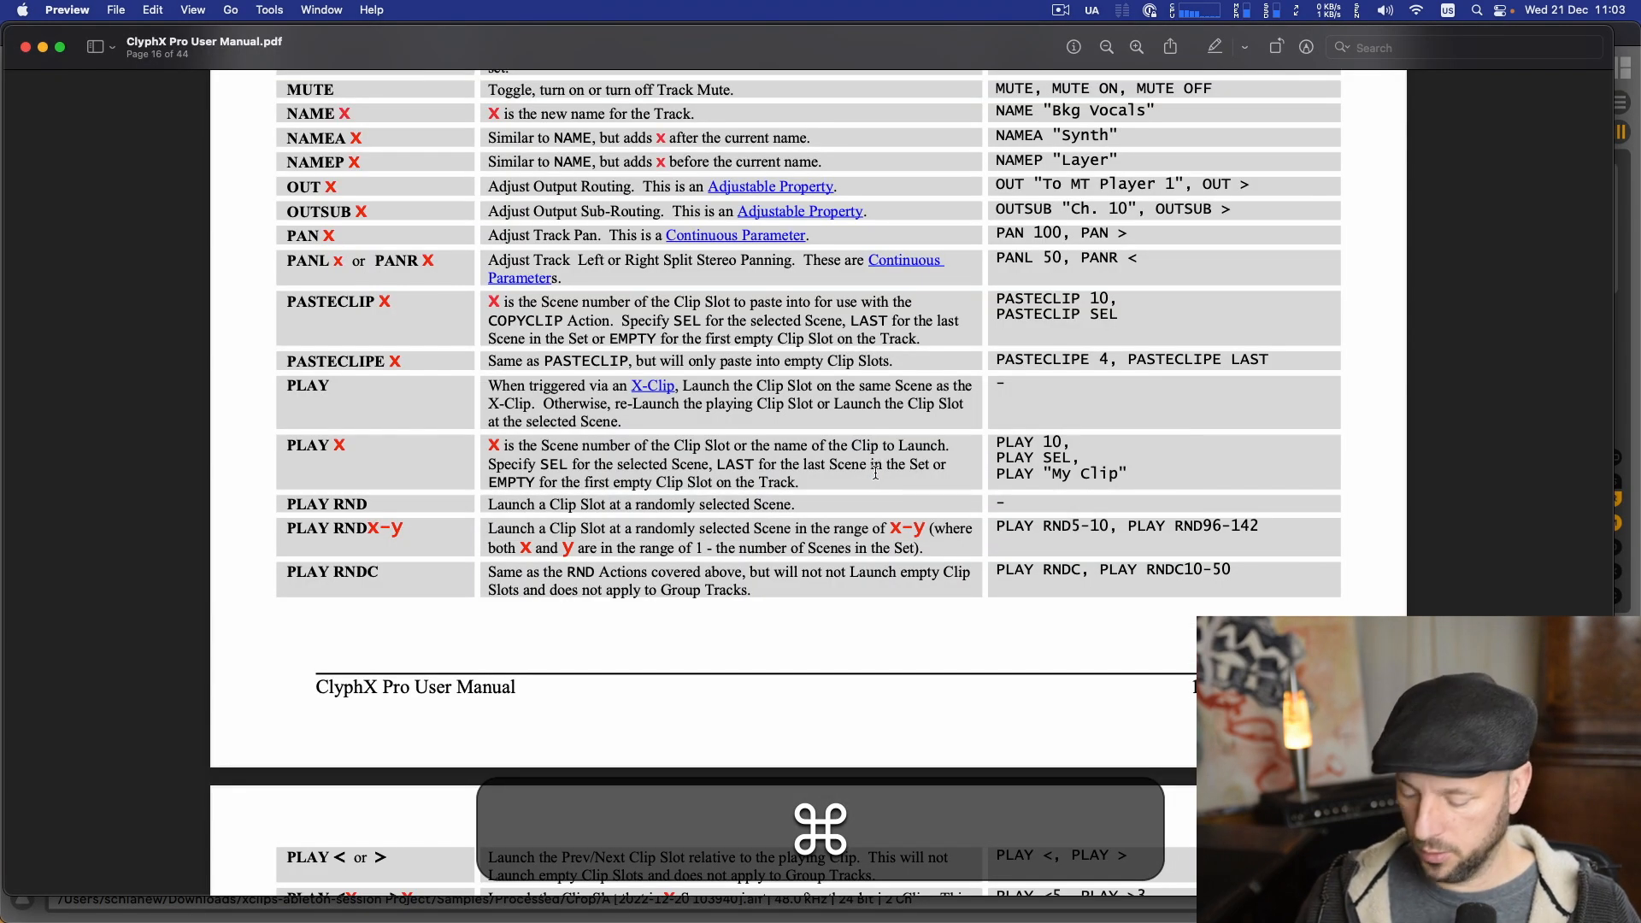
pyautogui.press('pagedown')
pyautogui.press('pagedown')
pyautogui.press('pagedown')
pyautogui.press('pagedown')
pyautogui.press('pagedown')
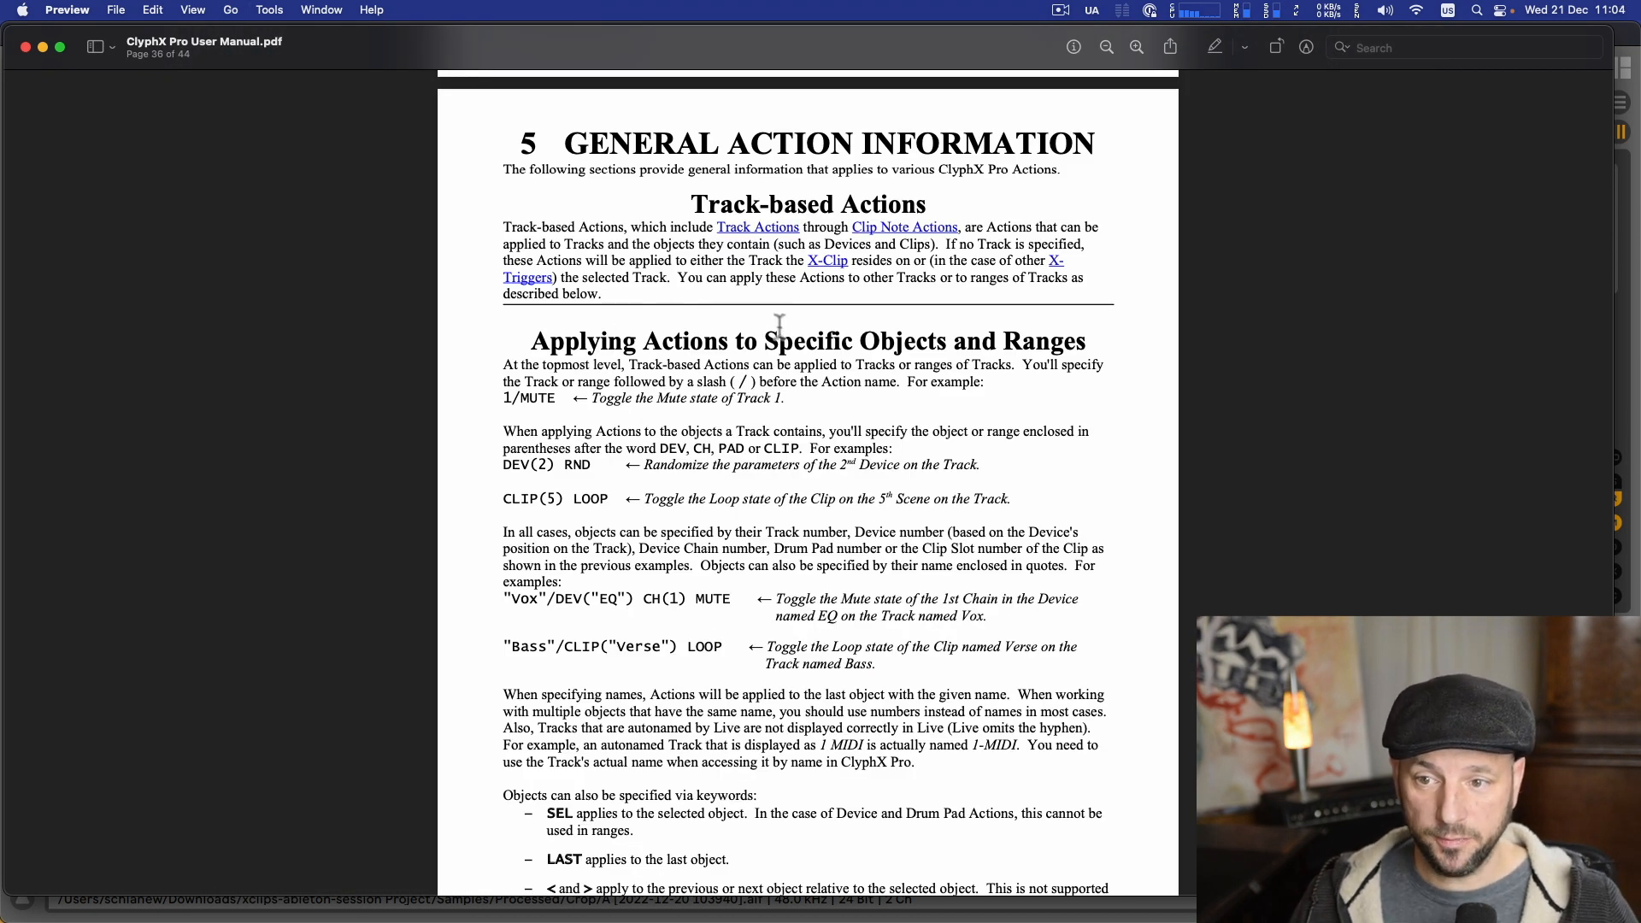
pyautogui.moveTo(493, 398); pyautogui.dragTo(795, 397)
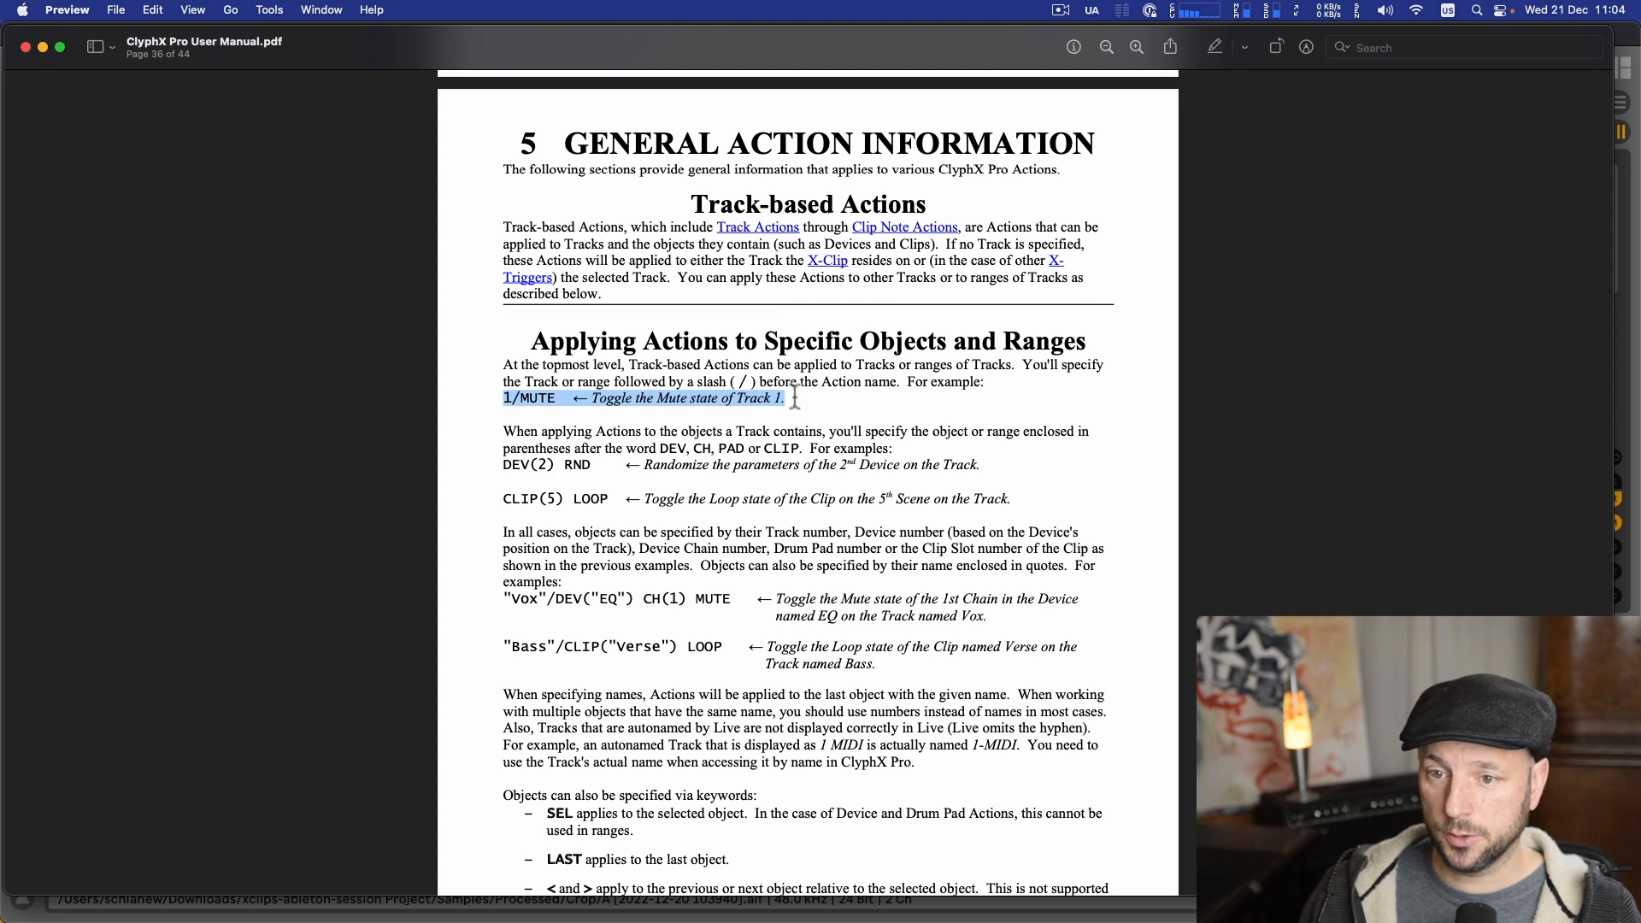
pyautogui.click(508, 399)
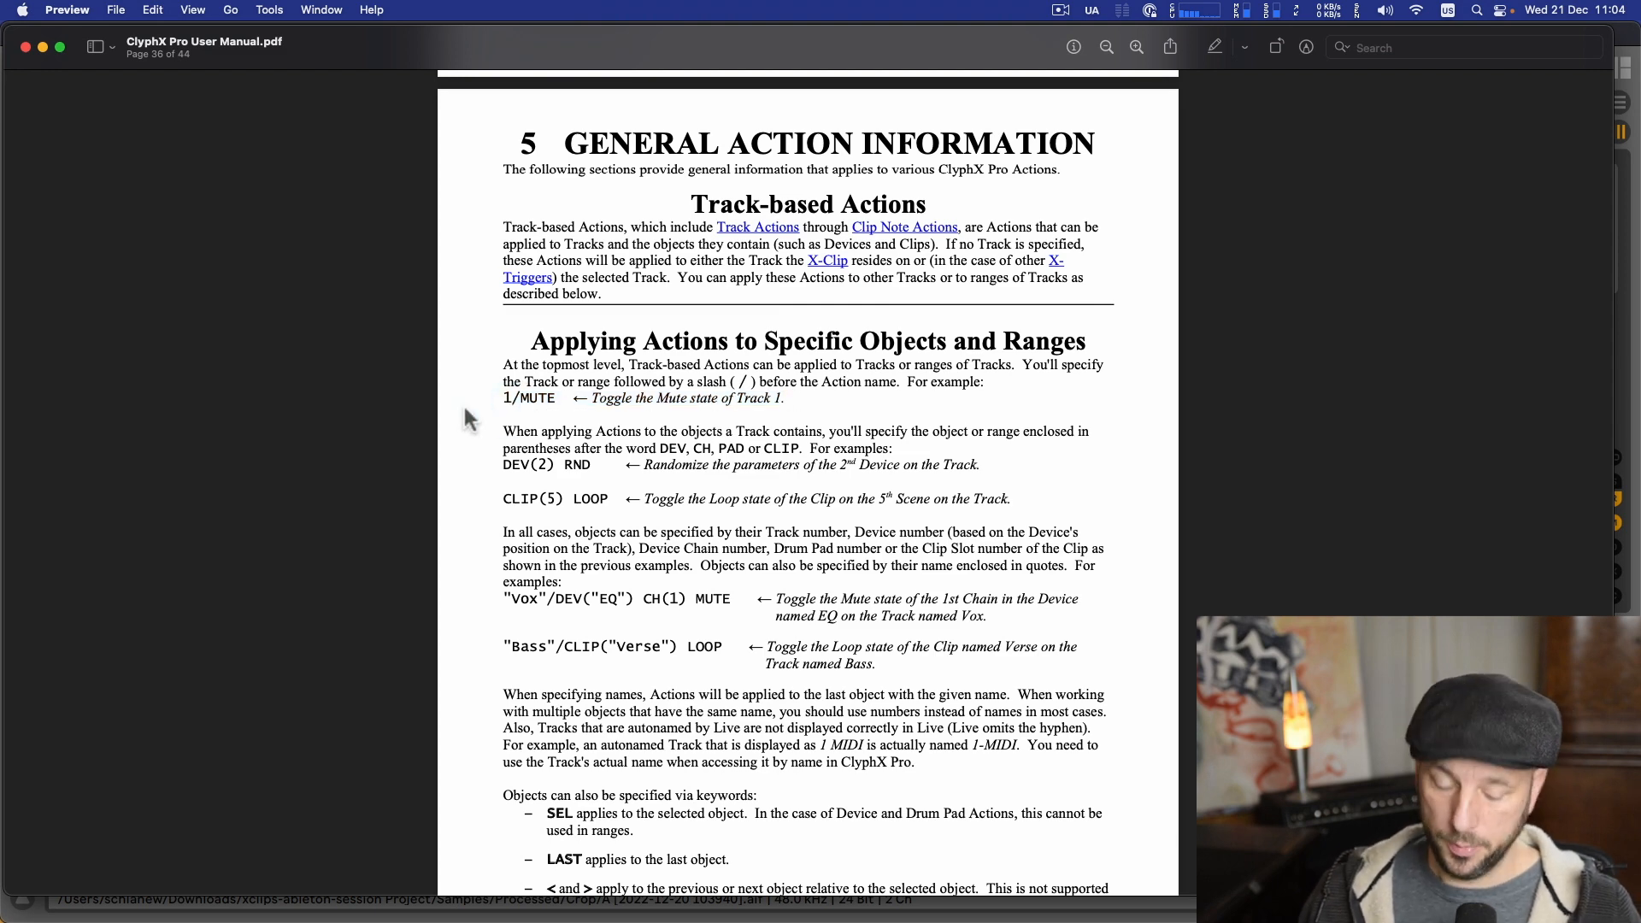
pyautogui.press('super+Tab')
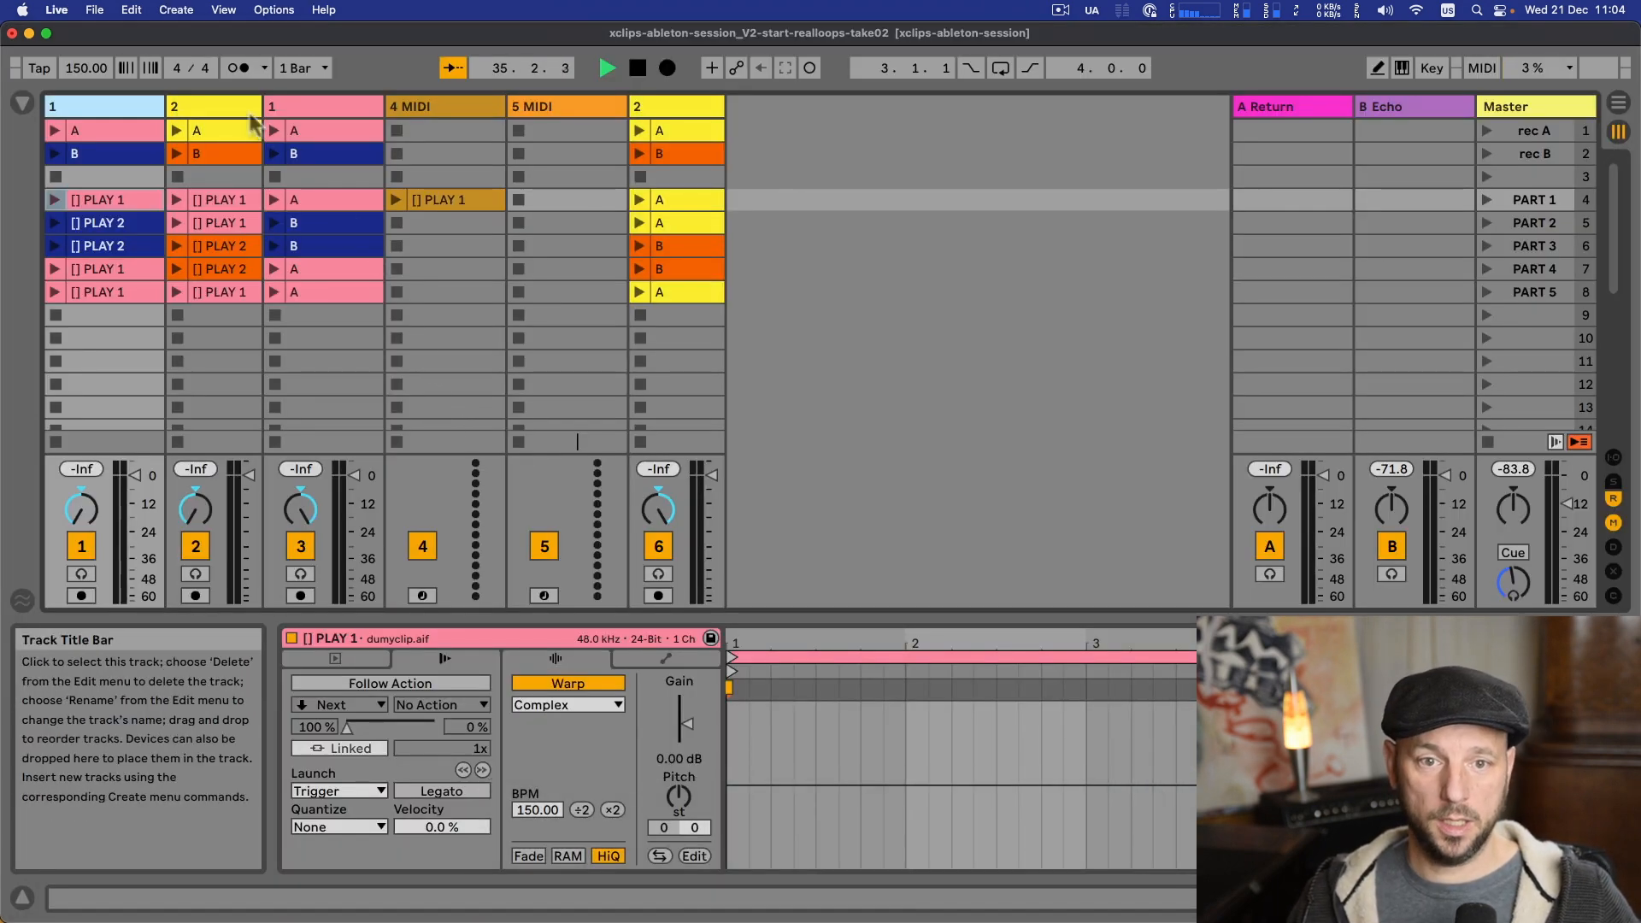
# - Rename the PART 1 clip on track 4 MIDI to "[] 1 / PLAY 1", test-launch it, and stop playback
pyautogui.click(437, 202)
pyautogui.press('super+r')
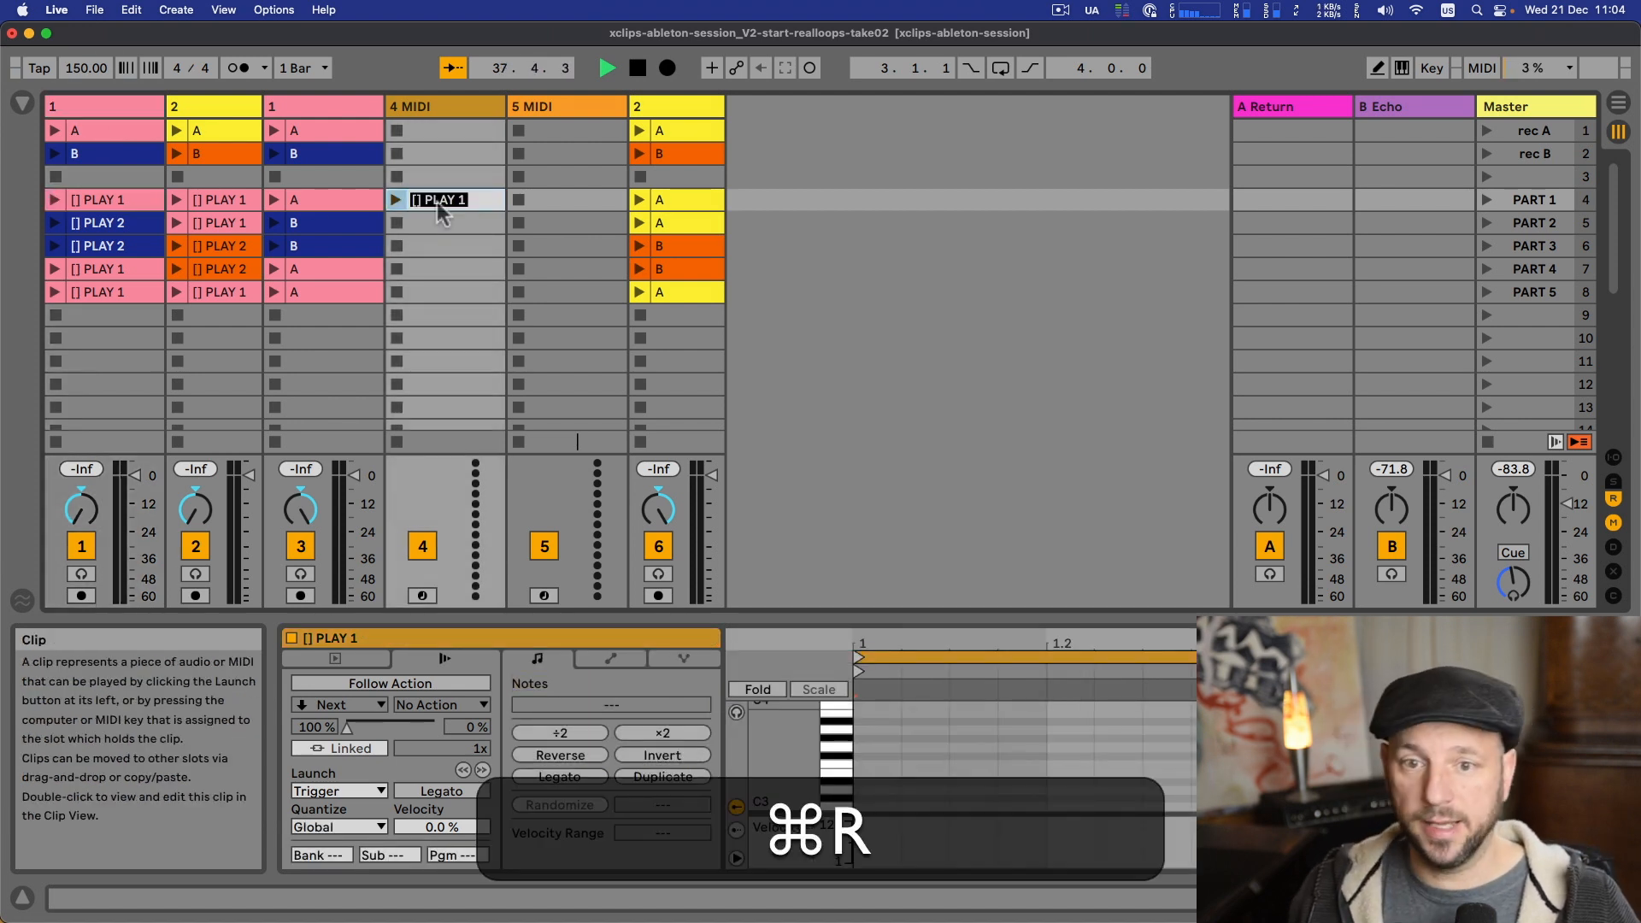
pyautogui.press('Right')
pyautogui.write('1 /')
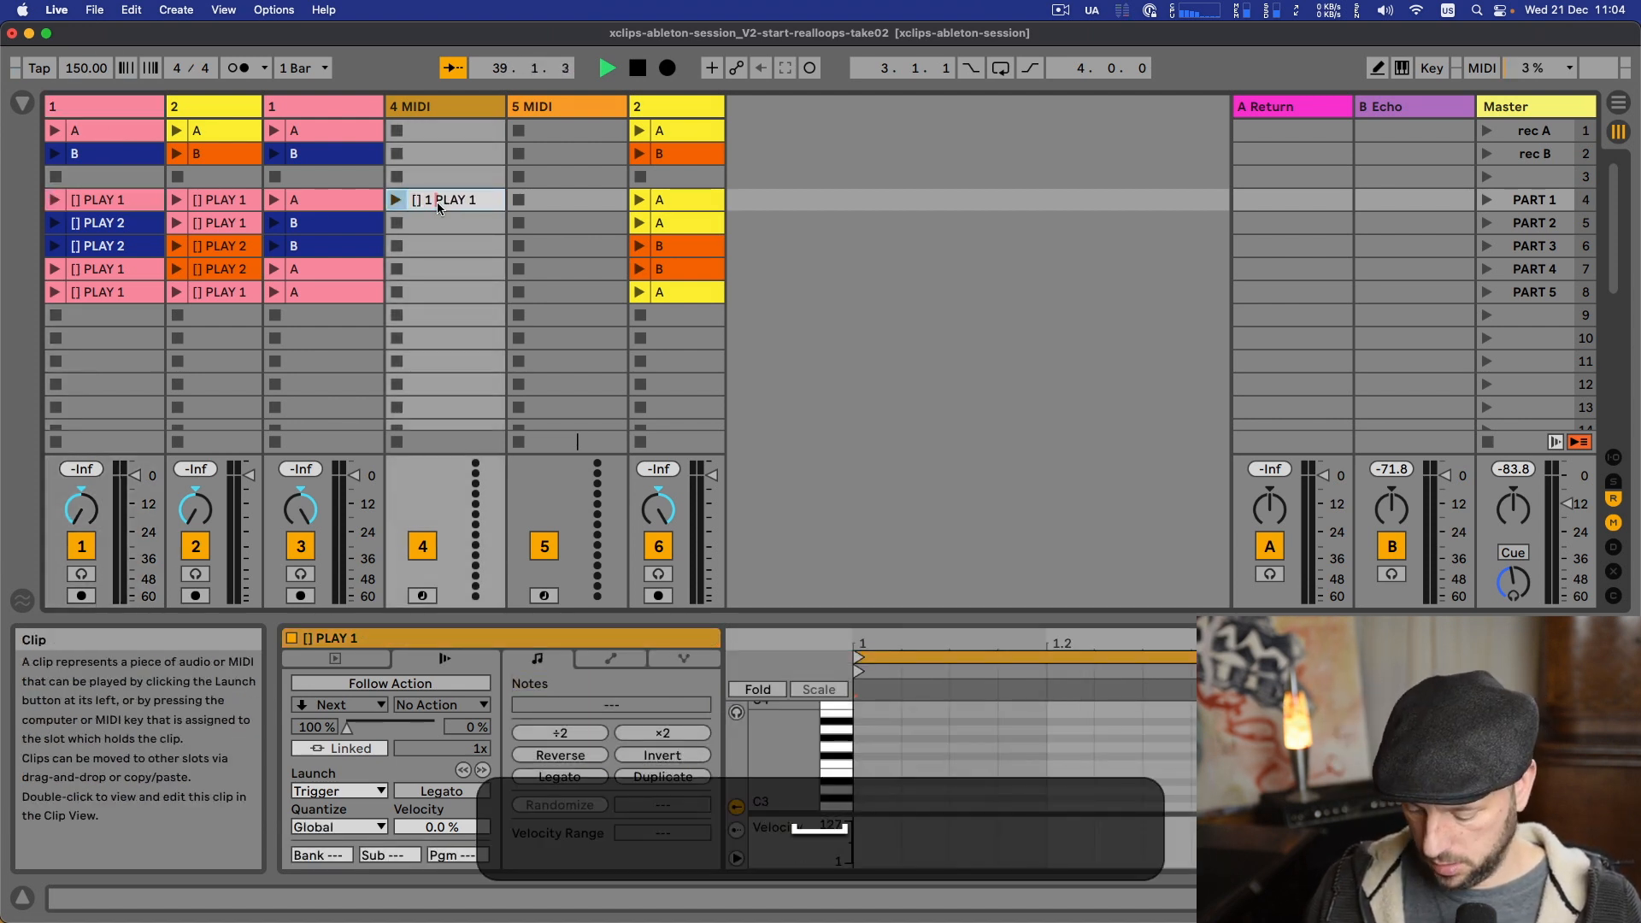
pyautogui.press('Return')
pyautogui.click(396, 200)
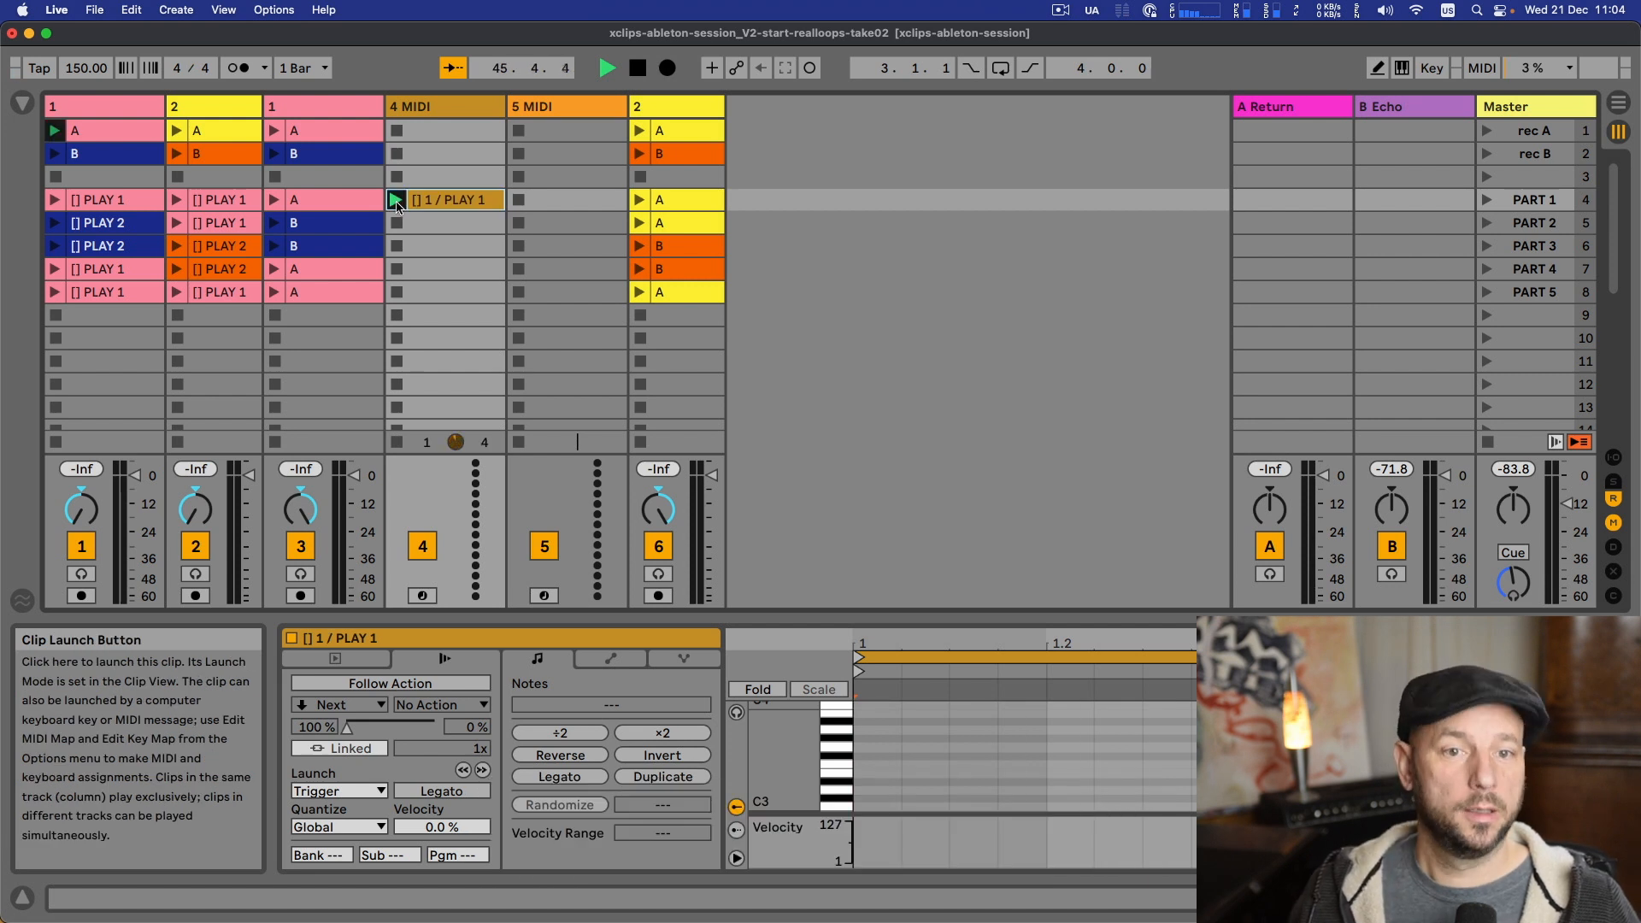
pyautogui.press('space')
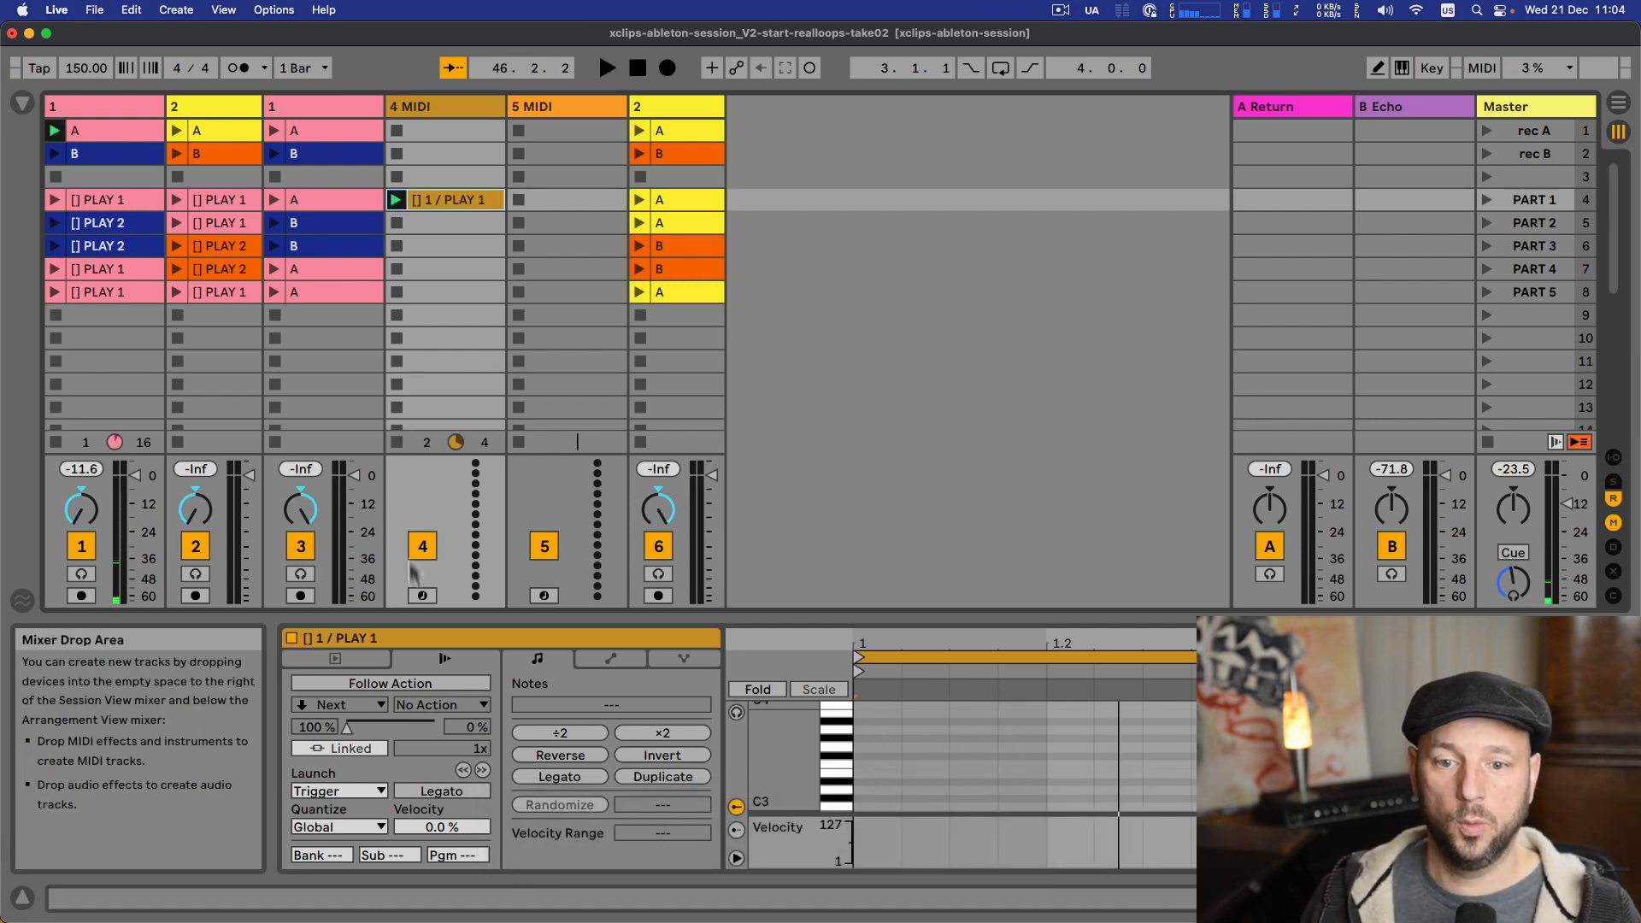
# - Set the [] 1 / PLAY 1 clip's launch quantization to None and copy the clip to PART 4 and PART 5
pyautogui.click(338, 827)
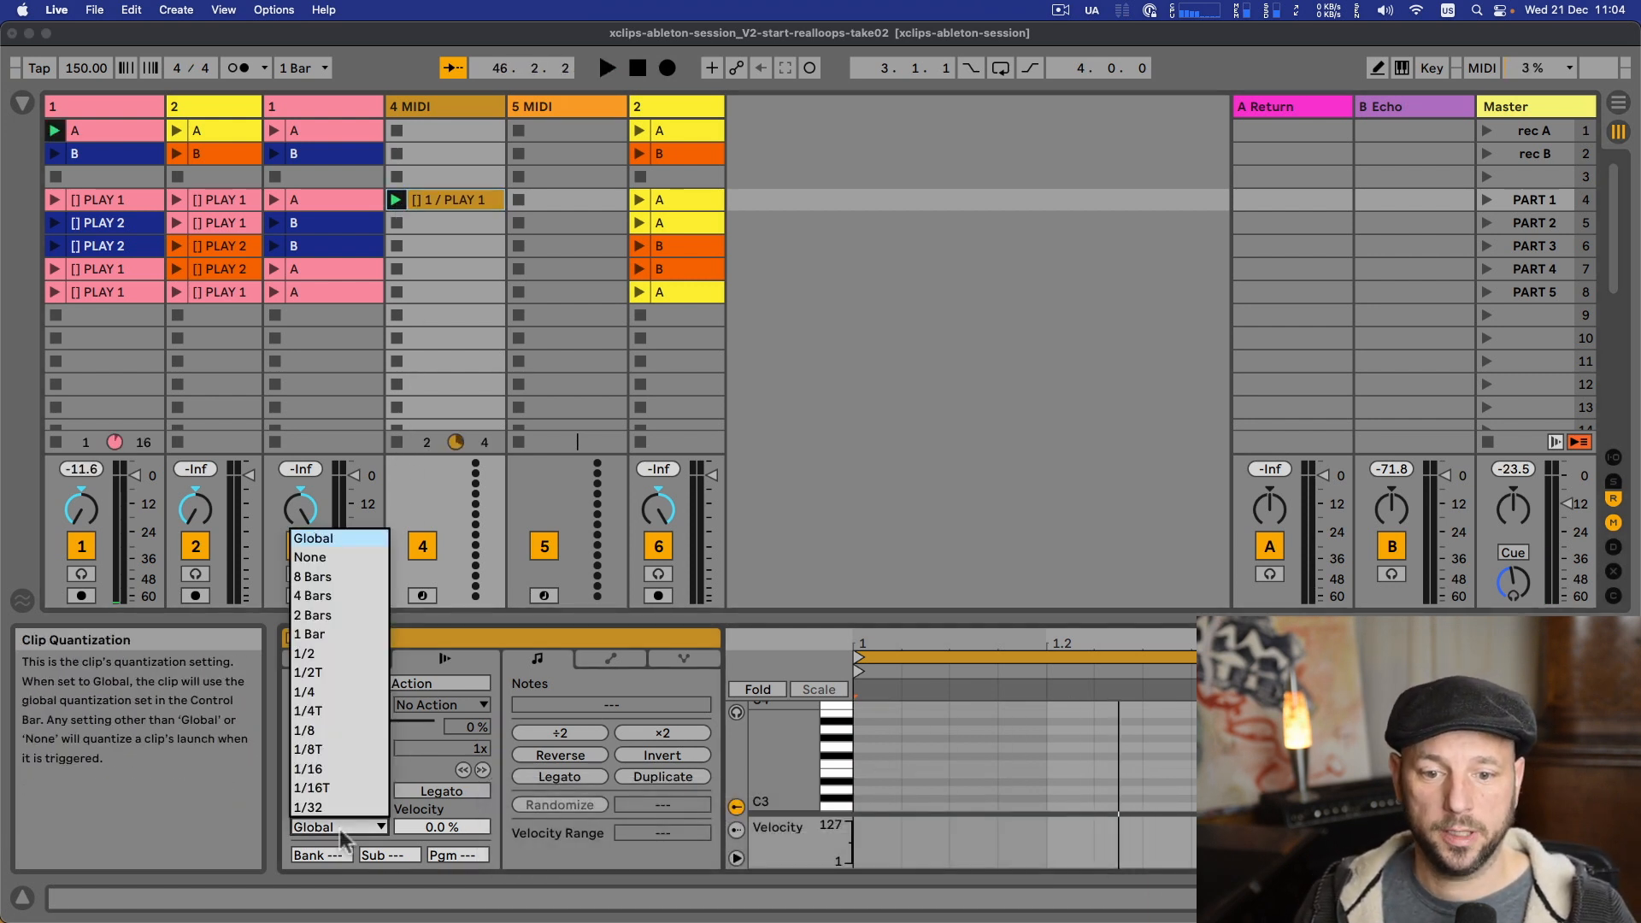
pyautogui.click(316, 558)
pyautogui.press('alt')
pyautogui.moveTo(448, 200); pyautogui.dragTo(448, 284)
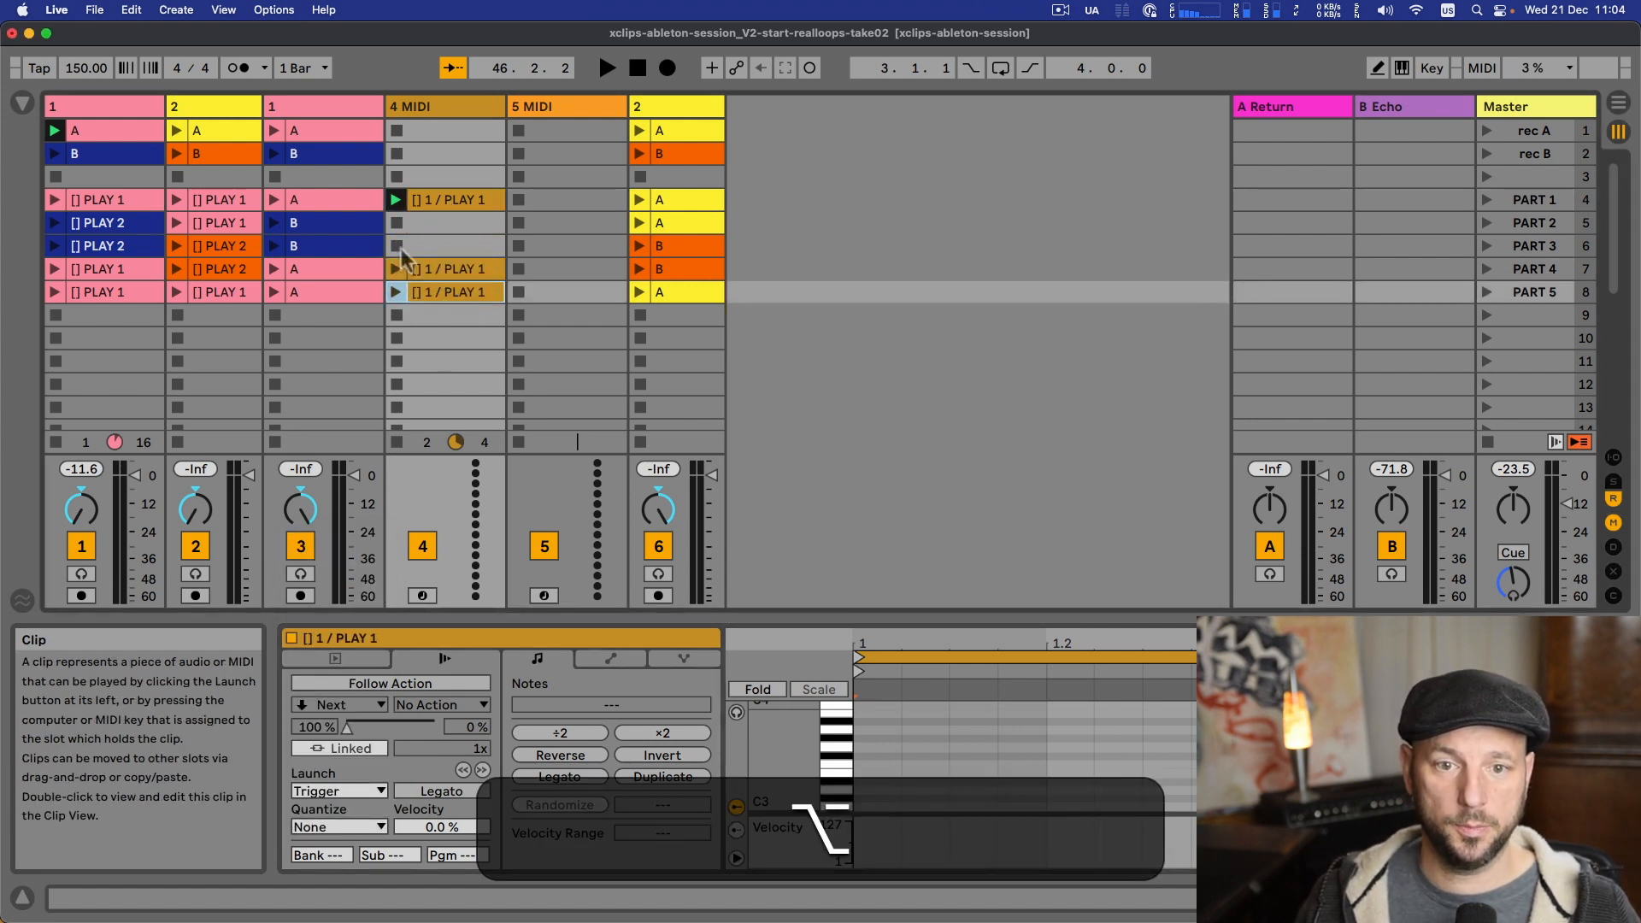
# - Copy the PART 1 X-Clip to track 5 MIDI as "[] 2 / PLAY 1", and duplicate it to PART 2 and PART 5
pyautogui.moveTo(439, 200); pyautogui.dragTo(525, 205)
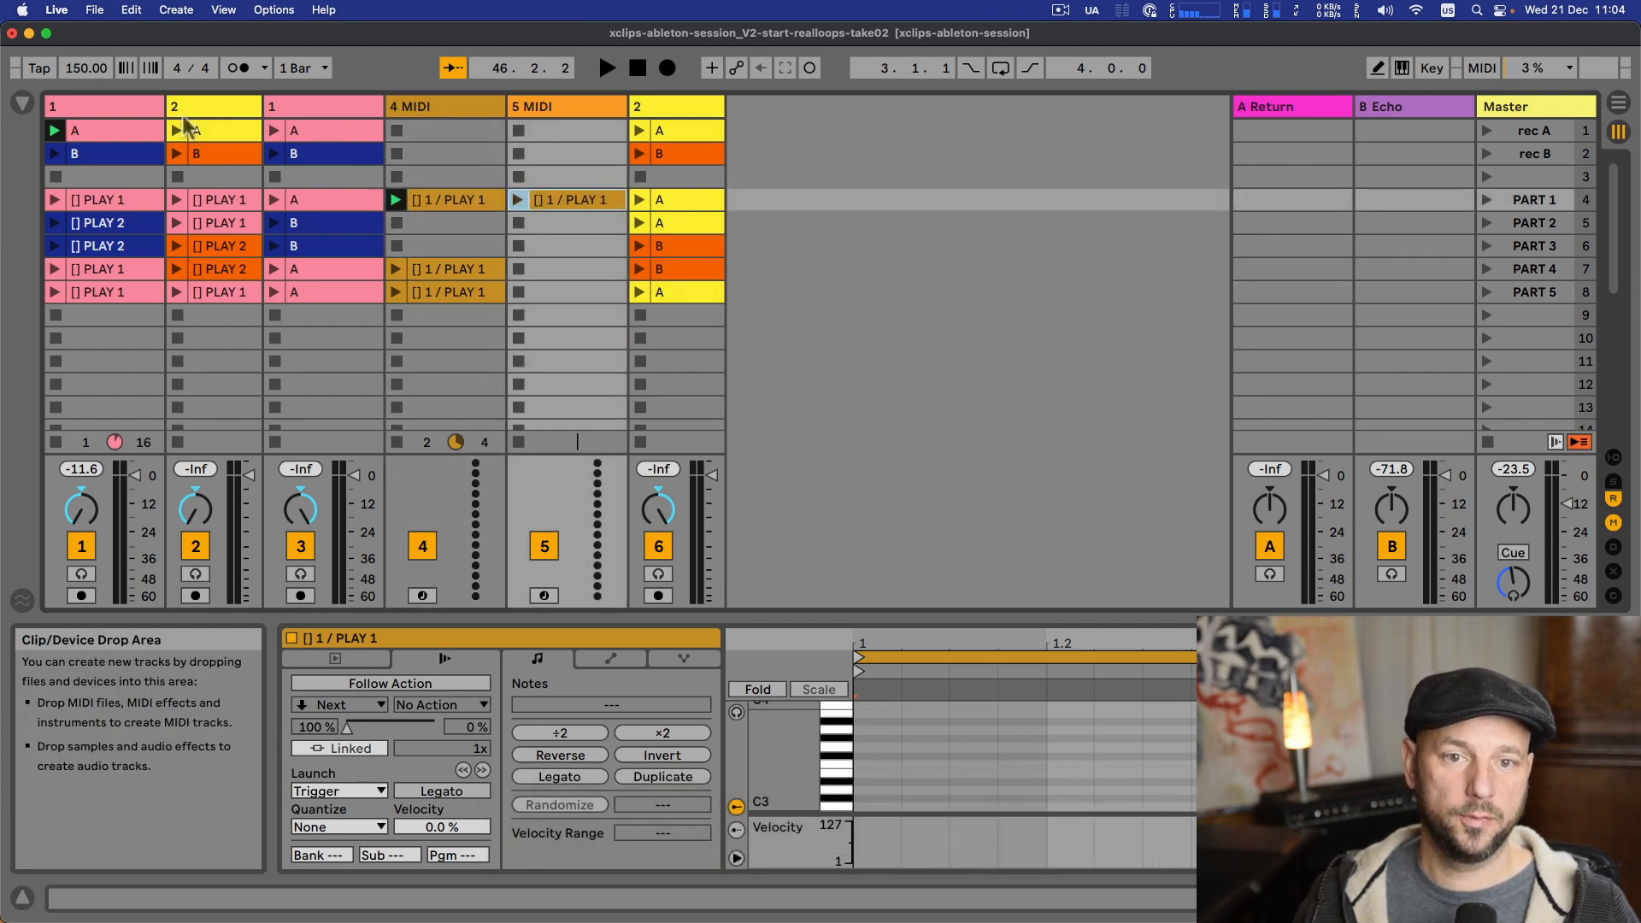
pyautogui.click(574, 205)
pyautogui.press('super+e')
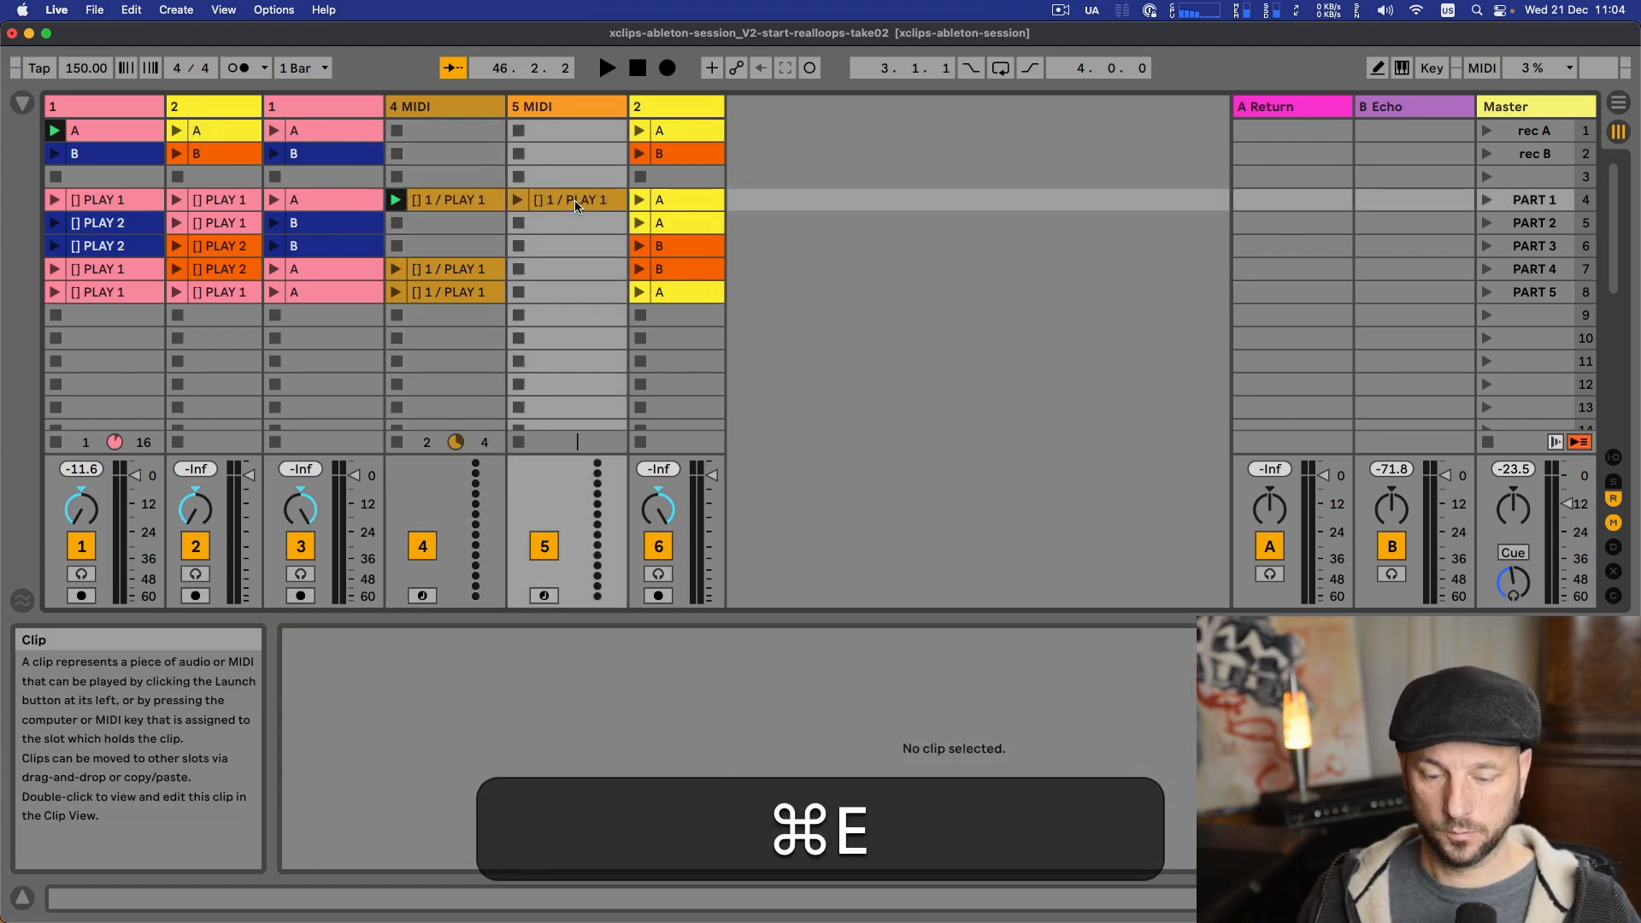
pyautogui.click(575, 200)
pyautogui.press('super+r')
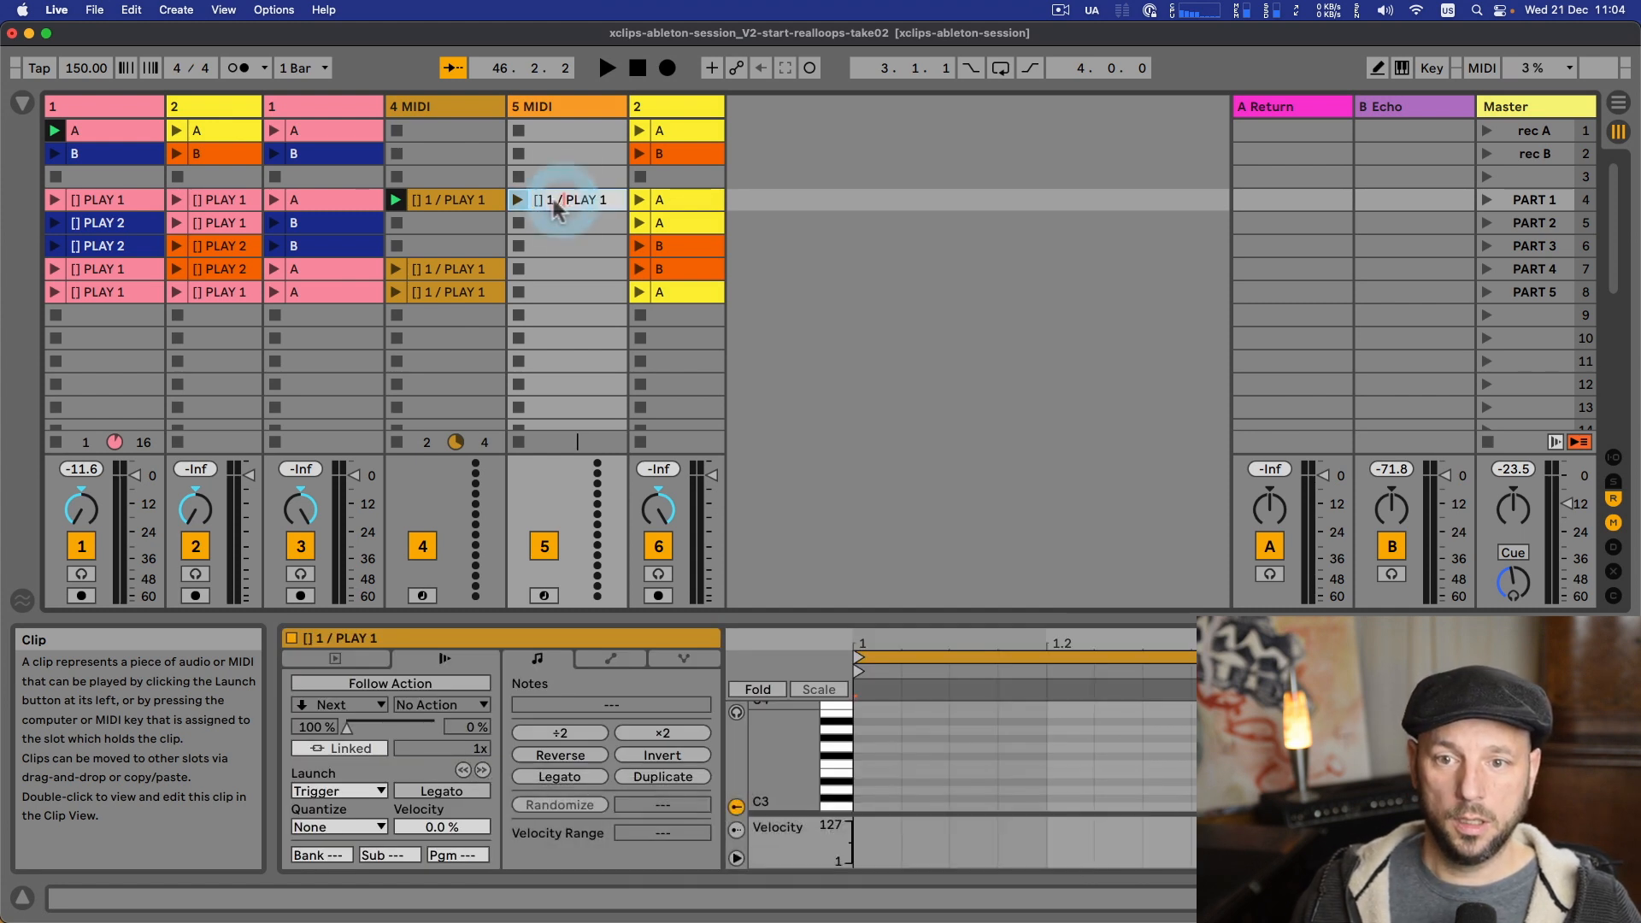
pyautogui.click(549, 202)
pyautogui.write('2')
pyautogui.press('Return')
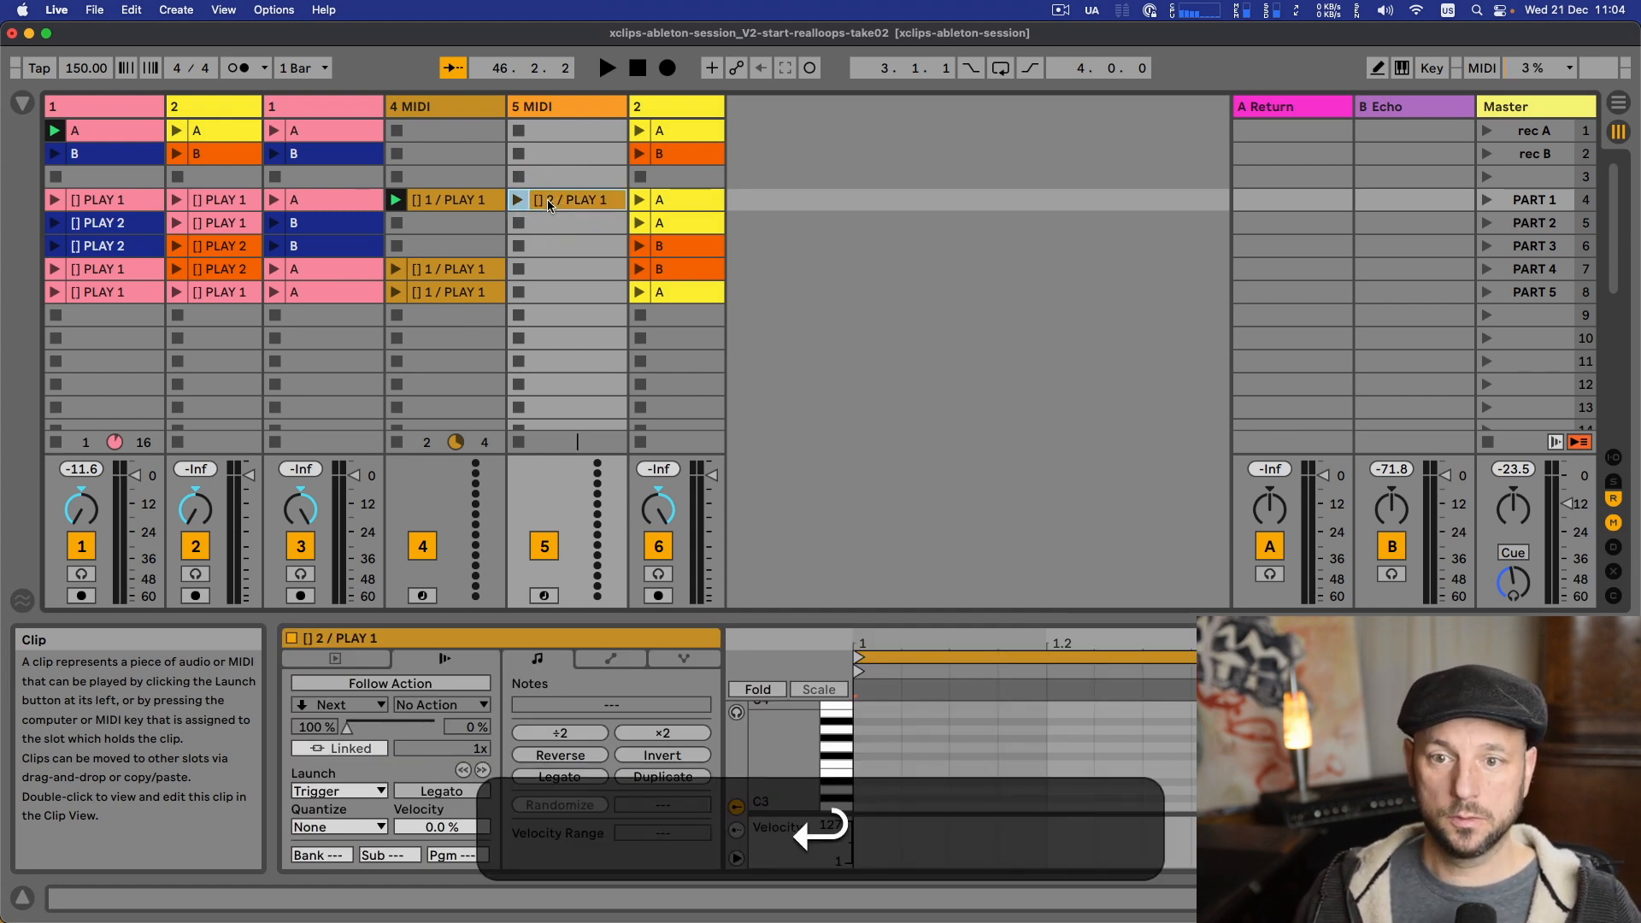
pyautogui.moveTo(557, 202); pyautogui.dragTo(551, 291)
# - From a copy of [] 1 / PLAY 1, make "[] 1 / PLAY 2" clips at PART 2 and PART 3 on 4 MIDI, and test-launch the PART 3 one
pyautogui.click(444, 226)
pyautogui.moveTo(445, 202); pyautogui.dragTo(441, 223)
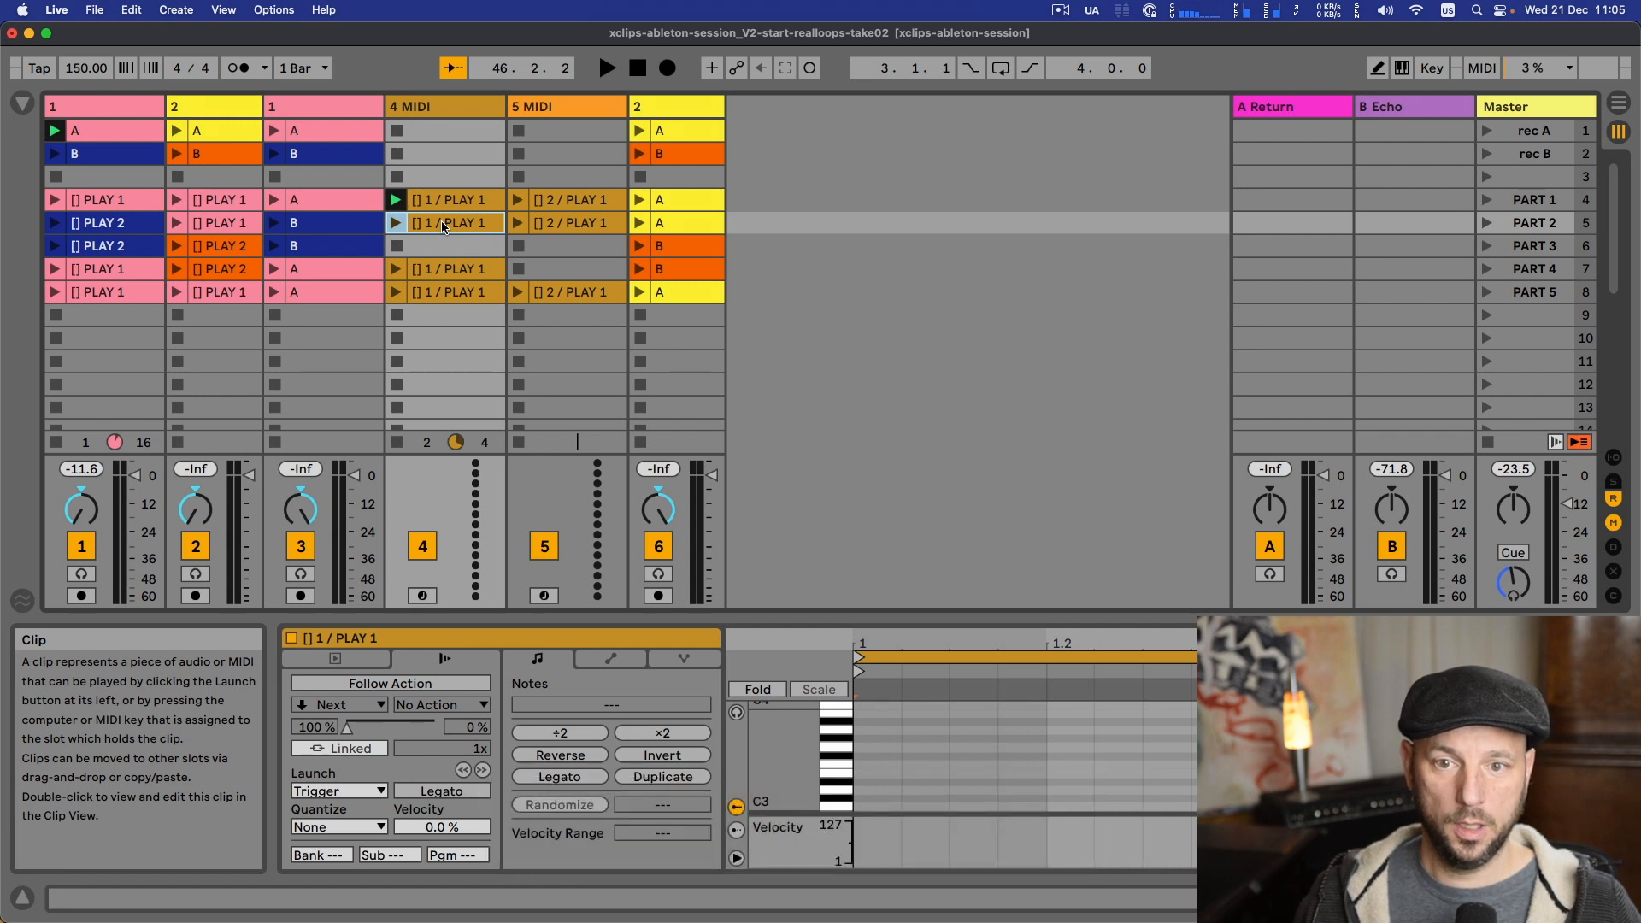
pyautogui.press('super+r')
pyautogui.press('super+Right')
pyautogui.press('BackSpace')
pyautogui.write('2')
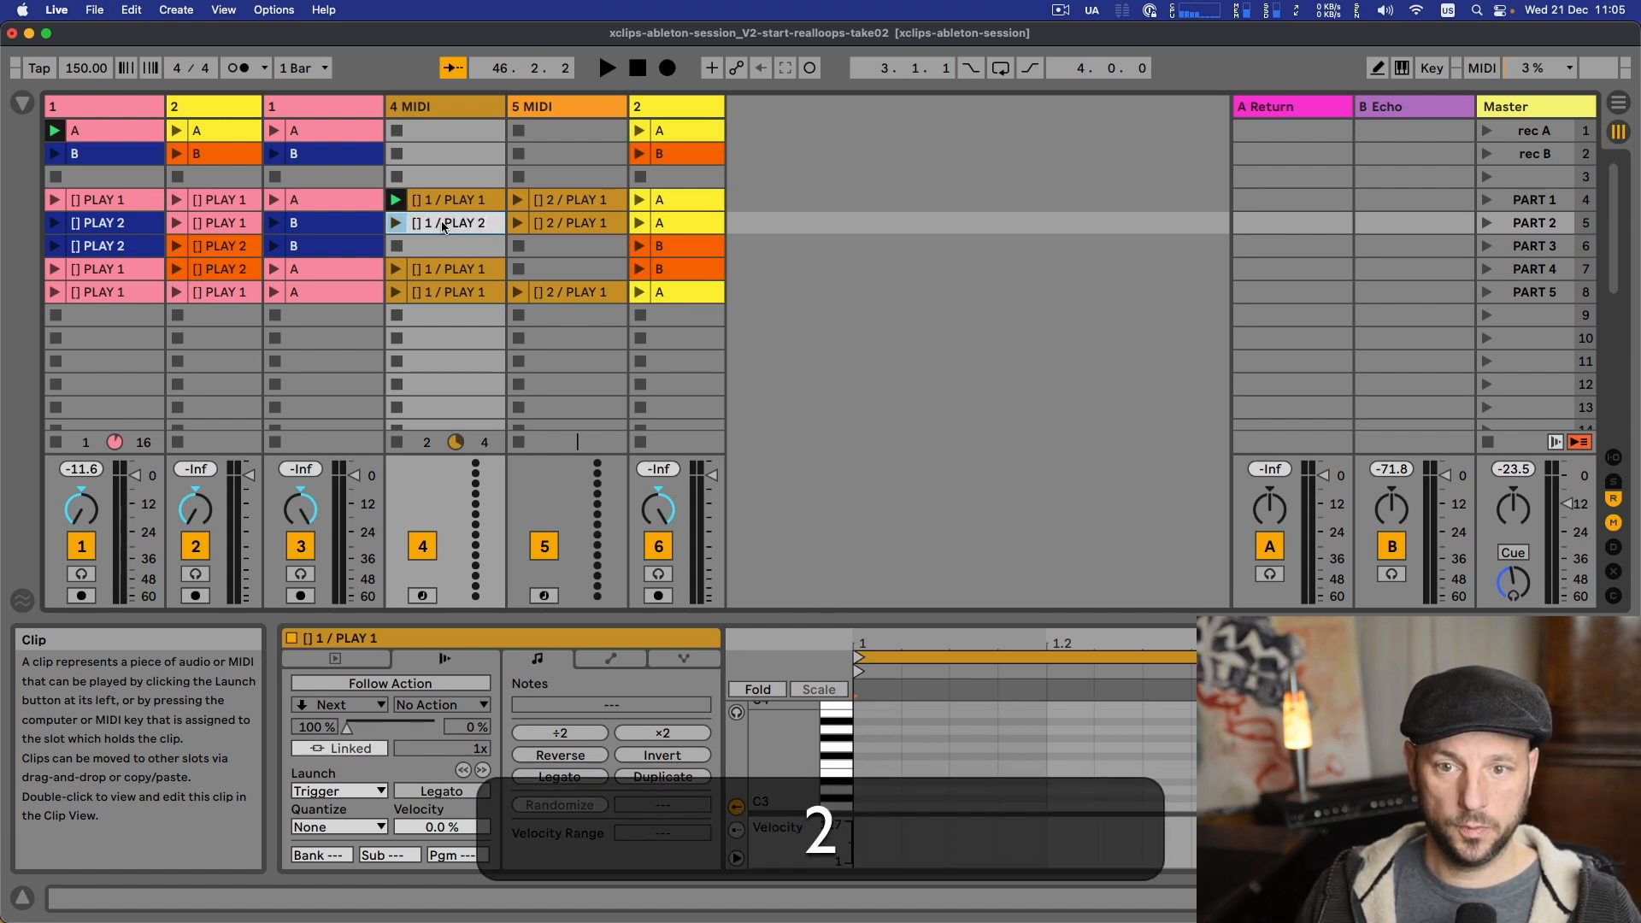
pyautogui.press('Return')
pyautogui.moveTo(443, 226); pyautogui.dragTo(442, 250)
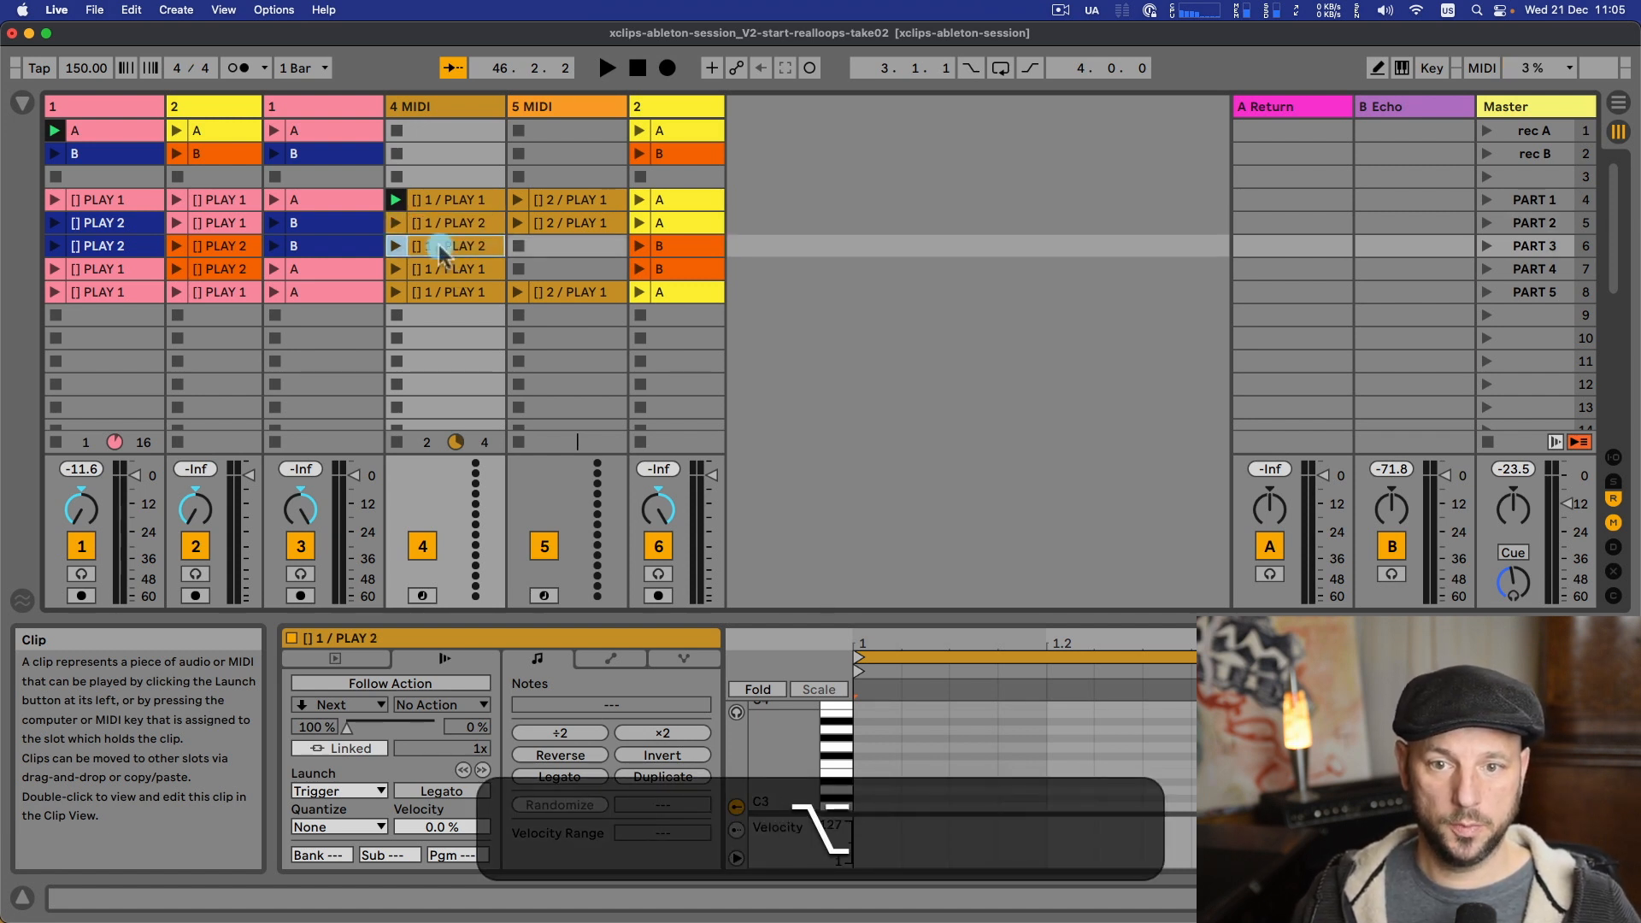
pyautogui.press('space')
pyautogui.click(396, 246)
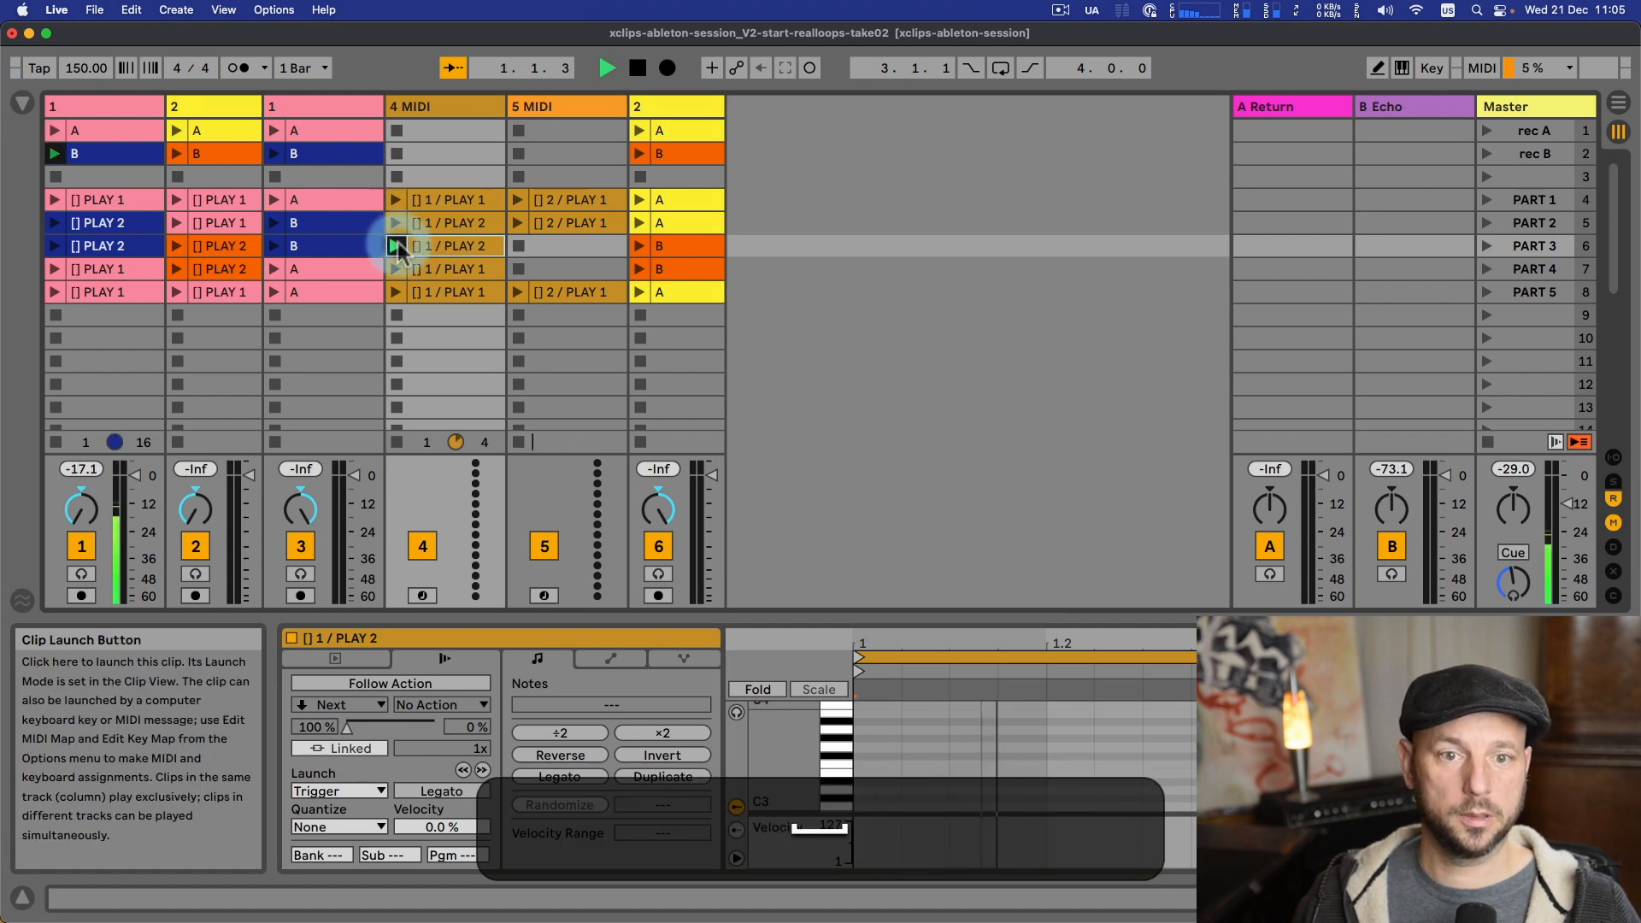
# - Copy the PART 2 X-Clip on 5 MIDI to PART 3, rename it "[] 2 / PLAY 2", and duplicate it to PART 4
pyautogui.moveTo(538, 223); pyautogui.dragTo(542, 241)
pyautogui.press('super+r')
pyautogui.press('super+Right')
pyautogui.press('BackSpace')
pyautogui.write('2 / PLAY 2')
pyautogui.press('Return')
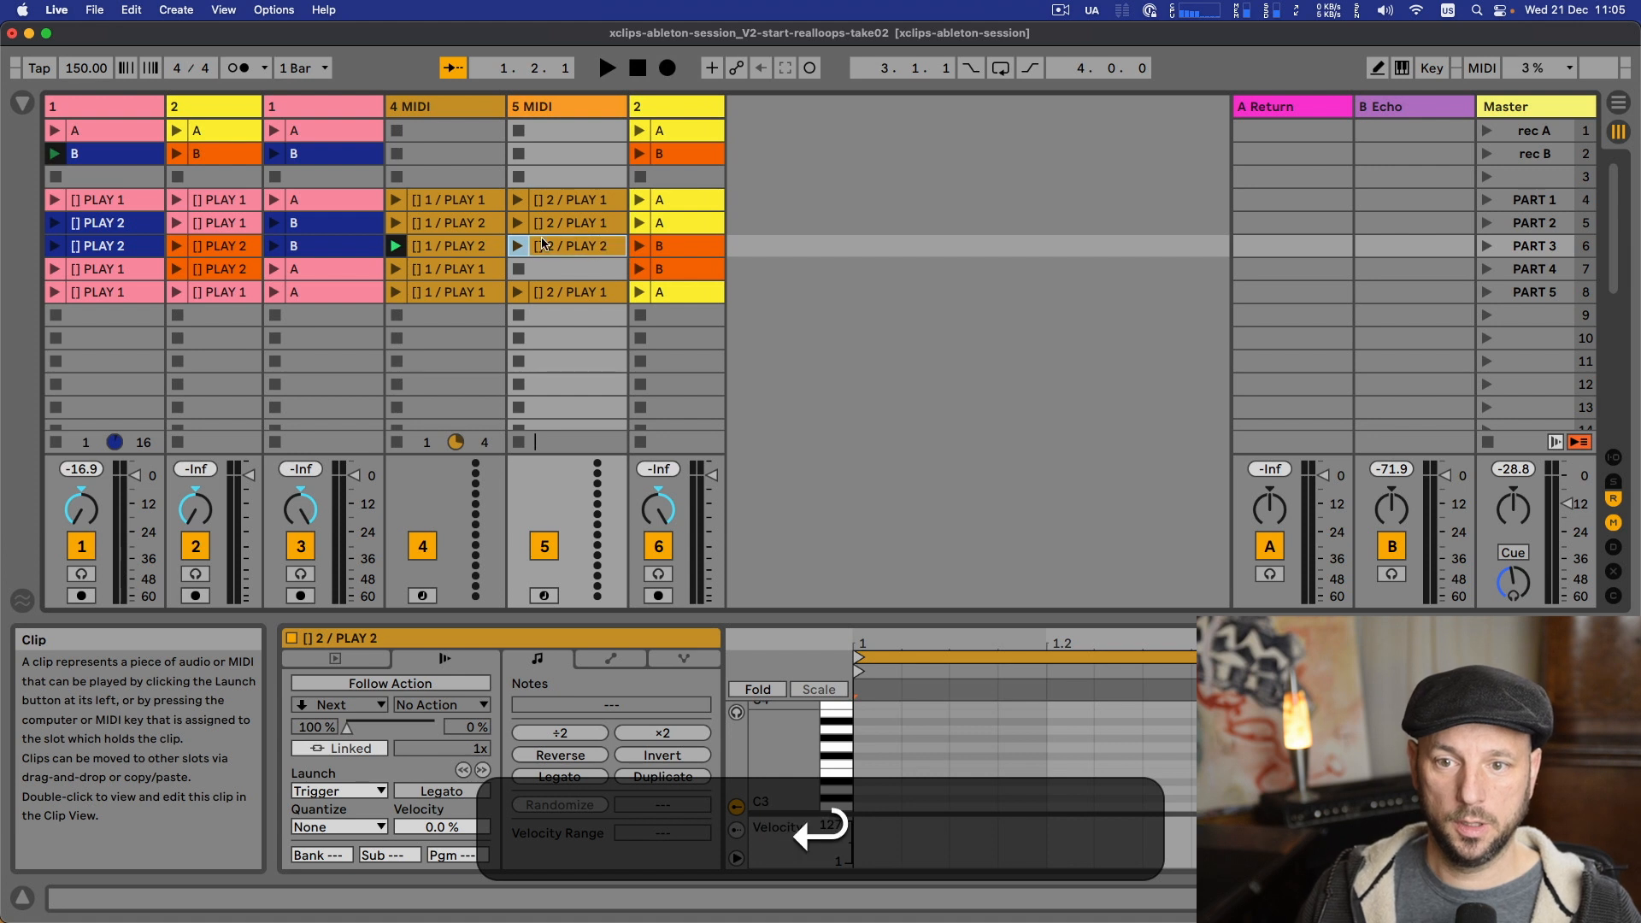
pyautogui.press('super+e')
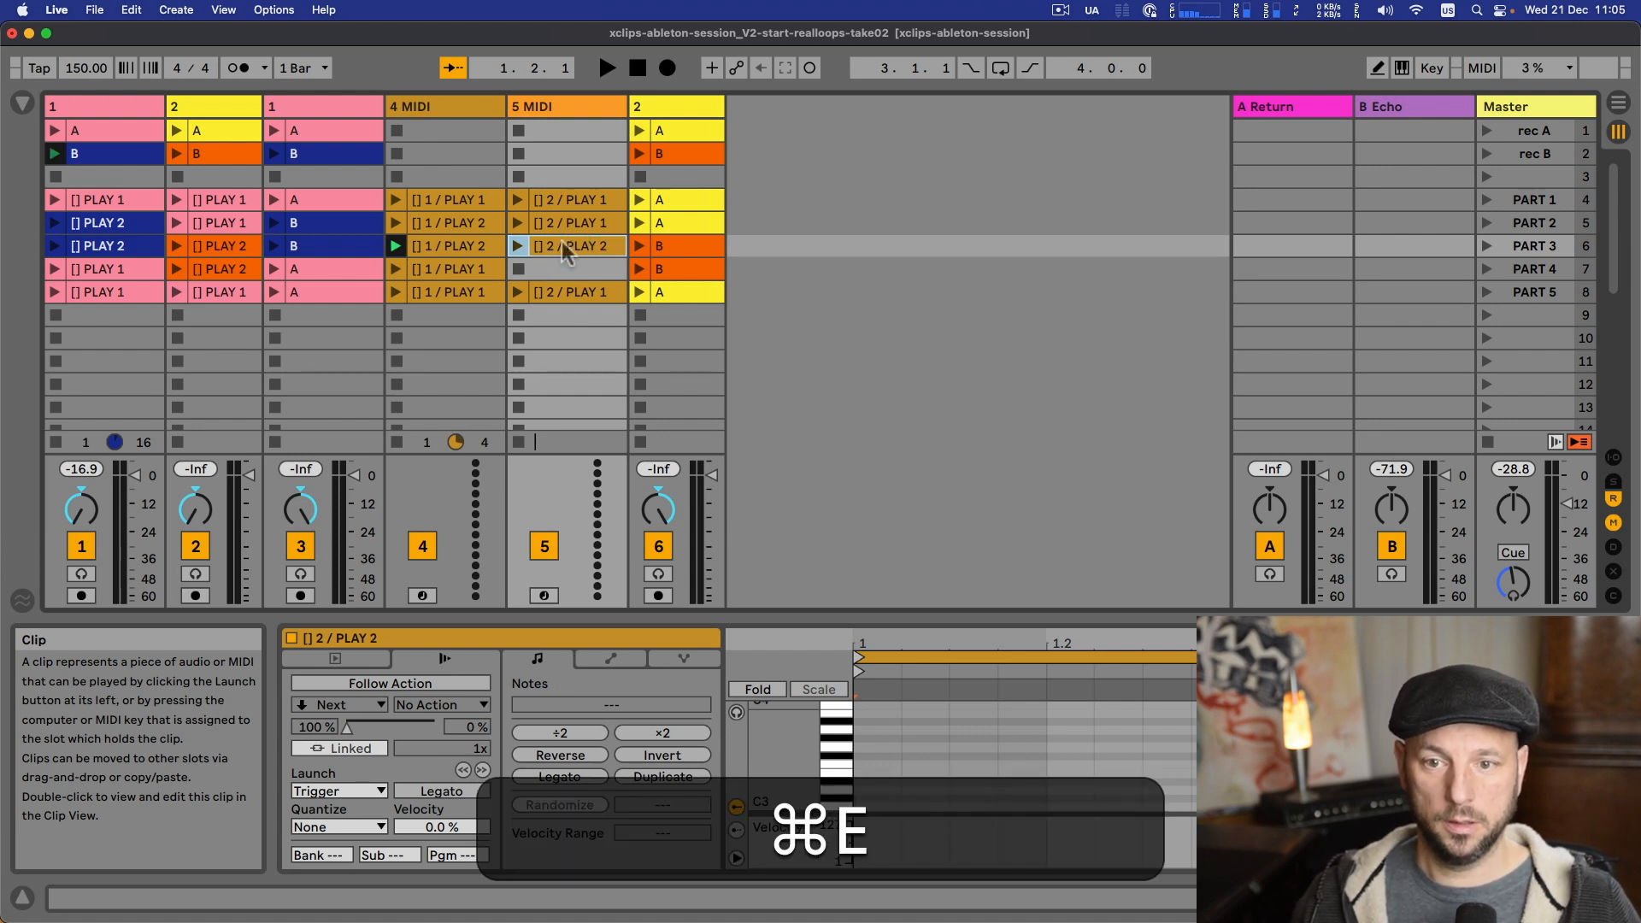
pyautogui.press('super+r')
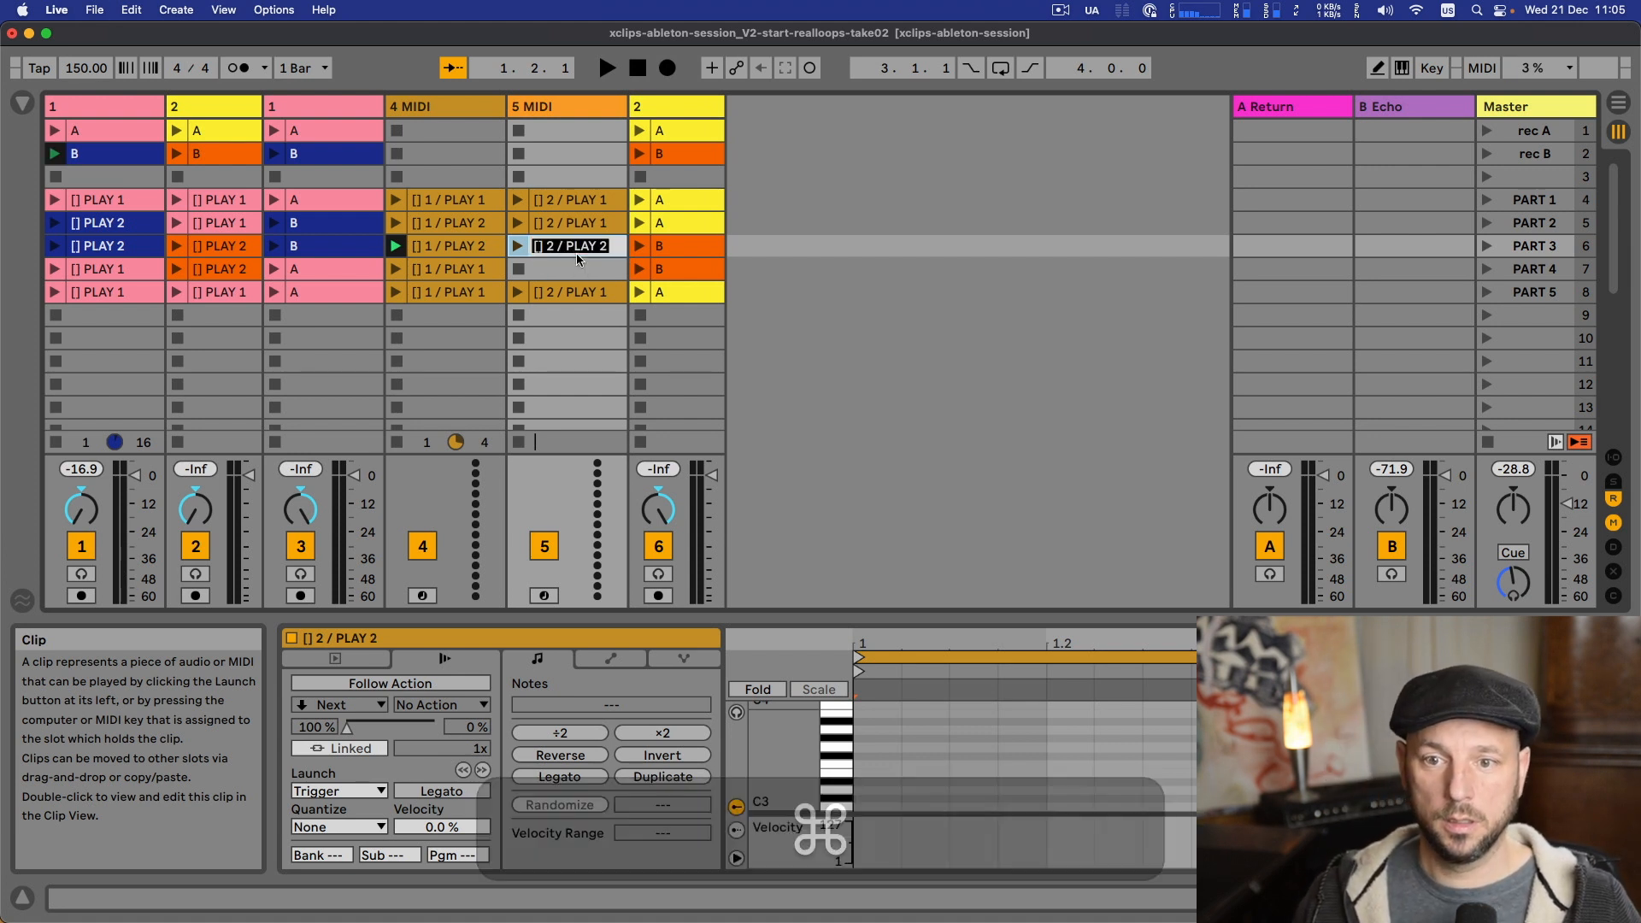
pyautogui.press('Escape')
pyautogui.moveTo(576, 254); pyautogui.dragTo(569, 269)
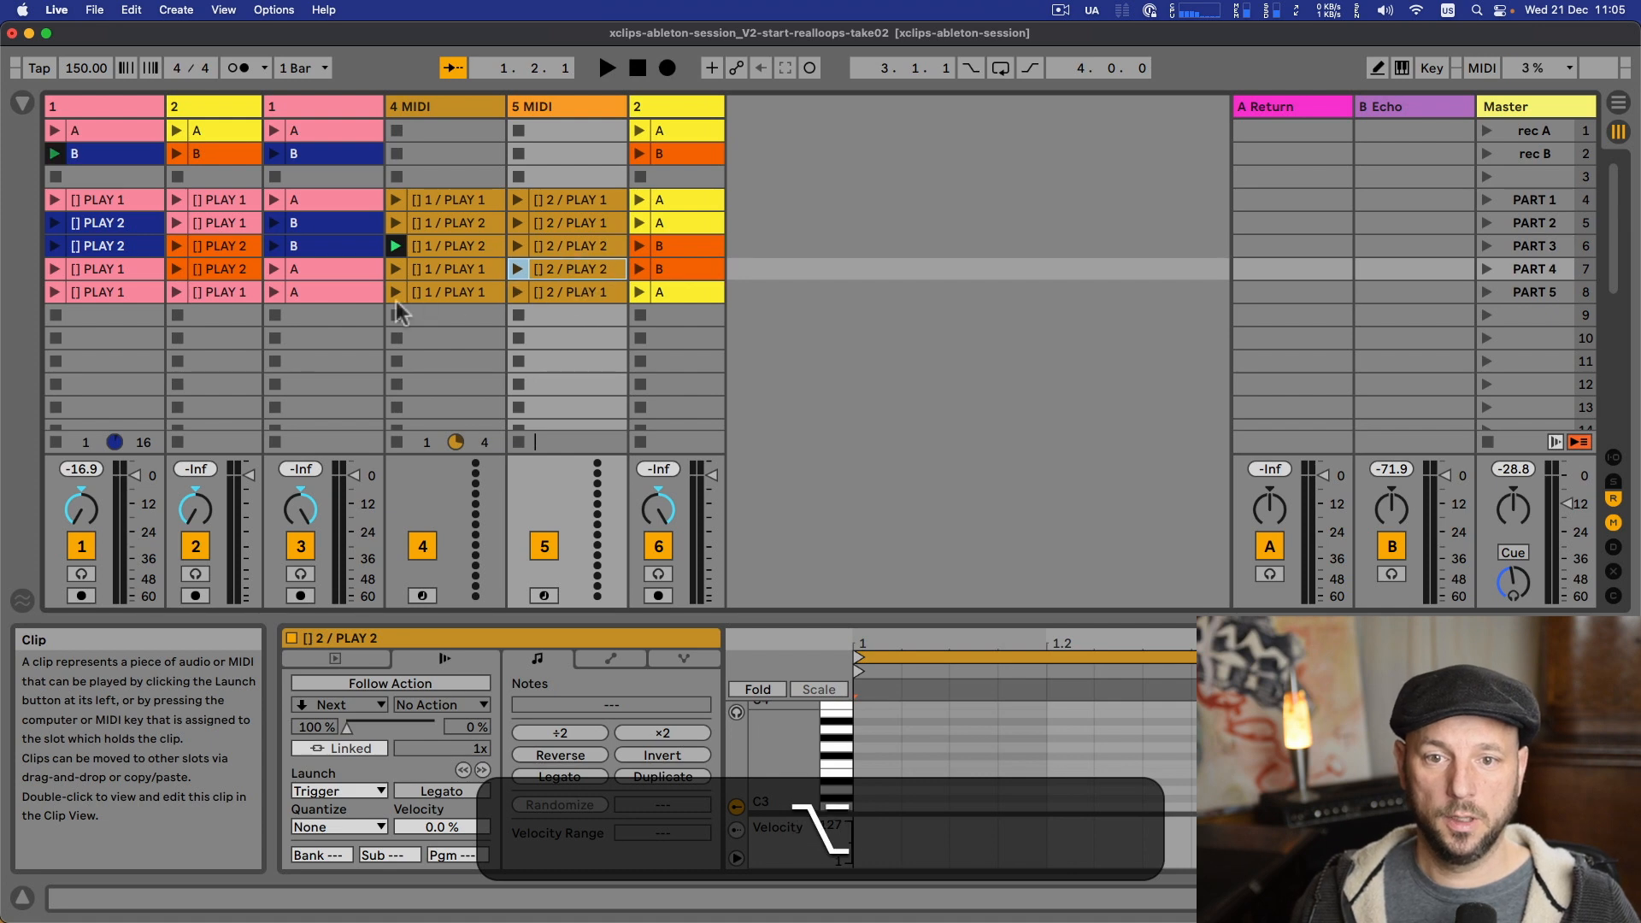
# - Delete the ten PLAY X-Clips from the first two tracks and restore the stop buttons in the emptied slots
pyautogui.click(311, 337)
pyautogui.moveTo(226, 306); pyautogui.dragTo(103, 210)
pyautogui.press('super+e')
pyautogui.press('super+BackSpace')
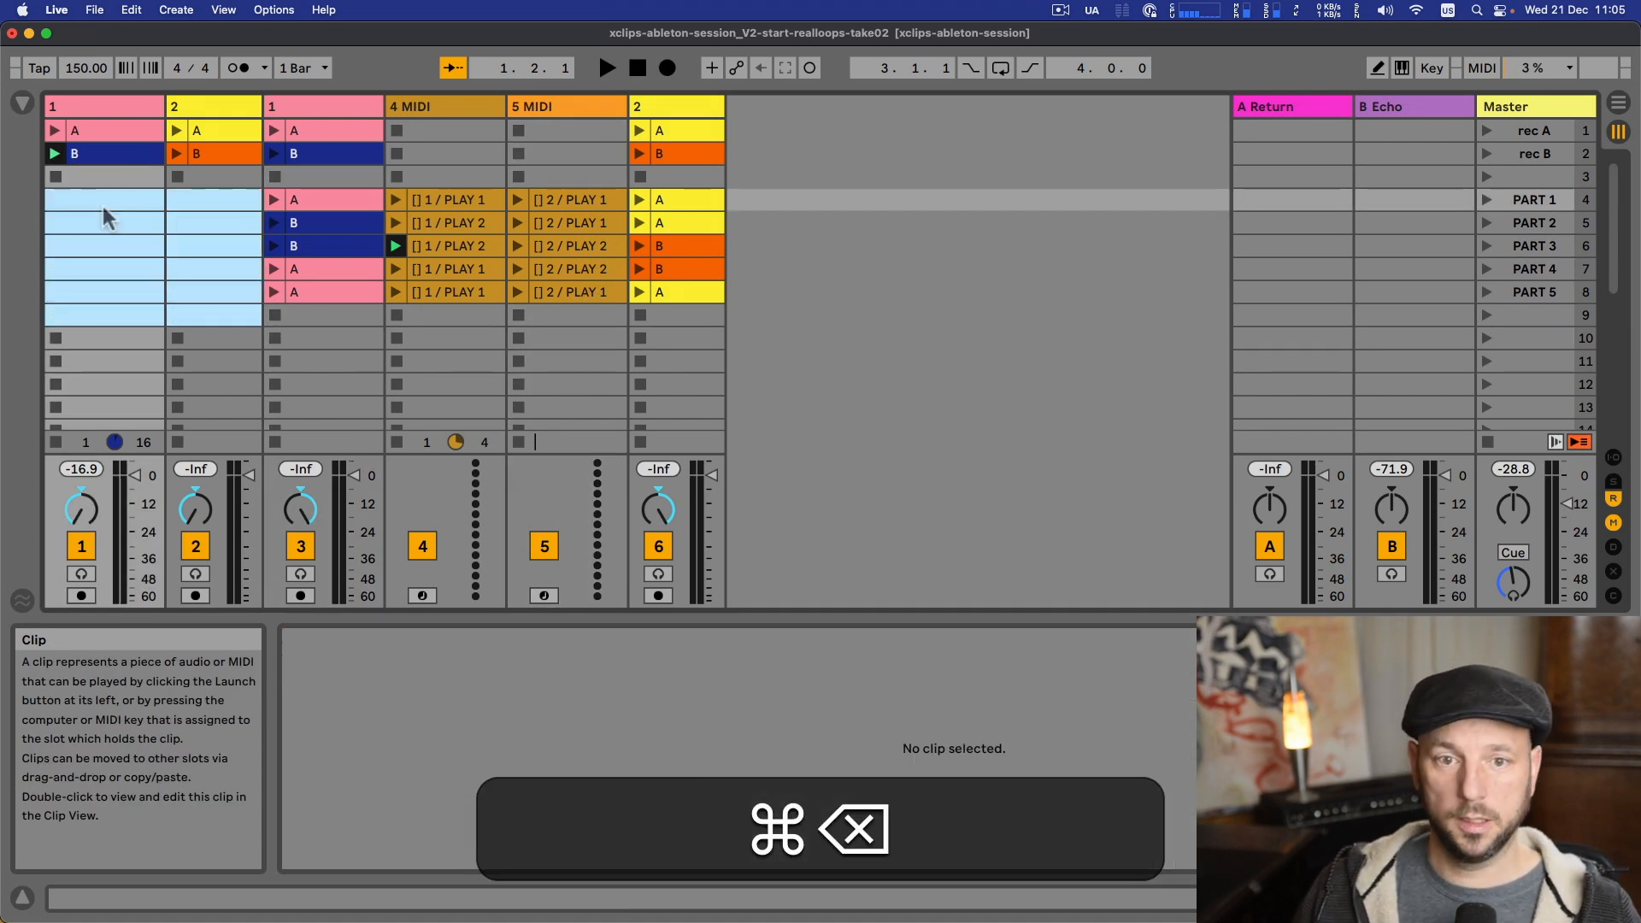
pyautogui.press('BackSpace')
pyautogui.press('super+e')
pyautogui.click(103, 208)
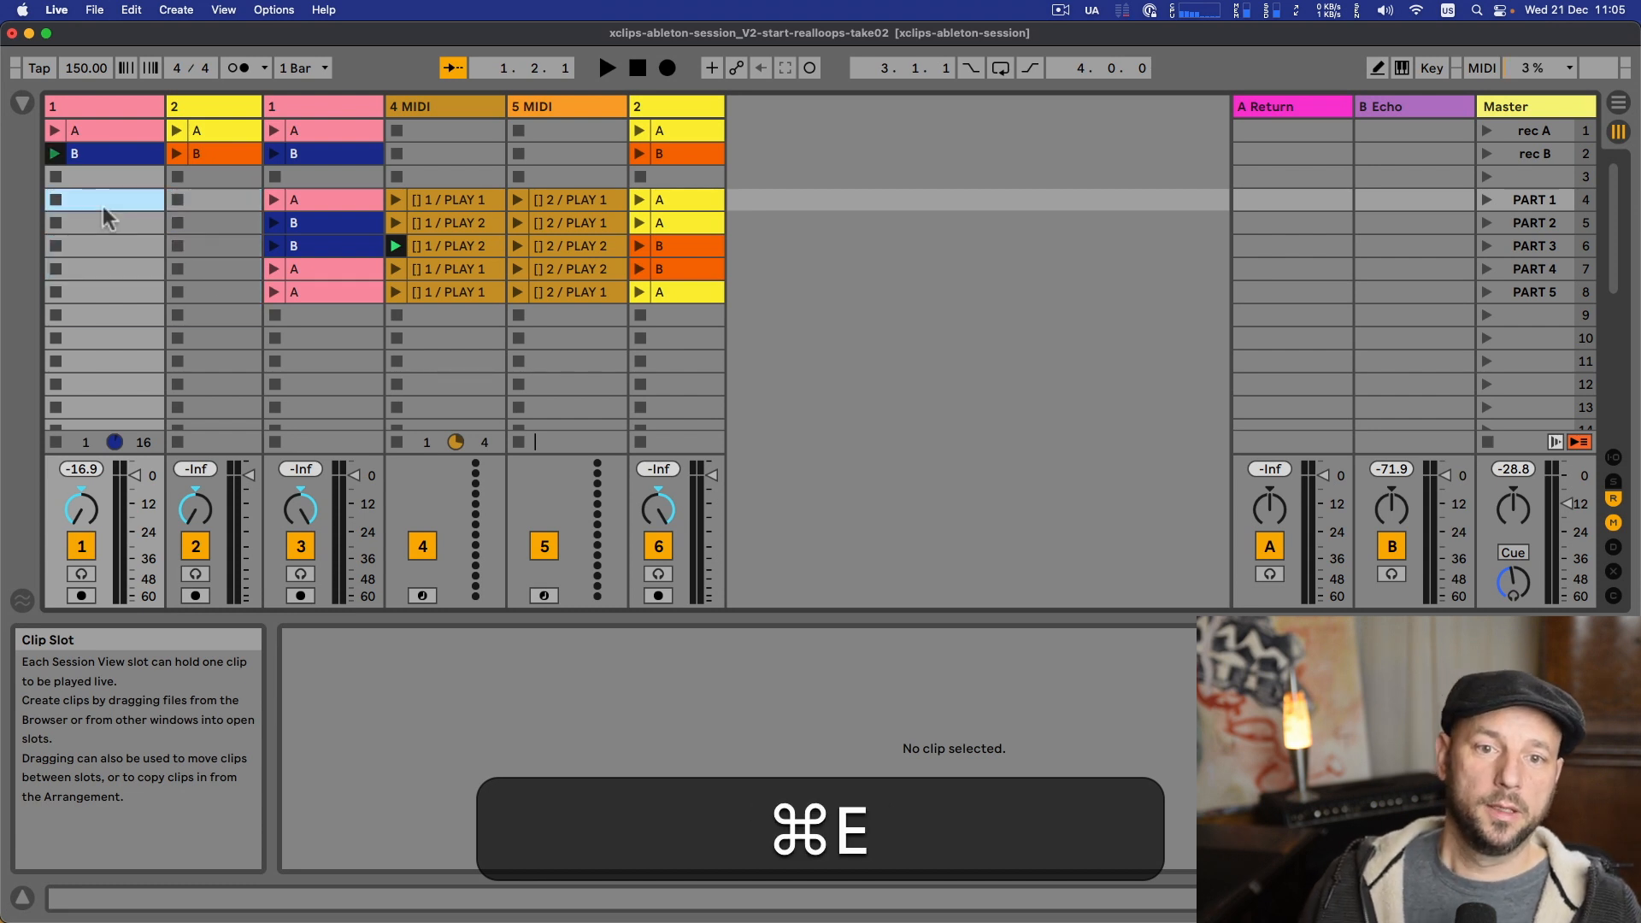
# - Remove the stop buttons from the PART 1 to PART 5 slots of the first two tracks
pyautogui.keyDown('shift'); pyautogui.click(208, 296); pyautogui.keyUp('shift')
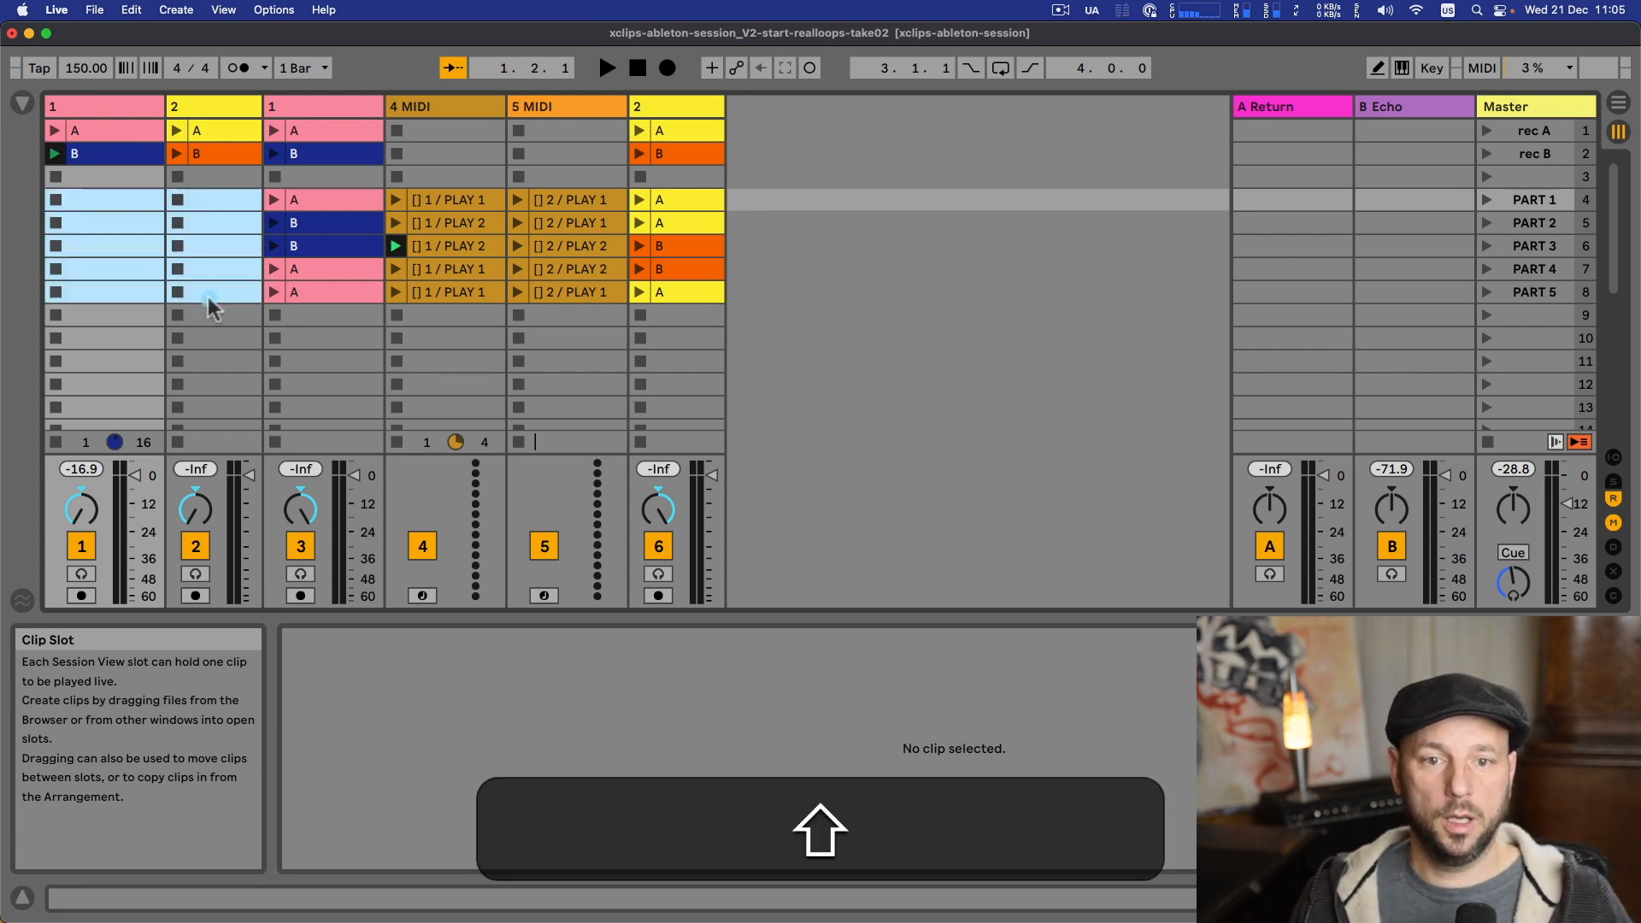
pyautogui.press('super+e')
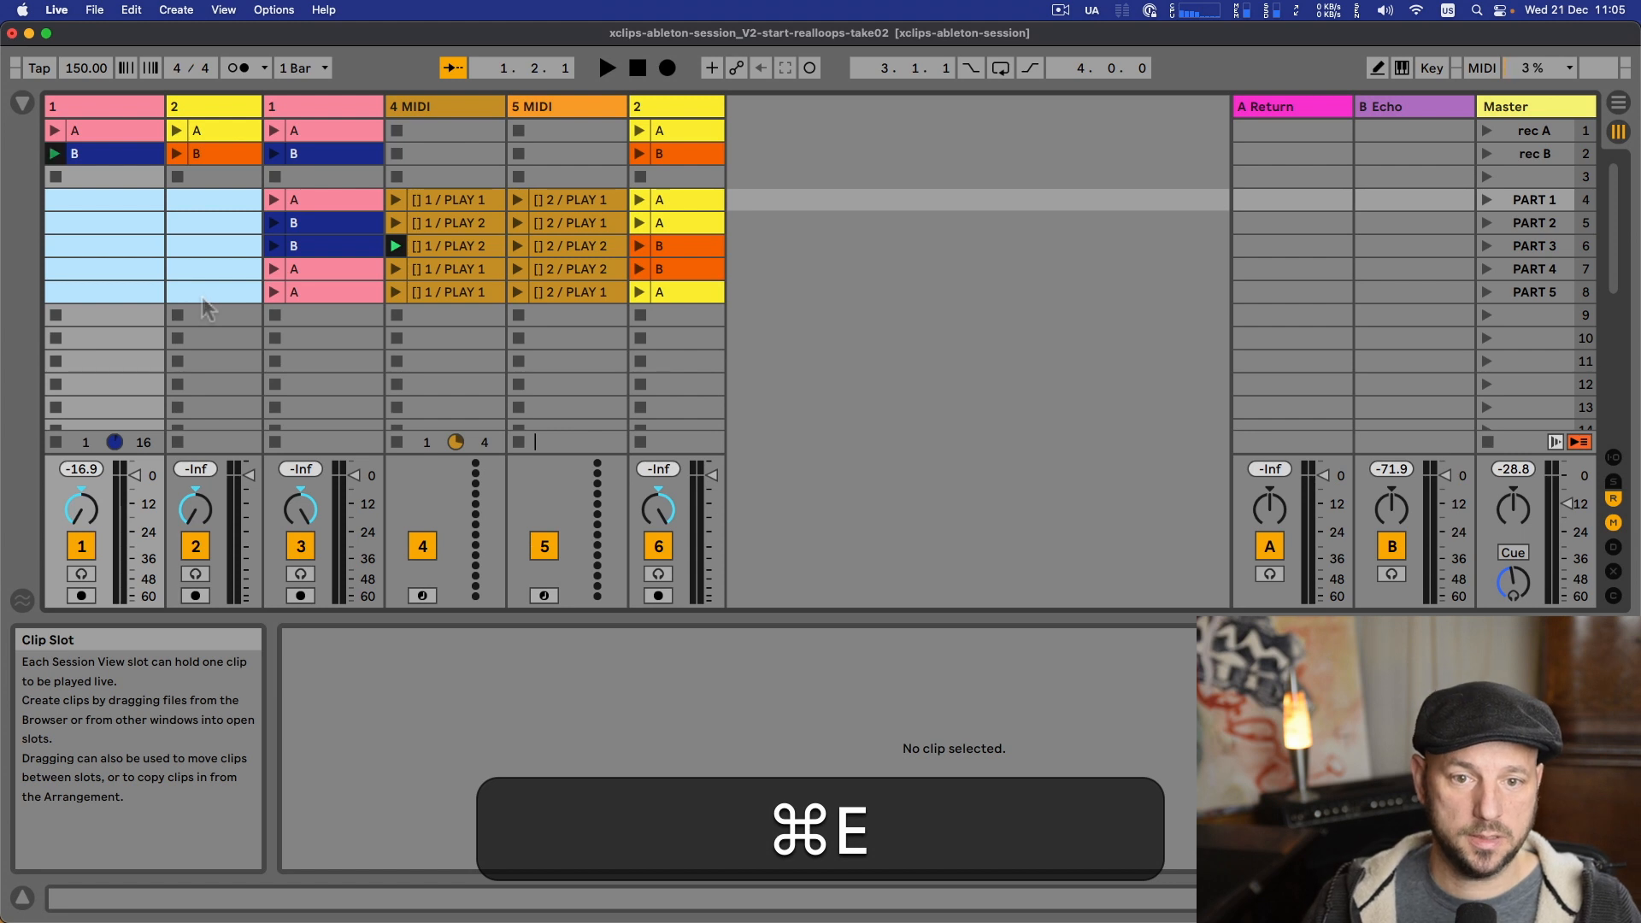
pyautogui.scroll(-1, 202, 296)
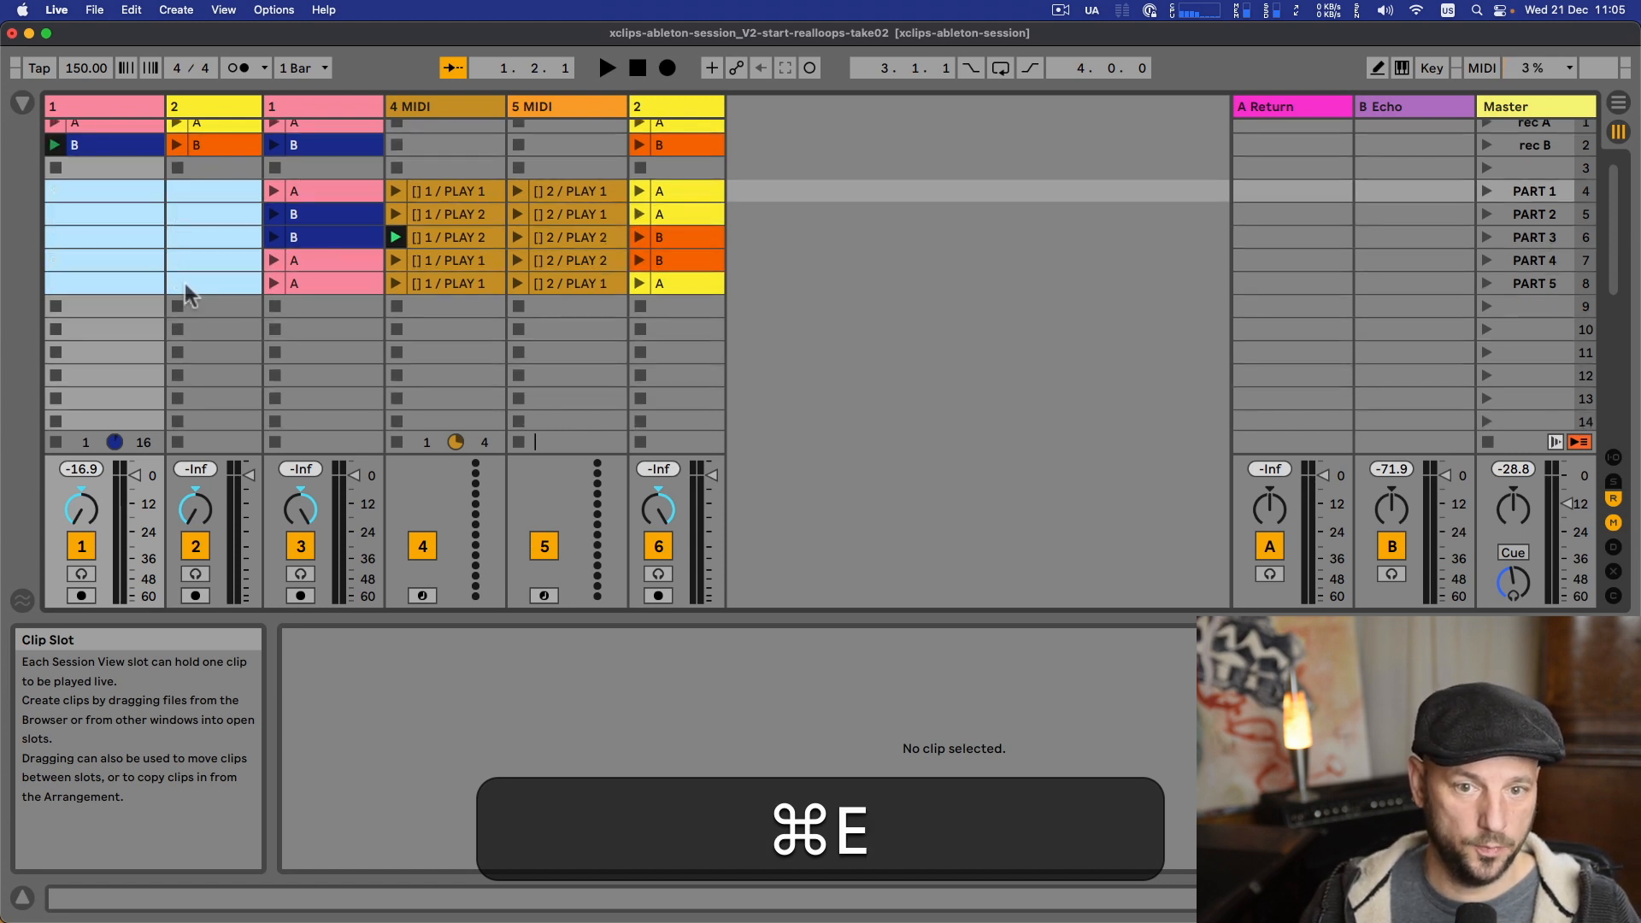
pyautogui.scroll(1, 185, 284)
# - Add a stop button to the second track's PART 5 slot, and remove it again
pyautogui.click(185, 284)
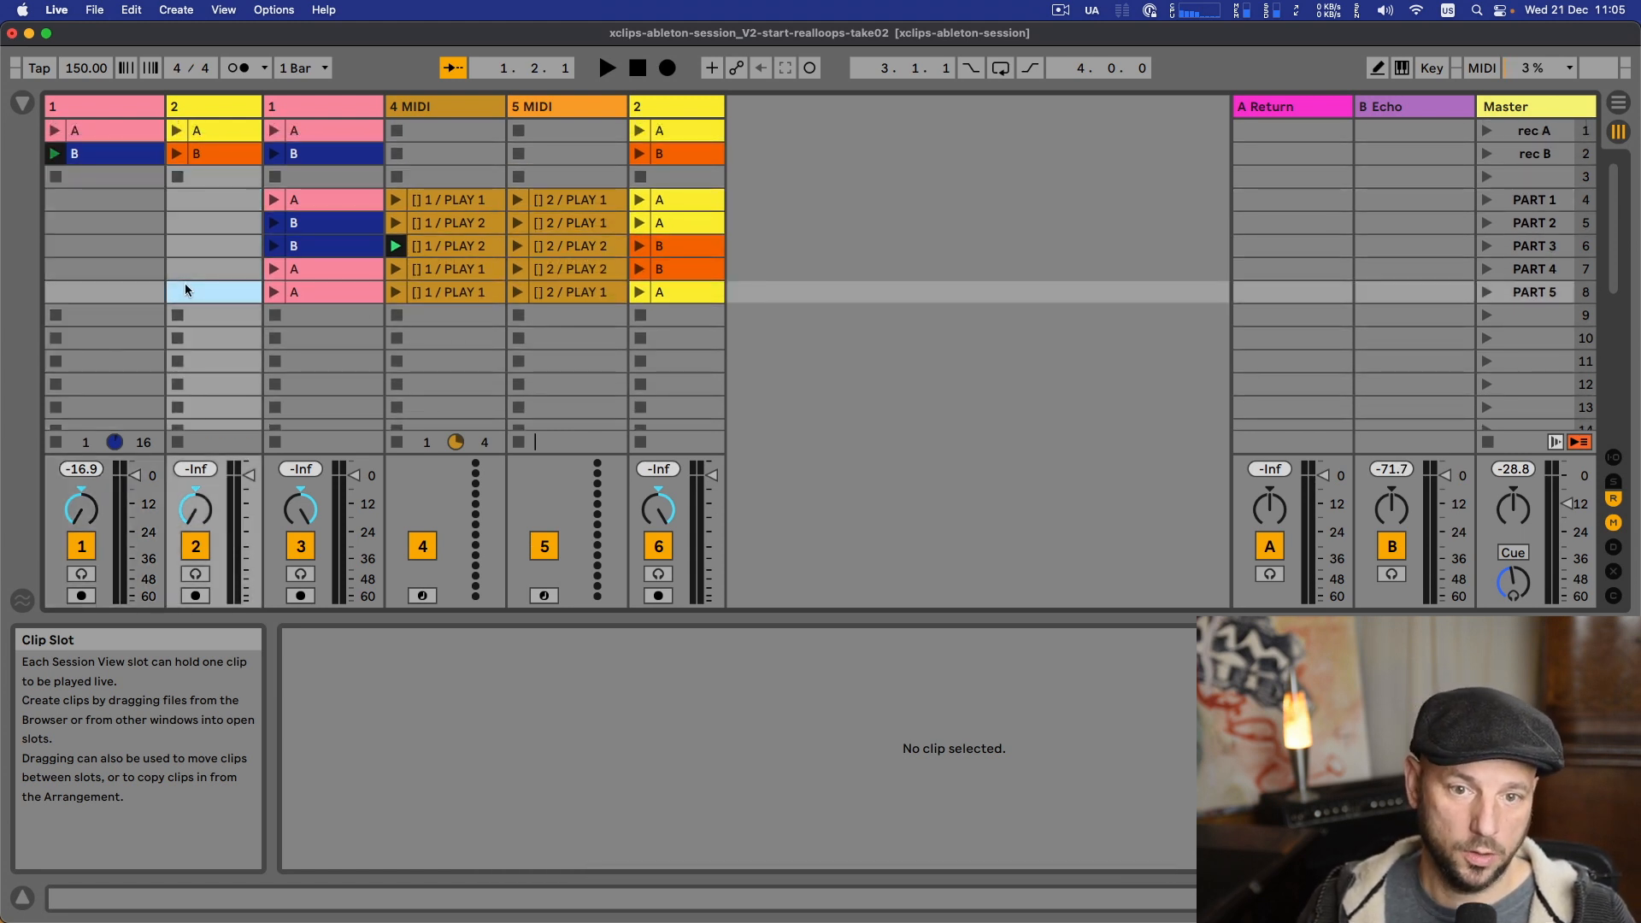
pyautogui.rightClick(185, 284)
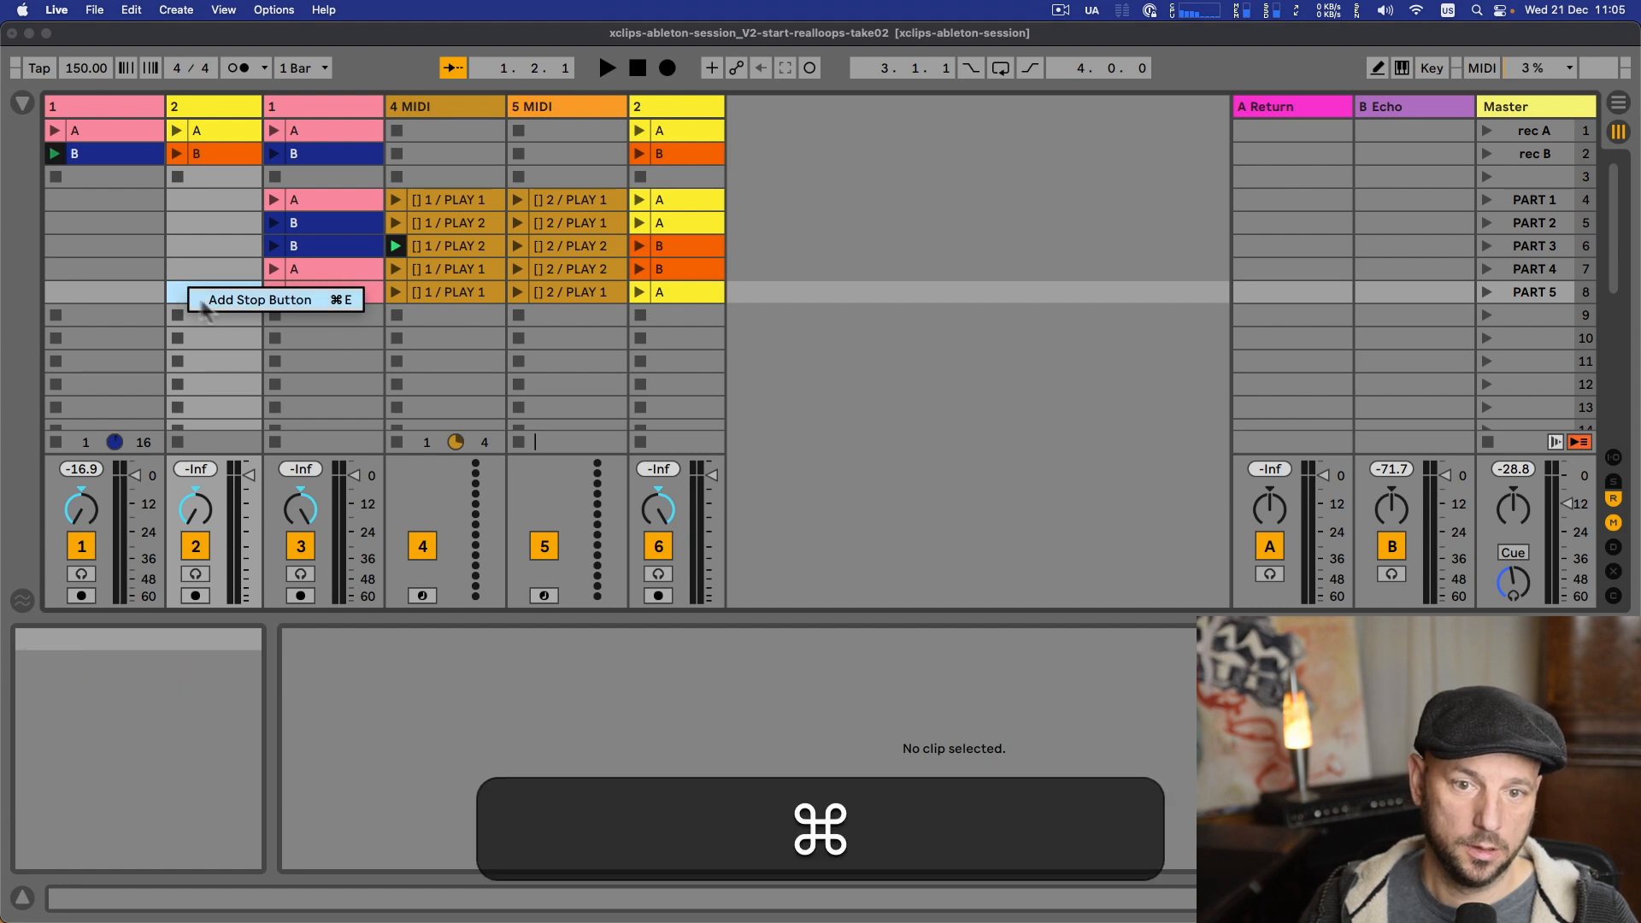
pyautogui.click(209, 301)
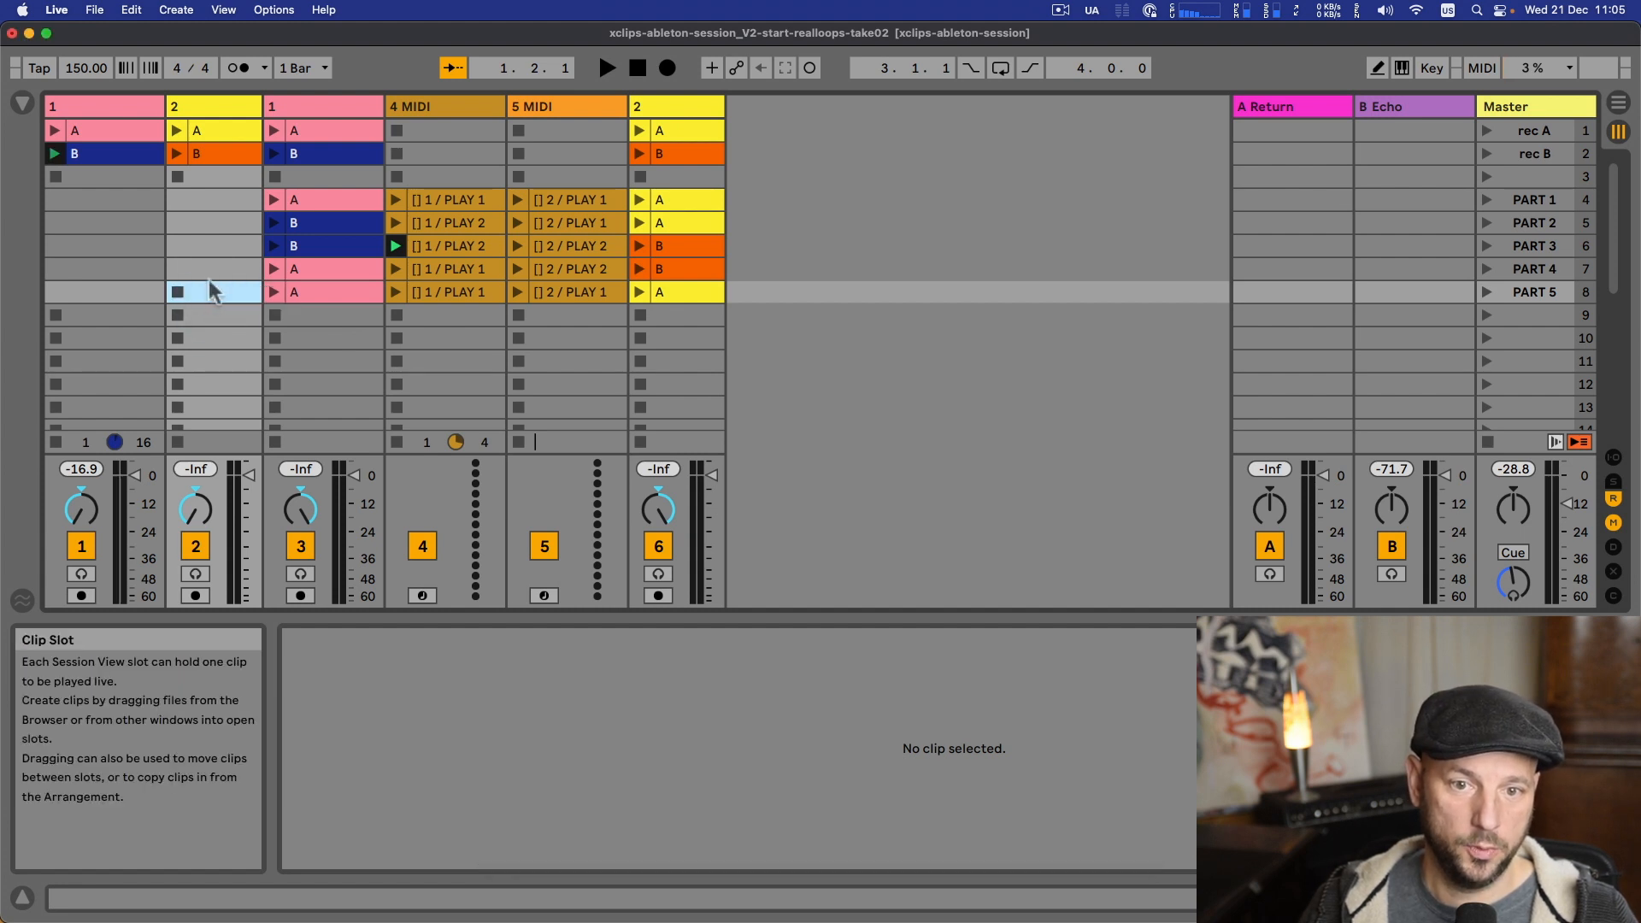
pyautogui.rightClick(210, 298)
pyautogui.click(218, 309)
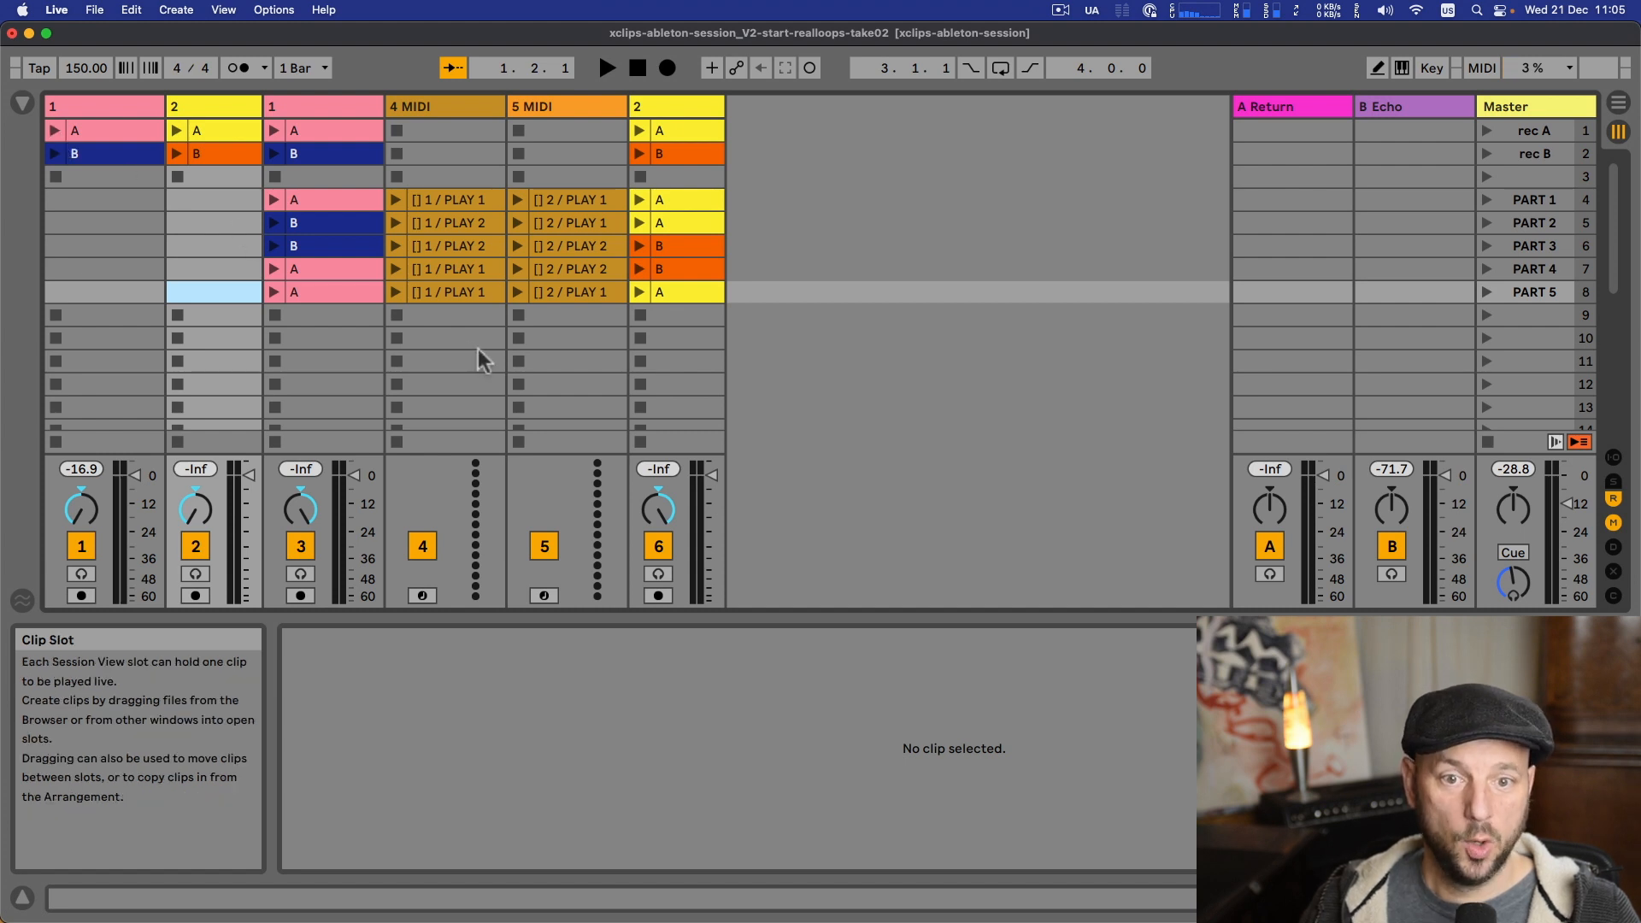
# - Launch the PART 1 scene to check that the X-Clips play the loops through the song parts
pyautogui.click(1527, 204)
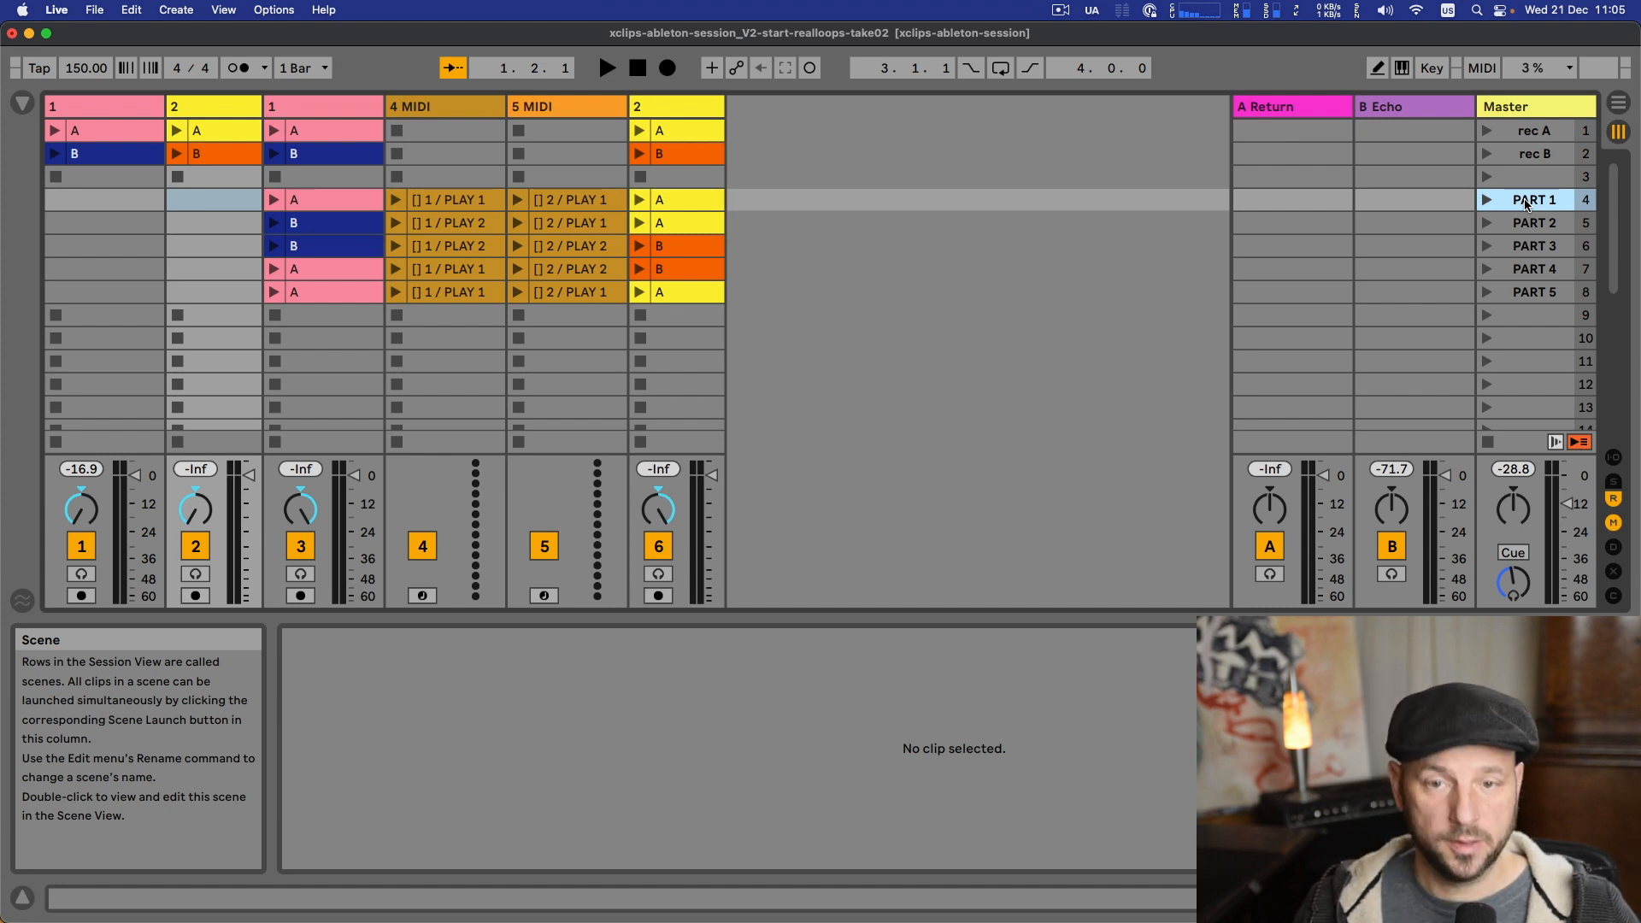
pyautogui.press('Return')
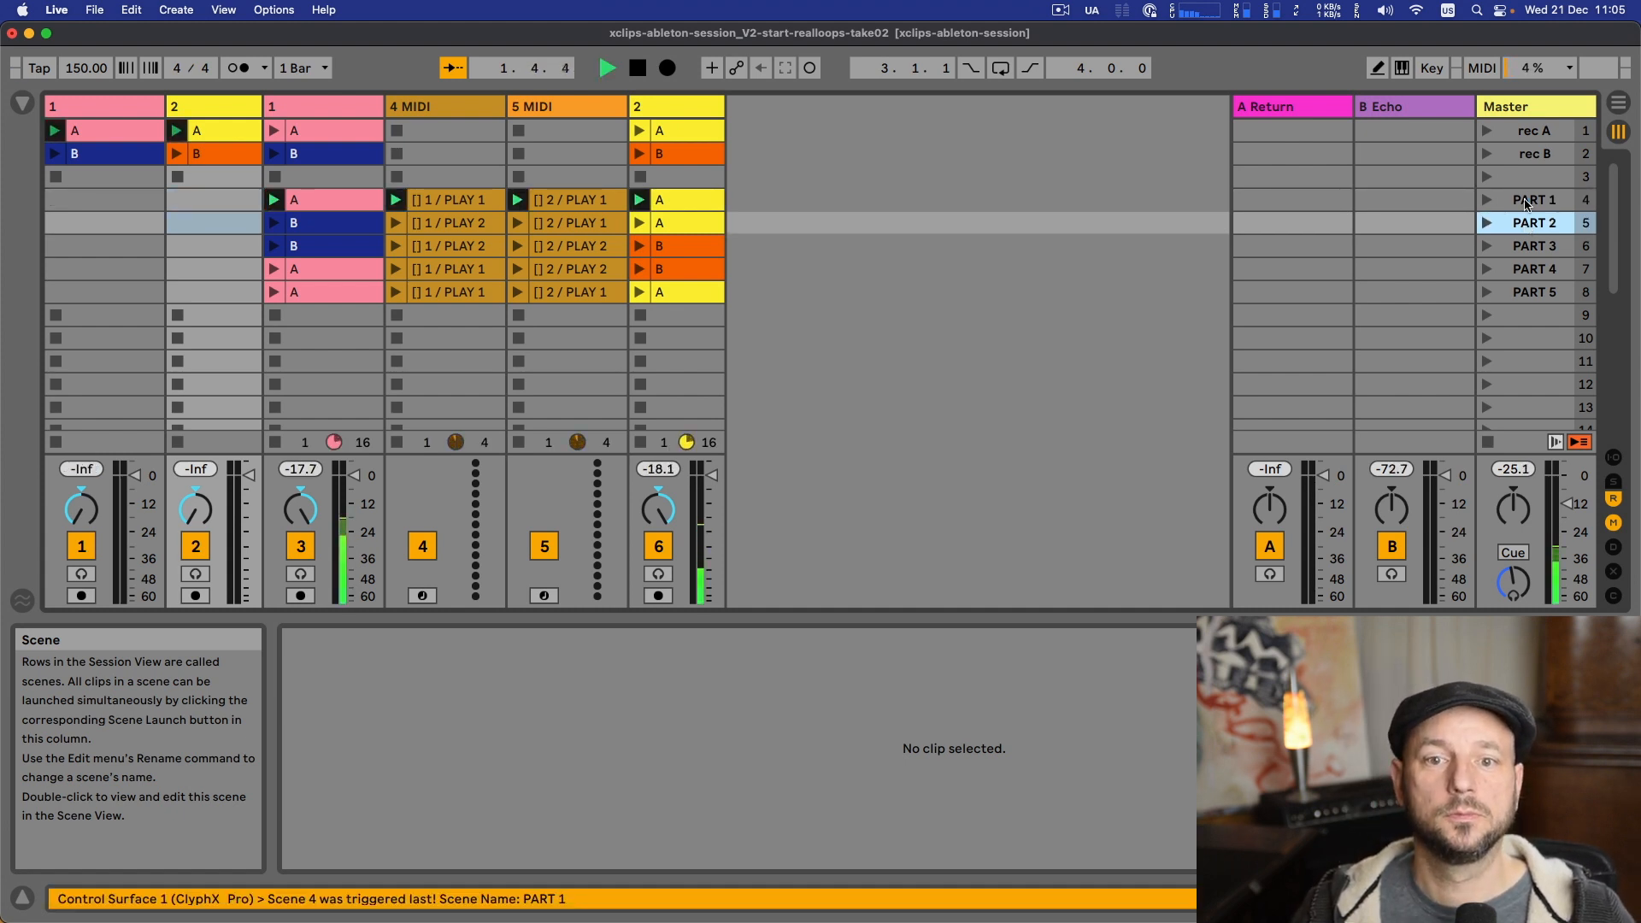
pyautogui.click(1527, 204)
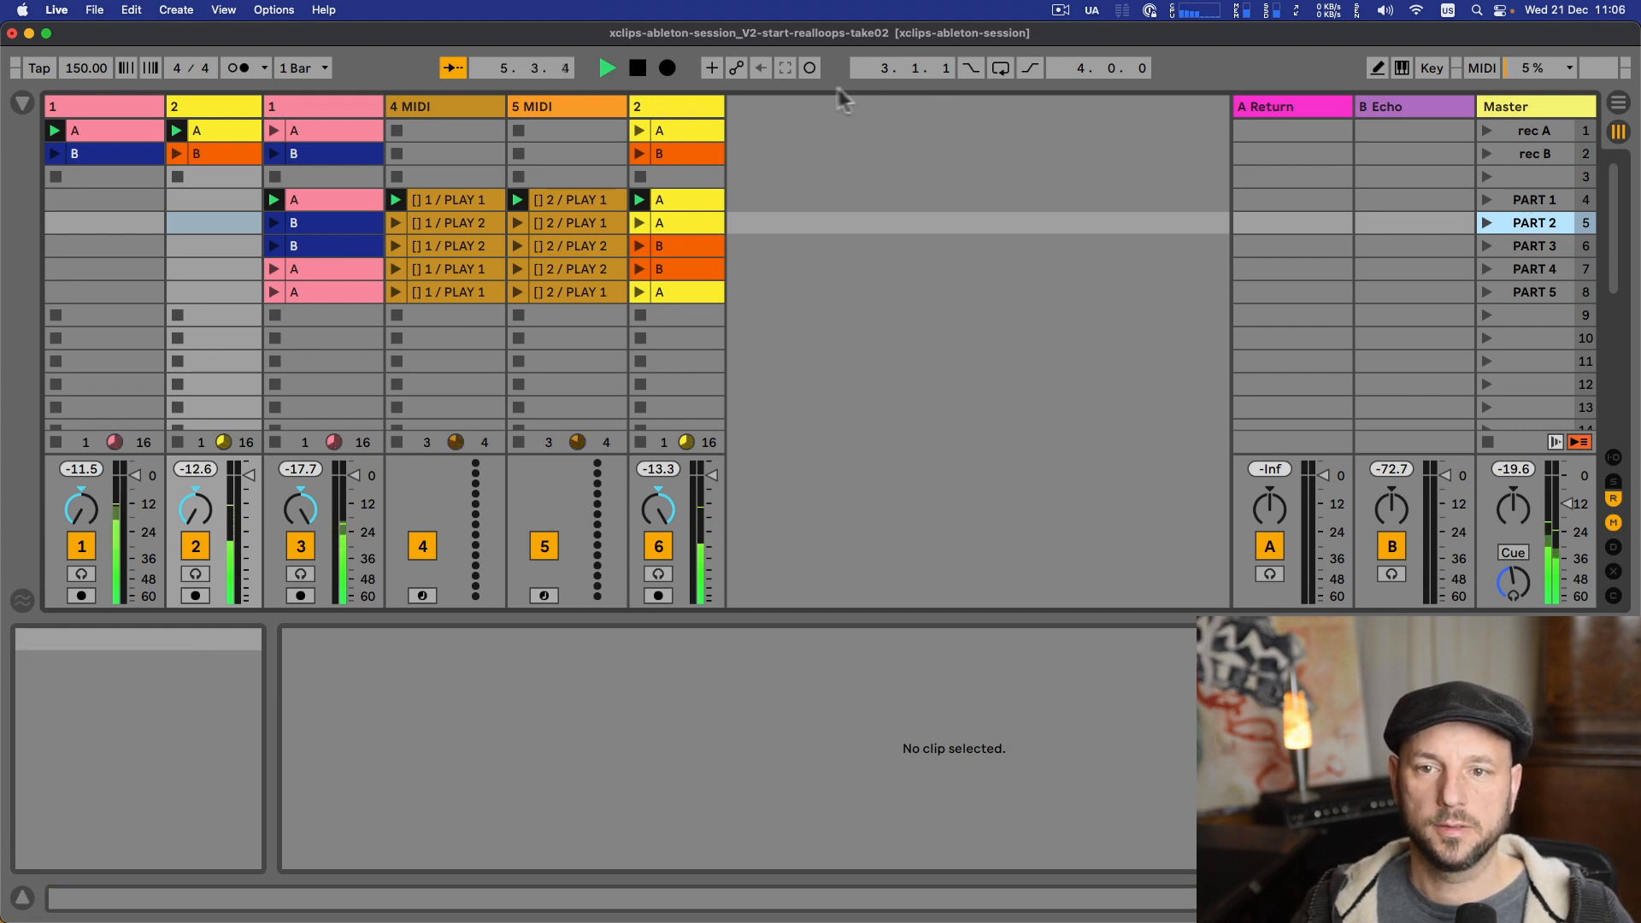
# - Move the duplicate yellow track 2 directly after the duplicate pink track 1, ahead of the MIDI tracks, and stop playback
pyautogui.moveTo(681, 112); pyautogui.dragTo(403, 113)
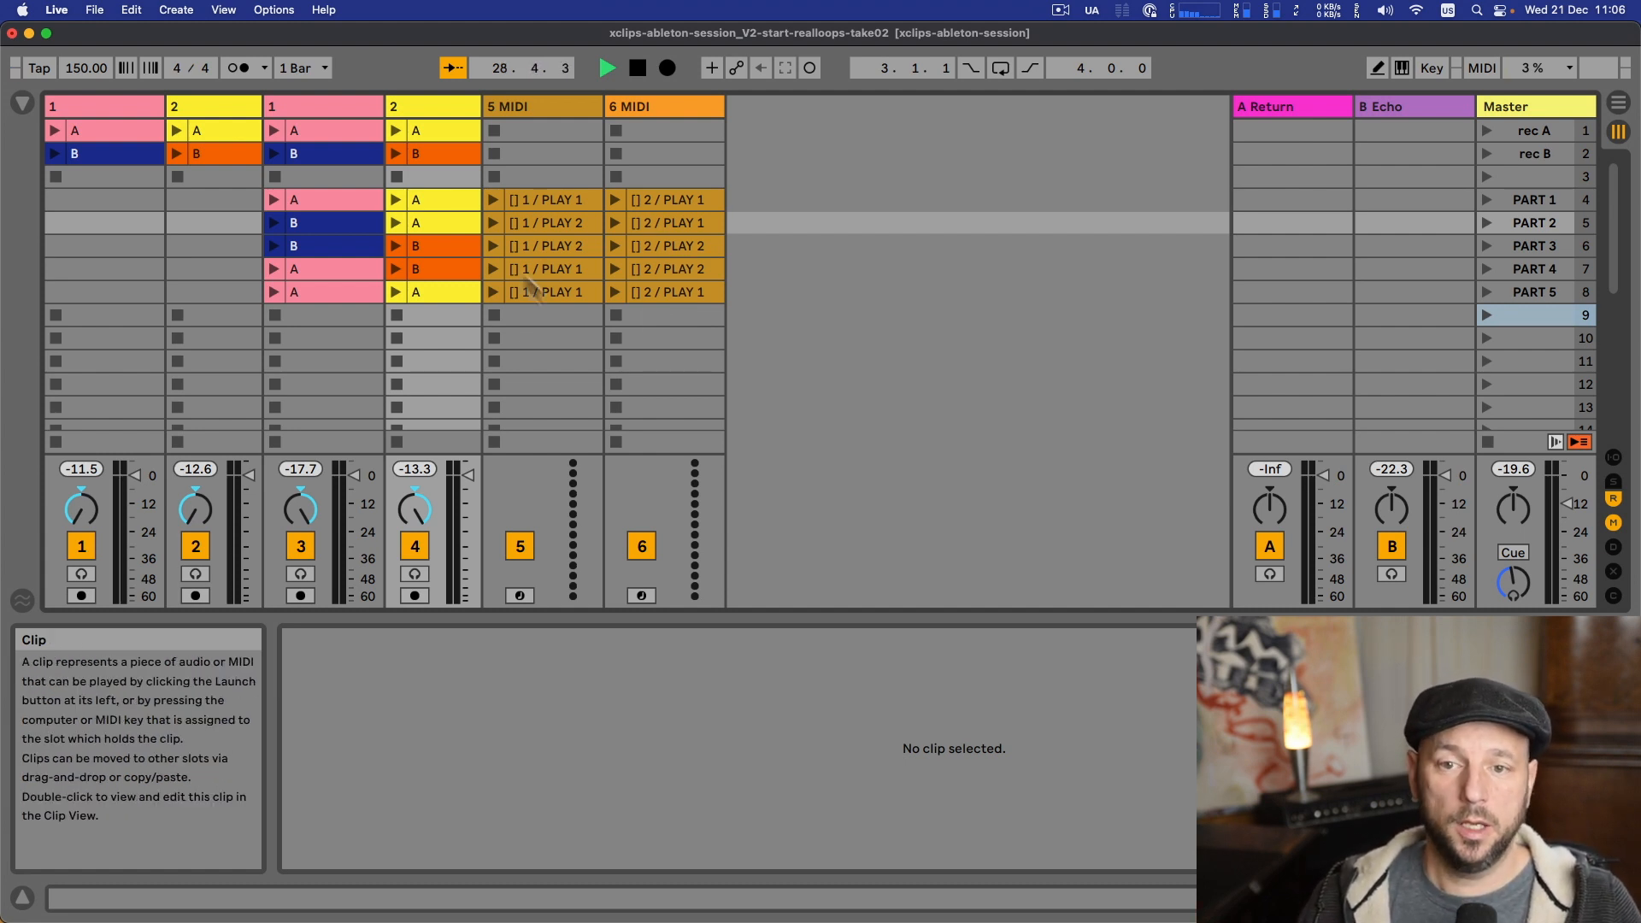
pyautogui.click(555, 222)
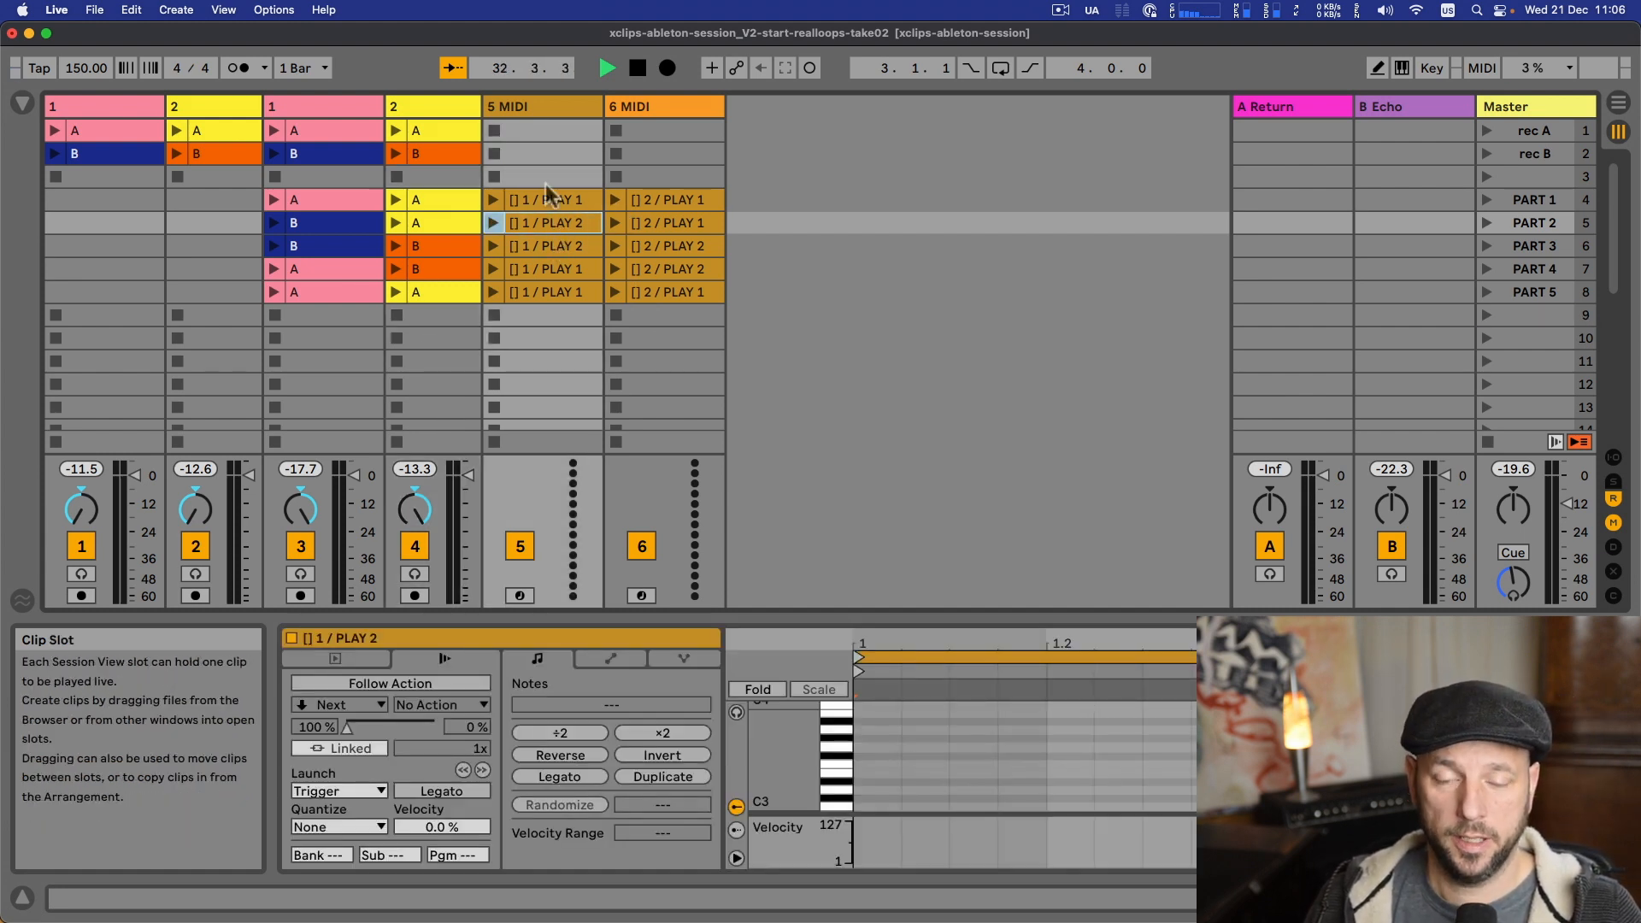
pyautogui.click(637, 67)
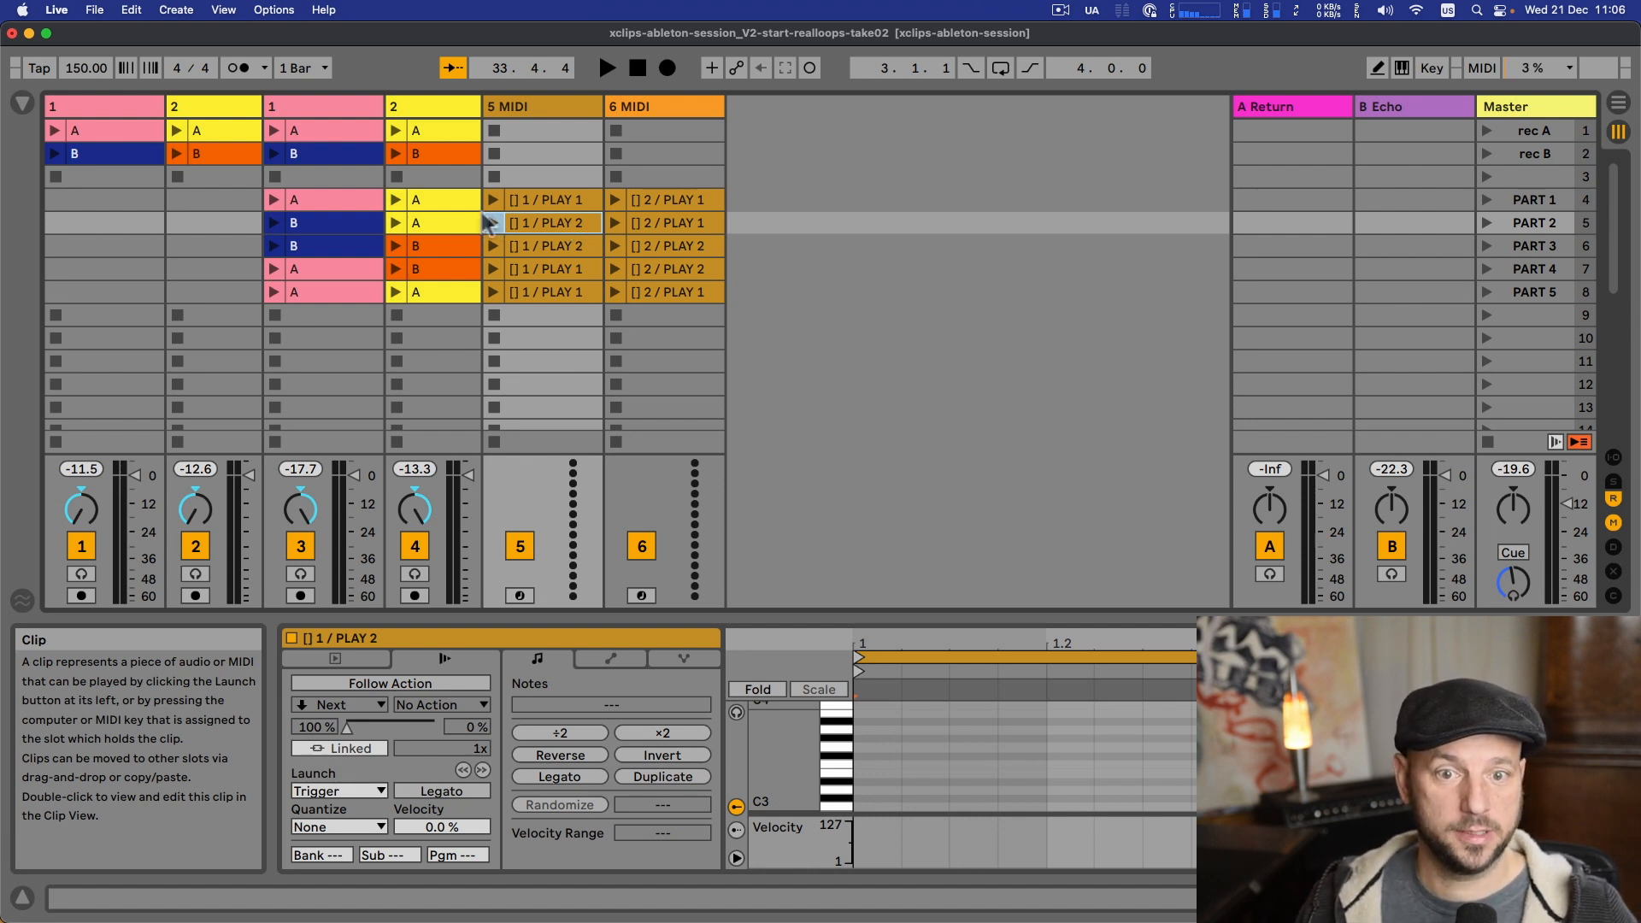
# - Move both X-Clip MIDI tracks together directly after the first two audio tracks
pyautogui.press('shift')
pyautogui.keyDown('shift'); pyautogui.click(578, 104); pyautogui.keyUp('shift')
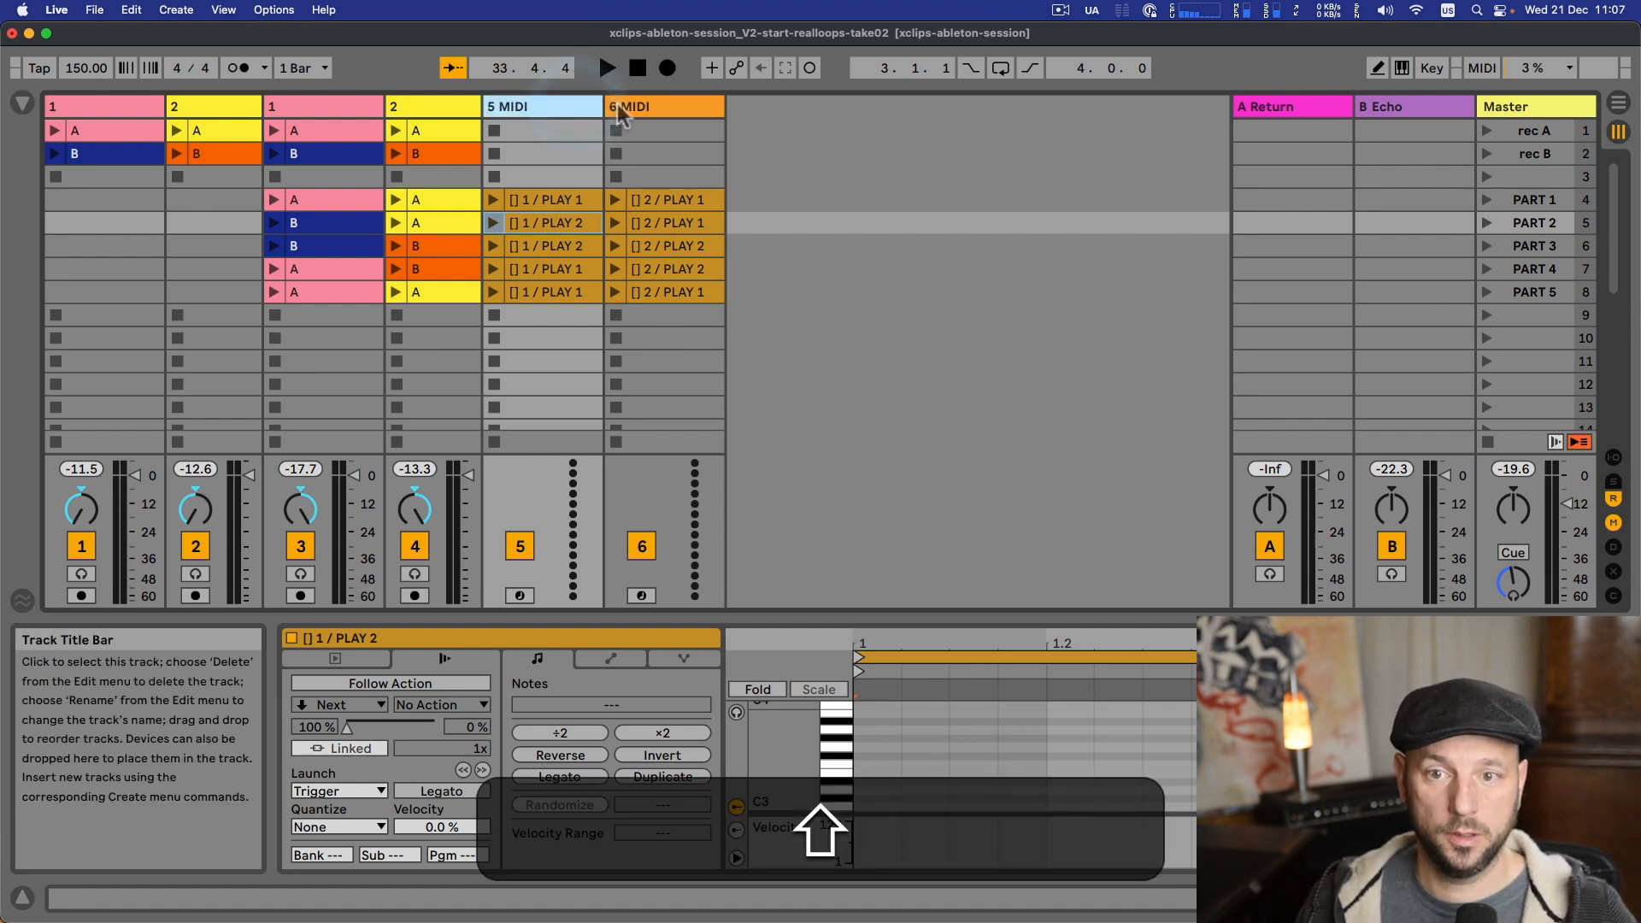
pyautogui.keyDown('shift'); pyautogui.click(617, 106); pyautogui.keyUp('shift')
pyautogui.moveTo(617, 106); pyautogui.dragTo(265, 111)
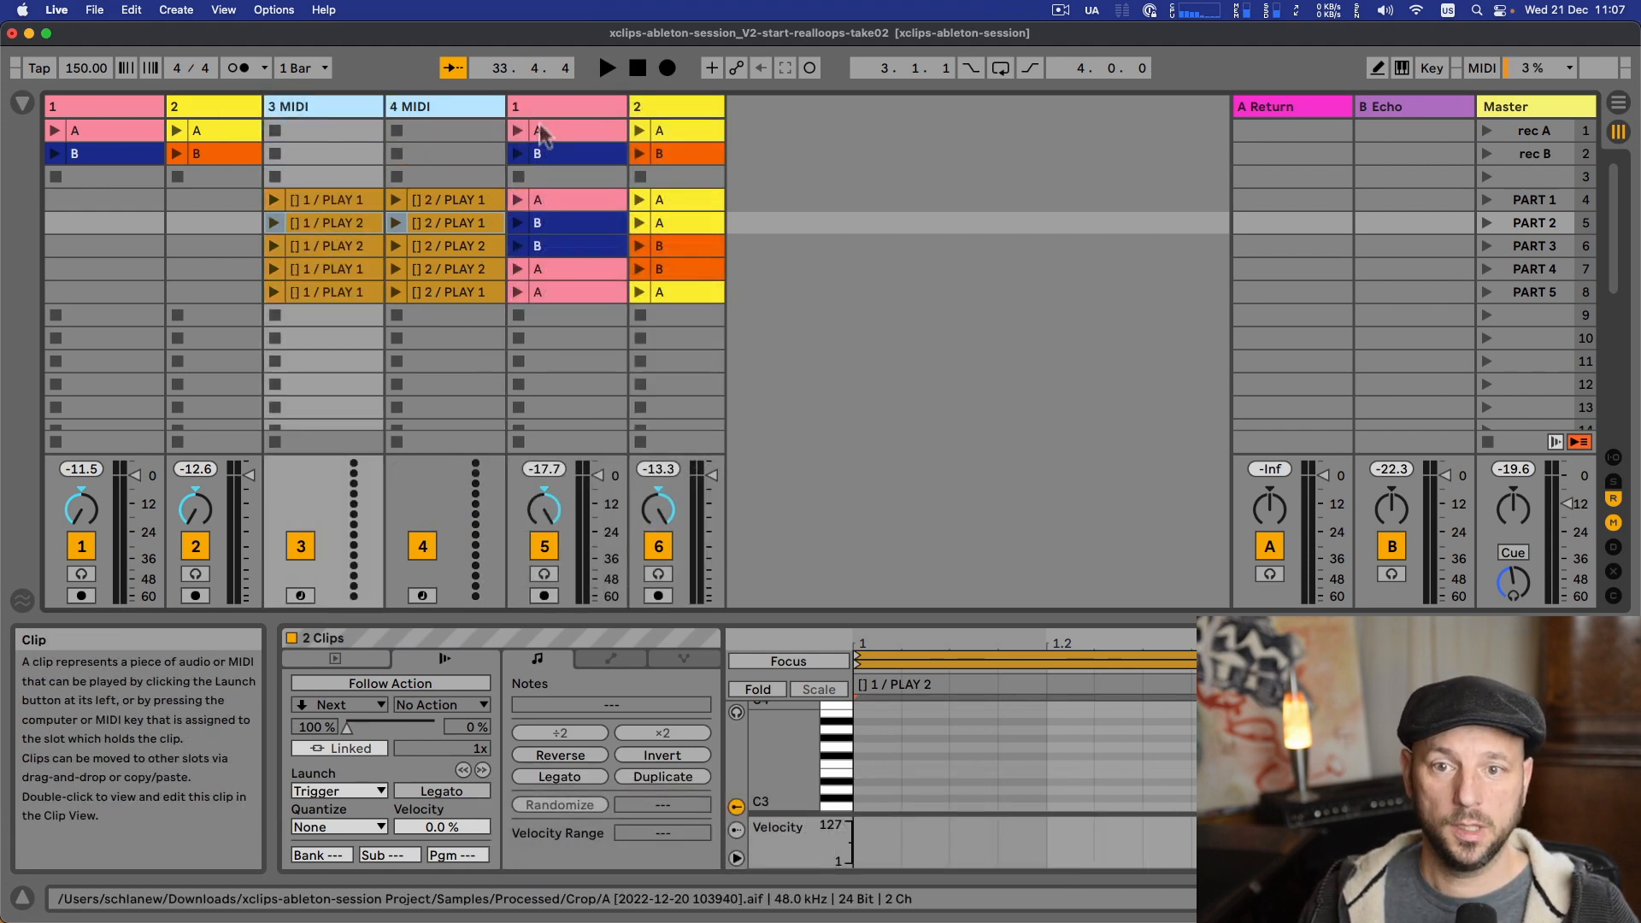
# - Delete the duplicate pink and yellow audio tracks that follow the MIDI tracks
pyautogui.click(565, 106)
pyautogui.keyDown('shift'); pyautogui.click(709, 111); pyautogui.keyUp('shift')
pyautogui.hotkey('shift', 'BackSpace')
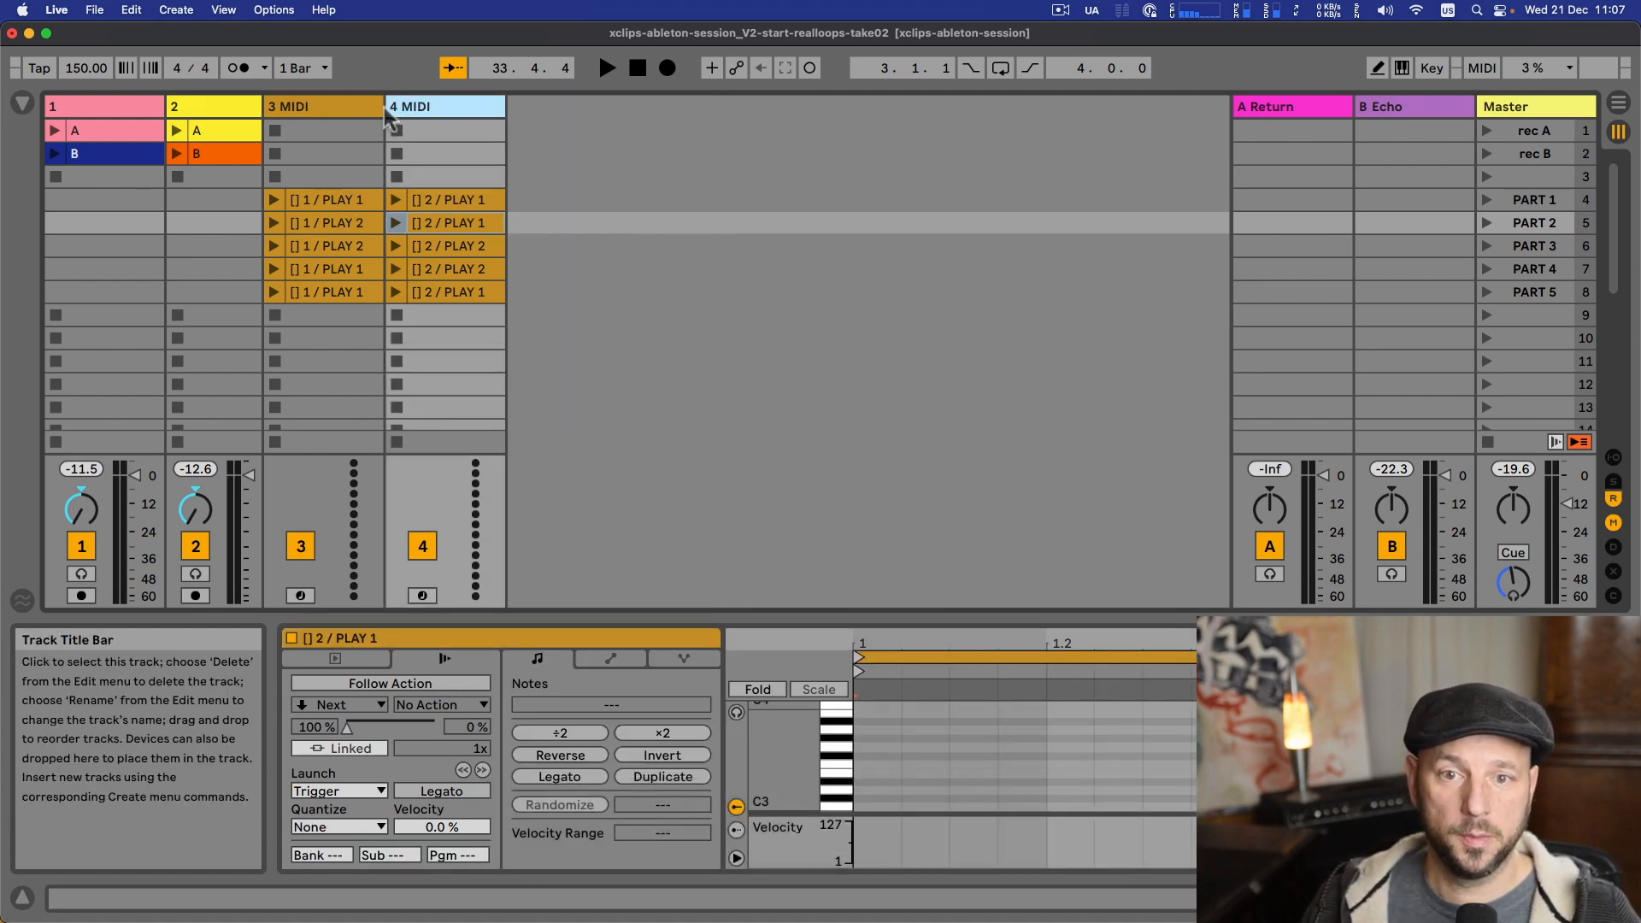
# - Widen the 3 MIDI track and rename its PART 1 X-Clip "[] 1 / PLAY 1 ; 2 / PLAY 1 ;"
pyautogui.moveTo(383, 106); pyautogui.dragTo(530, 106)
pyautogui.click(372, 197)
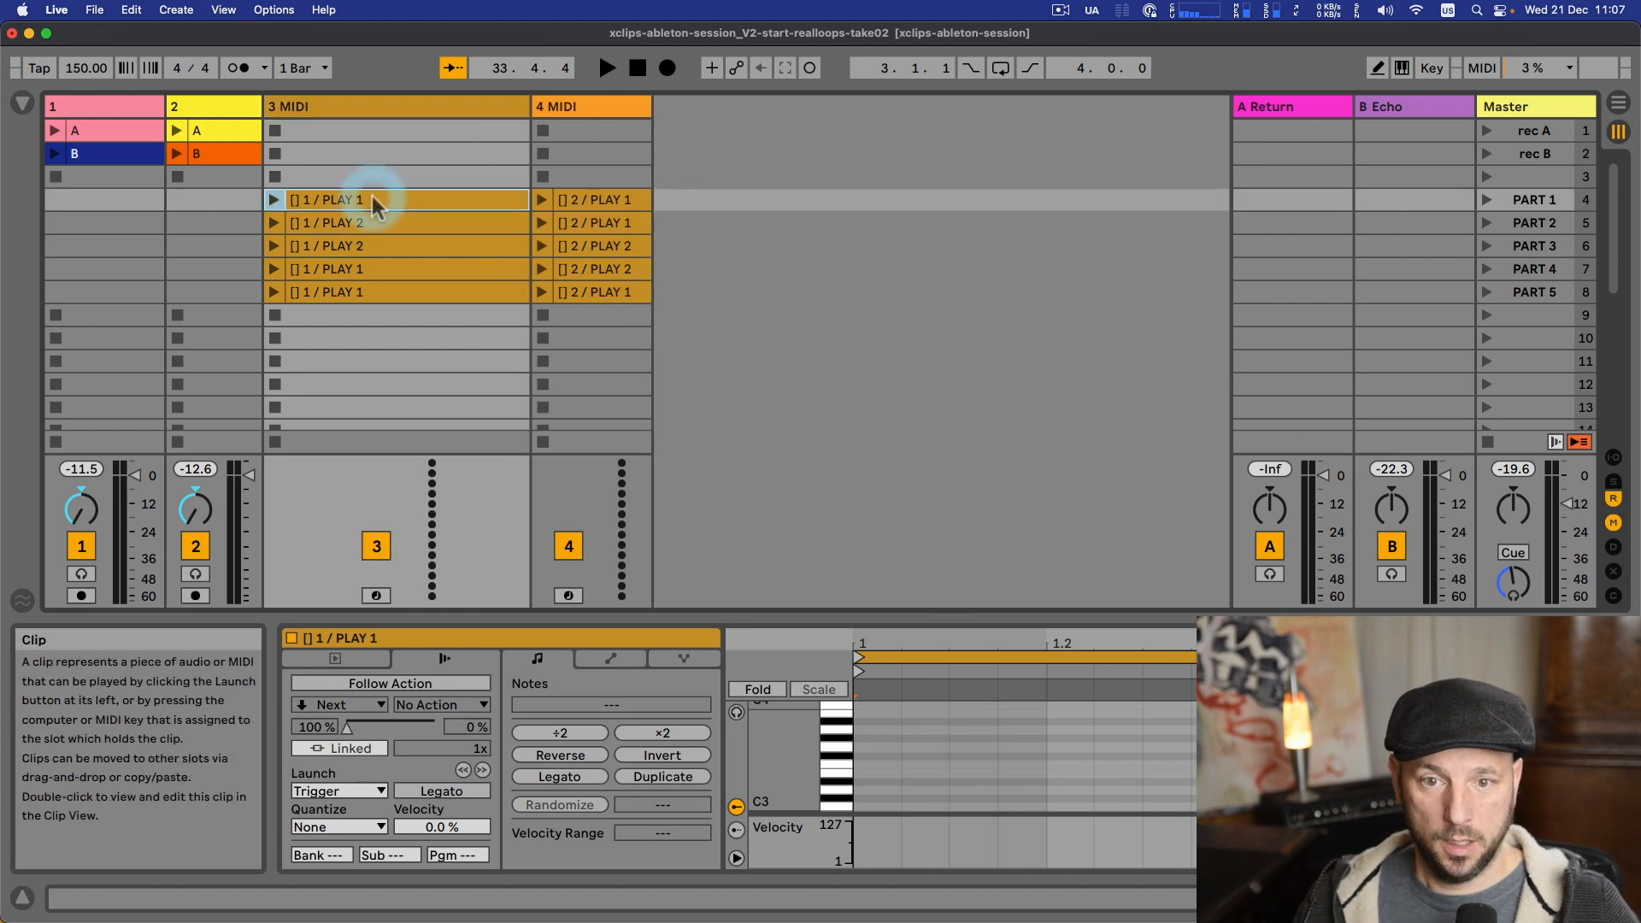
pyautogui.press('super+r')
pyautogui.press('Right')
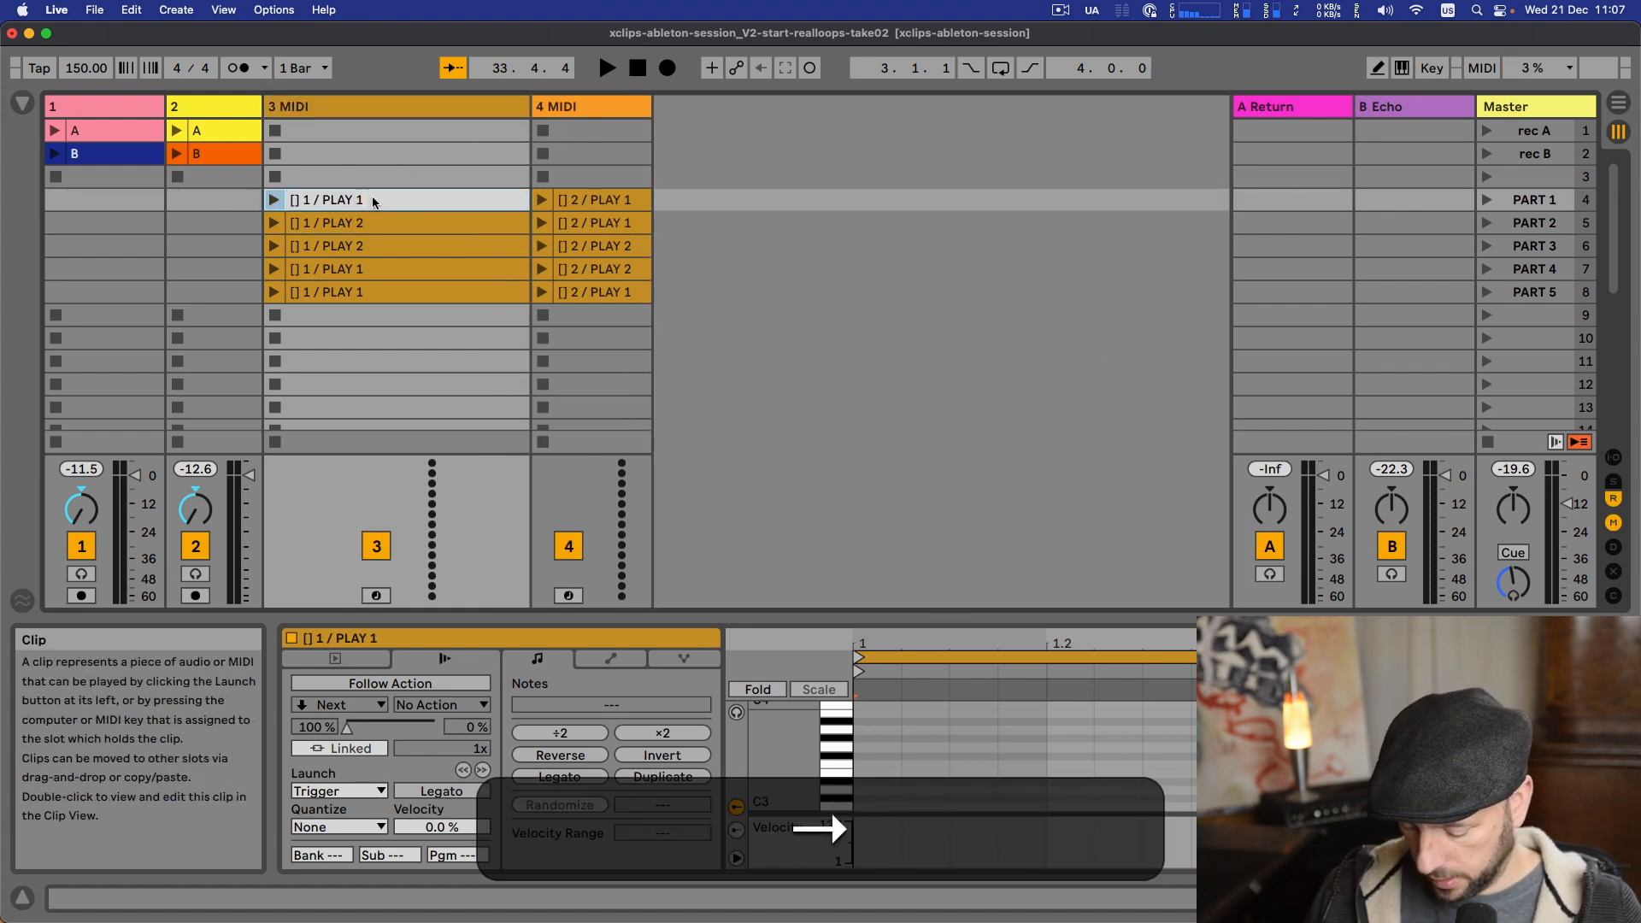
pyautogui.write(';')
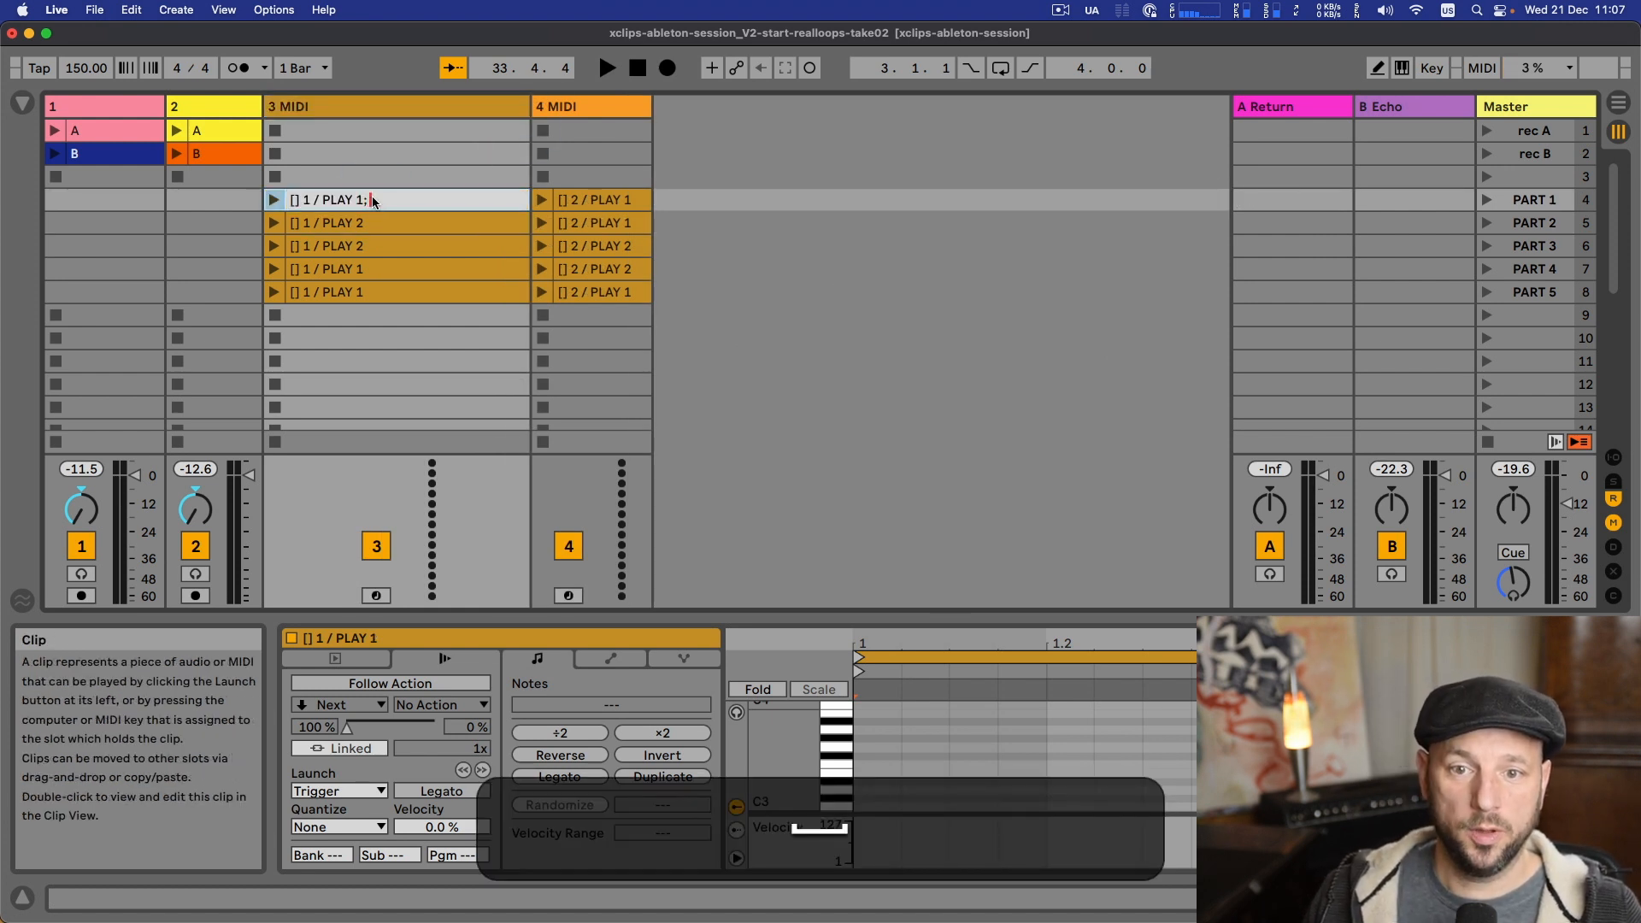
pyautogui.press('Left')
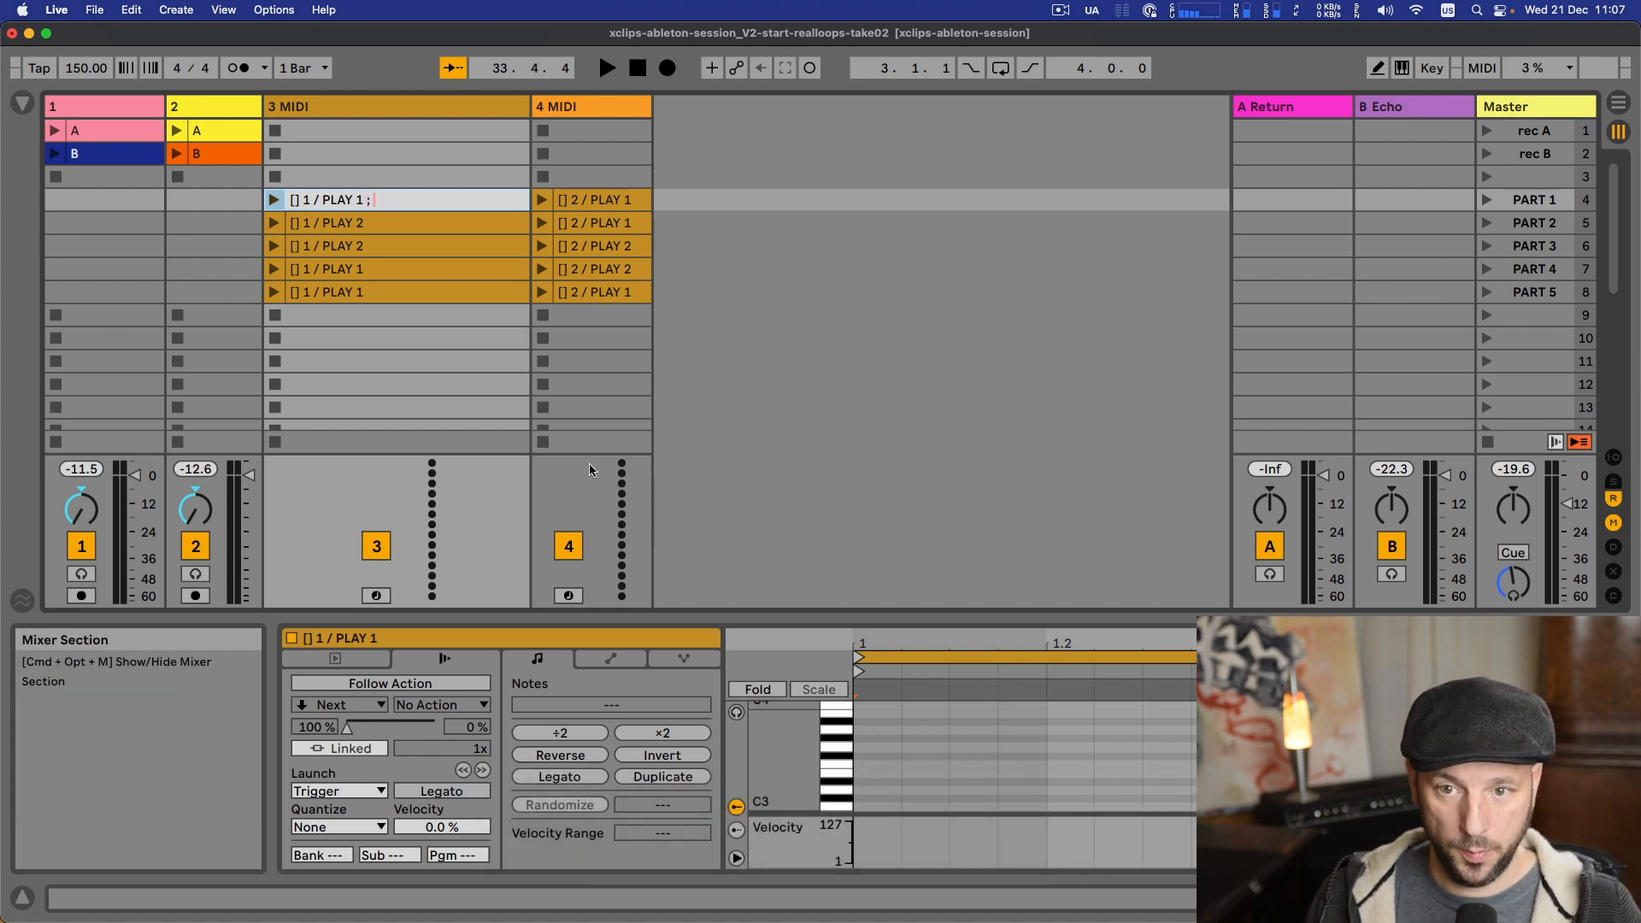
pyautogui.write('2')
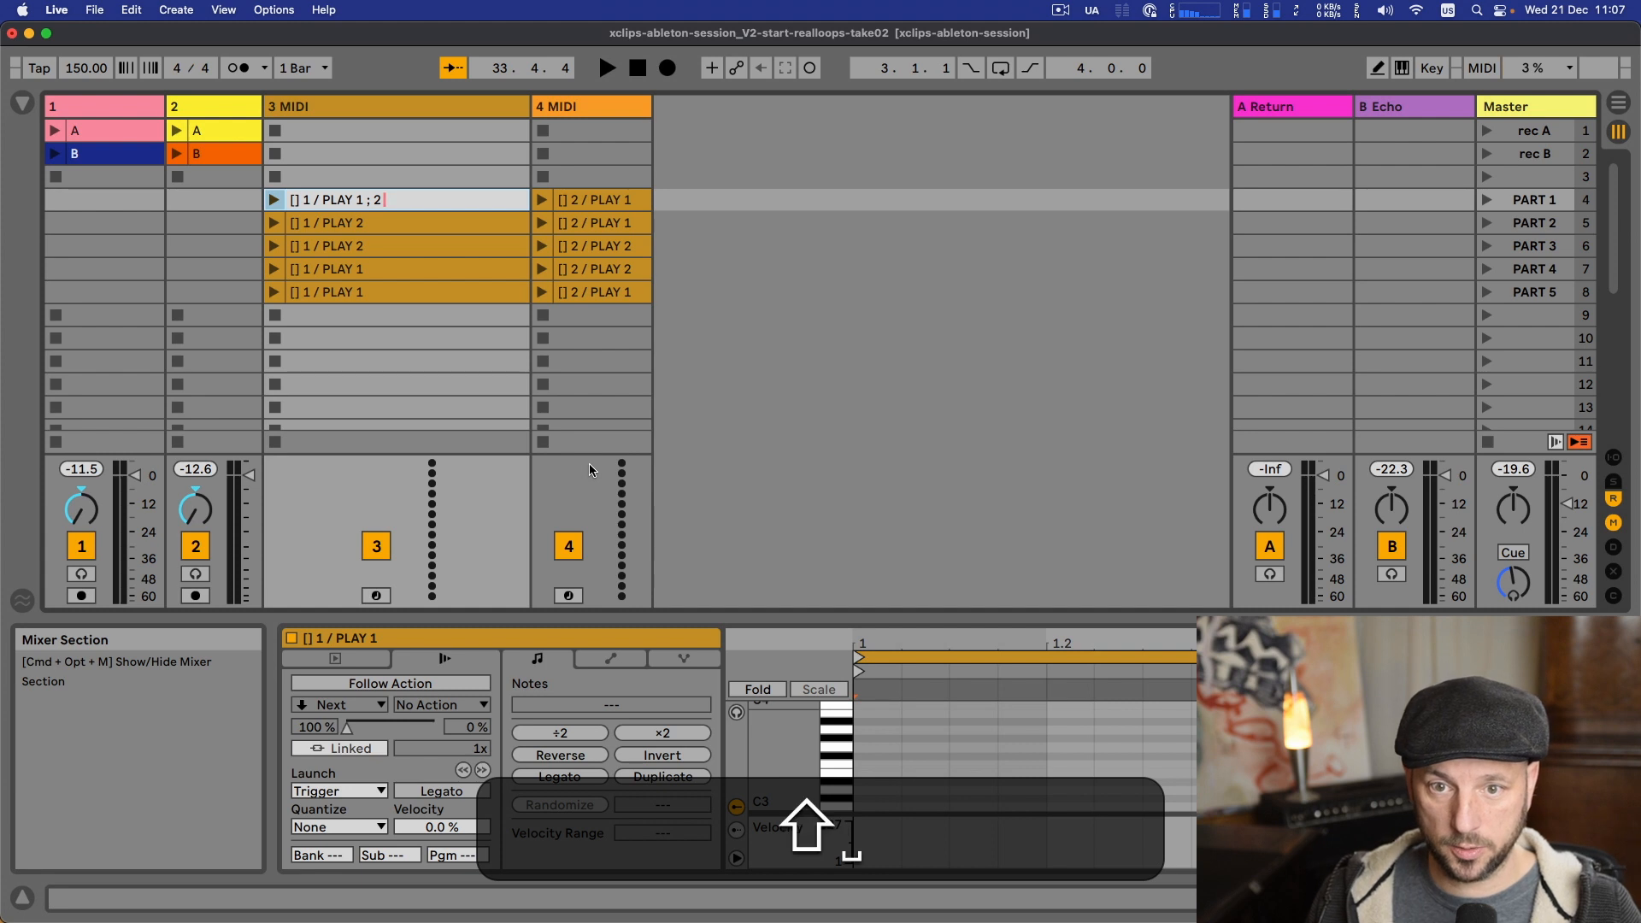
pyautogui.write(' / PLAYU')
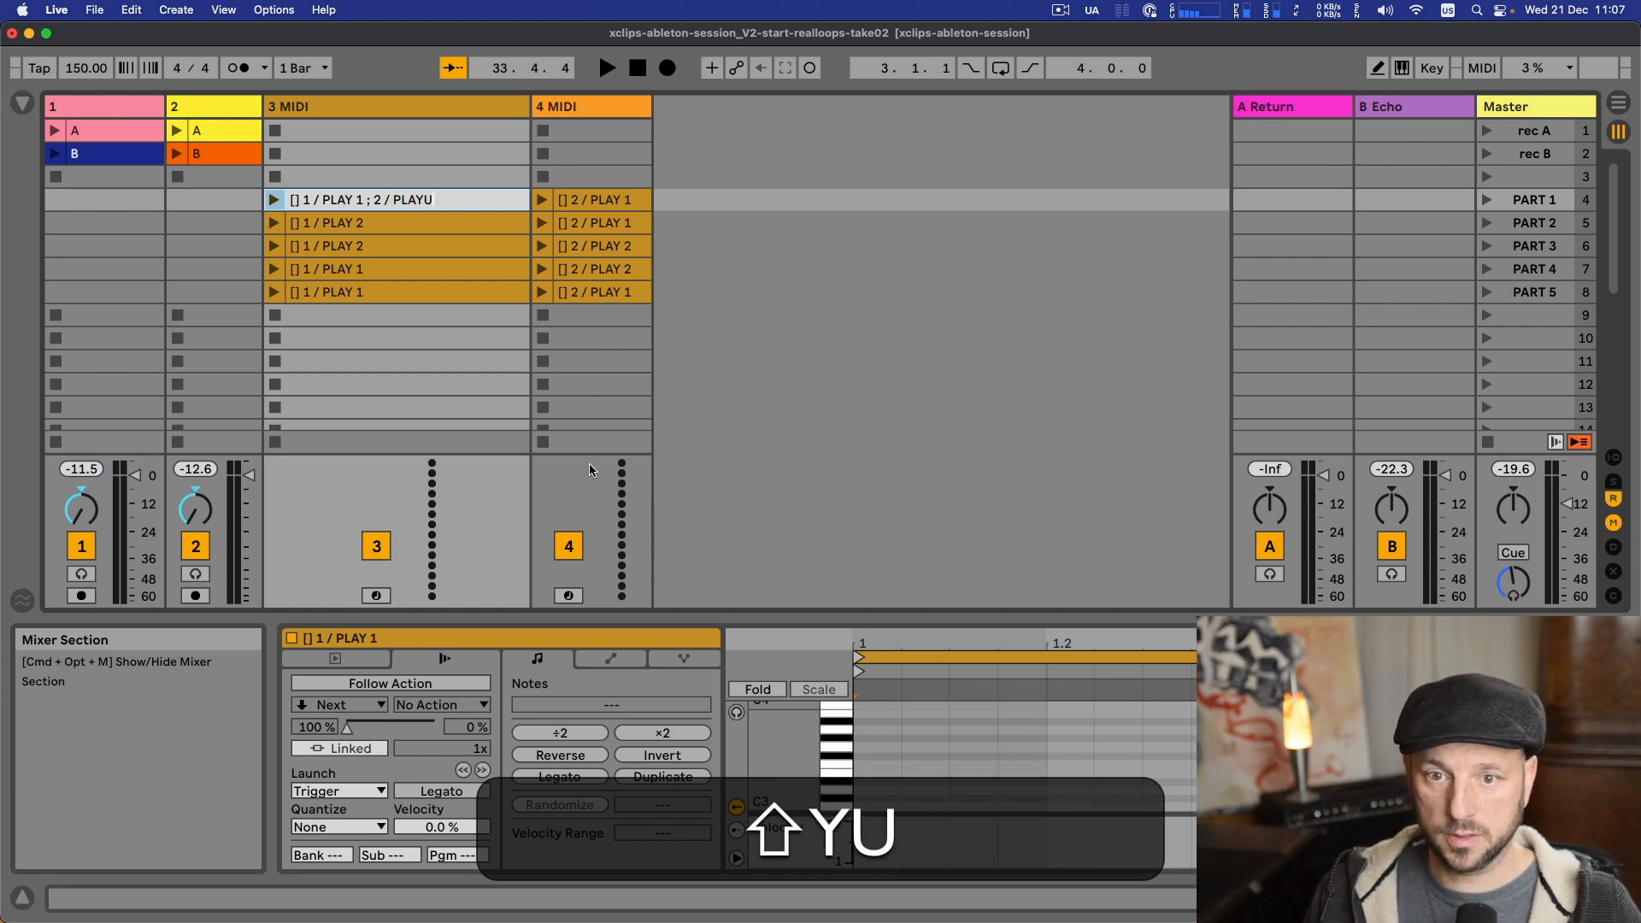
pyautogui.press('BackSpace')
pyautogui.write('1')
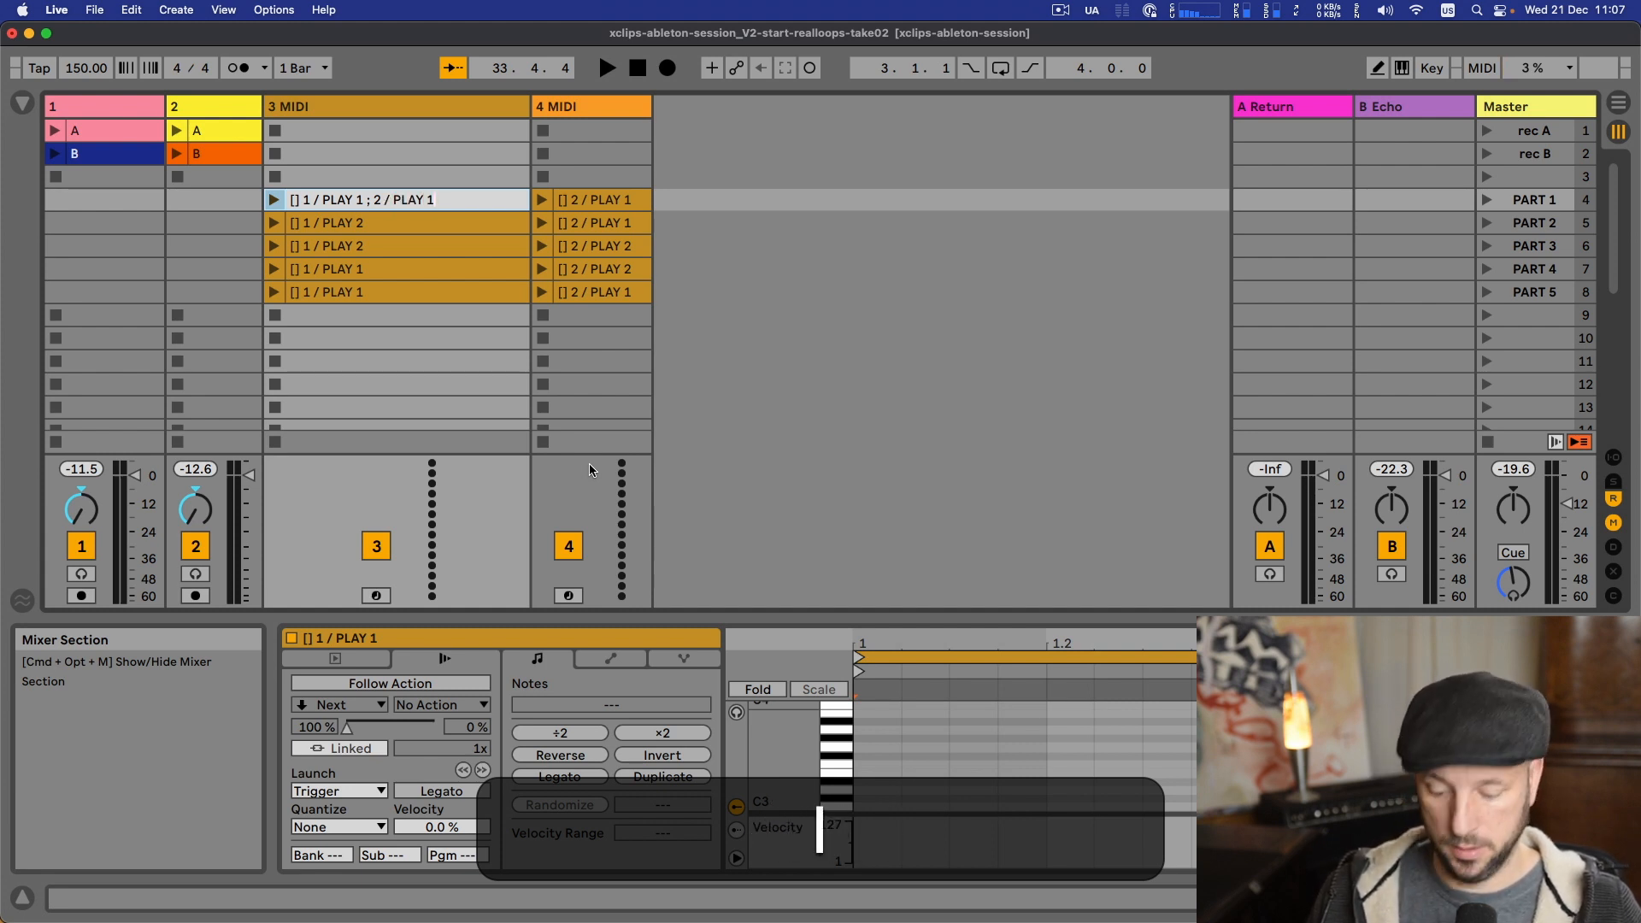
pyautogui.write(' :')
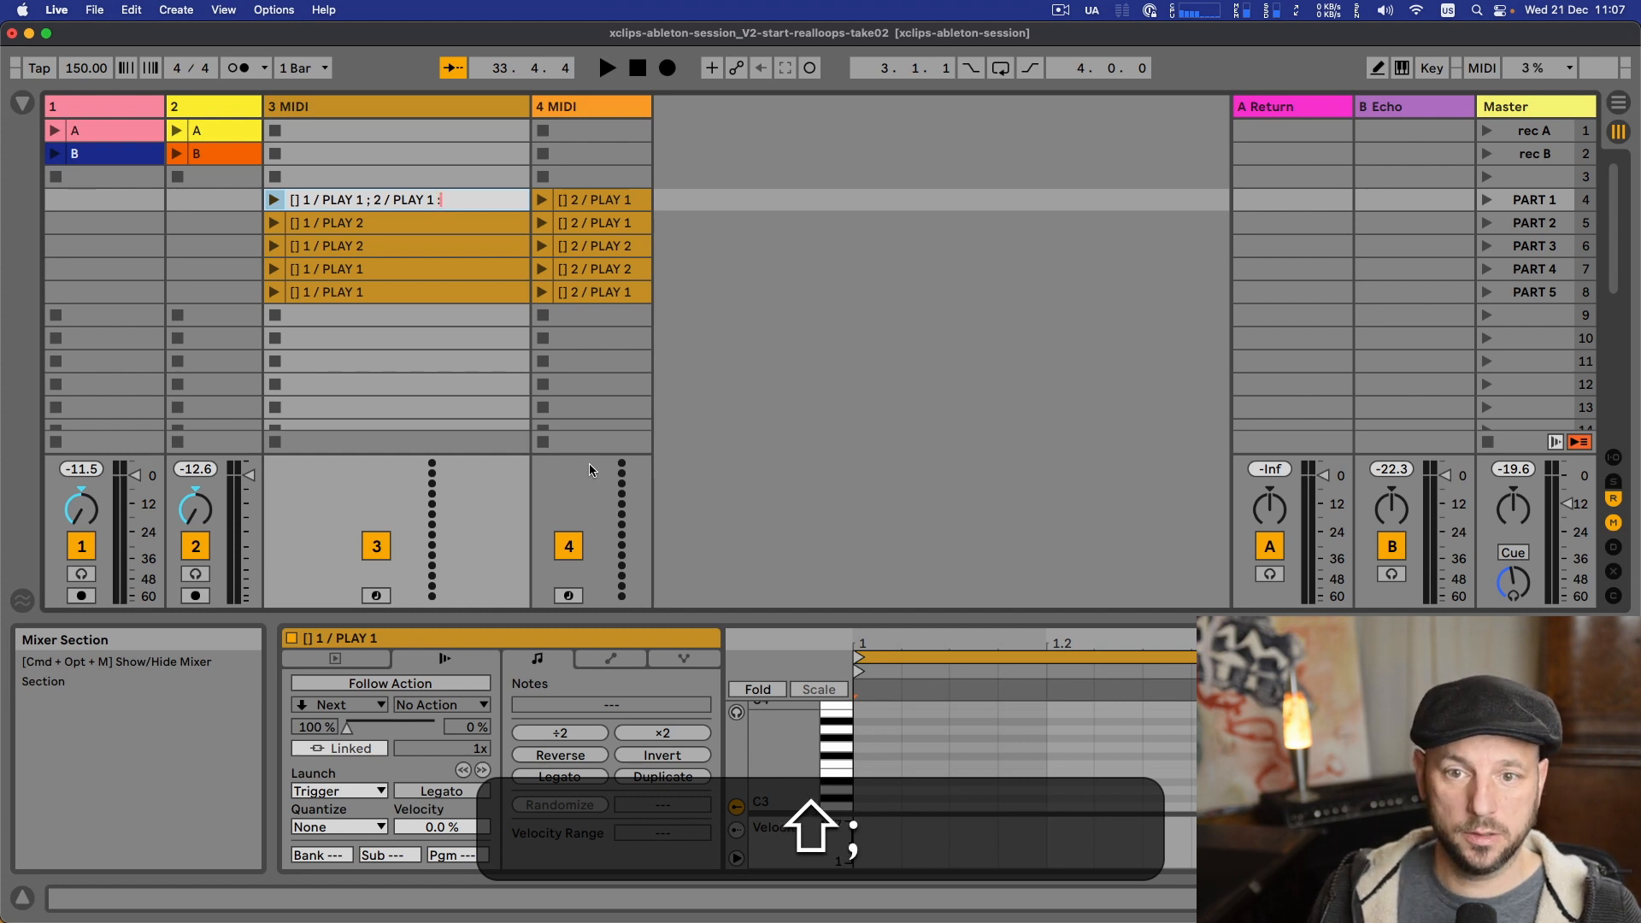
pyautogui.press('BackSpace')
pyautogui.write(';')
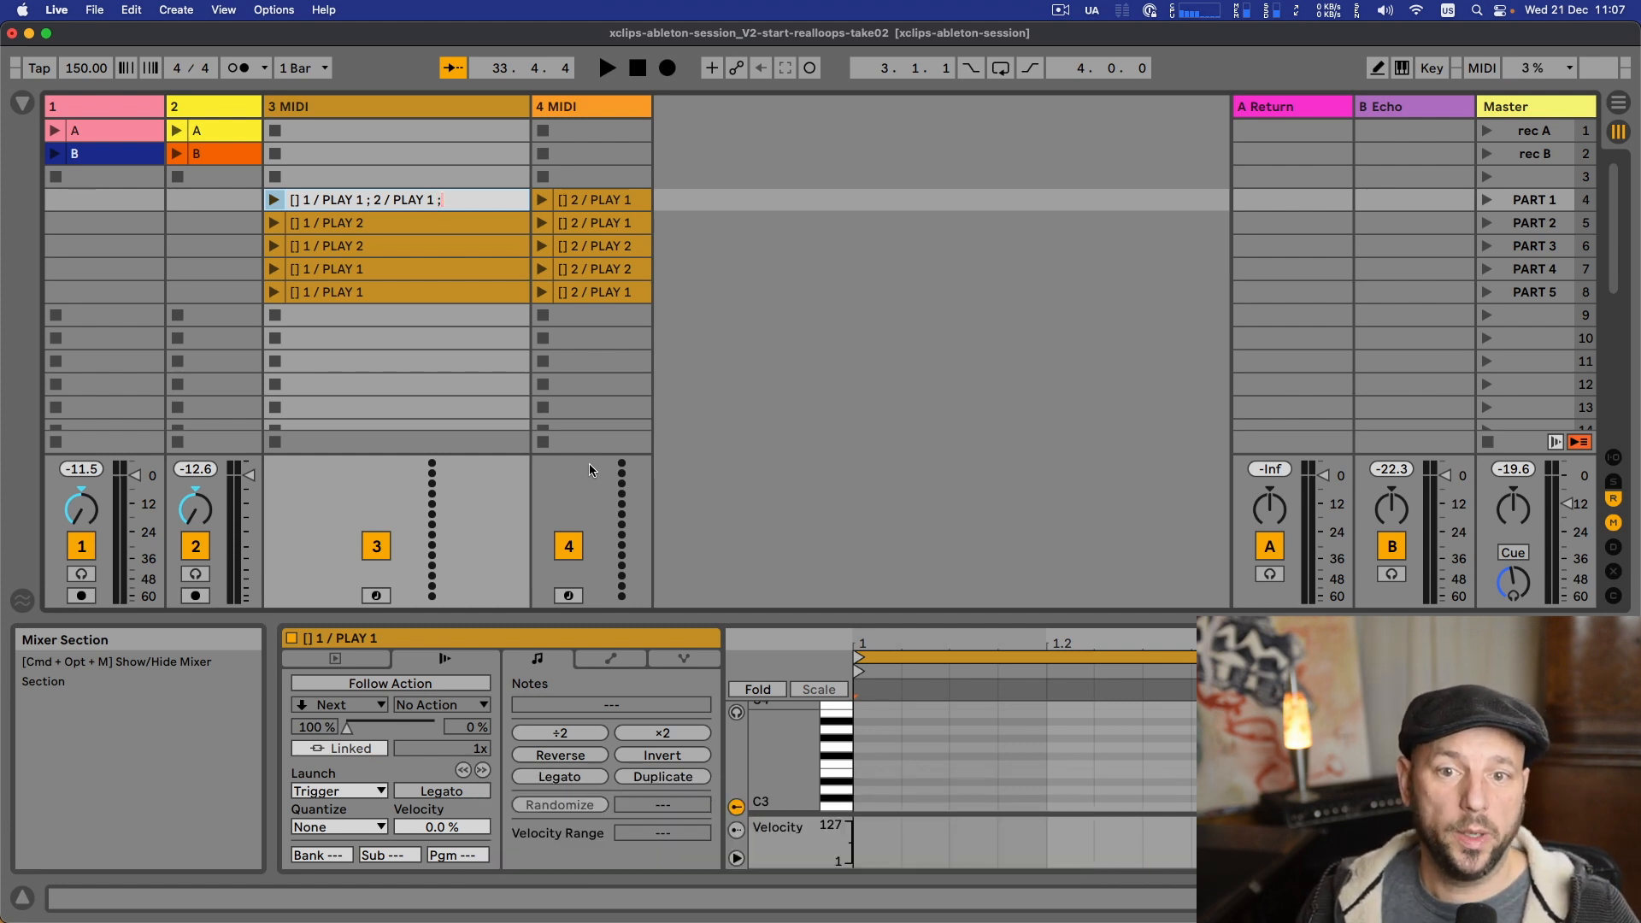
pyautogui.press('Return')
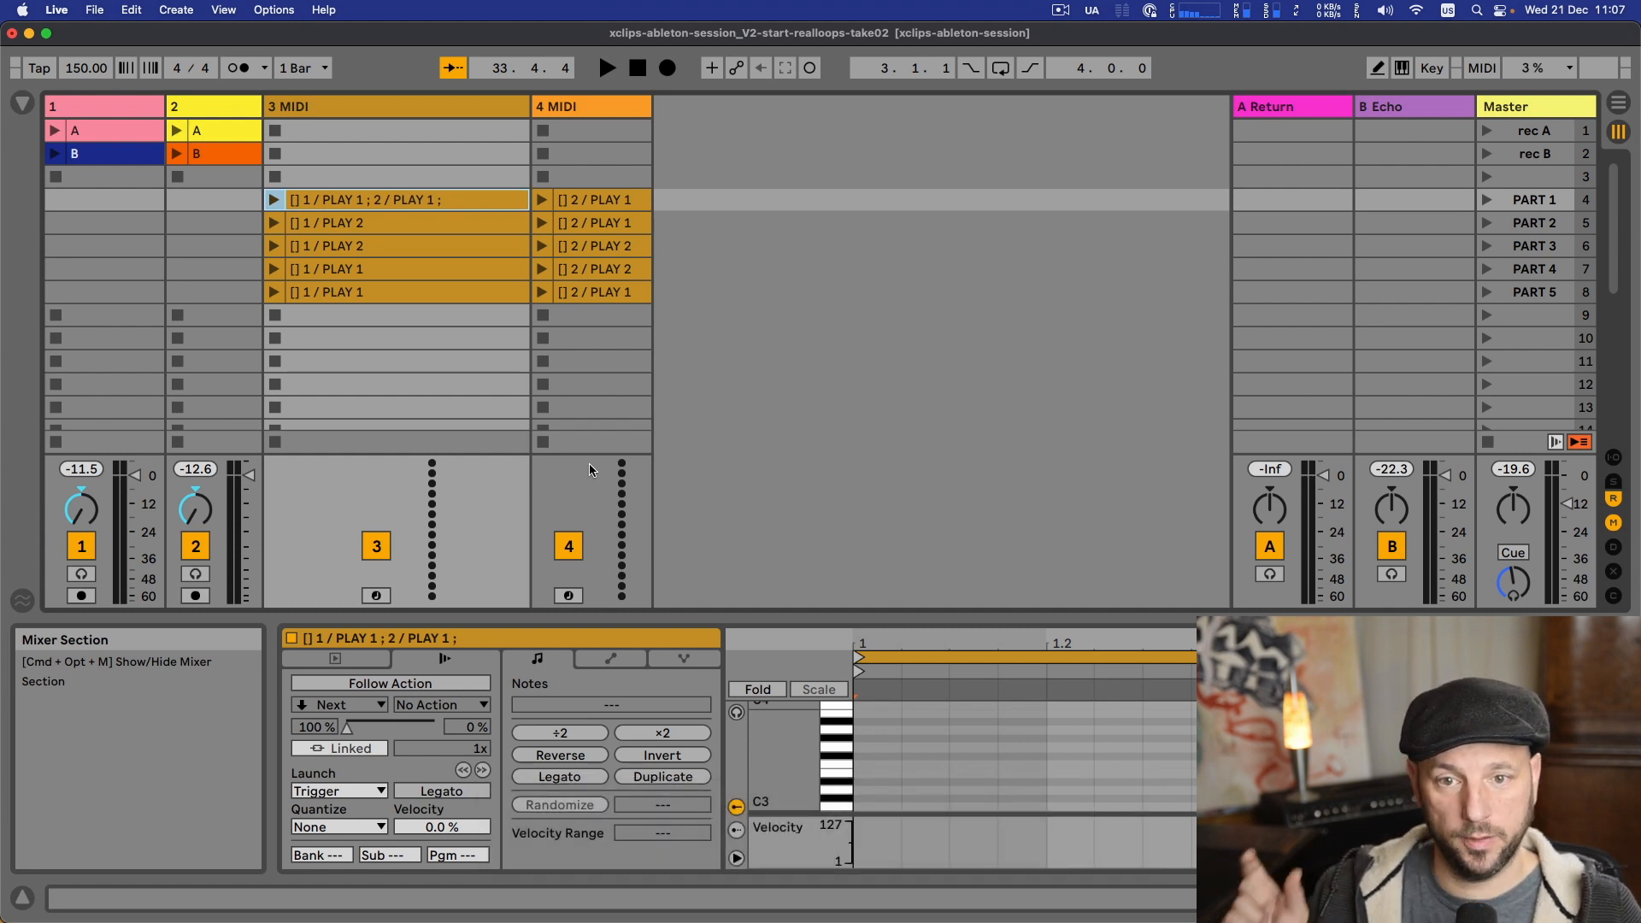
# - Rename the PART 2 X-Clip on 3 MIDI "[] 1 / PLAY 2 ; 2 / PLAY 1 ;"
pyautogui.click(436, 222)
pyautogui.press('cmd+r')
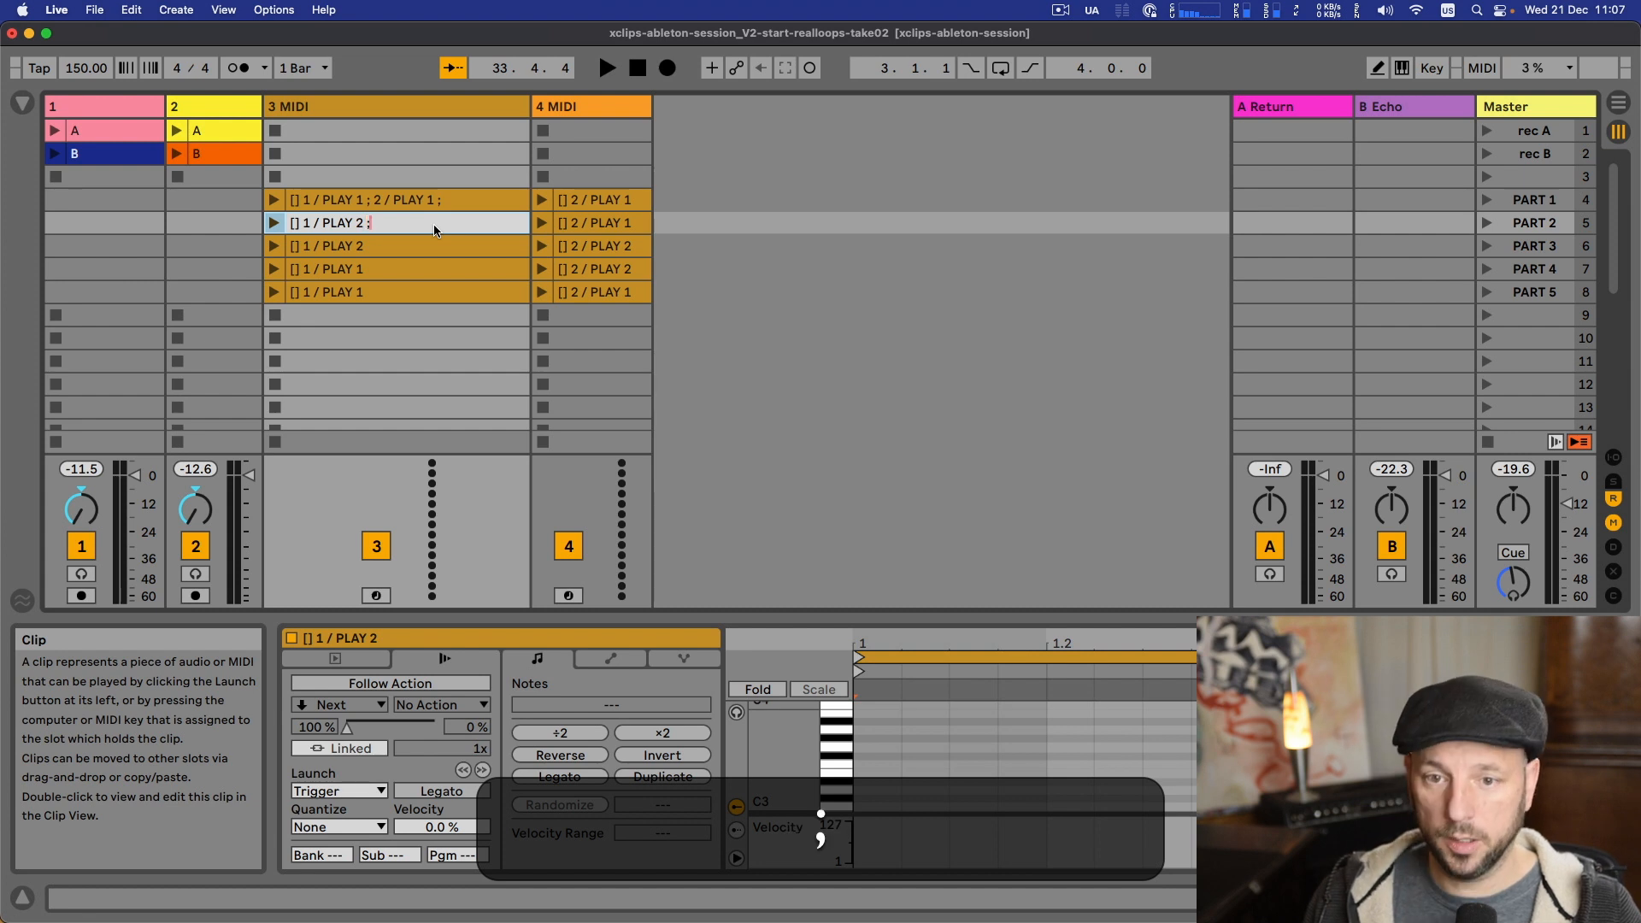
pyautogui.write('; 2 / PLA')
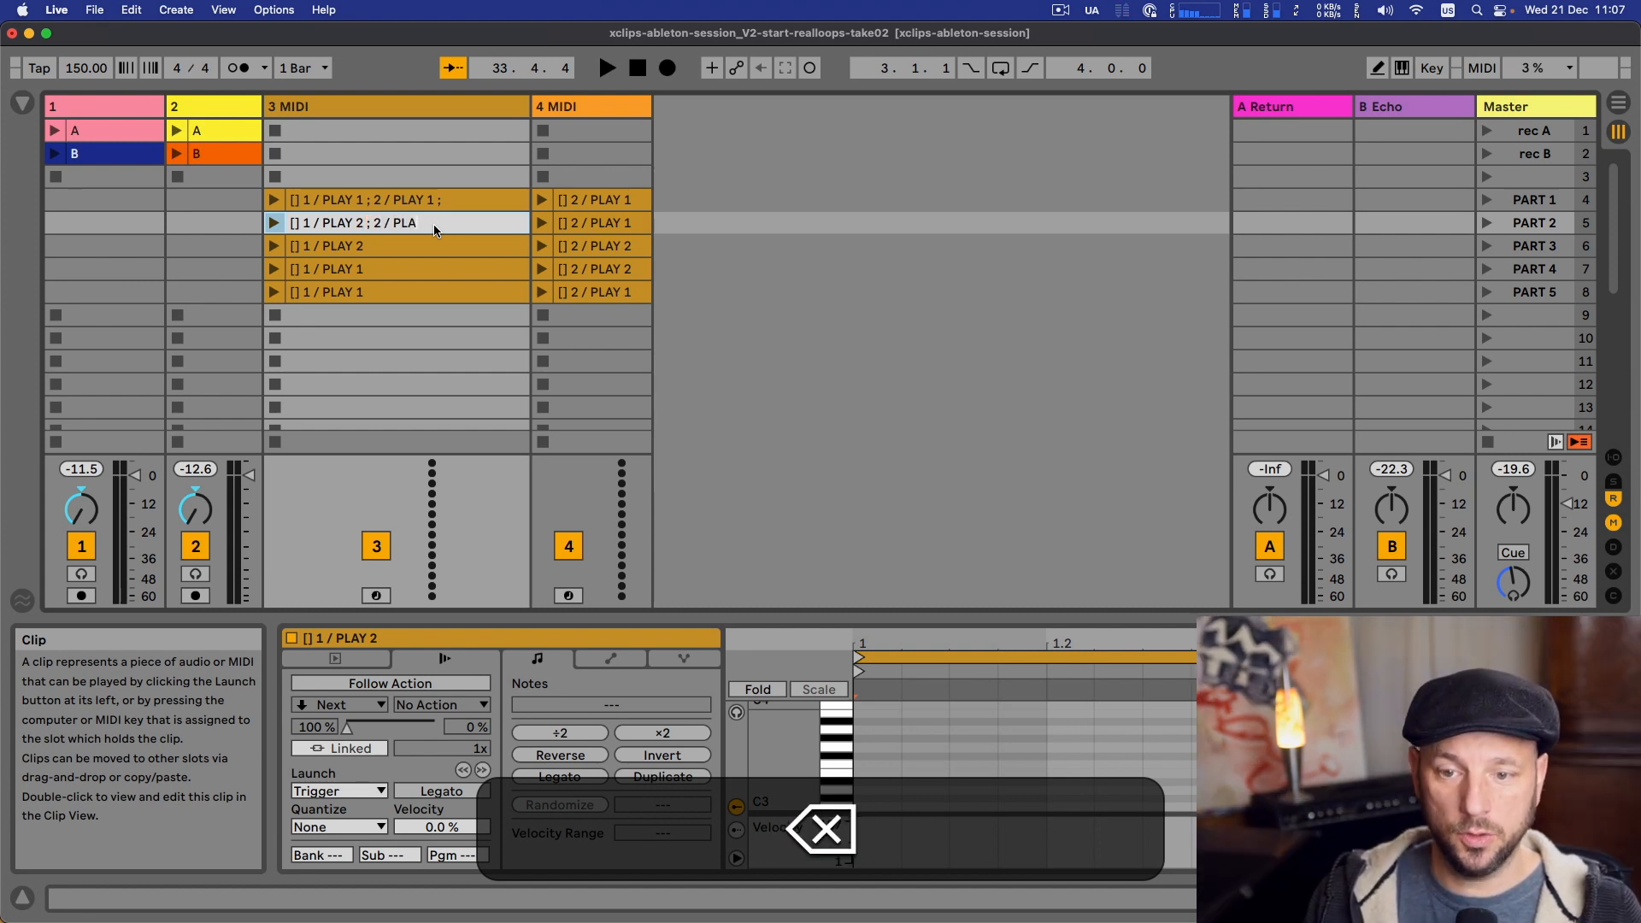
pyautogui.write('Y 1 ;')
pyautogui.press('Tab')
# - Rename 3 MIDI's PART 3 X-Clip "[] 1 / PLAY 2 ; 2 / PLAY 2 ;" and PART 4 "[] 1 / PLAY 1 ; 2 / PLAY 2 ;"
pyautogui.write(';')
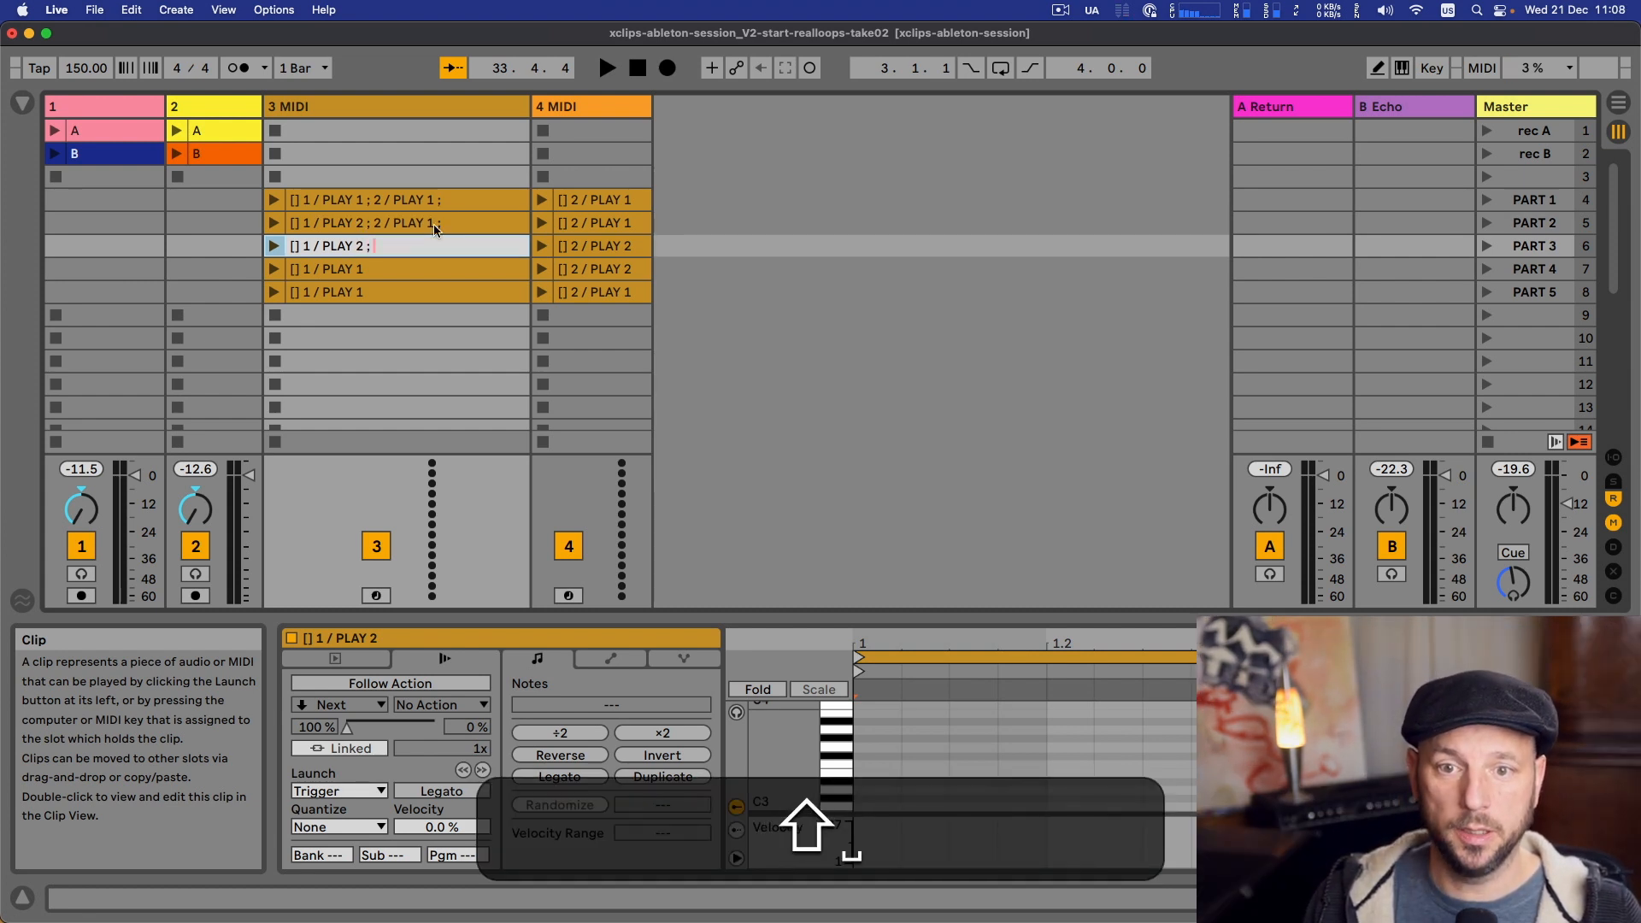
pyautogui.write(' 2 / PLAY 2 ;')
pyautogui.press('Tab')
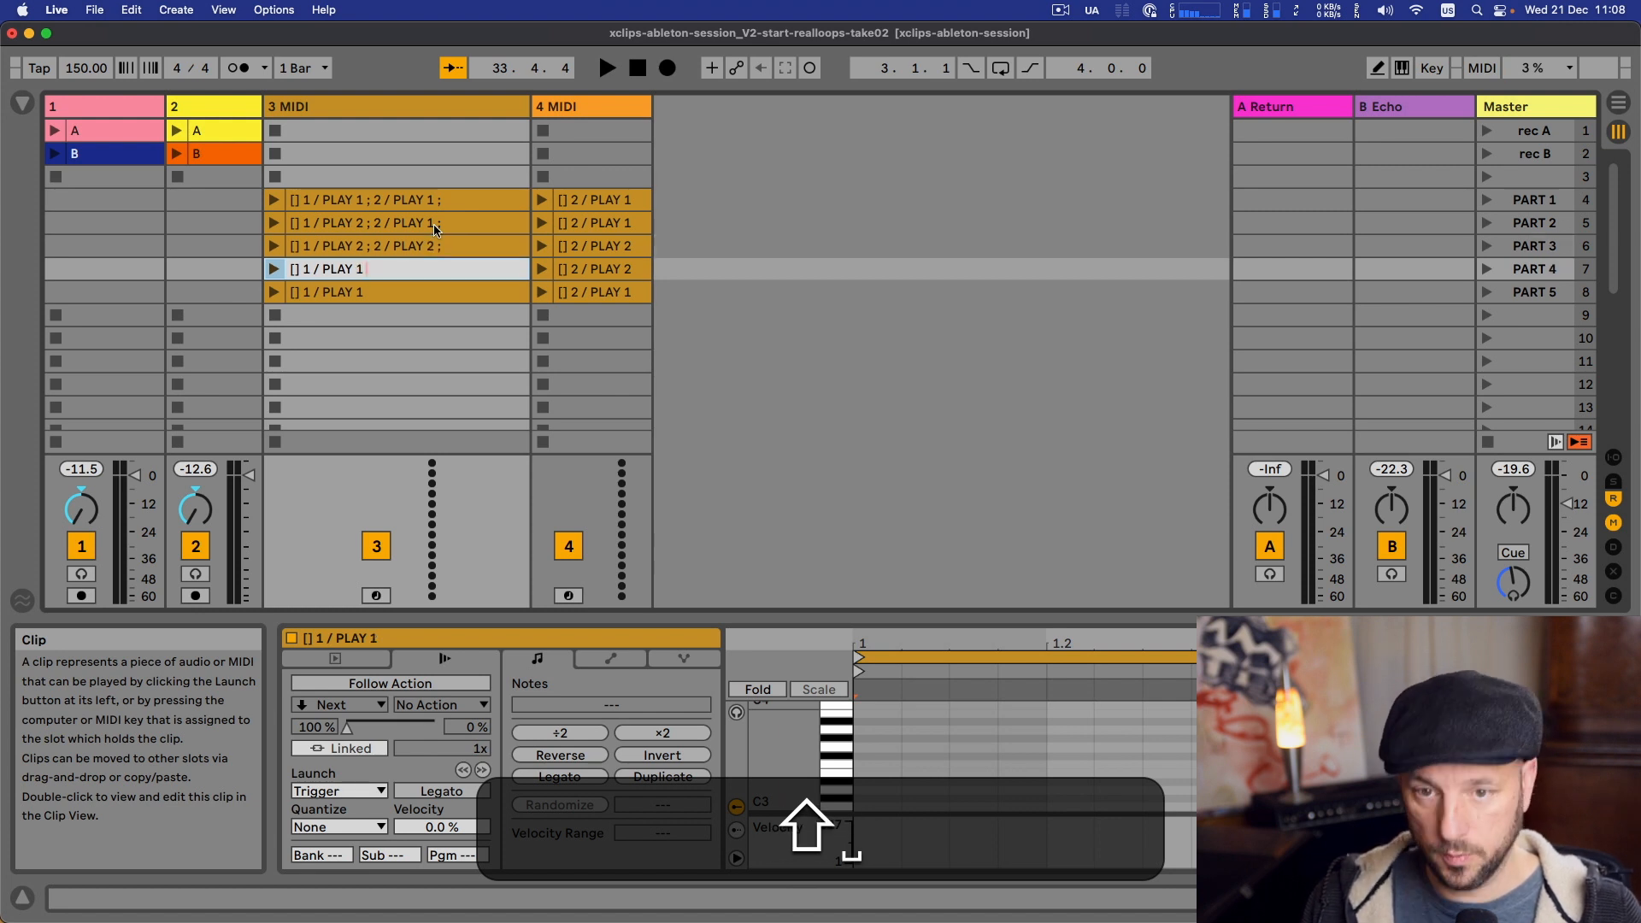
pyautogui.write('; 2 / PLAY 2 ;')
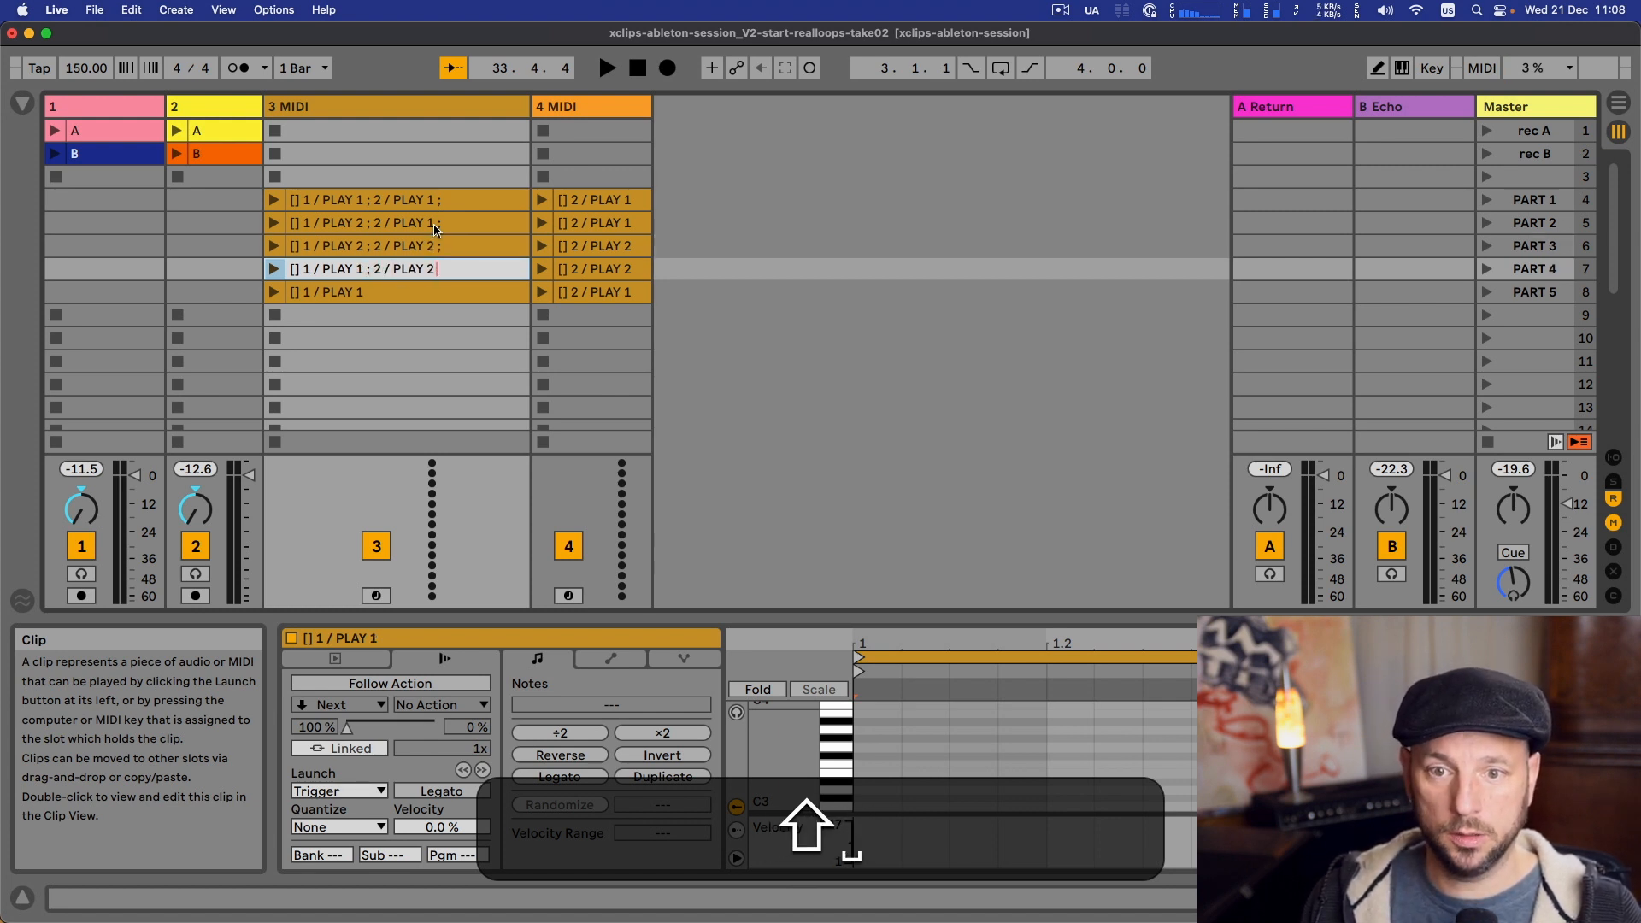
pyautogui.press('Tab')
# - Rename the PART 5 X-Clip on 3 MIDI "[] 1 / PLAY 1 ; 2 / PLAY 2 ;"
pyautogui.write('; 2 / PLAY 2;')
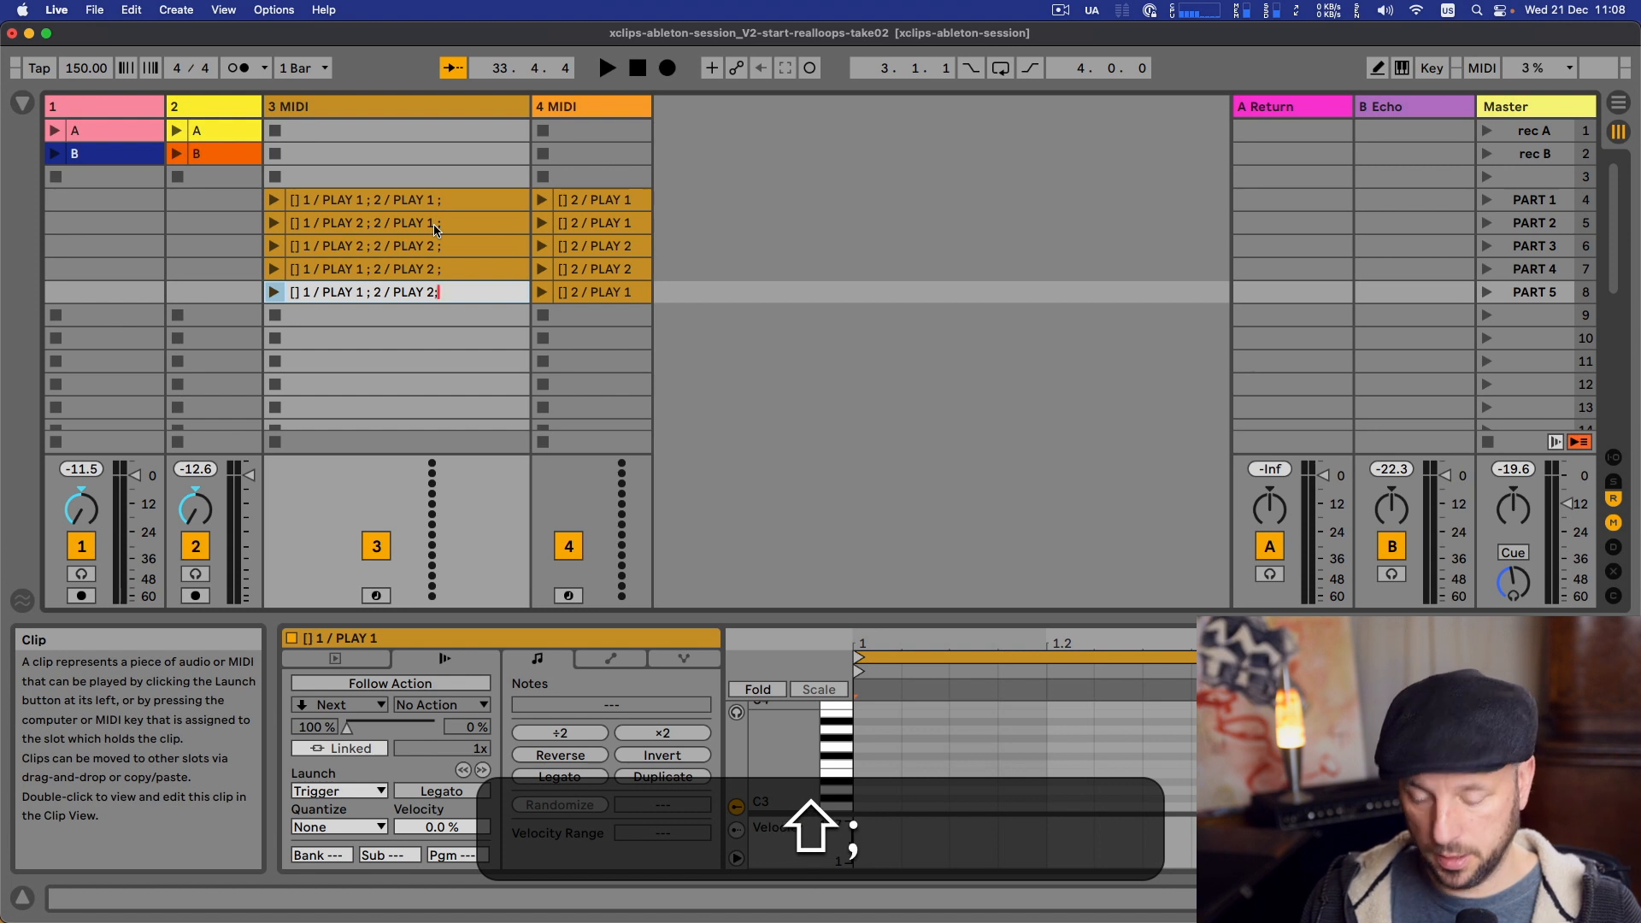
pyautogui.press('Right')
pyautogui.press('BackSpace')
pyautogui.write(';')
pyautogui.press('Return')
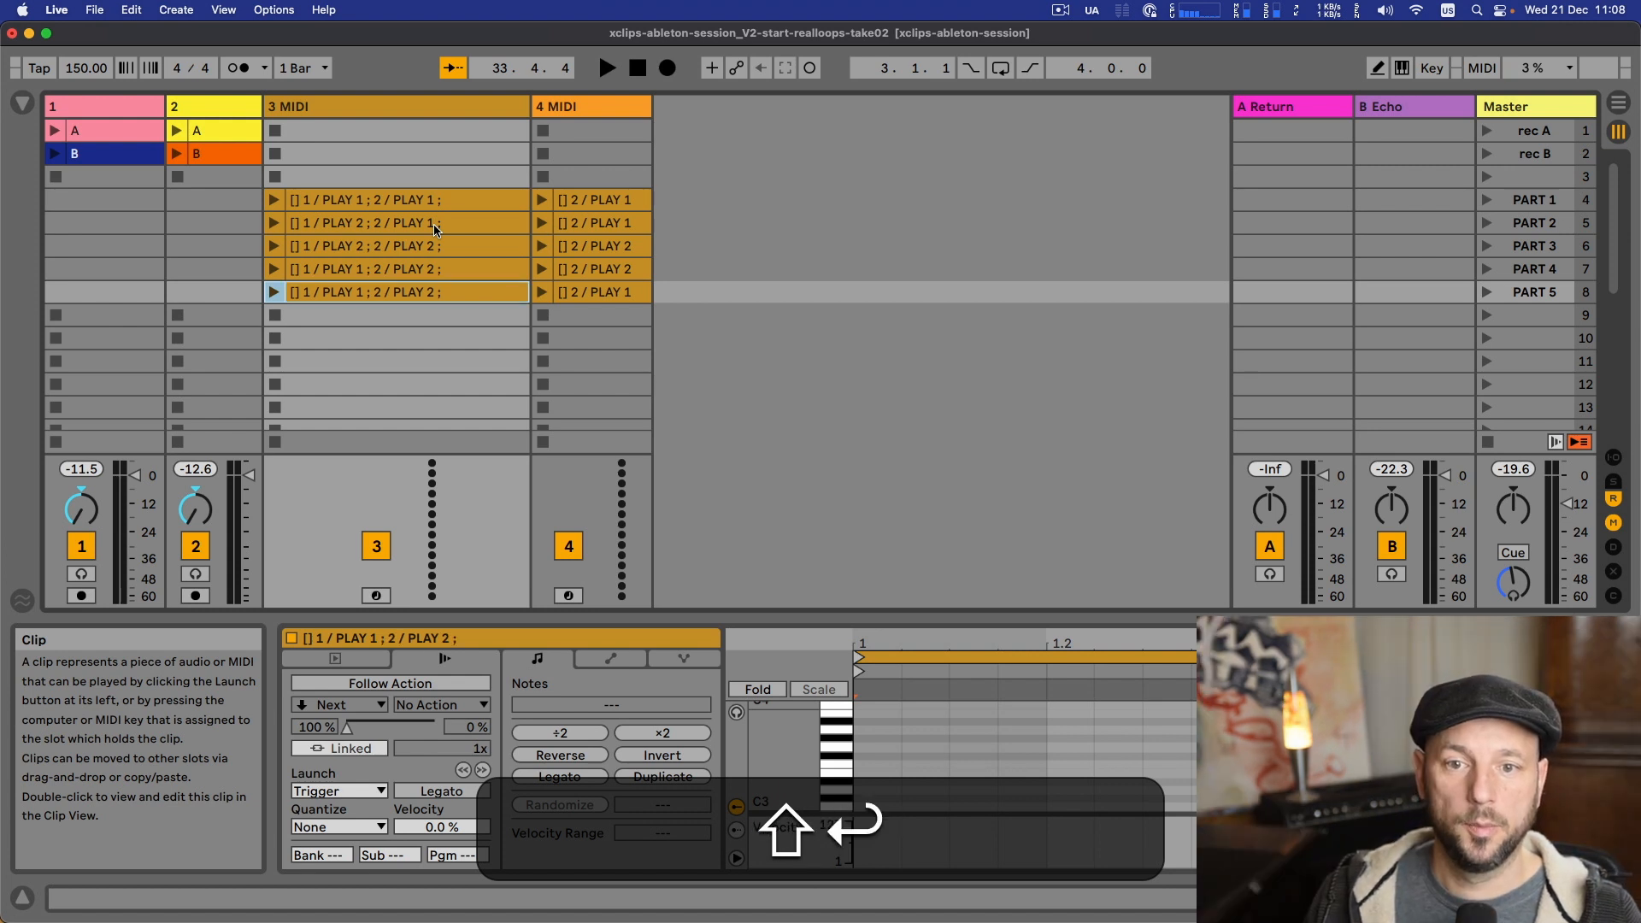
# - Delete the 4 MIDI track holding the separate X-Clips for track 2
pyautogui.click(584, 112)
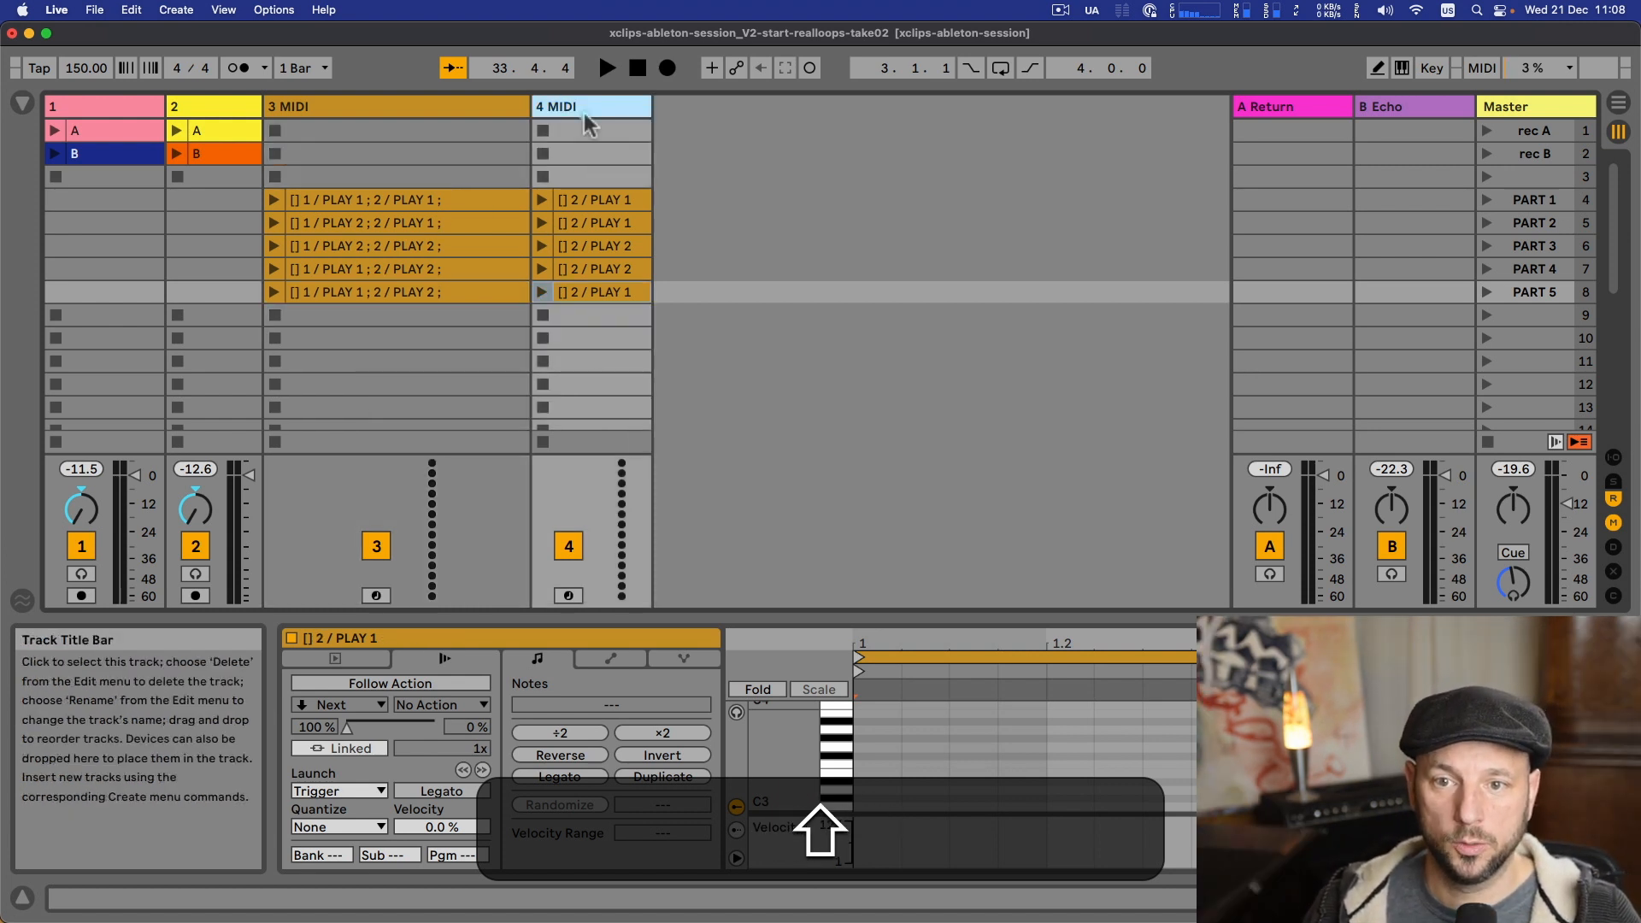
pyautogui.press('BackSpace')
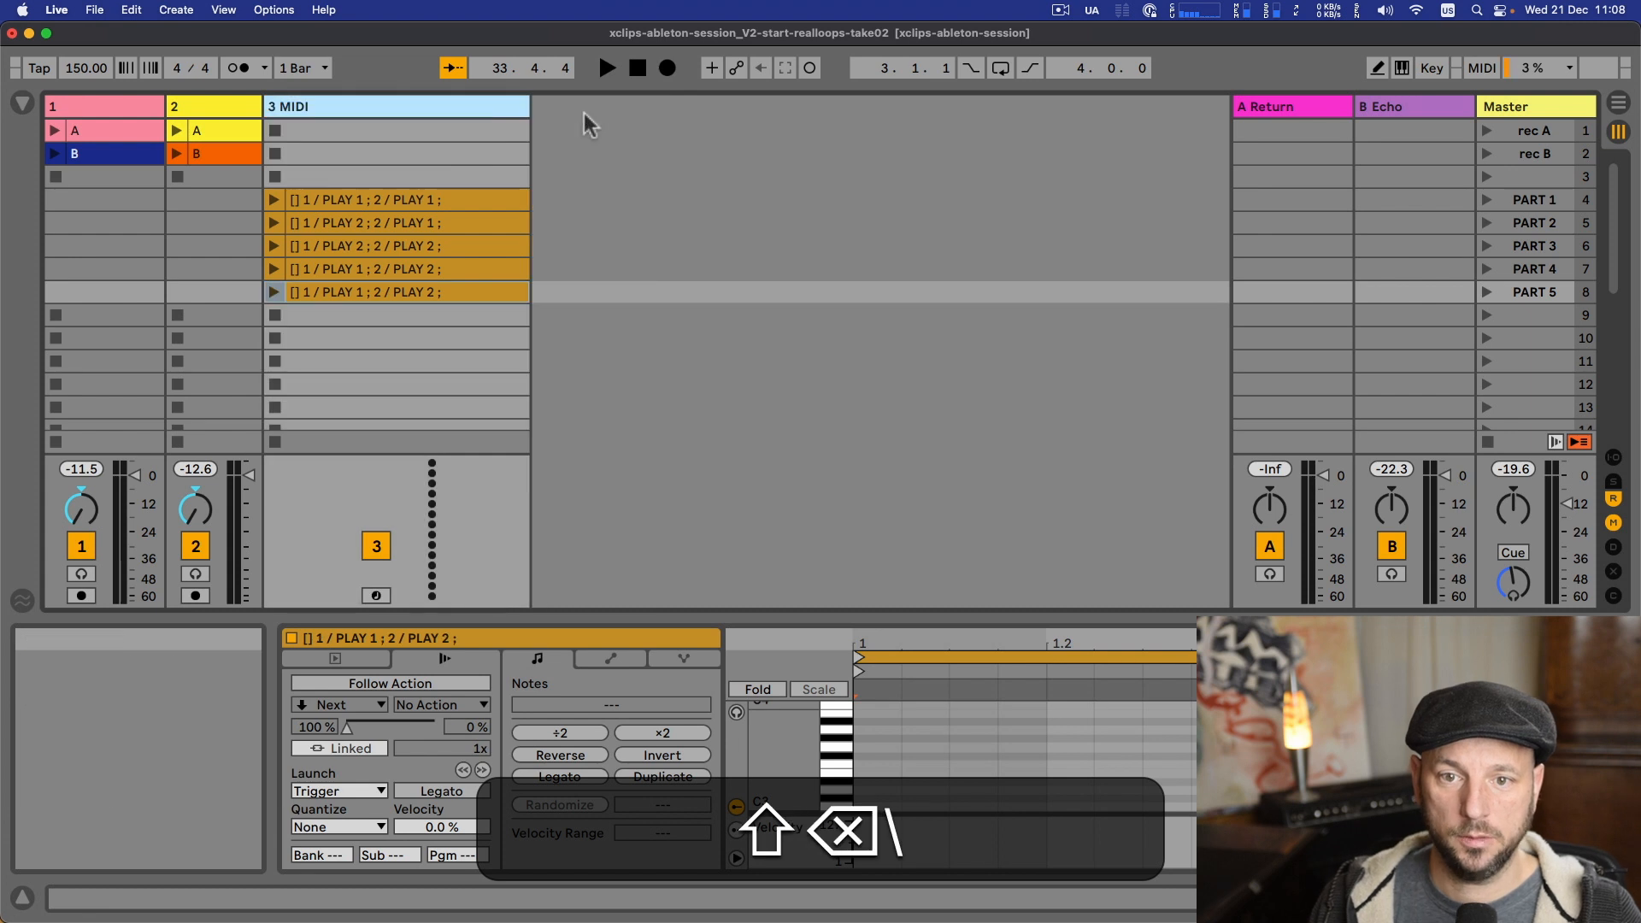
# - Launch scenes PART 1 through PART 5 in order to test the combined X-Clips, hiding the clip detail view before stopping playback
pyautogui.click(1522, 199)
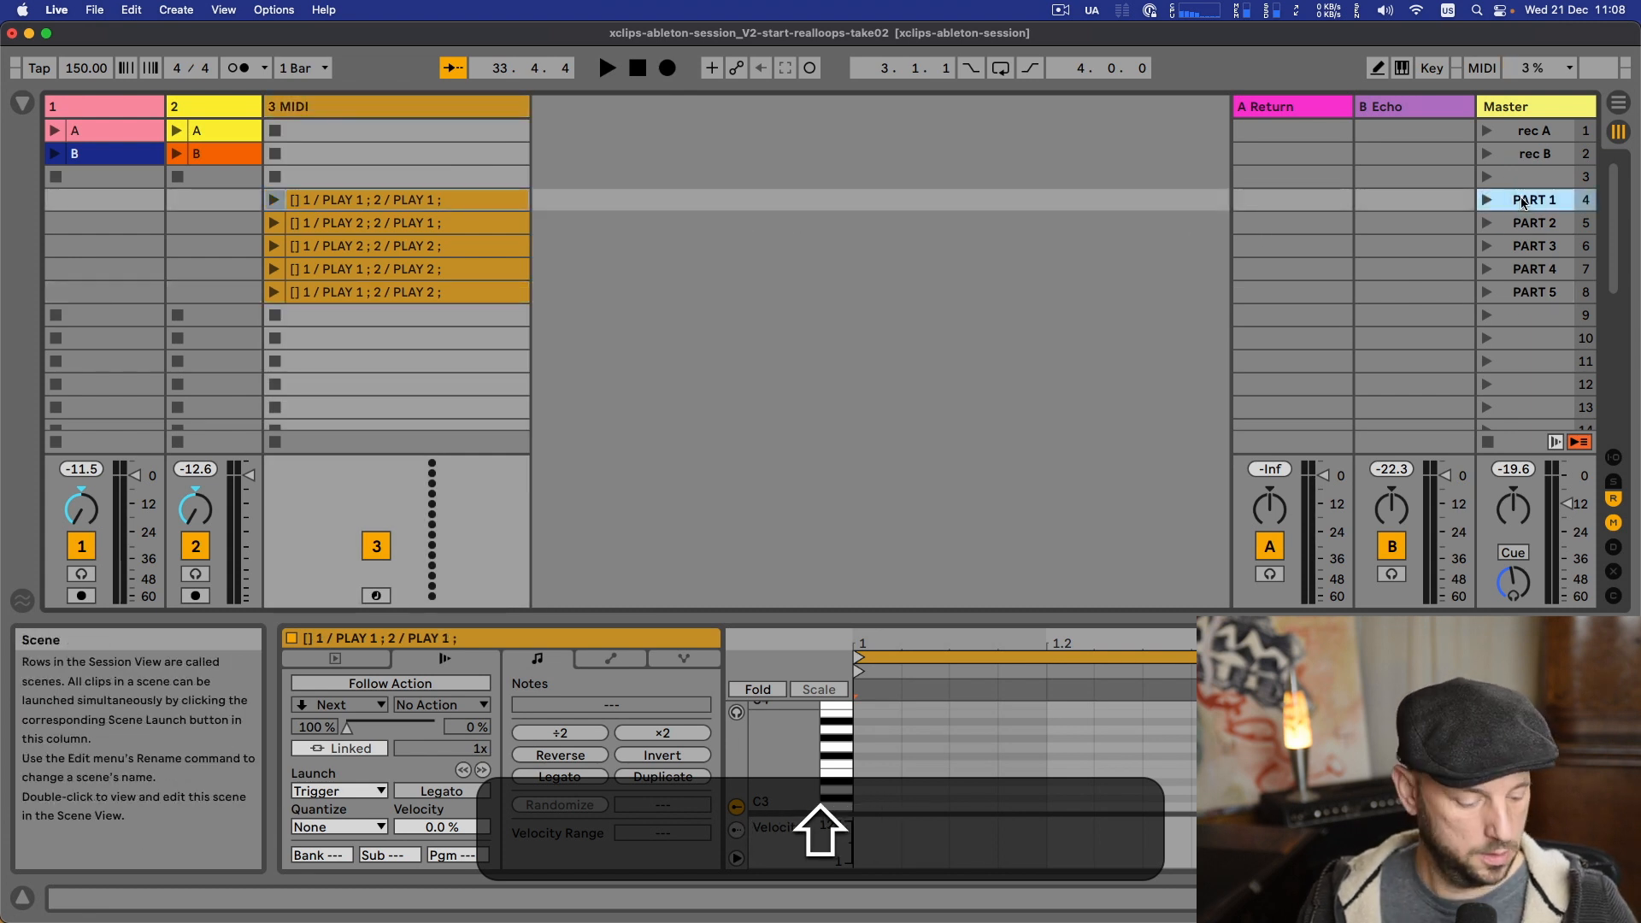
pyautogui.press('Return')
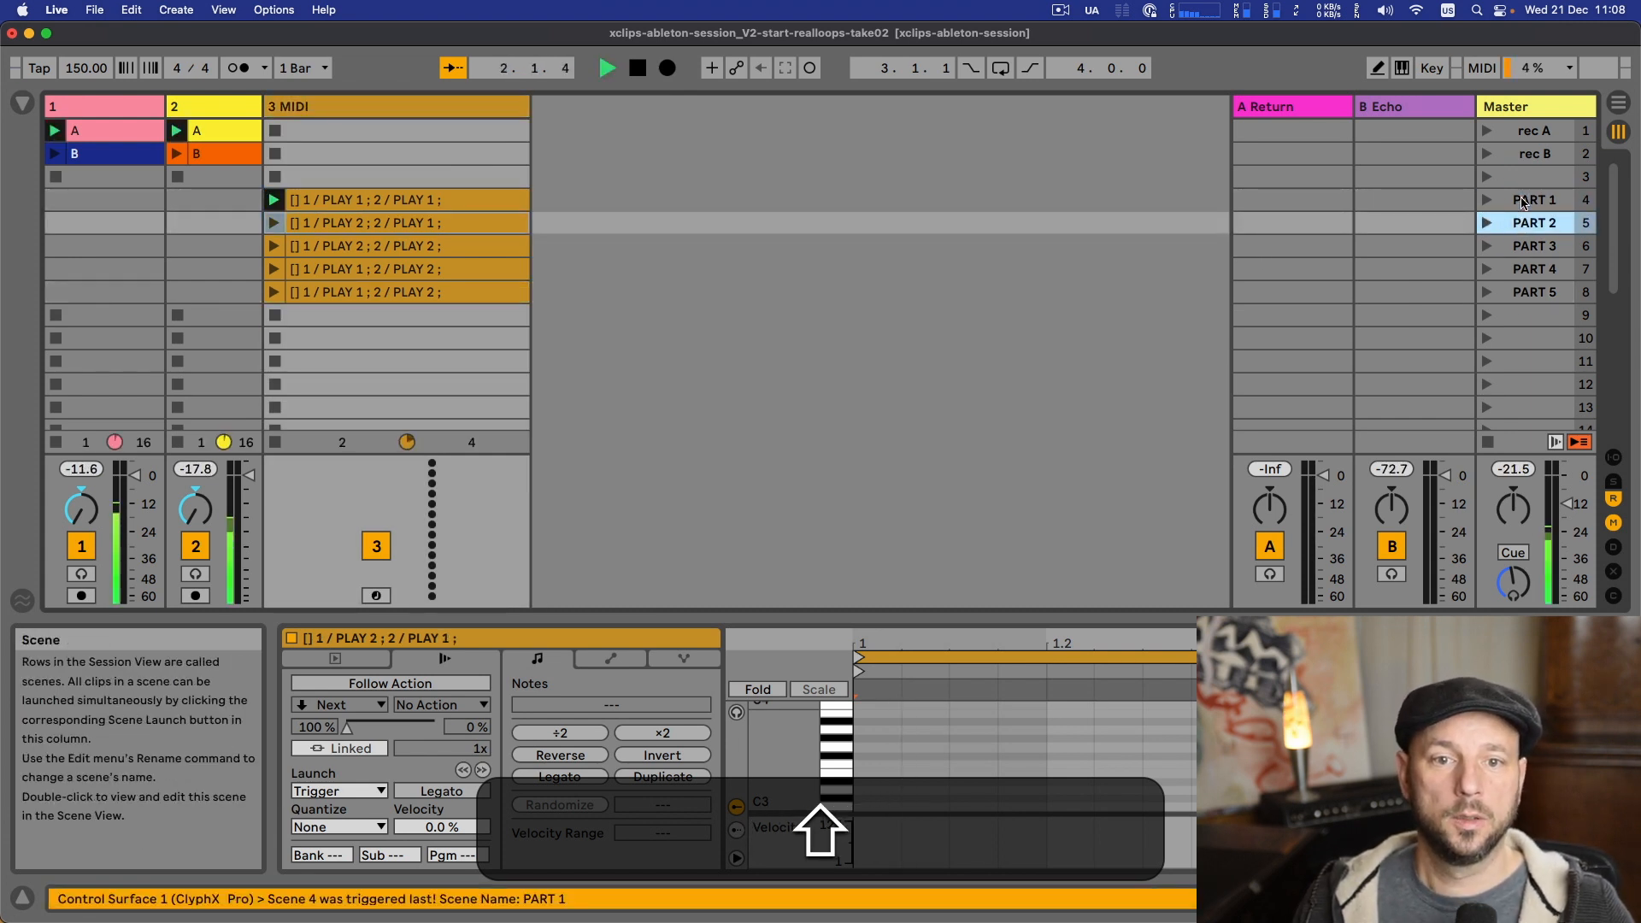
pyautogui.press('Return')
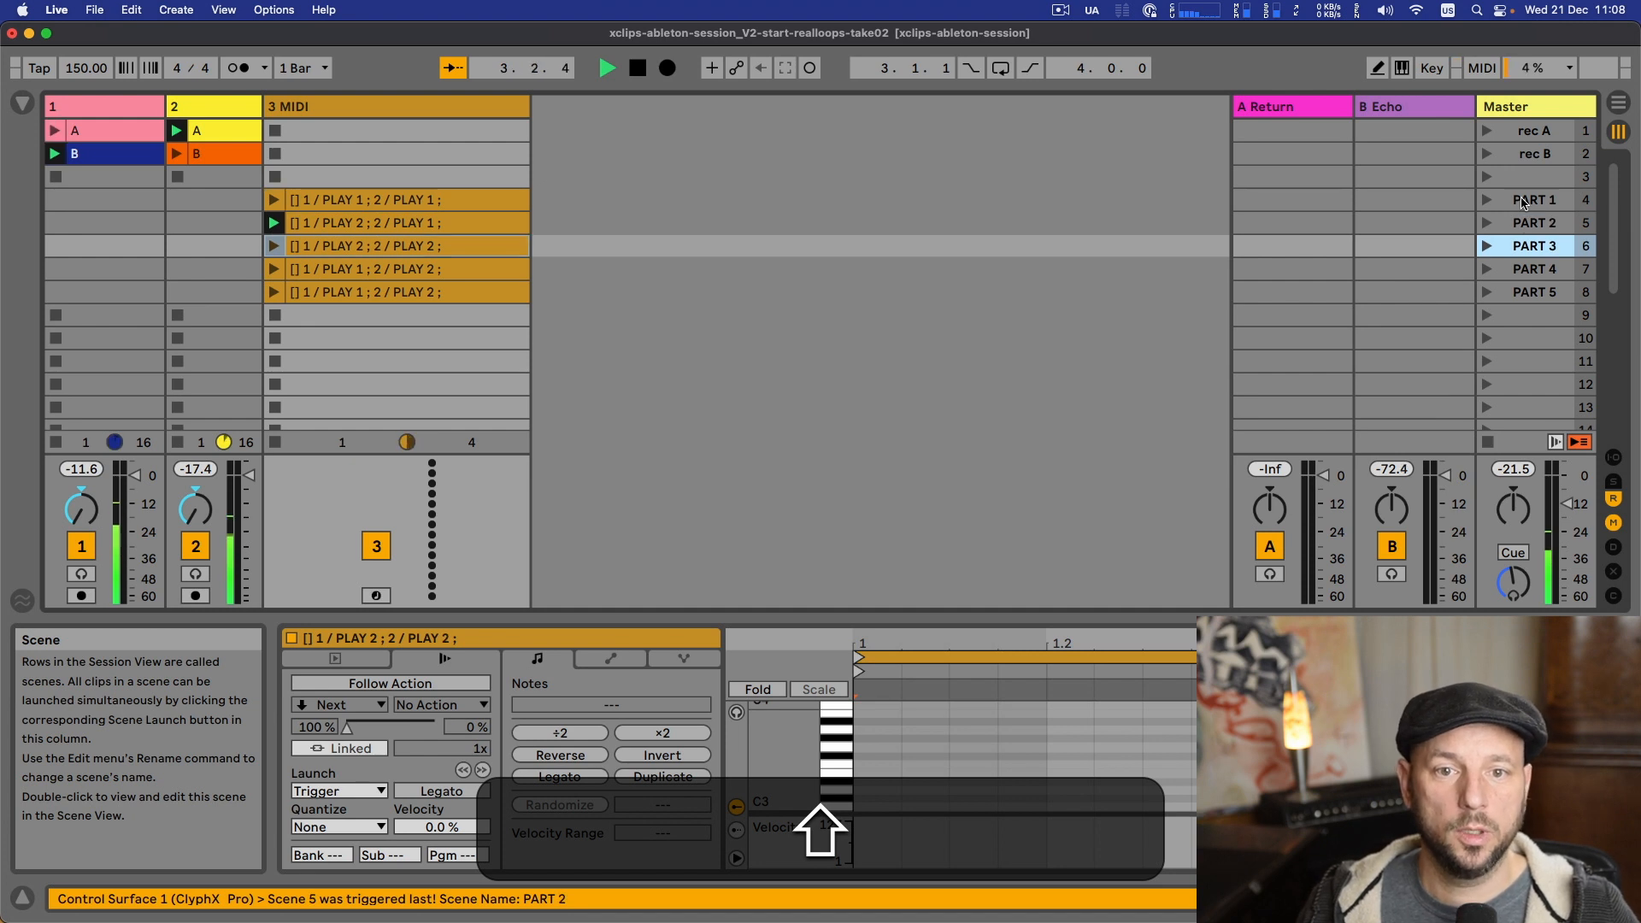
pyautogui.press('Return')
pyautogui.press('Return')
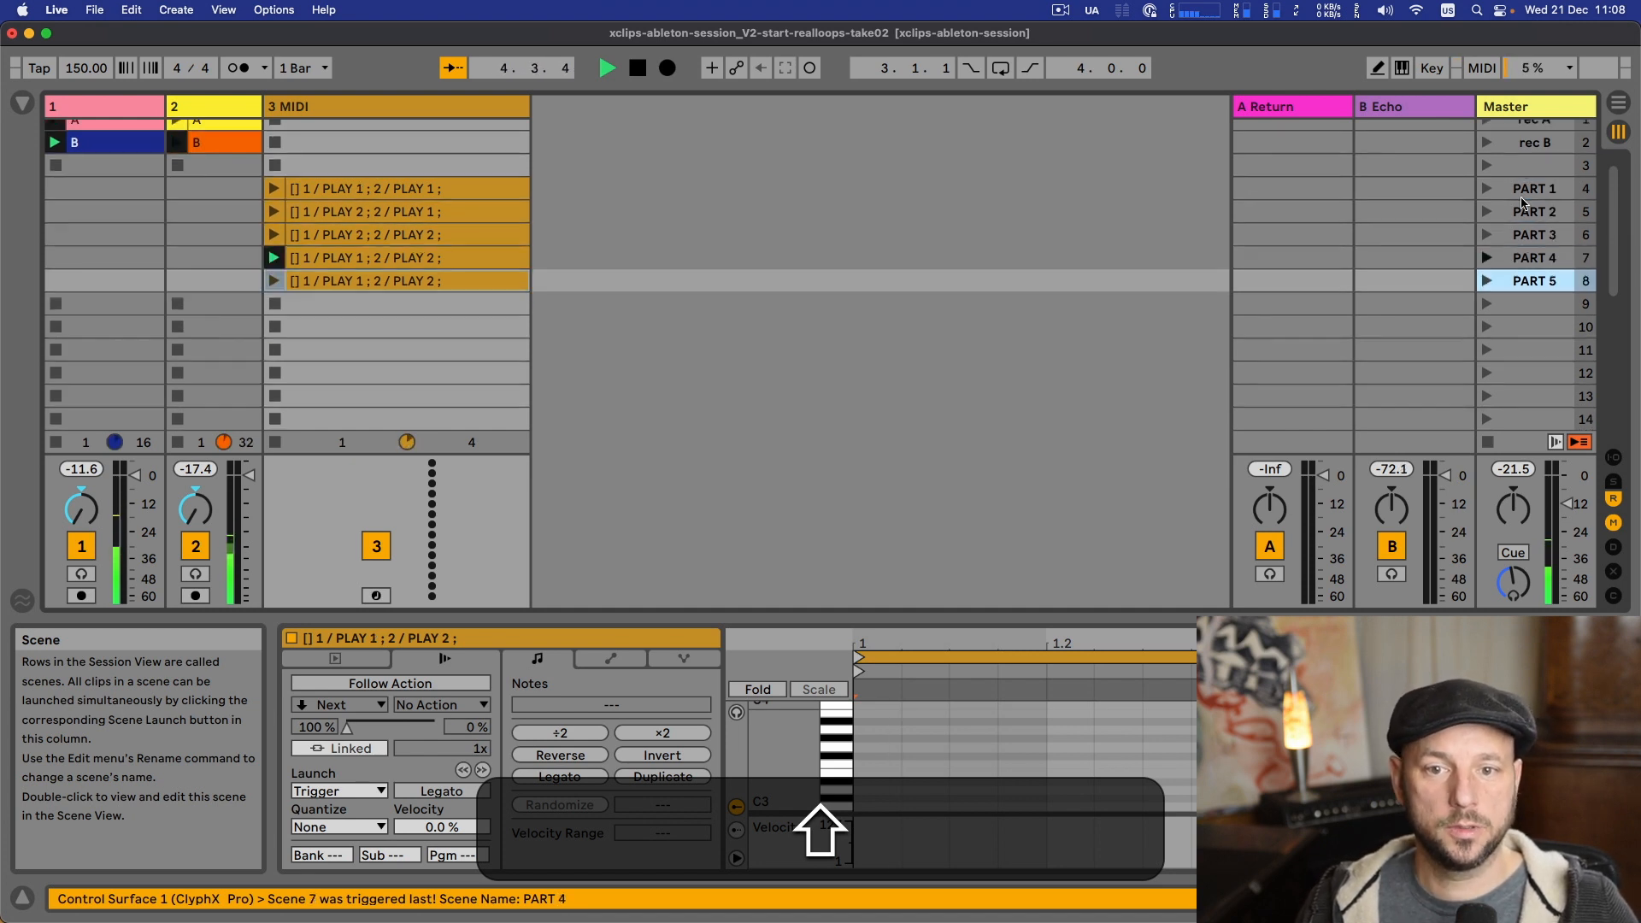
pyautogui.press('Return')
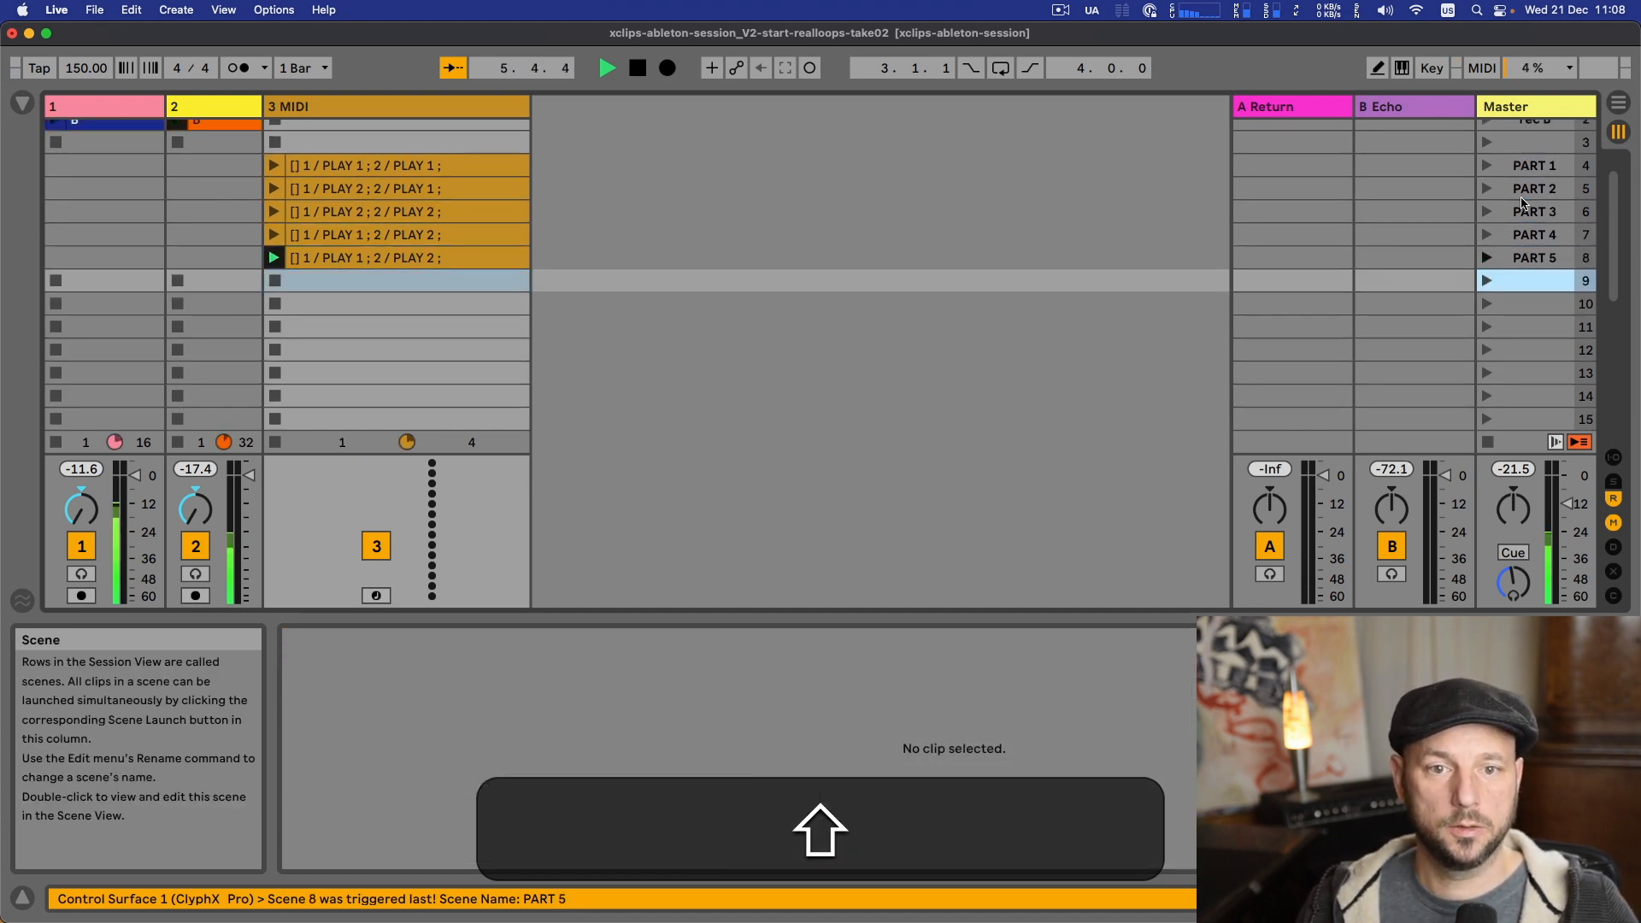
pyautogui.press('alt+shift+super+l')
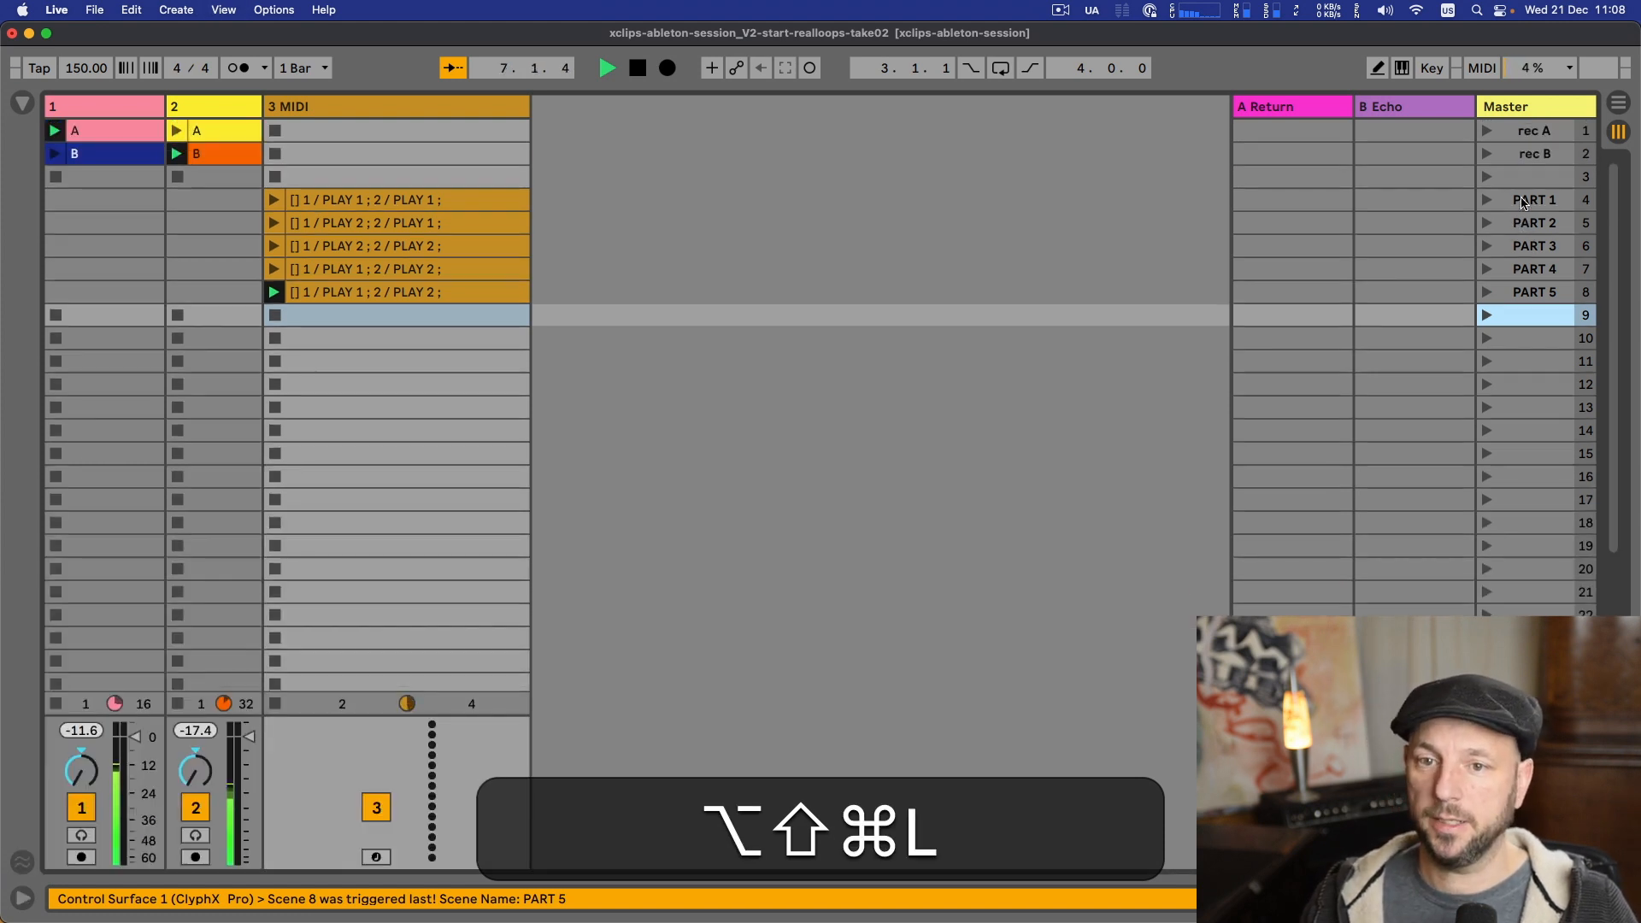
pyautogui.hotkey('shift', 'space')
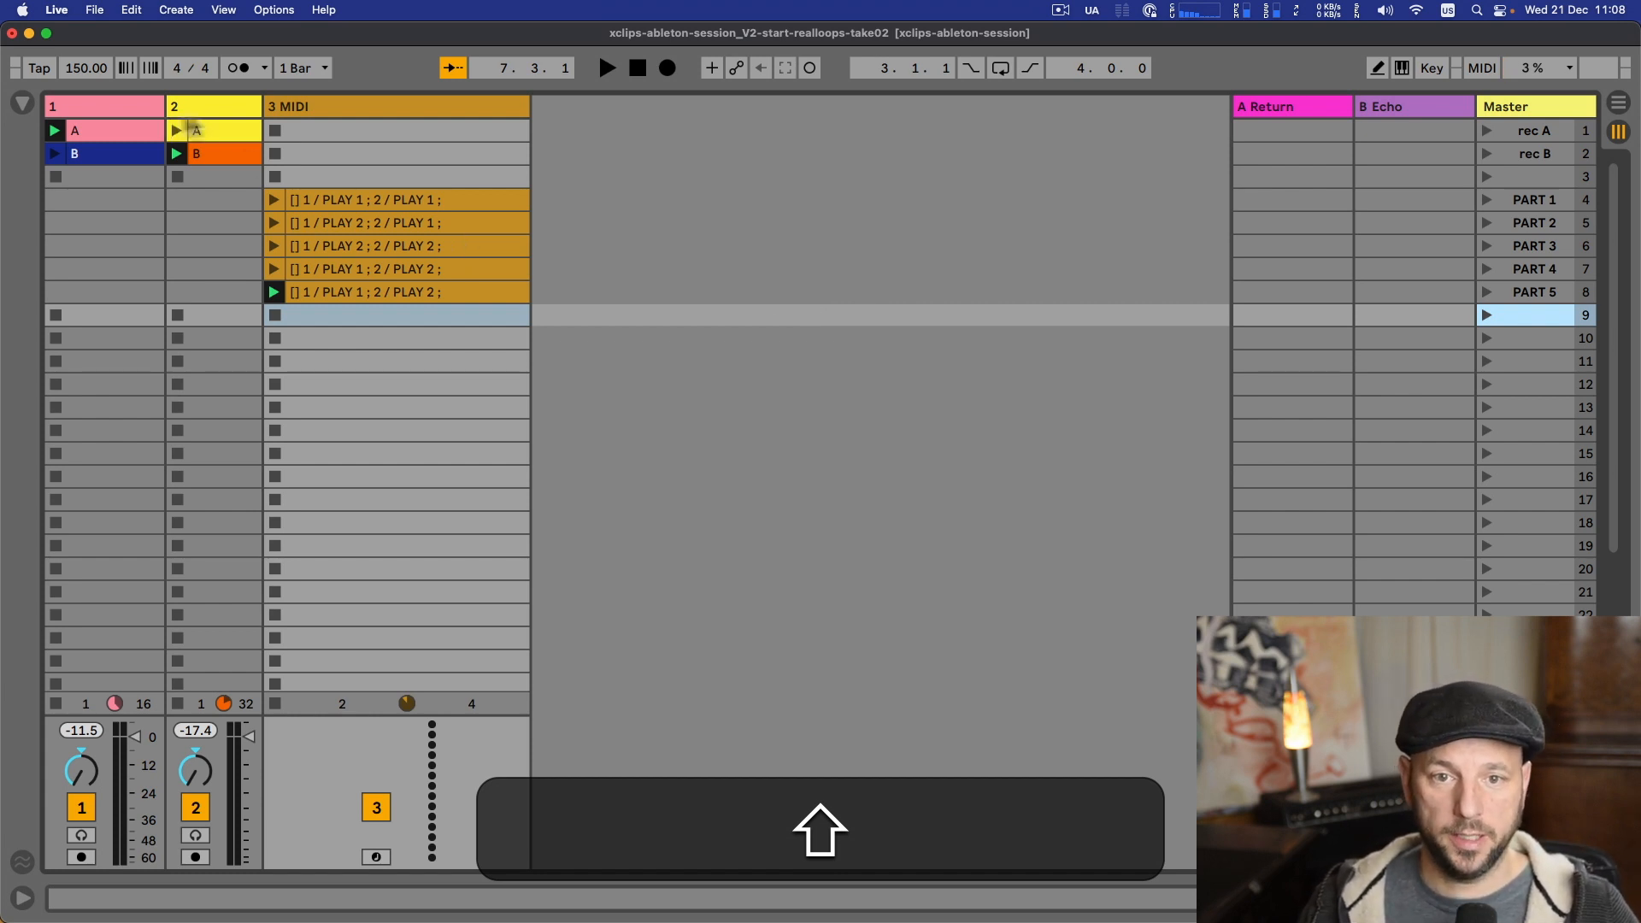
# - Insert three empty MIDI tracks and reorder the tracks so loop track 2 sits second and loop track 1 sits fourth
pyautogui.click(231, 114)
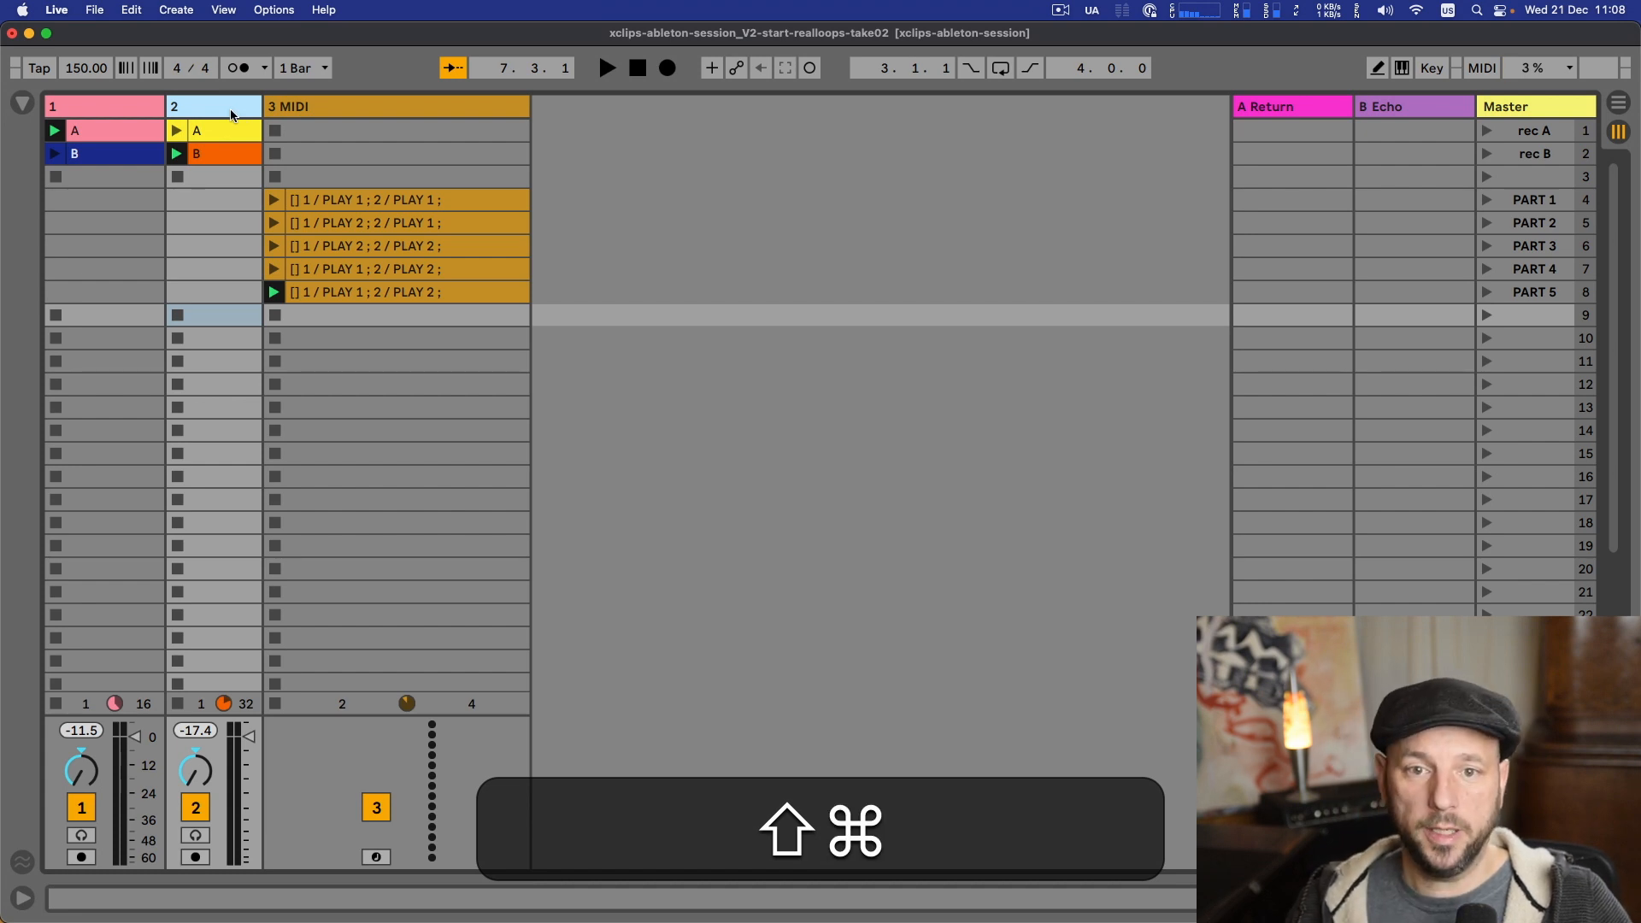
pyautogui.press('shift+super+t')
pyautogui.press('shift+super+t')
pyautogui.press('shift+super+t')
pyautogui.moveTo(210, 120); pyautogui.dragTo(368, 128)
pyautogui.moveTo(75, 114); pyautogui.dragTo(447, 111)
pyautogui.click(255, 268)
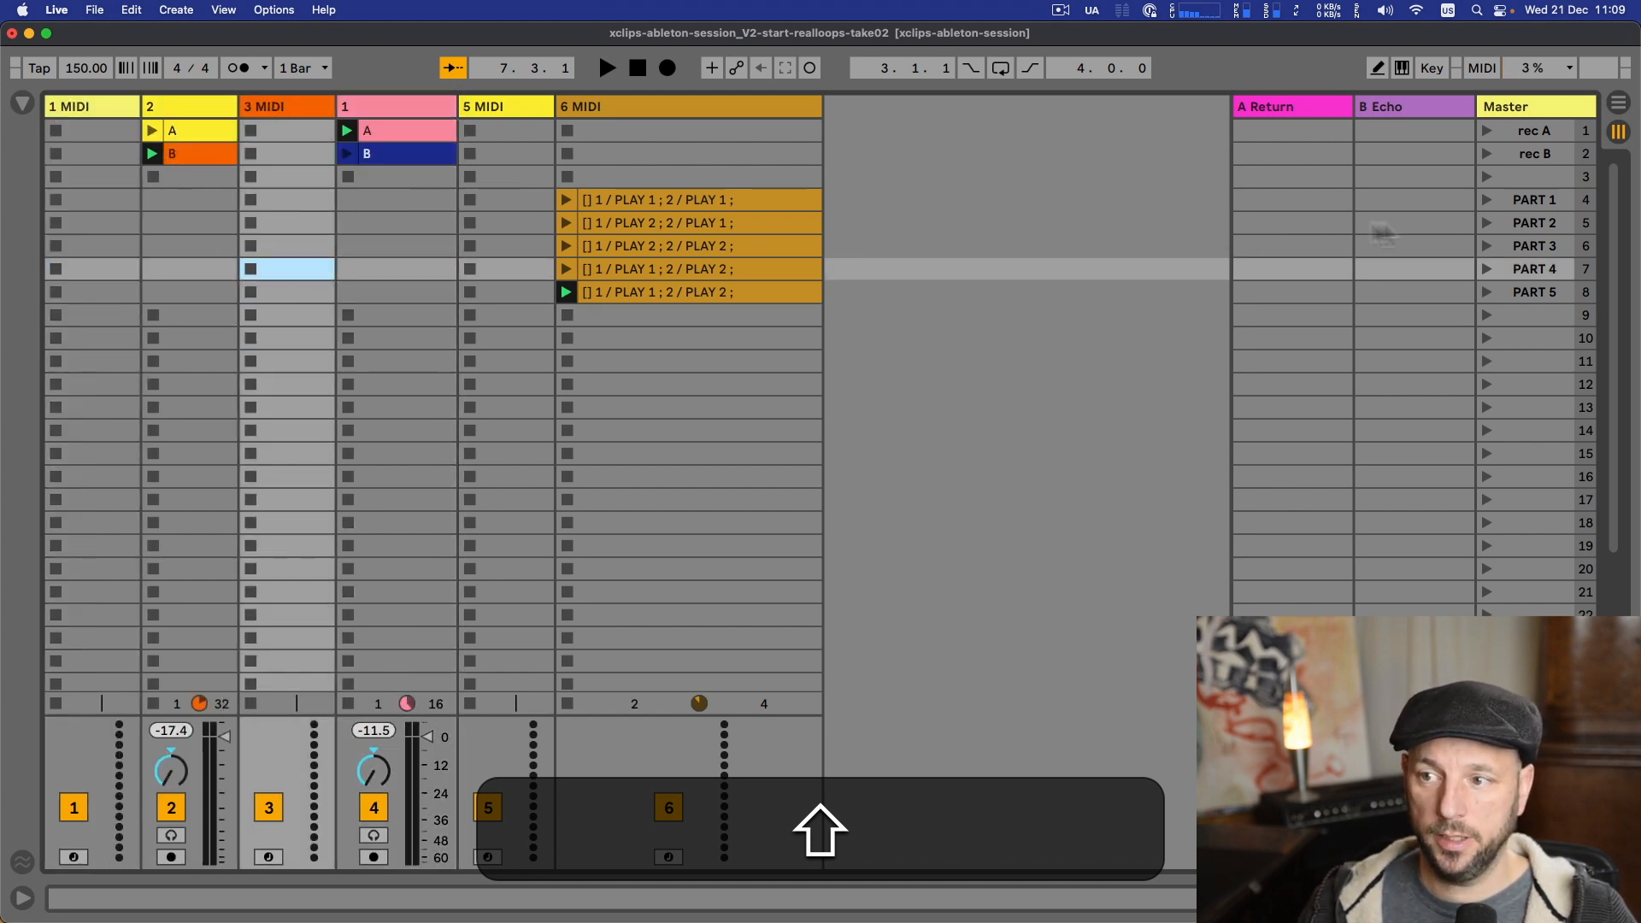
# - Launch scenes PART 1 through PART 4 to check the number-based X-Clips against the new track order, and stop playback
pyautogui.click(1488, 200)
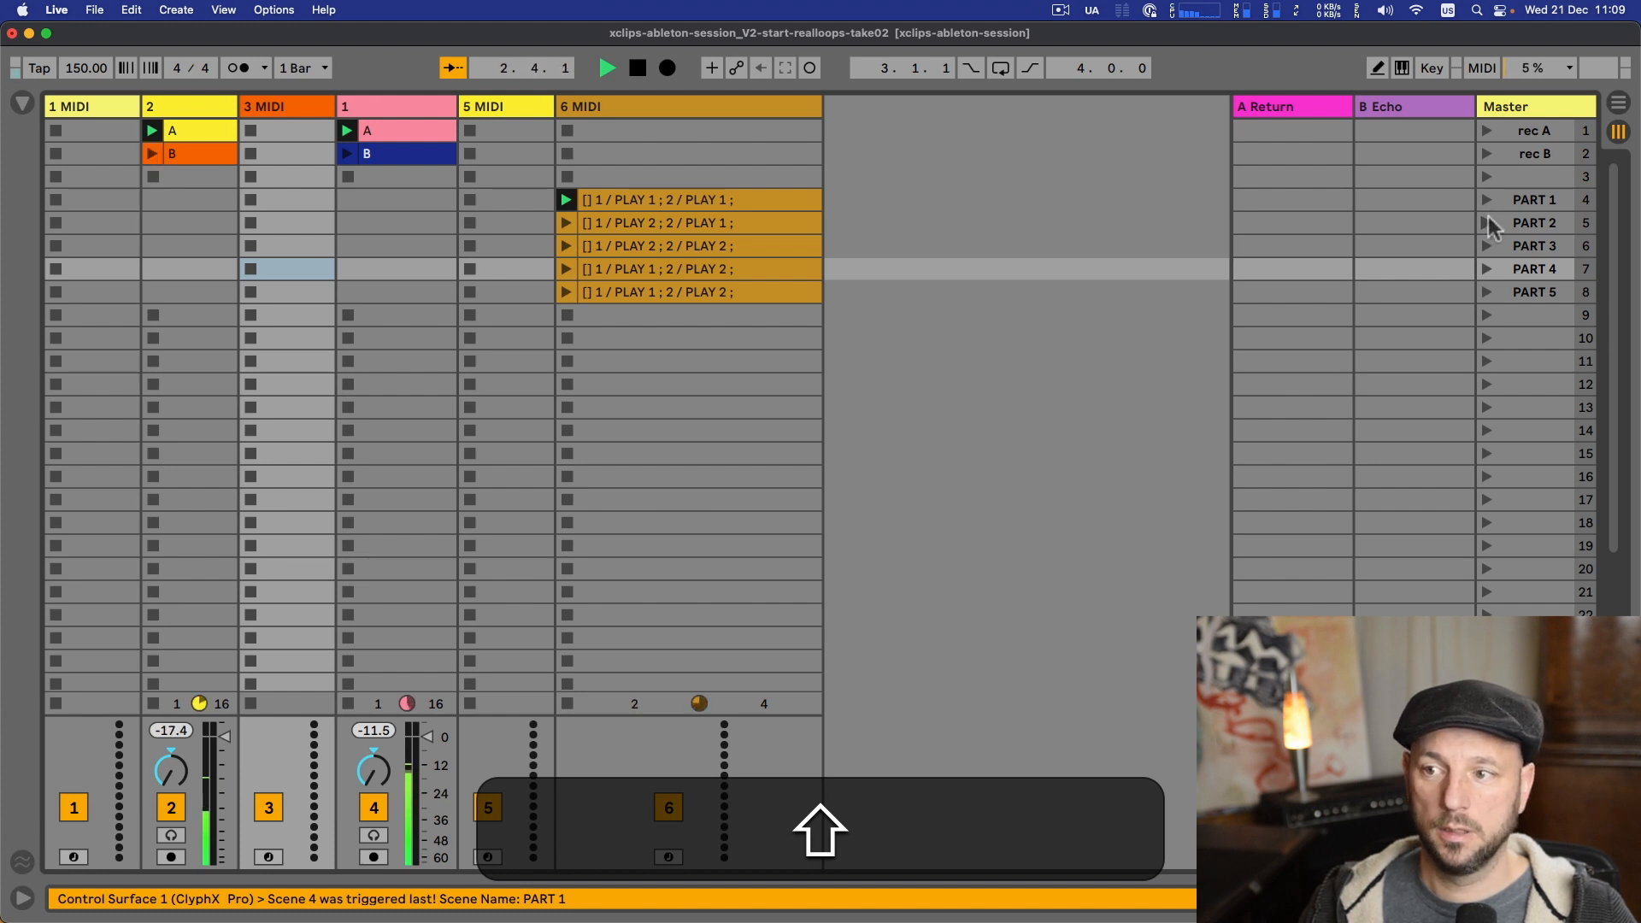
pyautogui.click(1488, 223)
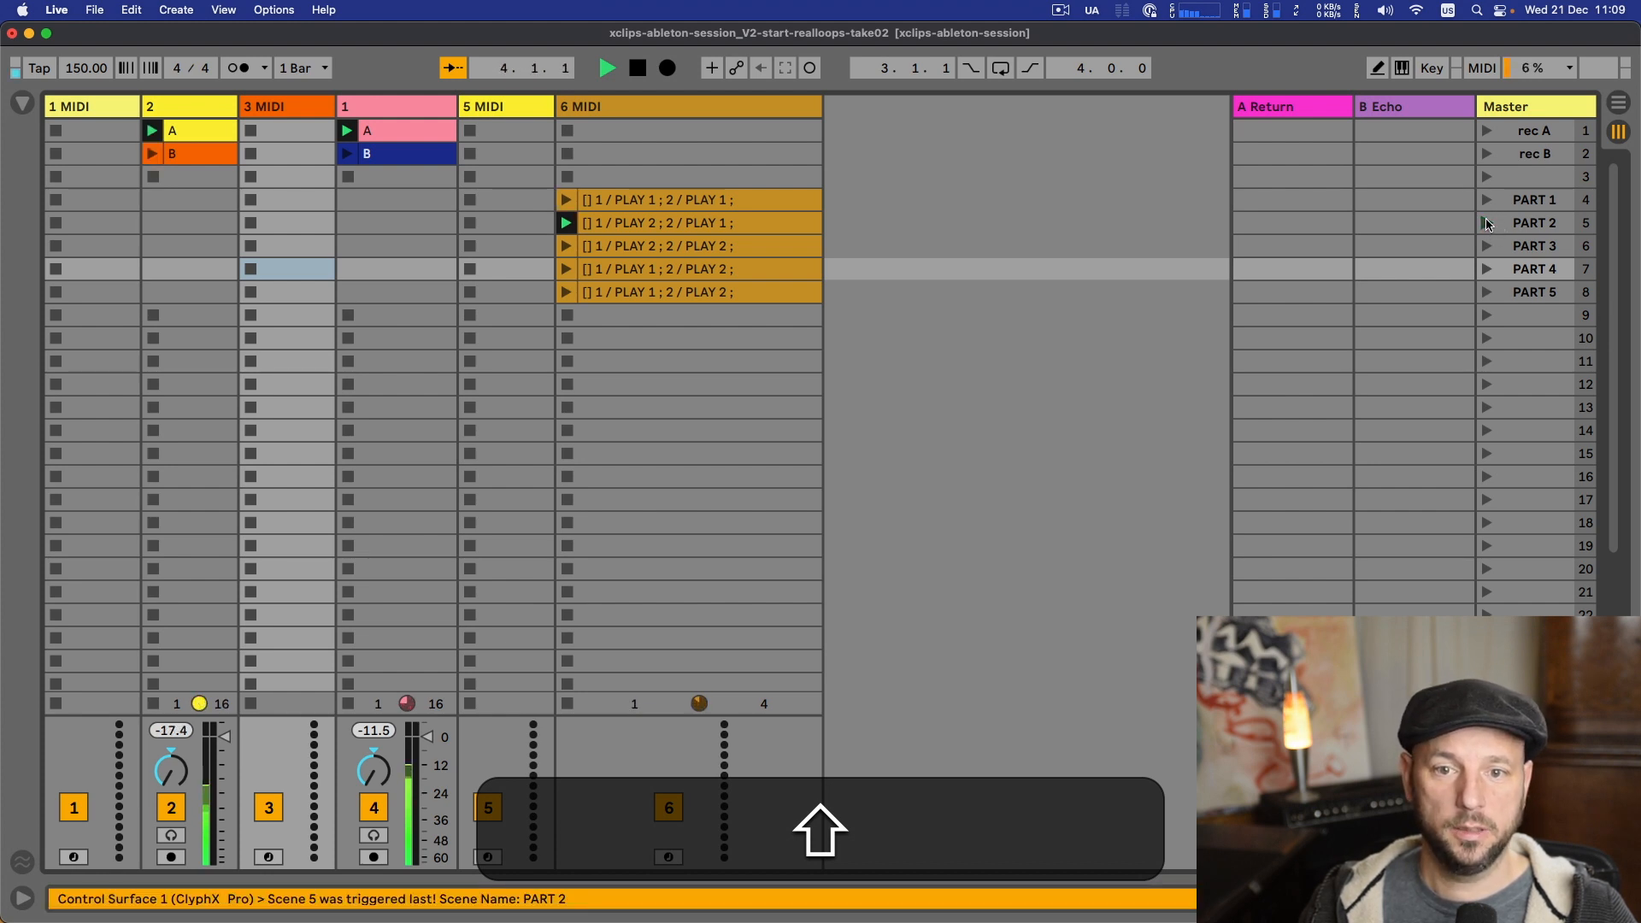
pyautogui.click(1487, 246)
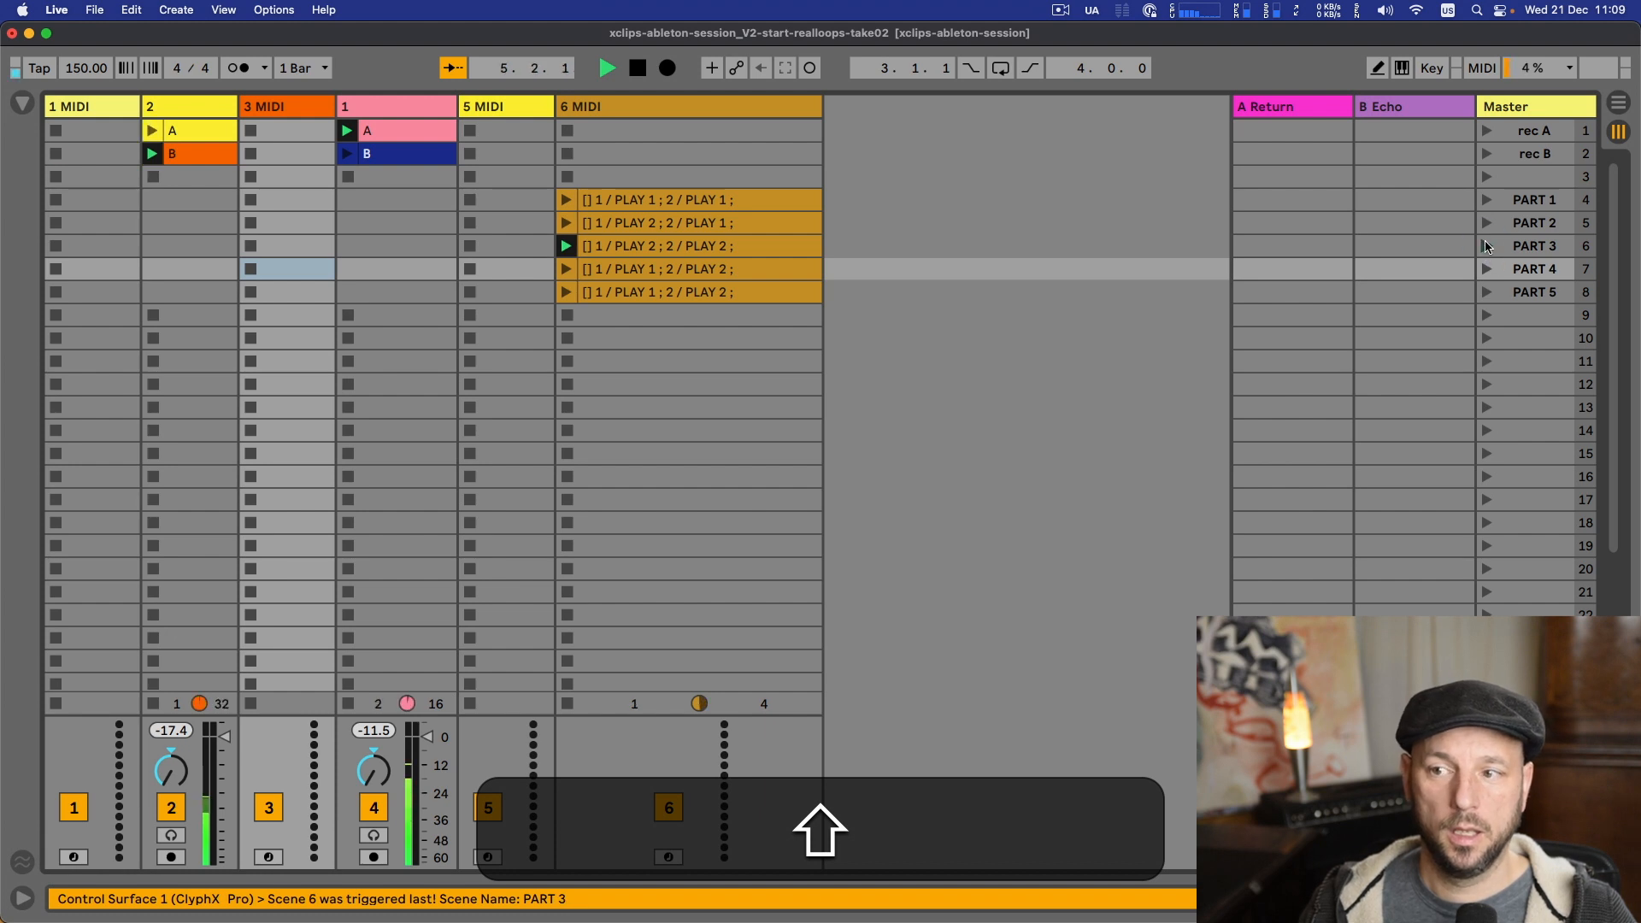
pyautogui.click(1488, 269)
pyautogui.hotkey('shift', 'space')
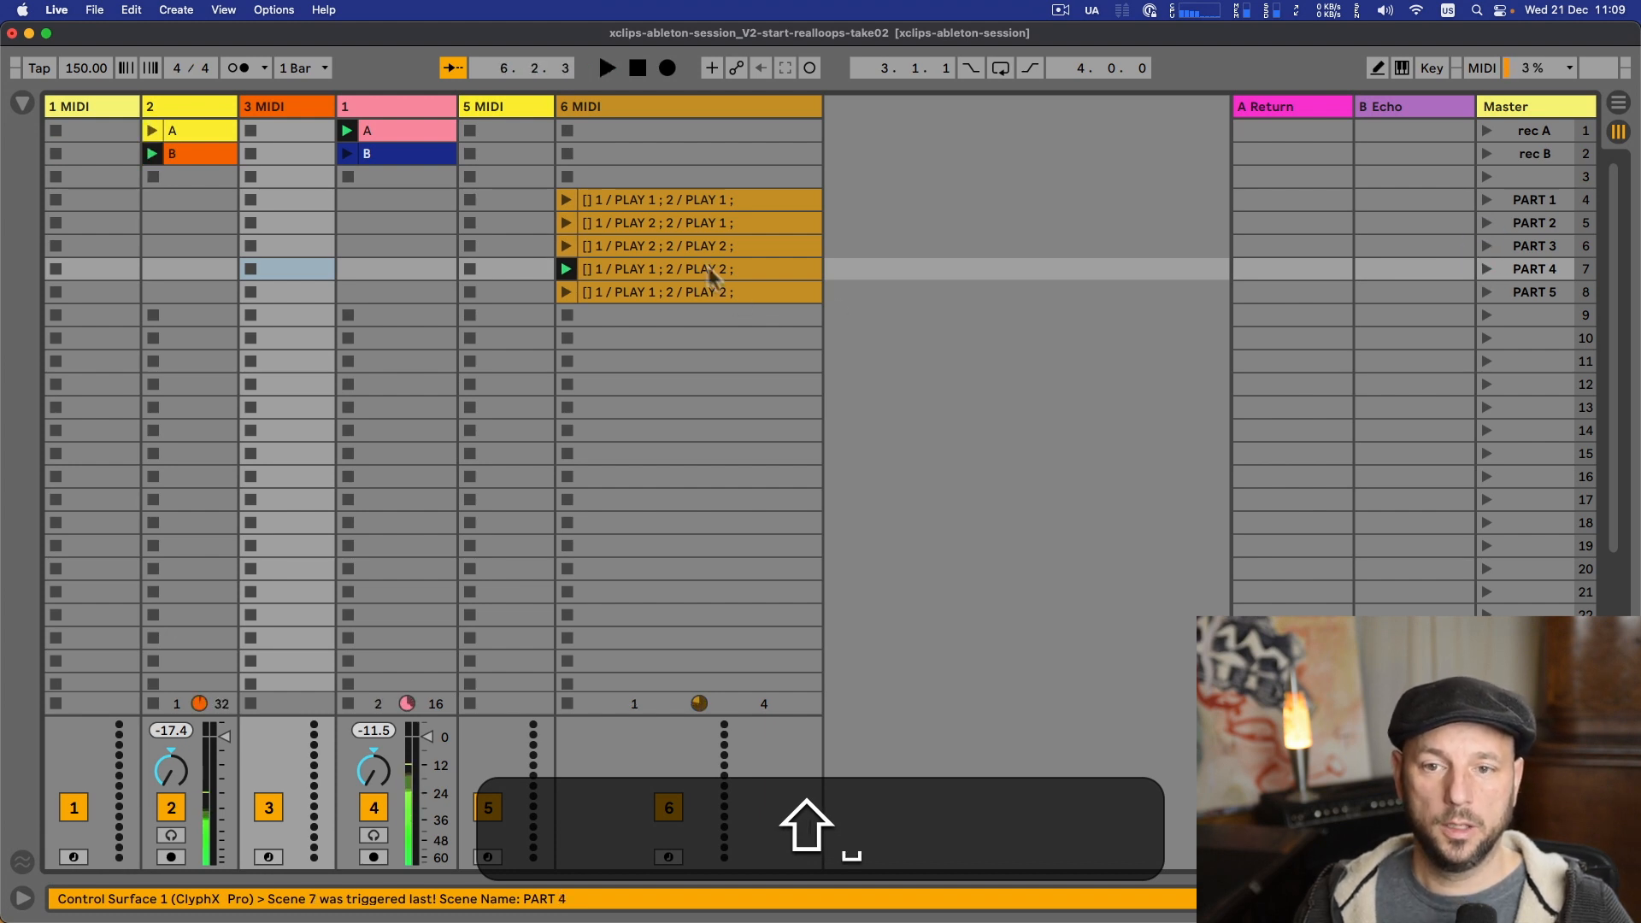
# - Consult the ClyphX Pro User Manual in Preview on specifying objects by name in quotes, and return to Live
pyautogui.click(607, 193)
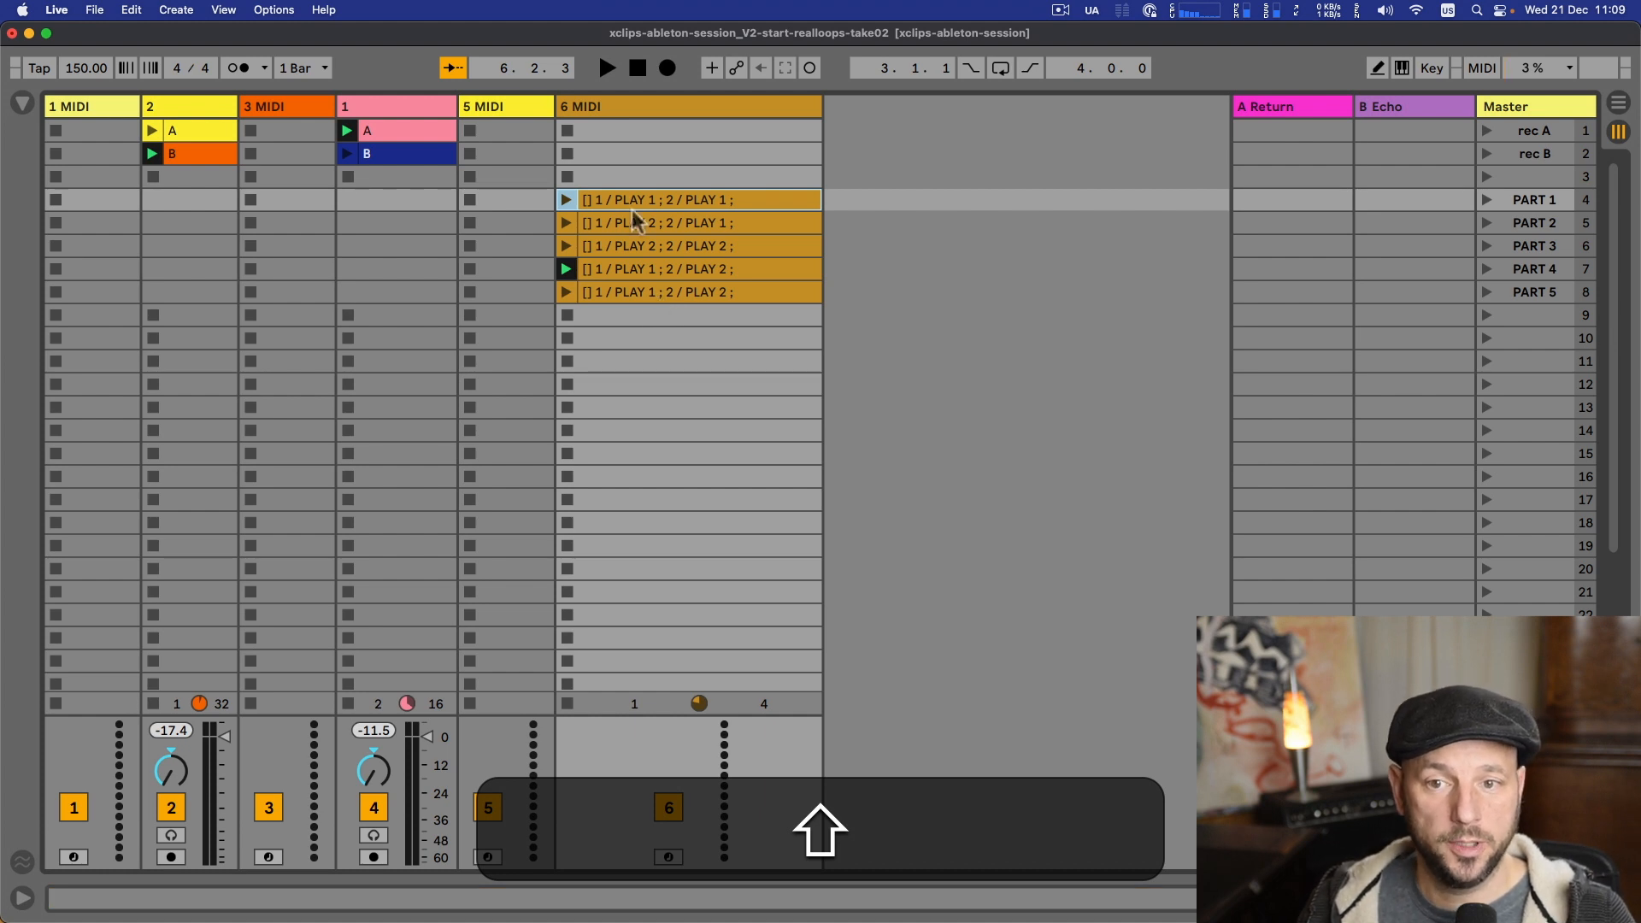
pyautogui.click(158, 109)
pyautogui.press('shift+super+Tab')
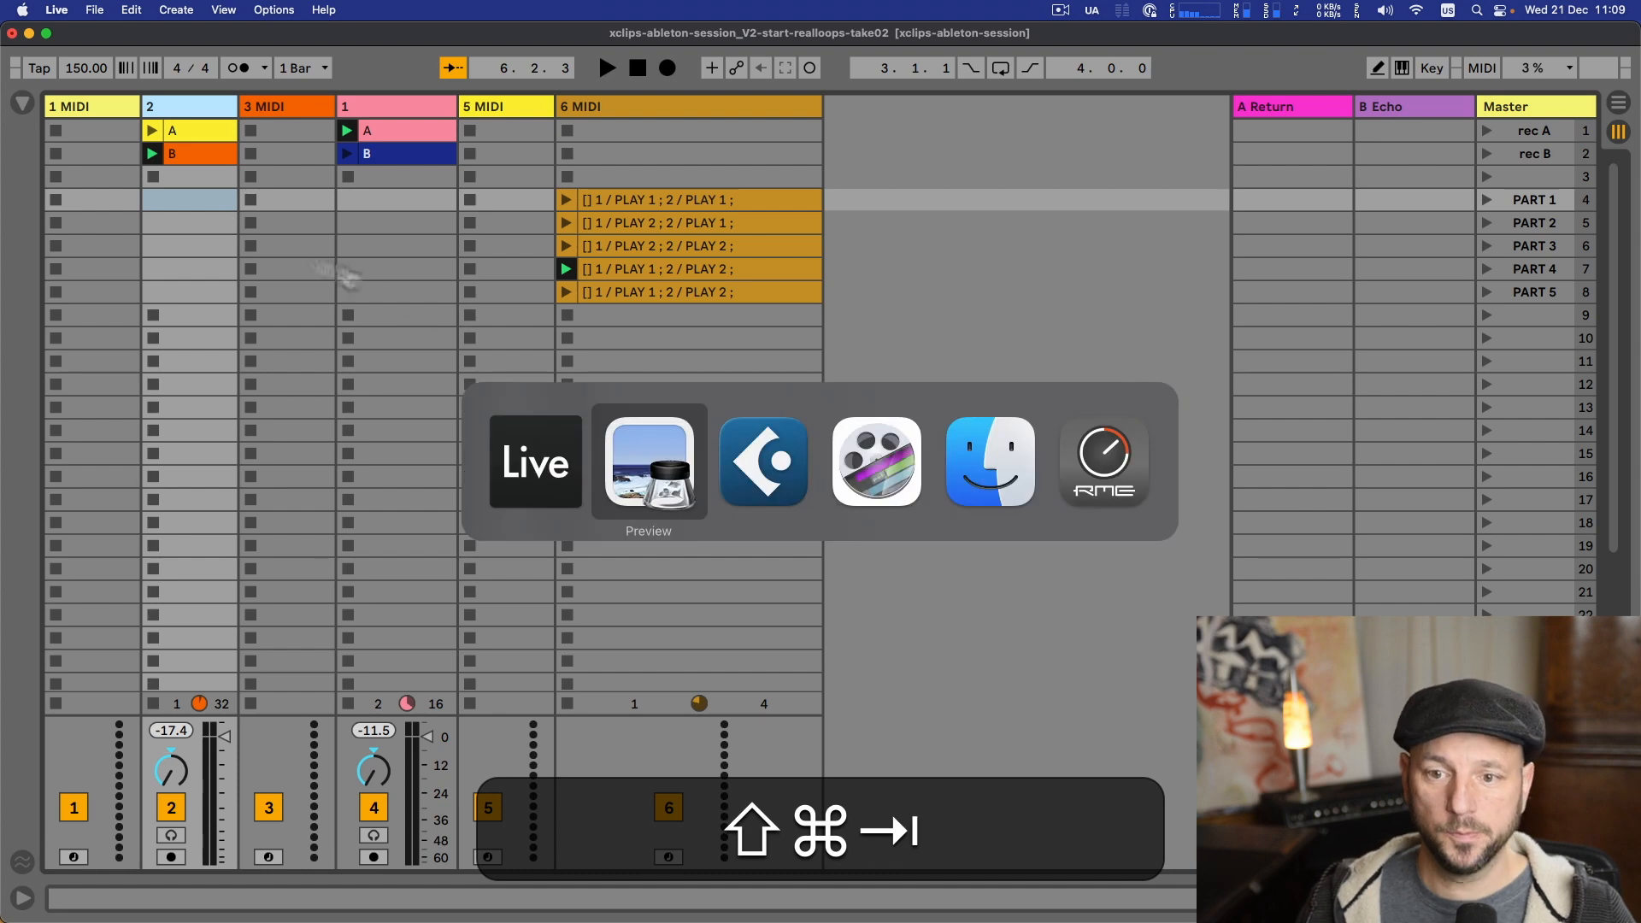
pyautogui.click(652, 453)
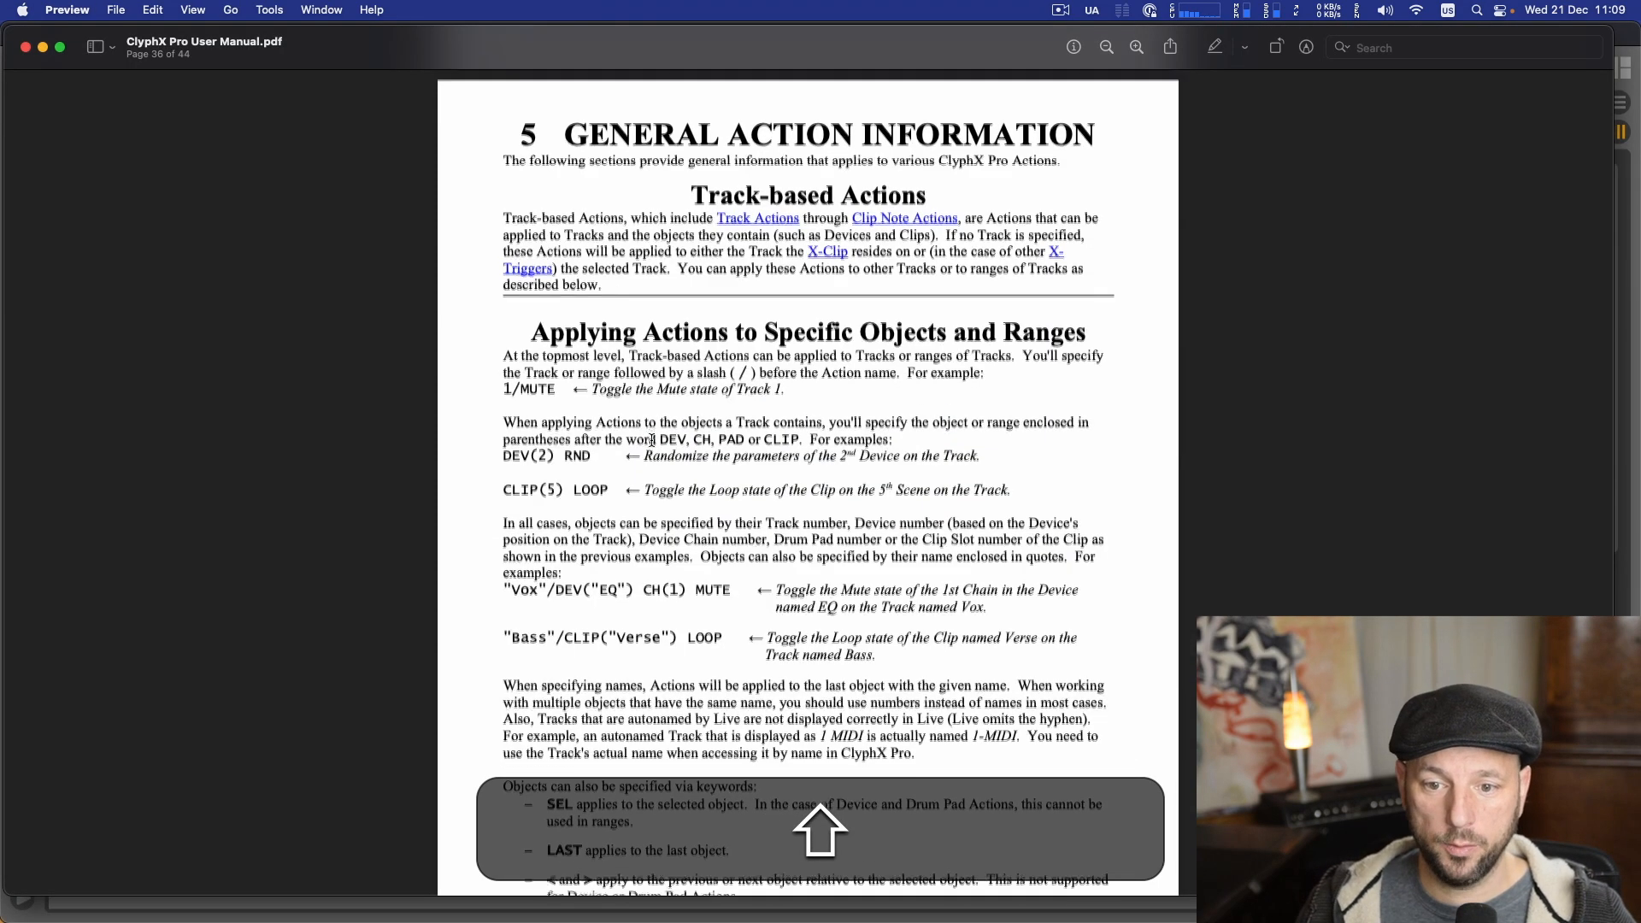
pyautogui.moveTo(485, 513); pyautogui.dragTo(484, 660)
pyautogui.click(482, 663)
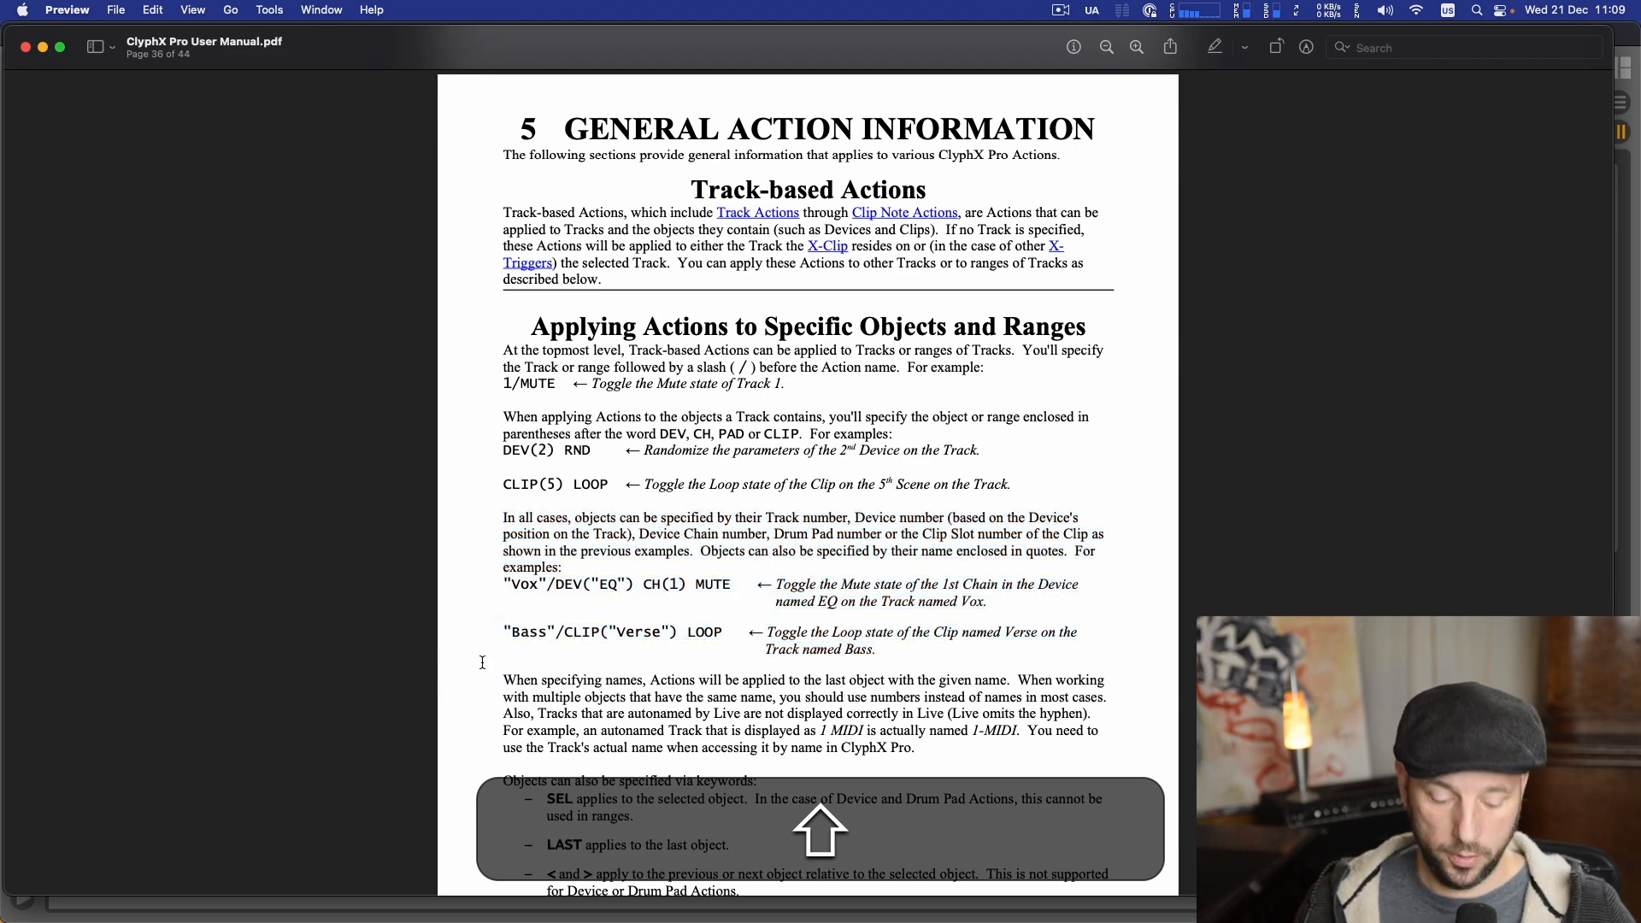
pyautogui.press('shift+super+Tab')
pyautogui.click(650, 466)
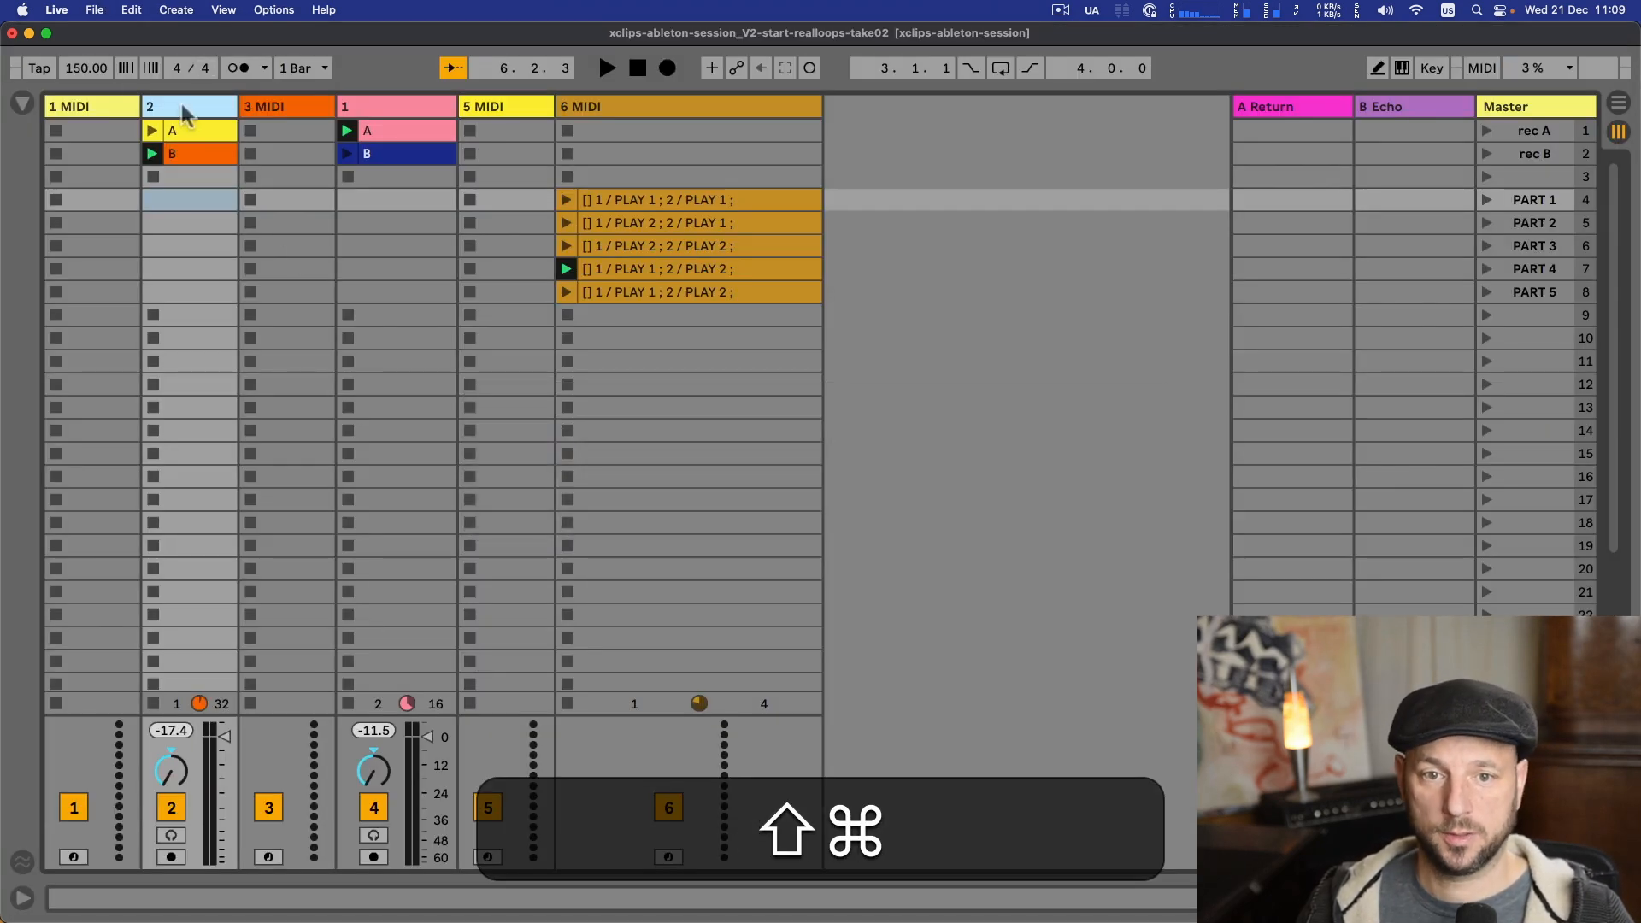
# - Rename the loop track named 2 as BASS and the loop track named 1 as CHORDS
pyautogui.press('shift+super+r')
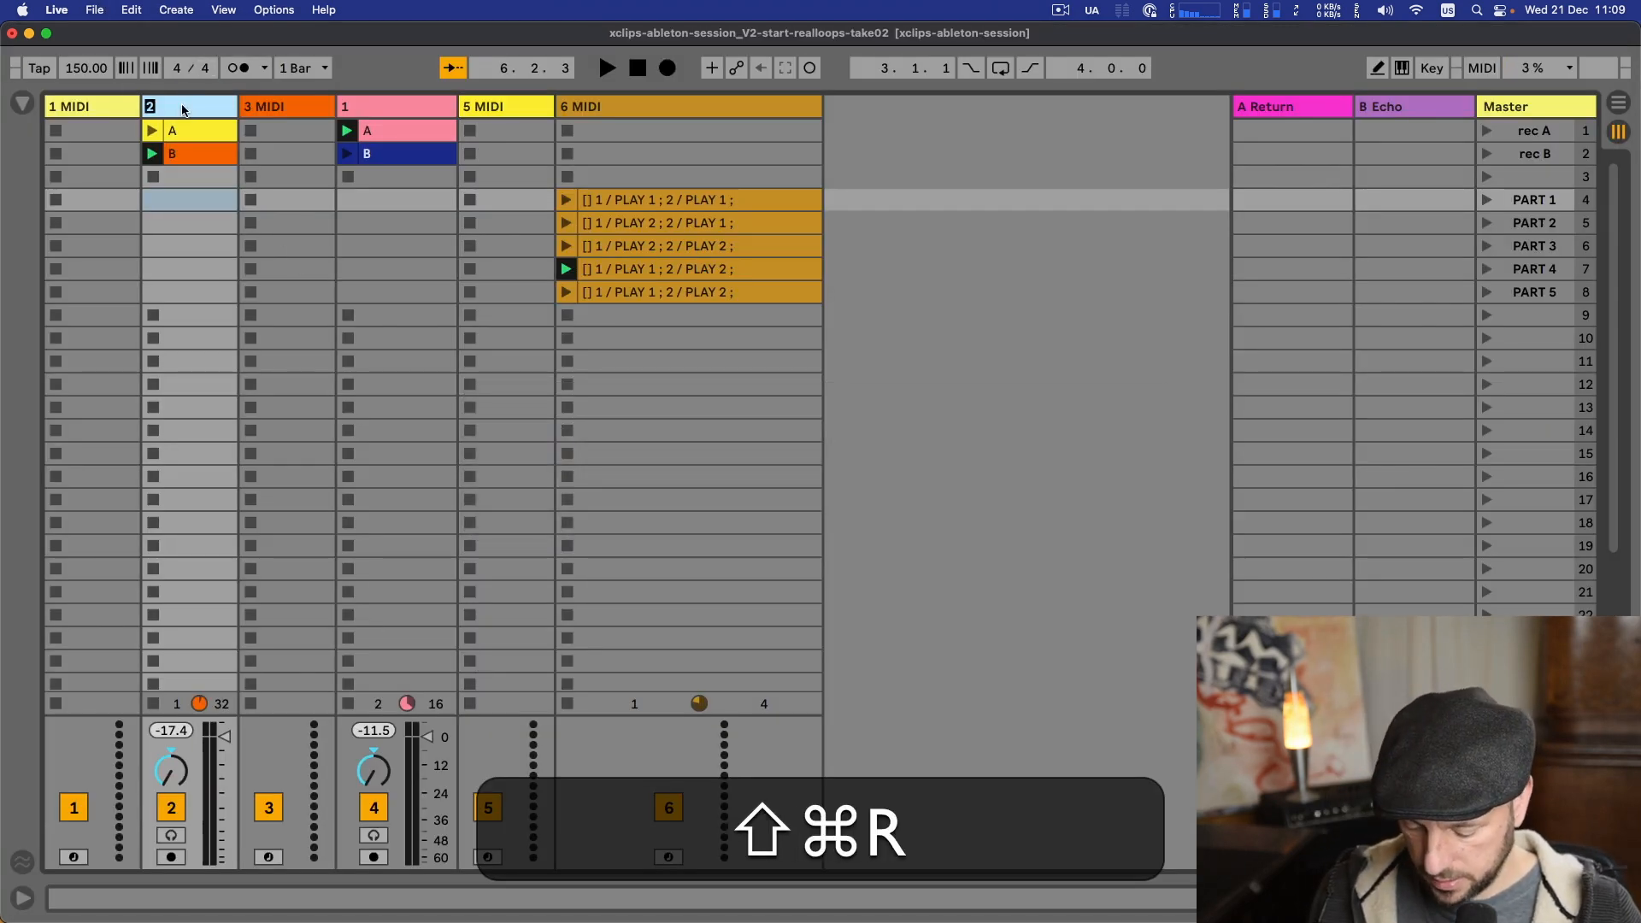
pyautogui.write('BAS')
pyautogui.press('BackSpace')
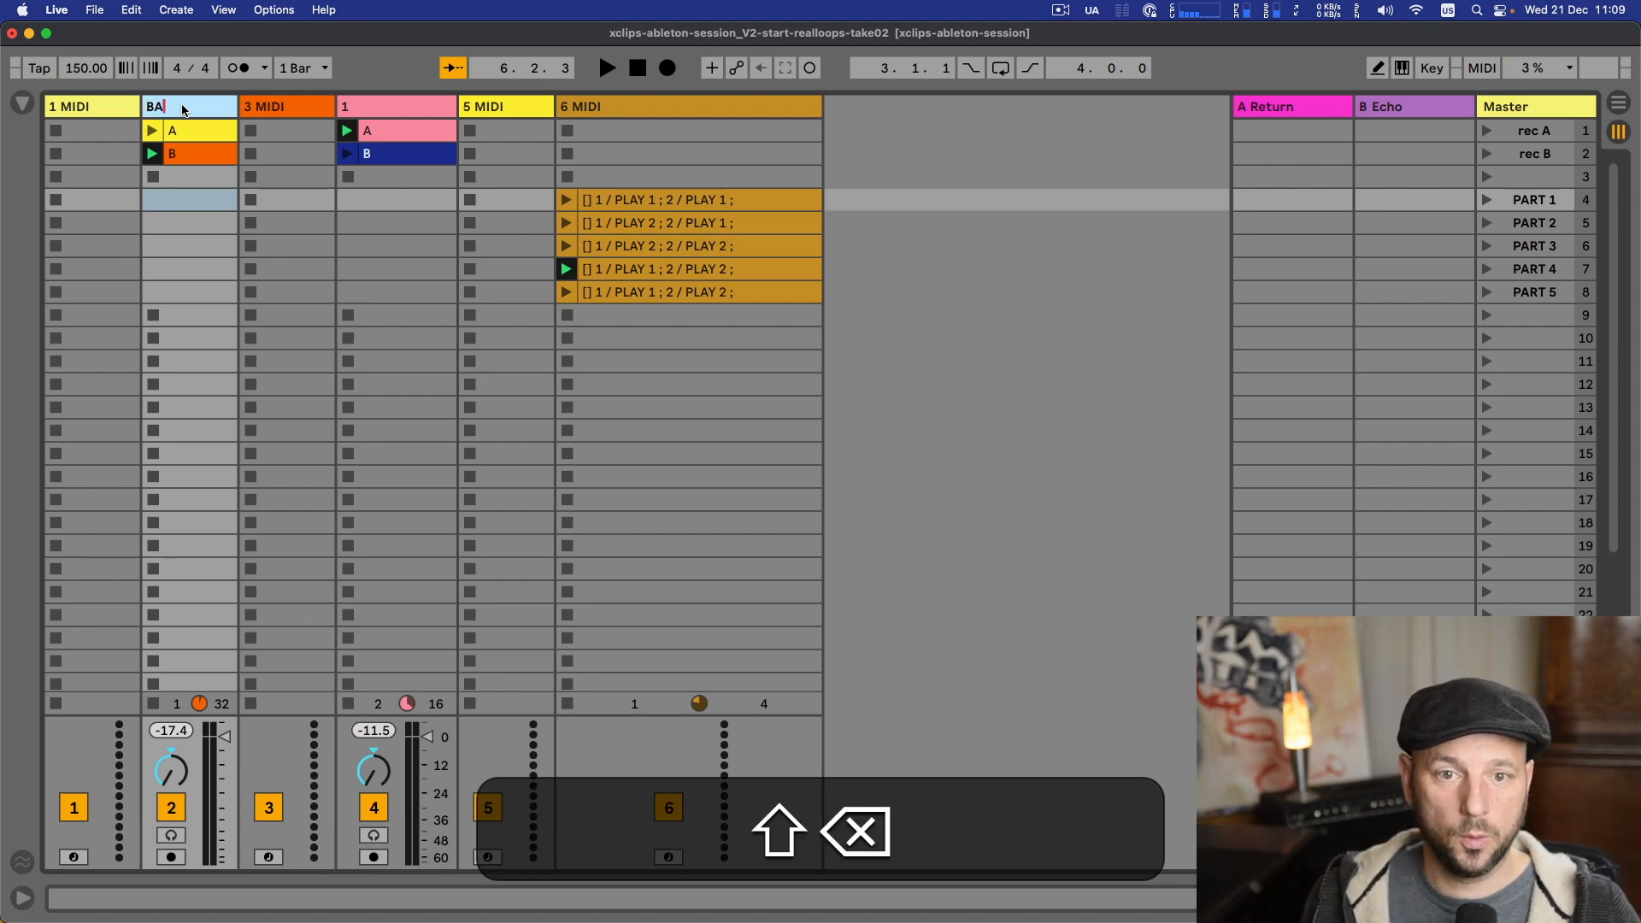
pyautogui.write('SS')
pyautogui.press('Tab')
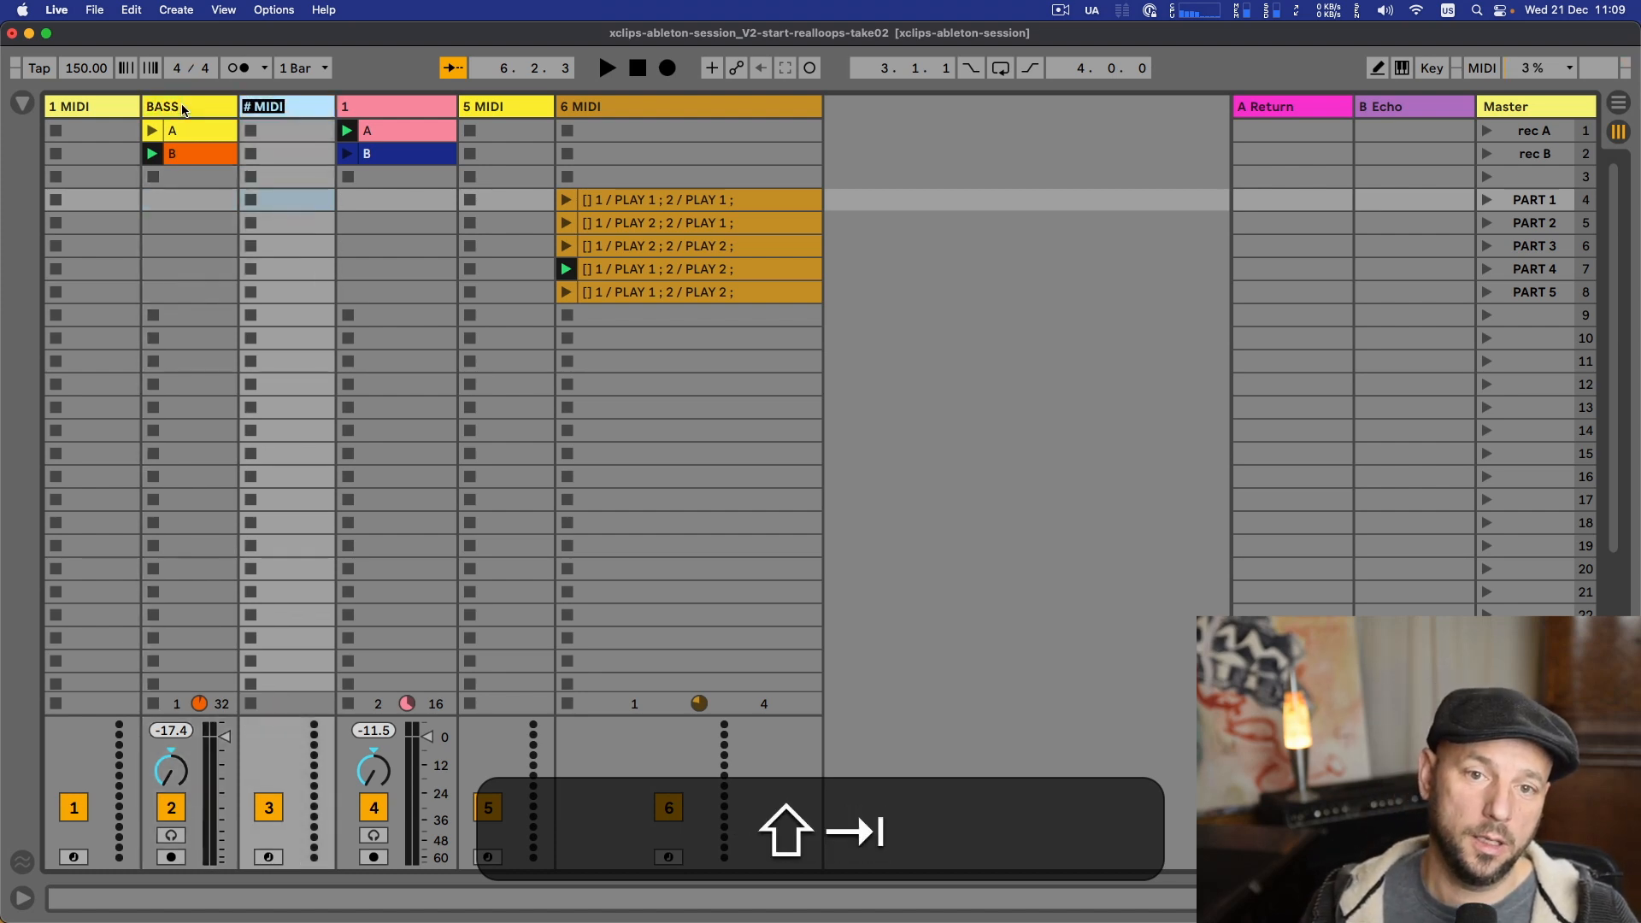
pyautogui.press('Tab')
pyautogui.write('CHORU')
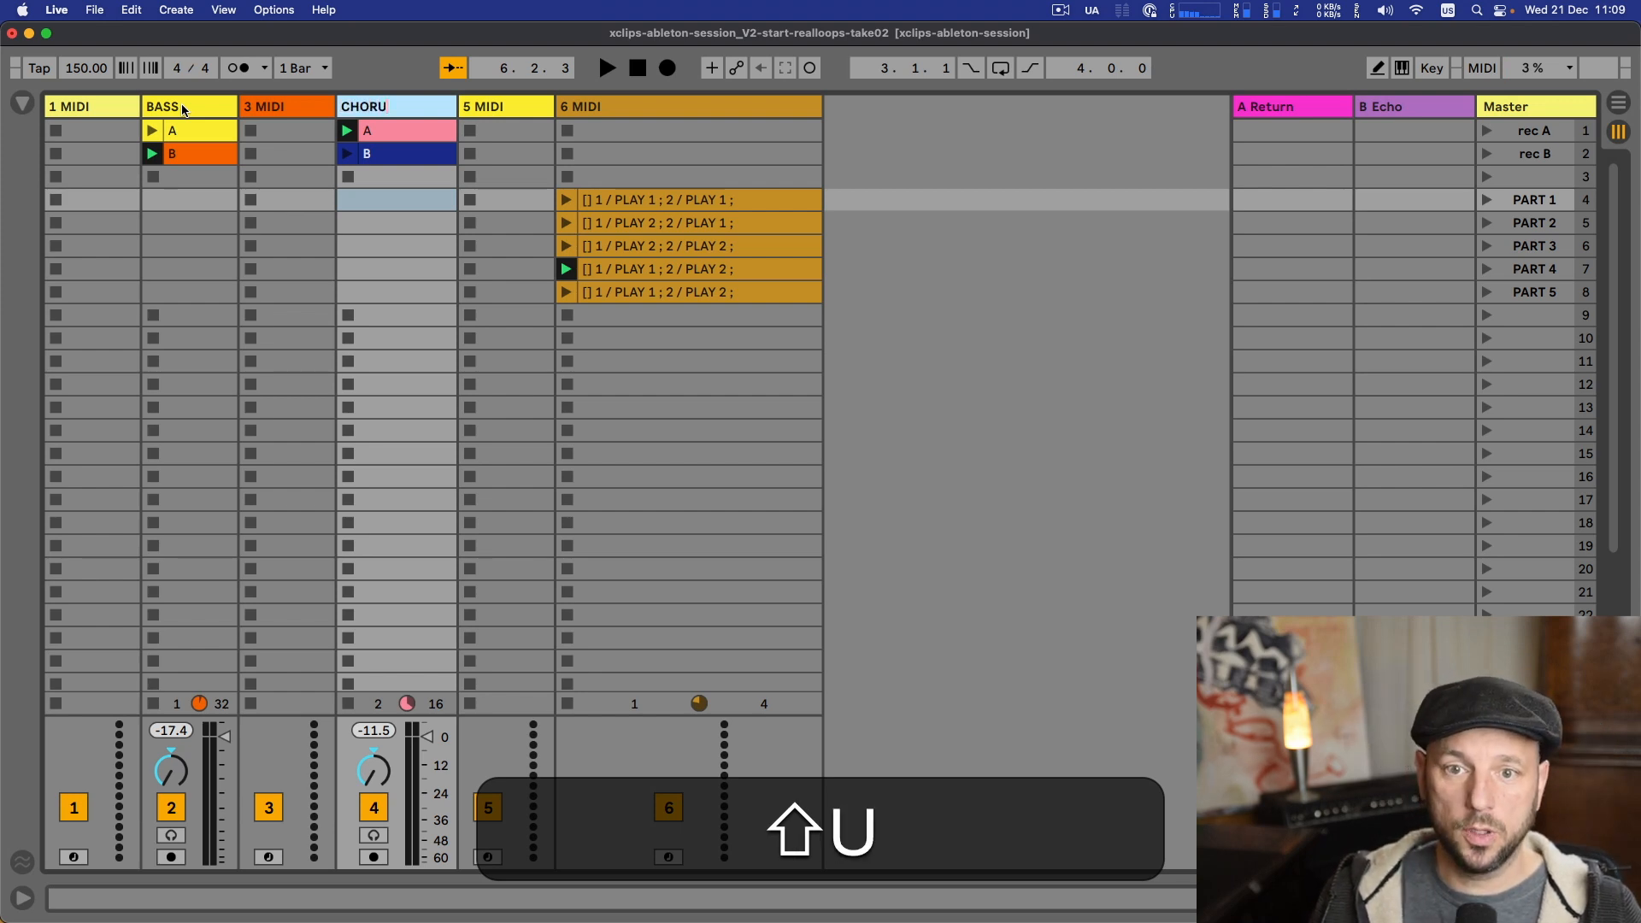
pyautogui.hotkey('shift', 'BackSpace')
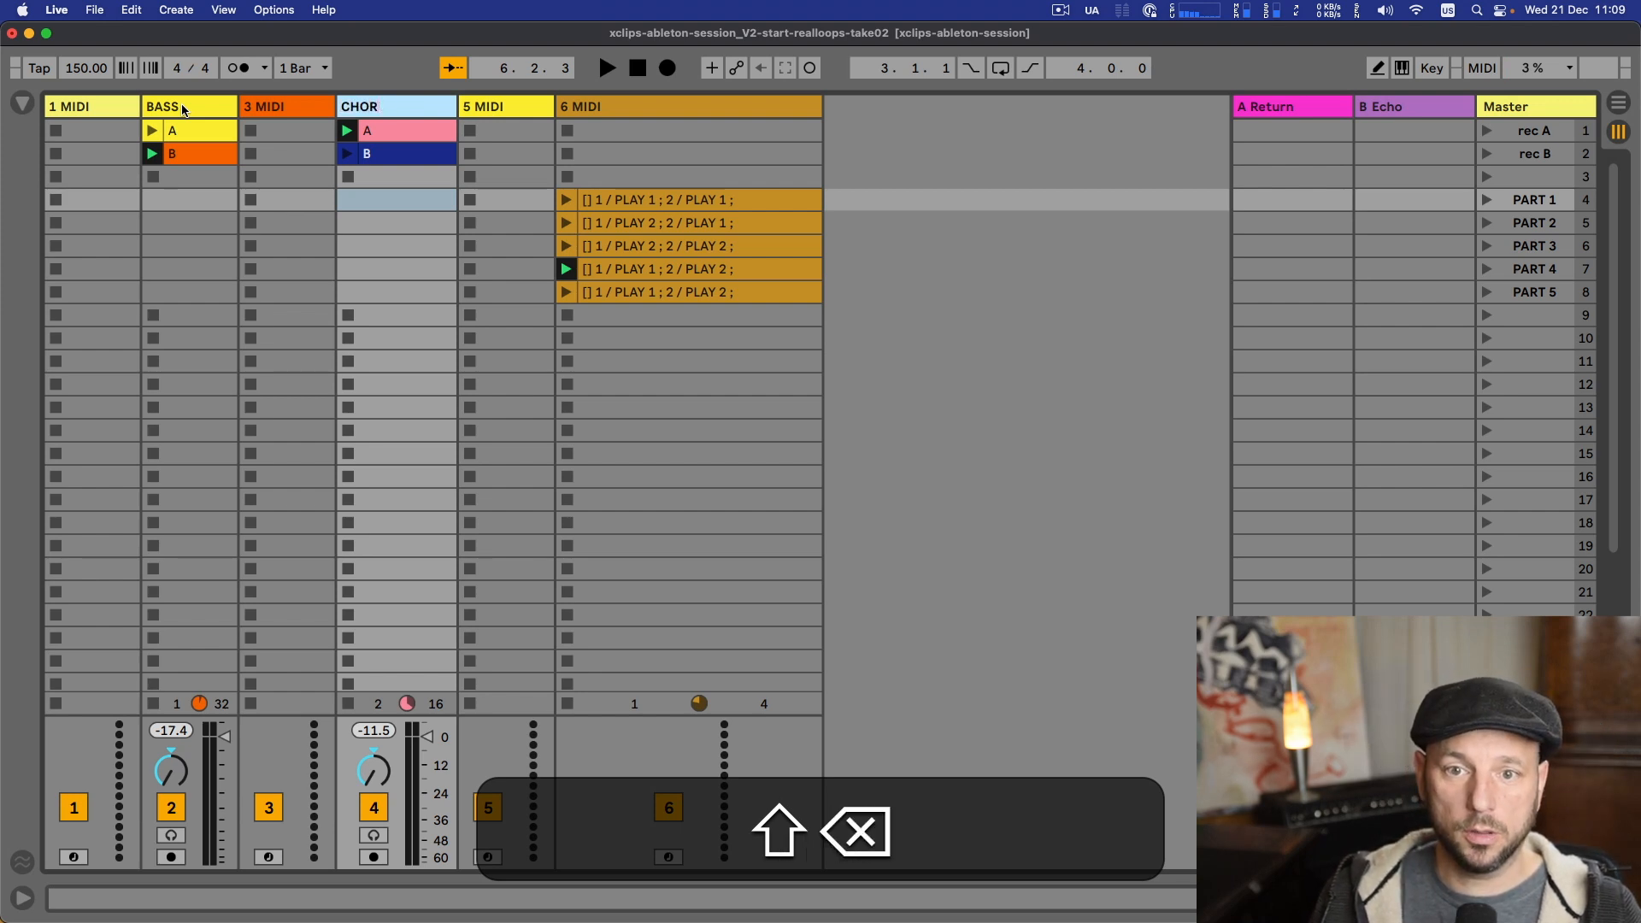
pyautogui.write('DS')
pyautogui.hotkey('shift', 'Return')
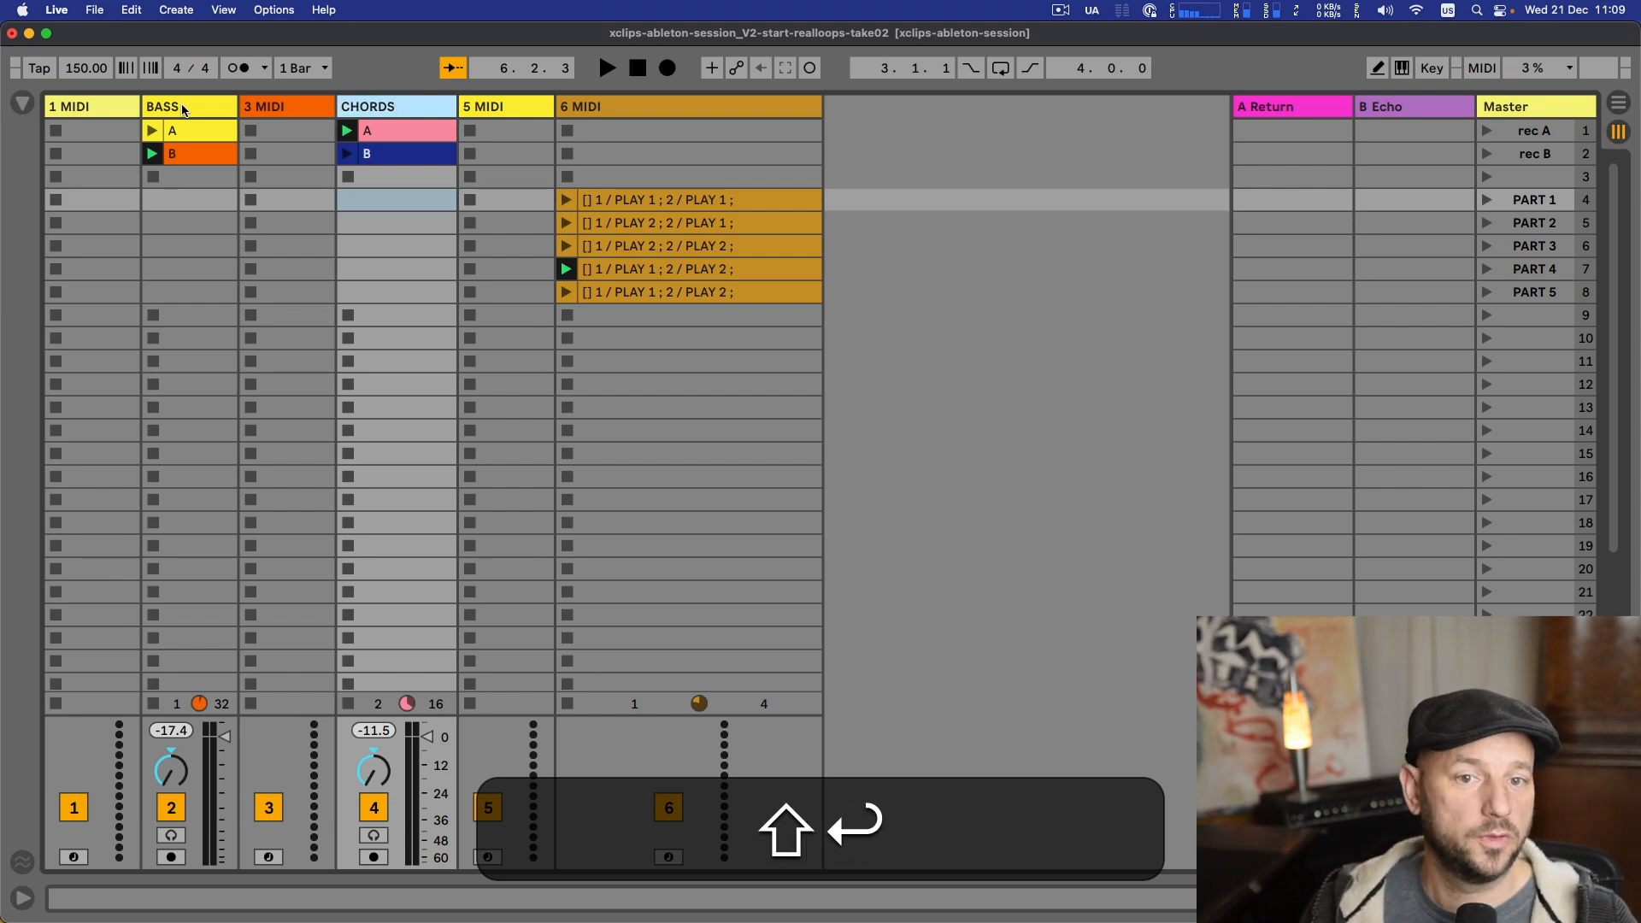
# - In the PART 1 X-Clip name on 6 MIDI, replace the first action's track number 1 with "BASS" in quotes
pyautogui.hotkey('shift', 'Right')
pyautogui.hotkey('shift', 'Right')
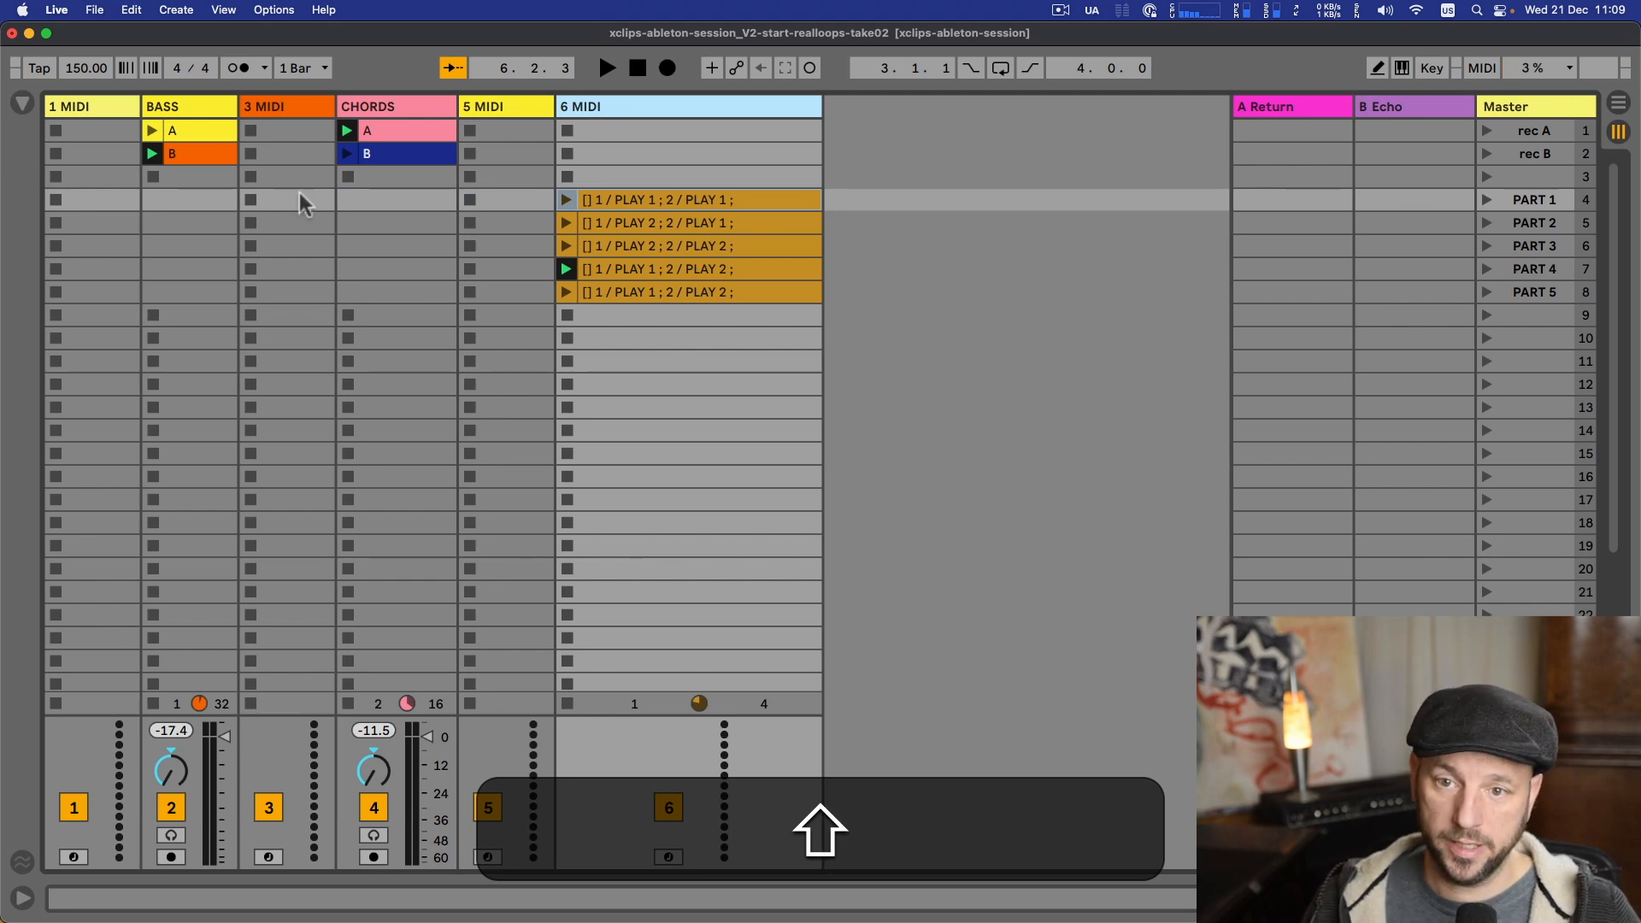
pyautogui.click(612, 203)
pyautogui.press('super+shift+r')
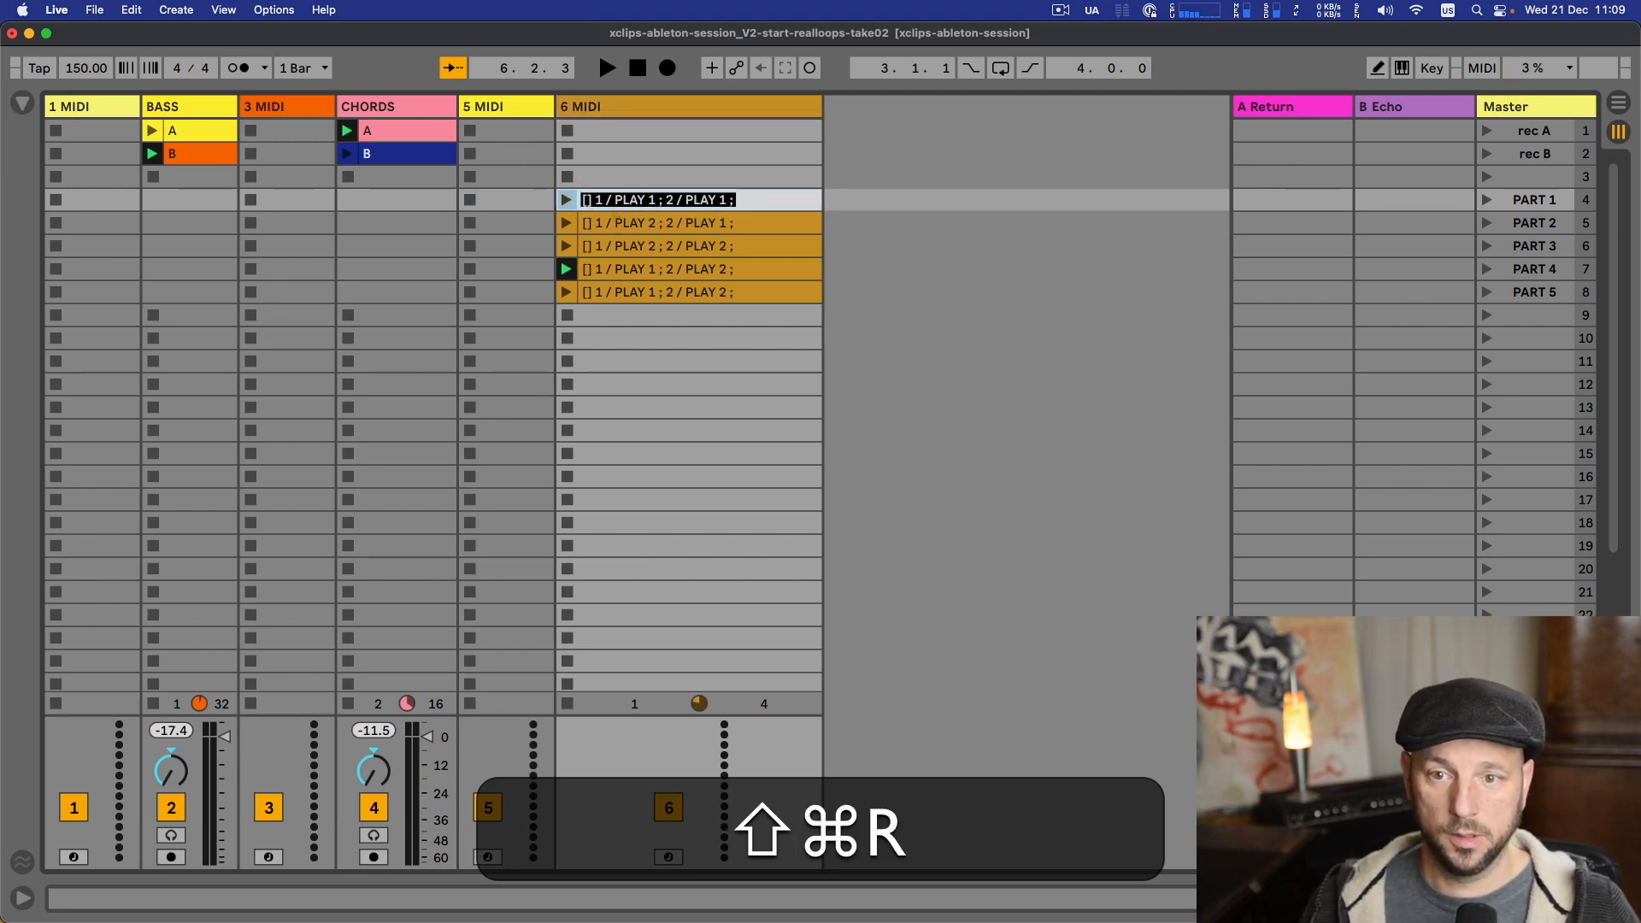
pyautogui.hotkey('shift', 'Right')
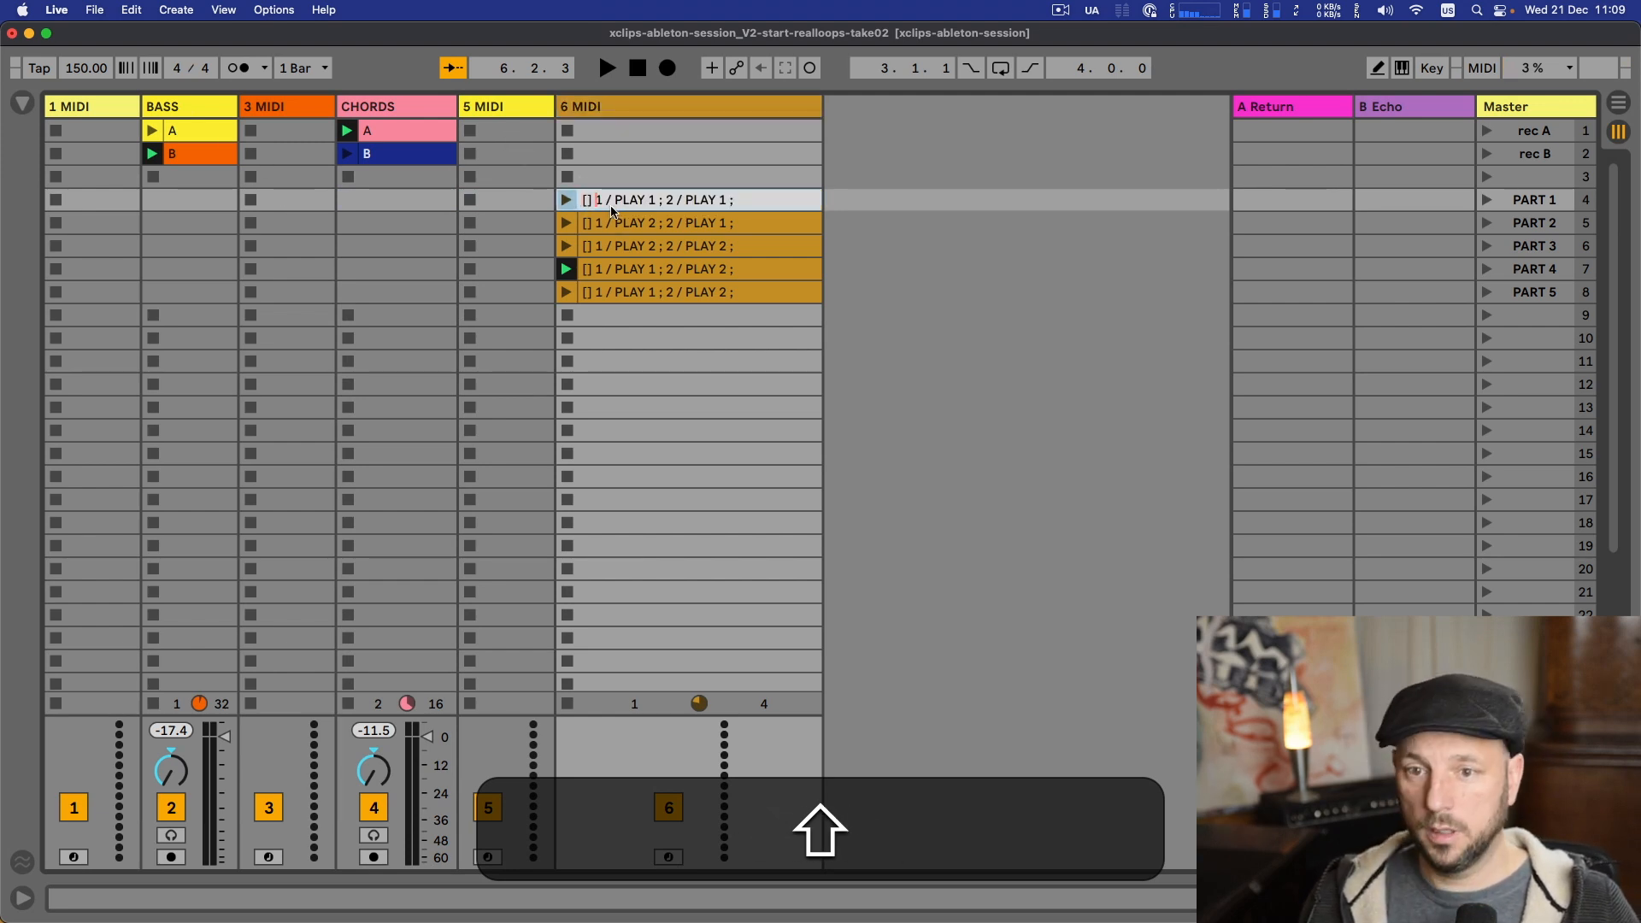
pyautogui.write('"BASS')
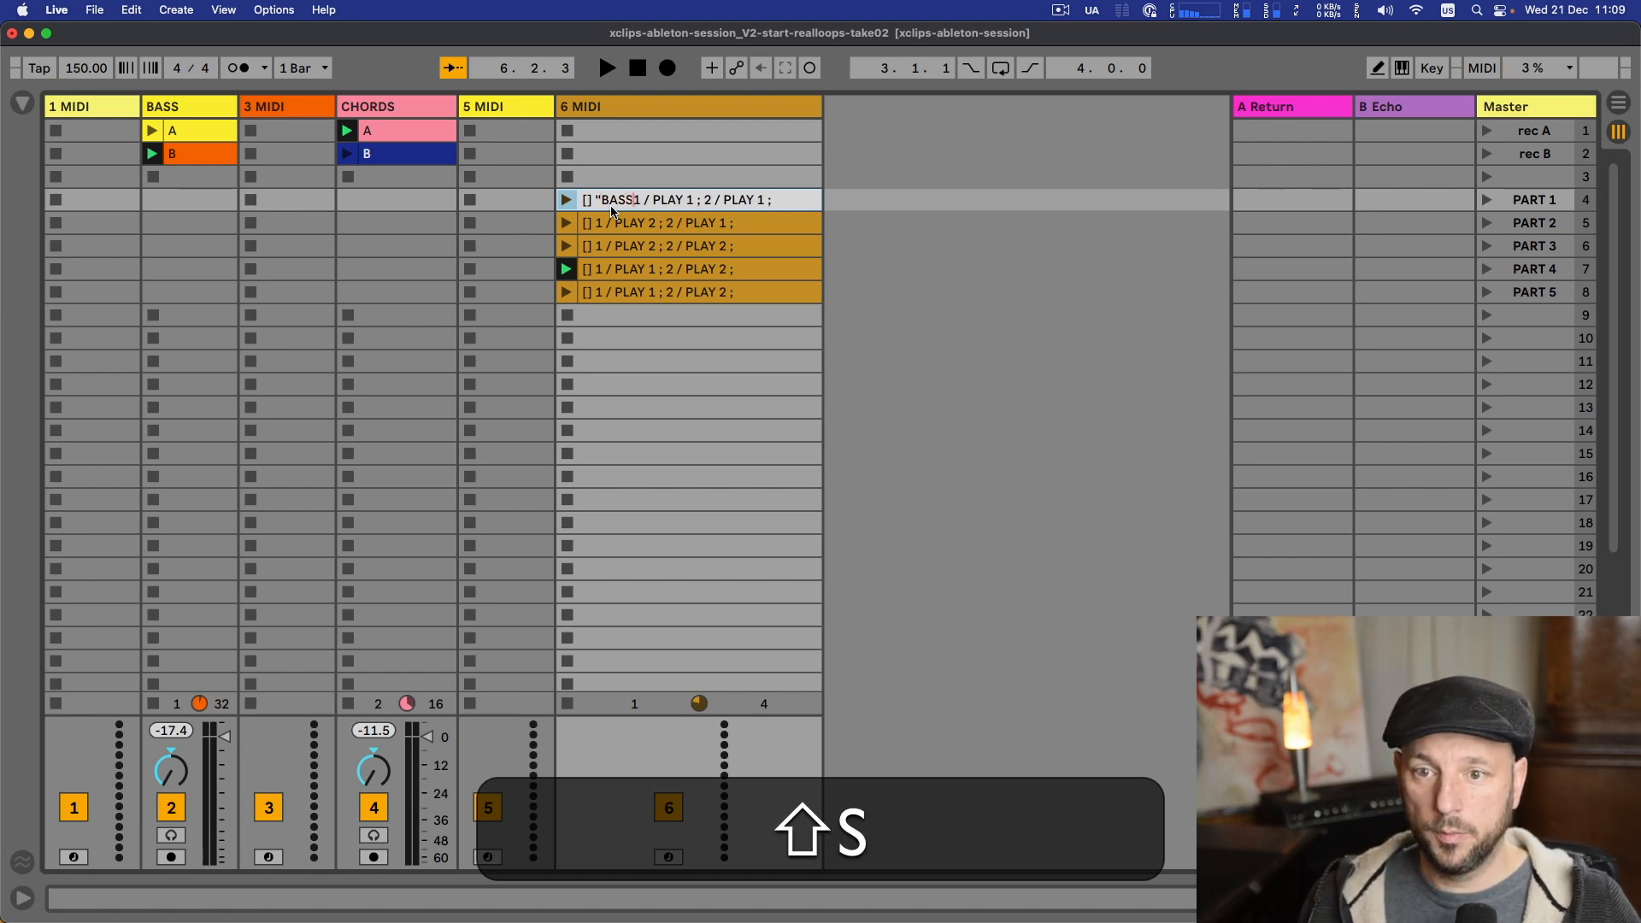
pyautogui.write('"')
pyautogui.hotkey('shift', 'Delete')
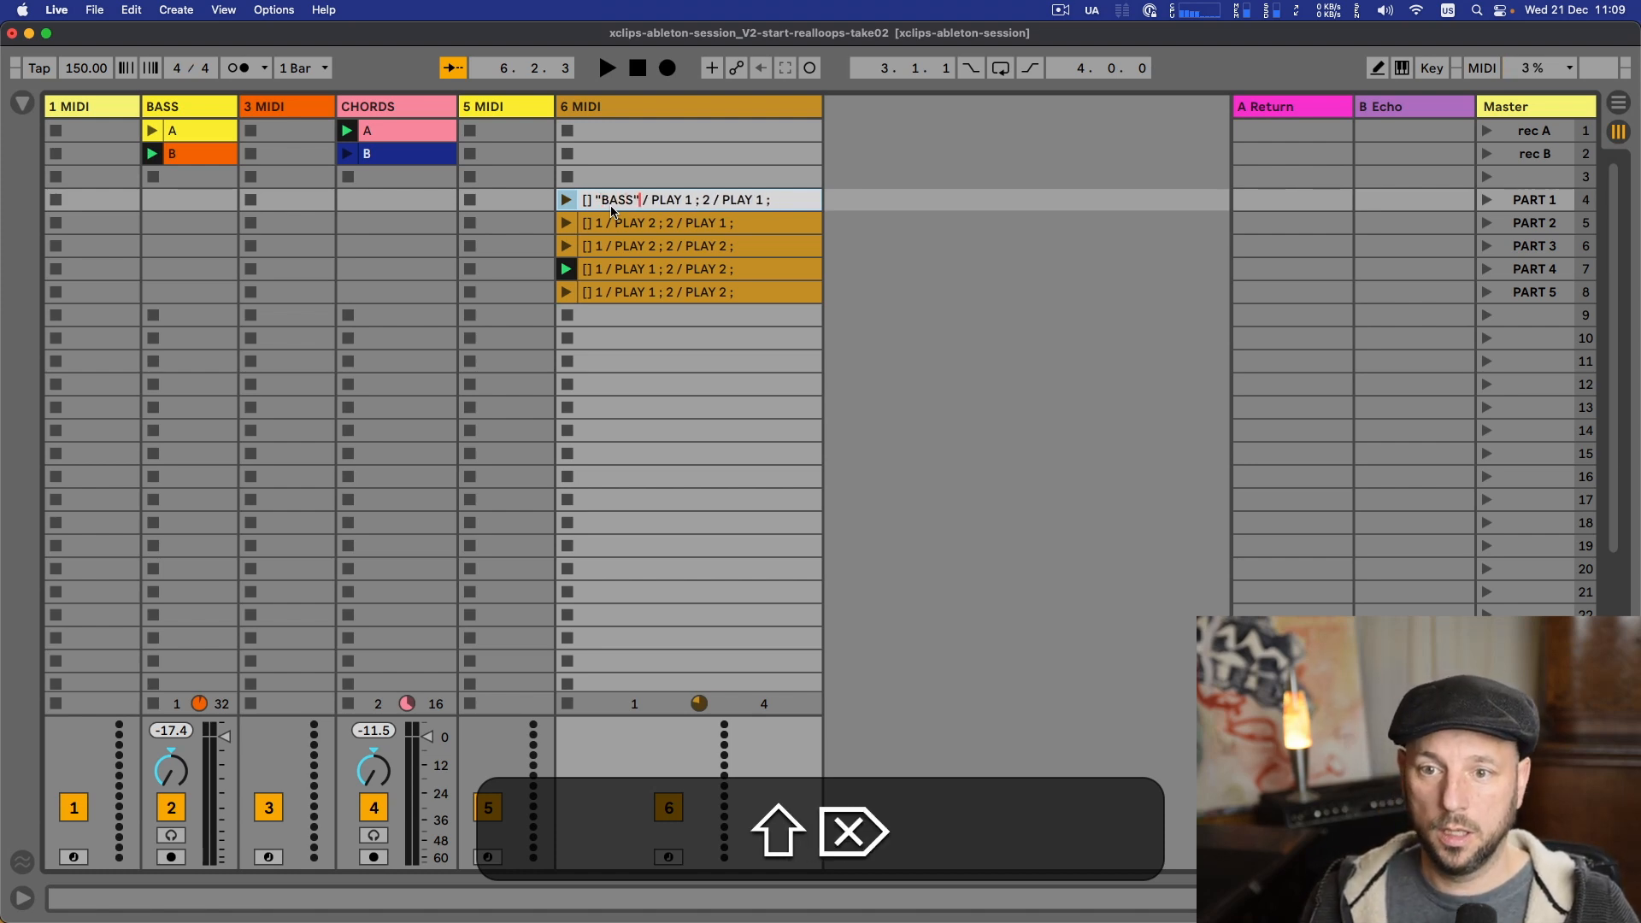
# - Replace the second action's track number with "CHORDS" so the PART 1 X-Clip reads [] "BASS" / PLAY 1 ; "CHORDS" / PLAY 1 ;
pyautogui.hotkey('alt', 'shift', 'Right')
pyautogui.hotkey('shift', 'Right')
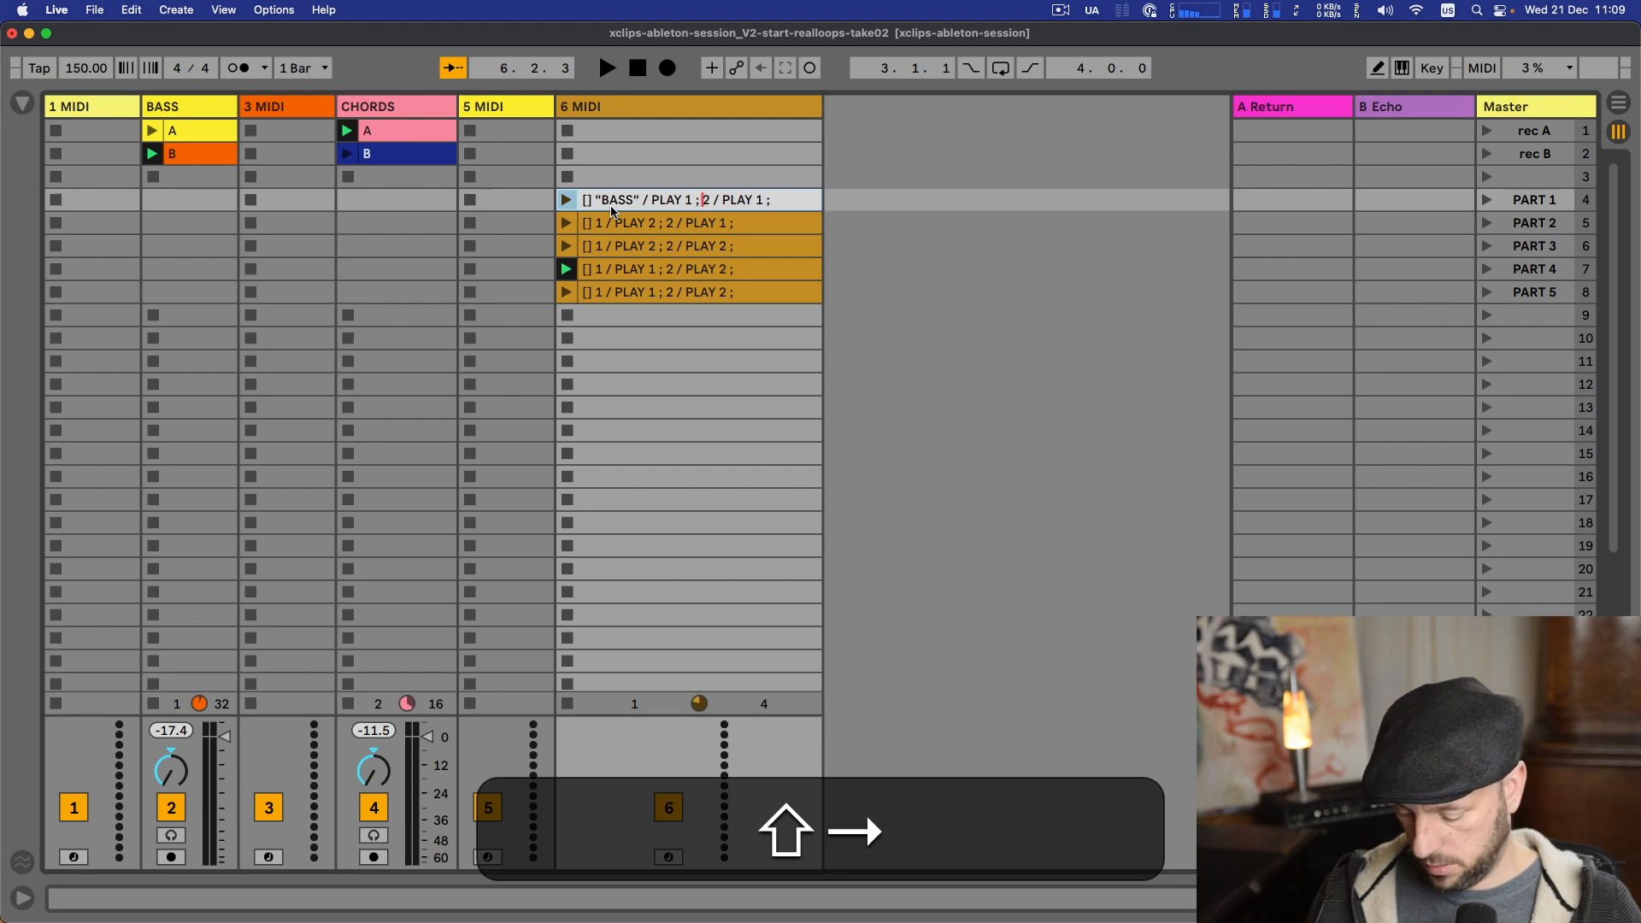
pyautogui.write('"CHORDS')
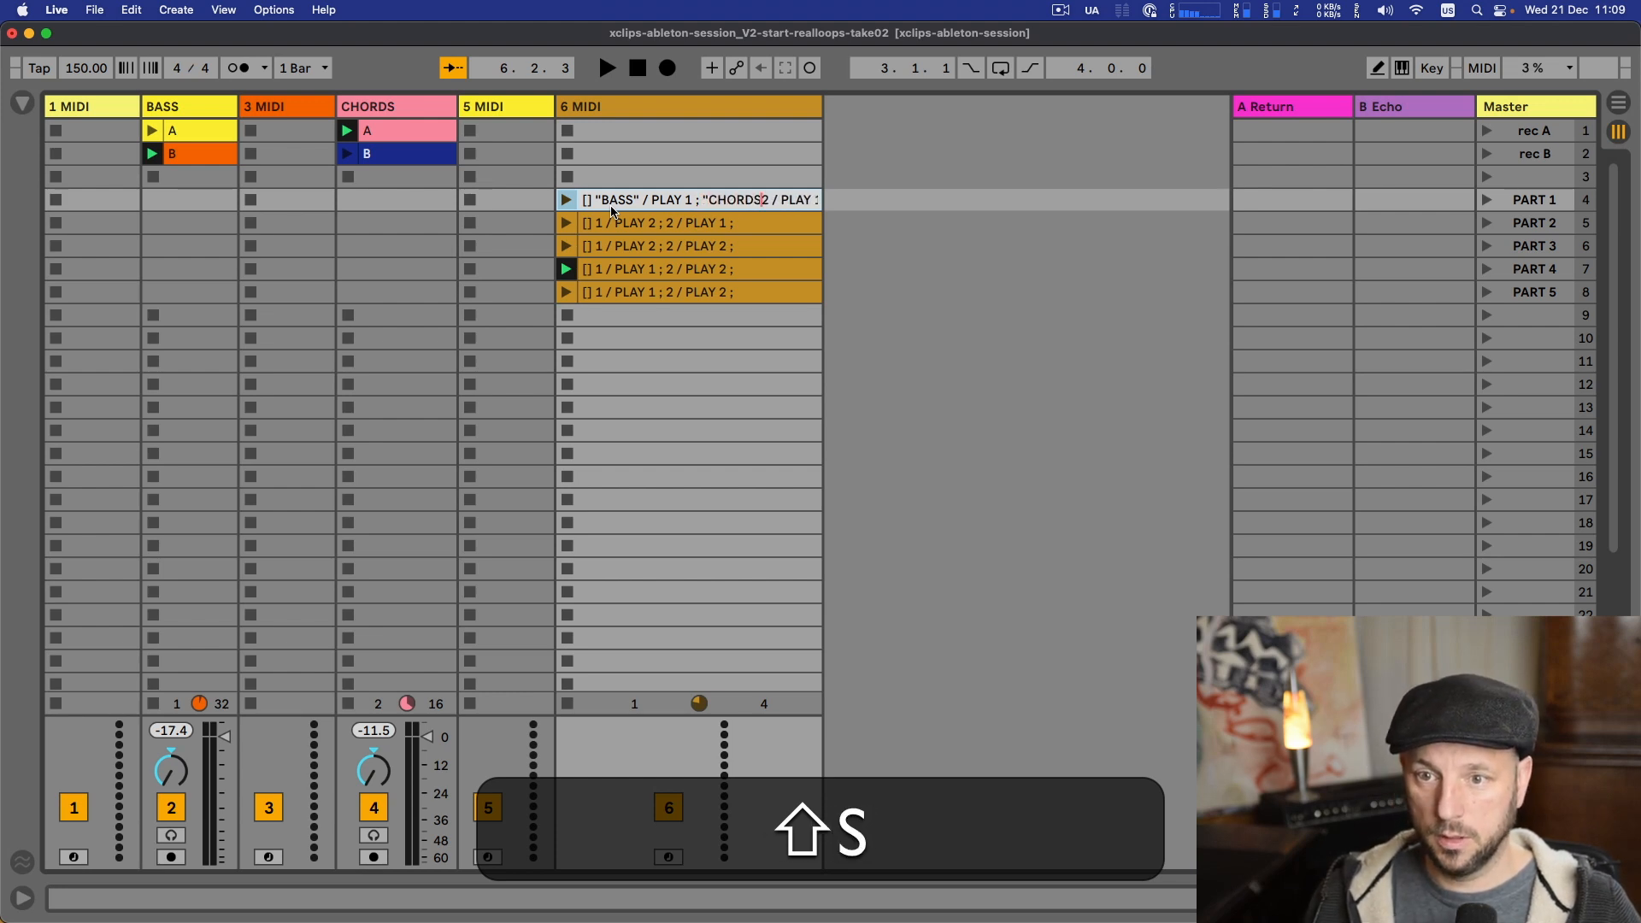
pyautogui.hotkey('shift', 'Delete')
pyautogui.write('"')
pyautogui.hotkey('shift', 'Return')
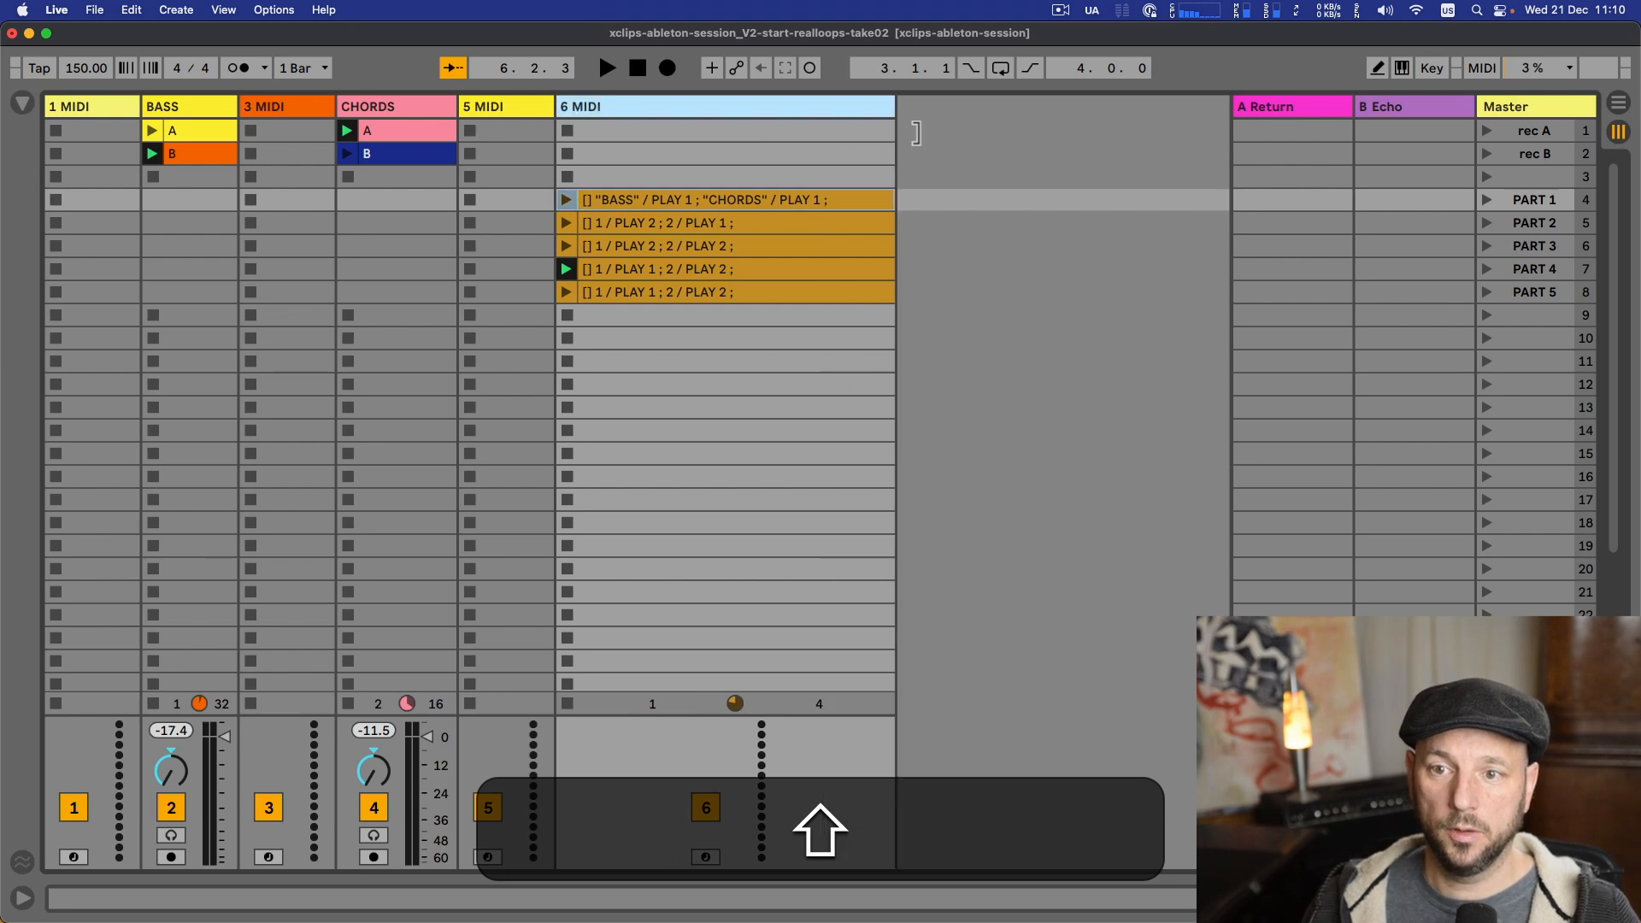
# - Launch the PART 1 X-Clip on 6 MIDI to test the name-based actions, and stop playback
pyautogui.click(567, 200)
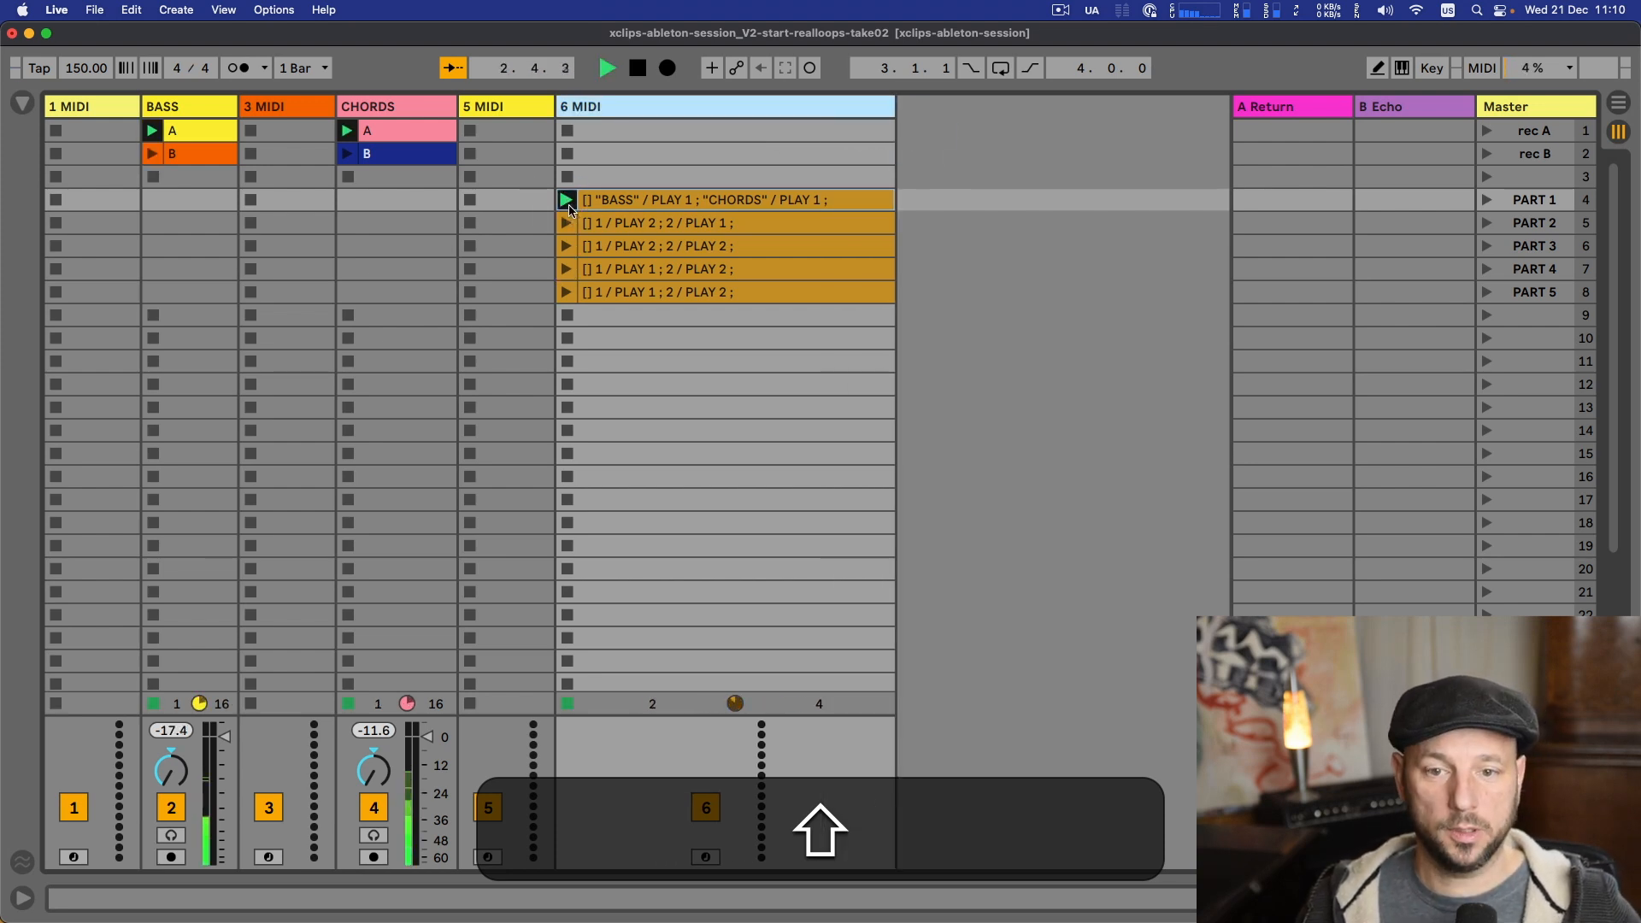
pyautogui.click(567, 204)
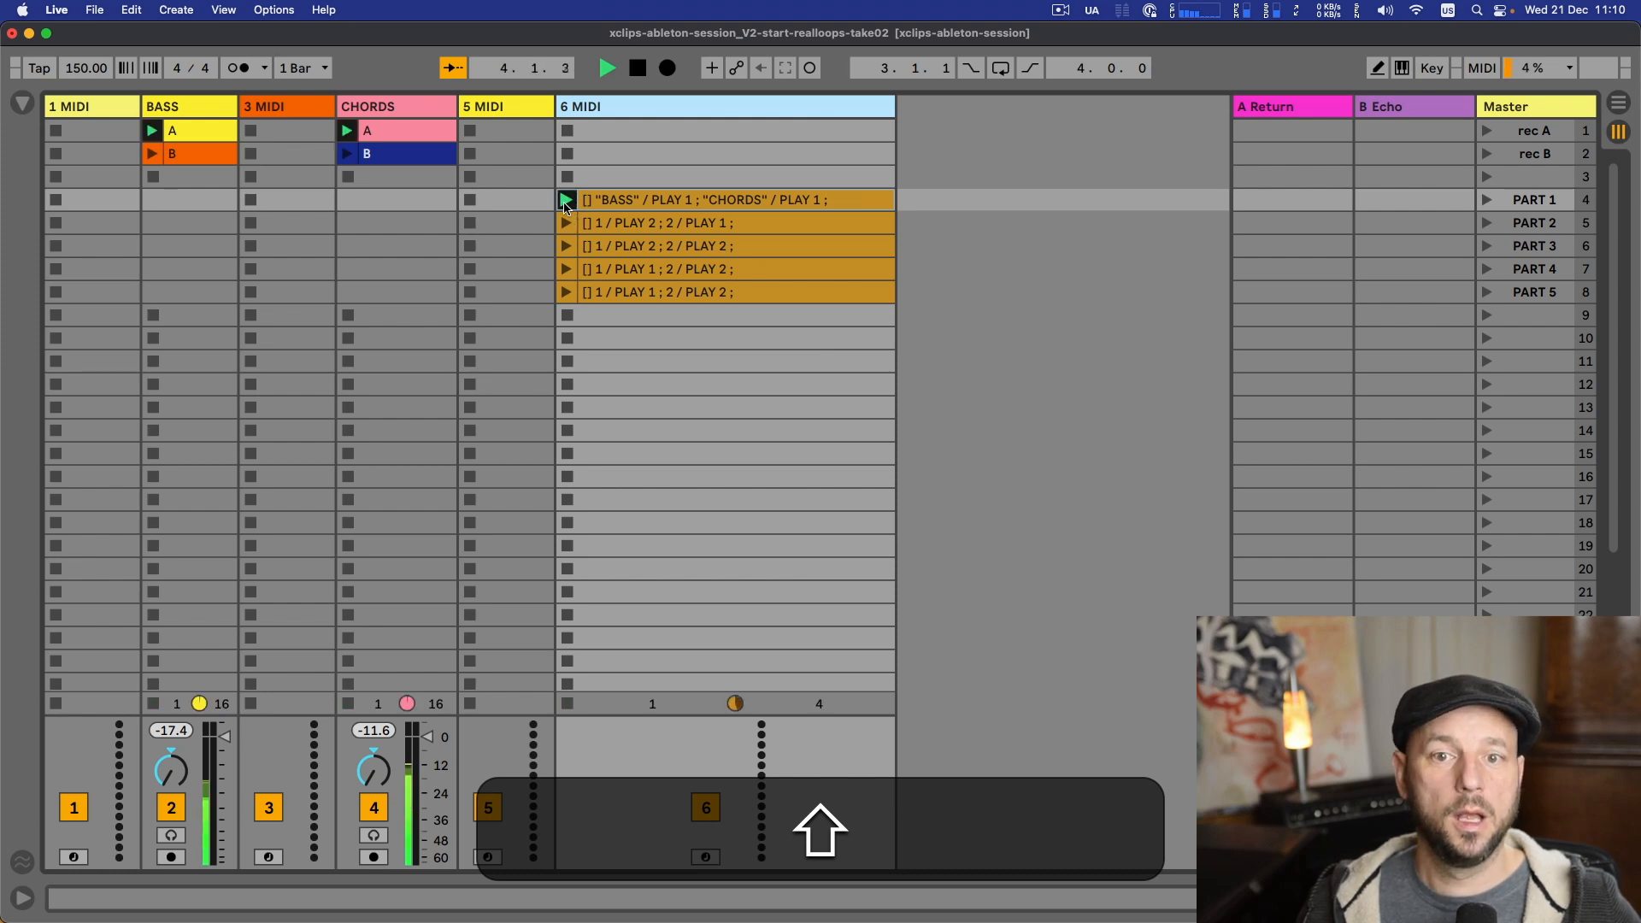
pyautogui.hotkey('shift', 'space')
# - Reorder the loop tracks so CHORDS sits second and BASS sits fourth
pyautogui.moveTo(380, 108); pyautogui.dragTo(455, 109)
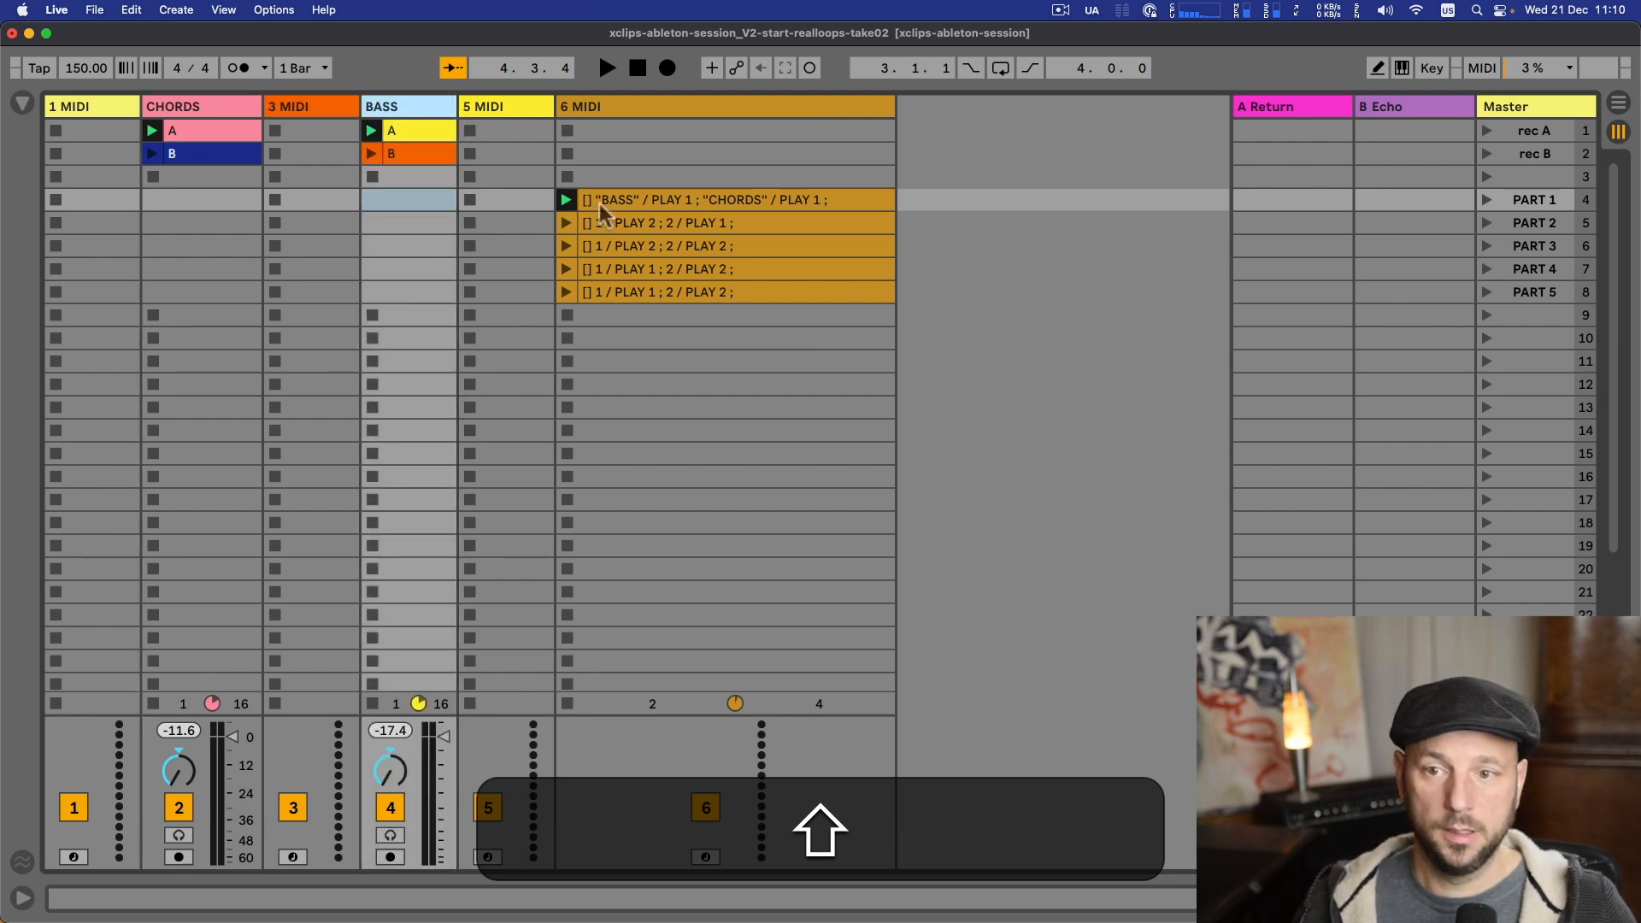
# - Launch the PART 1 scene again to test the name-based actions with the reordered tracks, and stop playback
pyautogui.press('Return')
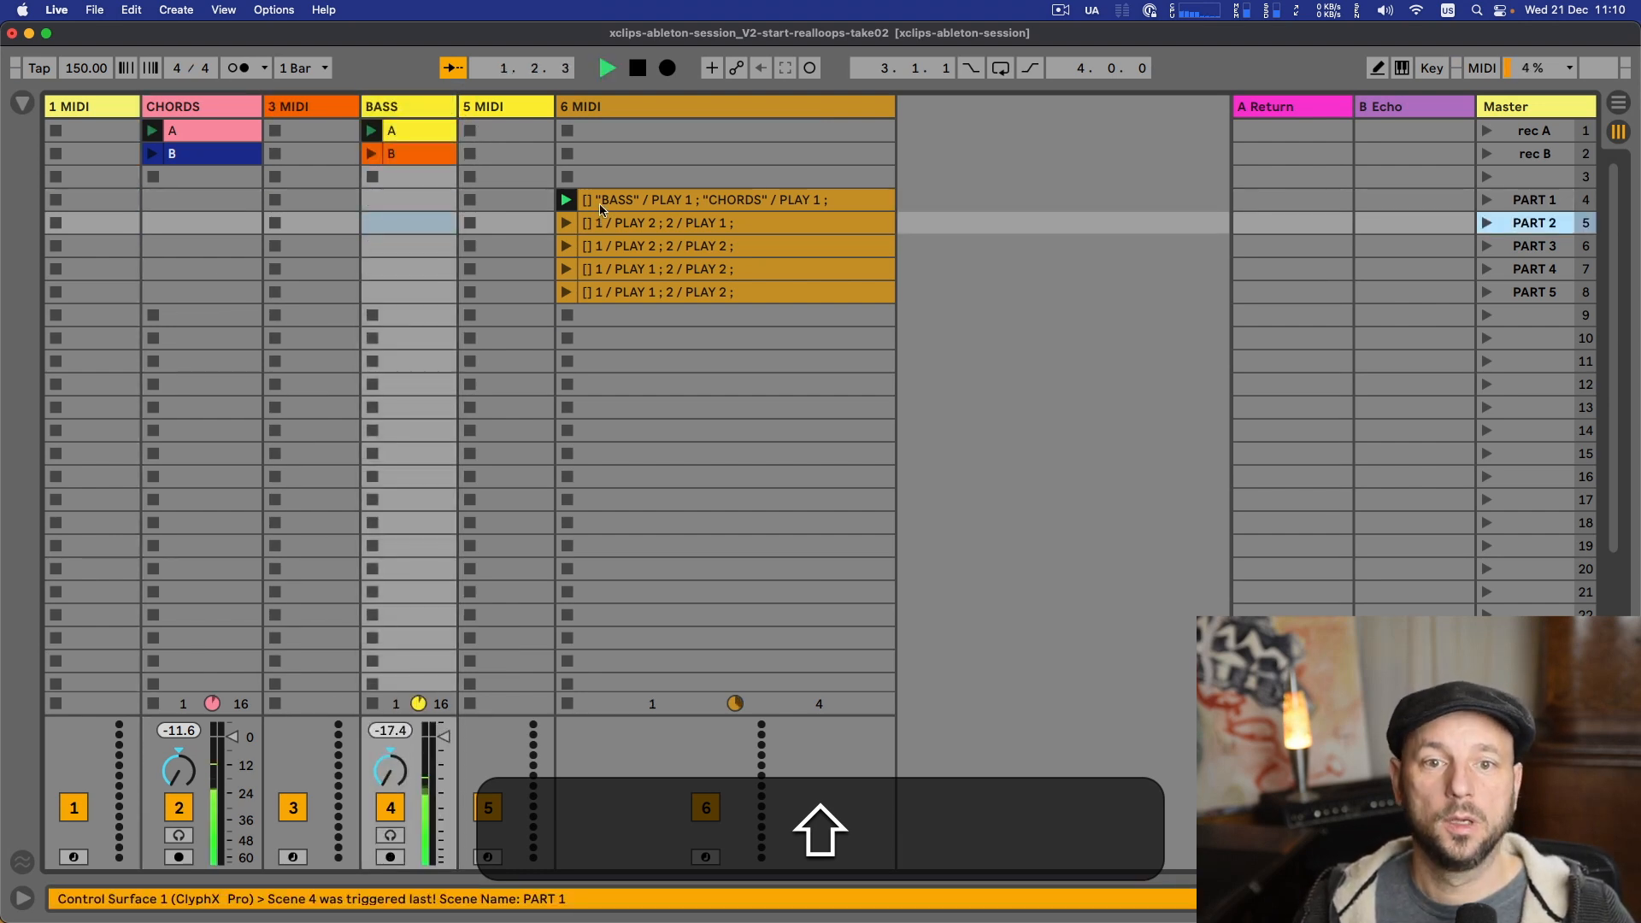
pyautogui.press('space')
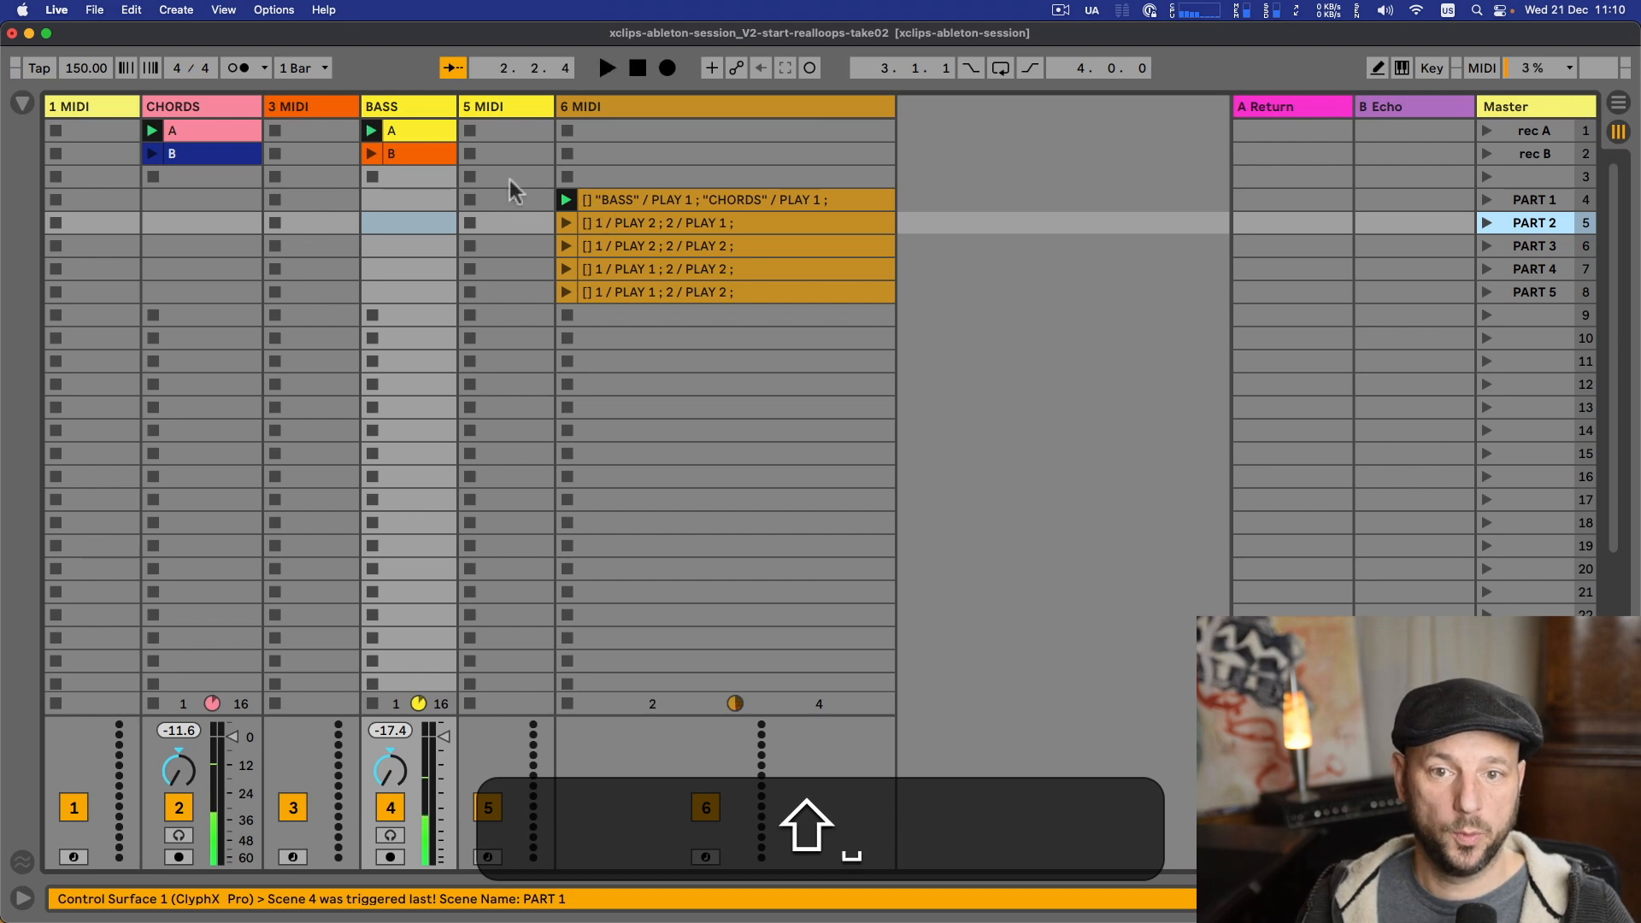
# - In the PART 2 X-Clip name on 6 MIDI, replace the first action's track number 1 with "BASS" in quotes
pyautogui.click(622, 229)
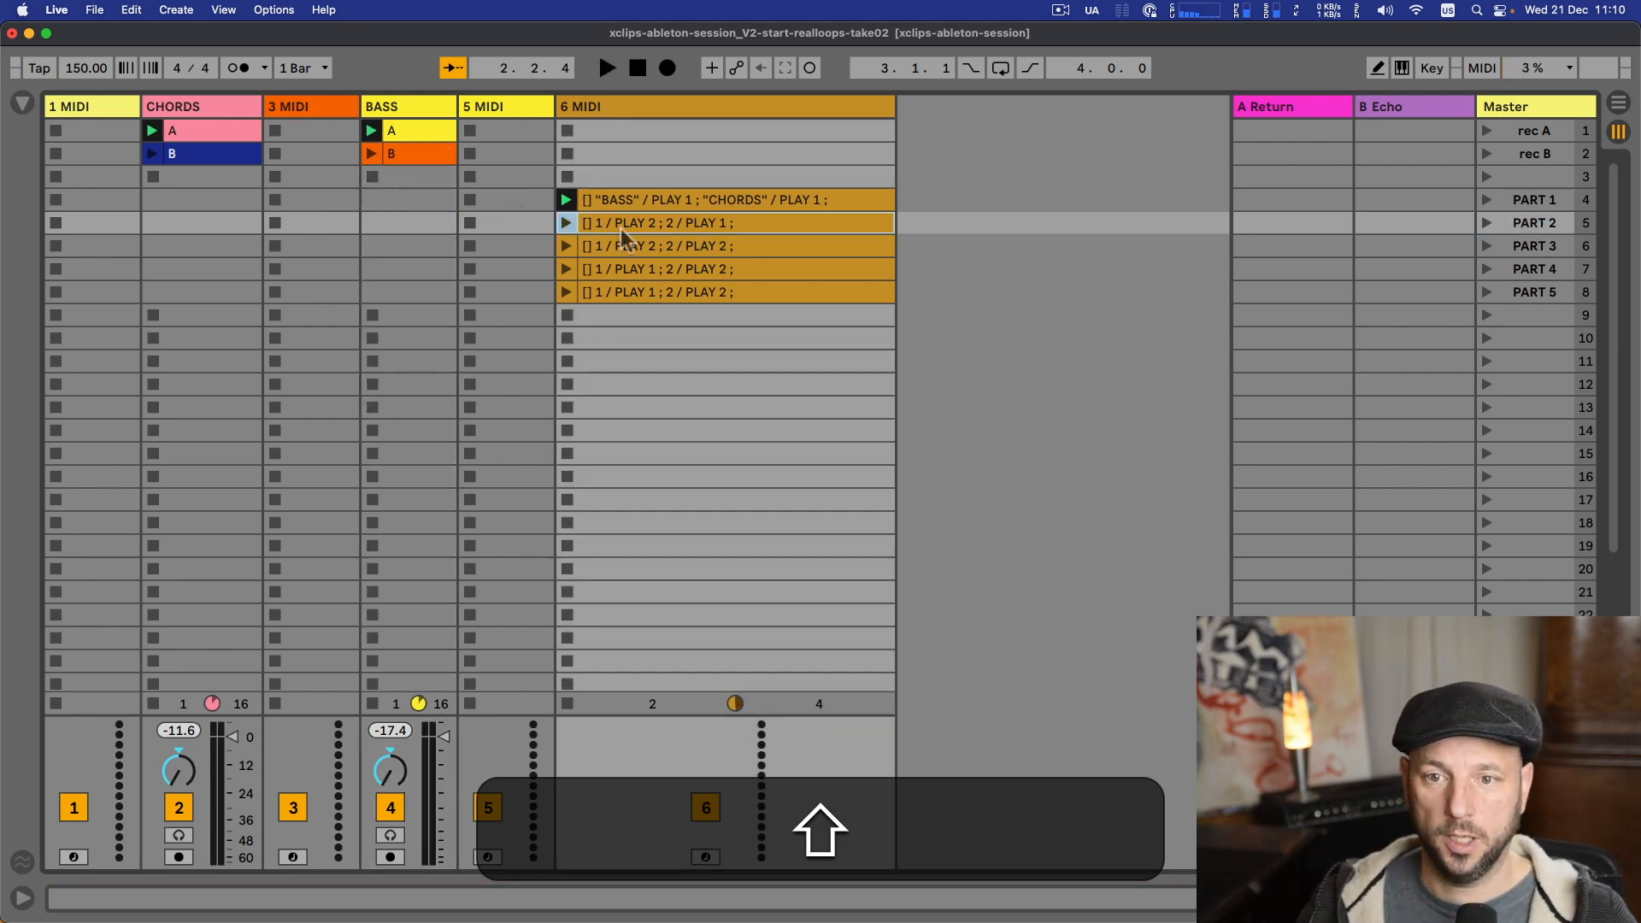
pyautogui.press('shift+super+r')
pyautogui.hotkey('alt', 'shift', 'Left')
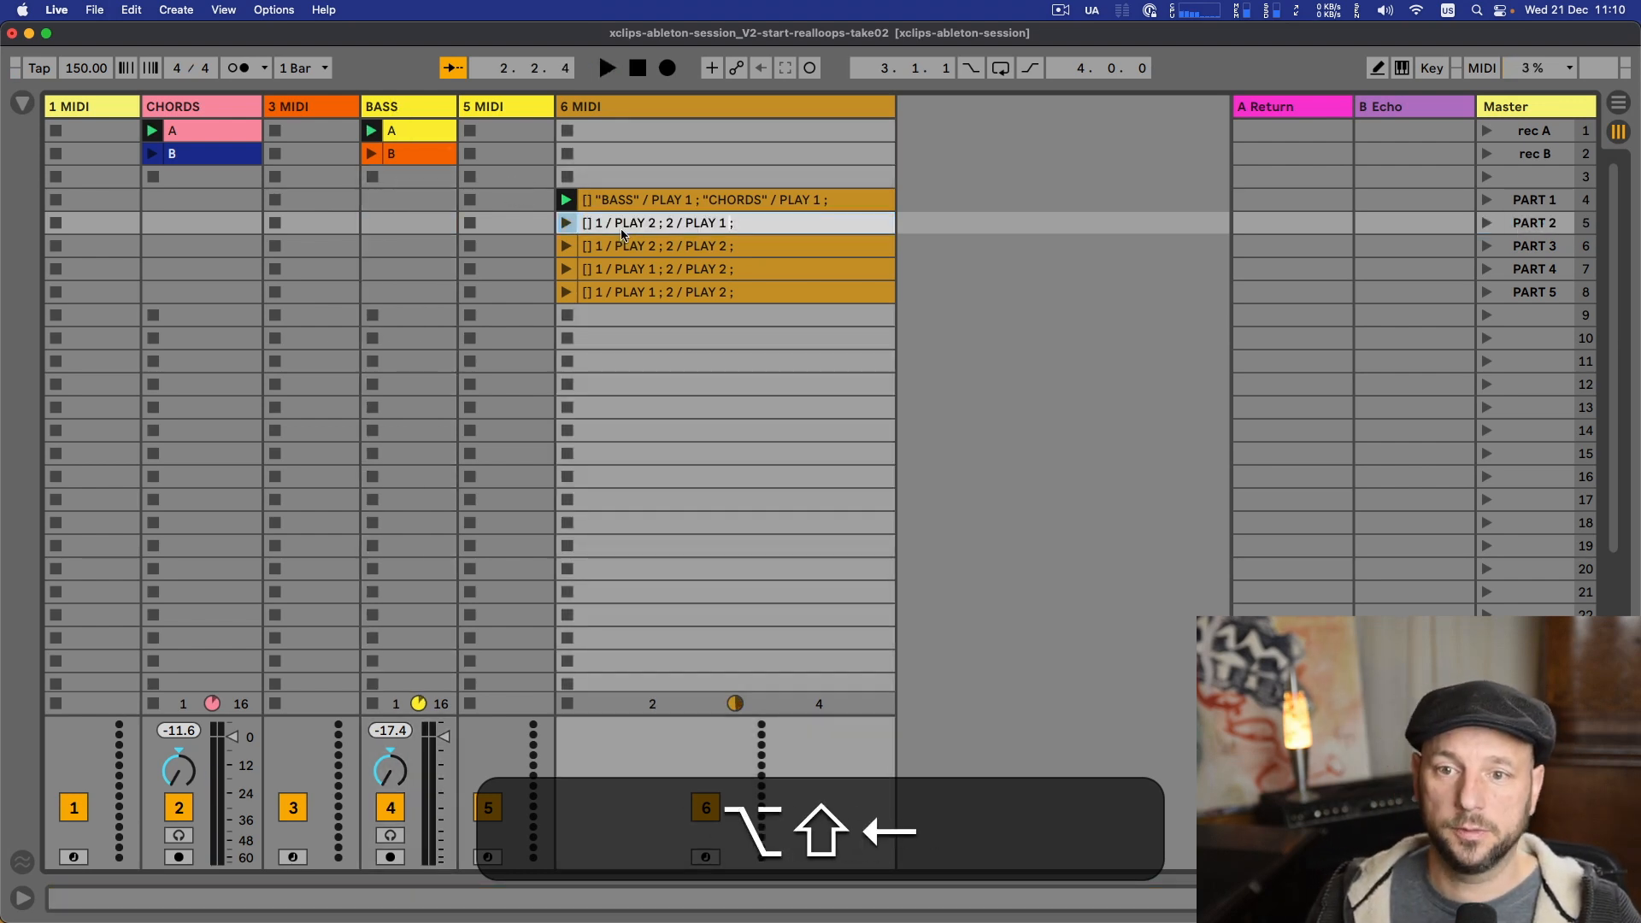
pyautogui.write('"BASS"')
pyautogui.hotkey('alt', 'shift', 'Left')
pyautogui.hotkey('alt', 'shift', 'Right')
pyautogui.press('super+c')
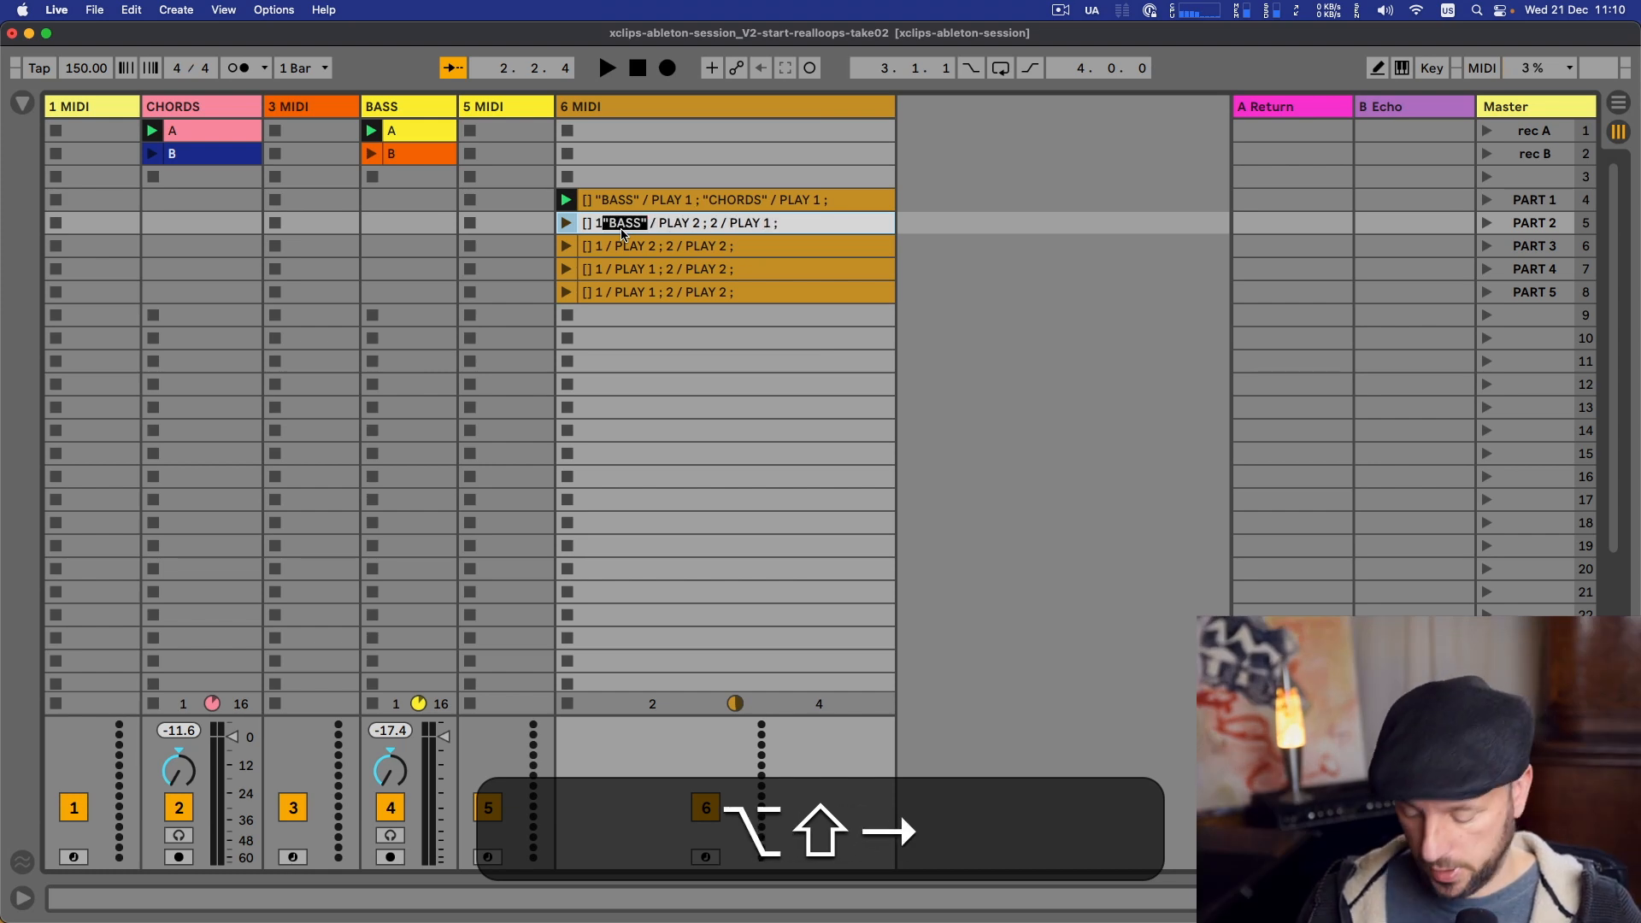
pyautogui.press('shift+super+Left')
pyautogui.press('BackSpace')
# - Replace the first action's track number 1 with the copied "BASS" in the PART 3, PART 4 and PART 5 X-Clip names
pyautogui.press('Down')
pyautogui.press('super+v')
pyautogui.press('Down')
pyautogui.press('super+v')
pyautogui.press('Down')
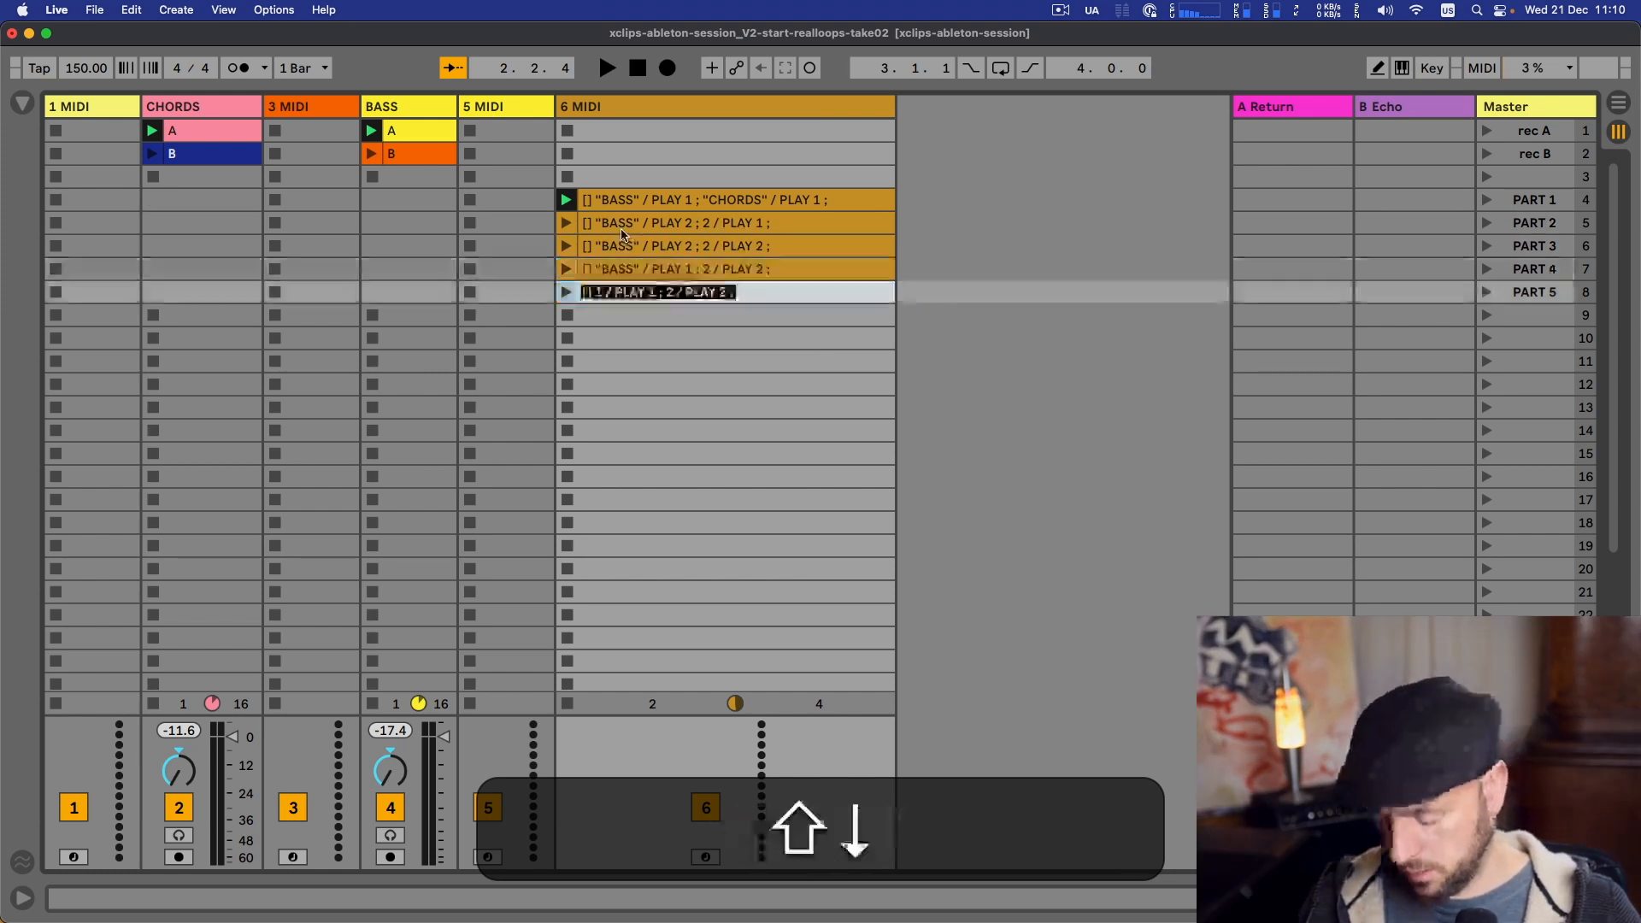
pyautogui.press('super+v')
pyautogui.press('Delete')
# - In the PART 5 X-Clip name, replace the second action's track number 2 with "CHORDS" and copy that quoted name
pyautogui.hotkey('alt', 'shift', 'Right')
pyautogui.write('"CHORDS"')
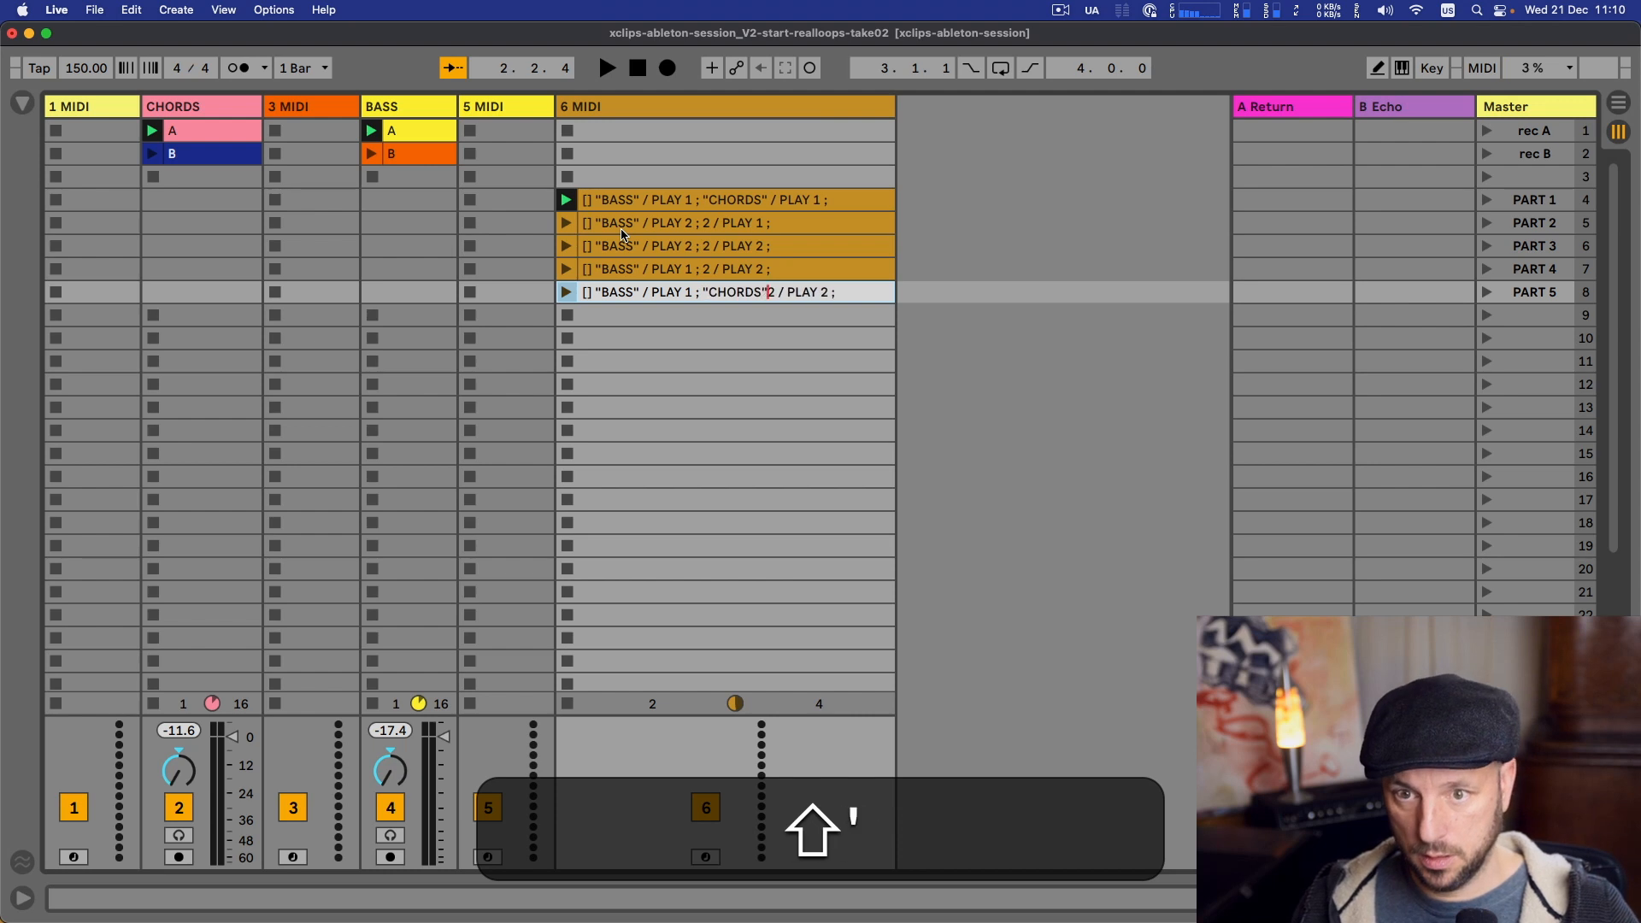
pyautogui.hotkey('alt', 'shift', 'Left')
pyautogui.press('super+c')
# - Replace the second action's track number 2 with the copied "CHORDS" in the PART 4, PART 3 and PART 2 X-Clip names
pyautogui.press('Up')
pyautogui.hotkey('alt', 'Left')
pyautogui.hotkey('alt', 'Left')
pyautogui.hotkey('alt', 'Left')
pyautogui.press('super+v')
pyautogui.press('Delete')
pyautogui.press('Up')
pyautogui.hotkey('alt', 'Right')
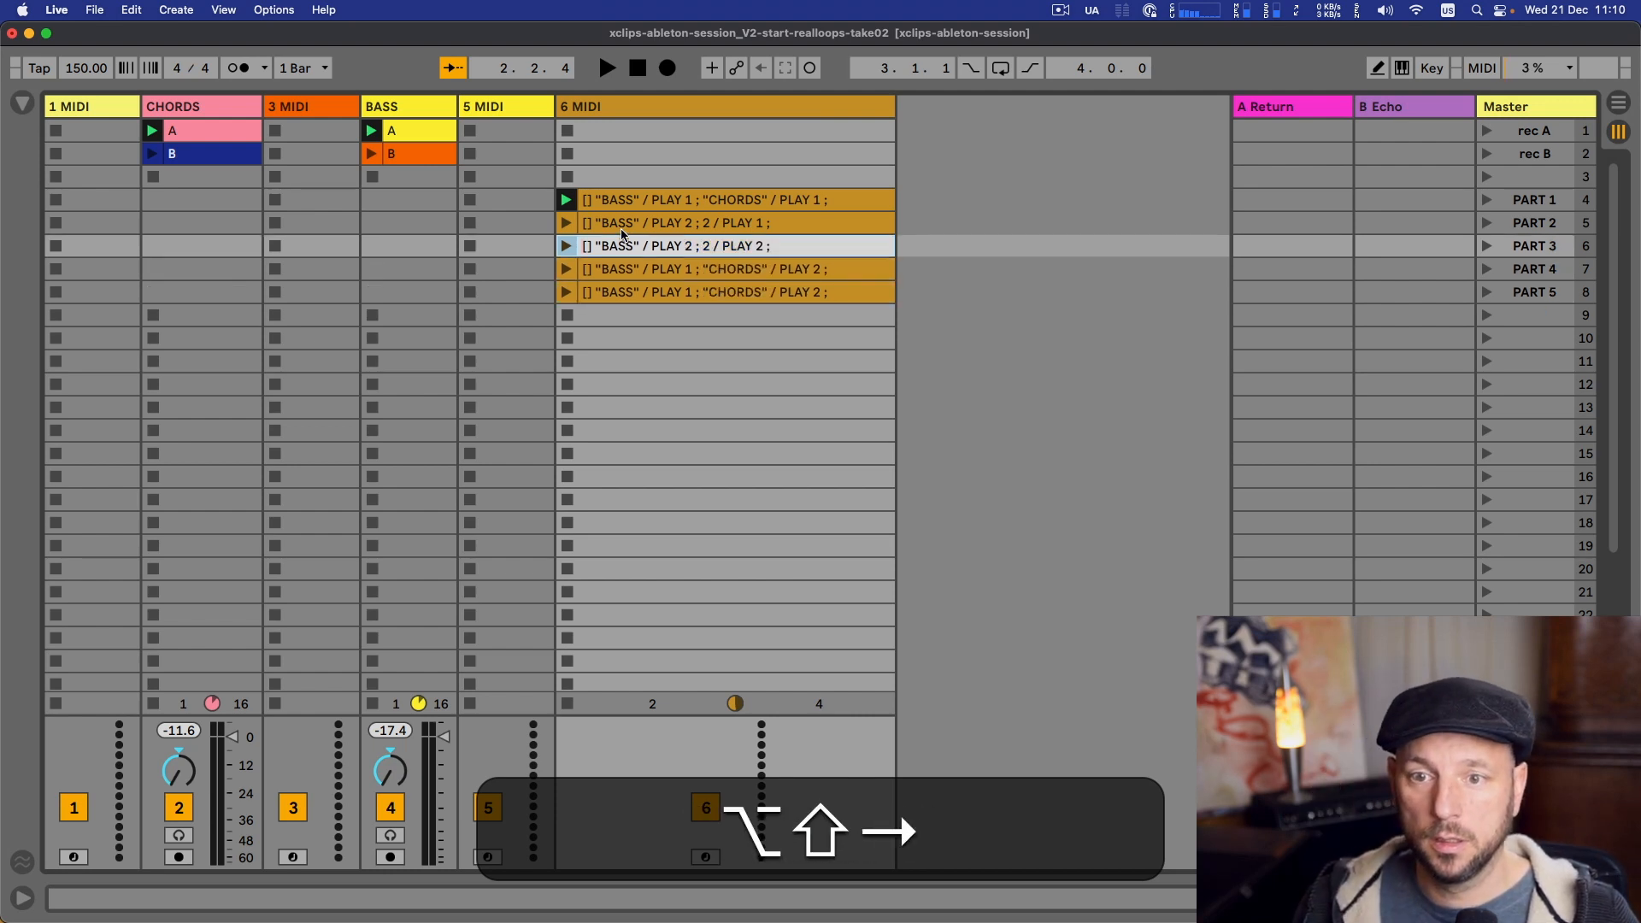
pyautogui.press('super+v')
pyautogui.press('Delete')
pyautogui.press('Up')
pyautogui.hotkey('alt', 'shift', 'Right')
pyautogui.press('super+shift+v')
pyautogui.press('super+shift+Return')
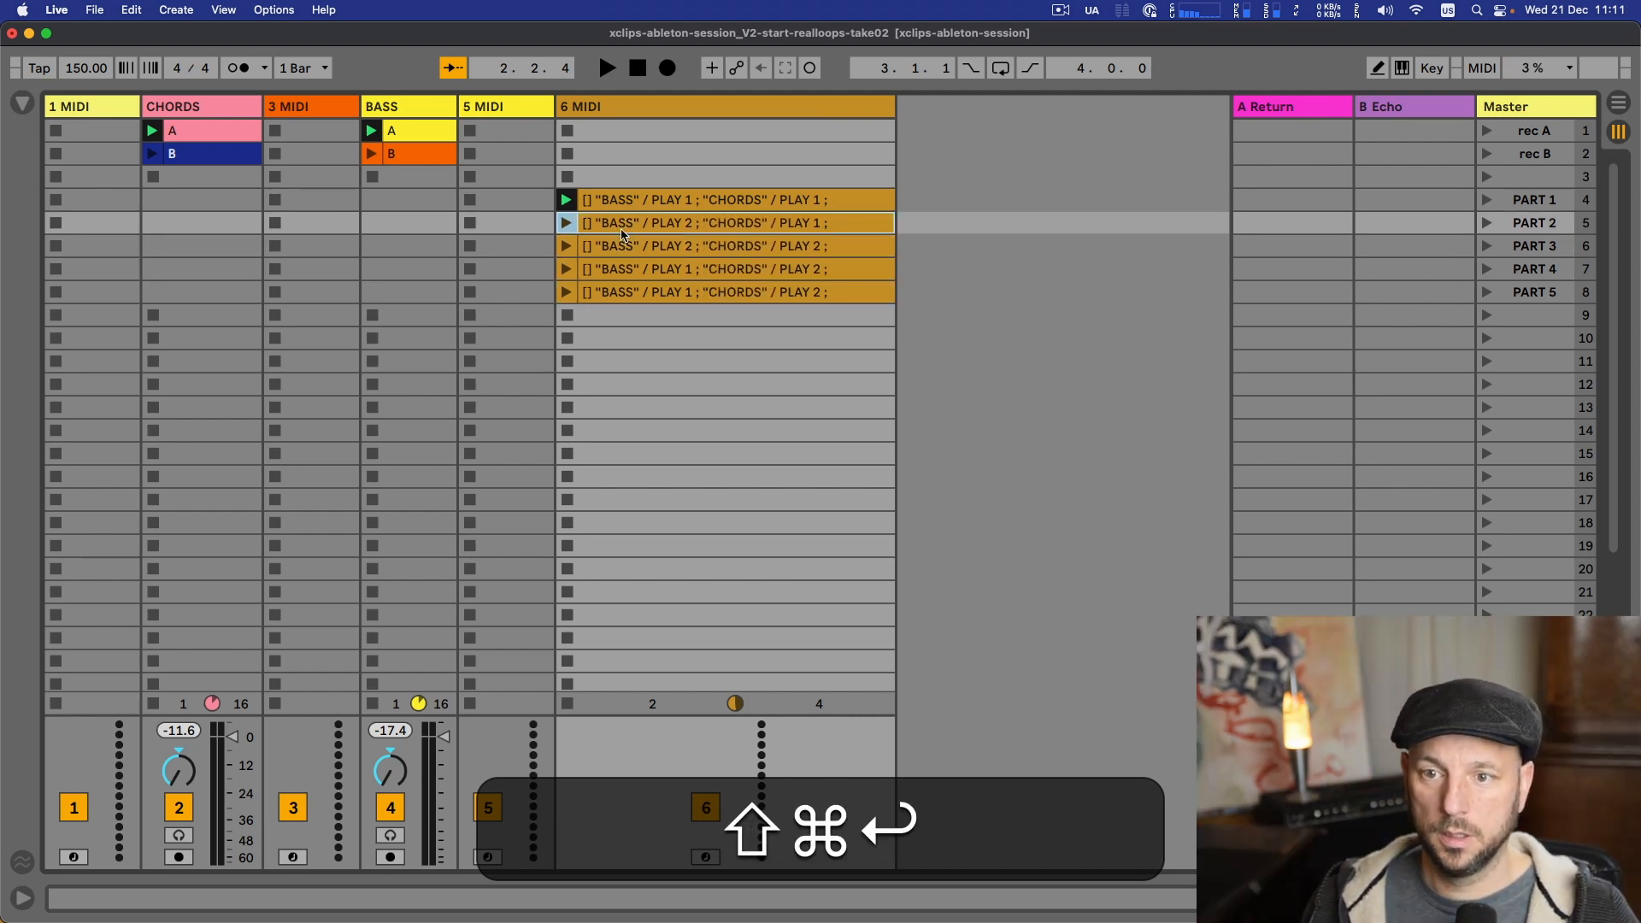
# - Launch the PART 1 to PART 5 scenes one after another to test the renamed X-Clips
pyautogui.click(668, 297)
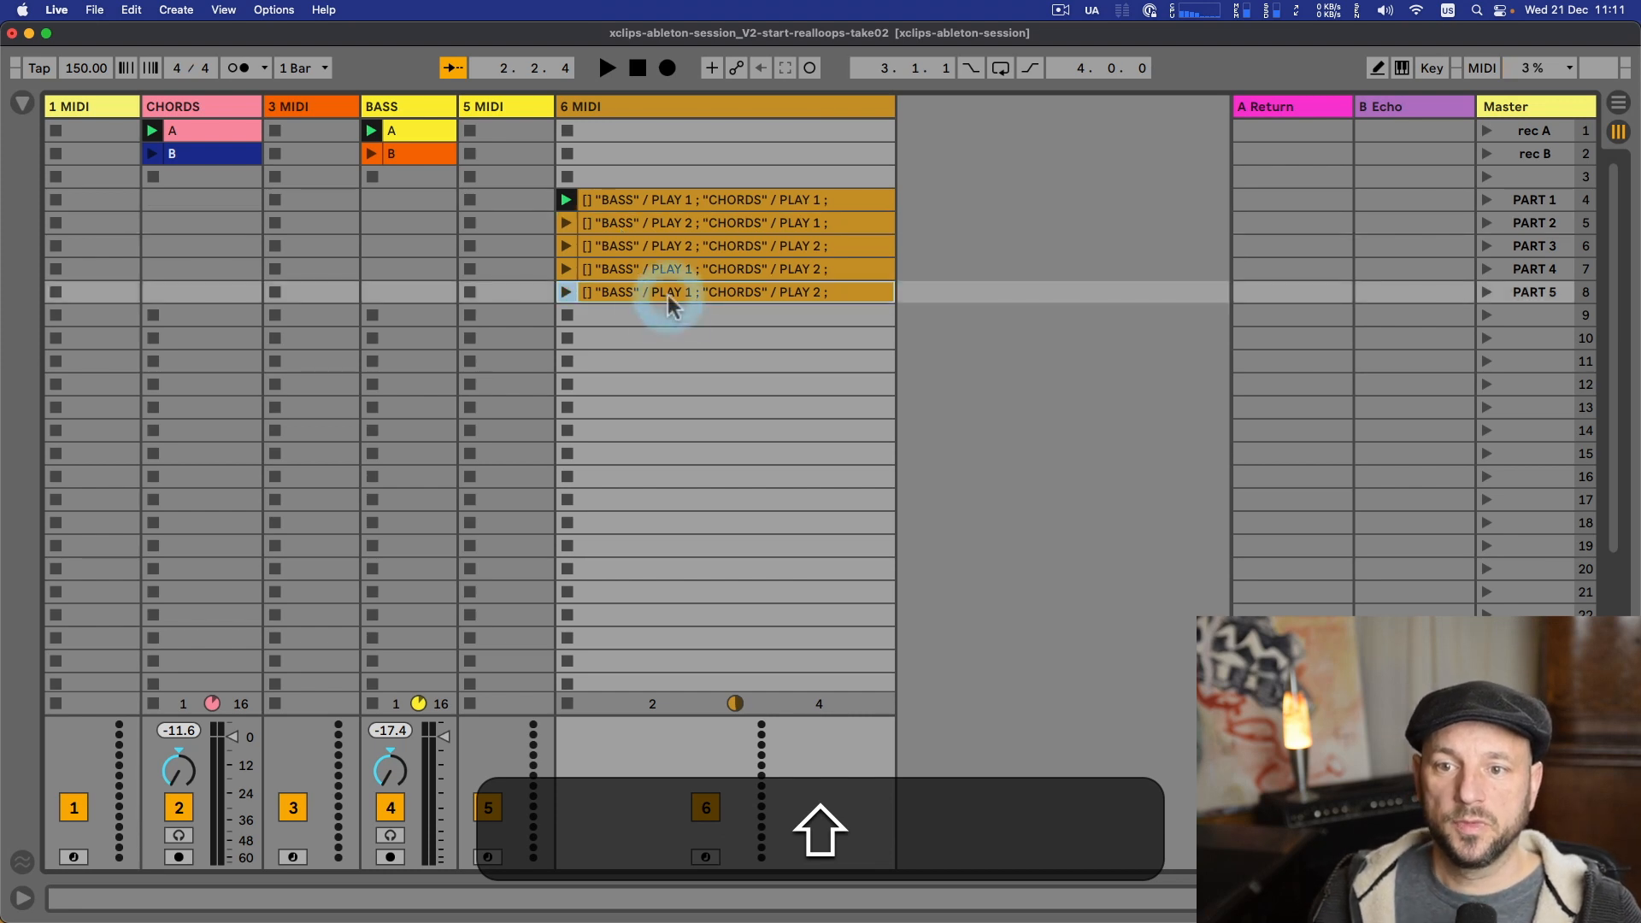
pyautogui.click(666, 346)
pyautogui.click(1488, 200)
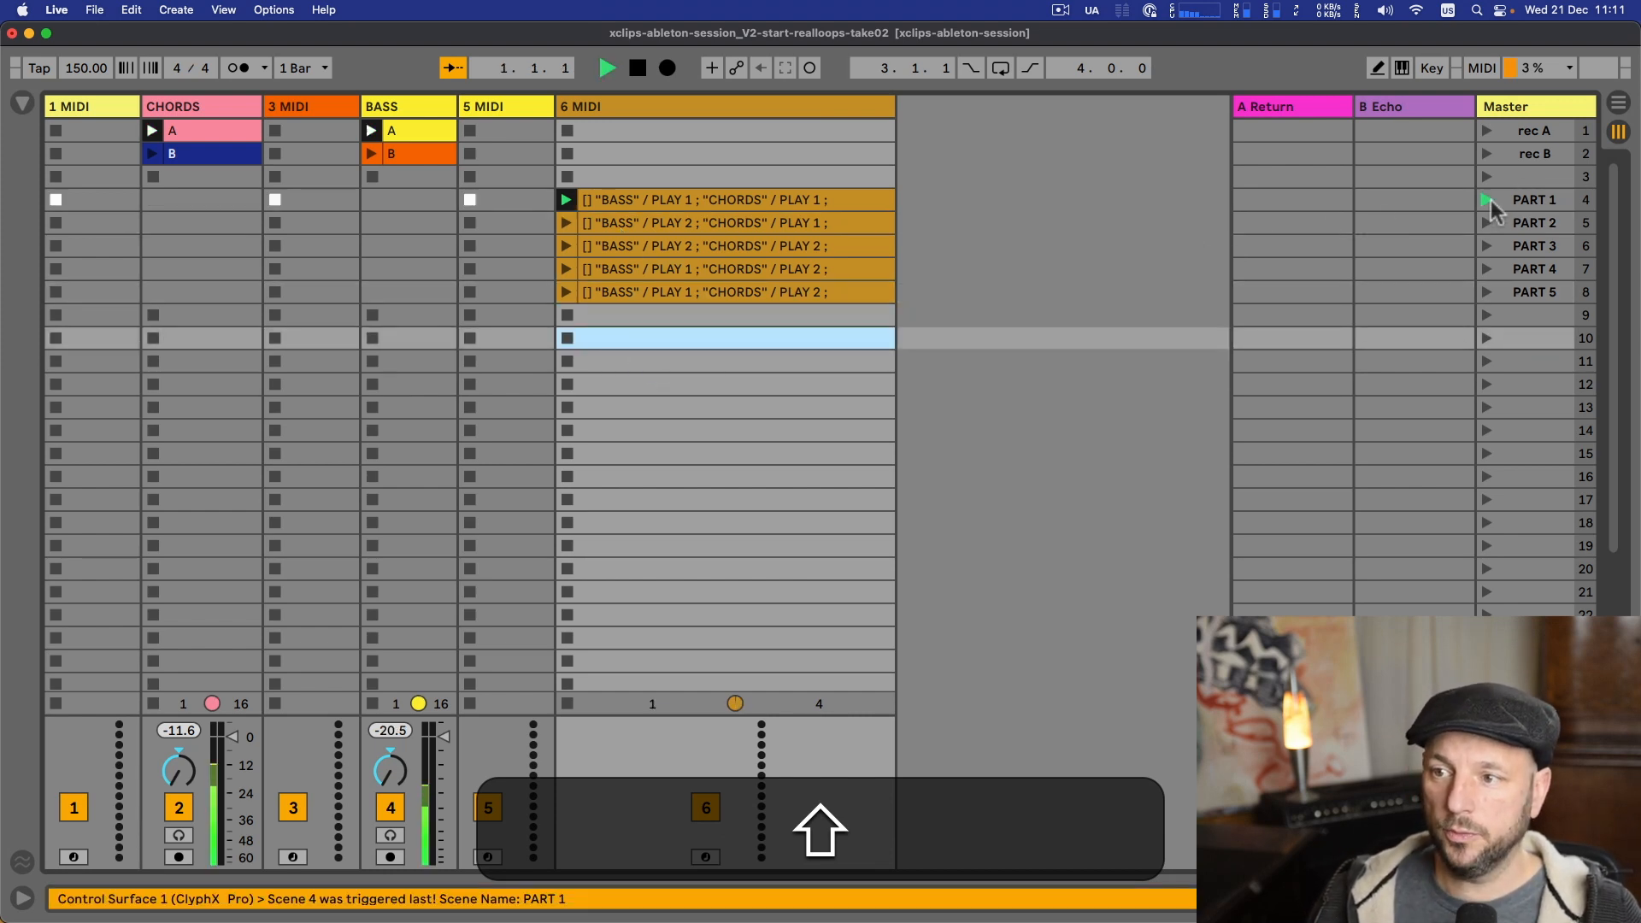
pyautogui.click(1487, 224)
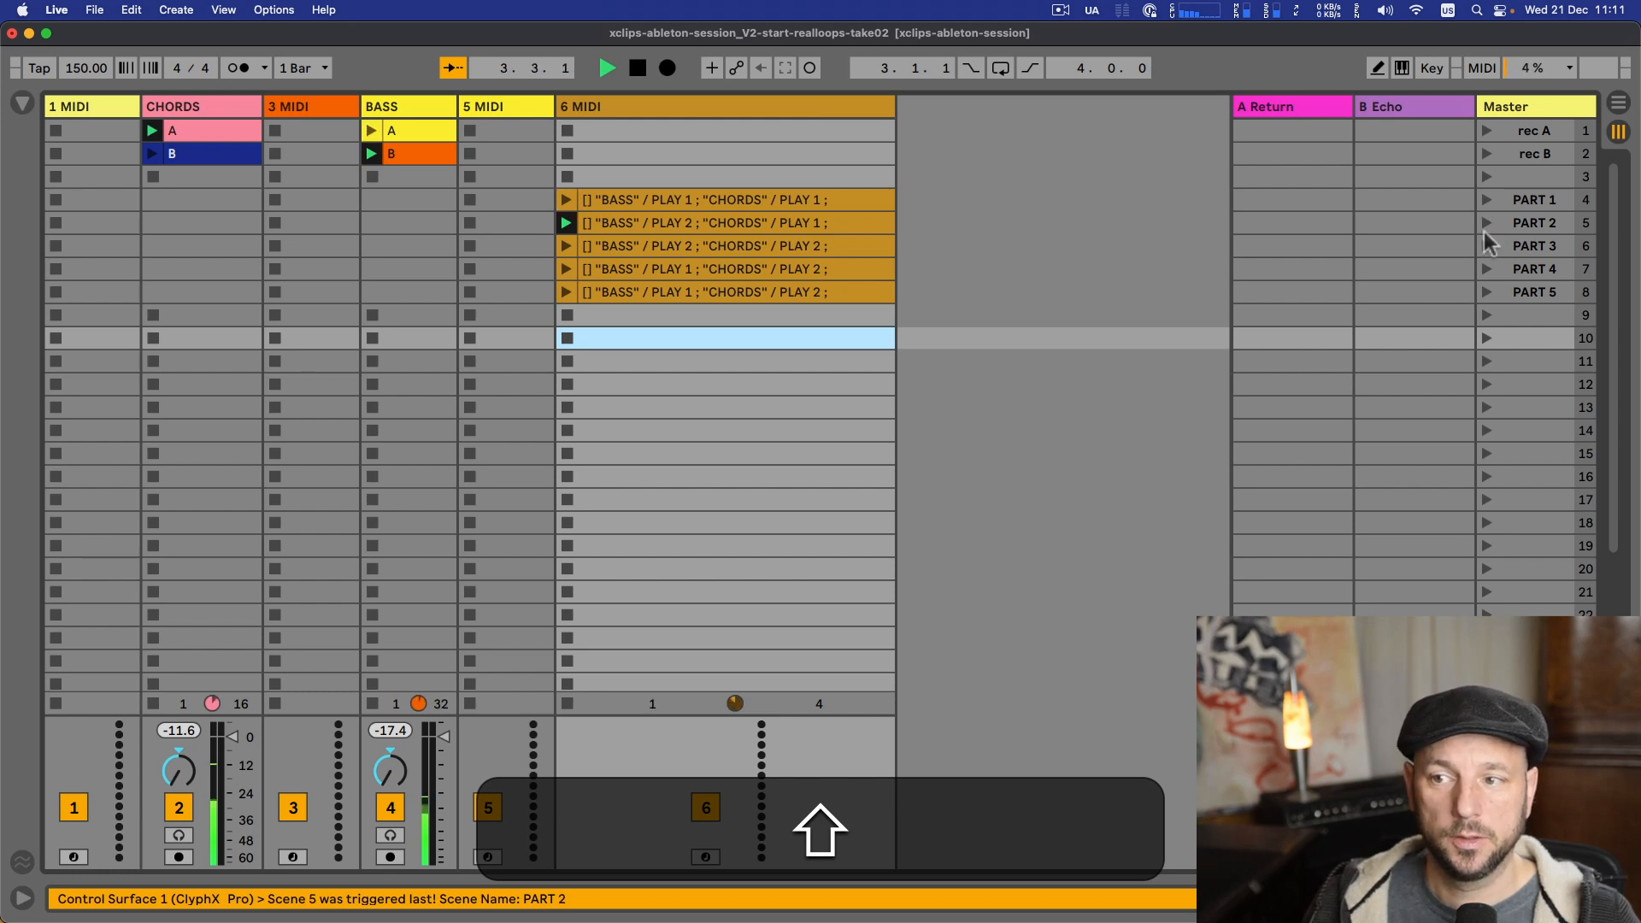
pyautogui.click(1488, 246)
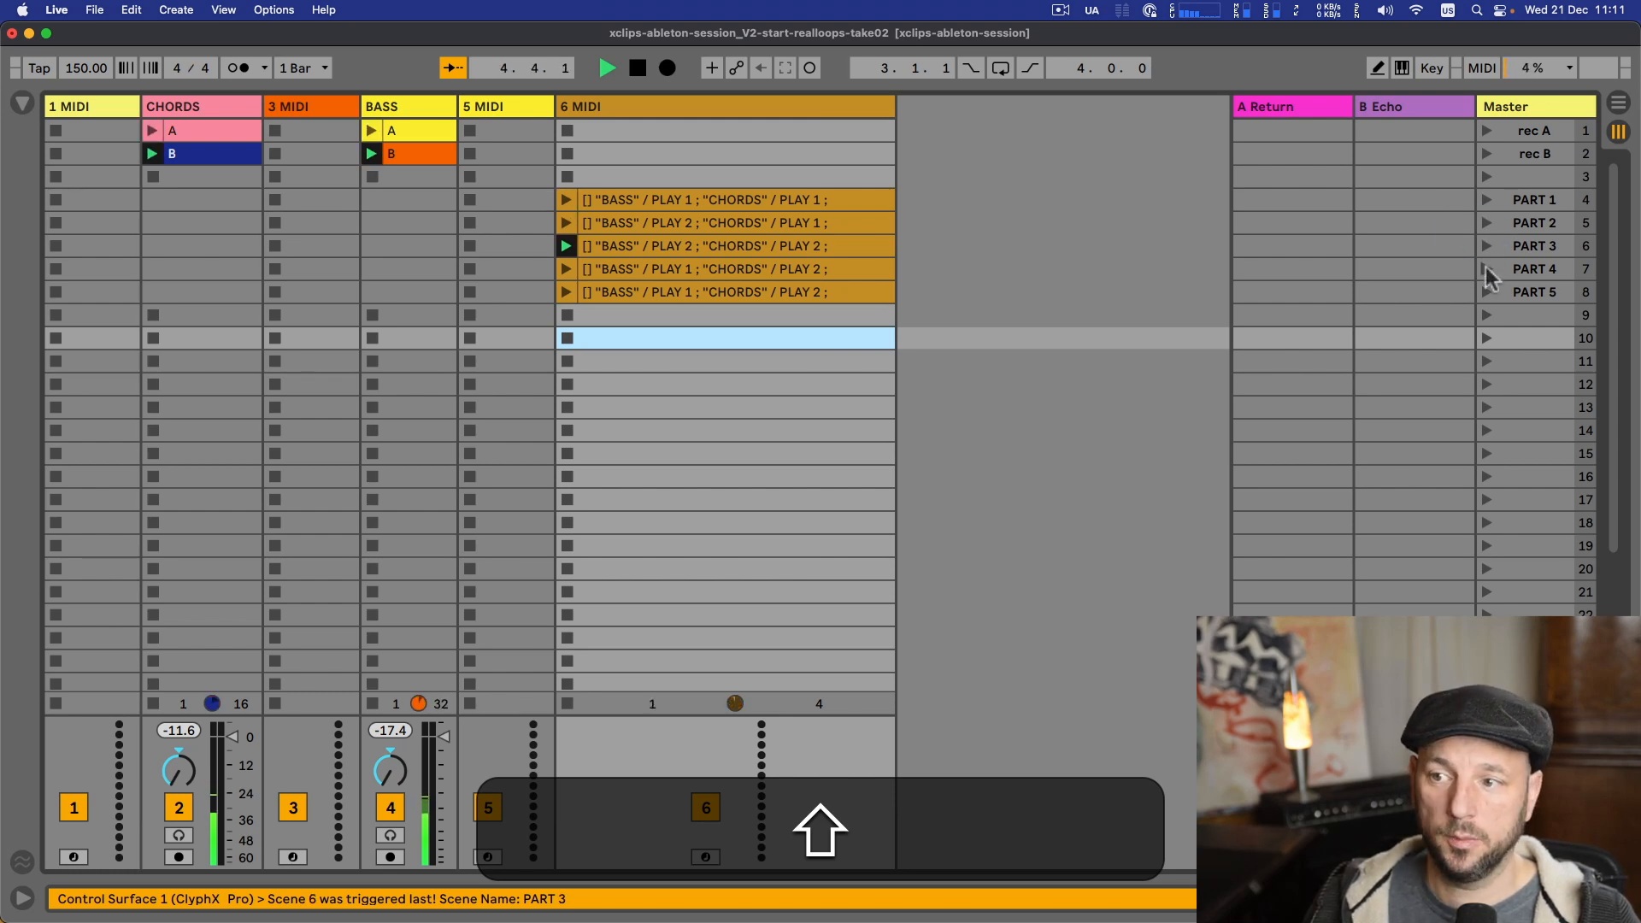
pyautogui.click(1487, 269)
pyautogui.click(1488, 291)
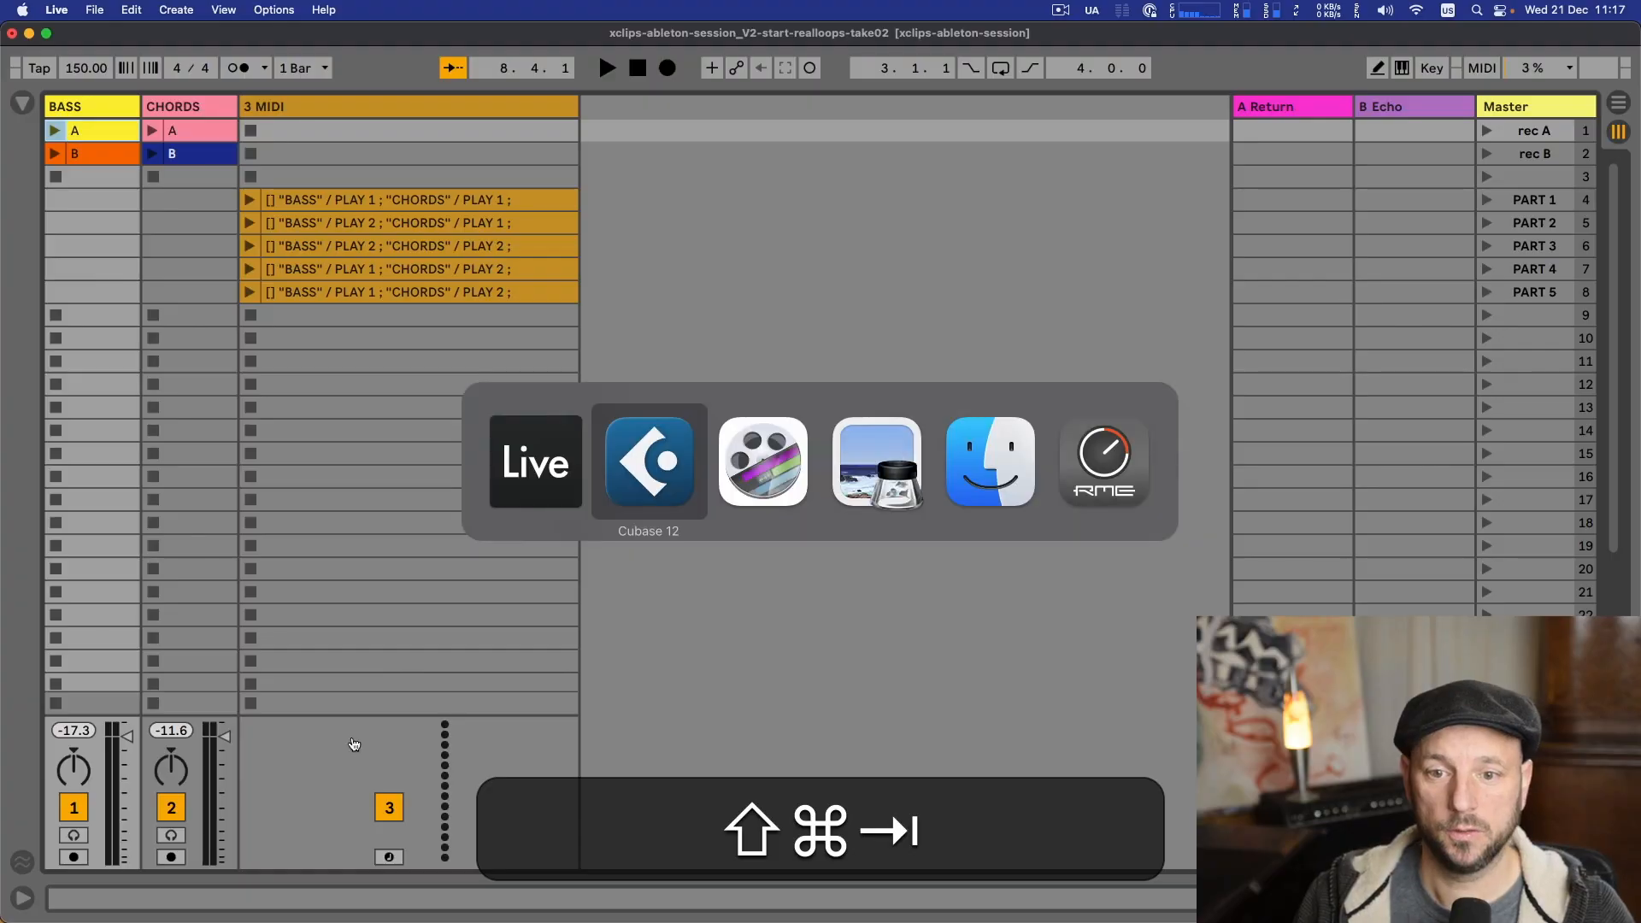
# - Switch to Preview and search the ClyphX Pro User Manual for WAIT, advancing to the next matching page
pyautogui.press('shift+super+Tab')
pyautogui.press('shift+super+Tab')
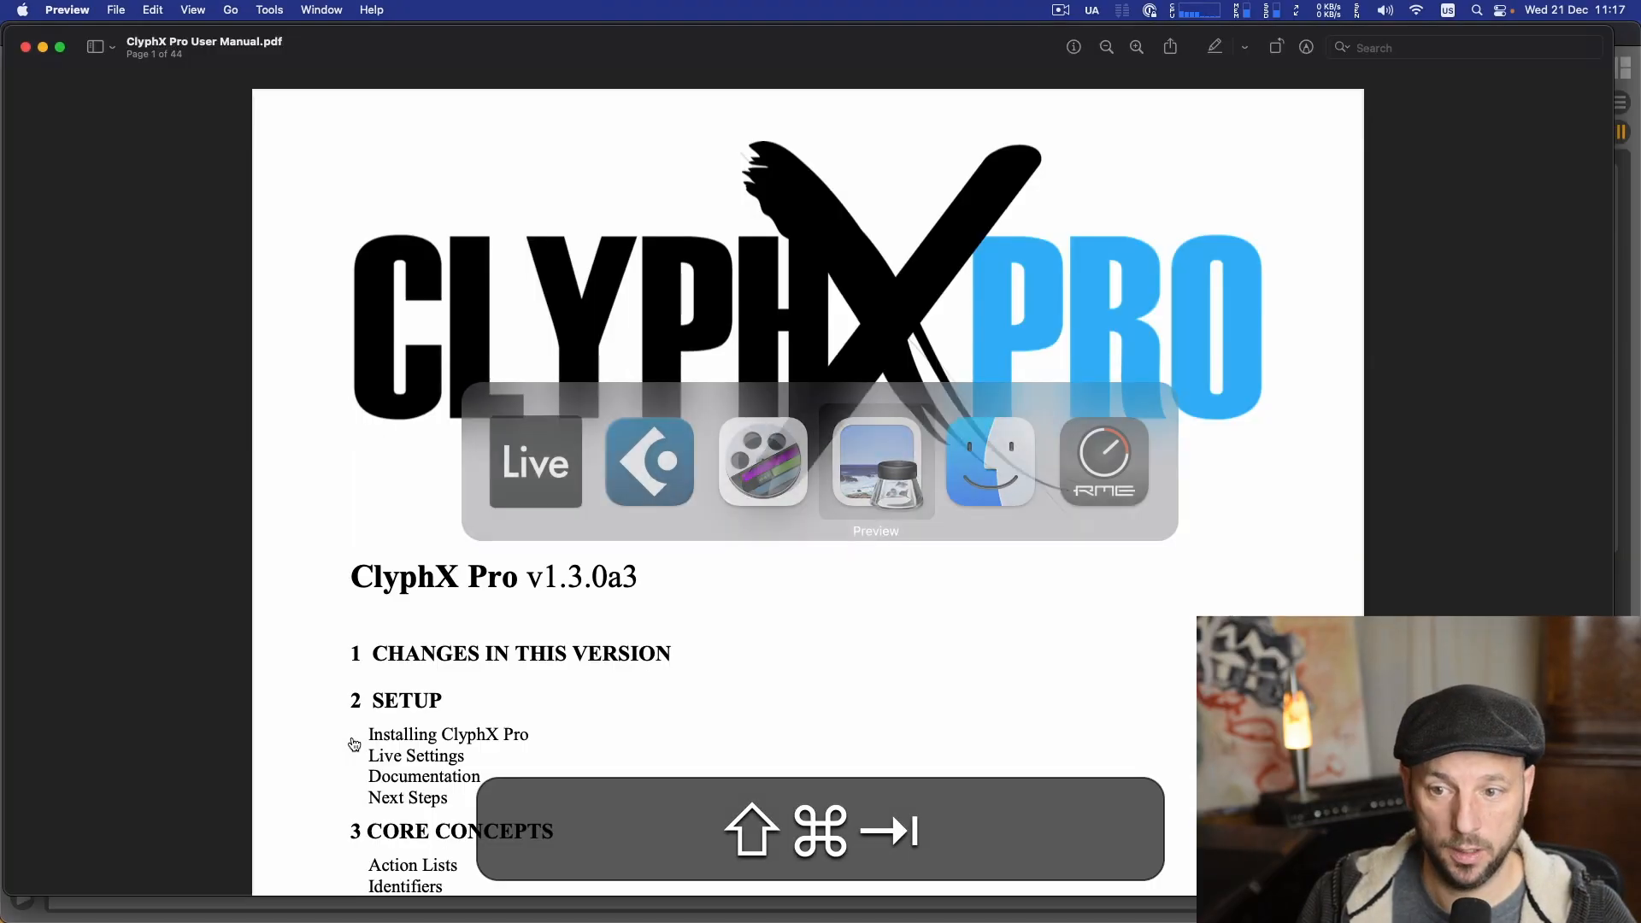
pyautogui.press('shift+super+f')
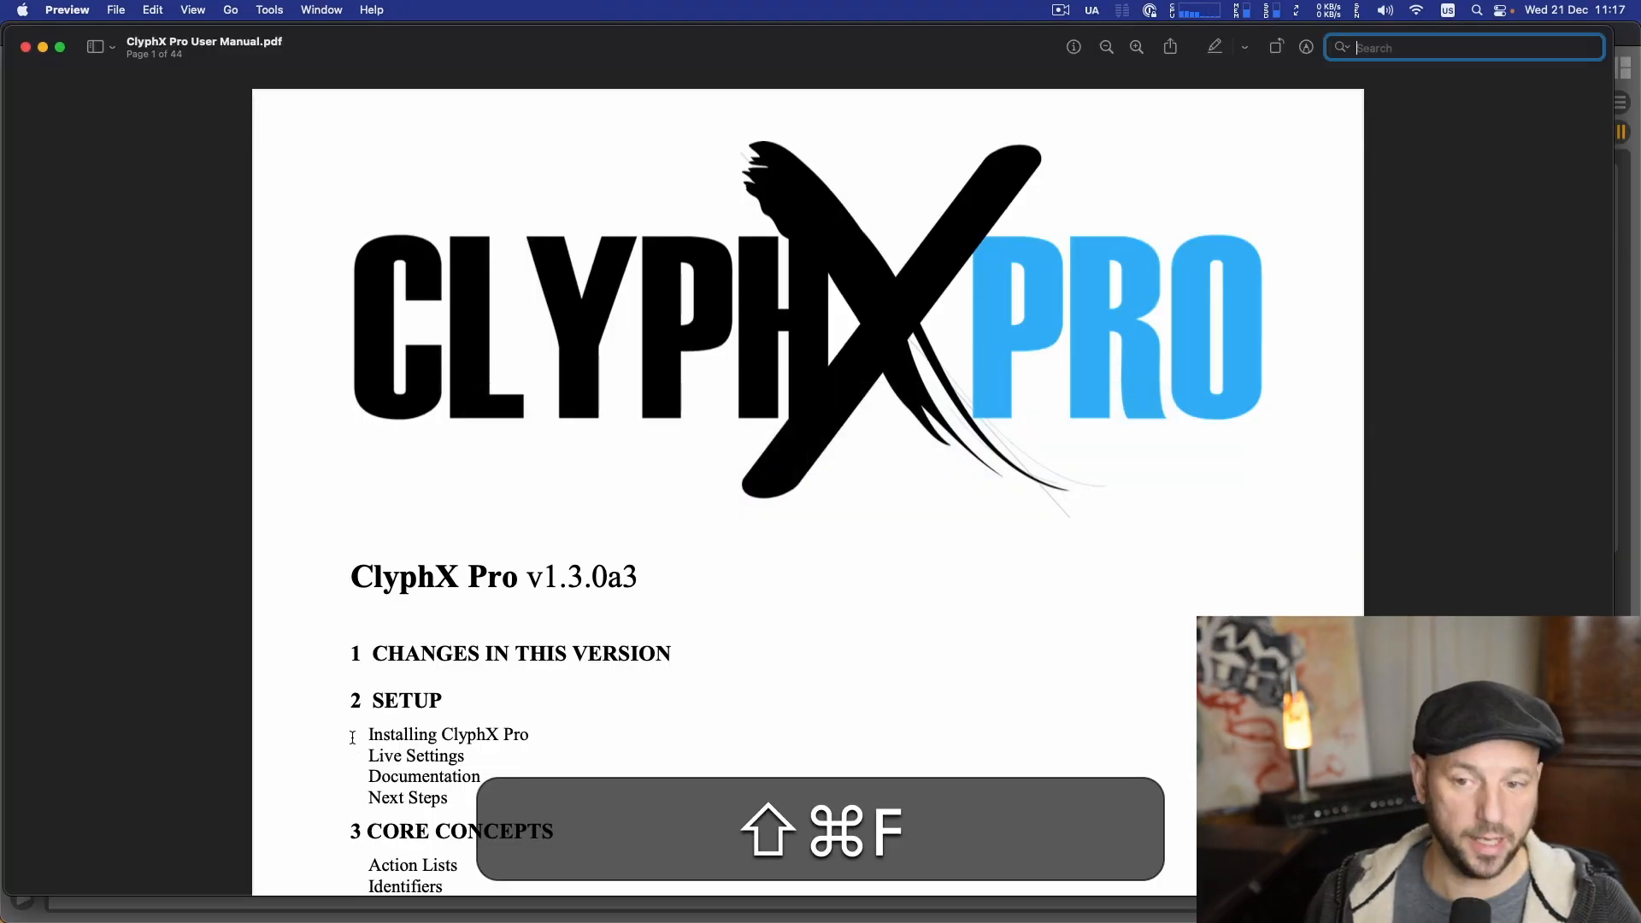
pyautogui.write('W')
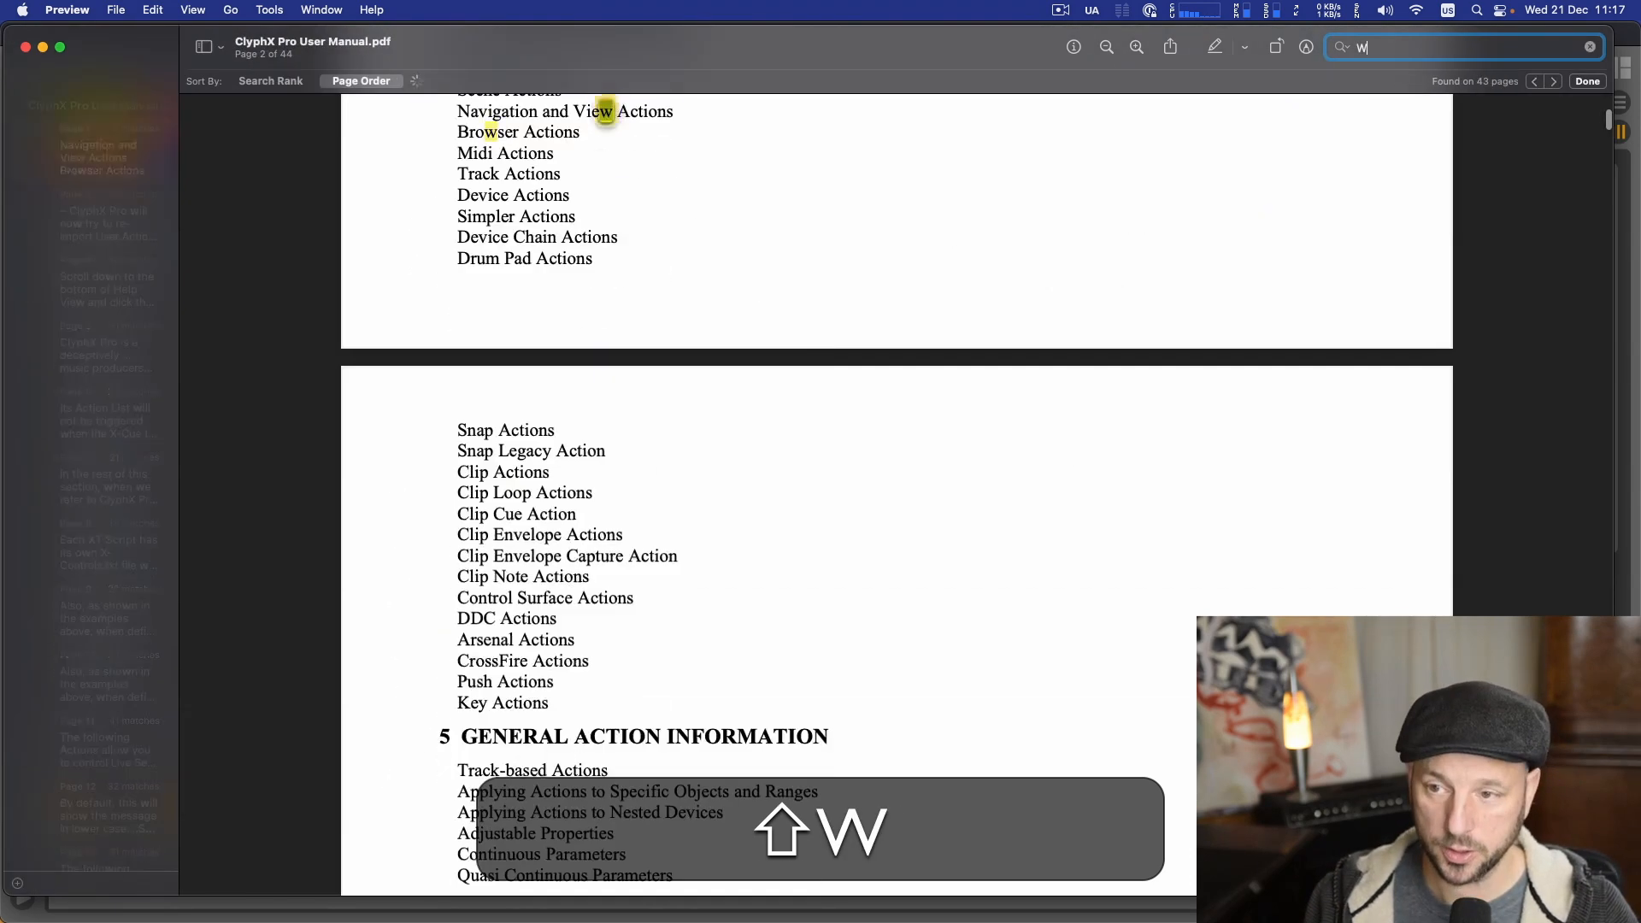
pyautogui.write('AIT')
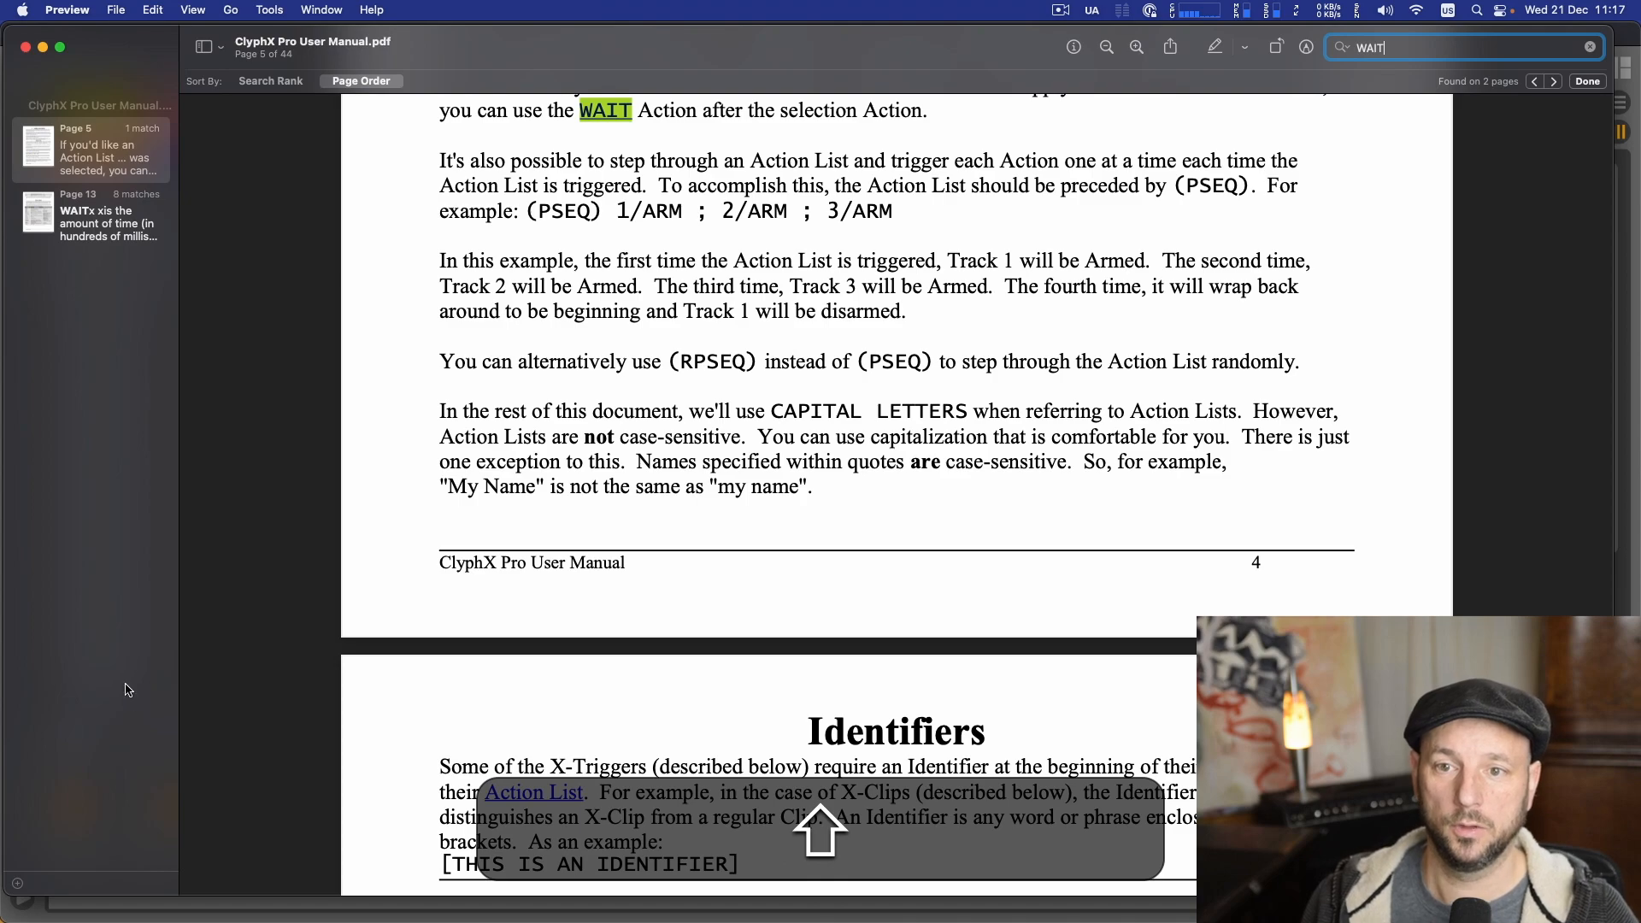
pyautogui.scroll(3, 476, 568)
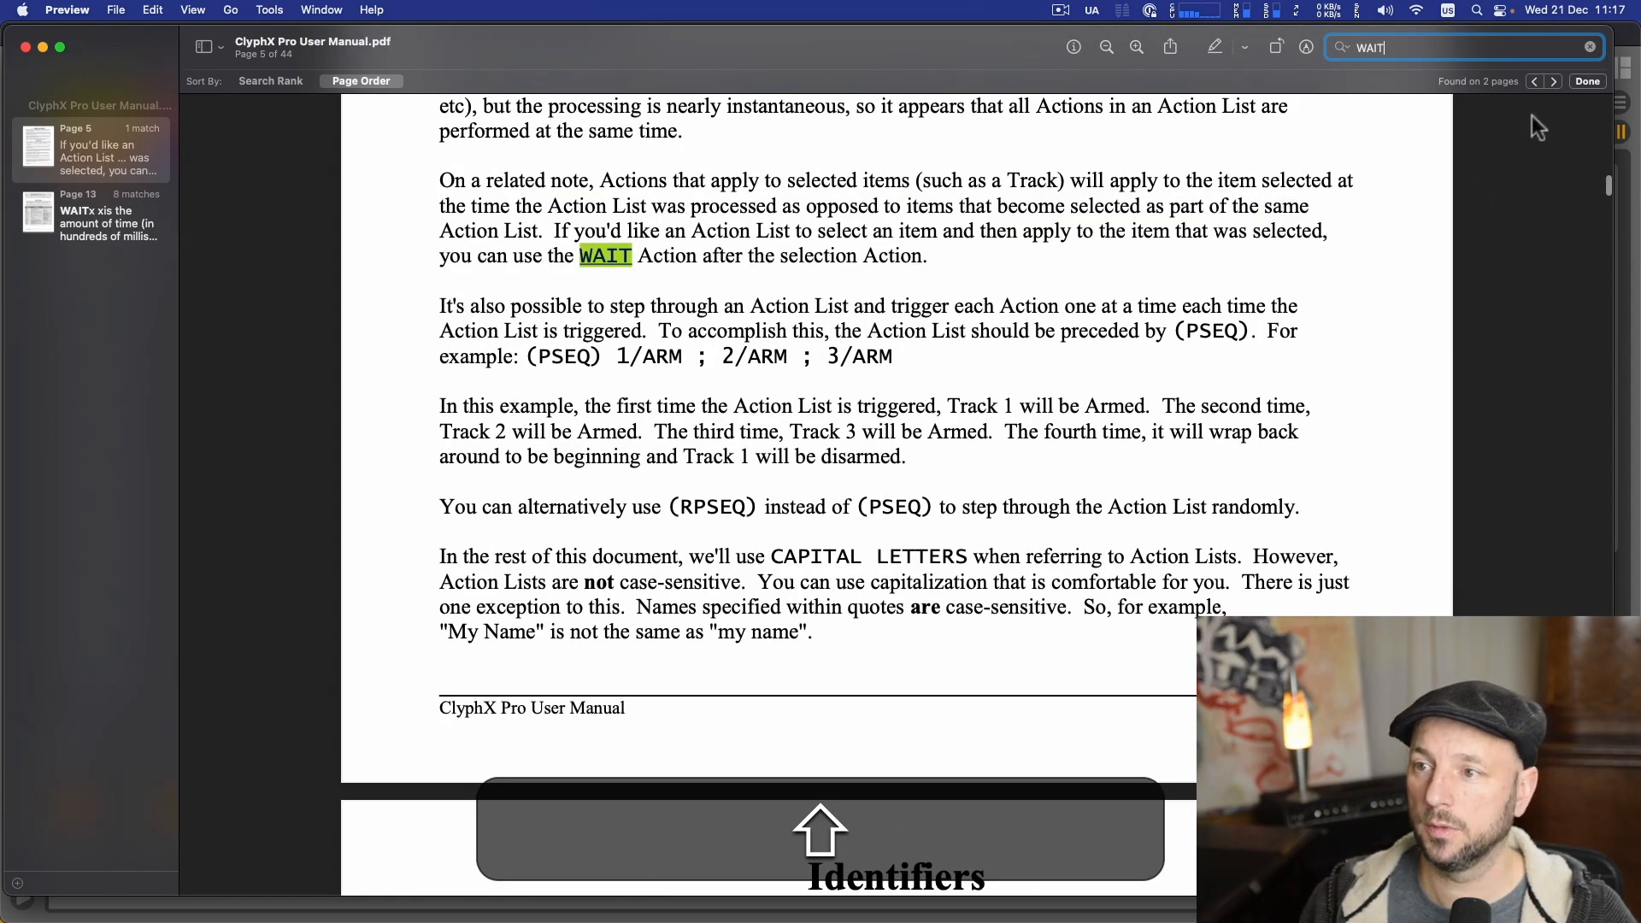
pyautogui.click(1554, 81)
# - Examine the WAIT and WAITS entries and the action table preceding them in the manual
pyautogui.scroll(5, 724, 278)
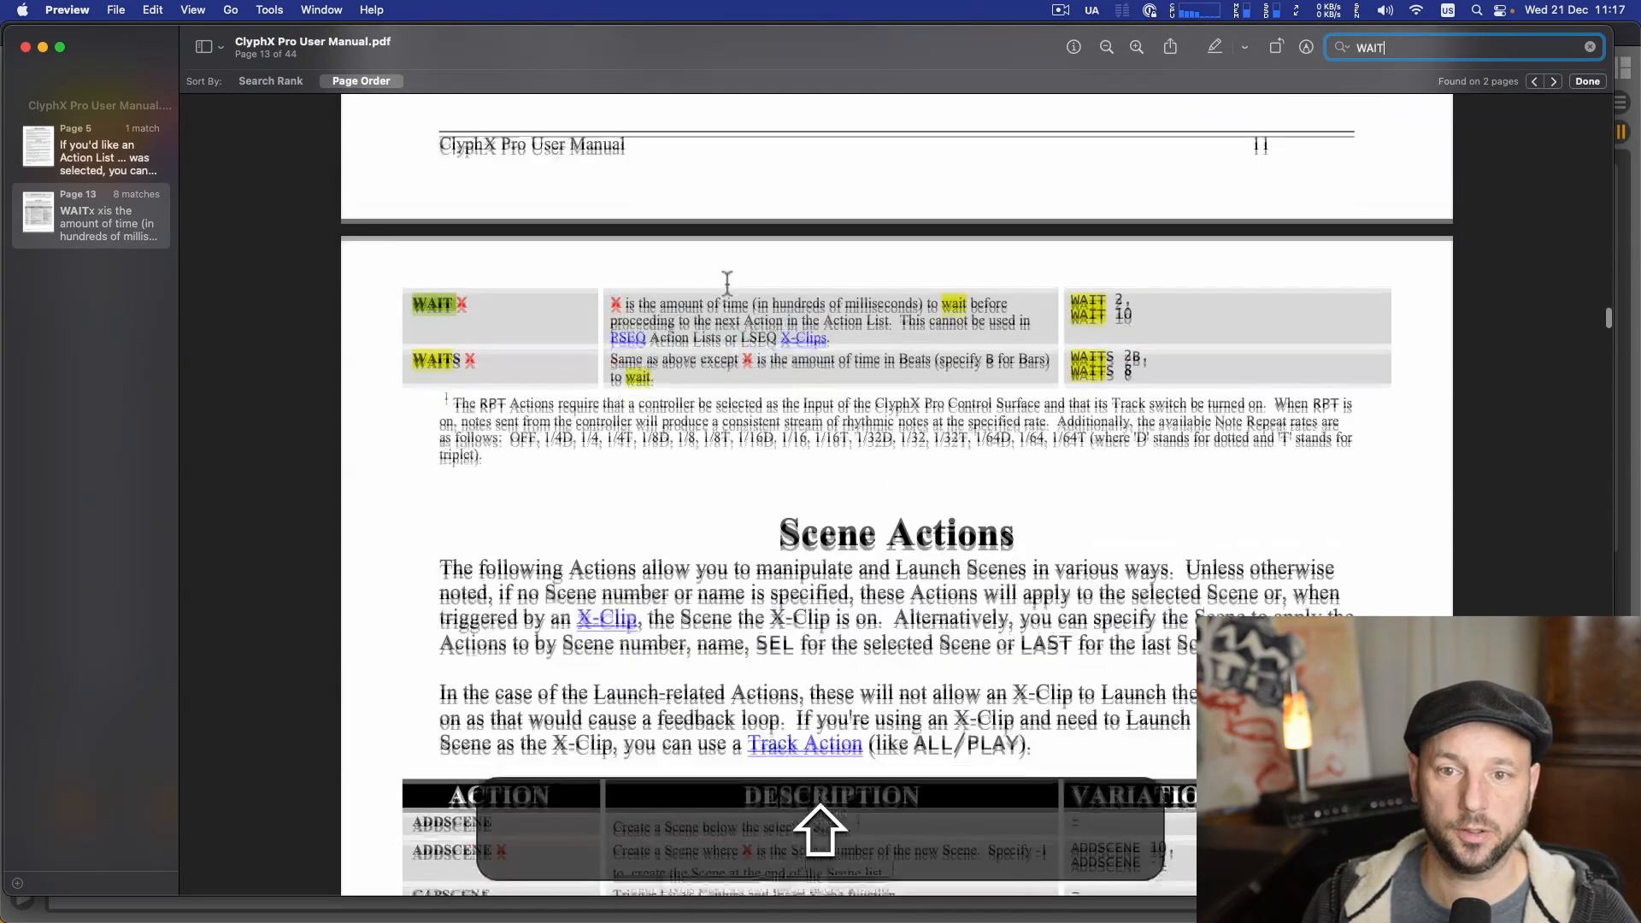
pyautogui.scroll(15, 726, 284)
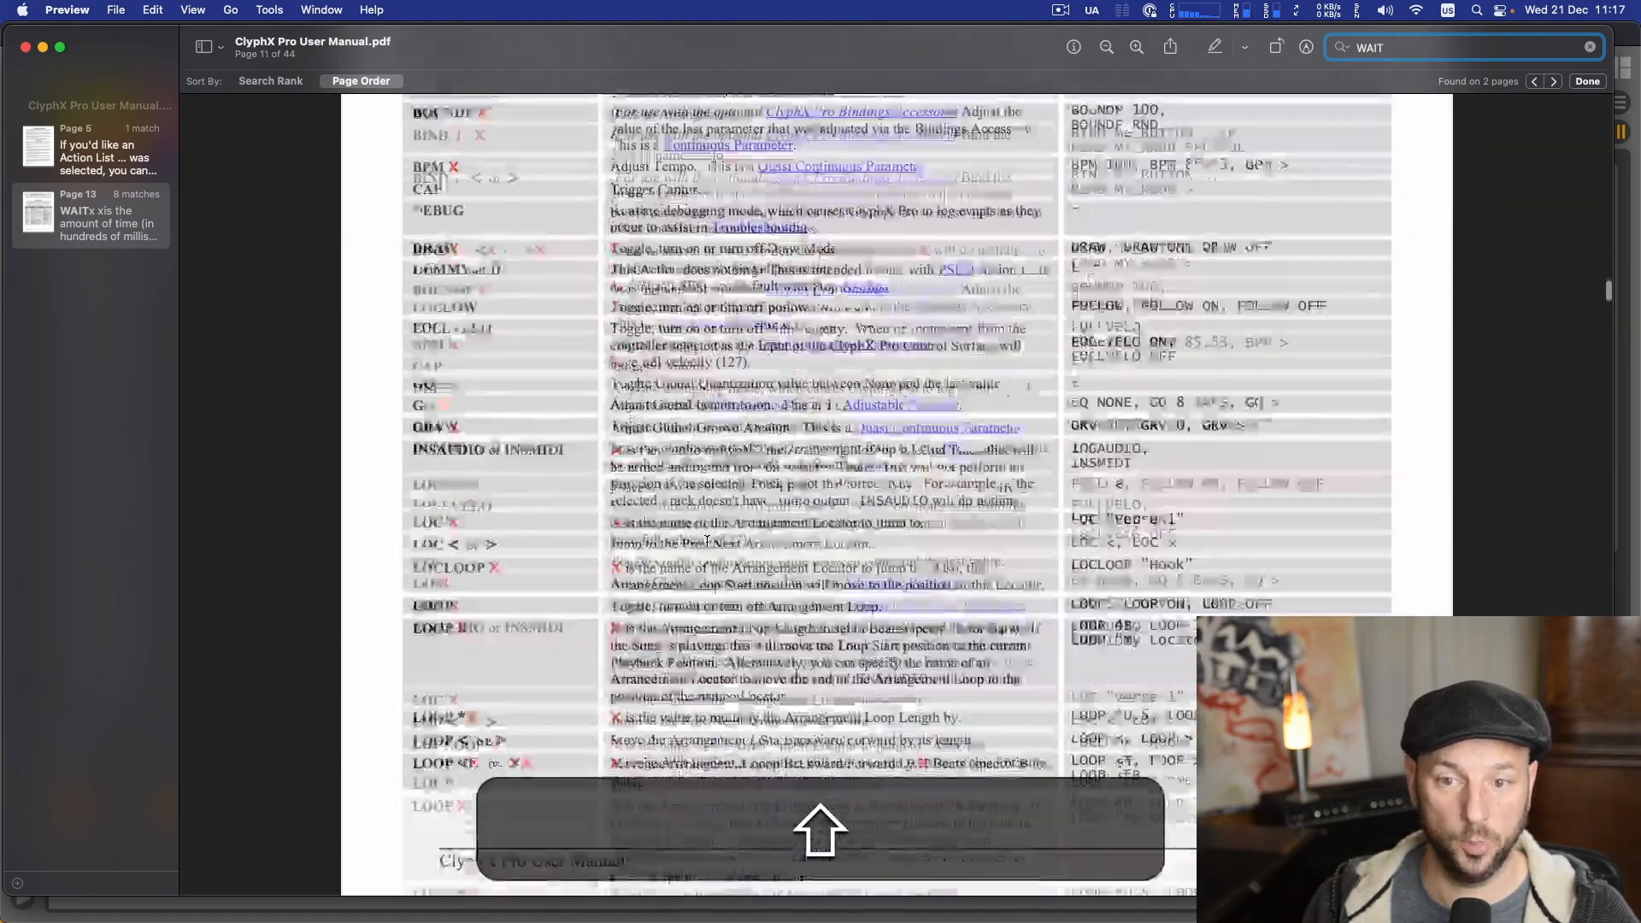
pyautogui.scroll(10, 707, 542)
pyautogui.scroll(-20, 707, 541)
pyautogui.click(564, 629)
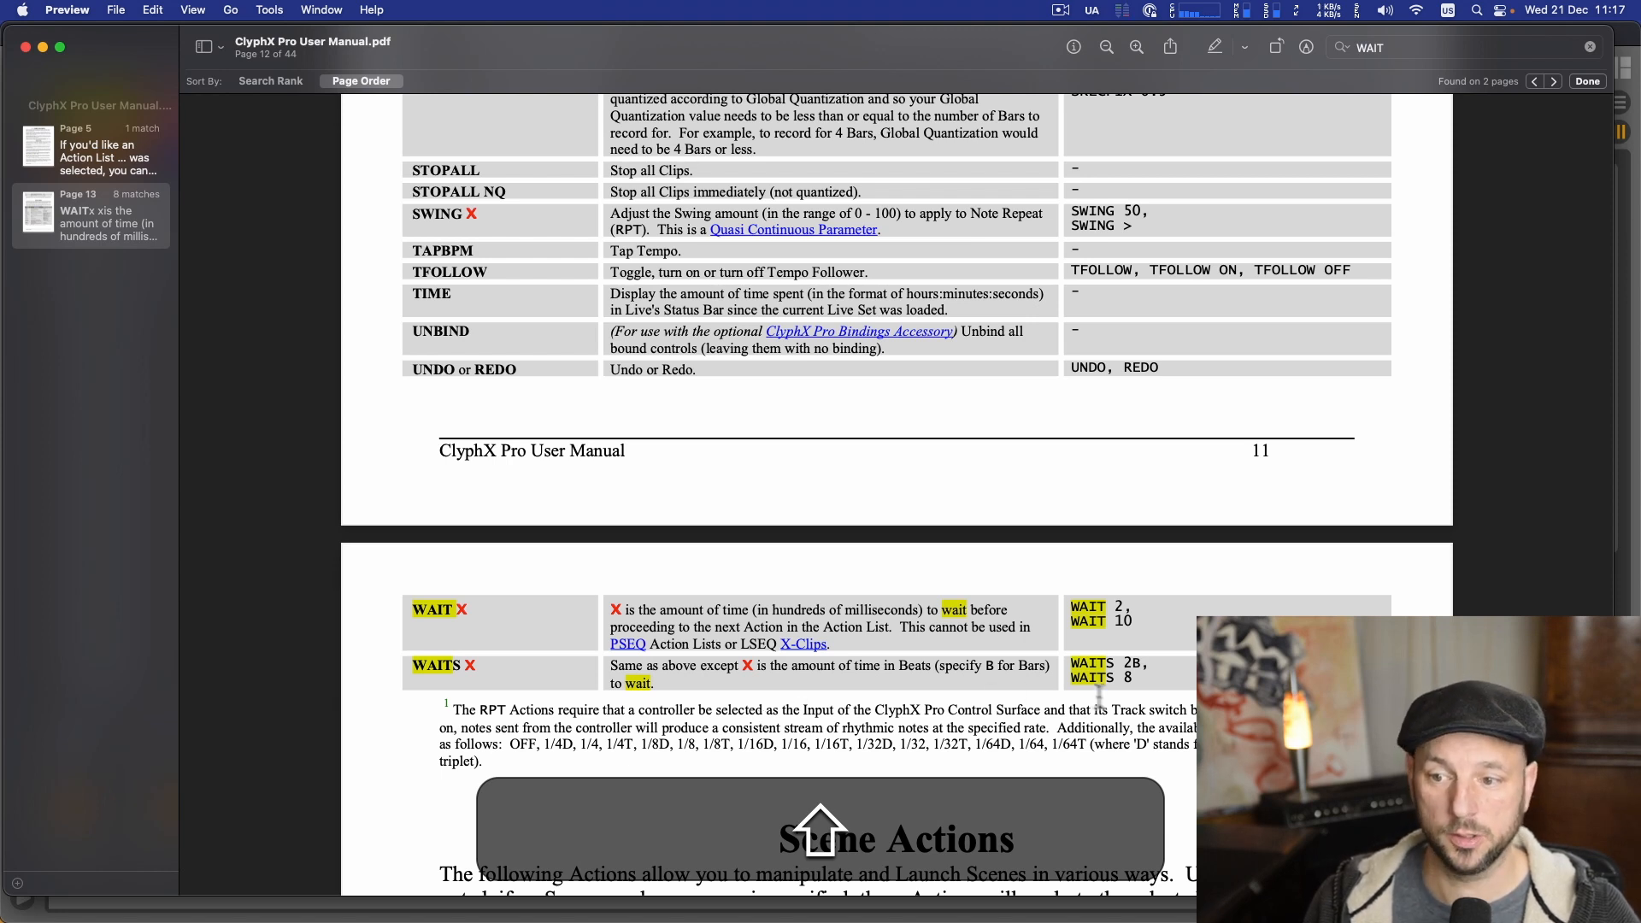
pyautogui.scroll(1, 1161, 677)
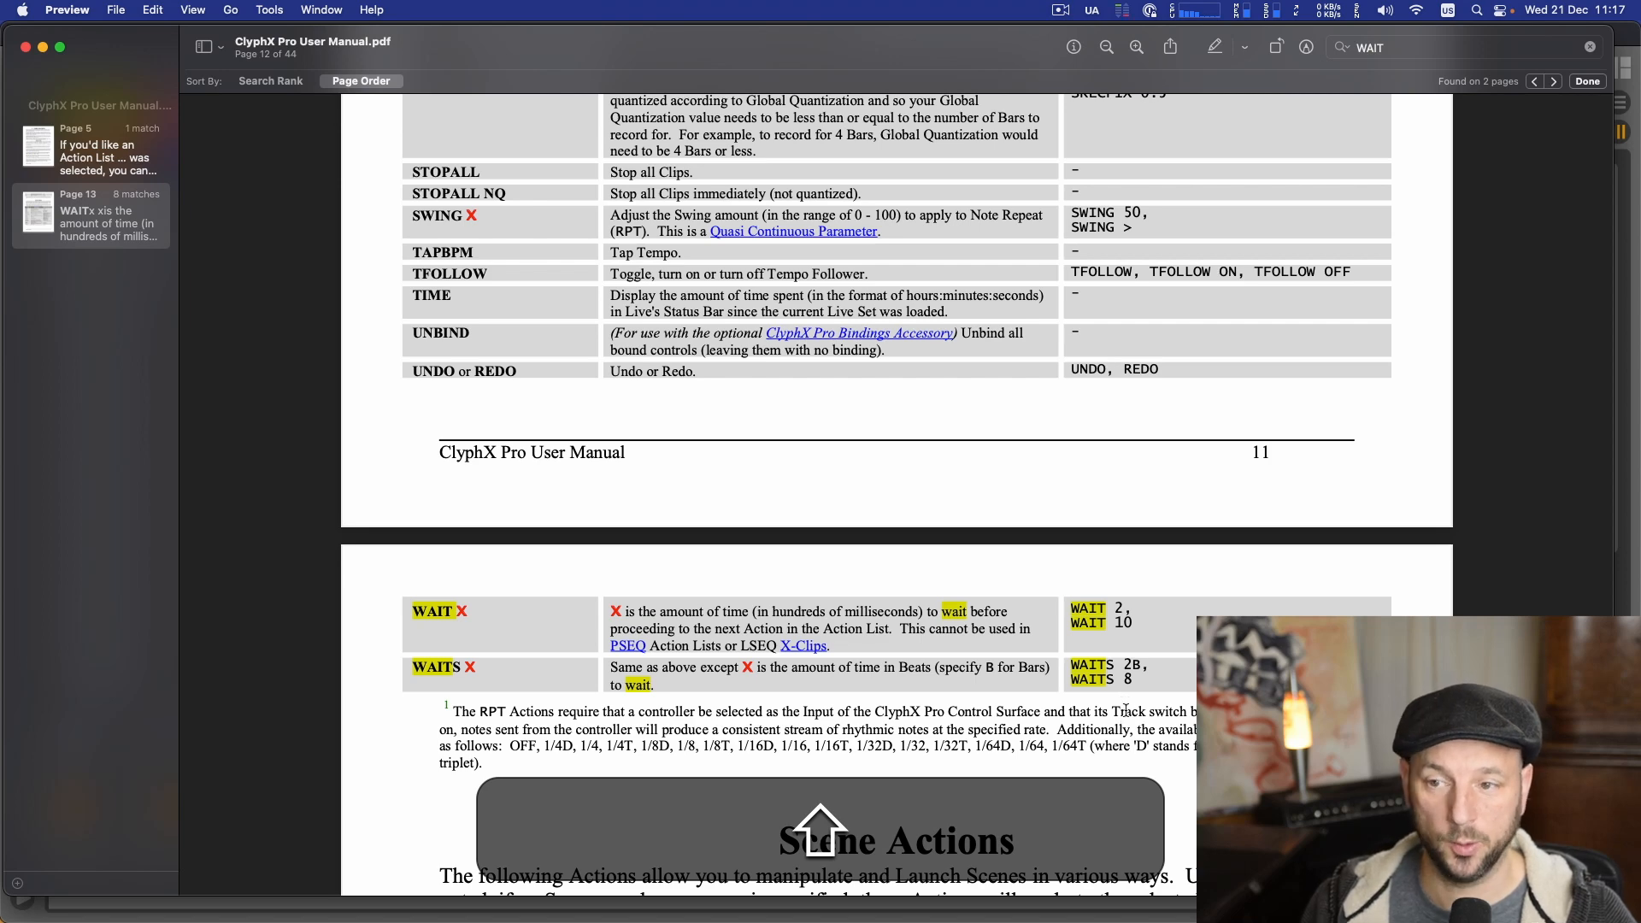
# - Search the manual for STOP and step through the matches as far as the Track Actions table
pyautogui.click(1435, 45)
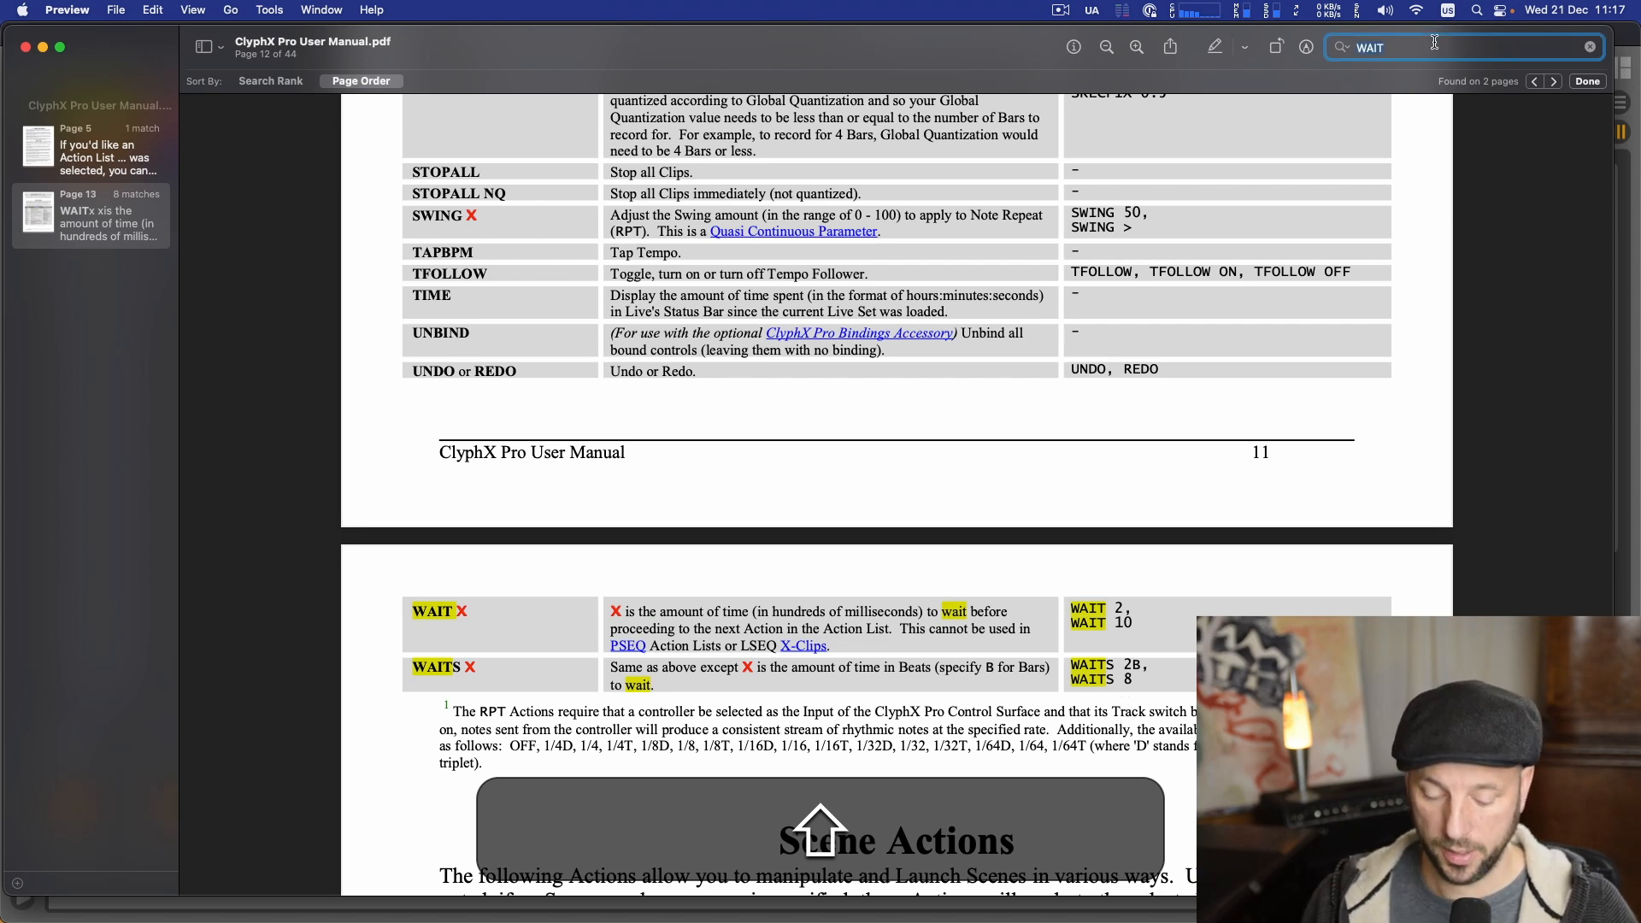
pyautogui.press('super+a')
pyautogui.write('STOP')
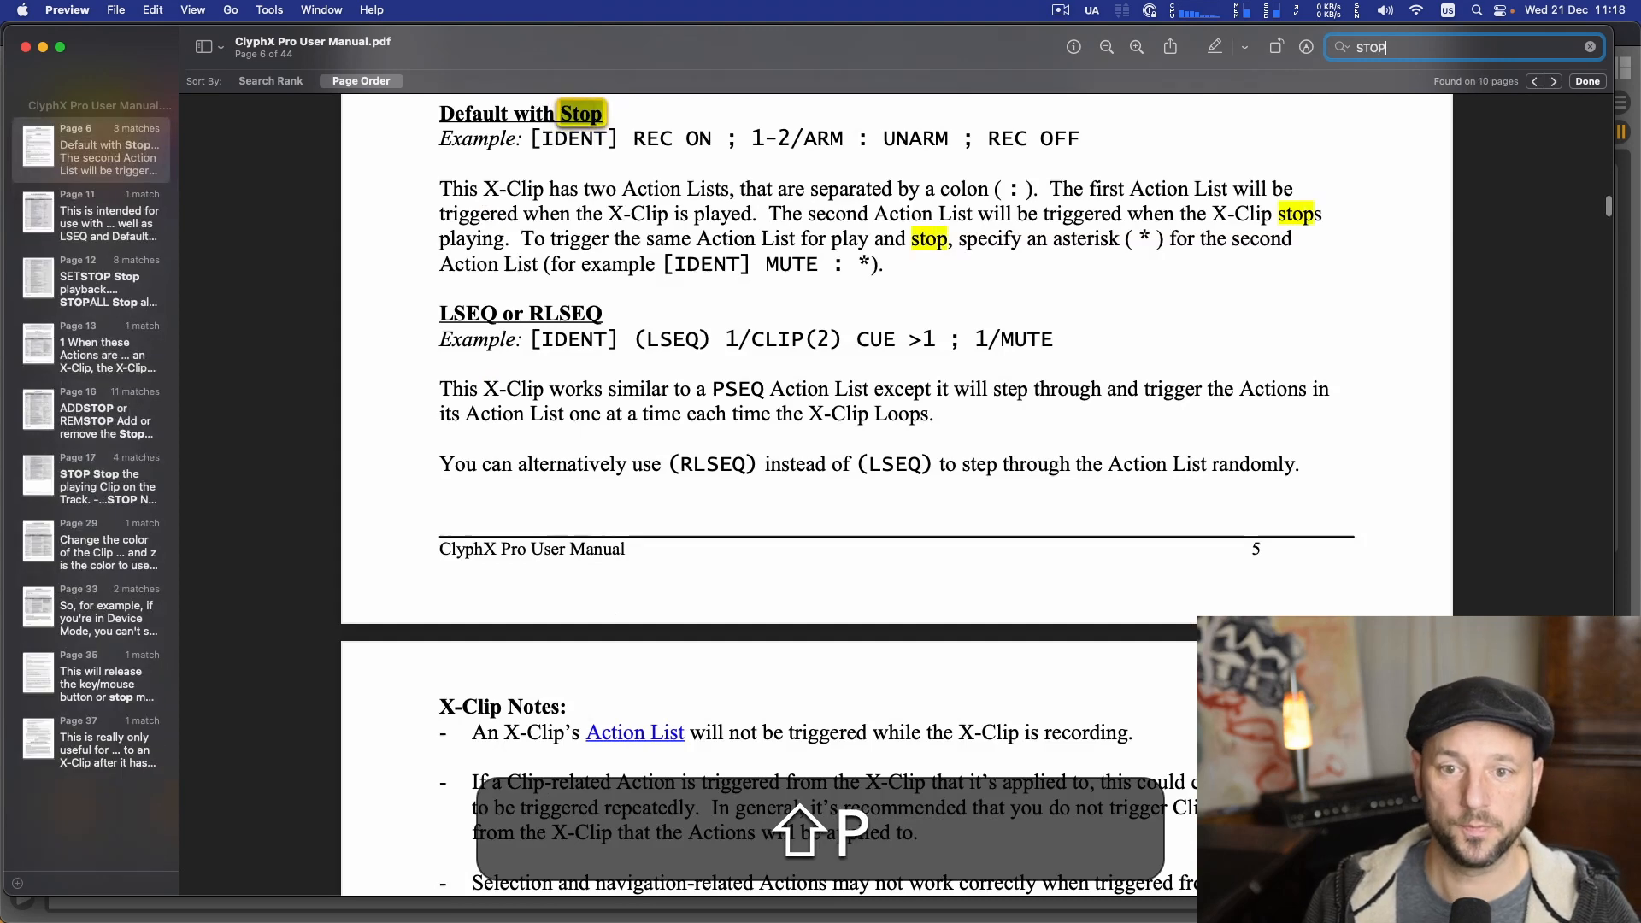
pyautogui.click(1552, 82)
pyautogui.click(1552, 83)
pyautogui.click(1551, 83)
pyautogui.click(1551, 83)
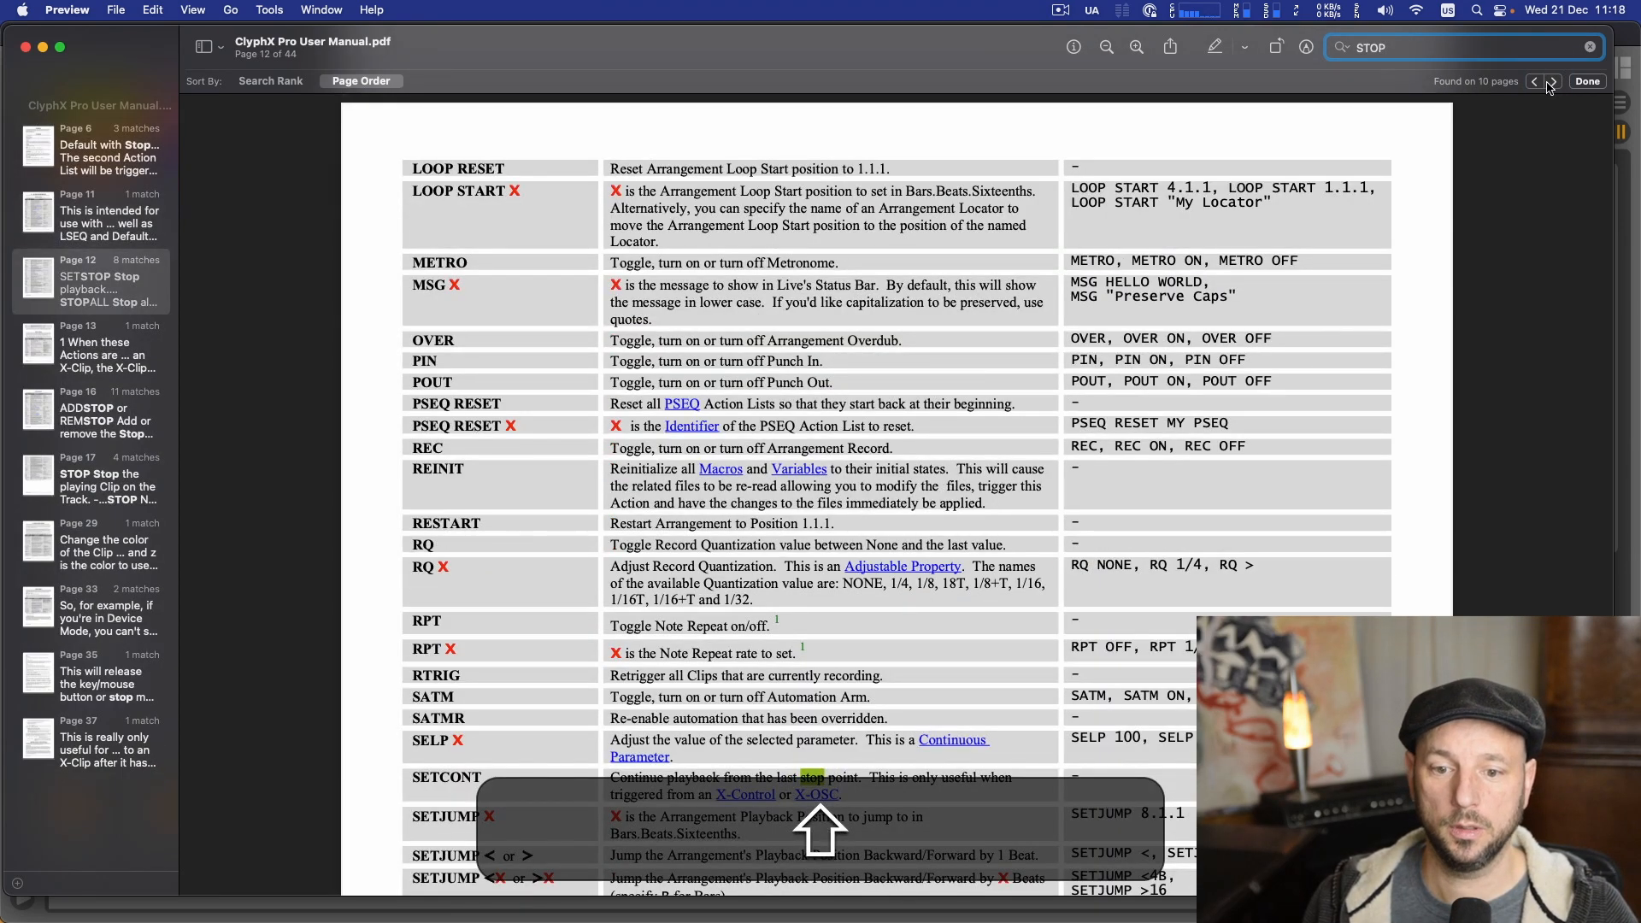
pyautogui.click(1551, 83)
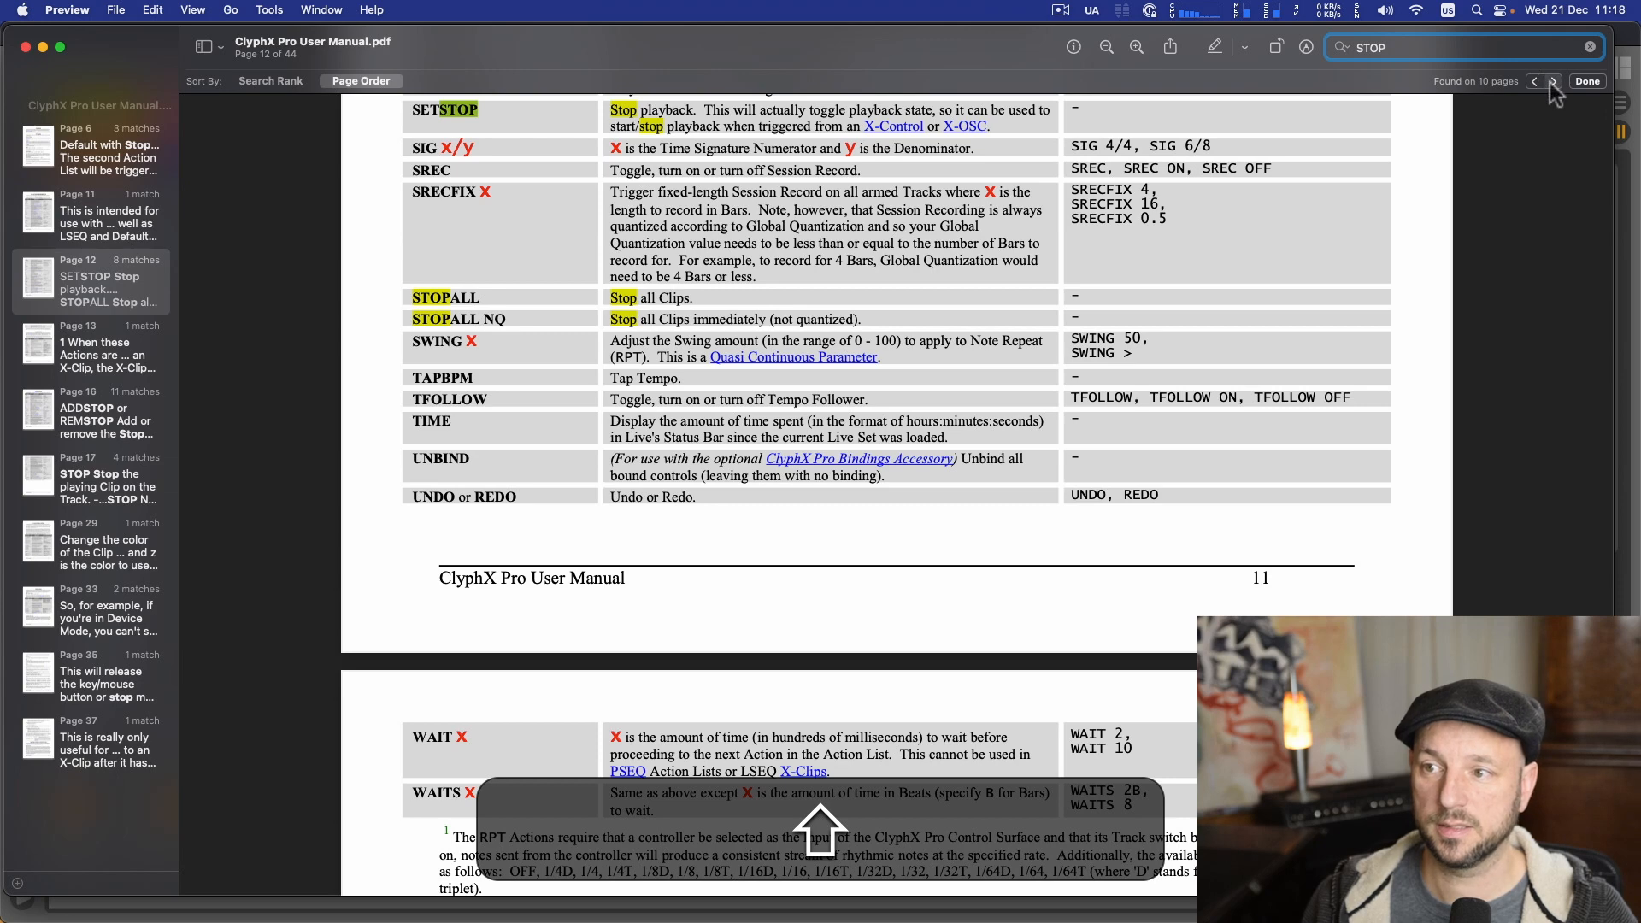
pyautogui.click(1552, 82)
pyautogui.click(1551, 83)
pyautogui.click(1552, 83)
pyautogui.click(1551, 83)
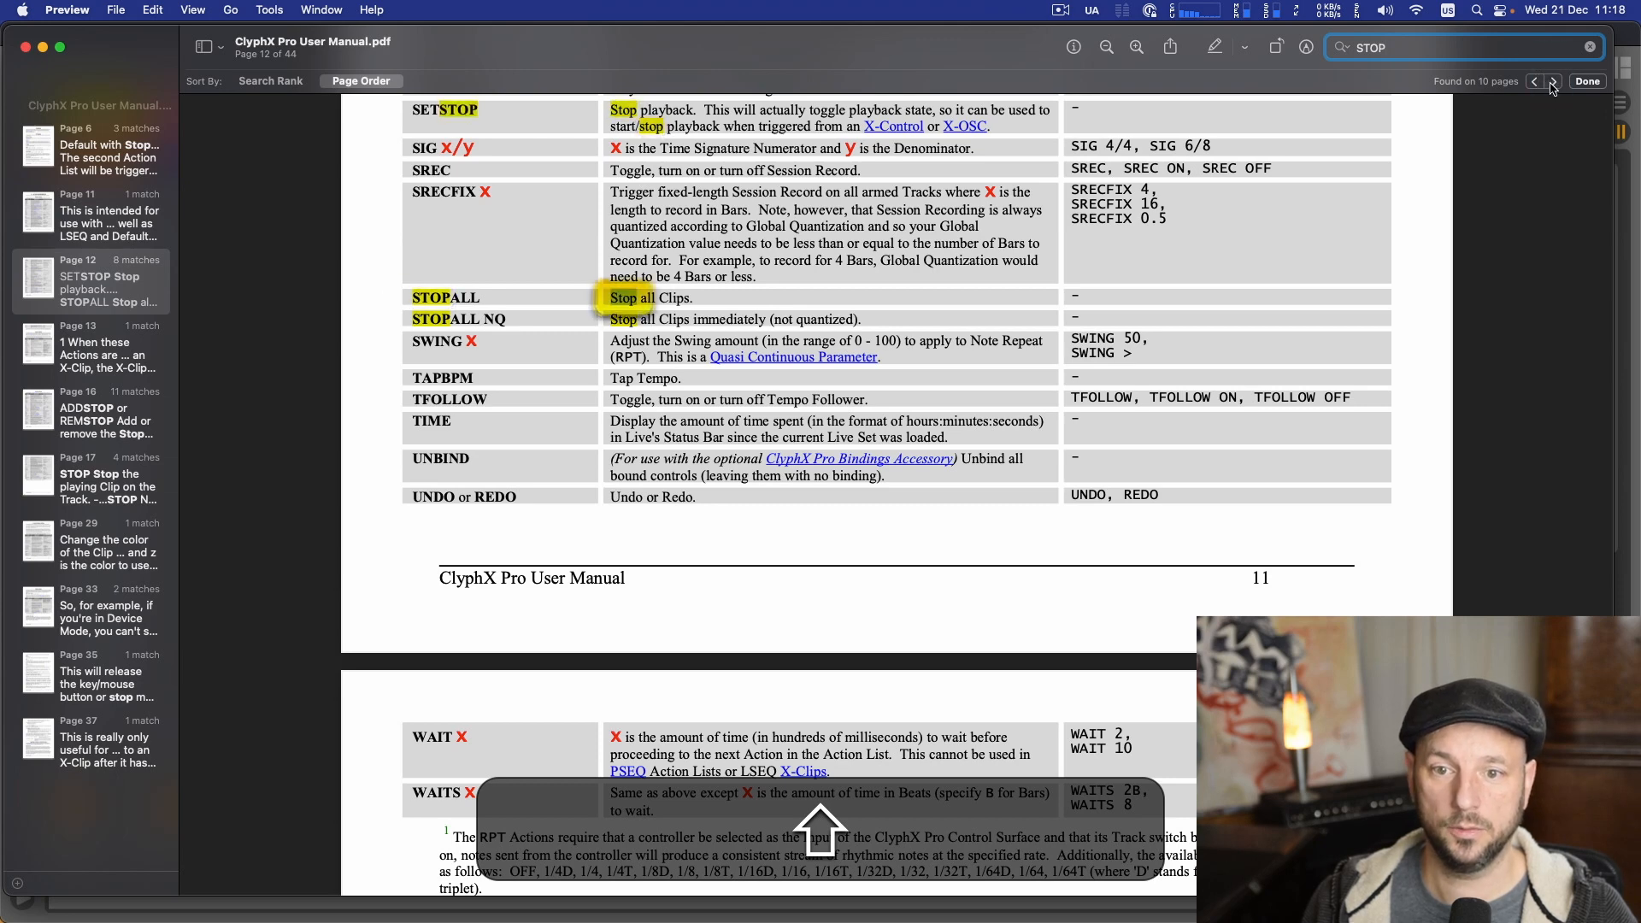
pyautogui.click(1552, 83)
pyautogui.click(1552, 82)
pyautogui.click(1551, 83)
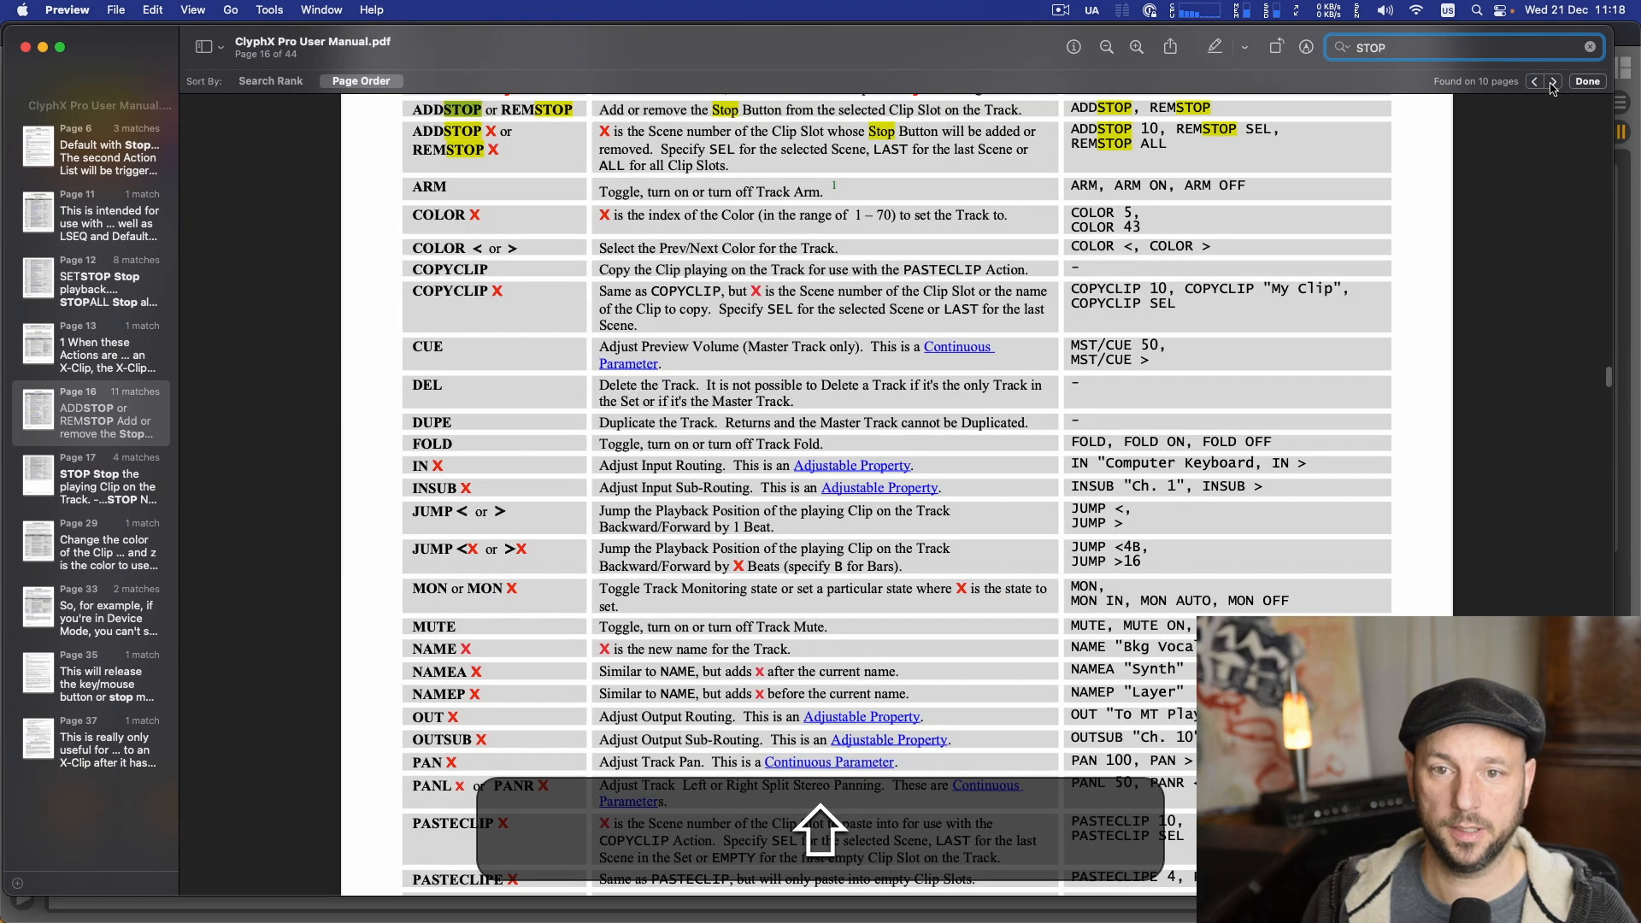
pyautogui.click(1552, 83)
pyautogui.click(1552, 83)
pyautogui.click(1552, 83)
pyautogui.click(1551, 82)
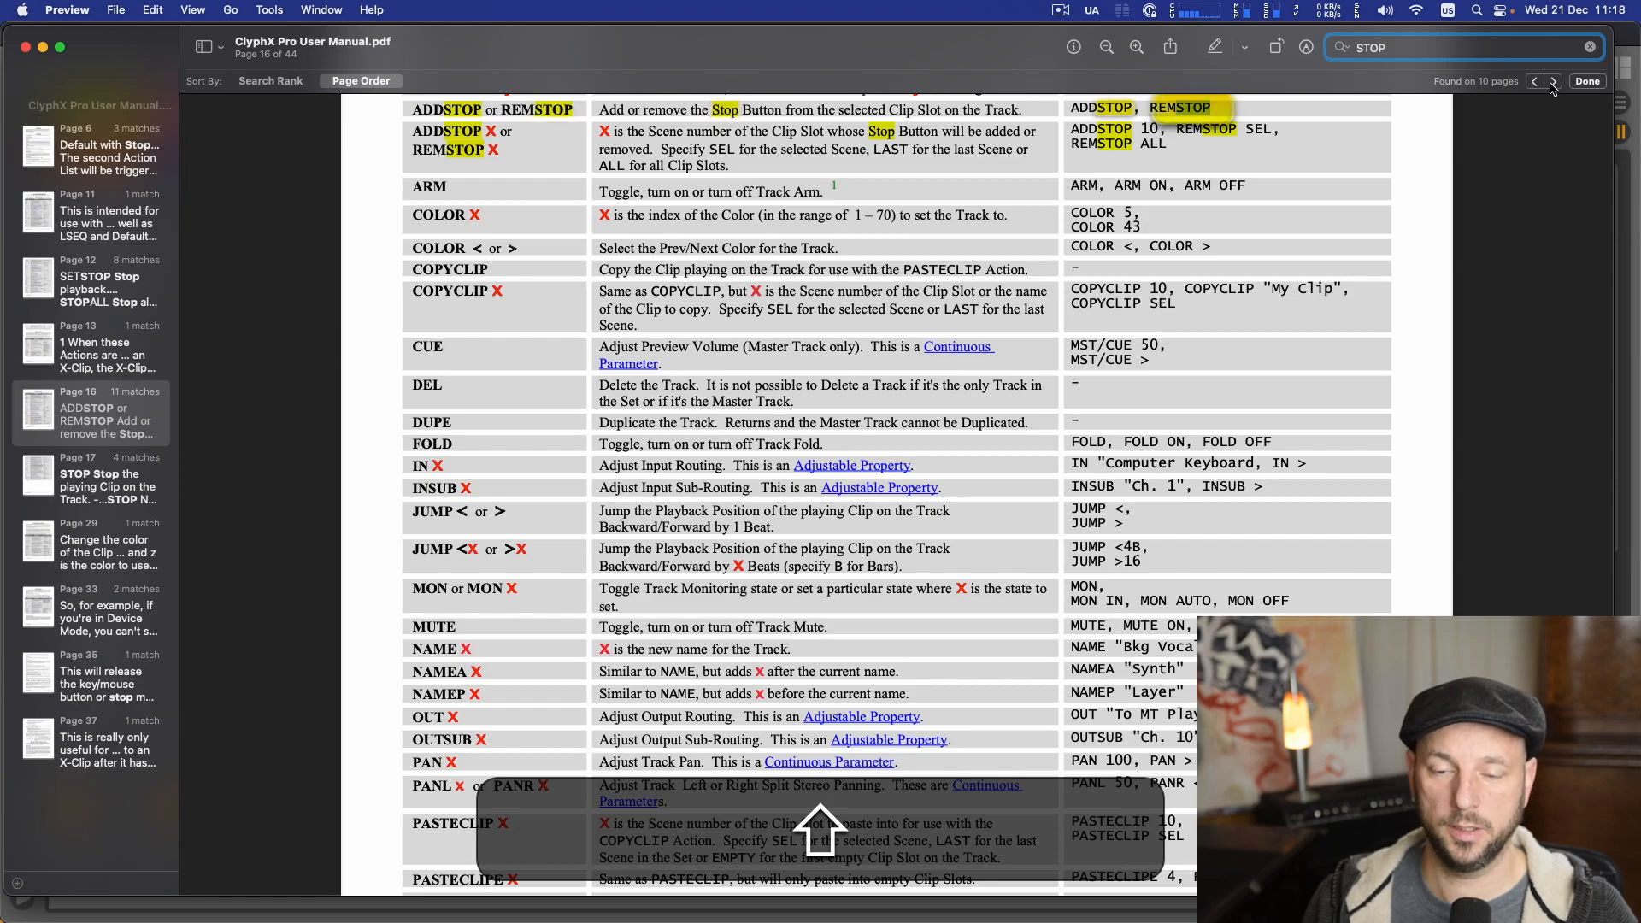
pyautogui.click(1552, 83)
pyautogui.click(1552, 83)
pyautogui.click(1551, 83)
# - Find the STOP action in the Track Actions table, highlight its name and description, and return to the section heading
pyautogui.scroll(-5, 1009, 431)
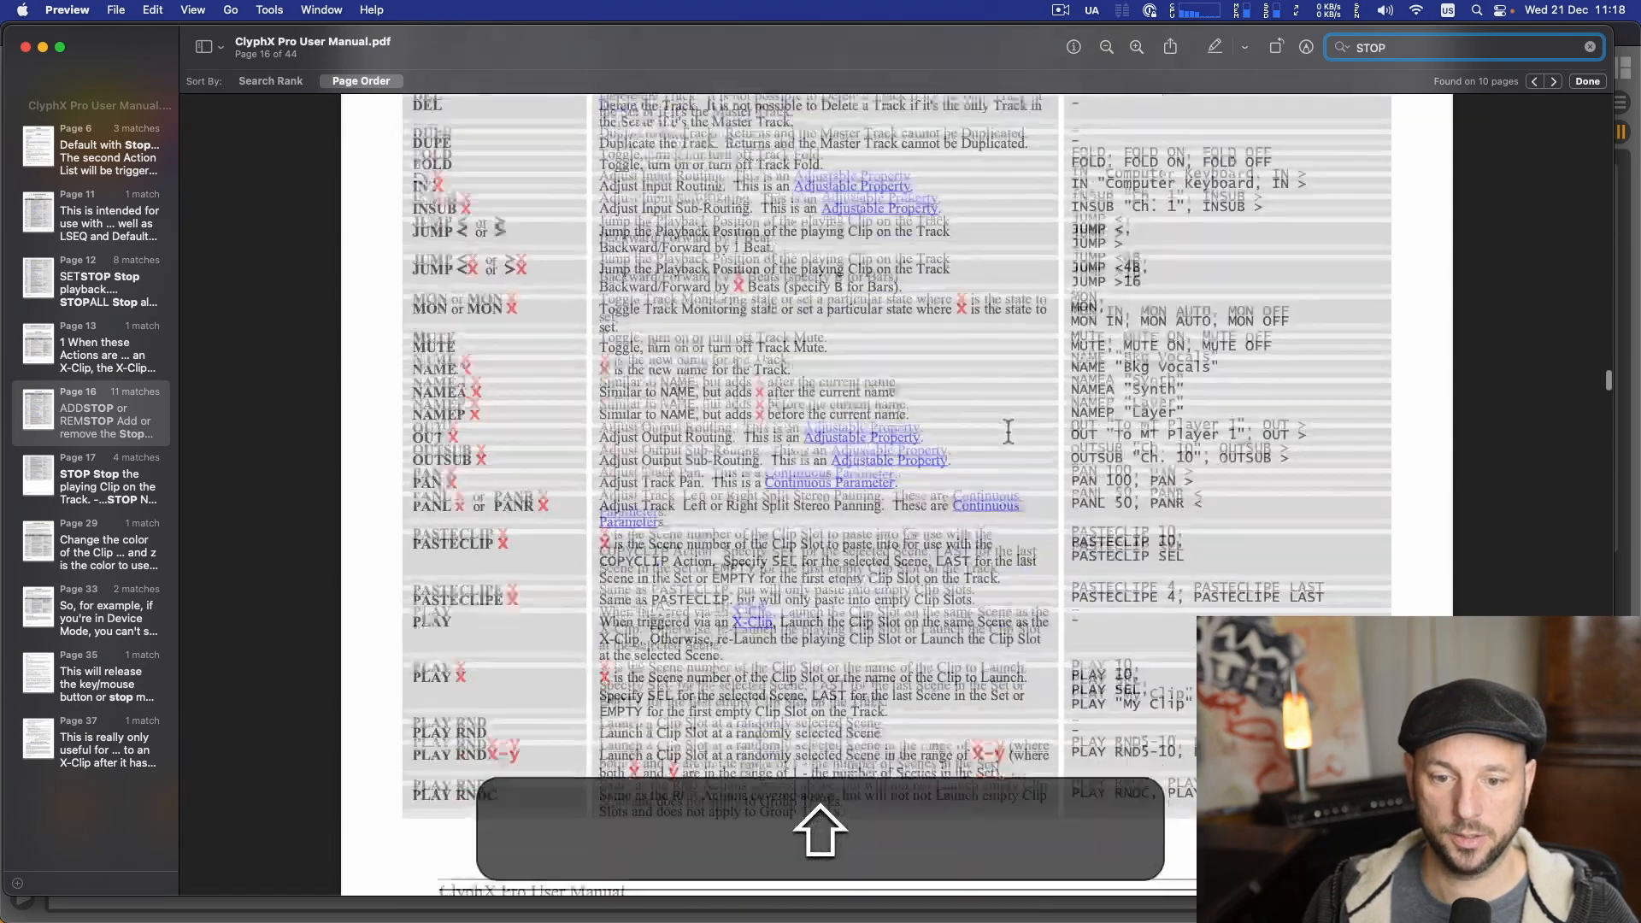
pyautogui.scroll(-10, 1009, 431)
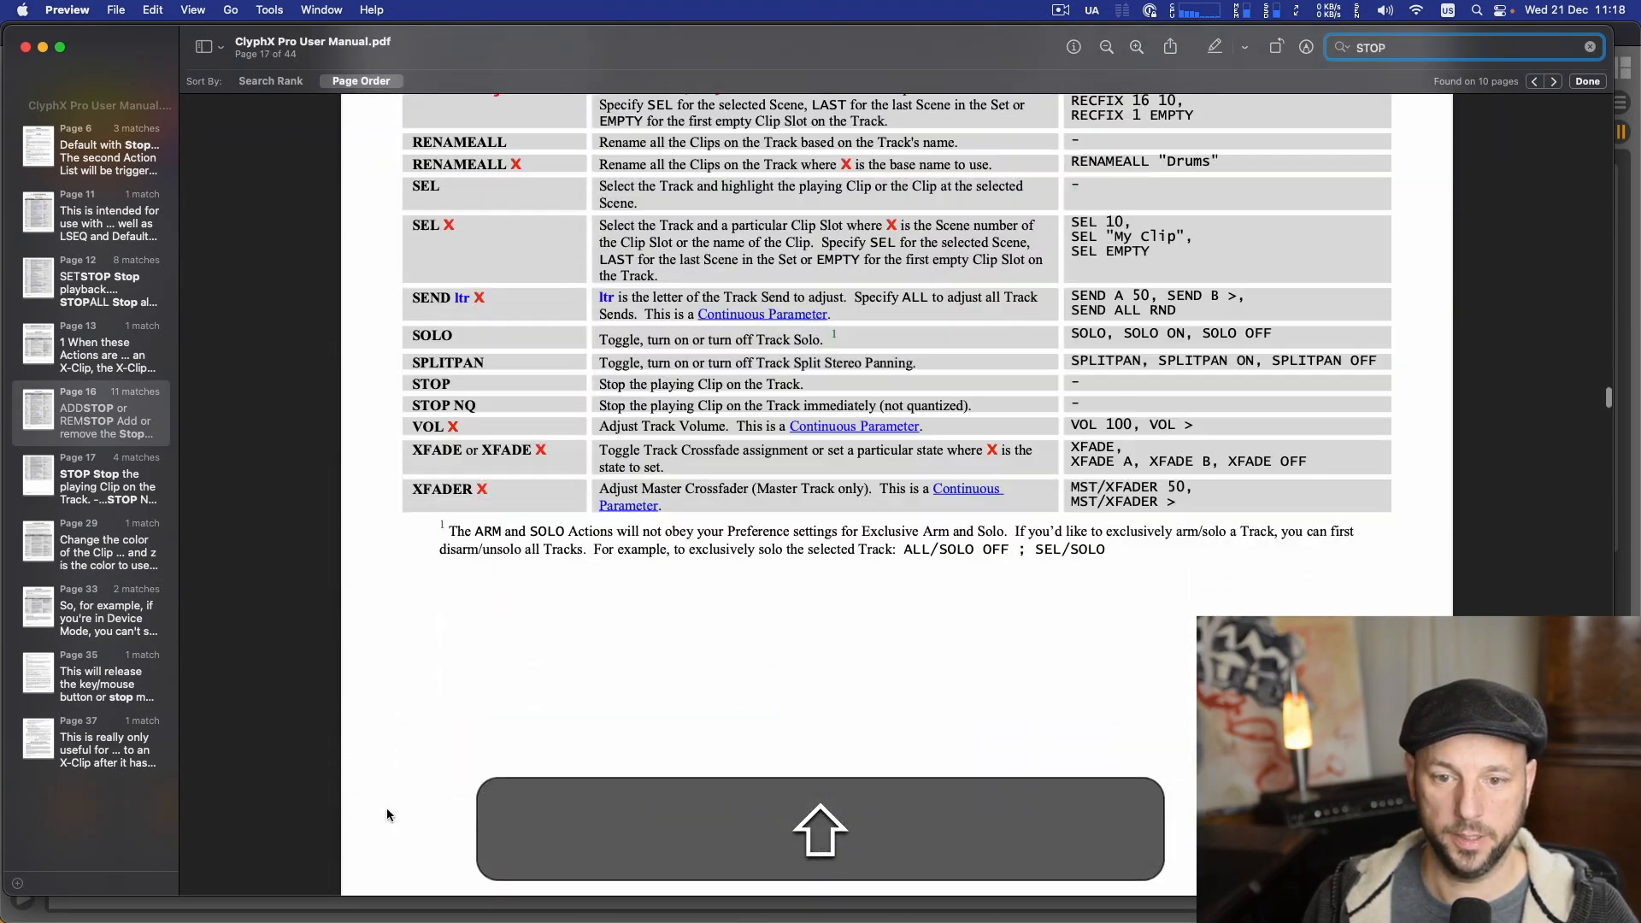
pyautogui.click(414, 383)
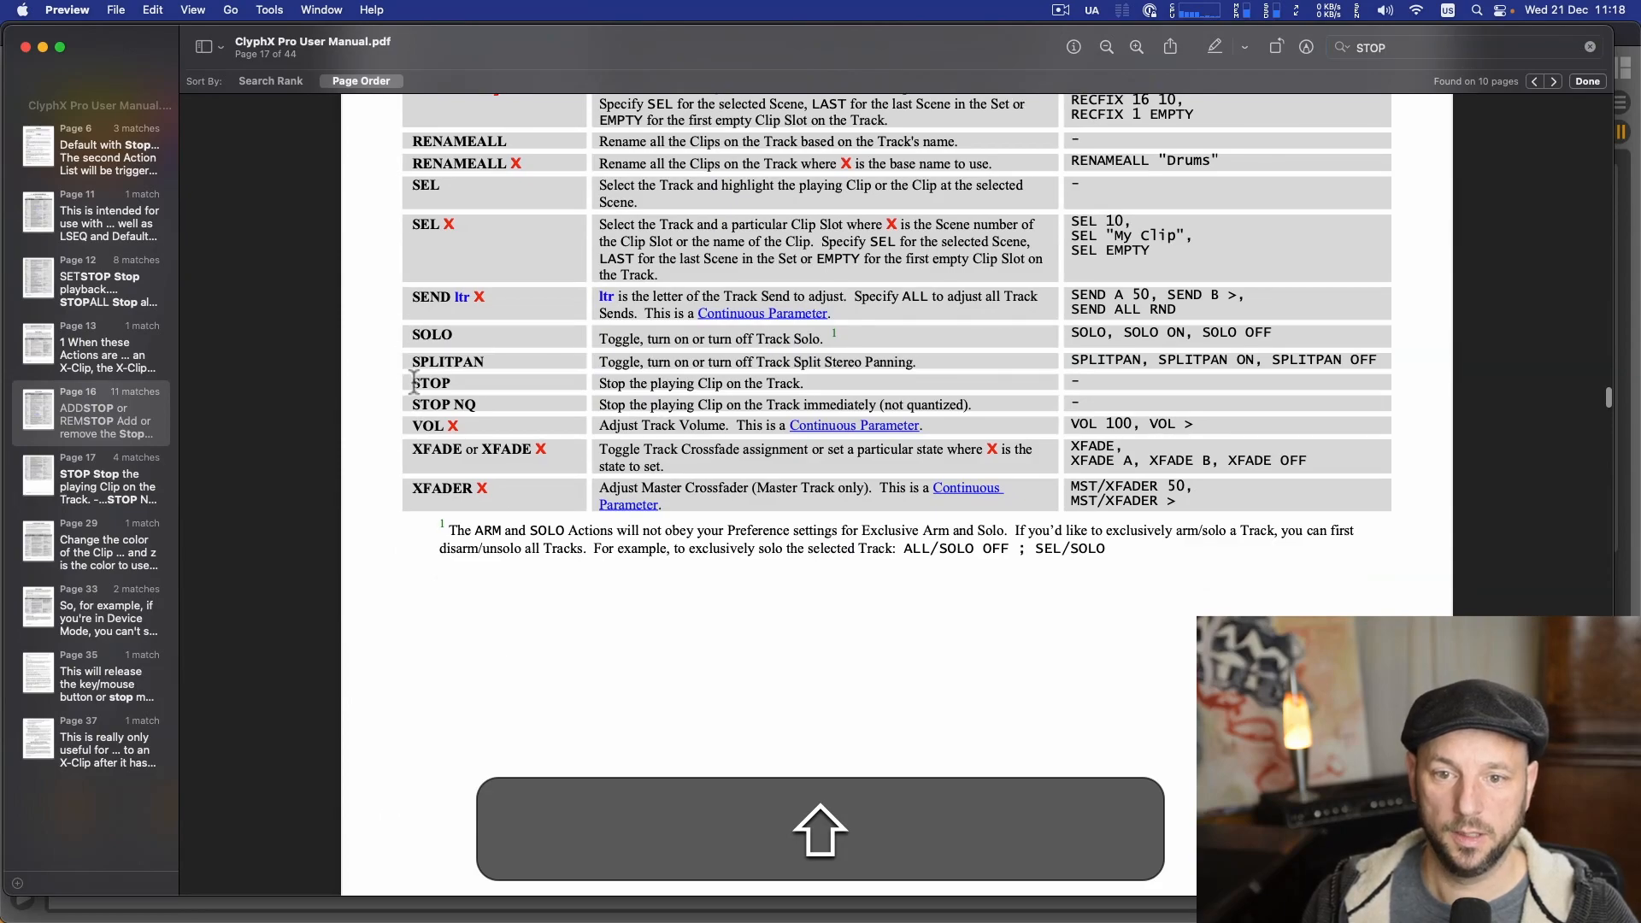
pyautogui.moveTo(414, 383); pyautogui.dragTo(804, 385)
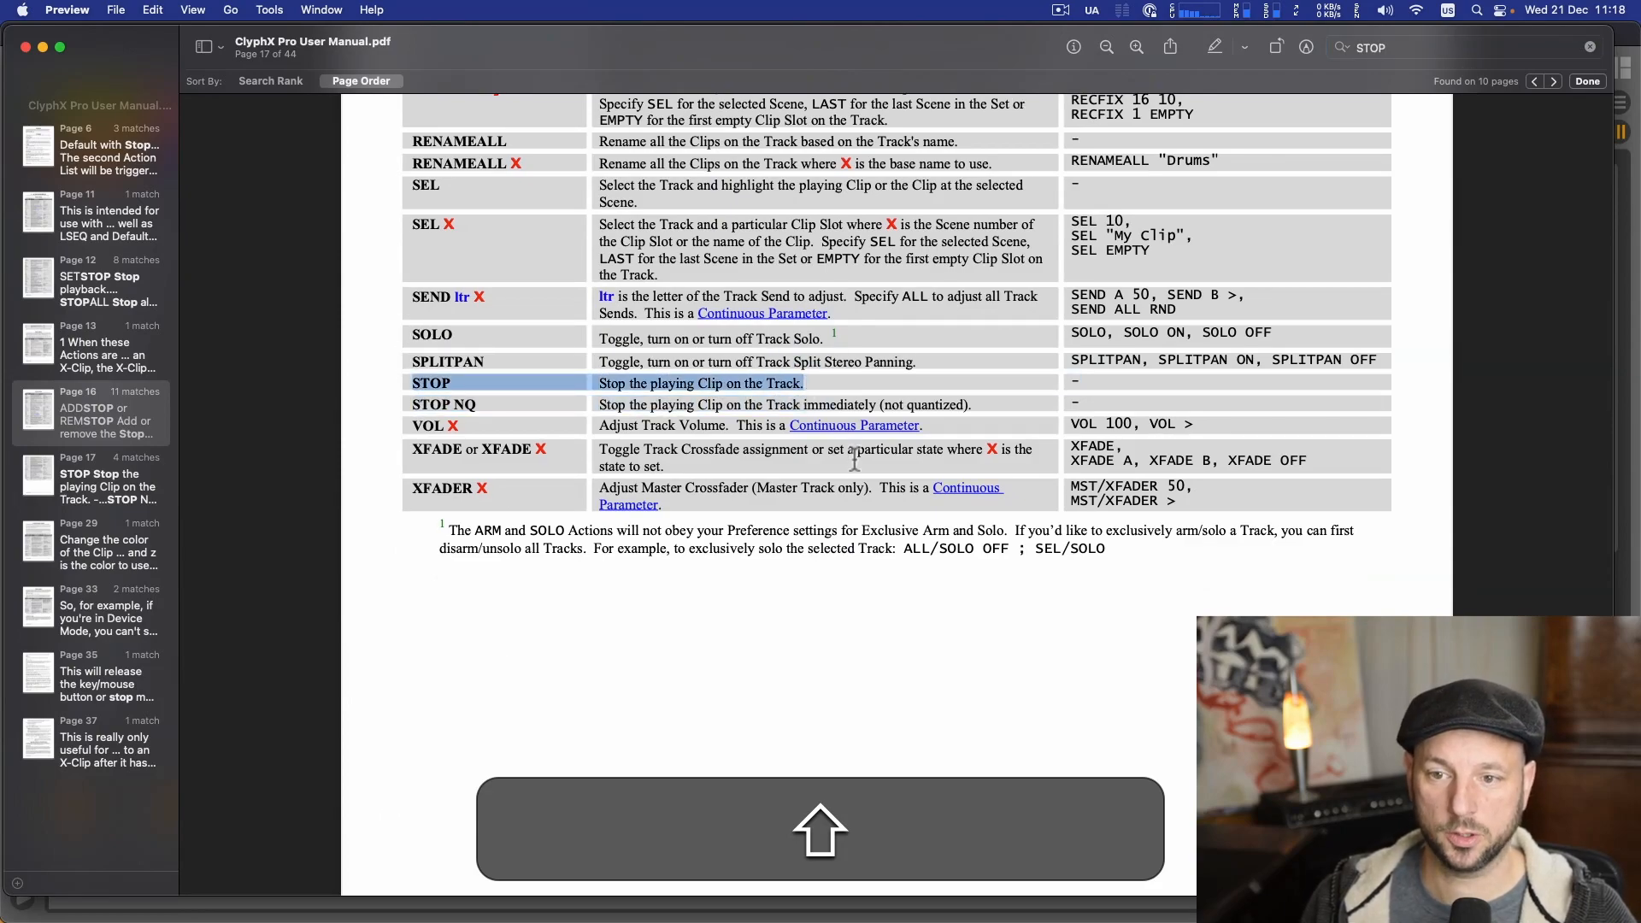
pyautogui.scroll(20, 795, 424)
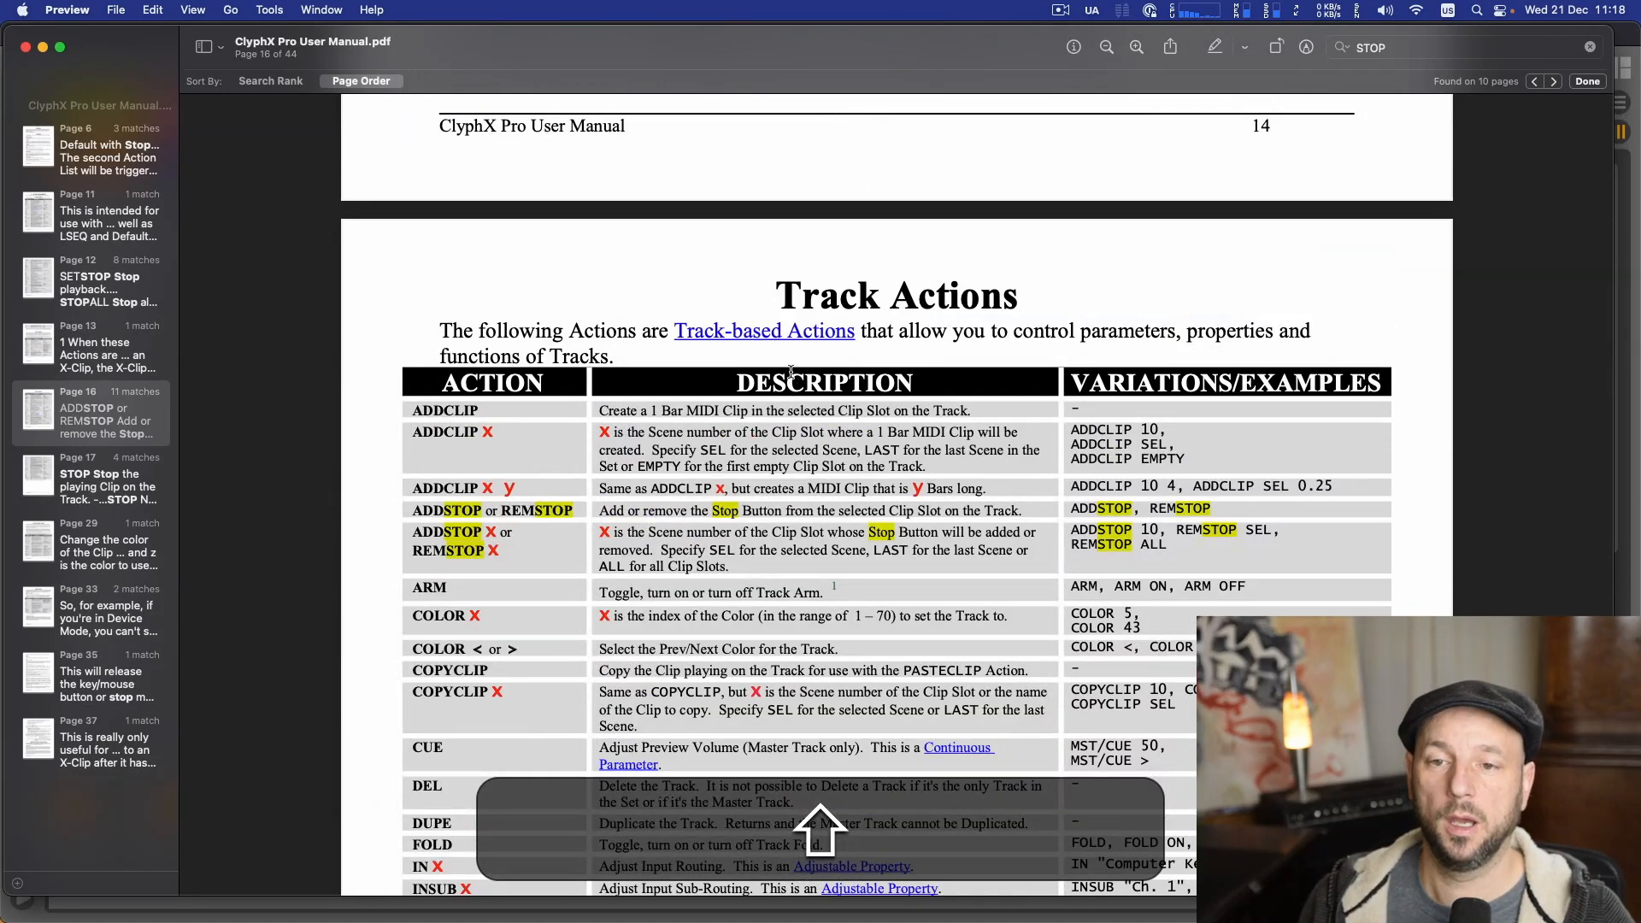
# - Switch back to Ableton Live and clear the action text after the brackets in the PART 2 X-Clip name on the 3 MIDI track
pyautogui.scroll(-3, 791, 371)
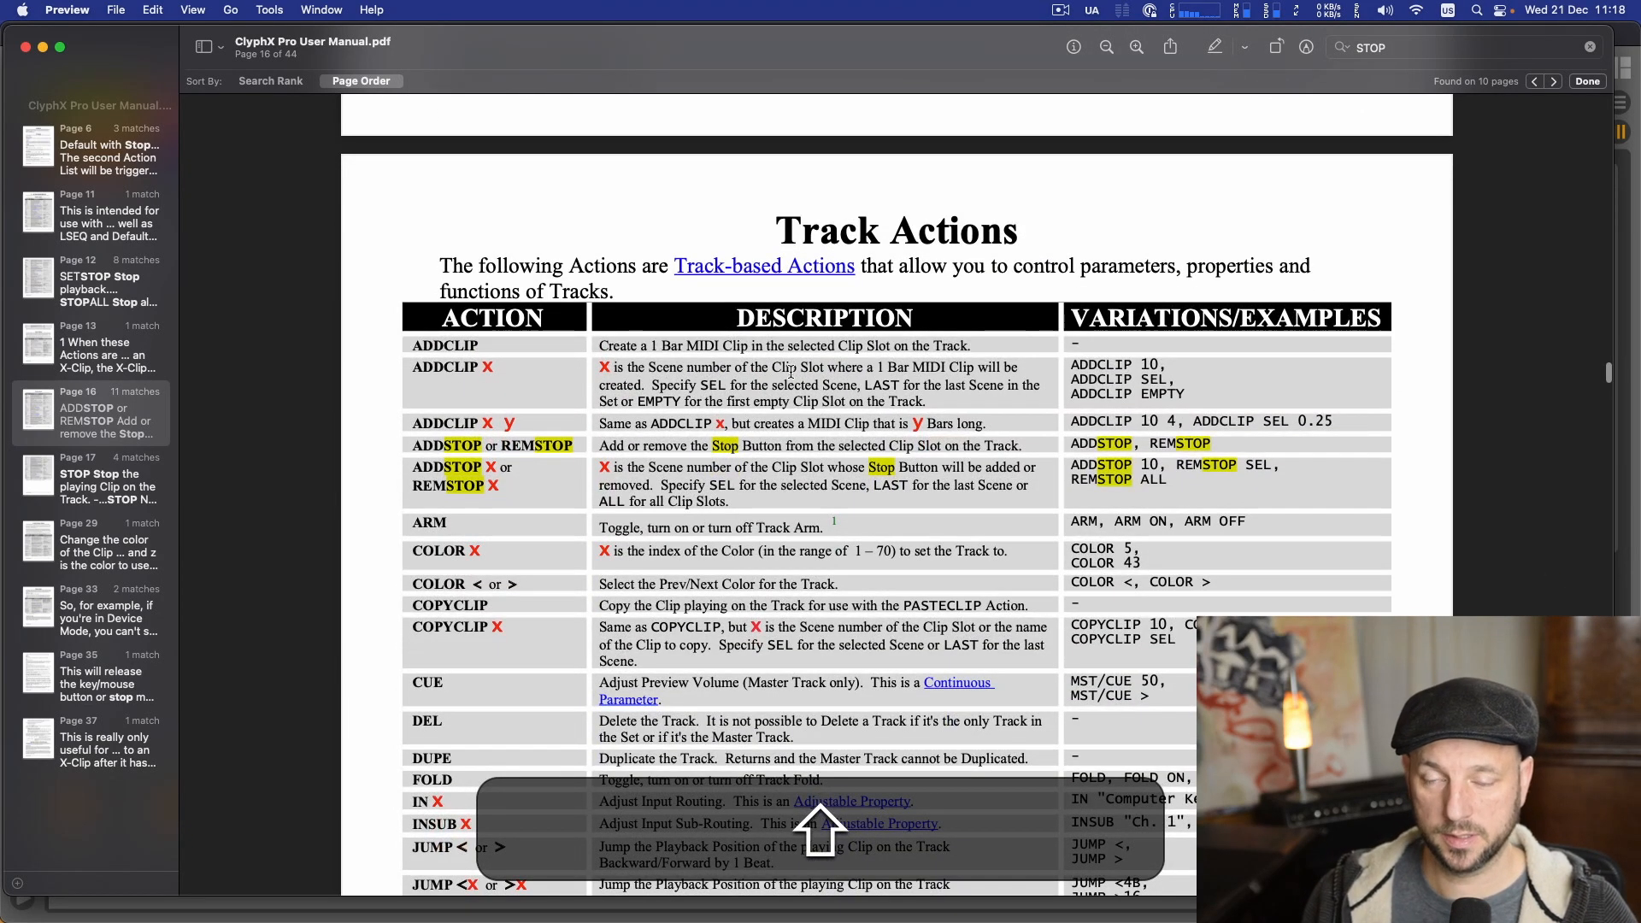
pyautogui.press('super+shift+Tab')
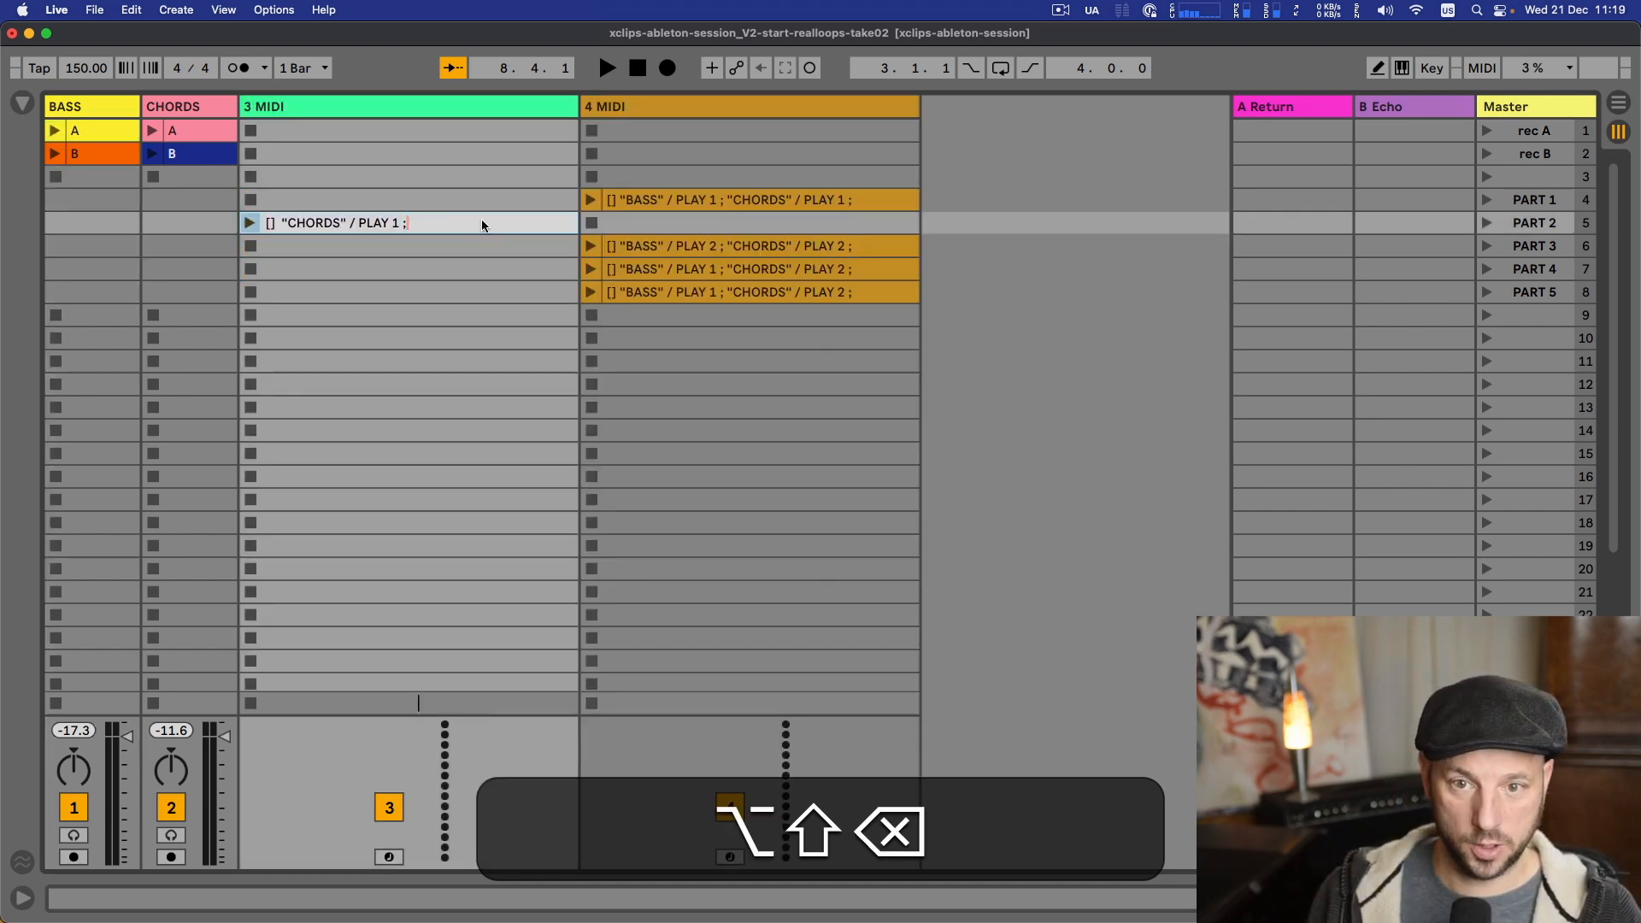
pyautogui.hotkey('alt', 'shift', 'BackSpace')
pyautogui.hotkey('shift', 'BackSpace')
pyautogui.hotkey('shift', 'BackSpace')
pyautogui.hotkey('shift', 'BackSpace')
pyautogui.hotkey('shift', 'BackSpace')
pyautogui.hotkey('shift', 'BackSpace')
pyautogui.hotkey('shift', 'BackSpace')
pyautogui.hotkey('shift', 'BackSpace')
pyautogui.hotkey('shift', 'BackSpace')
pyautogui.hotkey('shift', 'BackSpace')
pyautogui.hotkey('shift', 'BackSpace')
pyautogui.hotkey('shift', 'BackSpace')
pyautogui.hotkey('shift', 'BackSpace')
pyautogui.hotkey('shift', 'BackSpace')
pyautogui.hotkey('shift', 'BackSpace')
pyautogui.hotkey('shift', 'BackSpace')
pyautogui.hotkey('shift', 'BackSpace')
pyautogui.hotkey('shift', 'BackSpace')
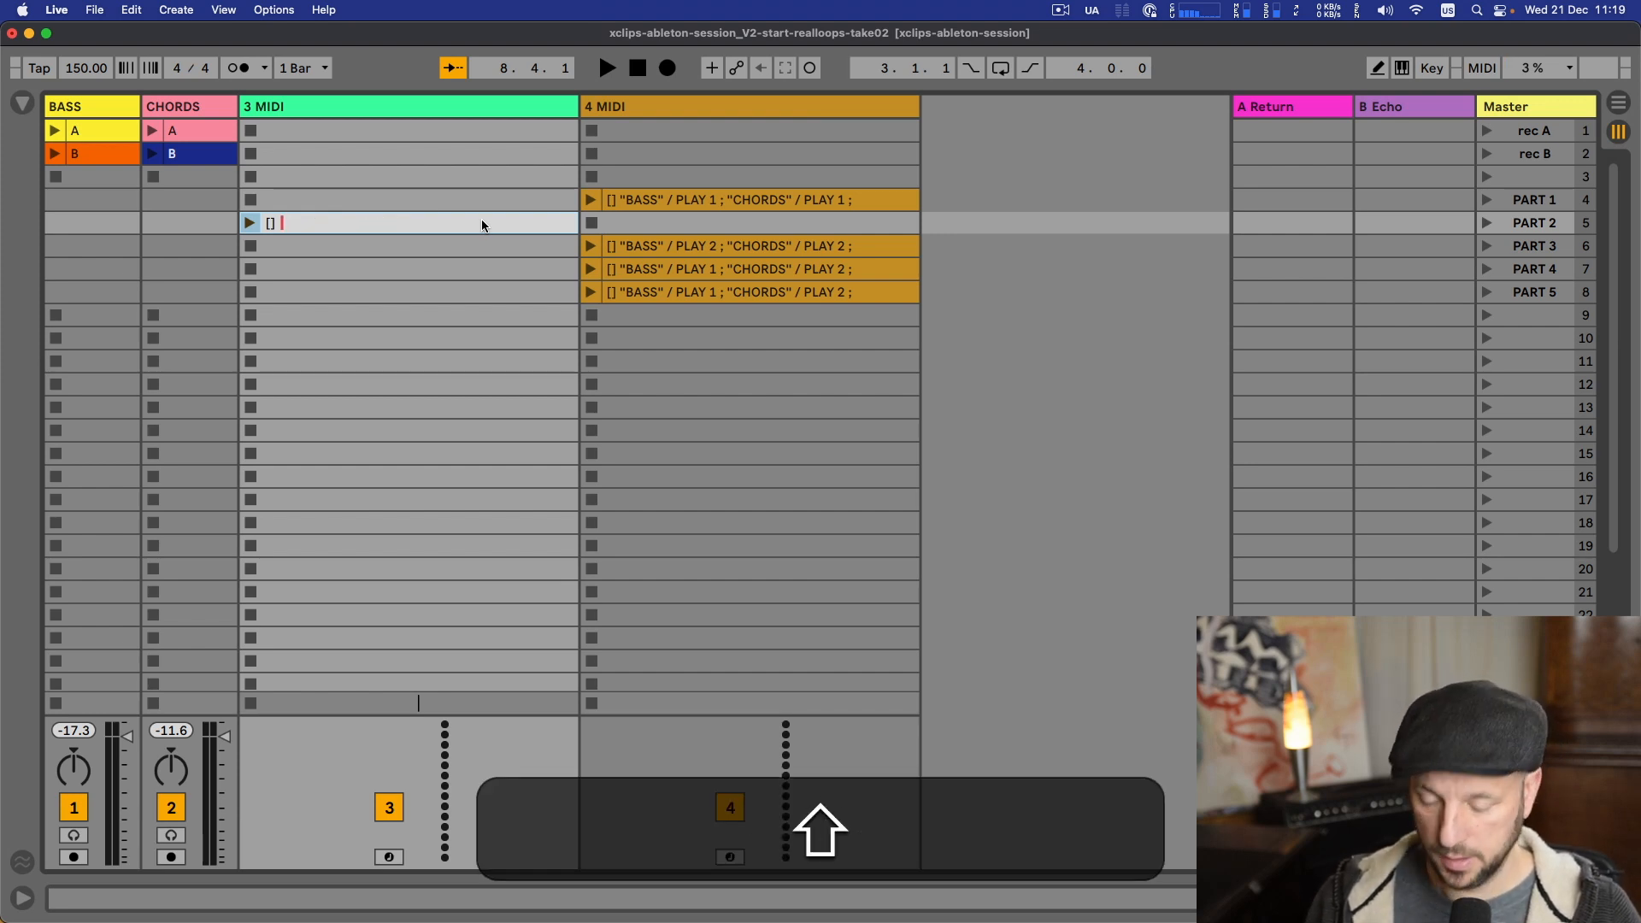
# - Enter "1 / PLAY 1 ;" as the first action in the PART 2 X-Clip name on the 3 MIDI track
pyautogui.write('1')
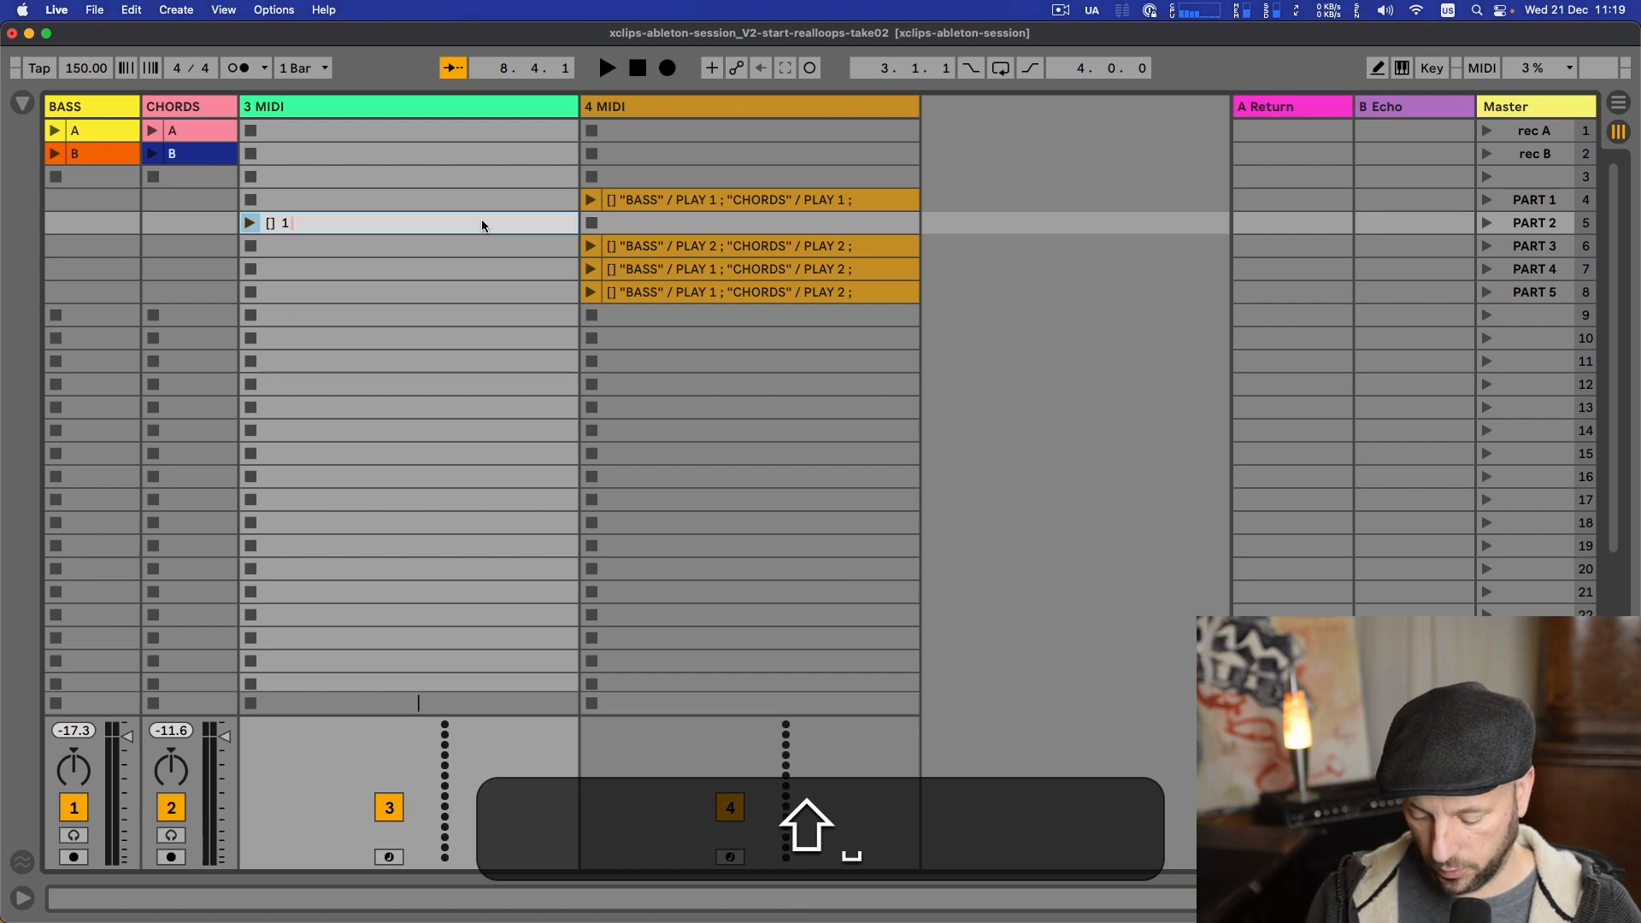
pyautogui.write('/')
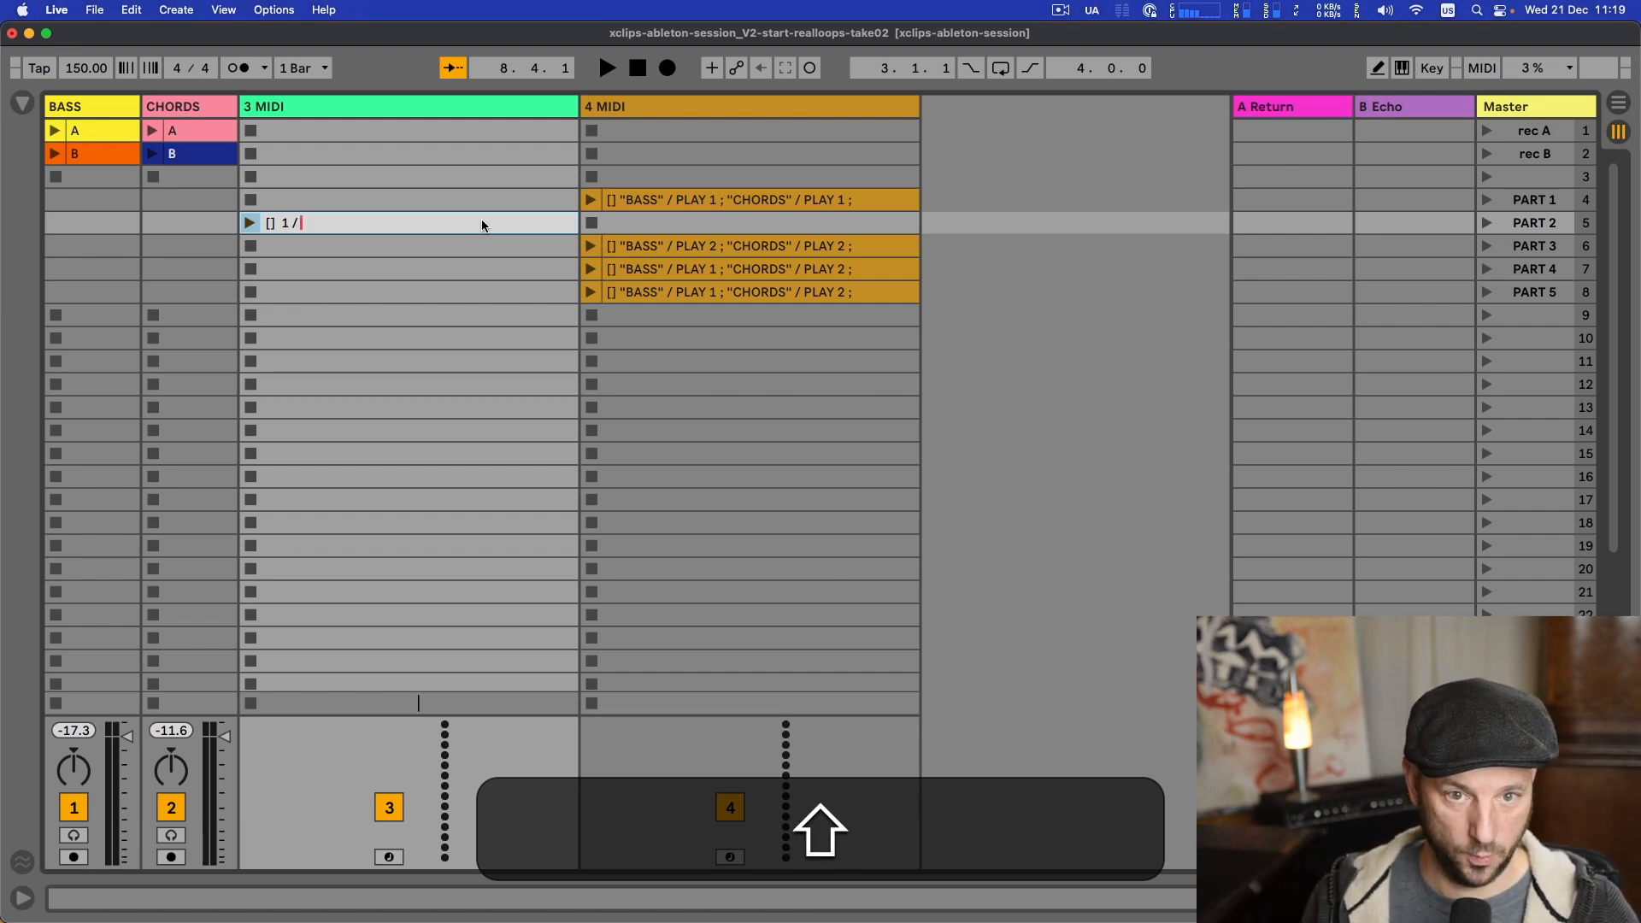
pyautogui.write(' PLAY 1')
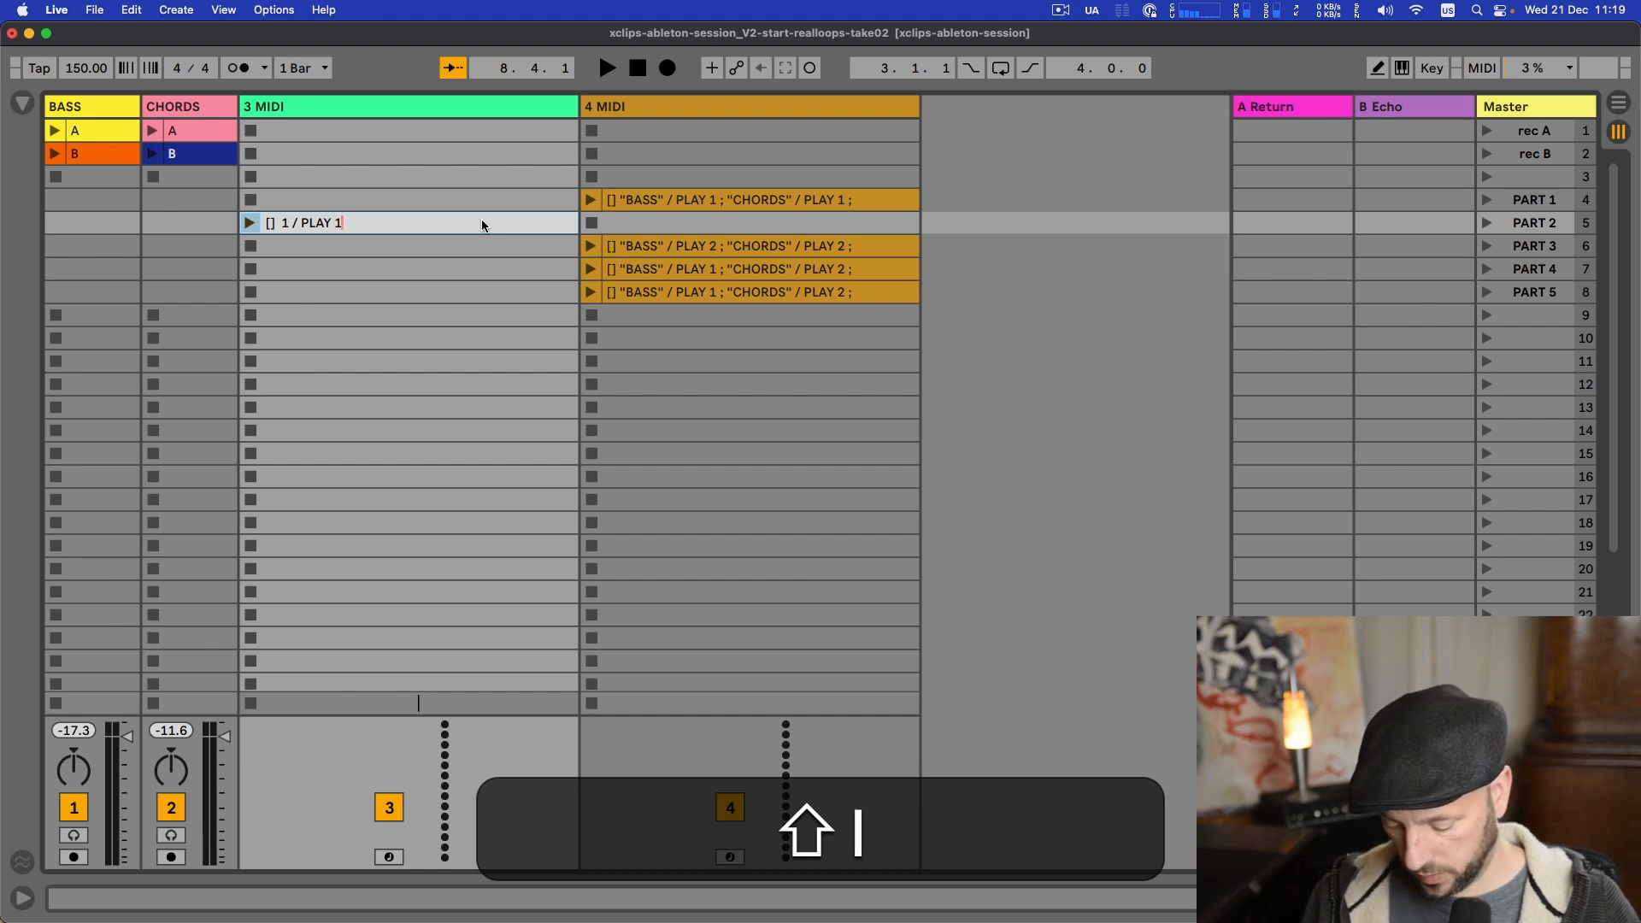
pyautogui.write(' :')
pyautogui.press('BackSpace')
pyautogui.write(';')
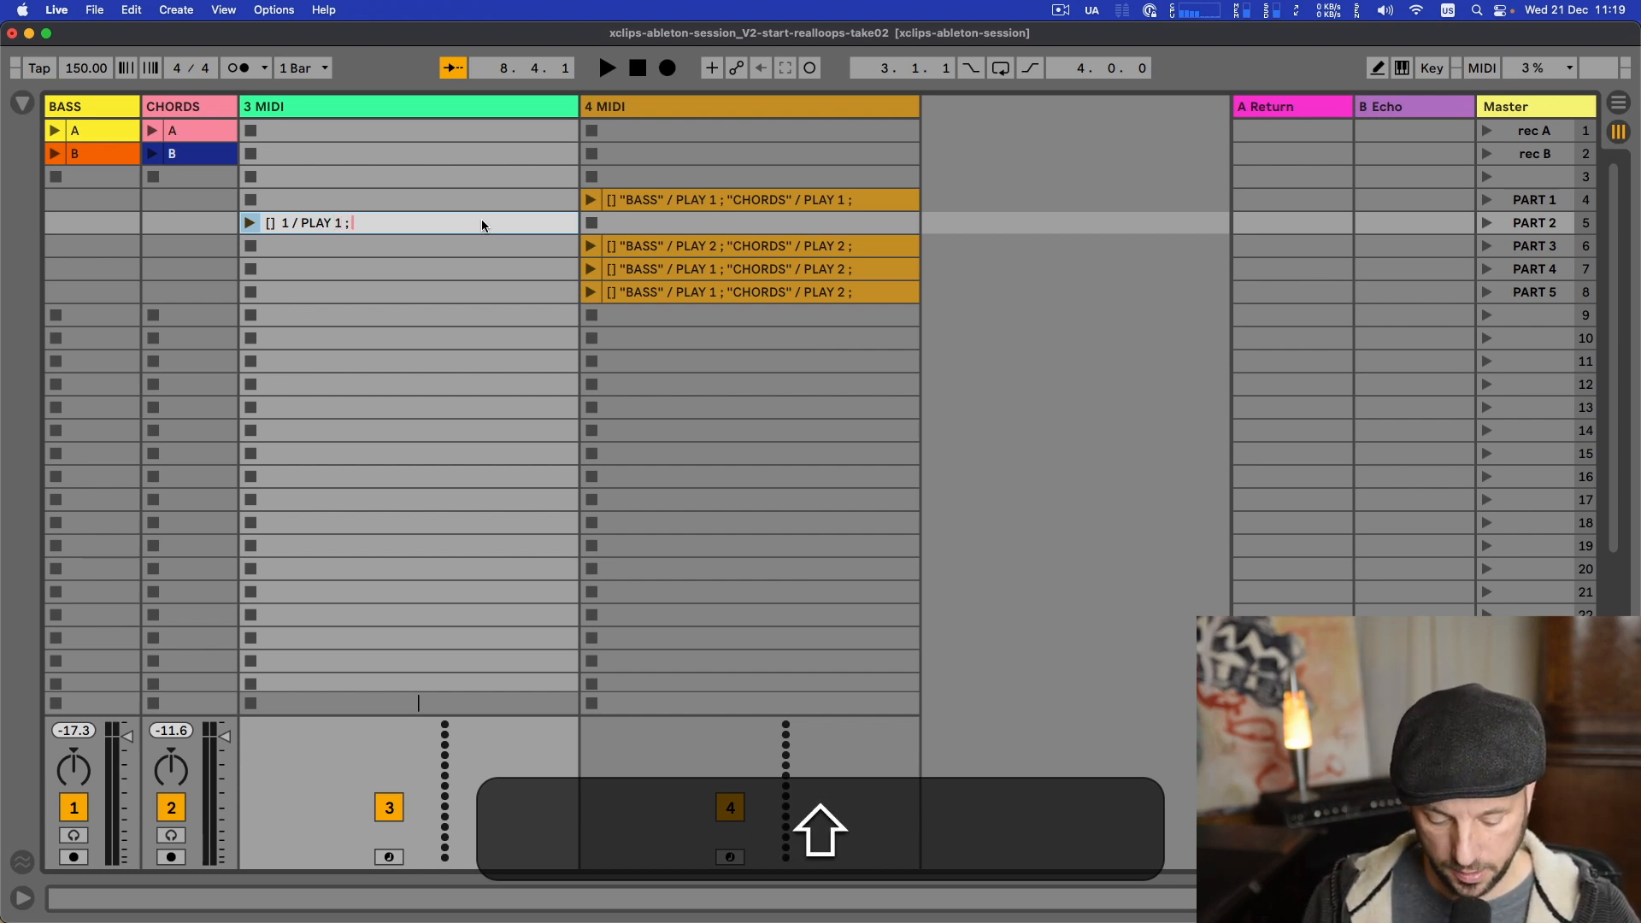
# - Append "WAITS 2B ;" to the X-Clip's action list, checking the WAITS syntax in the manual in Preview
pyautogui.write('WAIT')
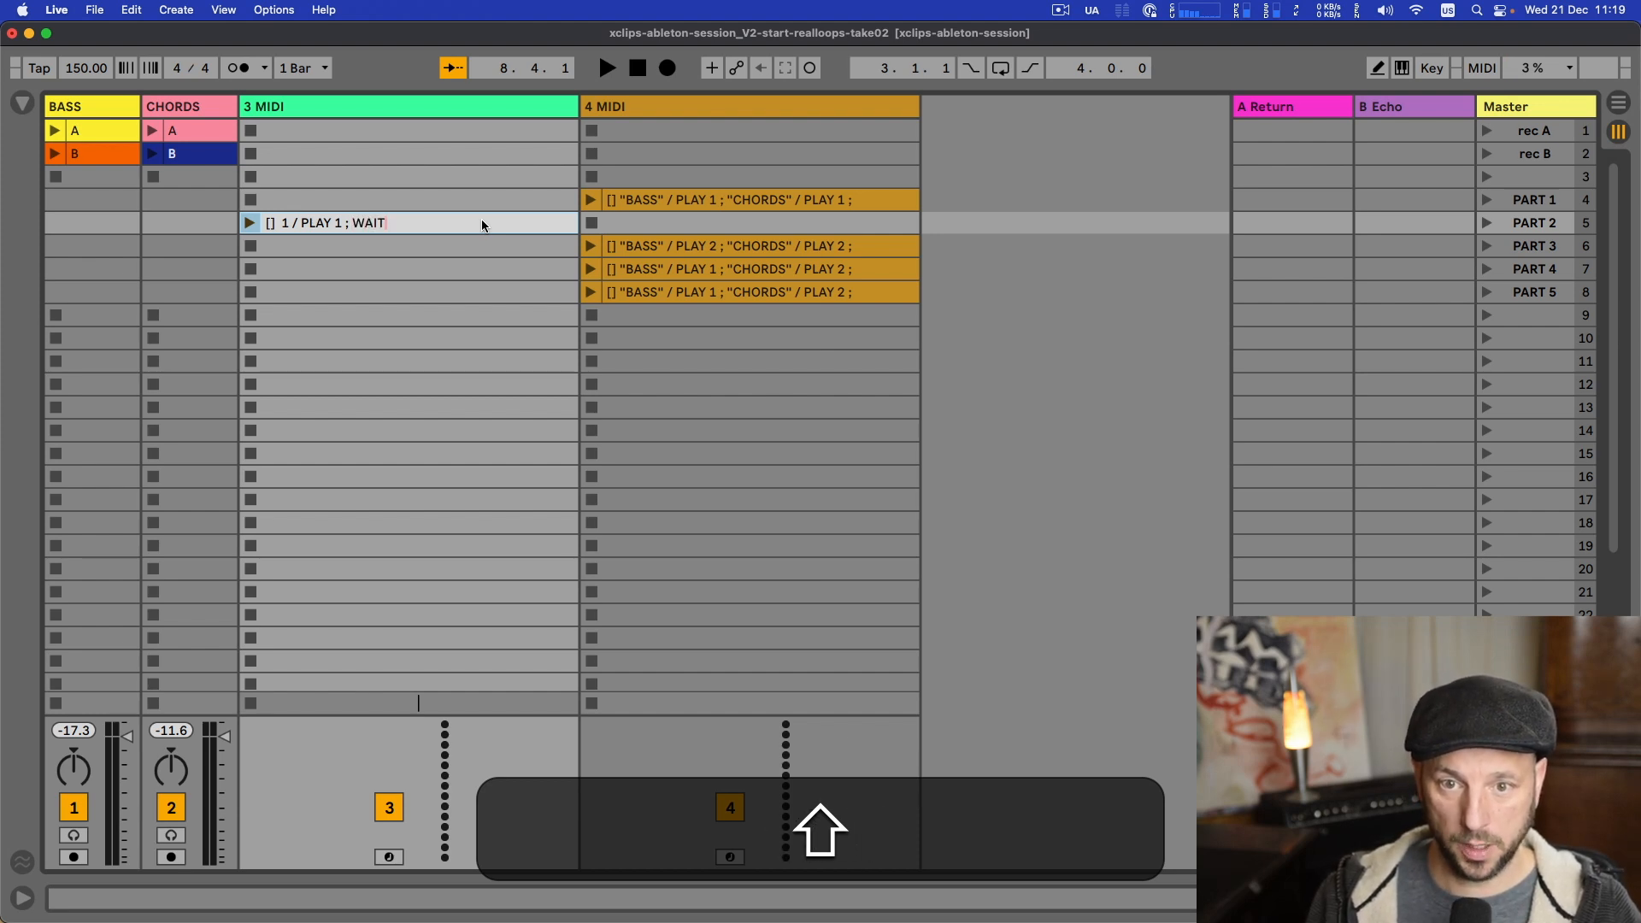
pyautogui.write('S')
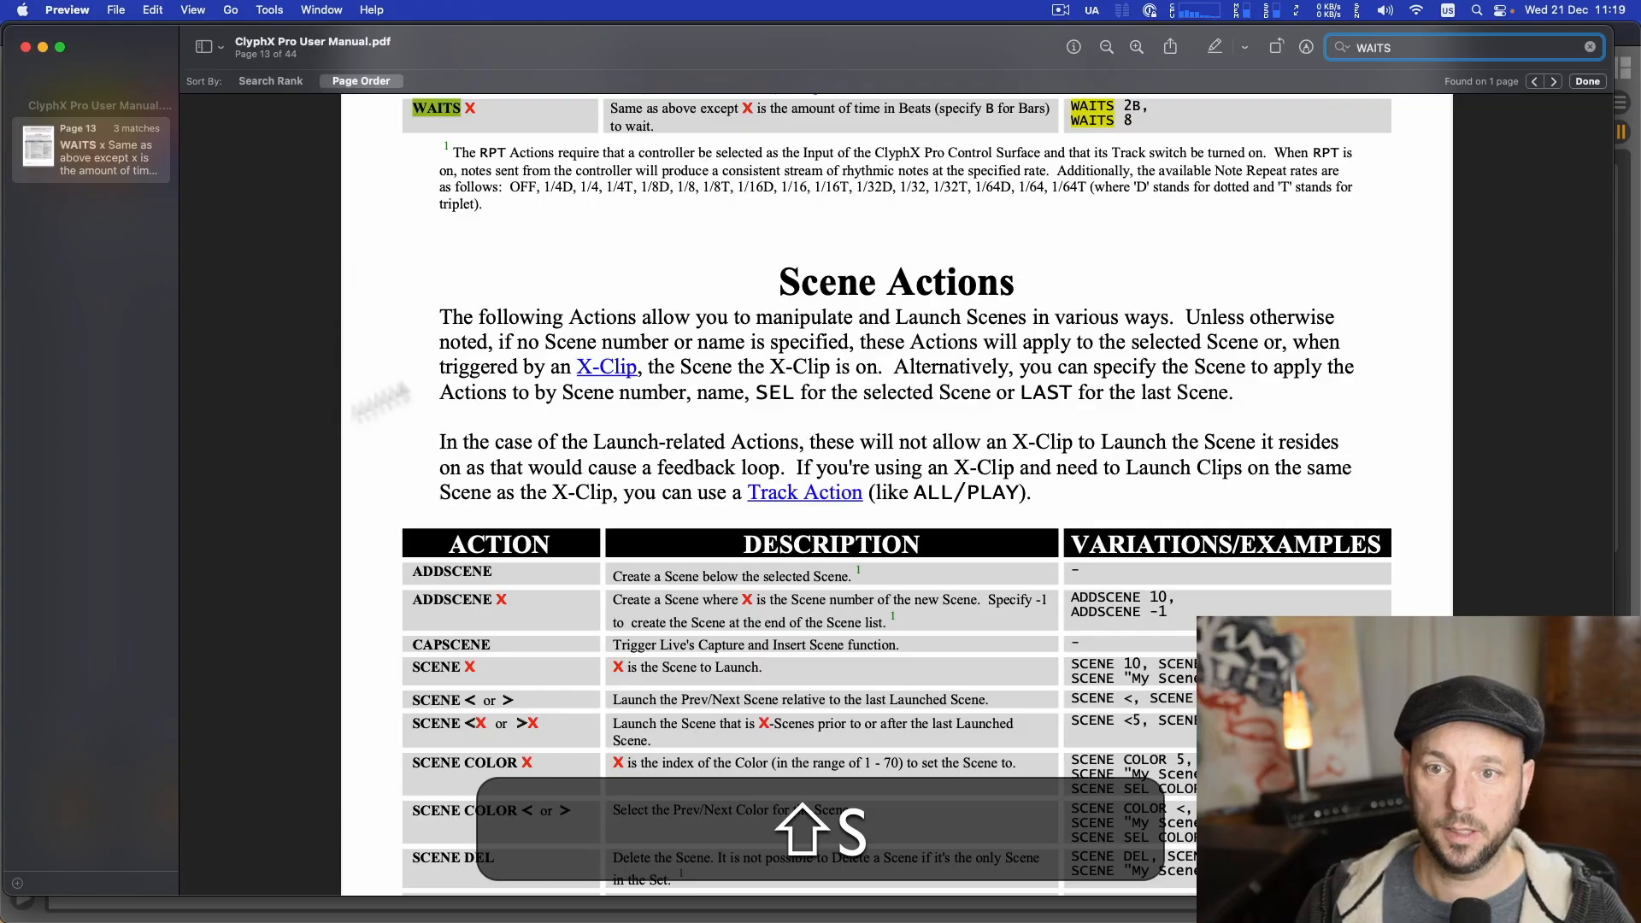
pyautogui.scroll(5, 814, 359)
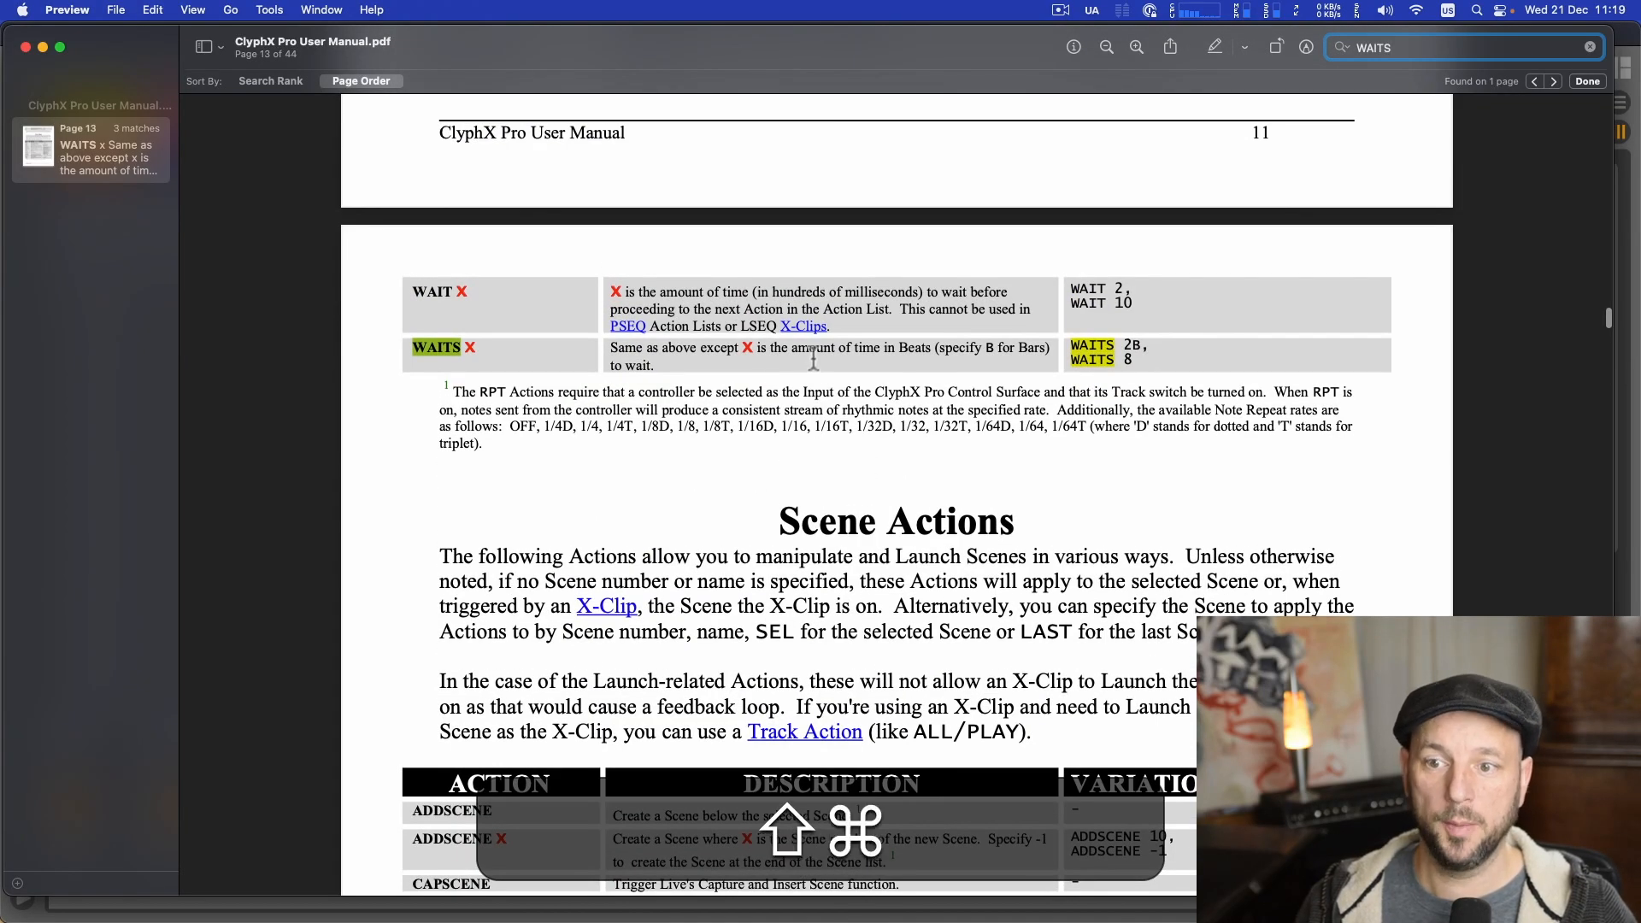
pyautogui.press('super+shift+Tab')
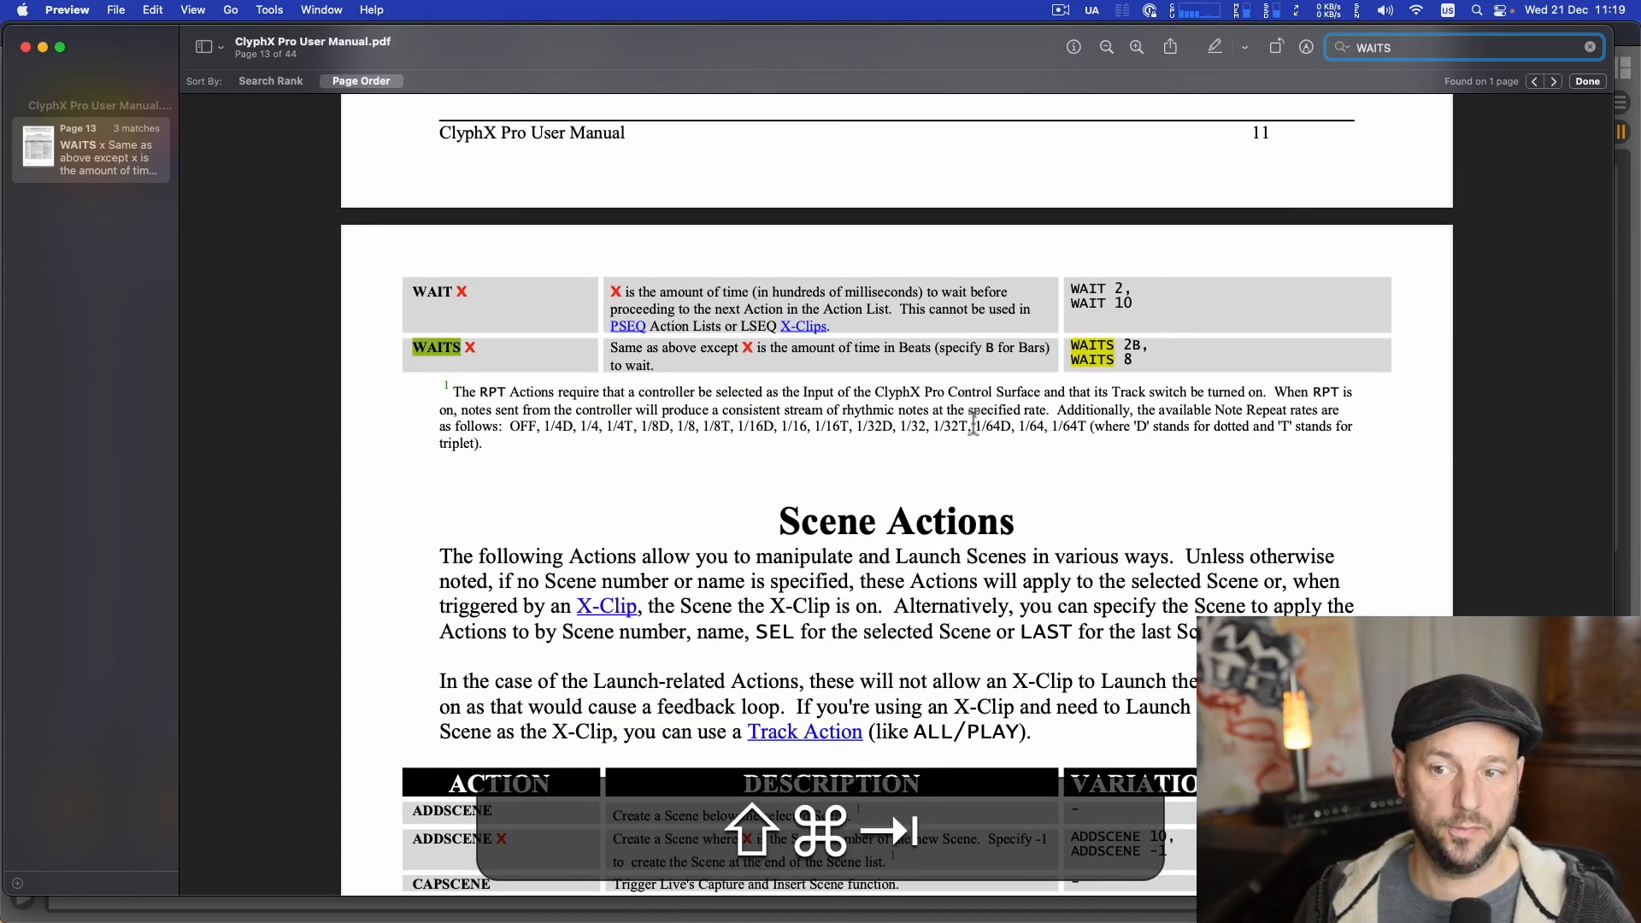
pyautogui.write('WAITS')
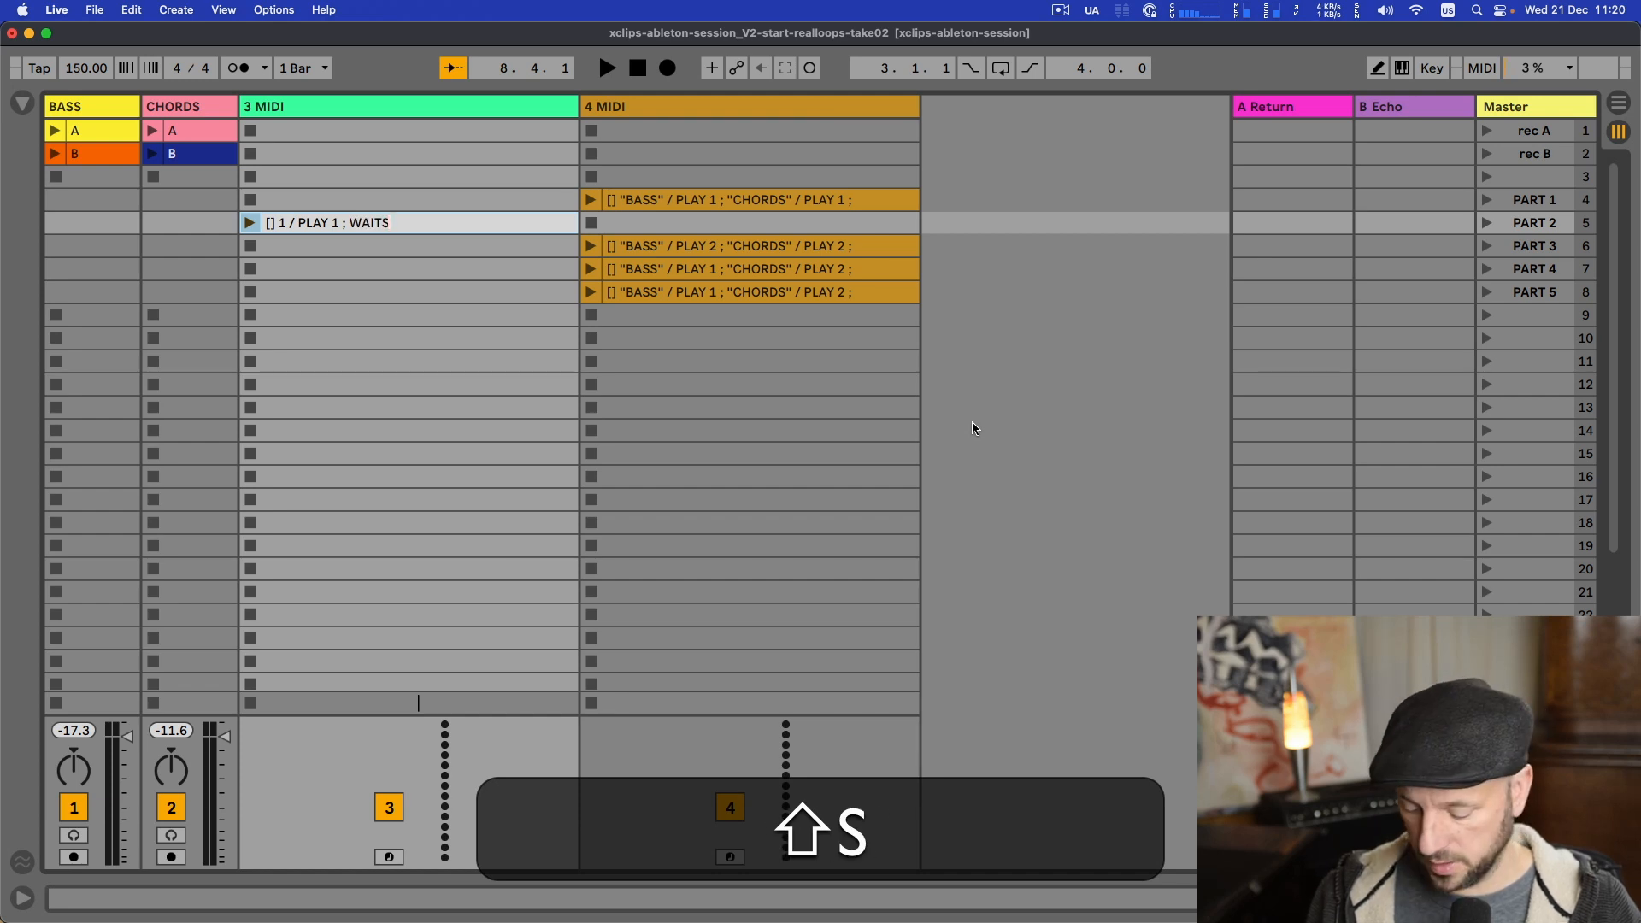
pyautogui.write(' 2B ')
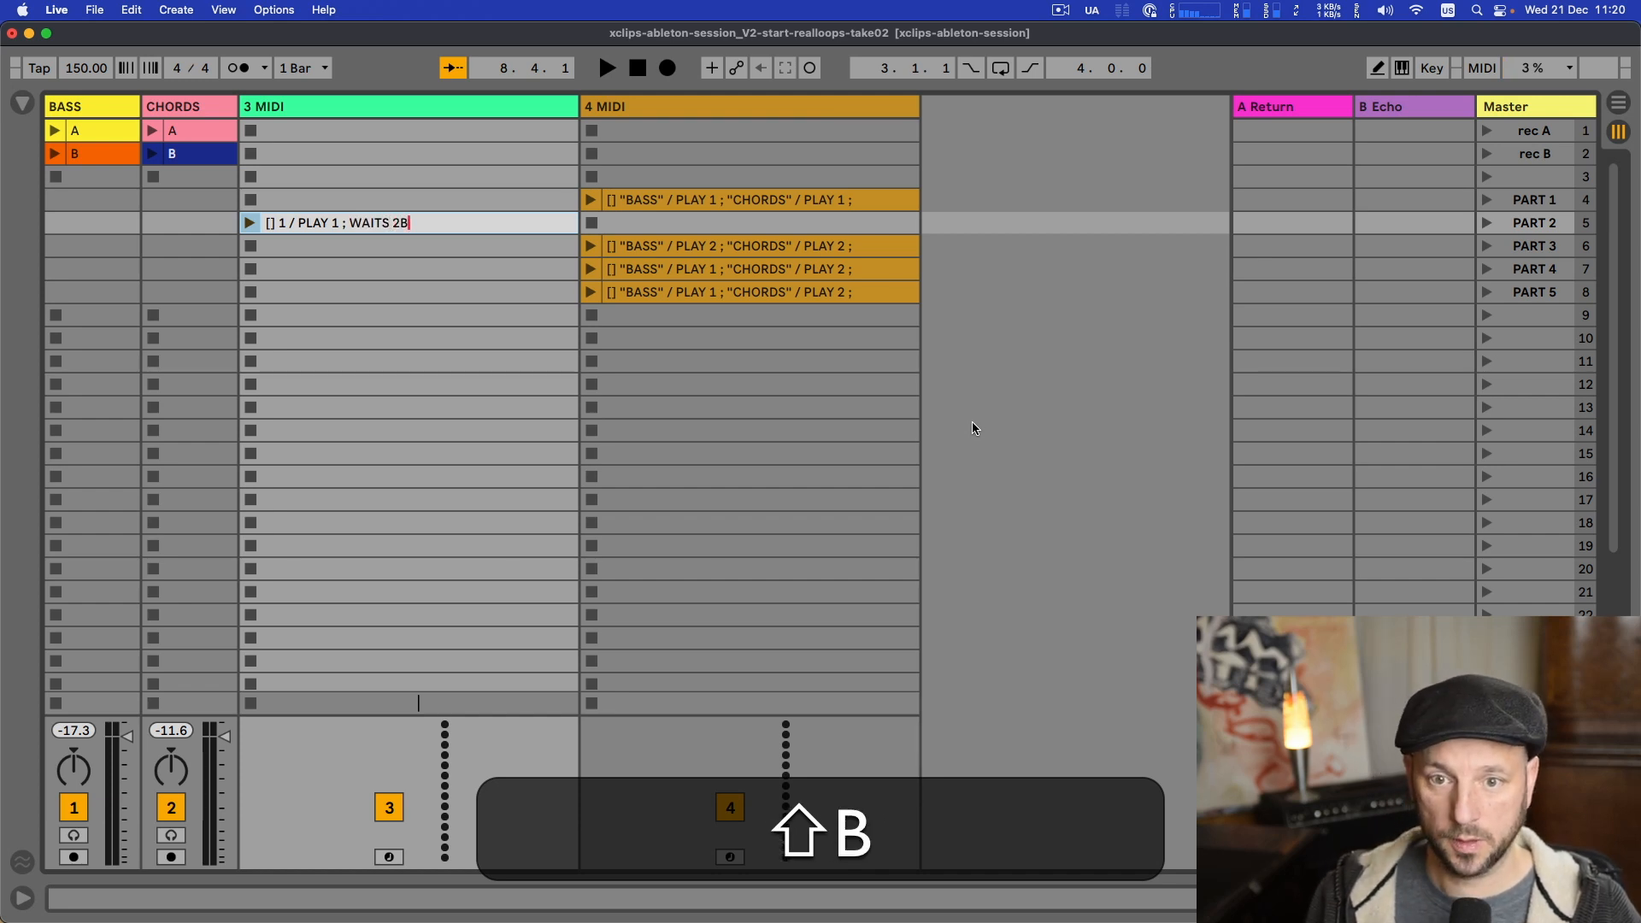
pyautogui.write(';')
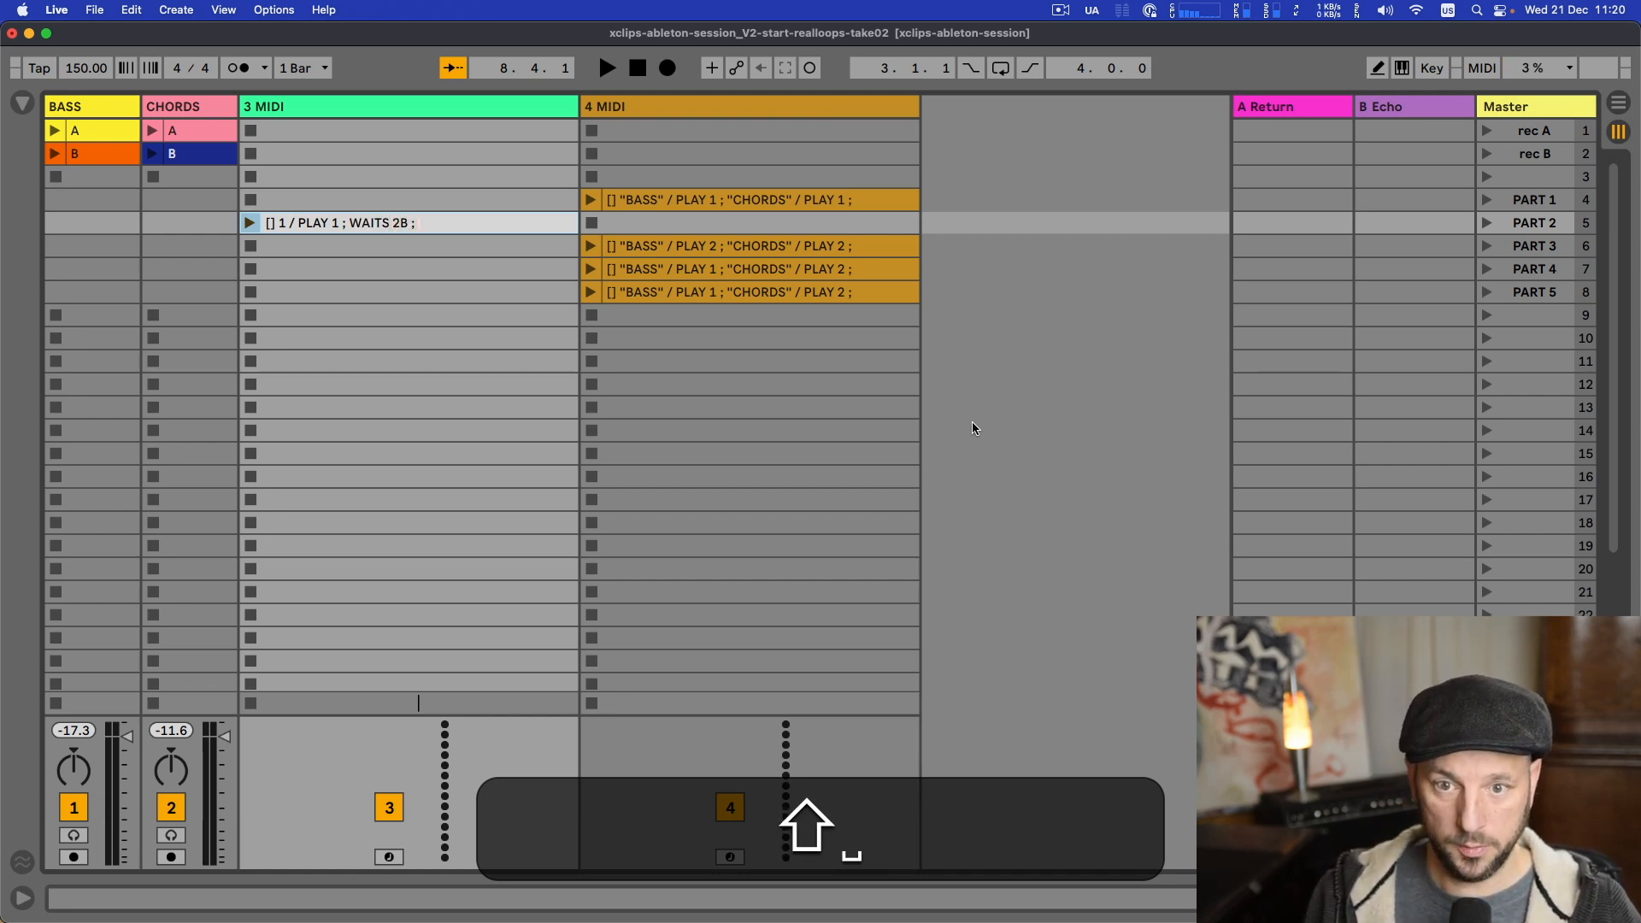
# - Append "1 / STOP ;" to the X-Clip's action list to stop the first track
pyautogui.write(' 1')
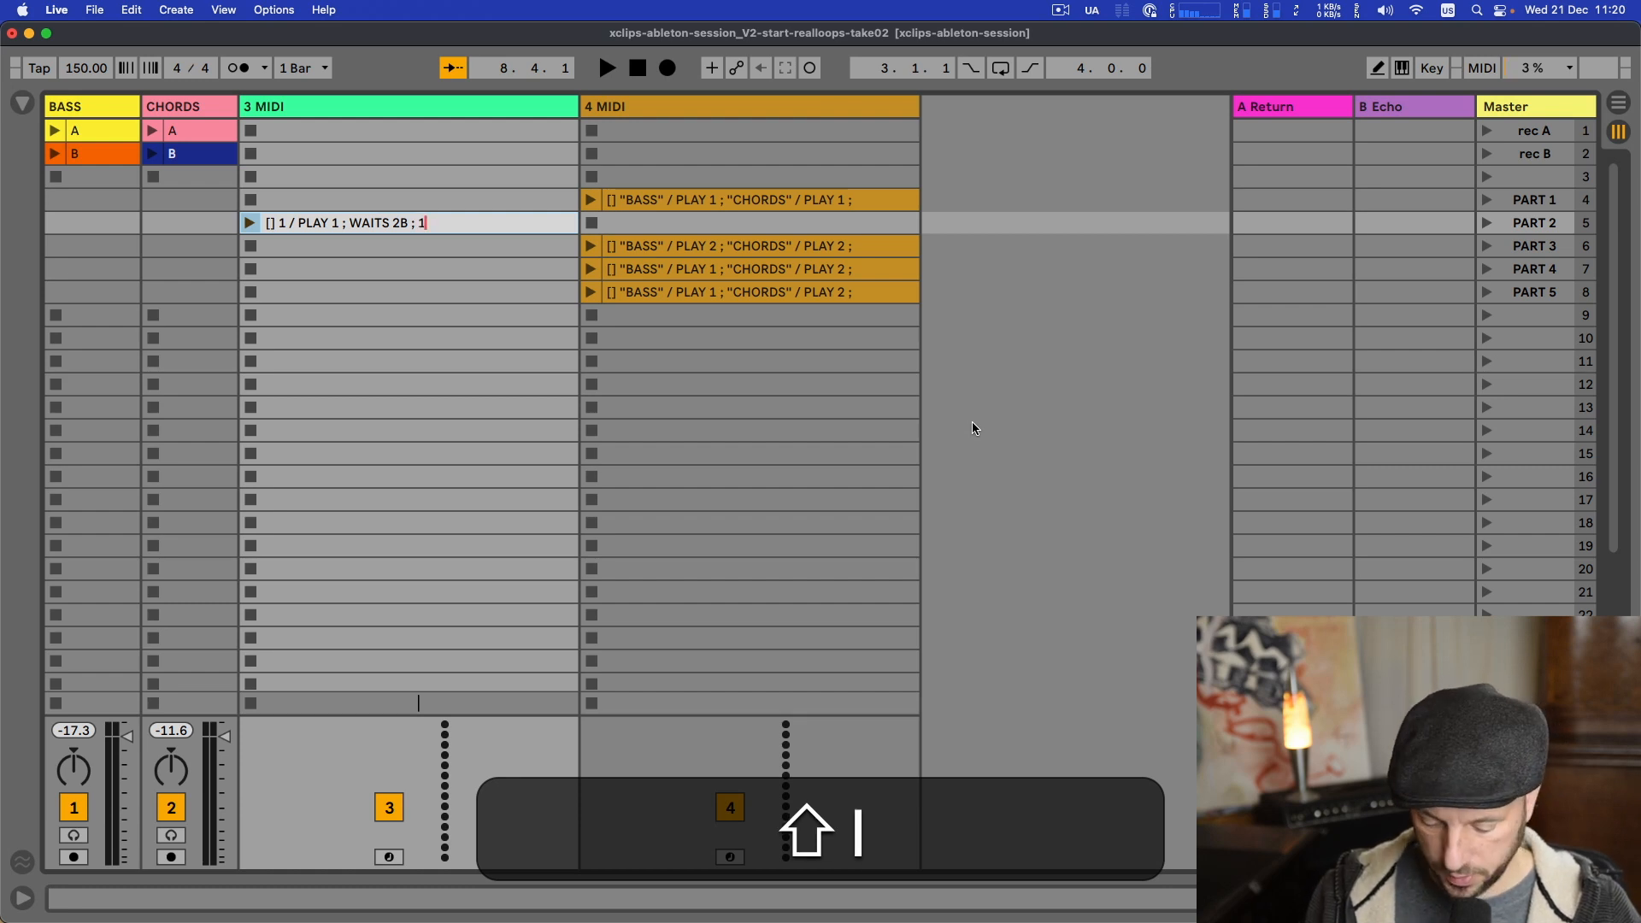
pyautogui.write(' ?')
pyautogui.press('BackSpace')
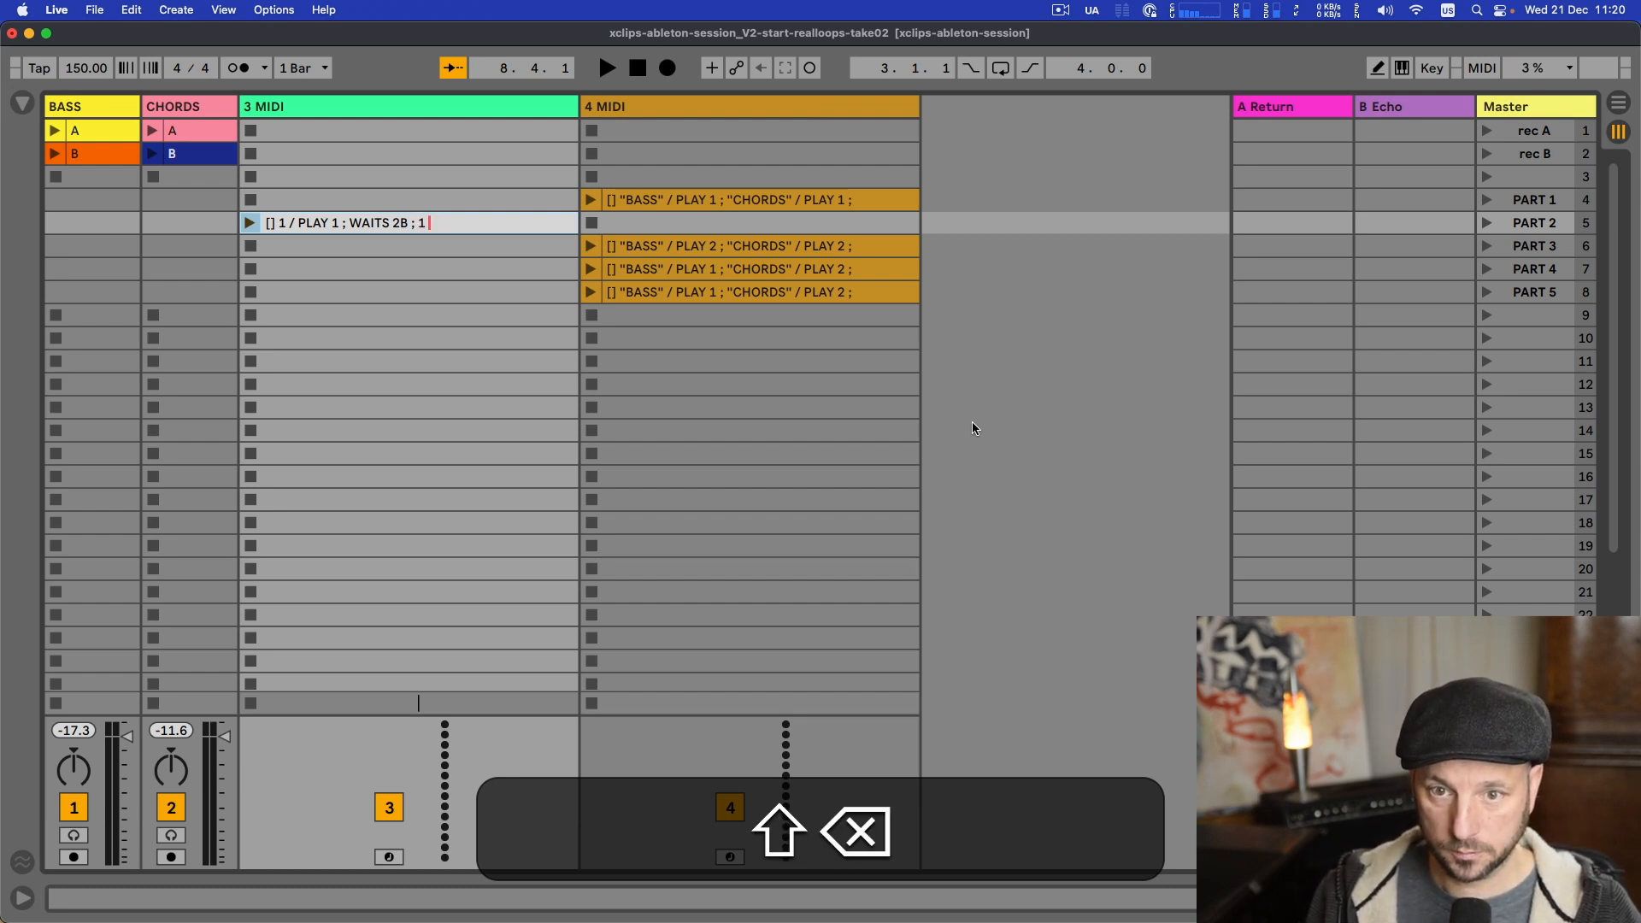
pyautogui.write('/')
pyautogui.press('BackSpace')
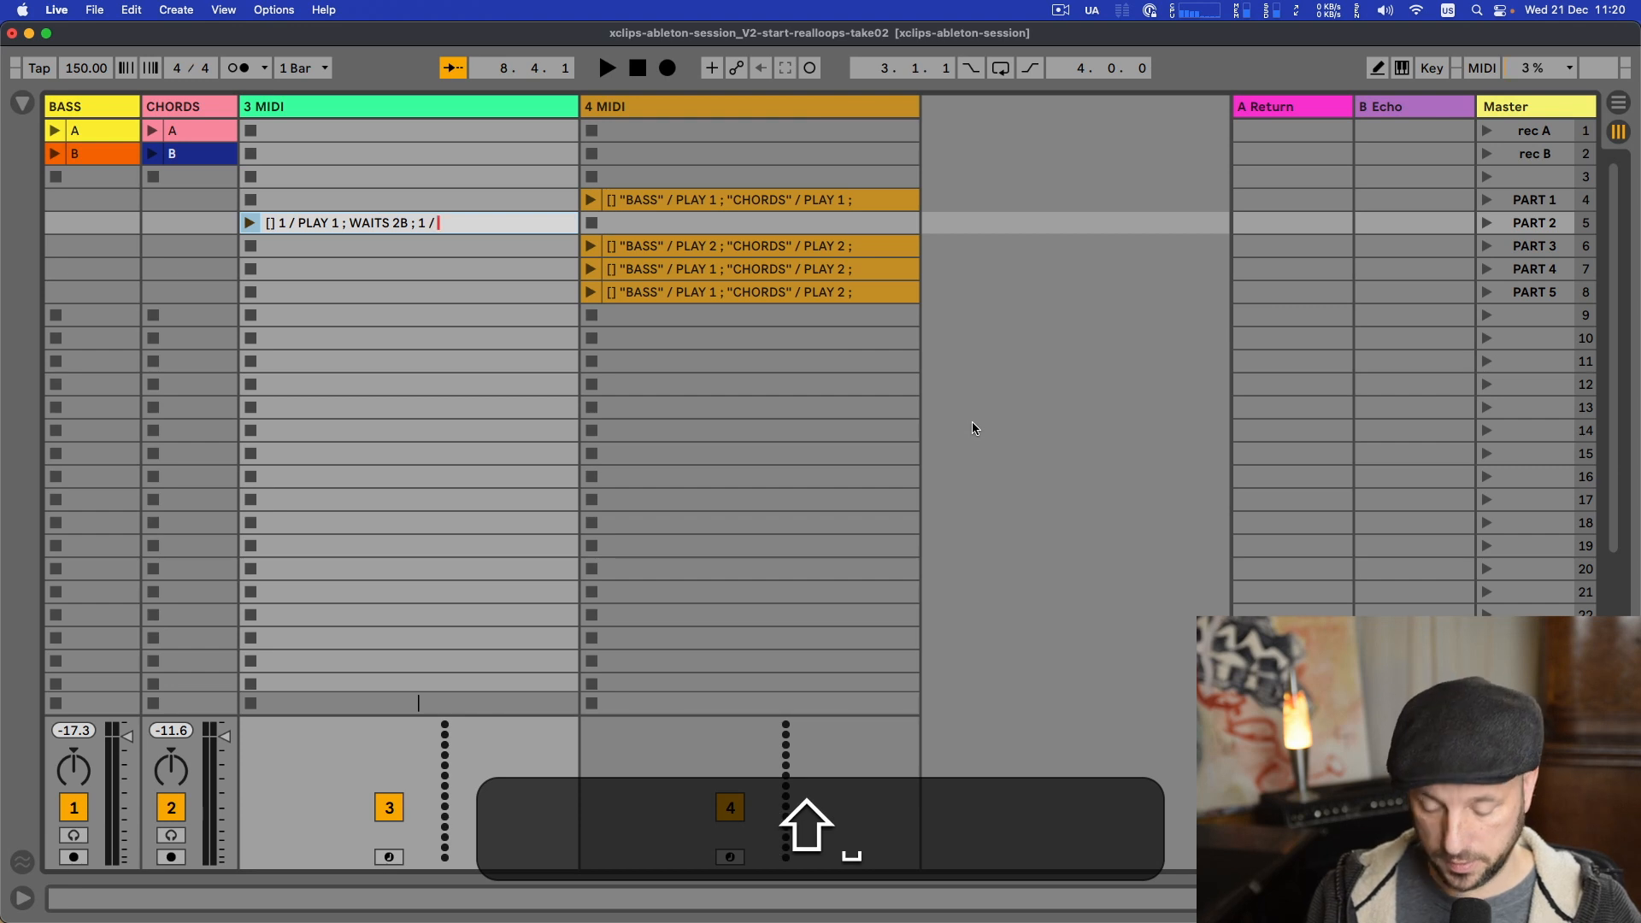
pyautogui.write('STOP')
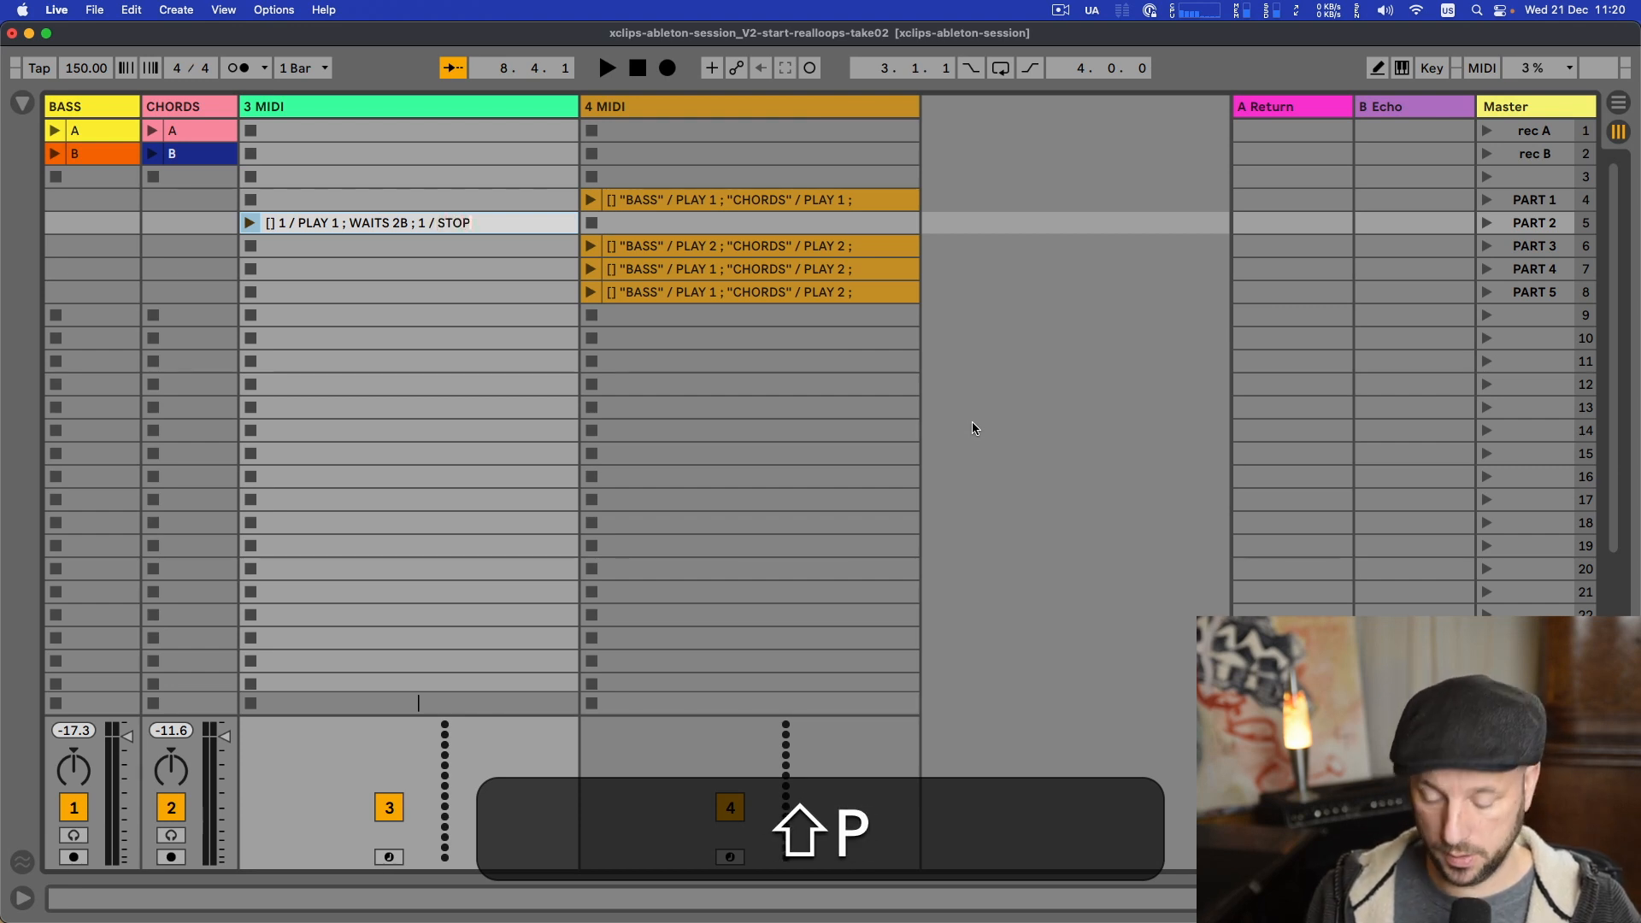
pyautogui.write(' ;')
pyautogui.hotkey('shift', 'BackSpace')
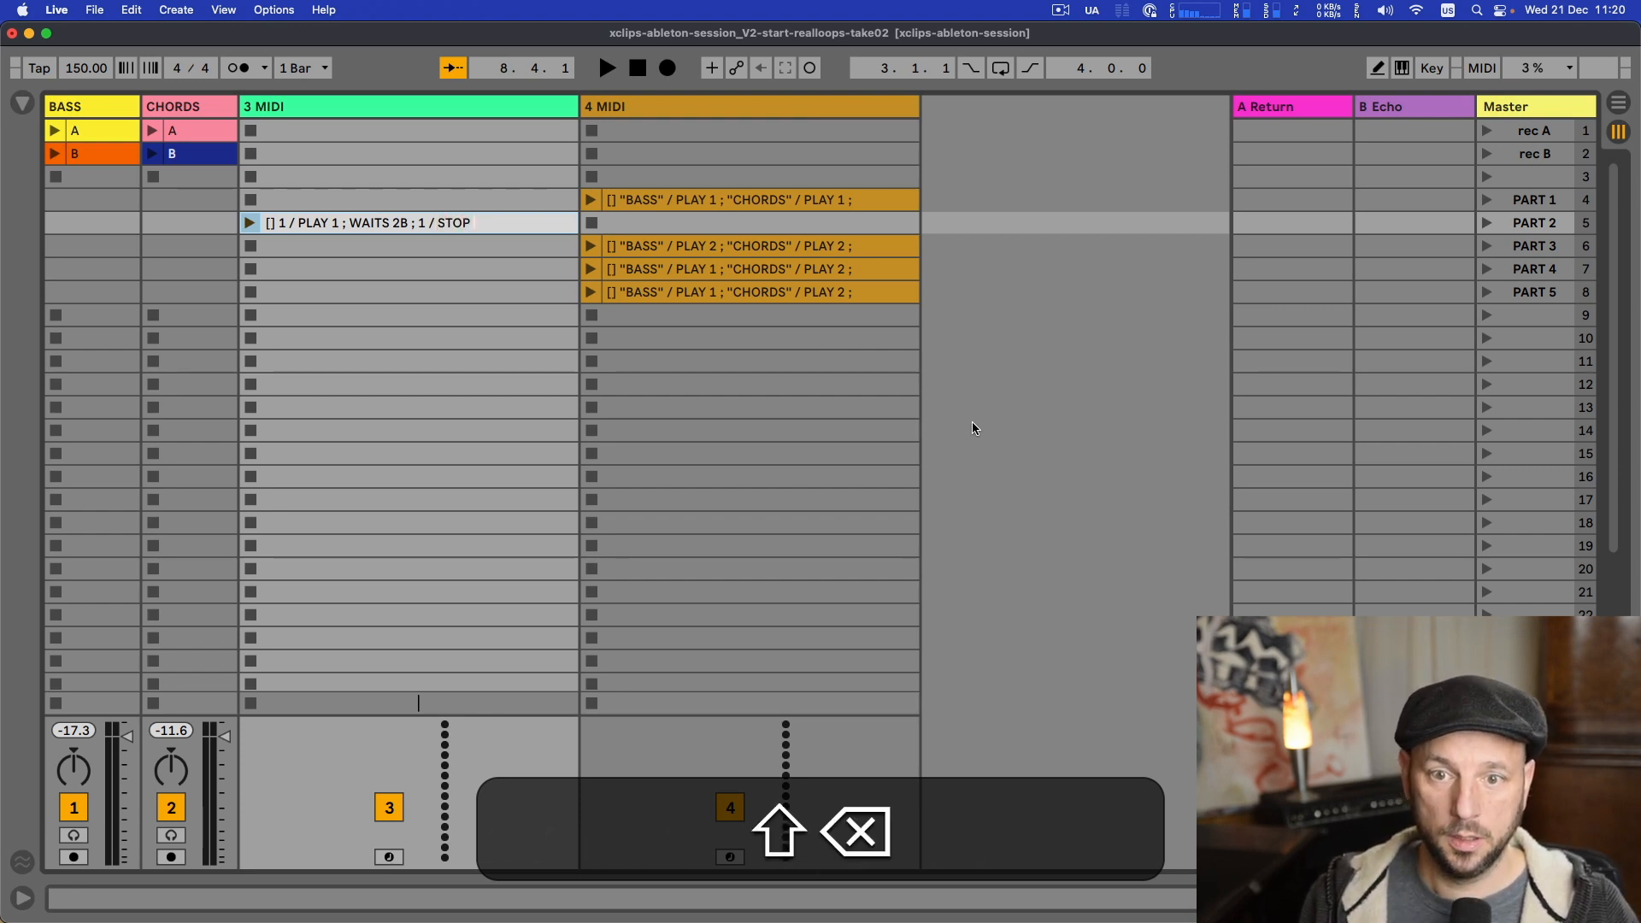
pyautogui.write(';')
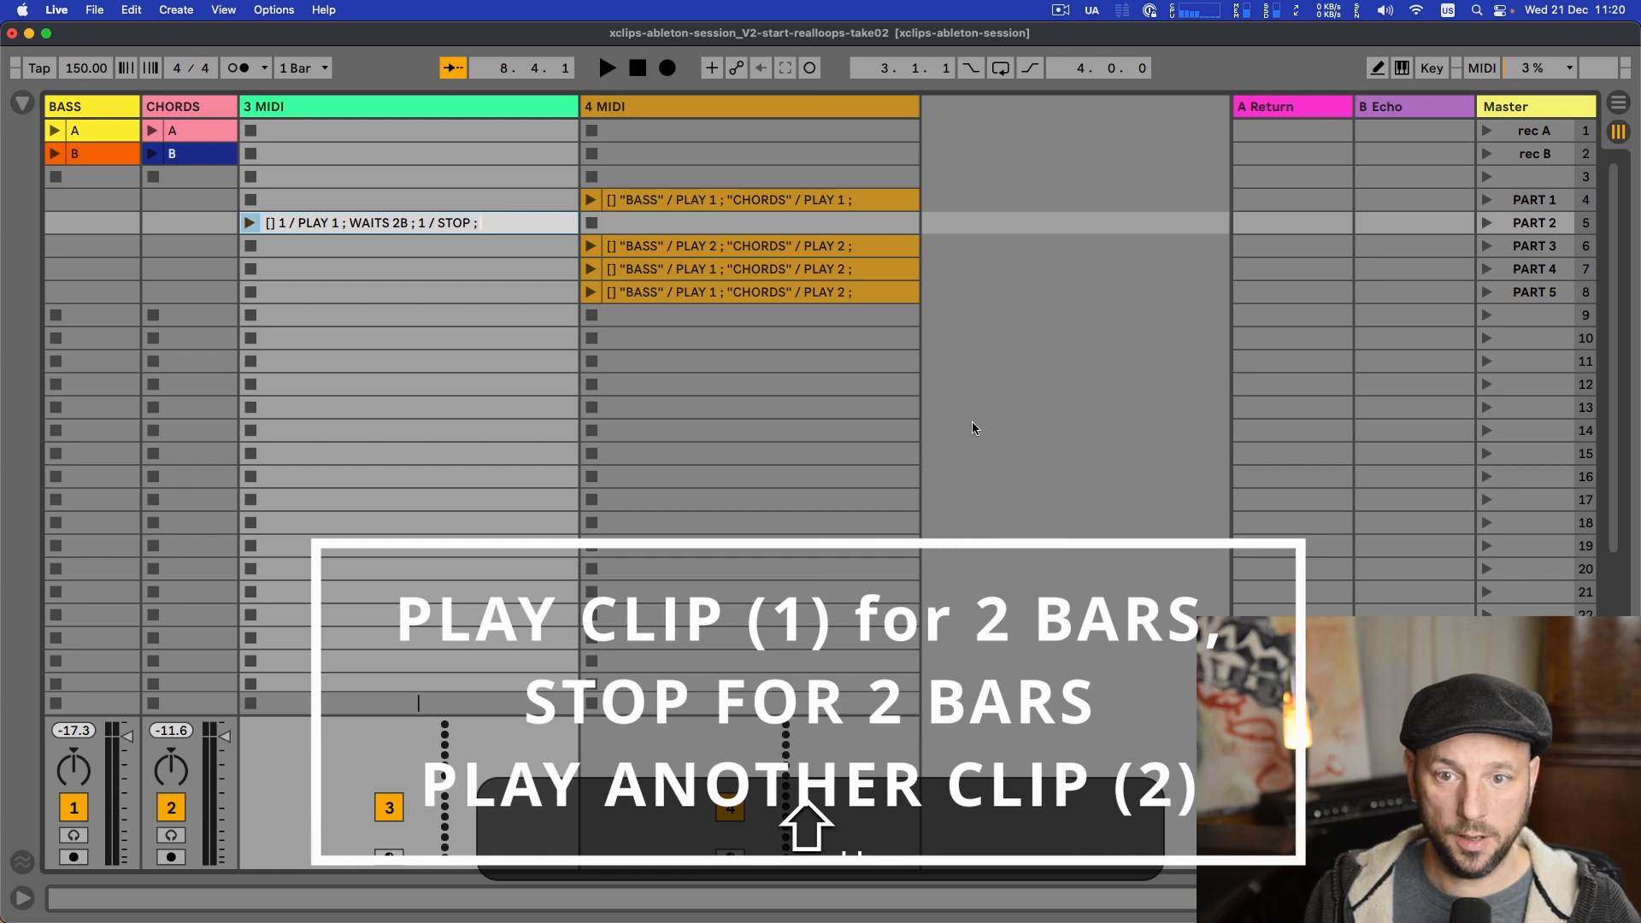
# - Append a second "WAITS 2B ;" after the STOP action in the X-Clip's action list
pyautogui.write('WAITS')
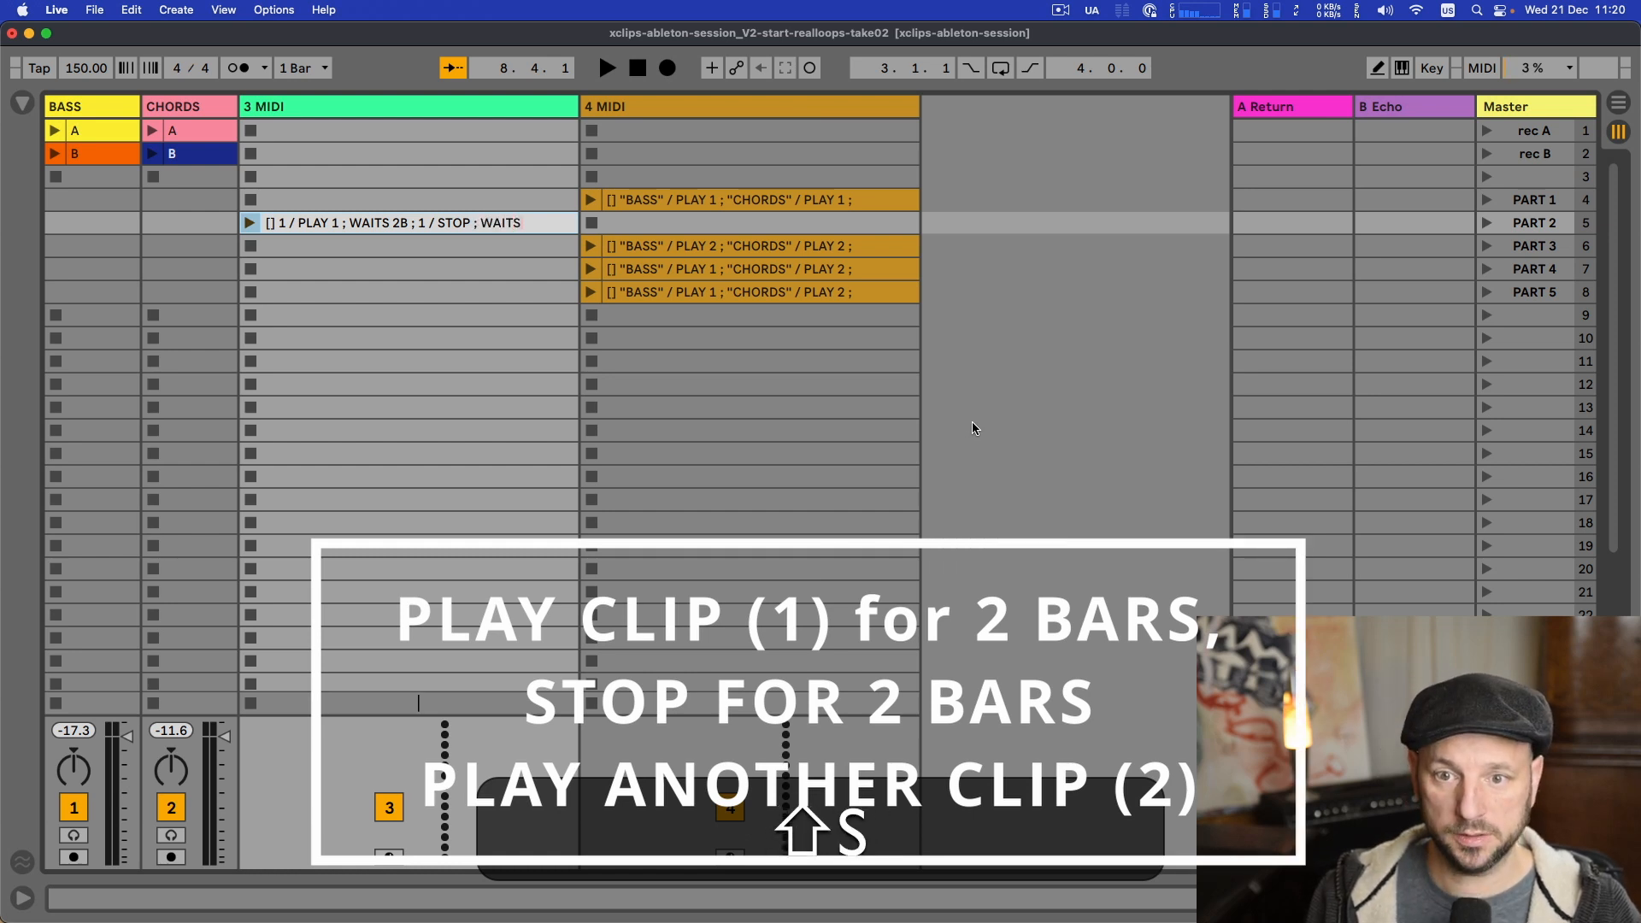
pyautogui.write(' 2')
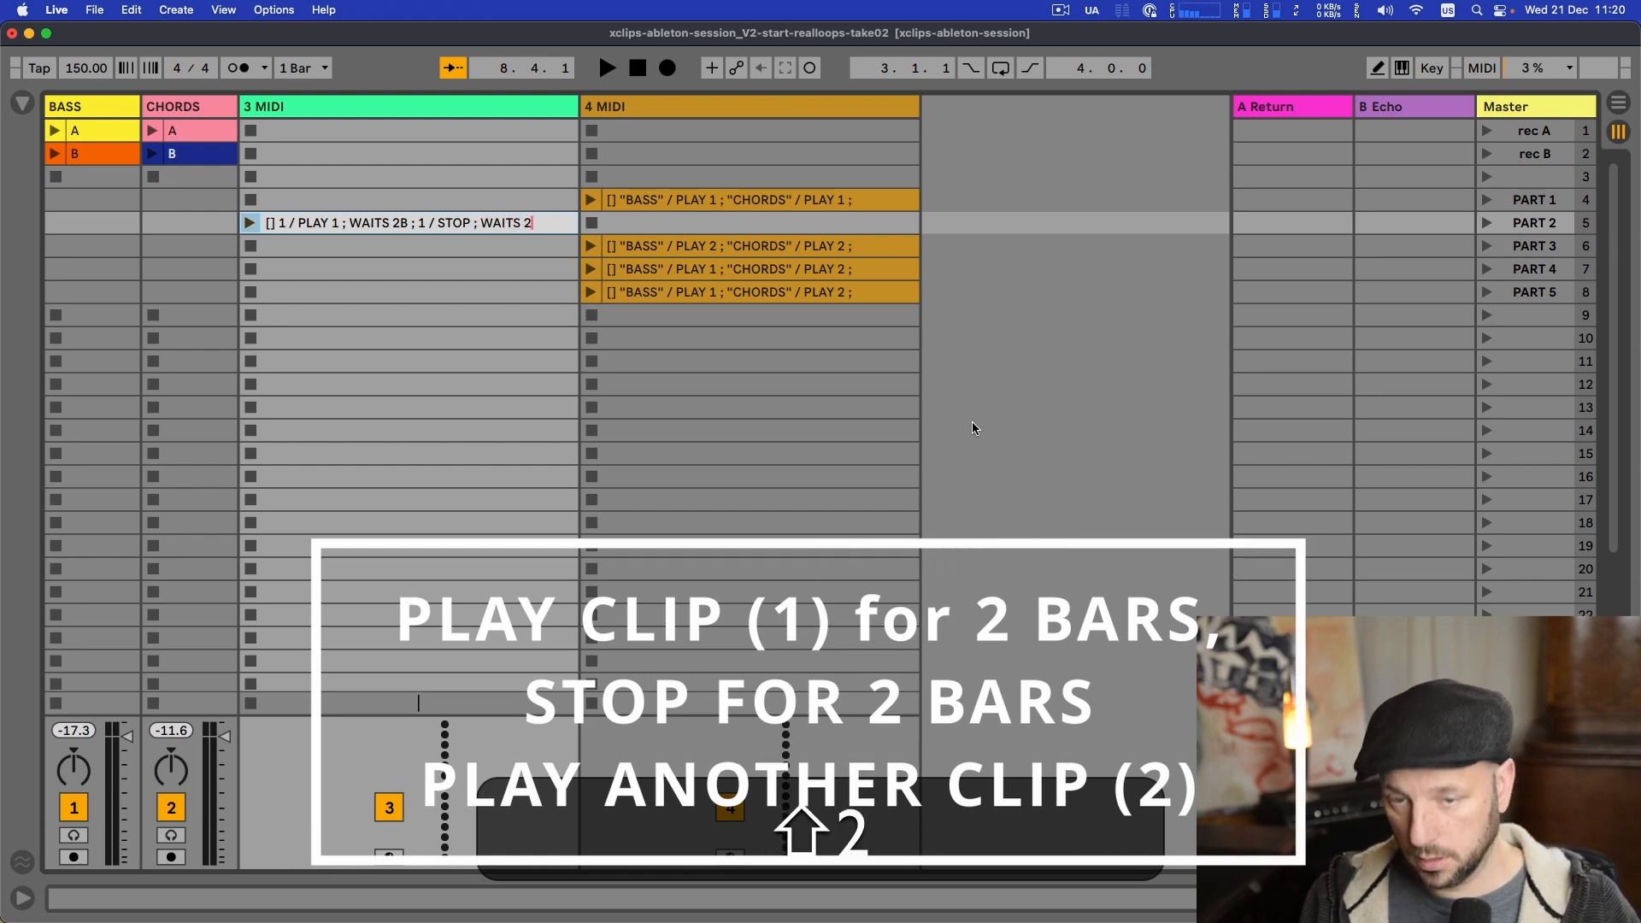
pyautogui.write('B ;')
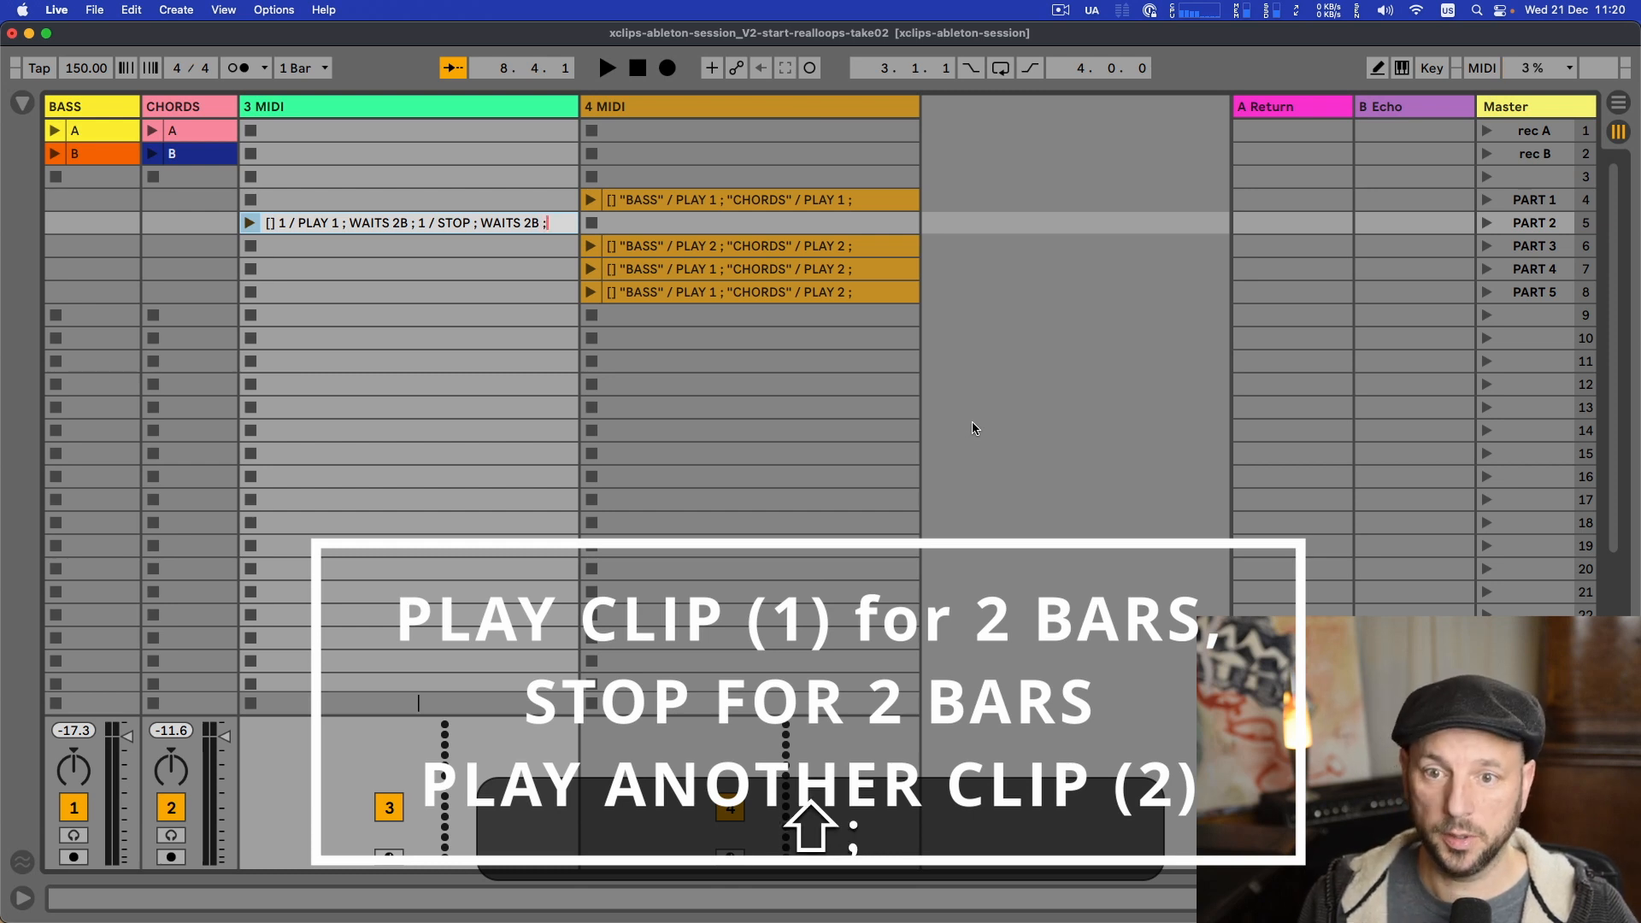
# - Append "1 / PLAY 2 ;" to the action list and commit the X-Clip's name
pyautogui.write(' 1 ?')
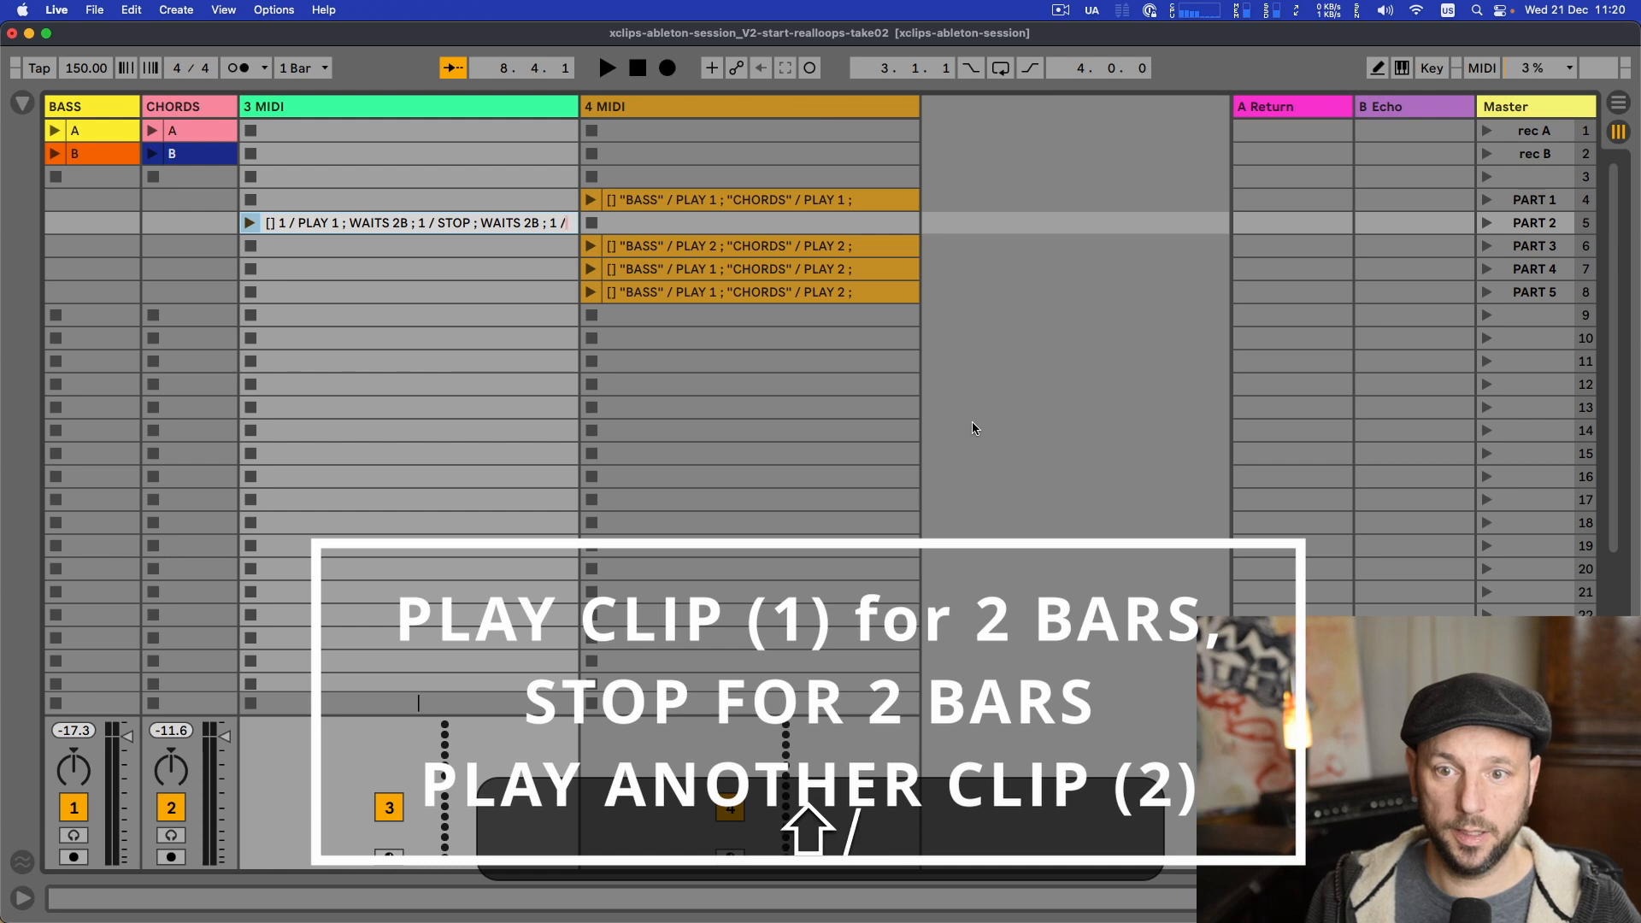
pyautogui.write(' PA')
pyautogui.press('BackSpace')
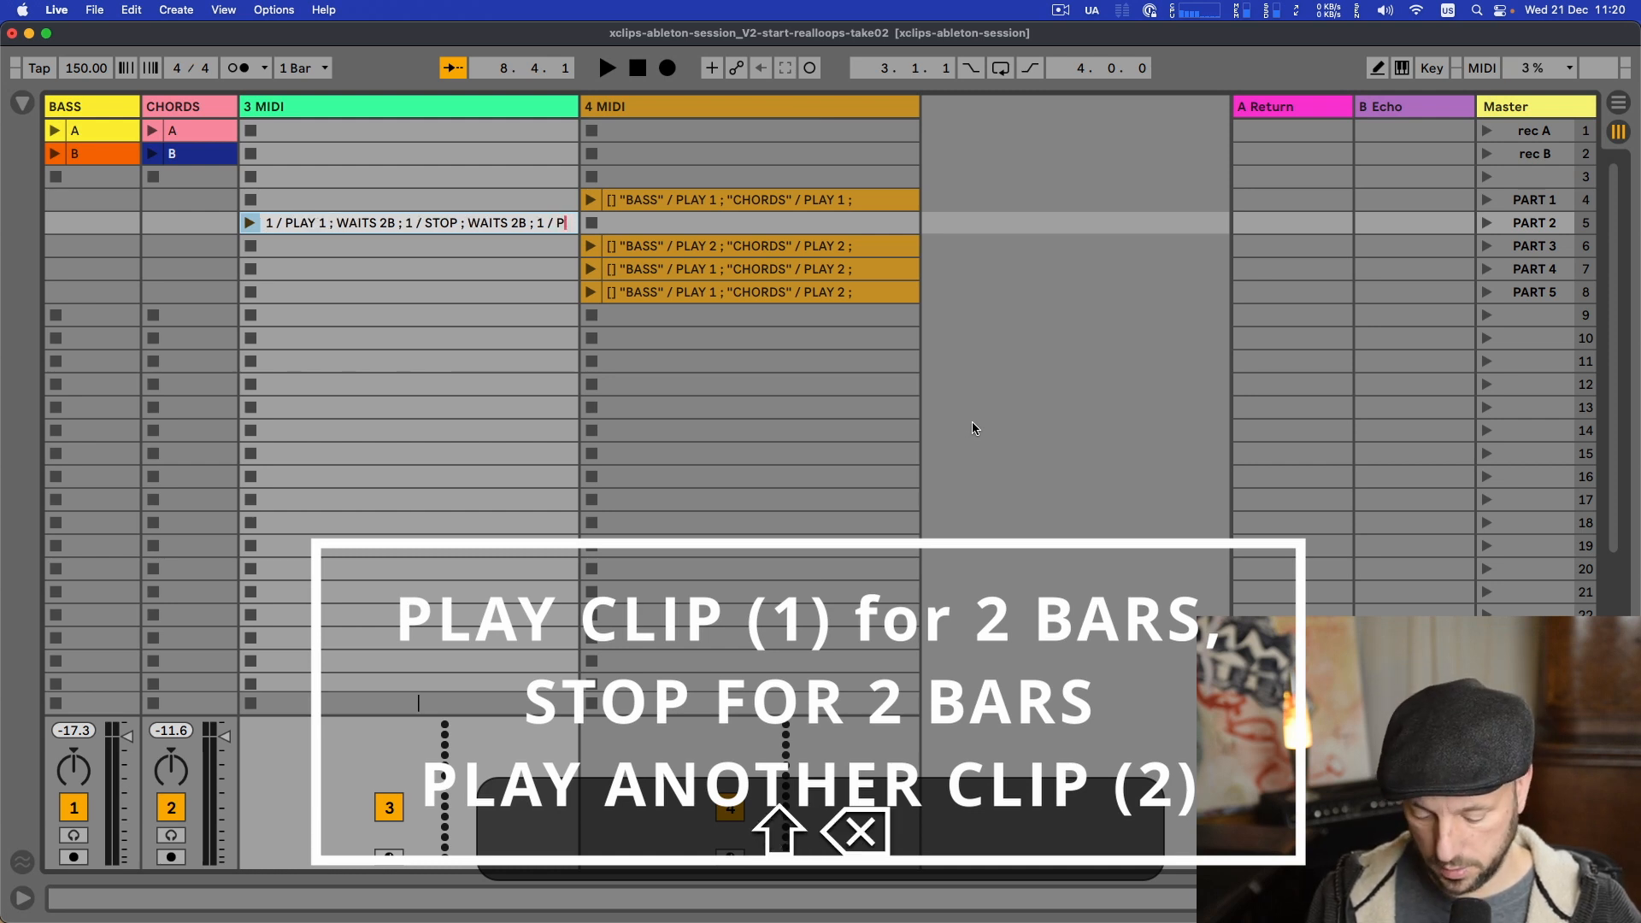
pyautogui.write('LAY 1 2')
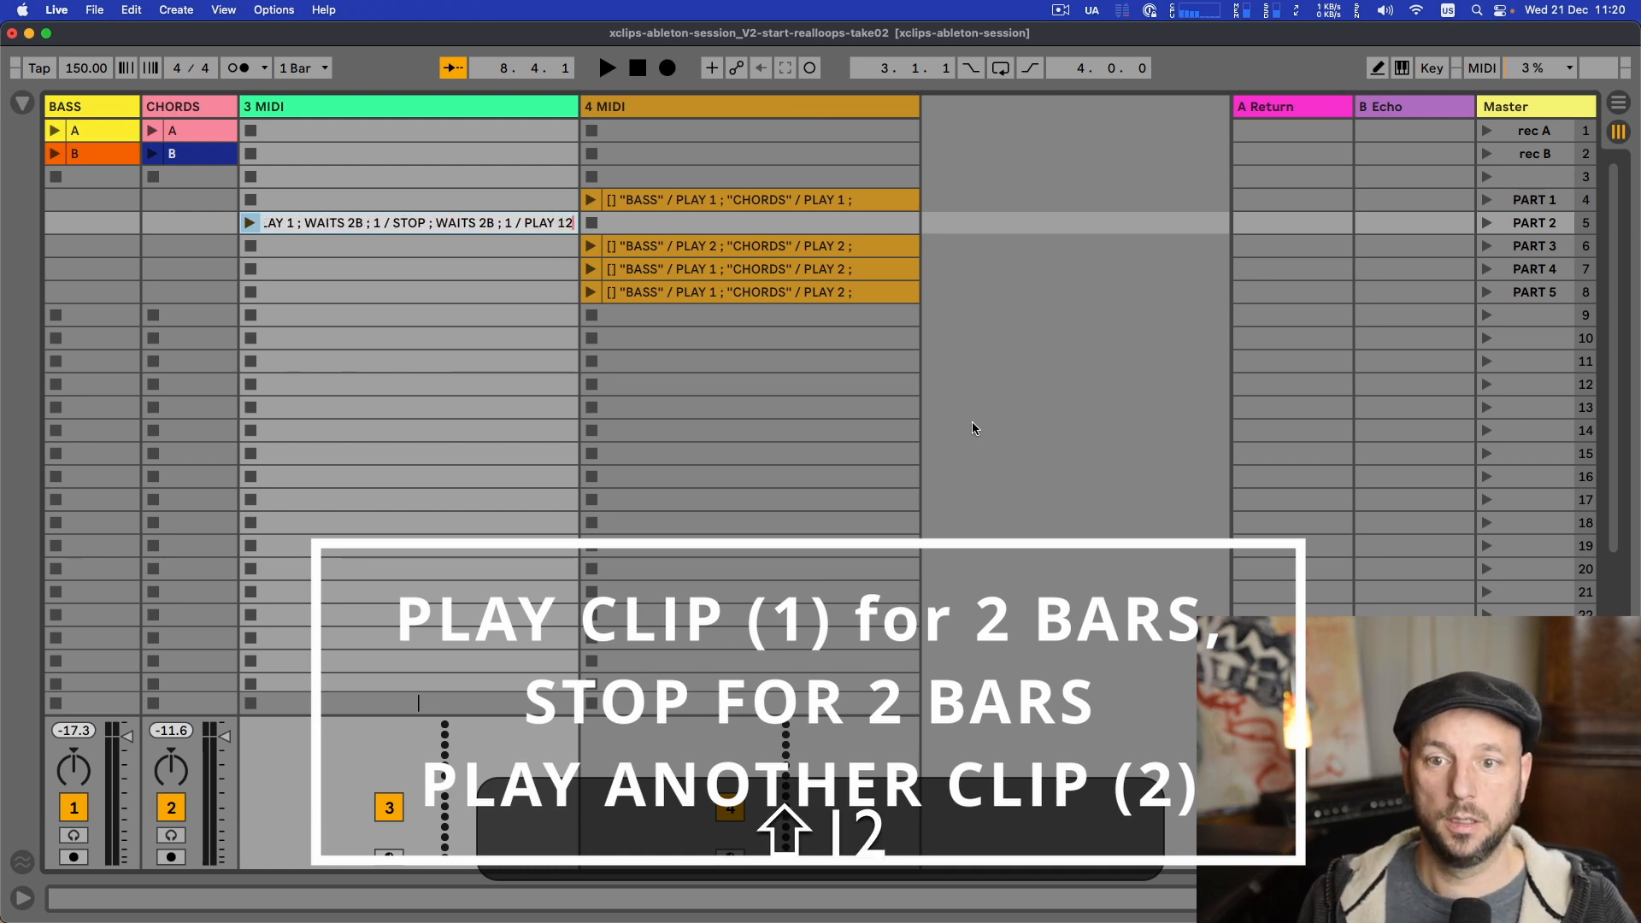
pyautogui.press('BackSpace')
pyautogui.write('2')
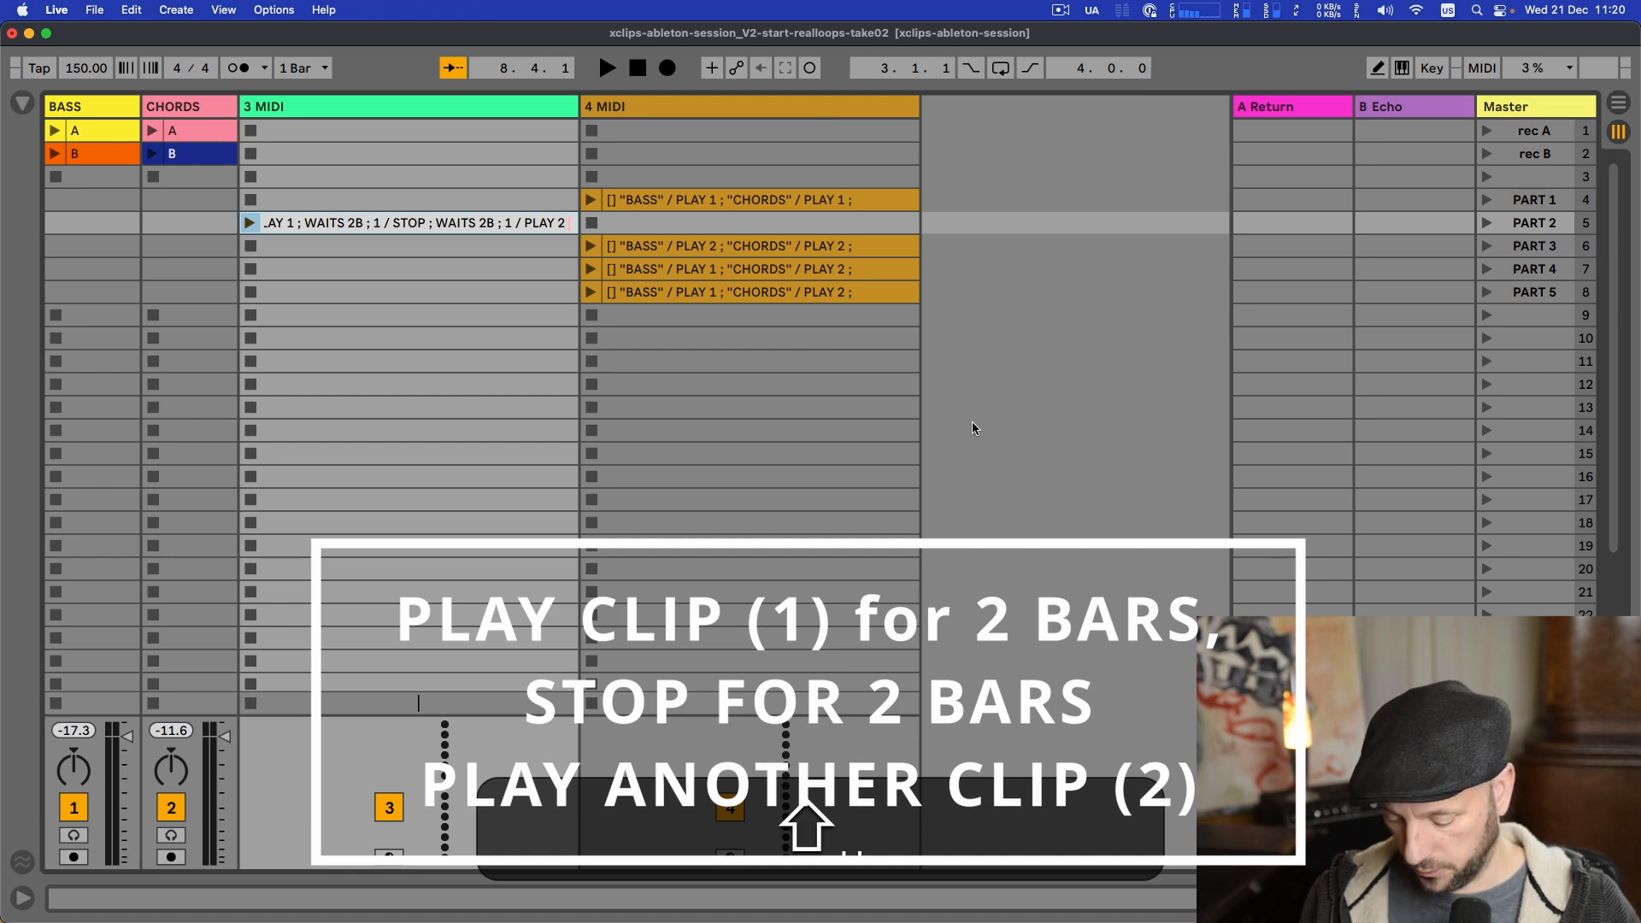
pyautogui.write(' ;')
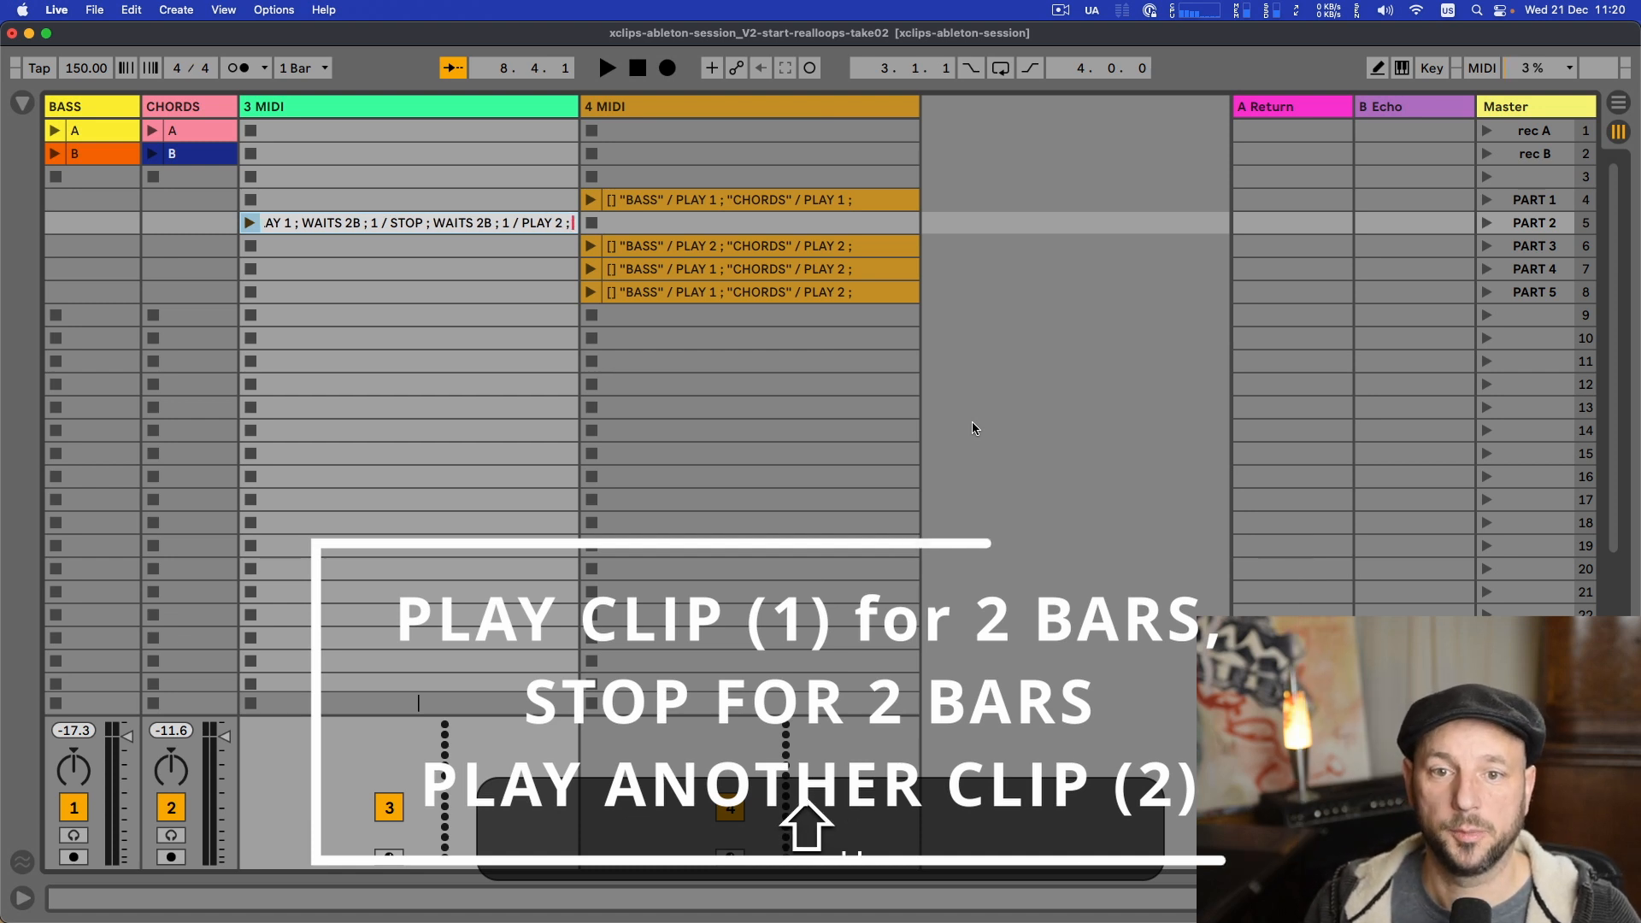
pyautogui.hotkey('shift', 'Return')
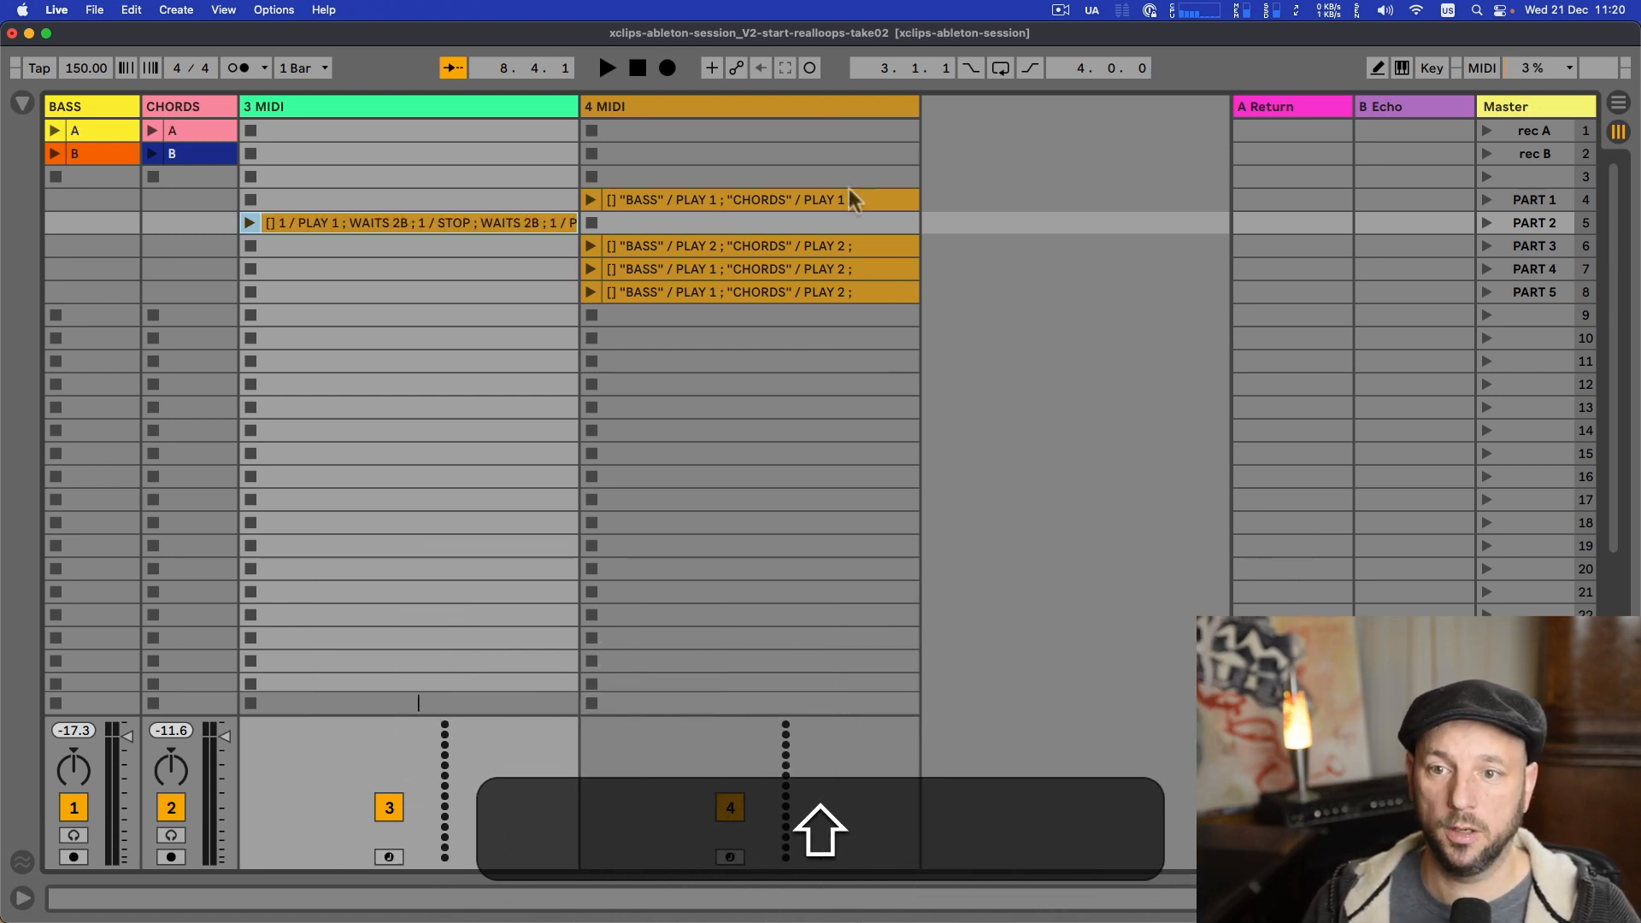
# - Copy the PART 3 X-Clip on the 4 MIDI track into the PART 2 slot and shorten its name to [] "CHORDS" / PLAY 2 ;
pyautogui.moveTo(806, 245); pyautogui.dragTo(804, 223)
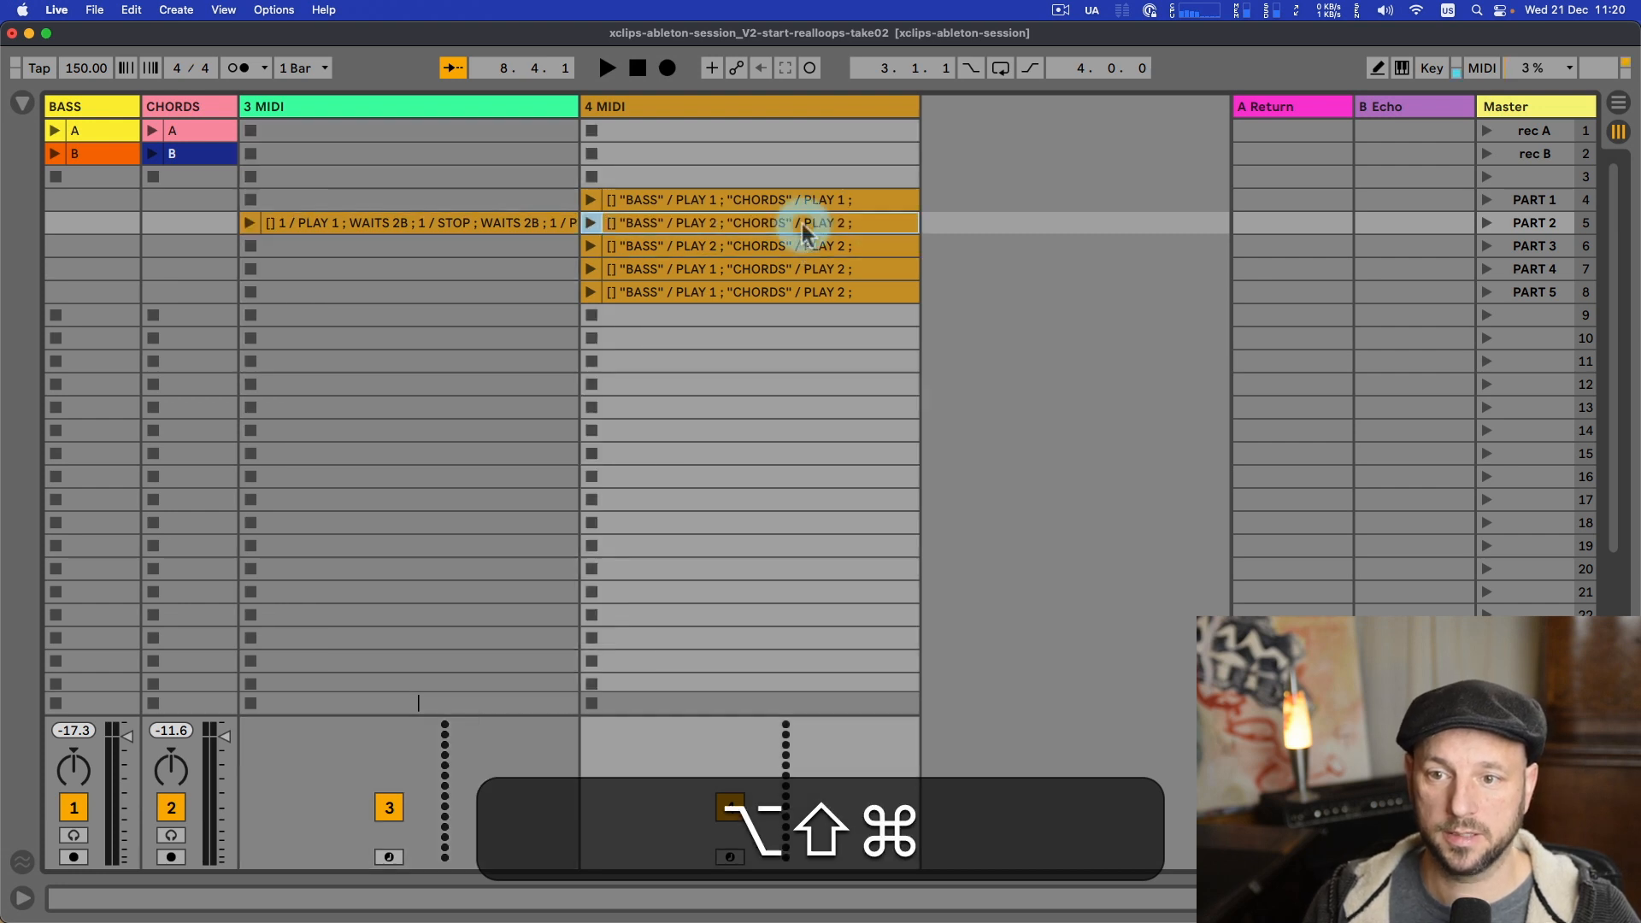
pyautogui.press('alt+shift+super+r')
pyautogui.hotkey('alt', 'shift', 'Right')
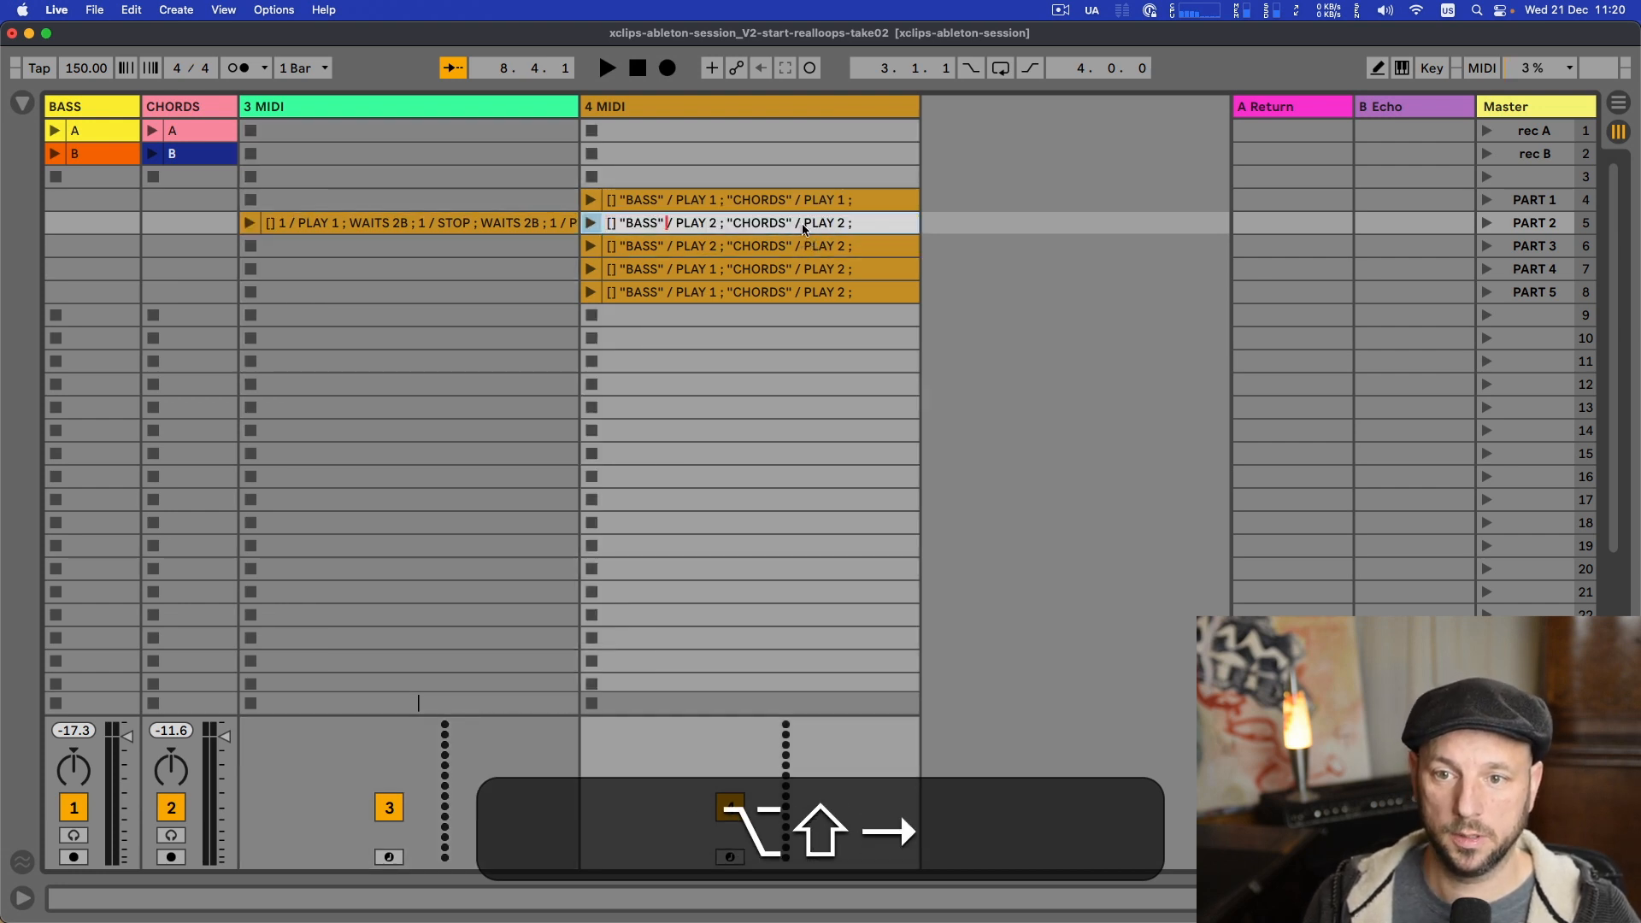
pyautogui.hotkey('alt', 'shift', 'Left')
pyautogui.hotkey('alt', 'shift', 'Delete')
pyautogui.hotkey('shift', 'Delete')
pyautogui.hotkey('shift', 'Delete')
pyautogui.hotkey('shift', 'Delete')
pyautogui.hotkey('shift', 'Delete')
pyautogui.hotkey('shift', 'Delete')
pyautogui.hotkey('shift', 'Delete')
pyautogui.hotkey('shift', 'Delete')
pyautogui.hotkey('shift', 'Delete')
pyautogui.hotkey('shift', 'Delete')
pyautogui.hotkey('shift', 'Delete')
pyautogui.hotkey('shift', 'Delete')
pyautogui.hotkey('shift', 'Delete')
pyautogui.hotkey('shift', 'Delete')
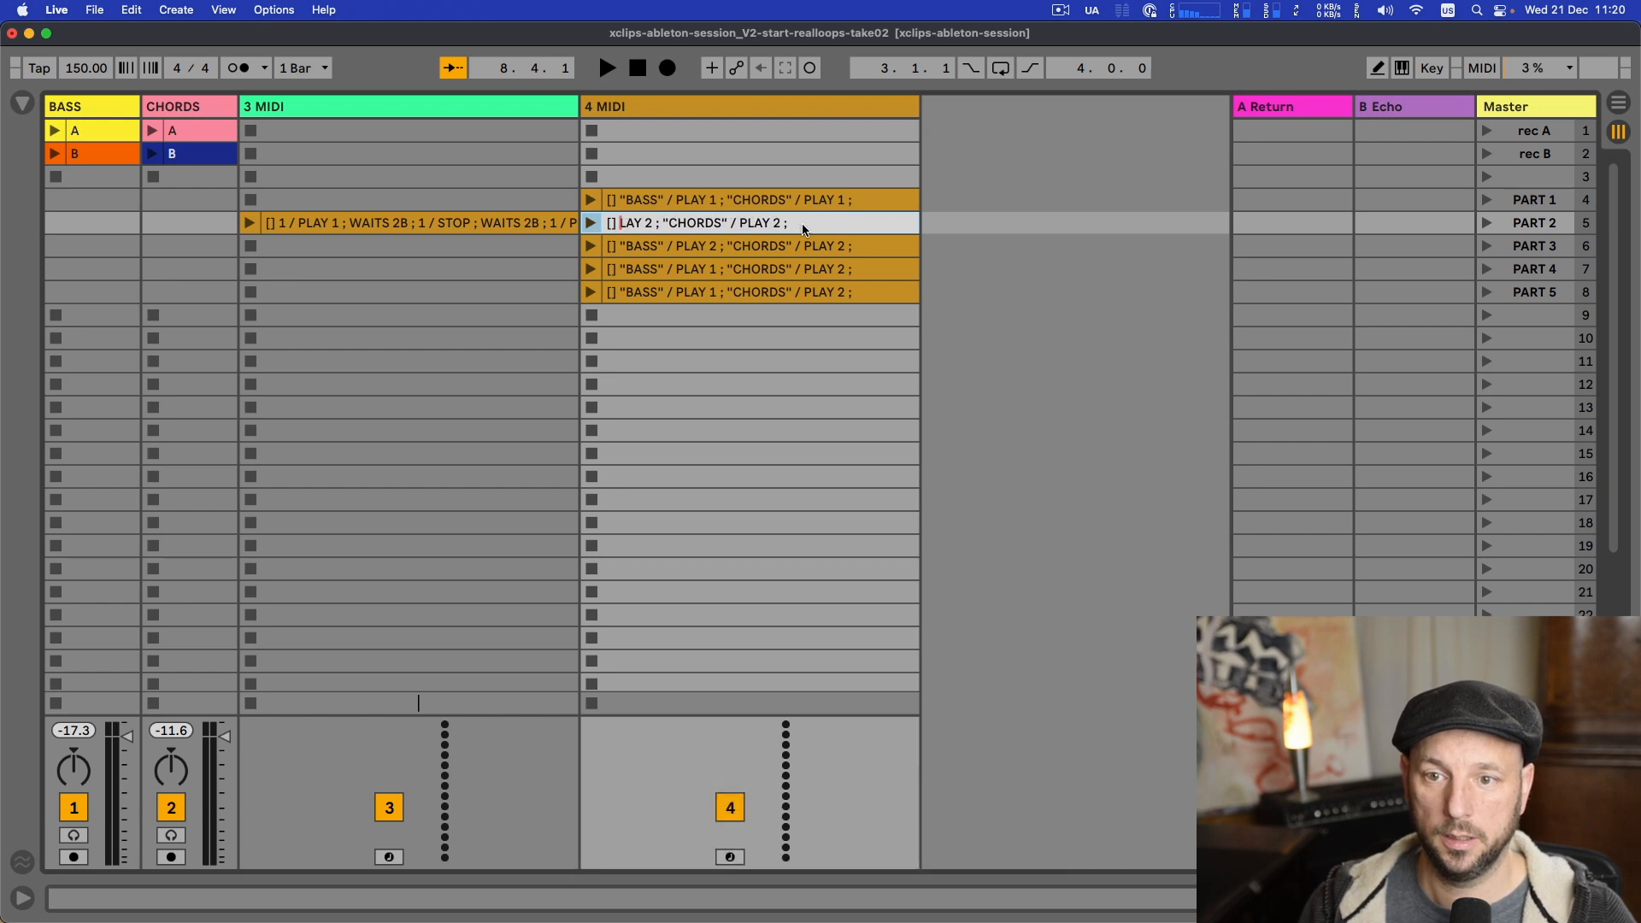
pyautogui.hotkey('shift', 'Return')
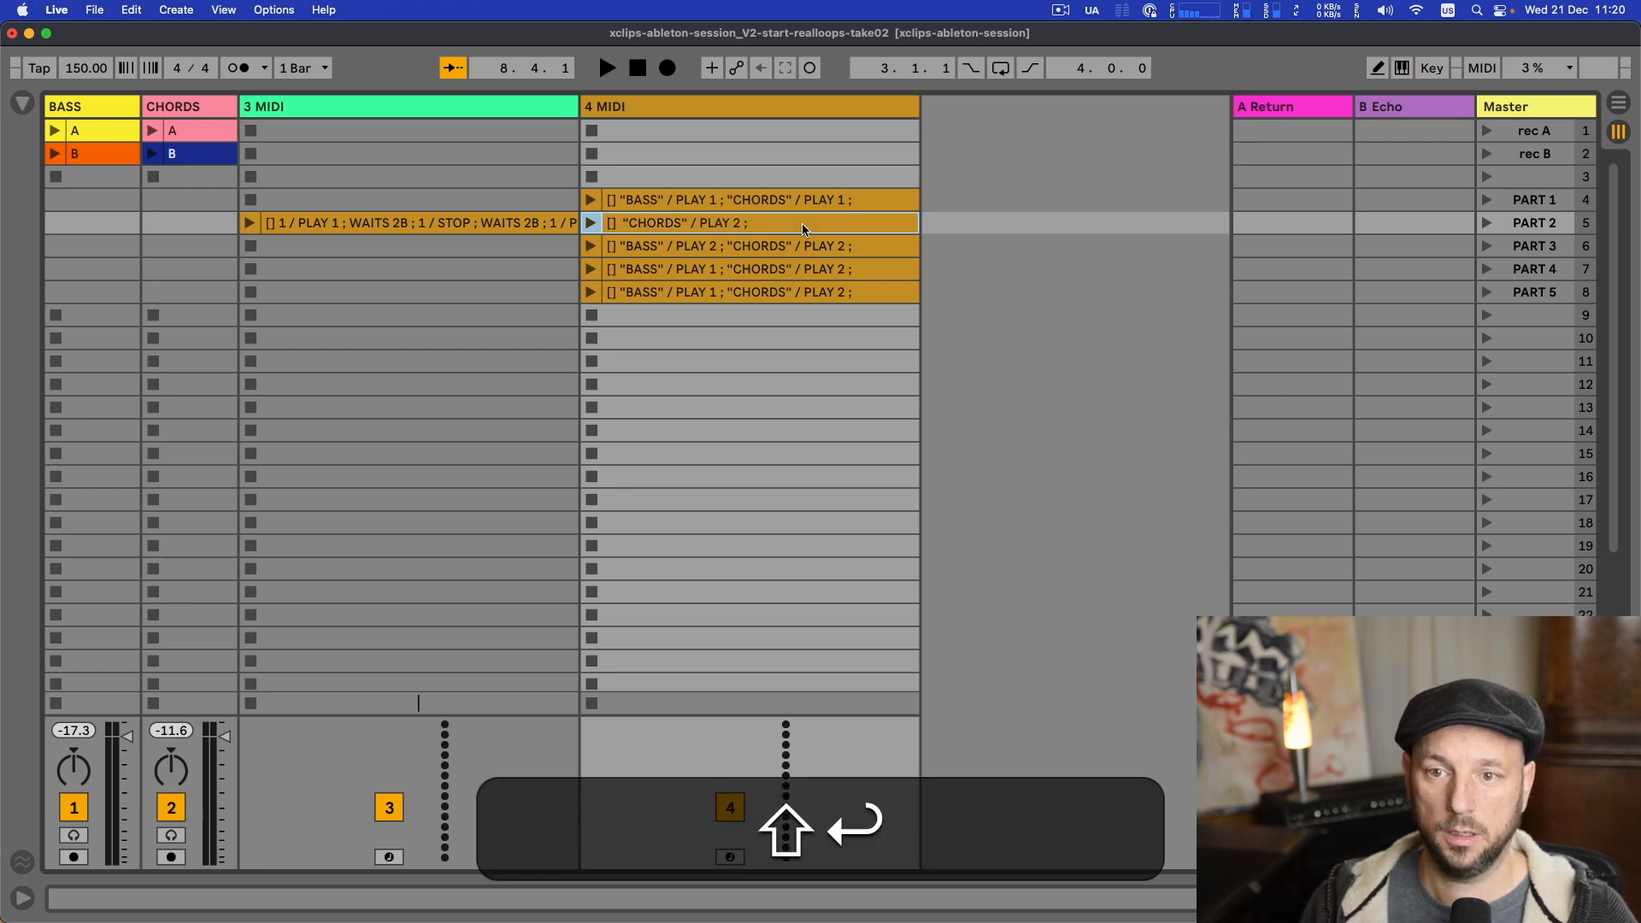
# - Launch the PART 1 scene to play back the X-Clip arrangement
pyautogui.hotkey('shift', 'Up')
pyautogui.press('Return')
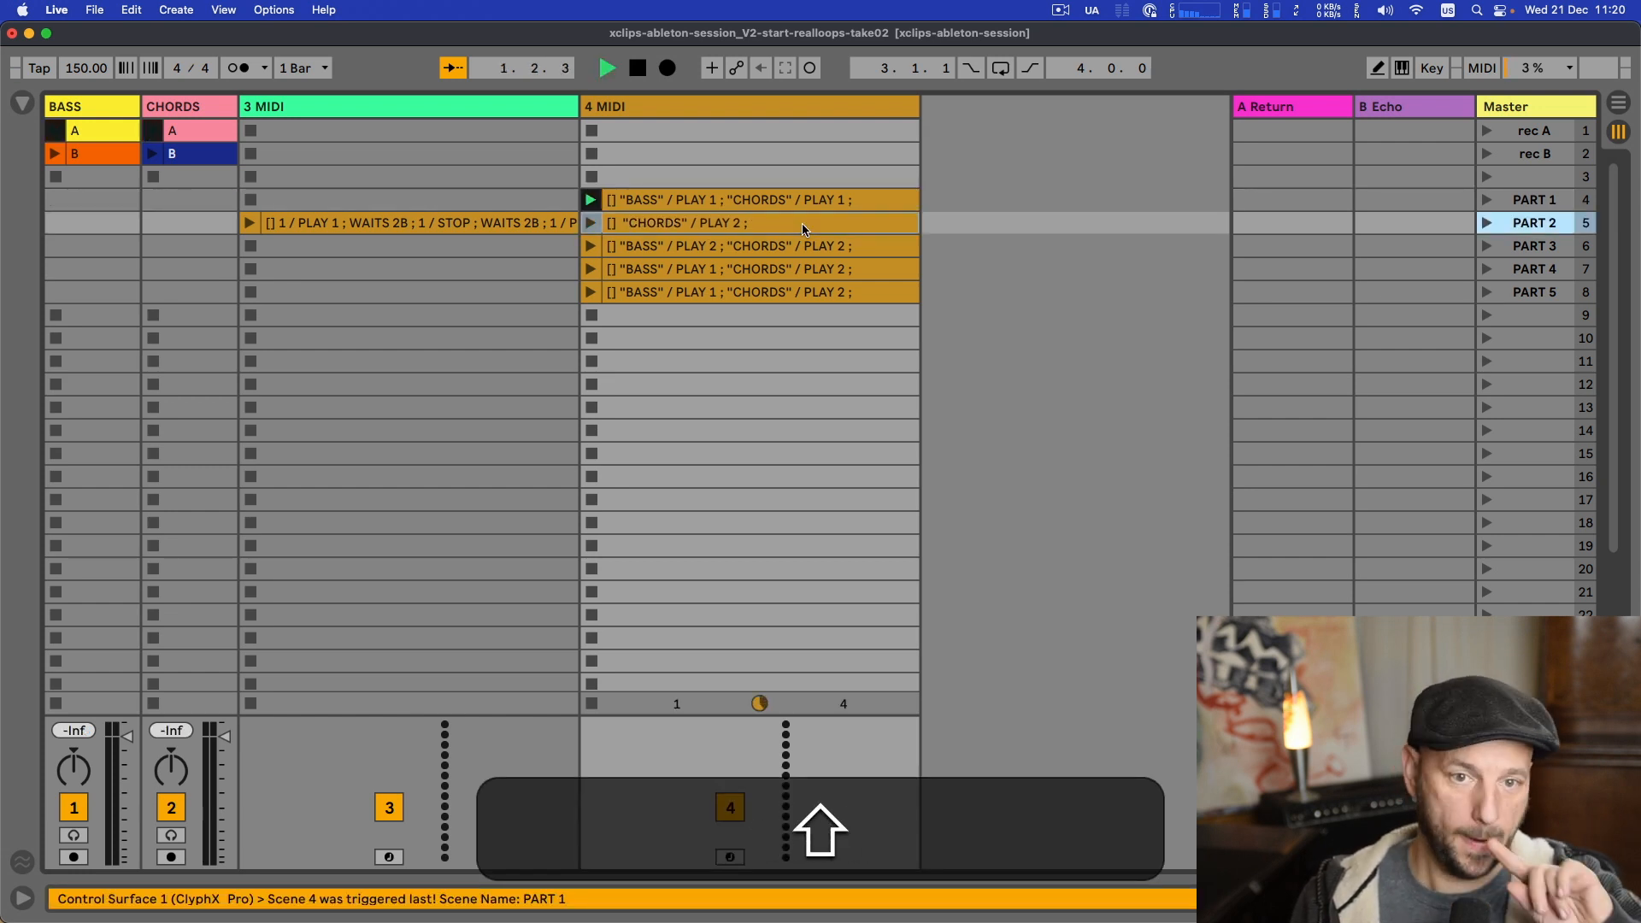
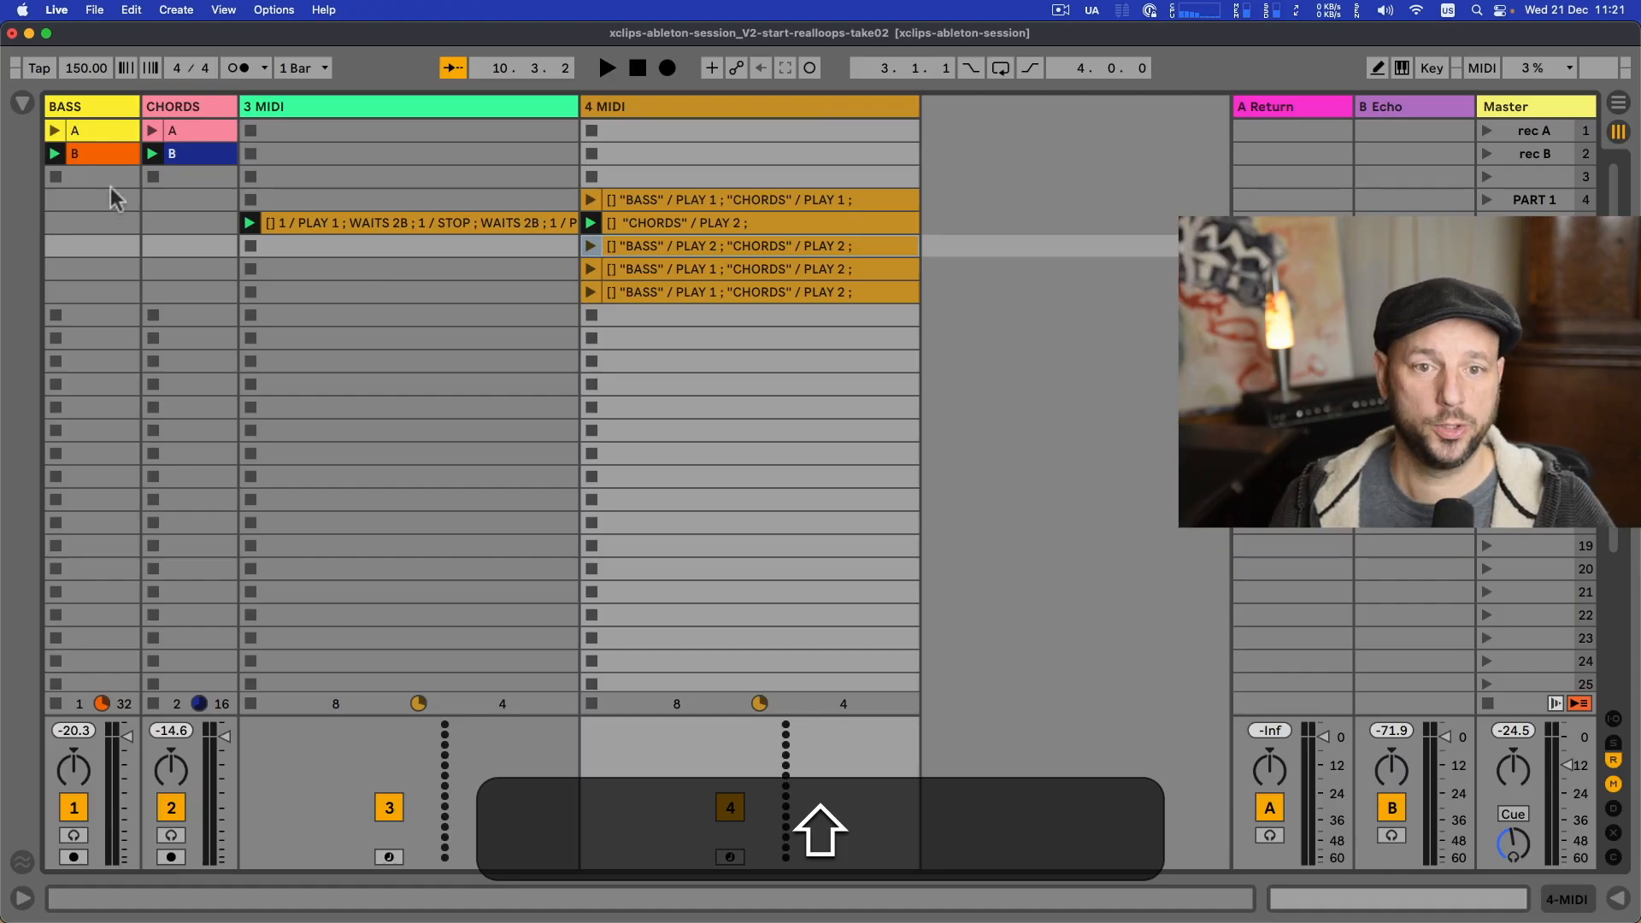
# - Copy the B clips of the BASS and CHORDS tracks into scene 10 and open the copied BASS clip for editing
pyautogui.click(104, 157)
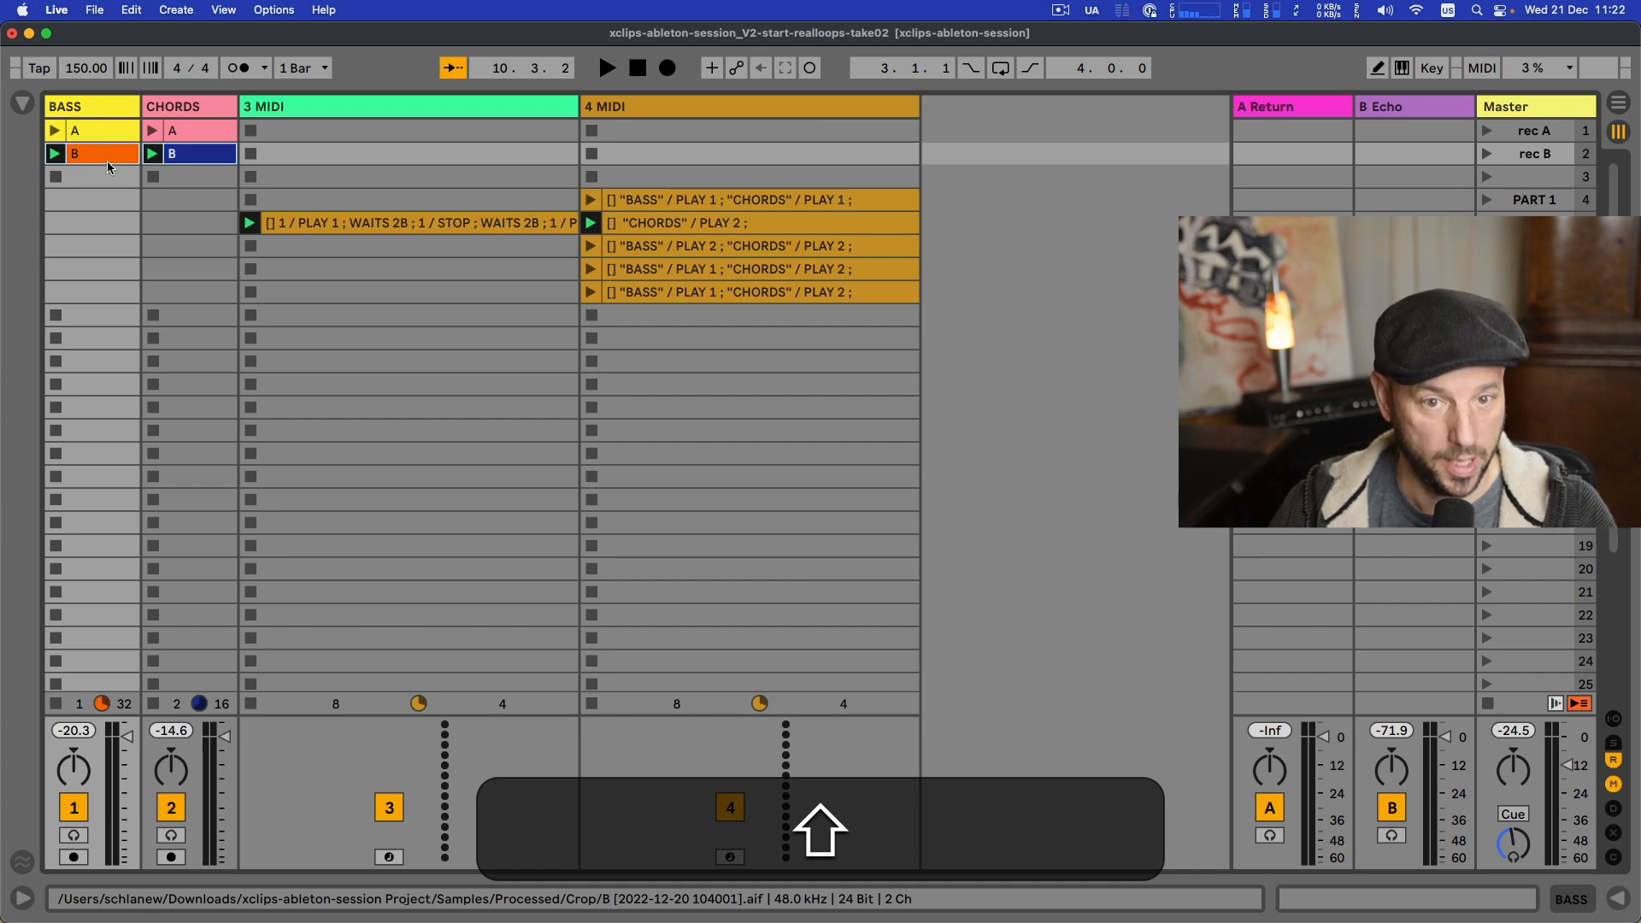
pyautogui.moveTo(106, 161); pyautogui.dragTo(111, 340)
pyautogui.doubleClick(111, 340)
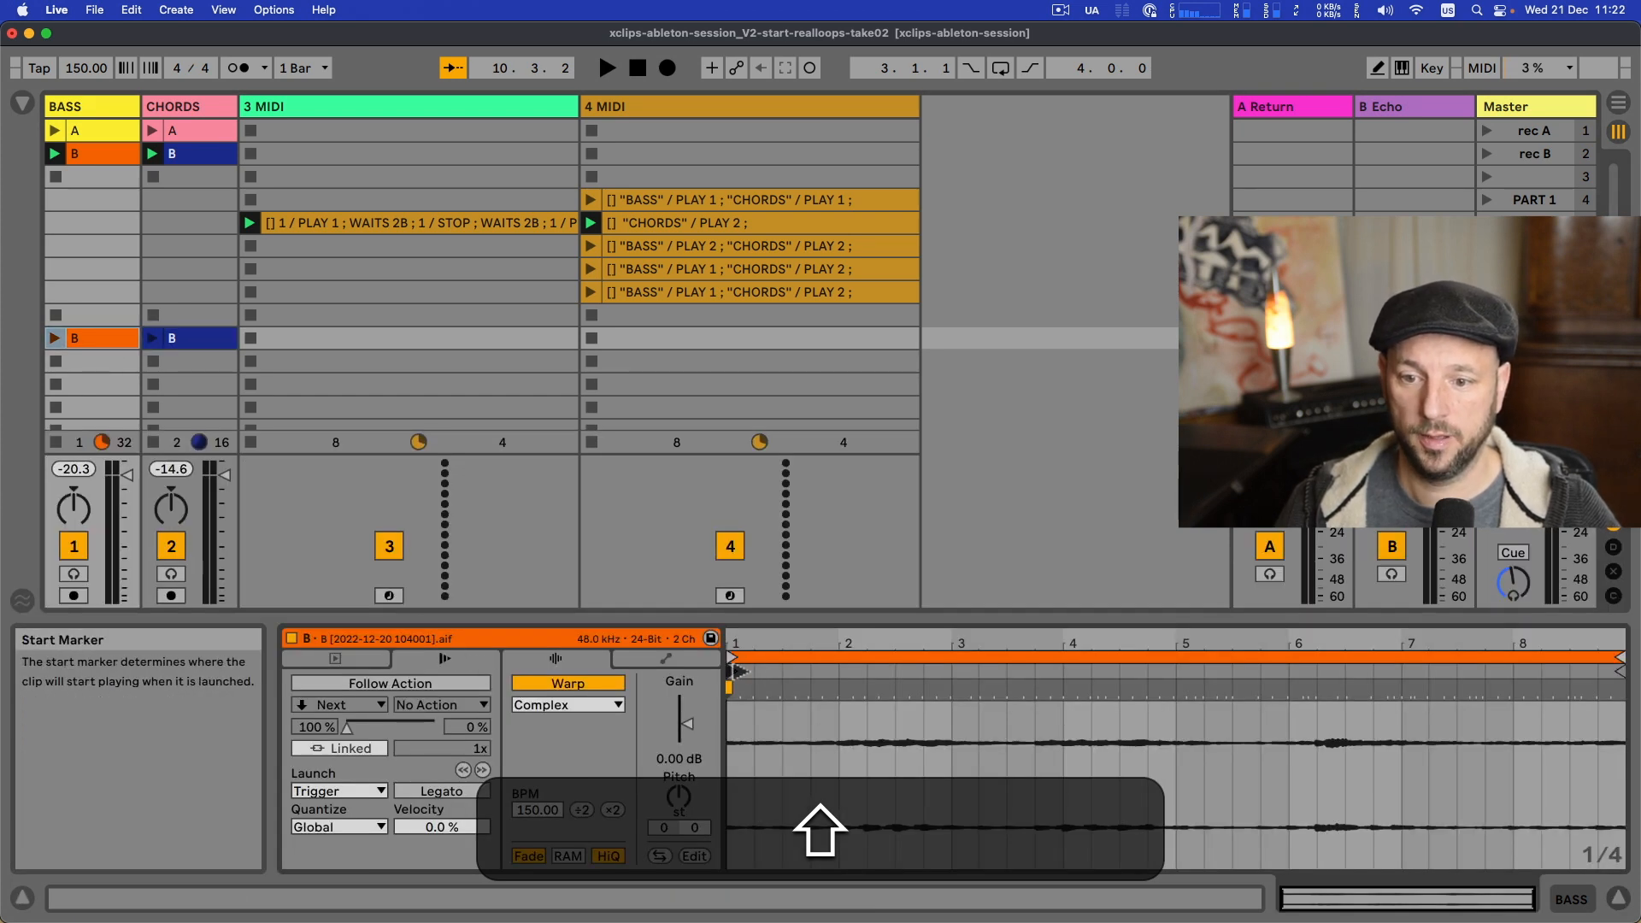
# - Move the copied BASS clip's start marker to 8.1.1 and play the clip from there
pyautogui.moveTo(733, 673)
pyautogui.mouseDown()
pyautogui.moveTo(867, 697)
pyautogui.moveTo(1525, 729)
pyautogui.moveTo(682, 711)
pyautogui.moveTo(1518, 741)
pyautogui.mouseUp()
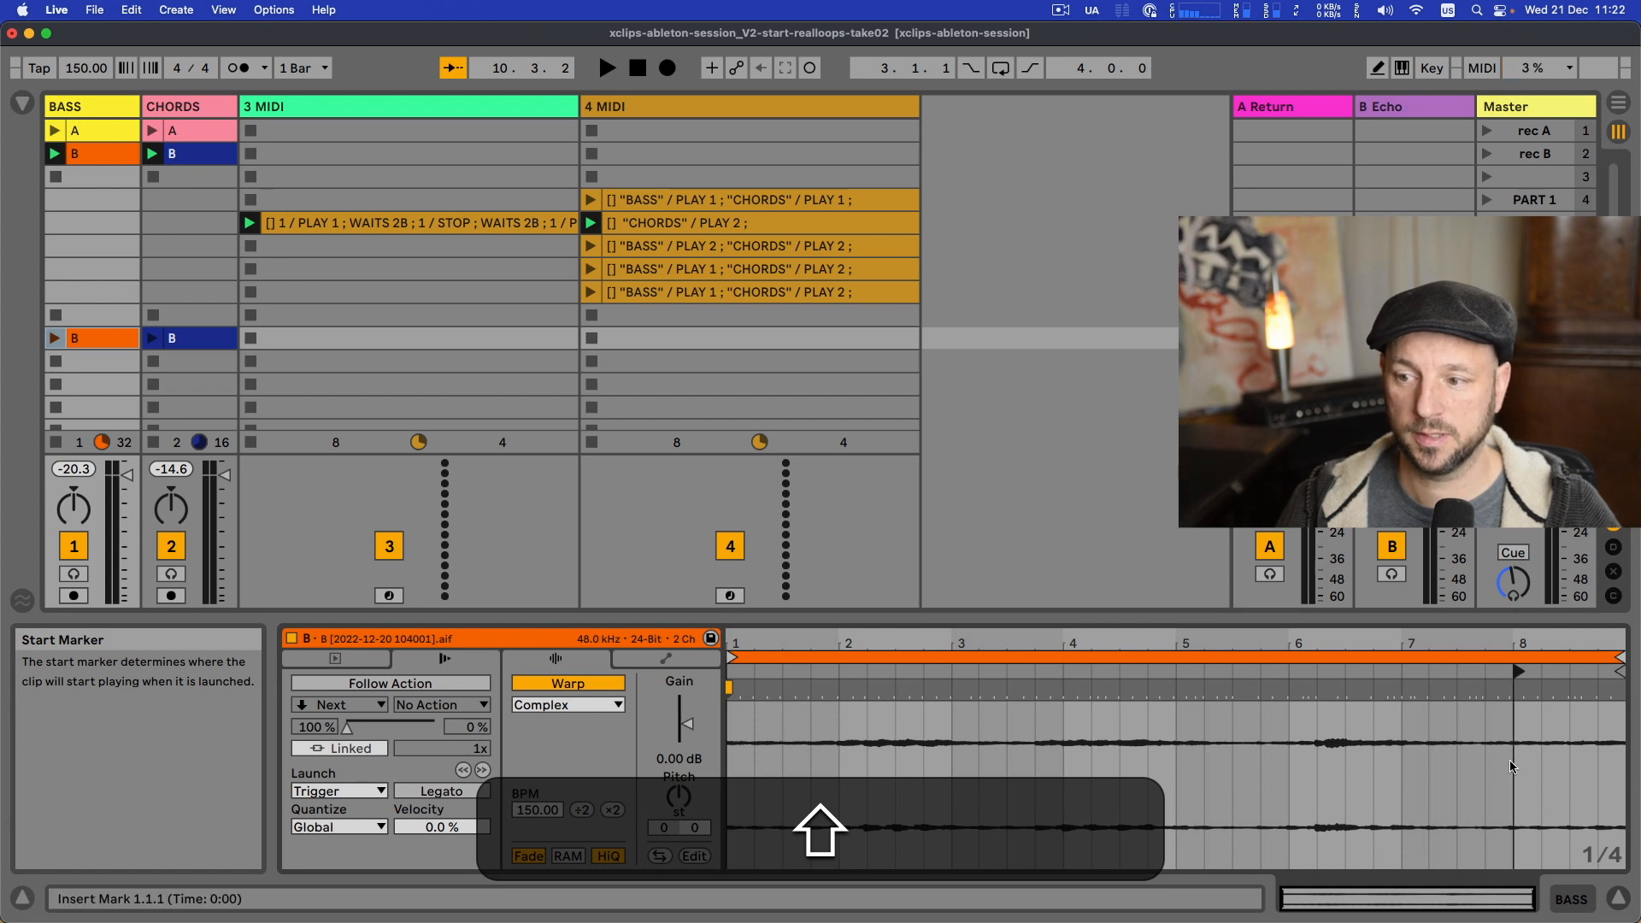
pyautogui.click(55, 339)
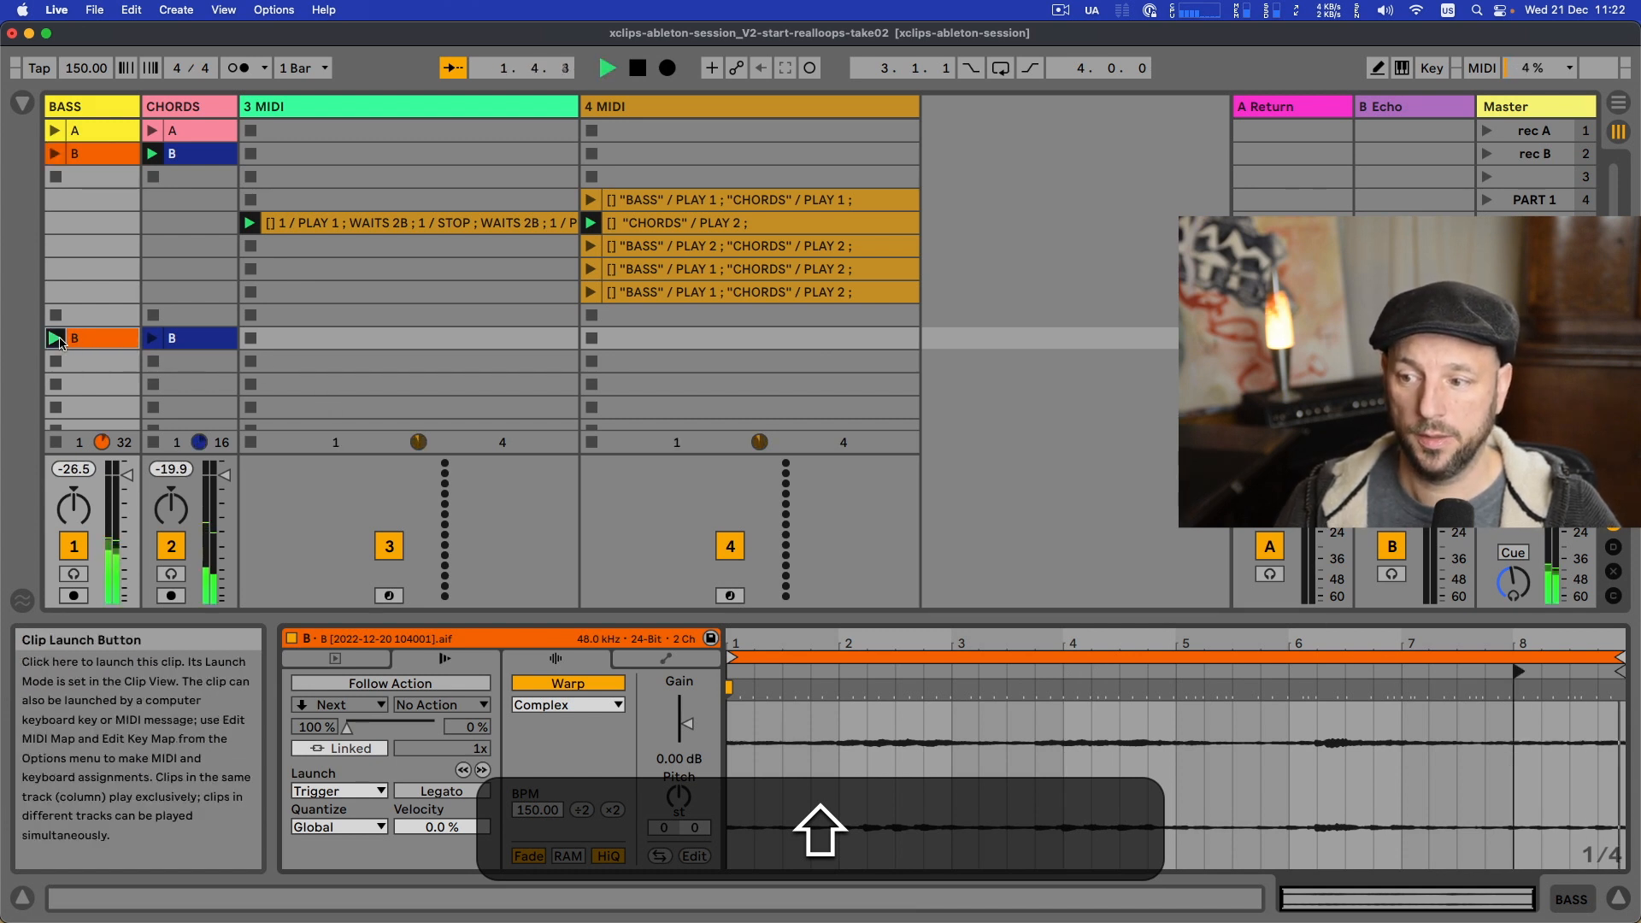
pyautogui.hotkey('shift', 'space')
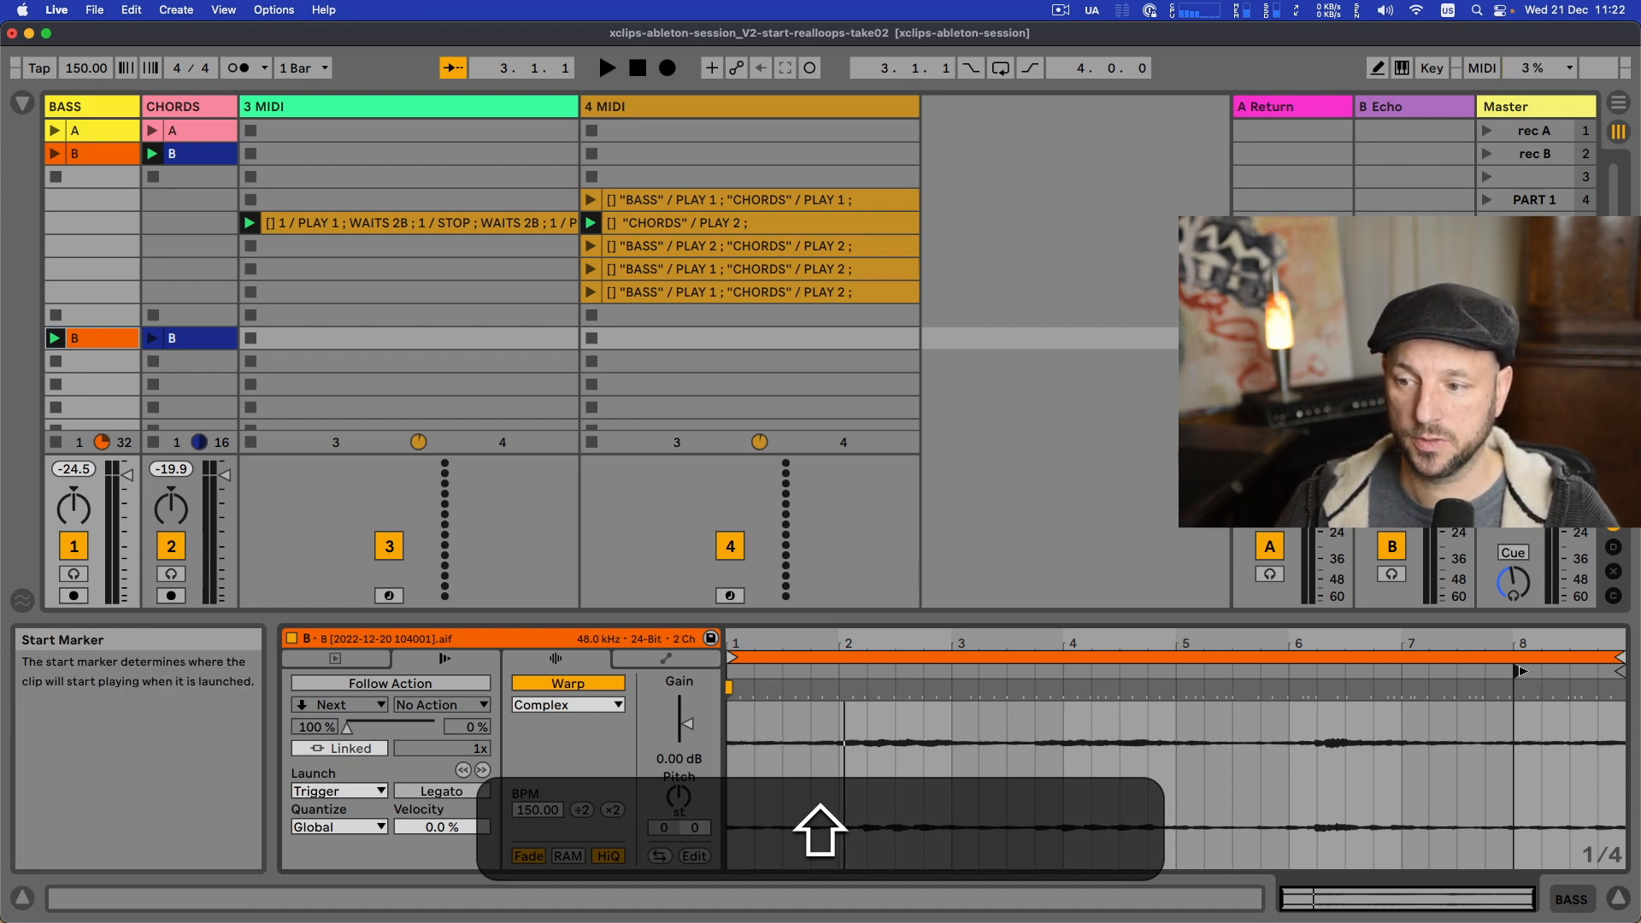
pyautogui.click(1512, 736)
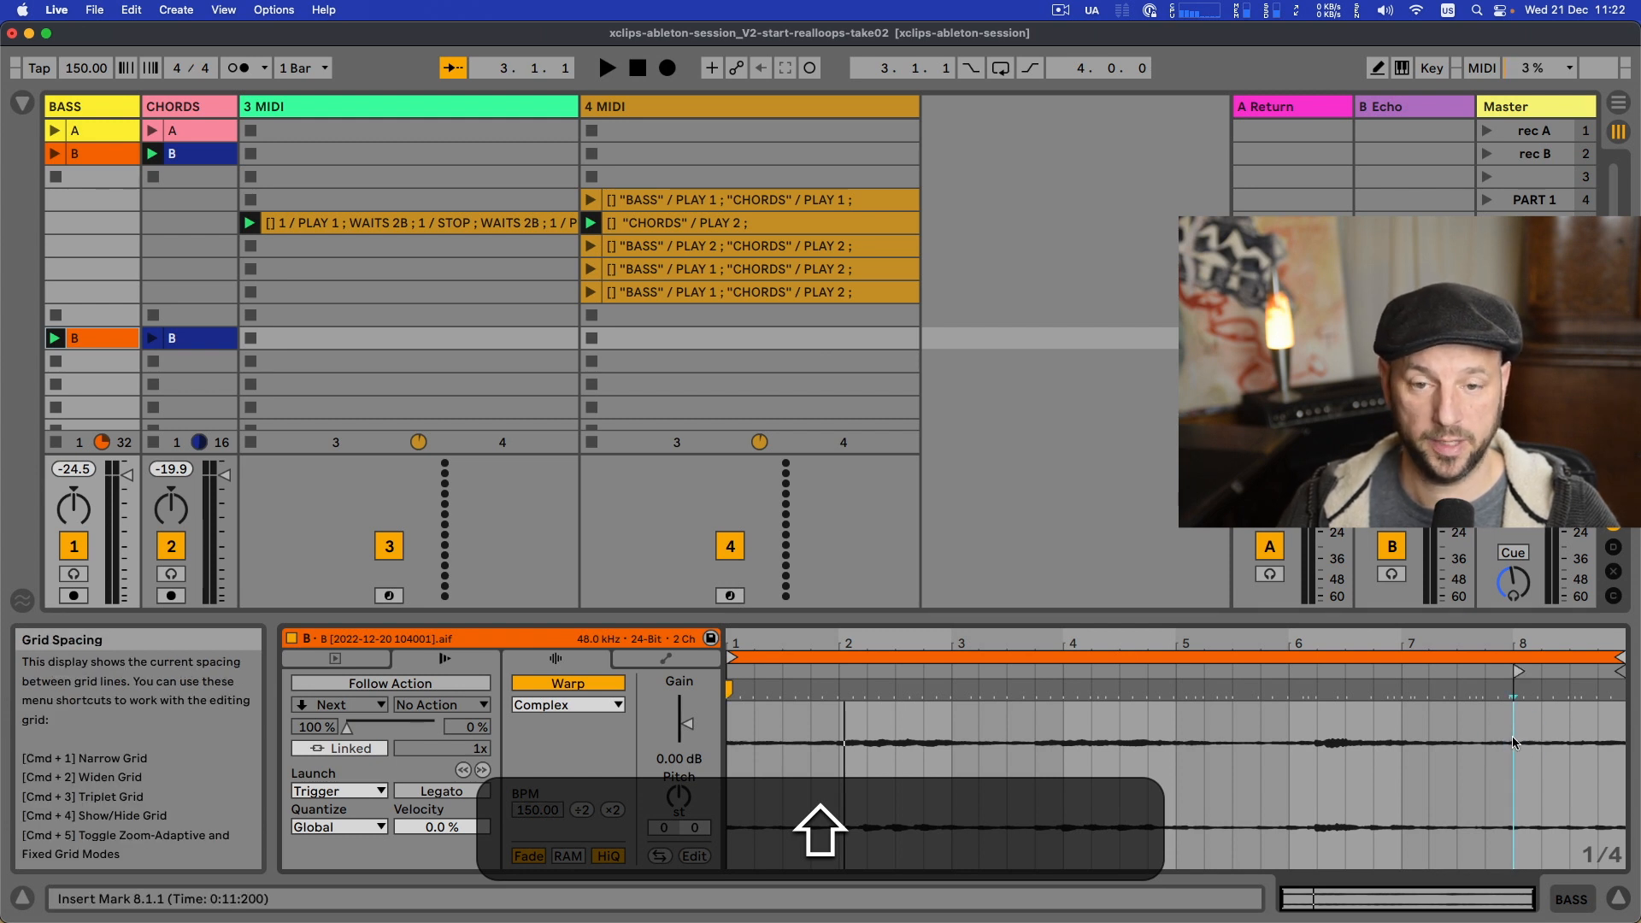
pyautogui.click(184, 342)
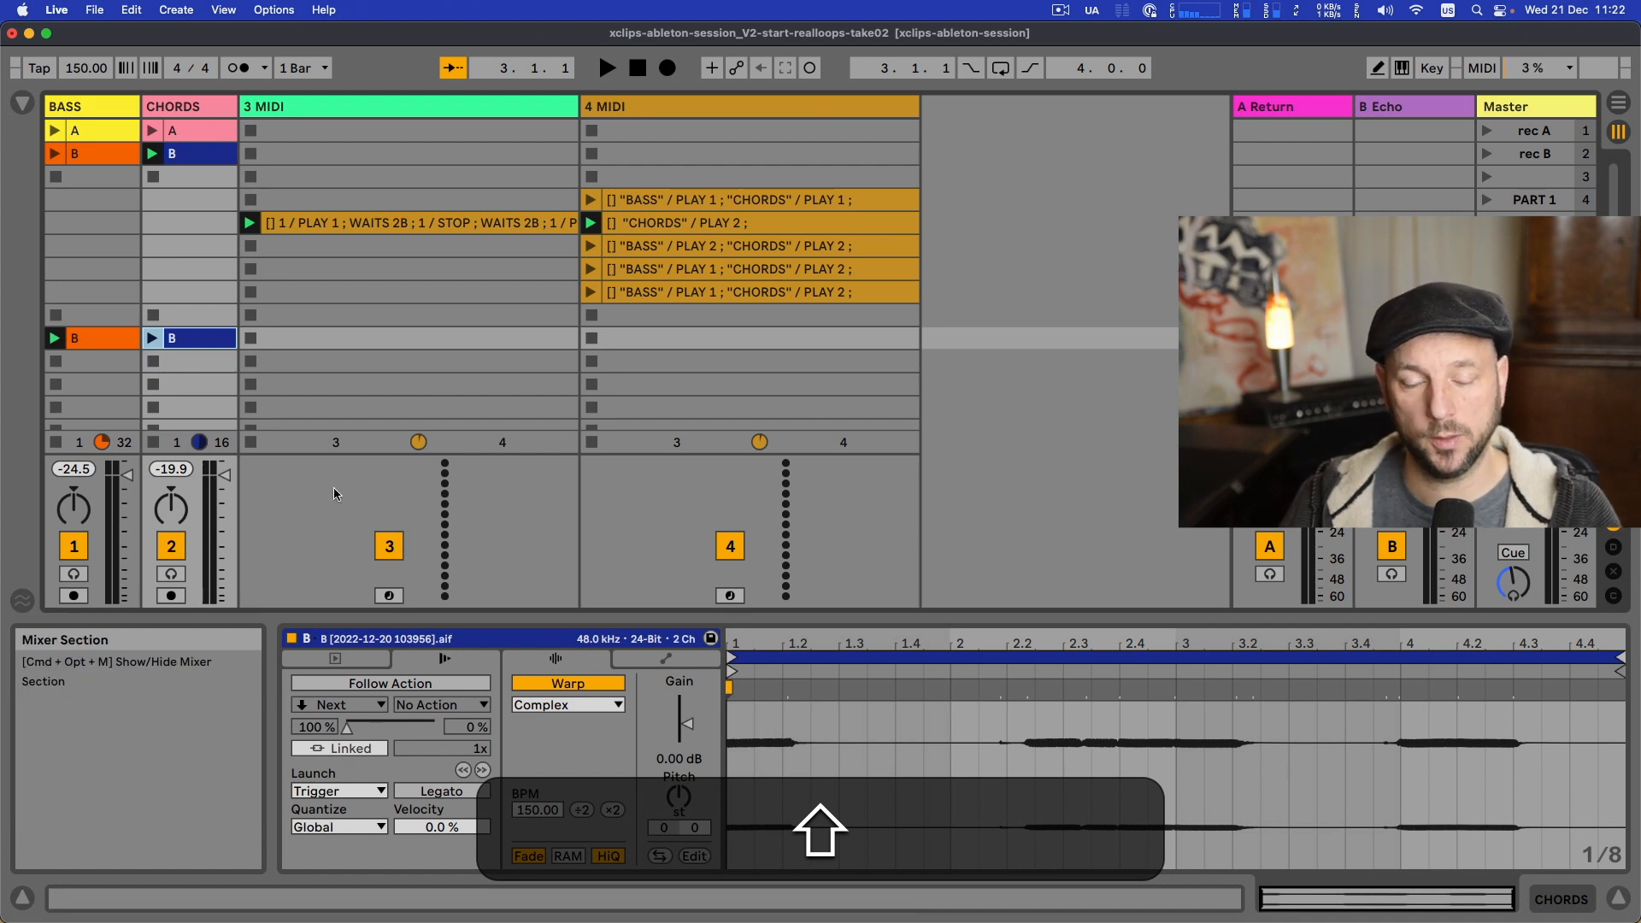
pyautogui.click(95, 341)
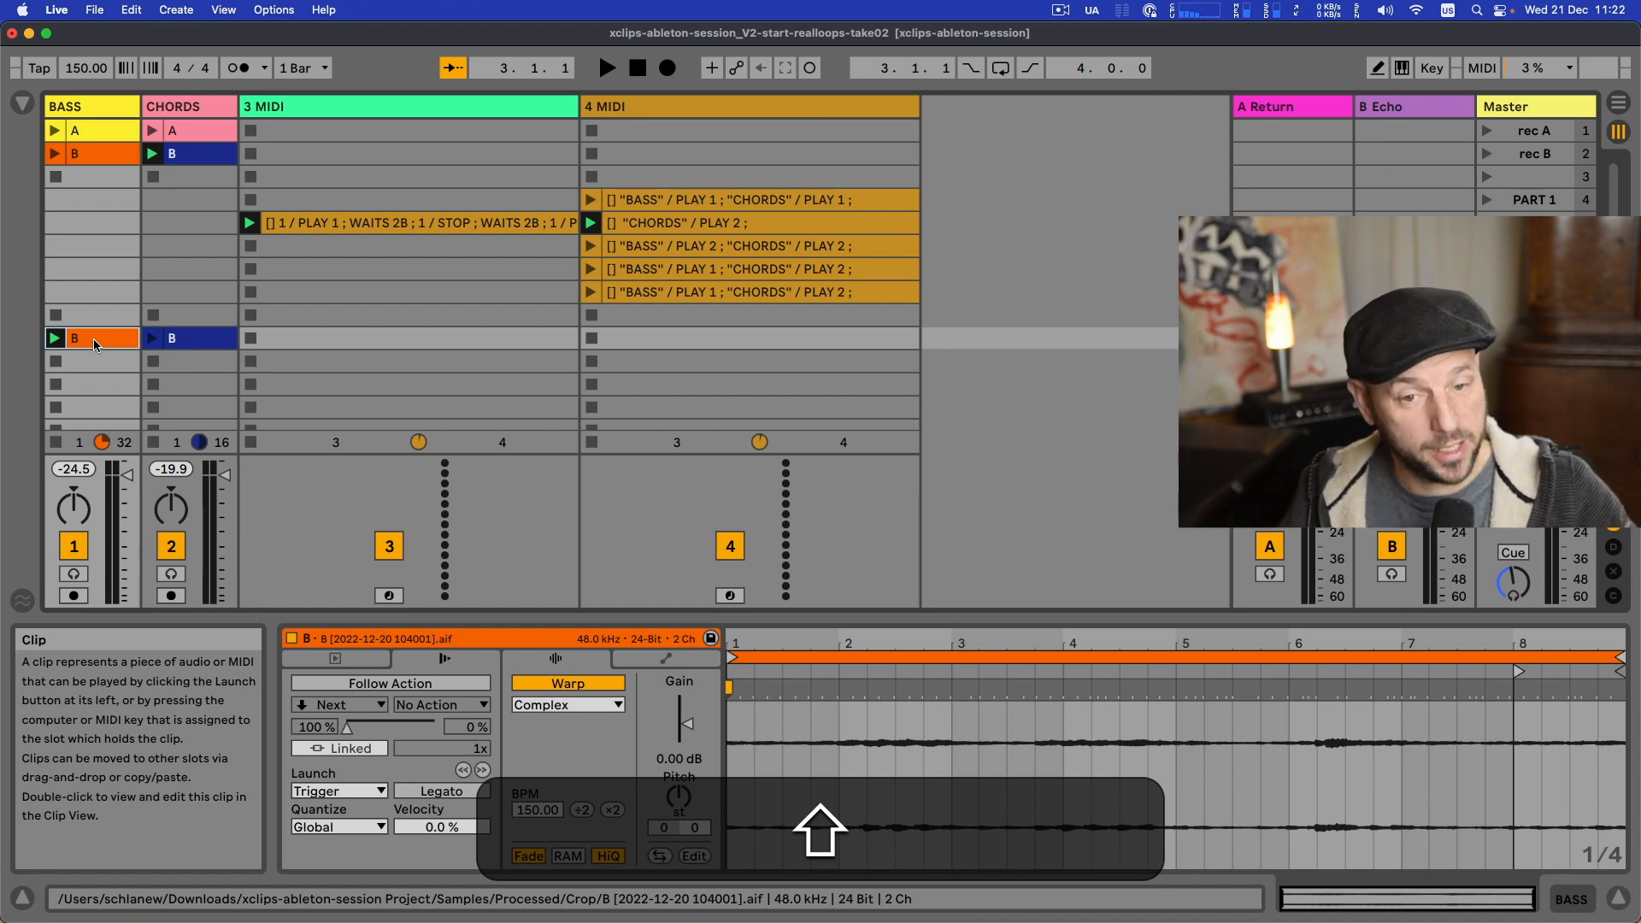
# - Copy the 3 MIDI X-Clip into scene 10, rename it [], and duplicate it onto the 4 MIDI track in that scene
pyautogui.moveTo(366, 224); pyautogui.dragTo(365, 334)
pyautogui.press('super+r')
pyautogui.write('[]')
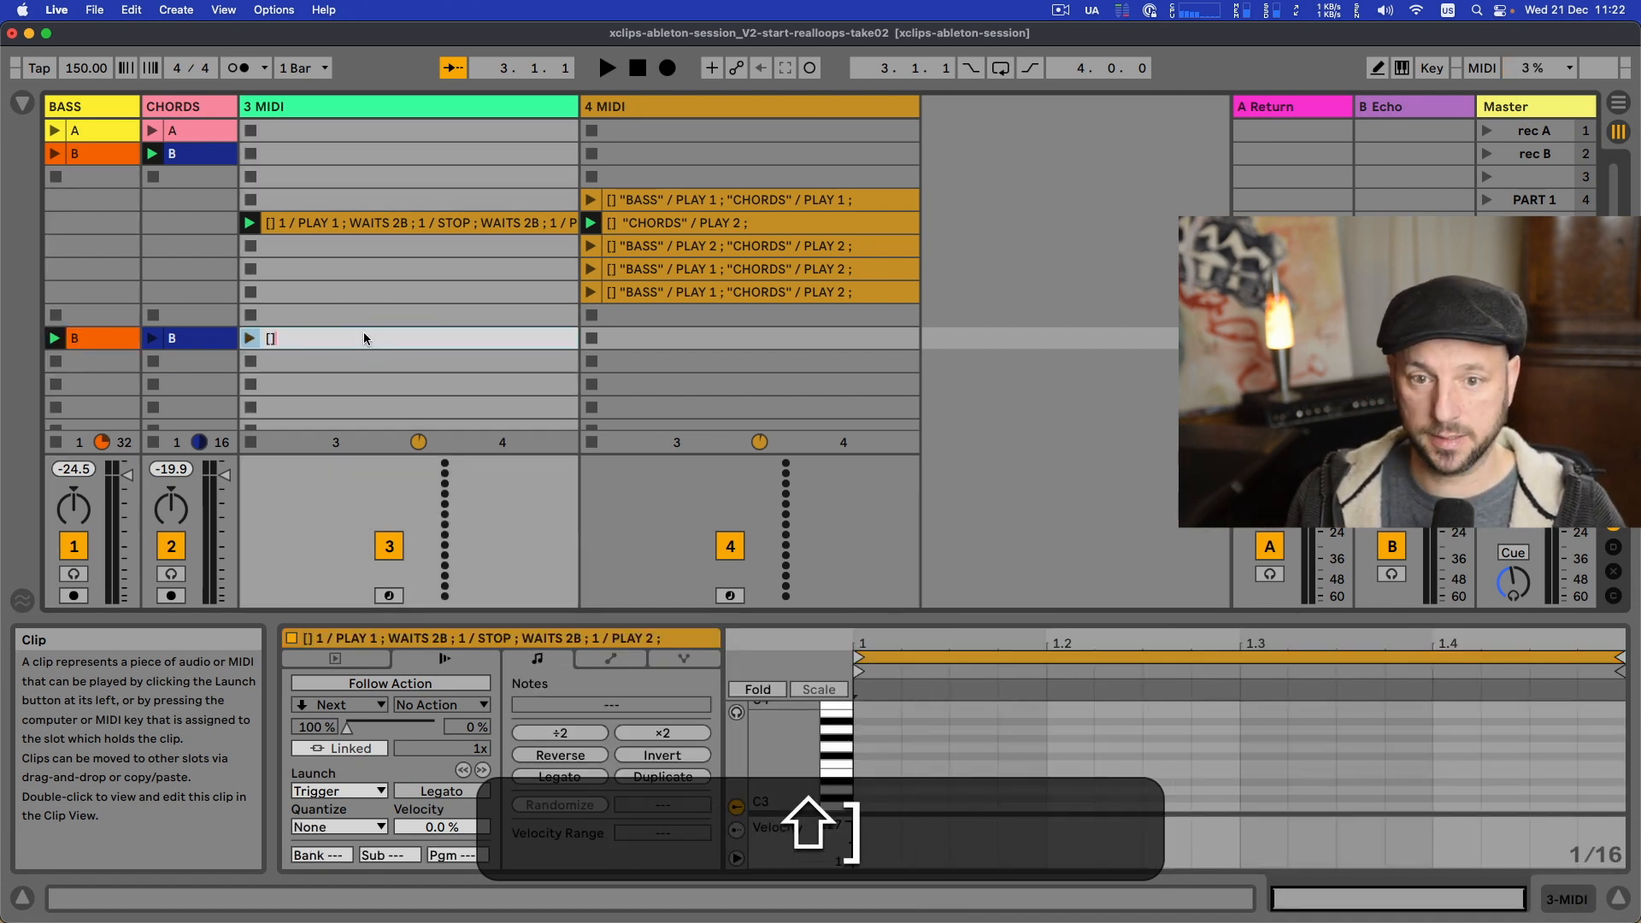
pyautogui.press('Return')
pyautogui.moveTo(362, 333); pyautogui.dragTo(649, 341)
pyautogui.doubleClick(647, 339)
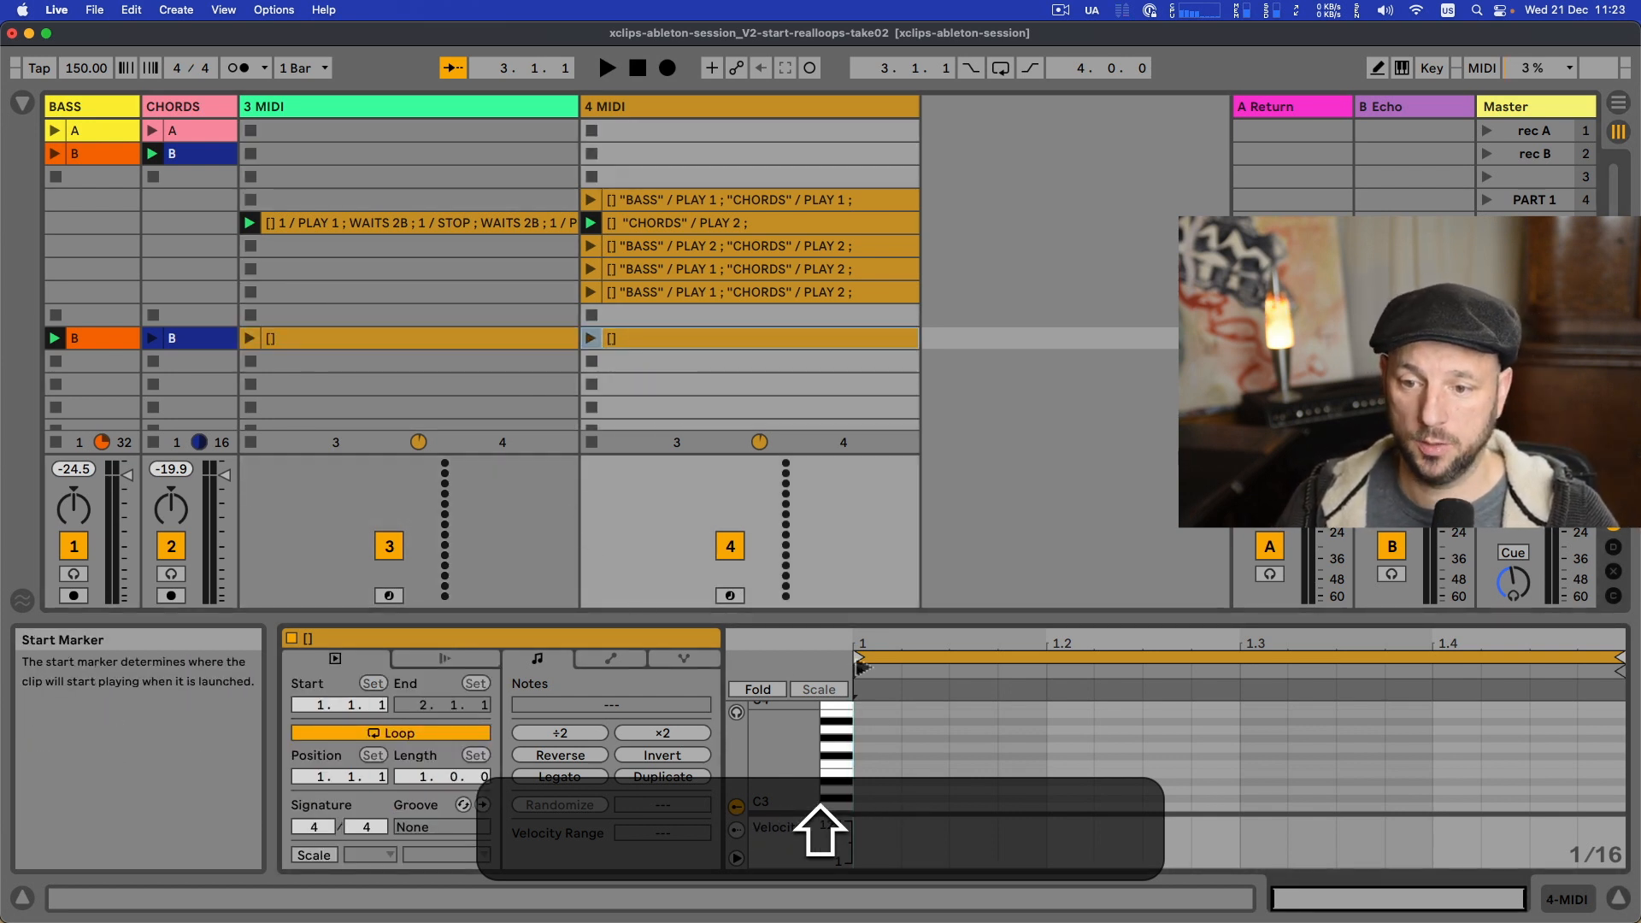
pyautogui.moveTo(859, 666)
pyautogui.mouseDown()
pyautogui.moveTo(1337, 671)
pyautogui.moveTo(858, 671)
pyautogui.mouseUp()
# - Check the Clip Cue action in the ClyphX Pro manual in Preview, and rename Live's scene 10 X-Clip on 3 MIDI "[] 1 / CLIP CUE 8.1.1"
pyautogui.press('super+shift+Tab')
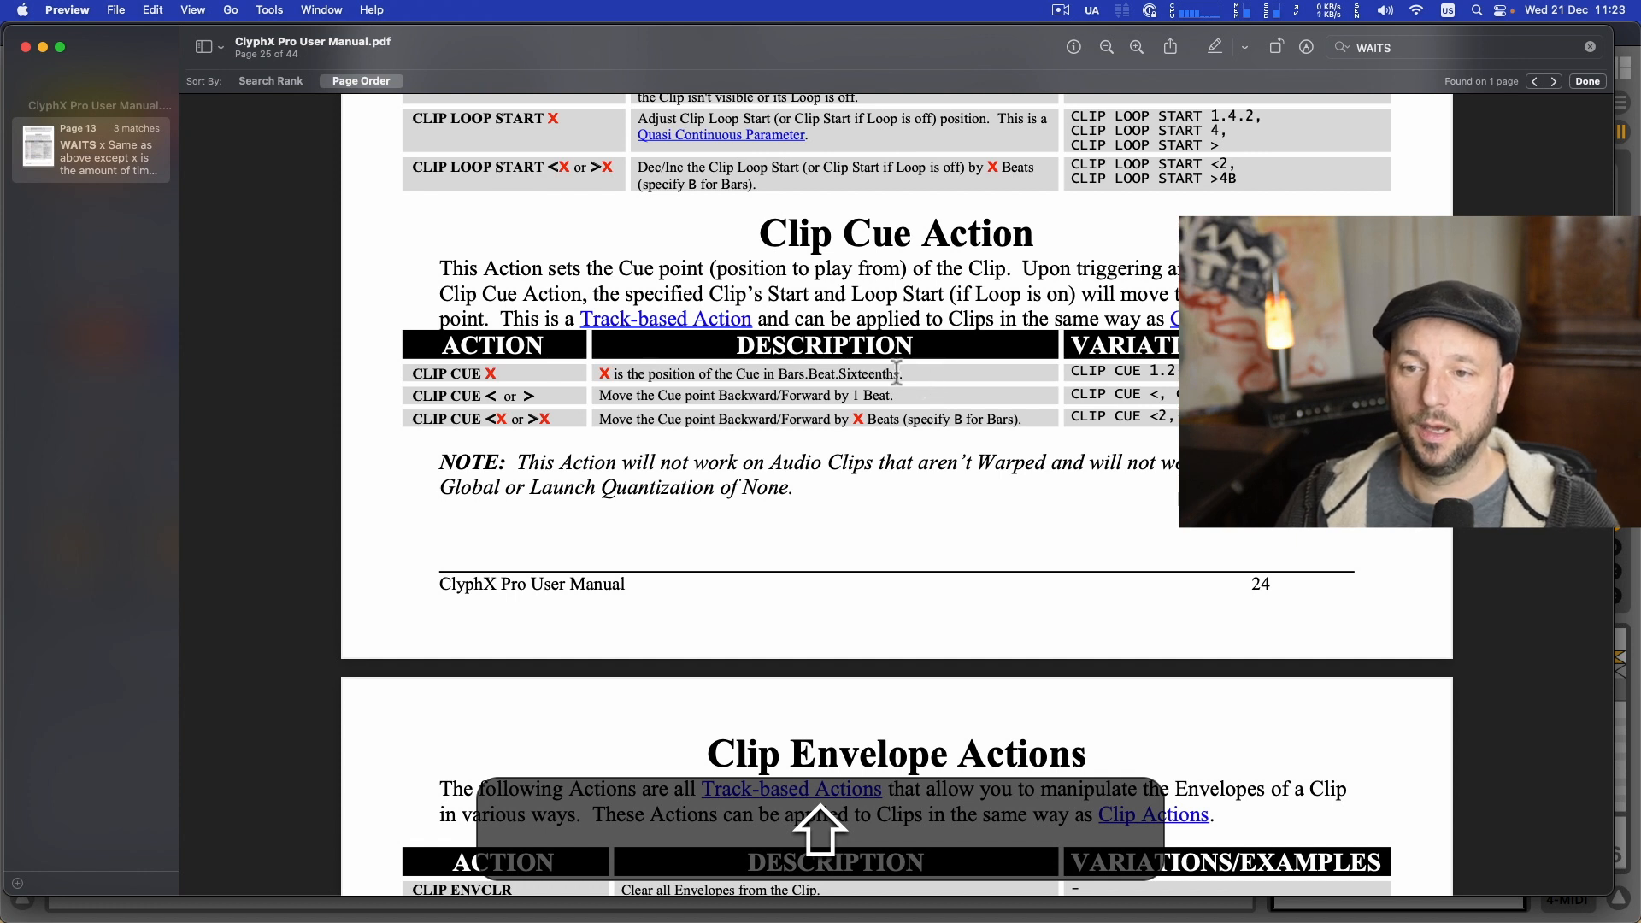
pyautogui.moveTo(912, 373); pyautogui.dragTo(896, 373)
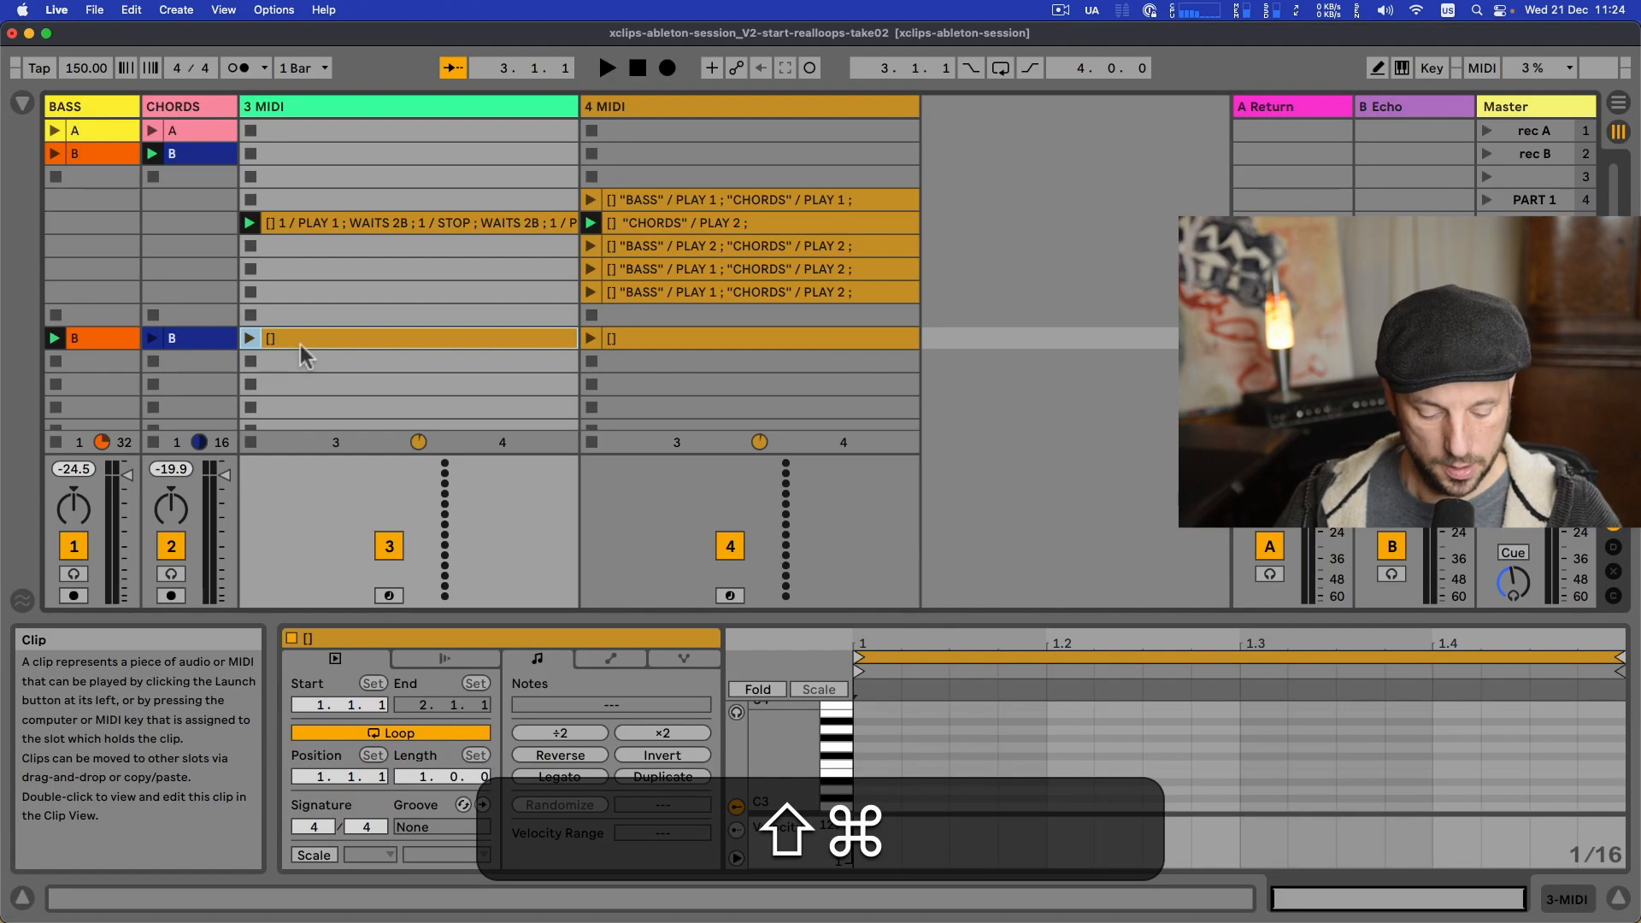
pyautogui.press('shift+super+r')
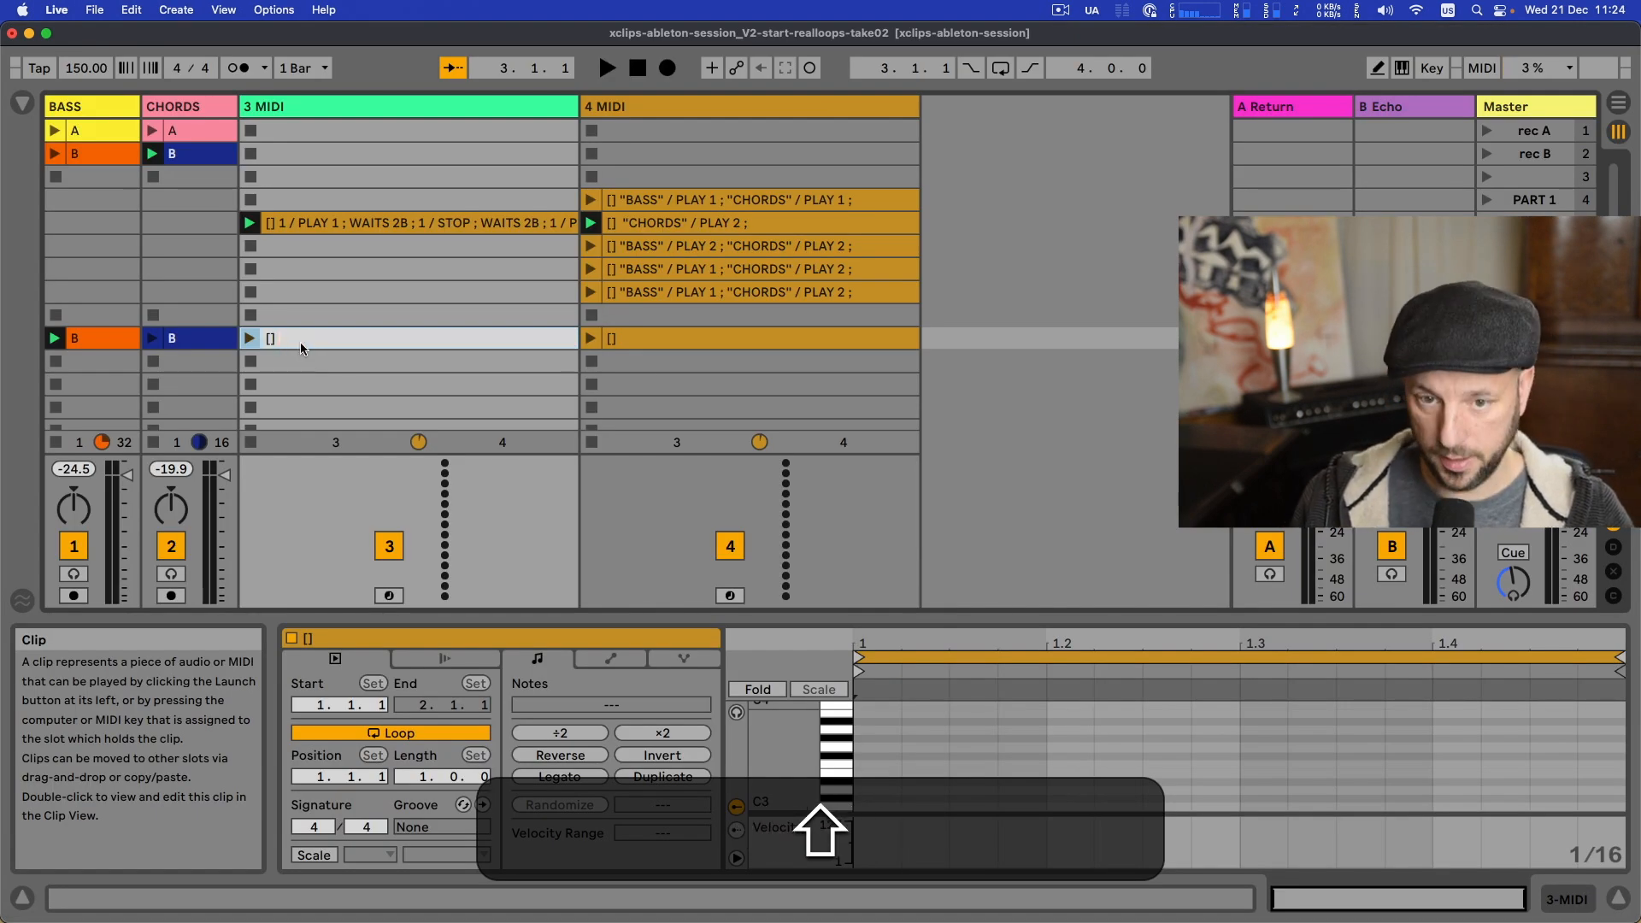
pyautogui.write('1')
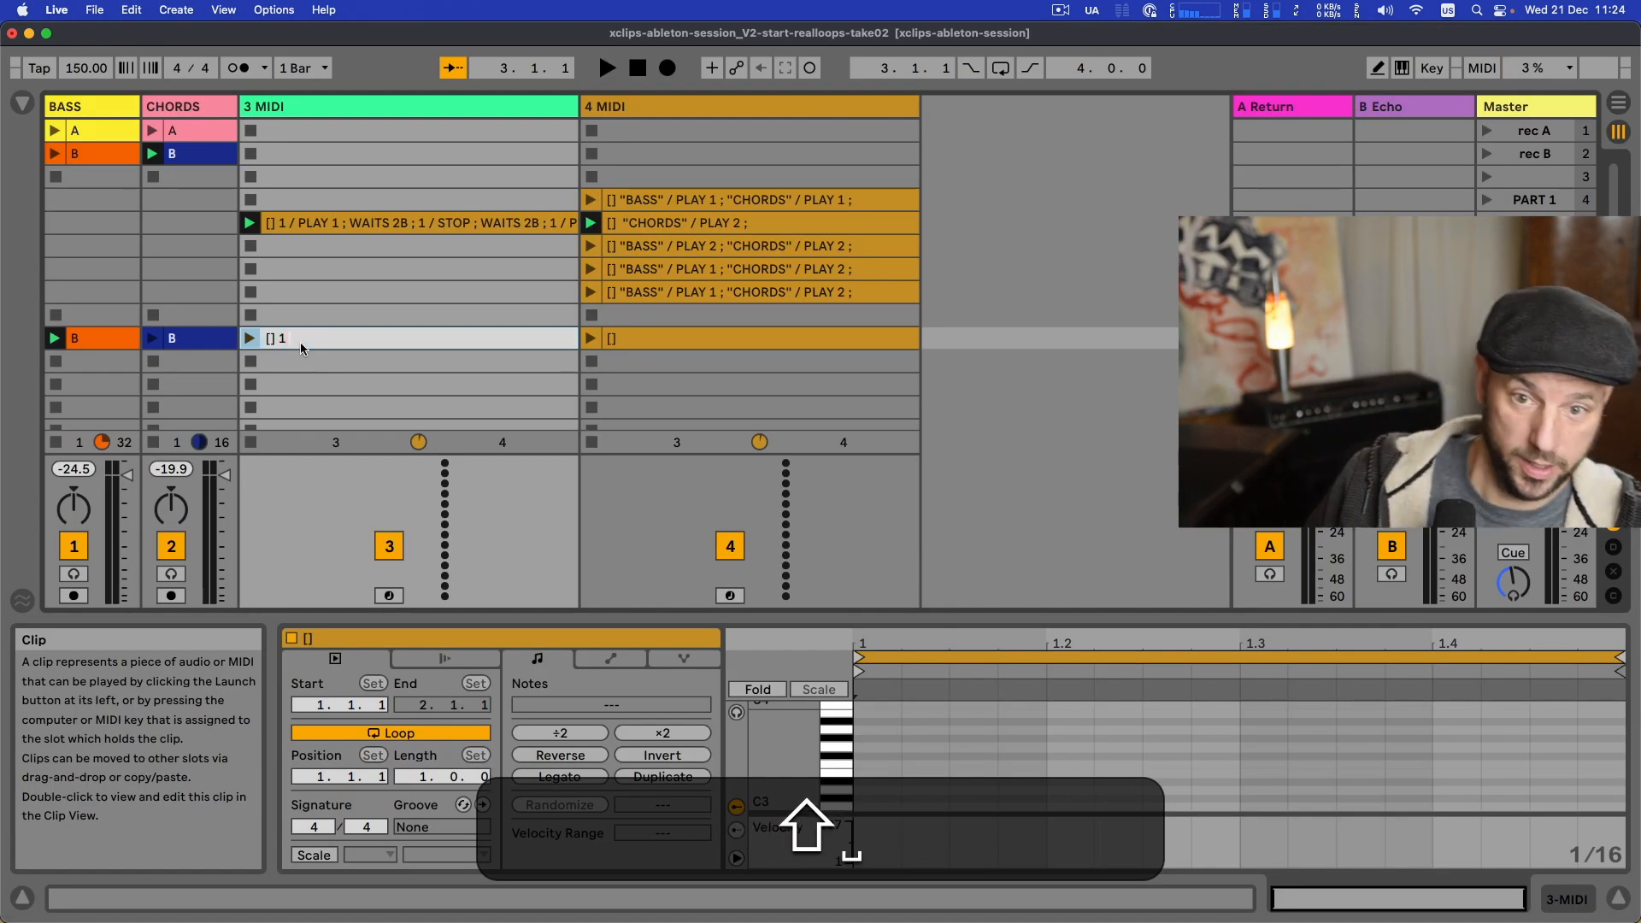
pyautogui.write(' /')
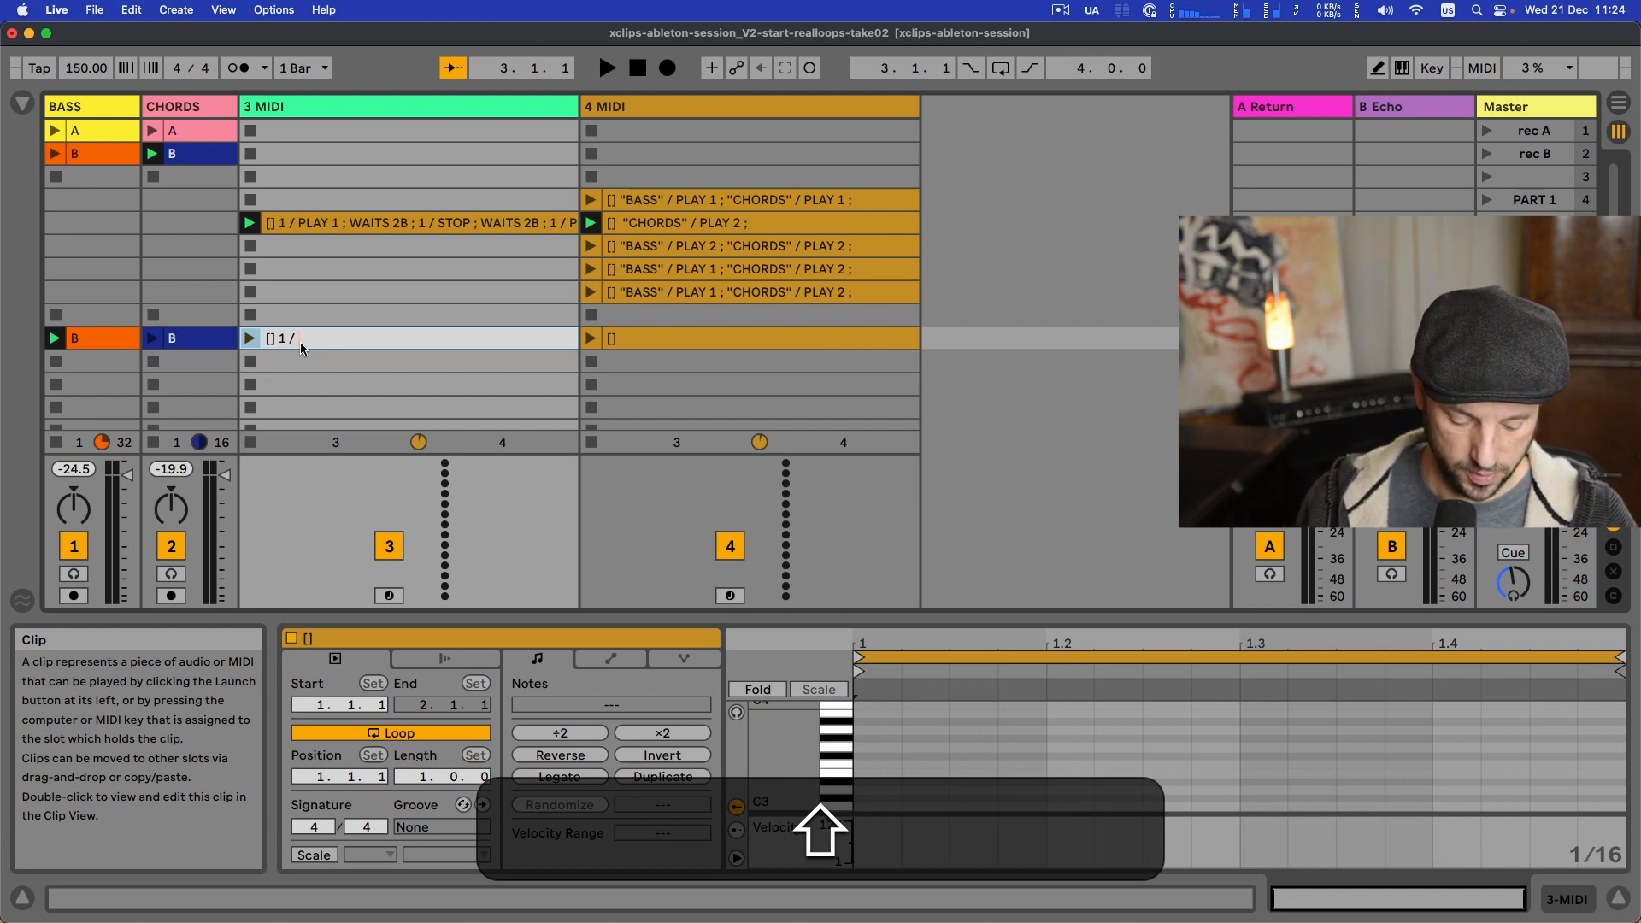
pyautogui.write(' CLIP')
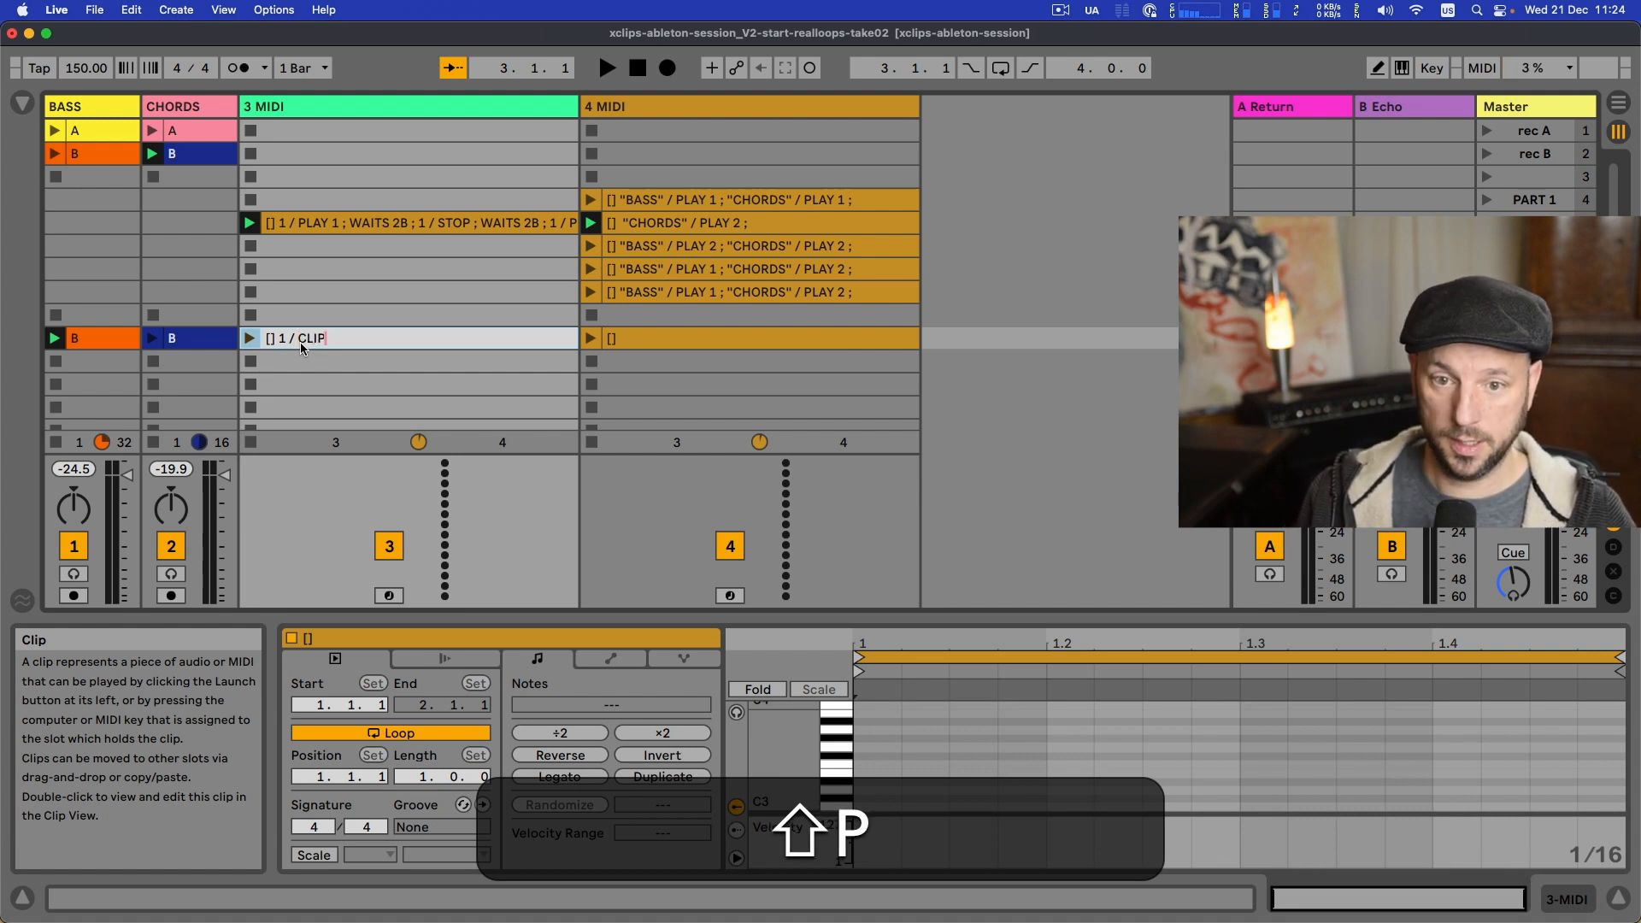
pyautogui.write(' CUE')
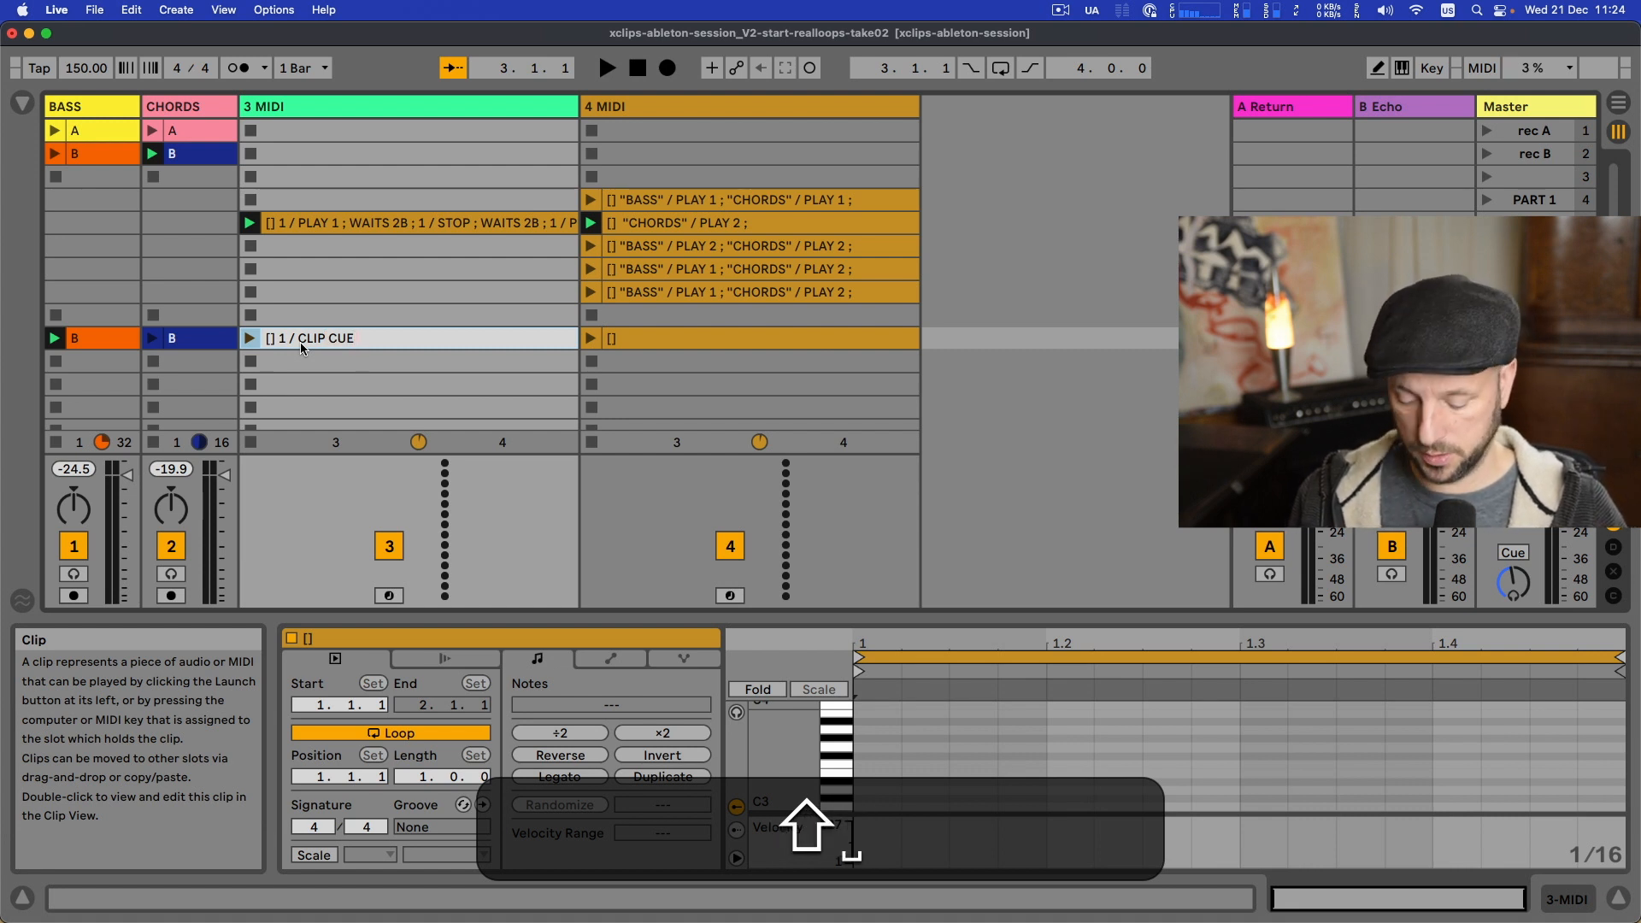
pyautogui.write(' 8.1')
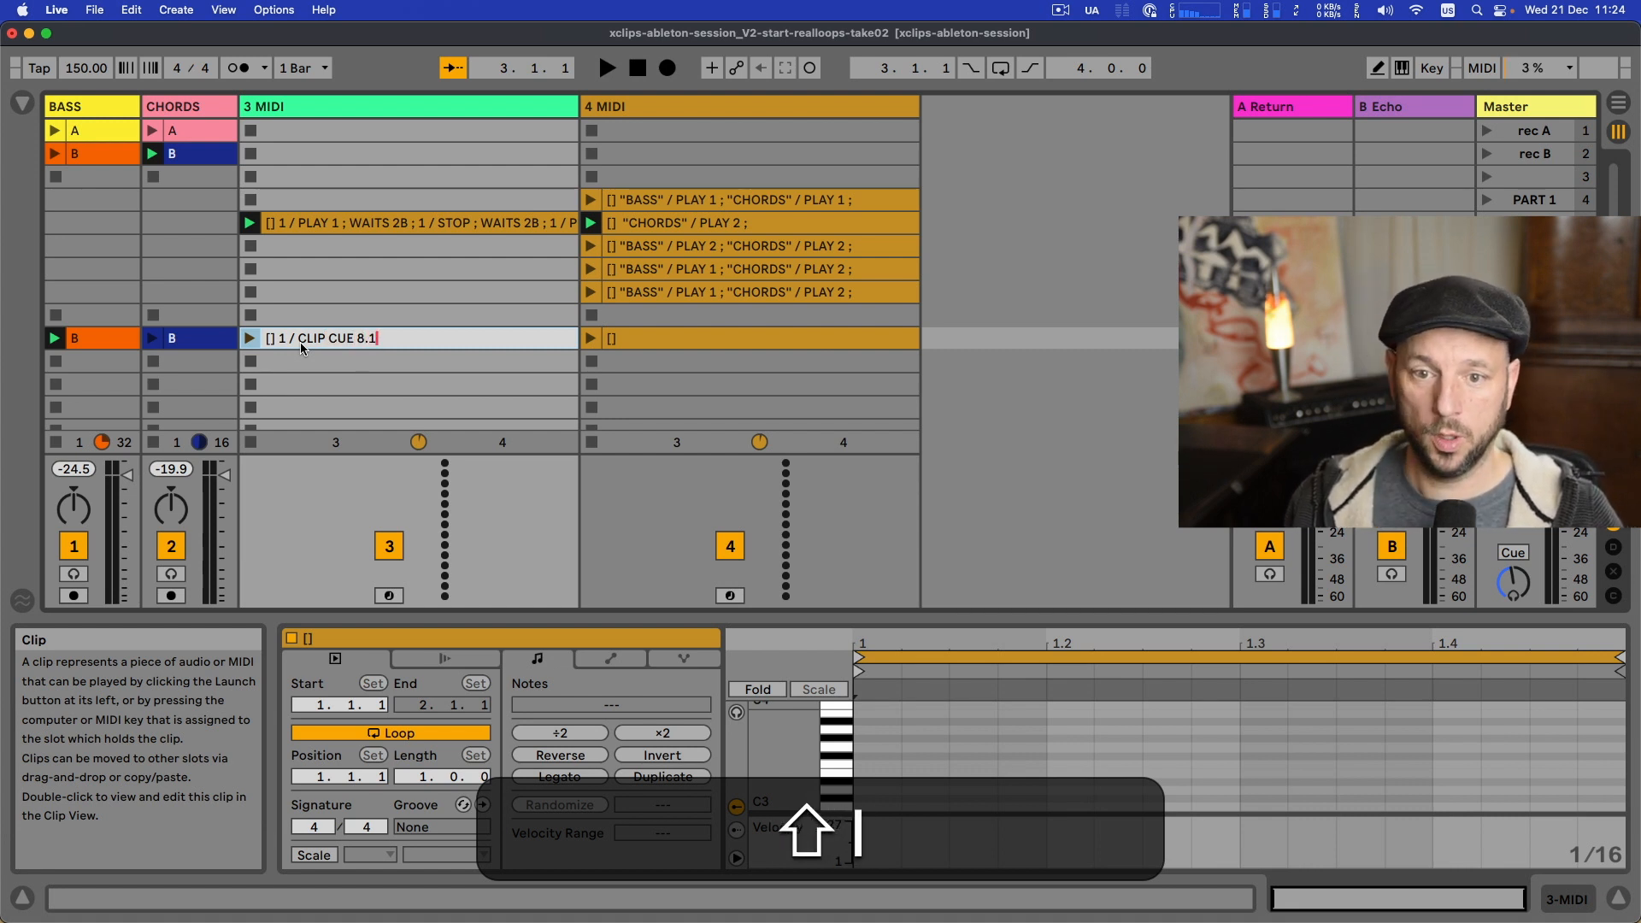
pyautogui.write('.1')
pyautogui.press('Return')
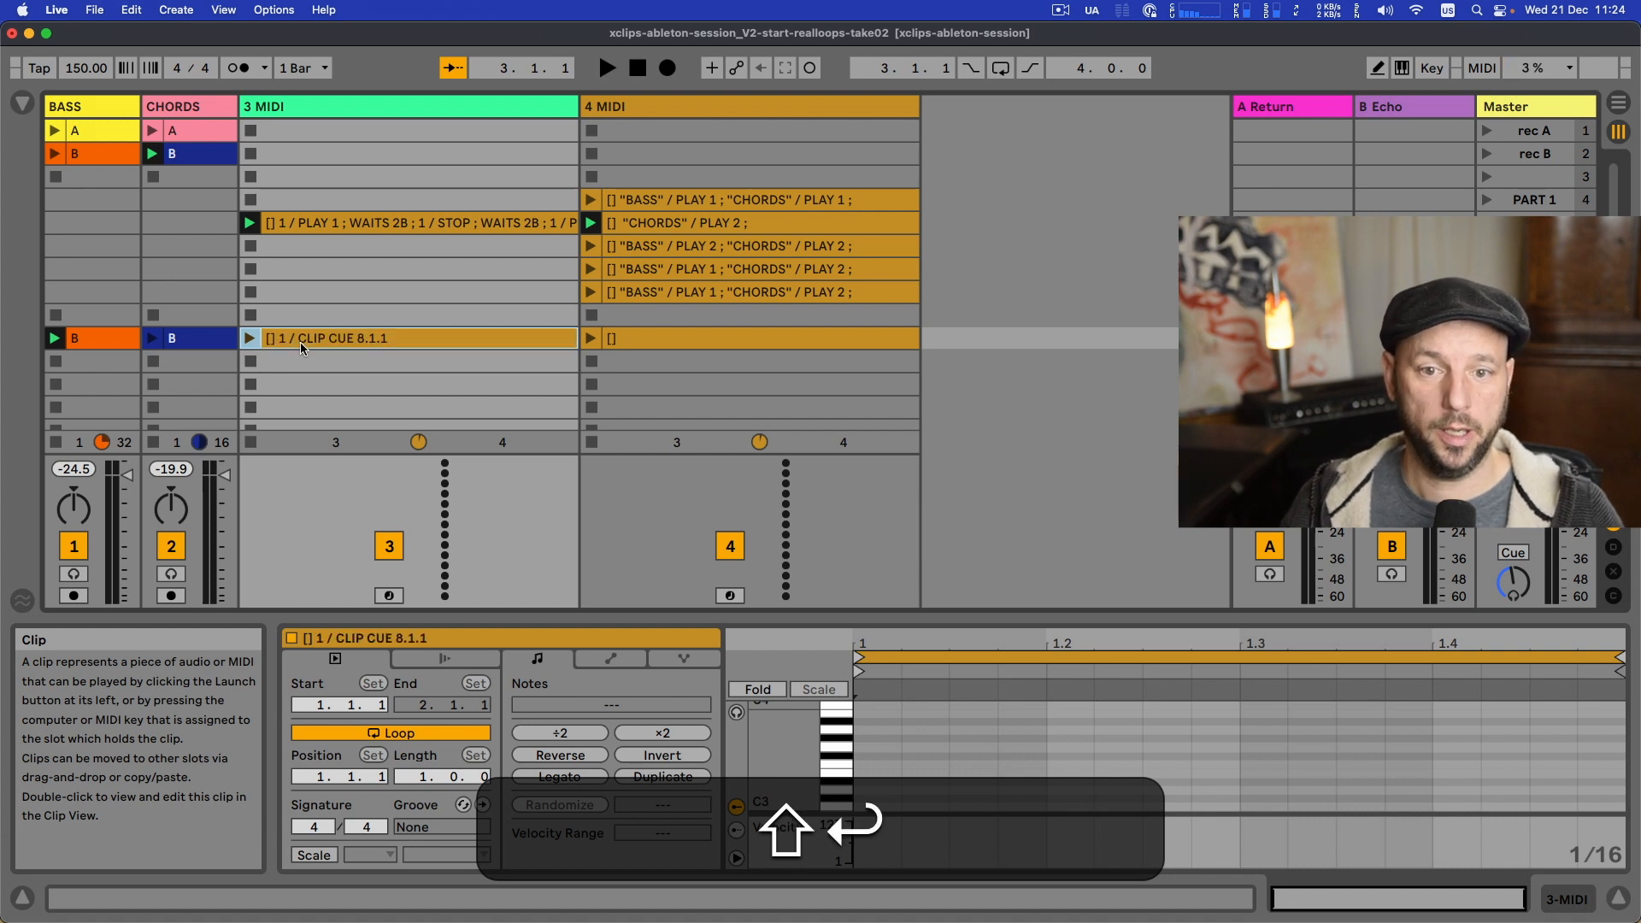
# - Reset the copied BASS clip's start marker to 1.1.1 and play the CLIP CUE X-Clip to test the cue action
pyautogui.click(129, 338)
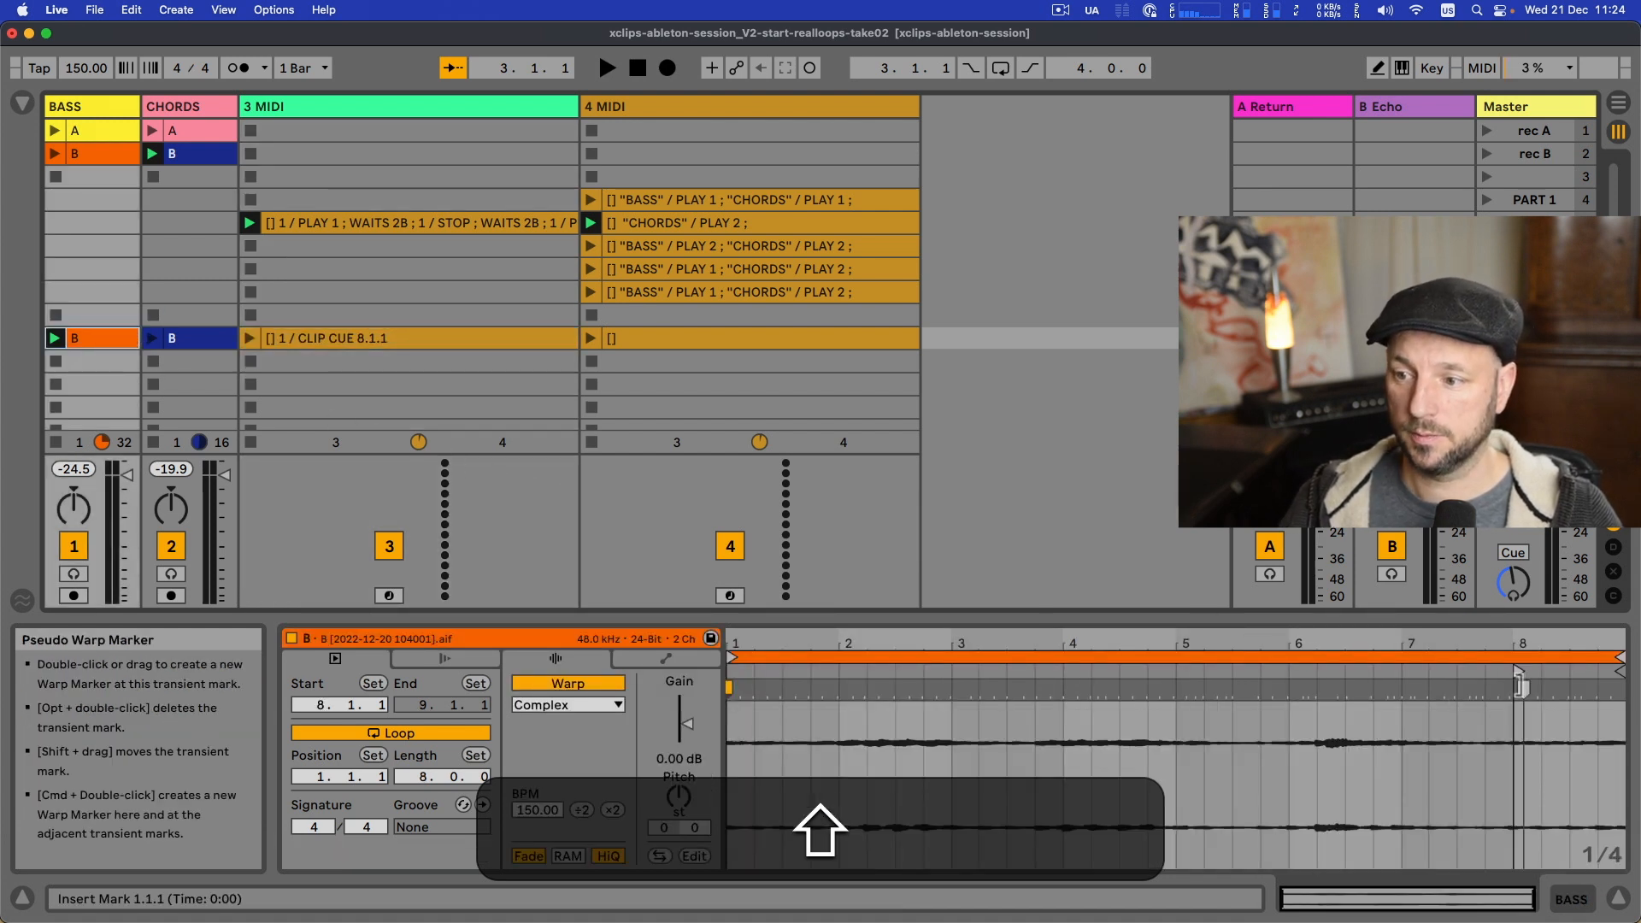
pyautogui.moveTo(1520, 672); pyautogui.dragTo(731, 673)
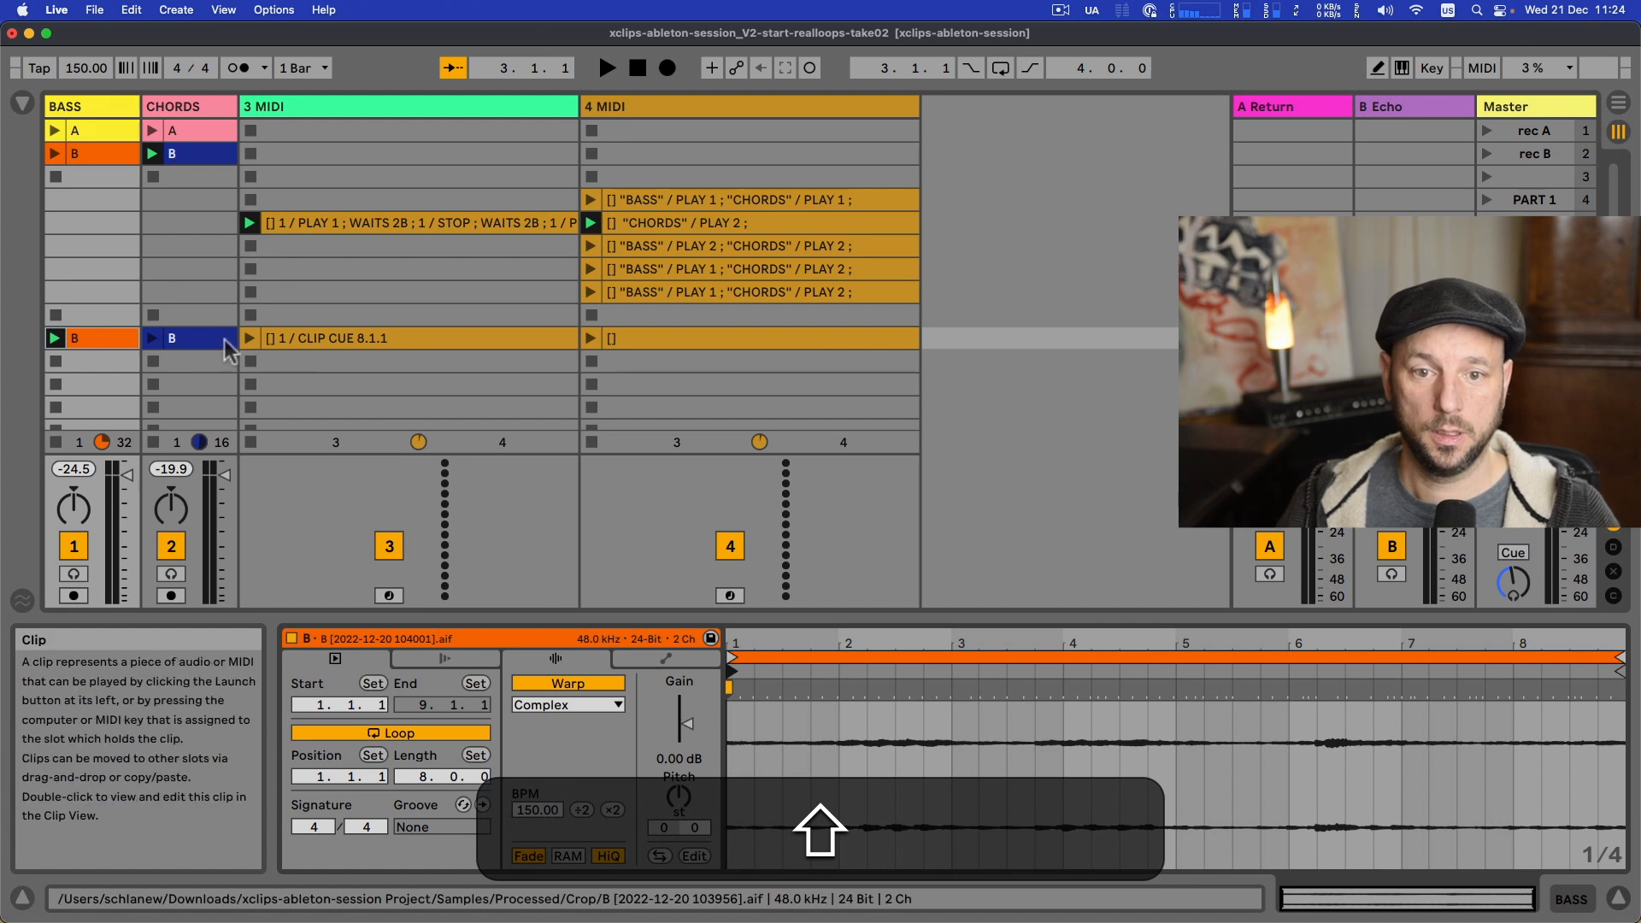
pyautogui.hotkey('shift', 'space')
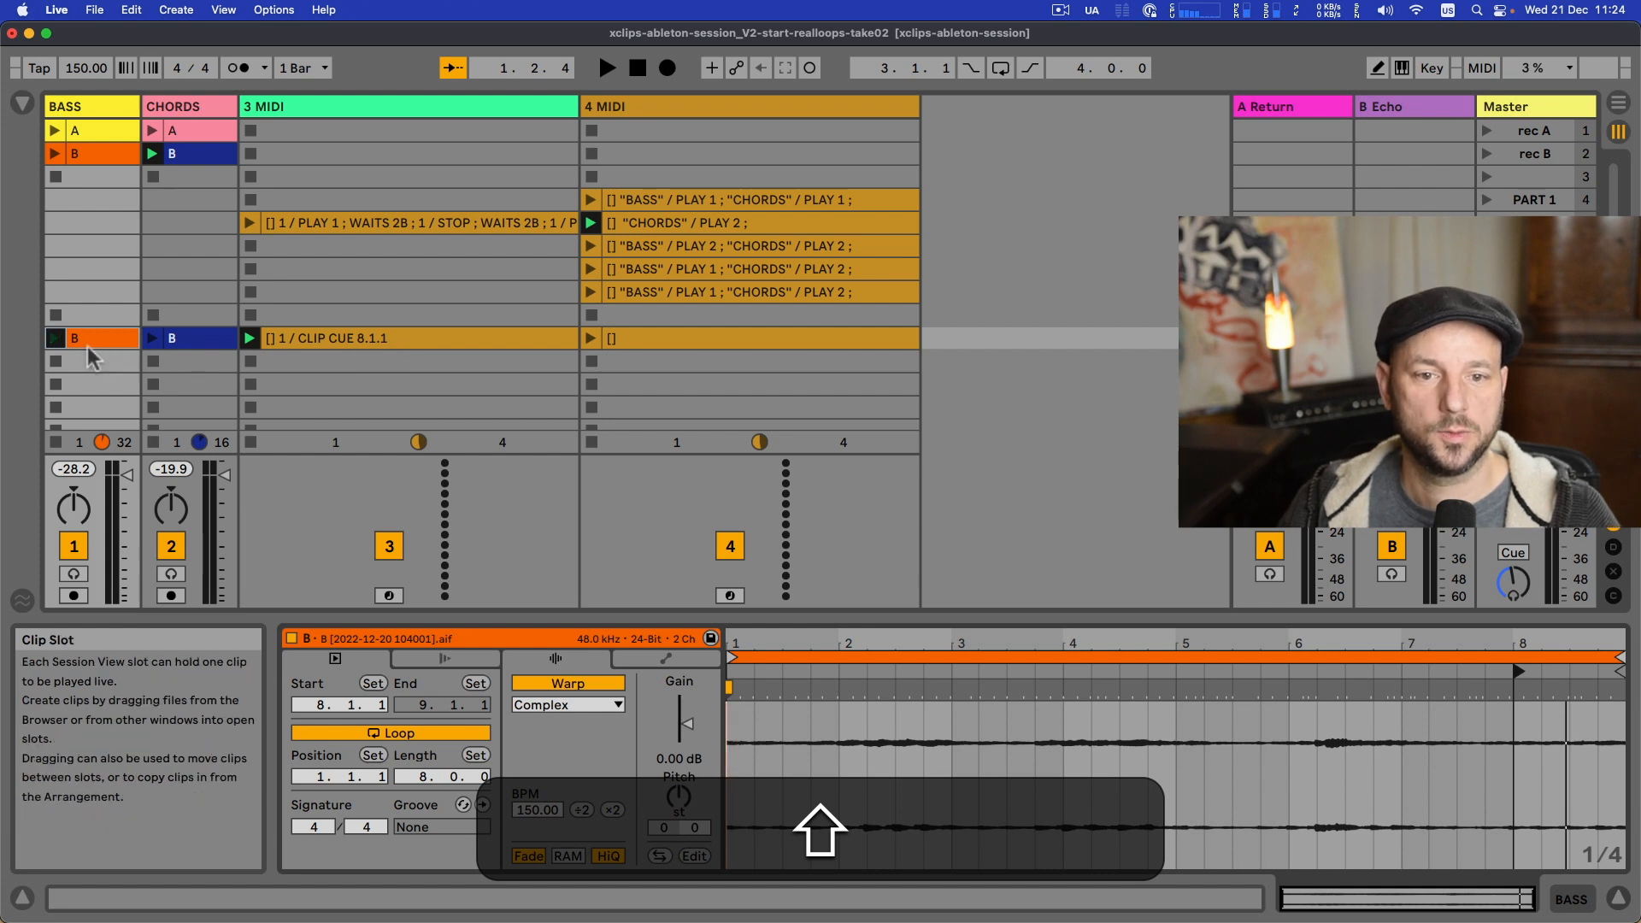
# - Switch to the ClyphX Pro manual in Preview and read how to apply clip actions to a specific clip slot
pyautogui.click(88, 153)
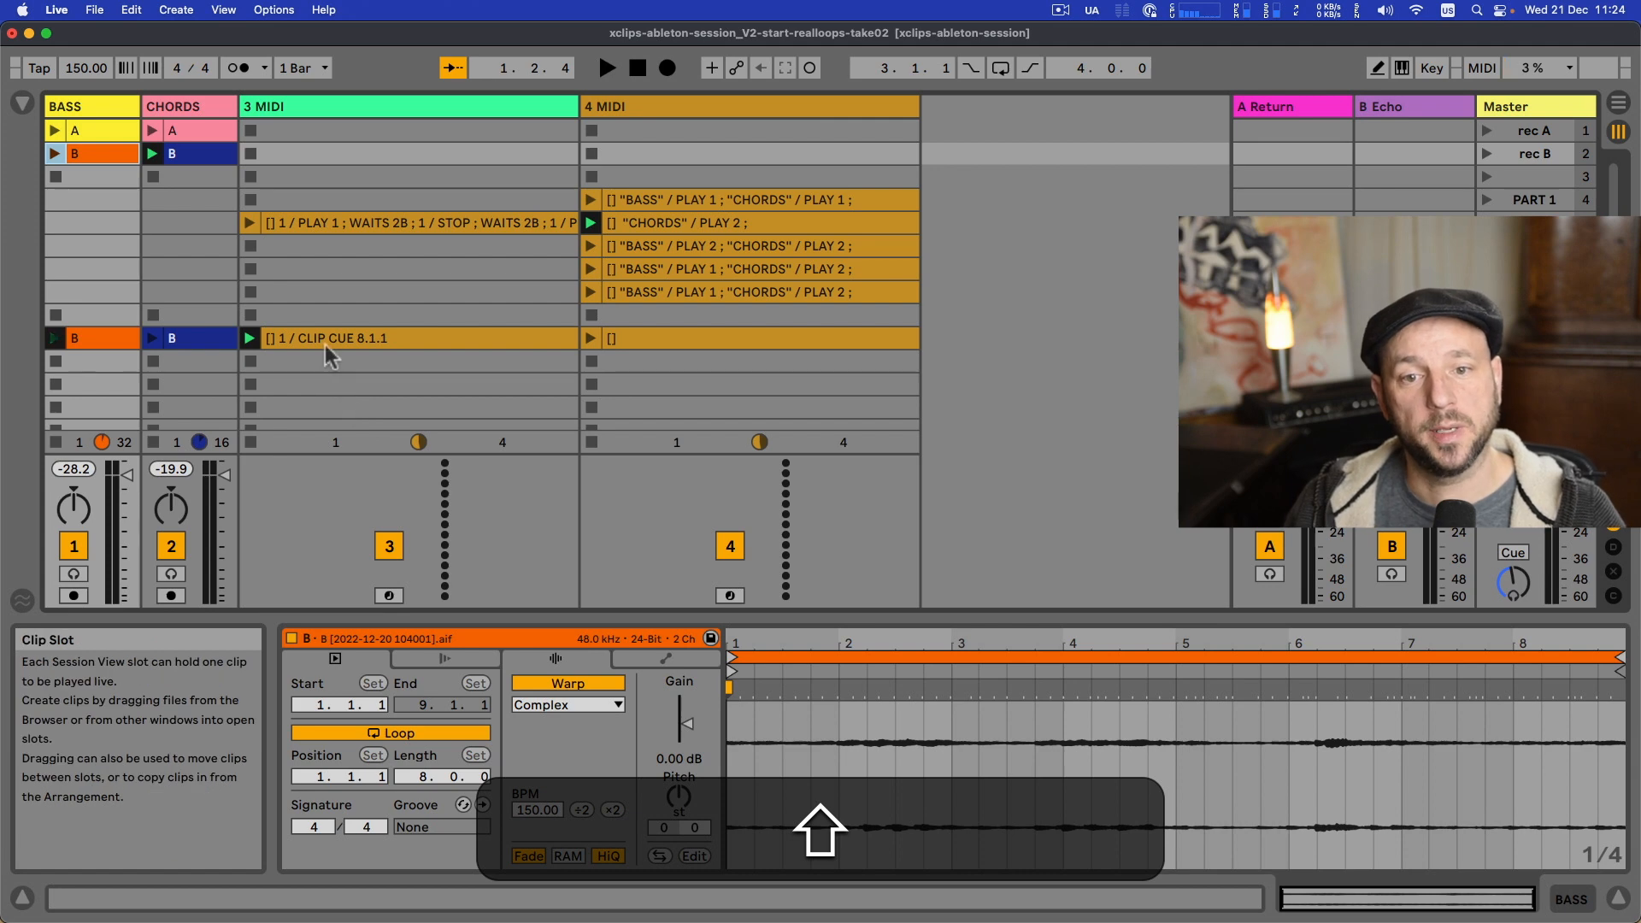
pyautogui.press('super+shift+Tab')
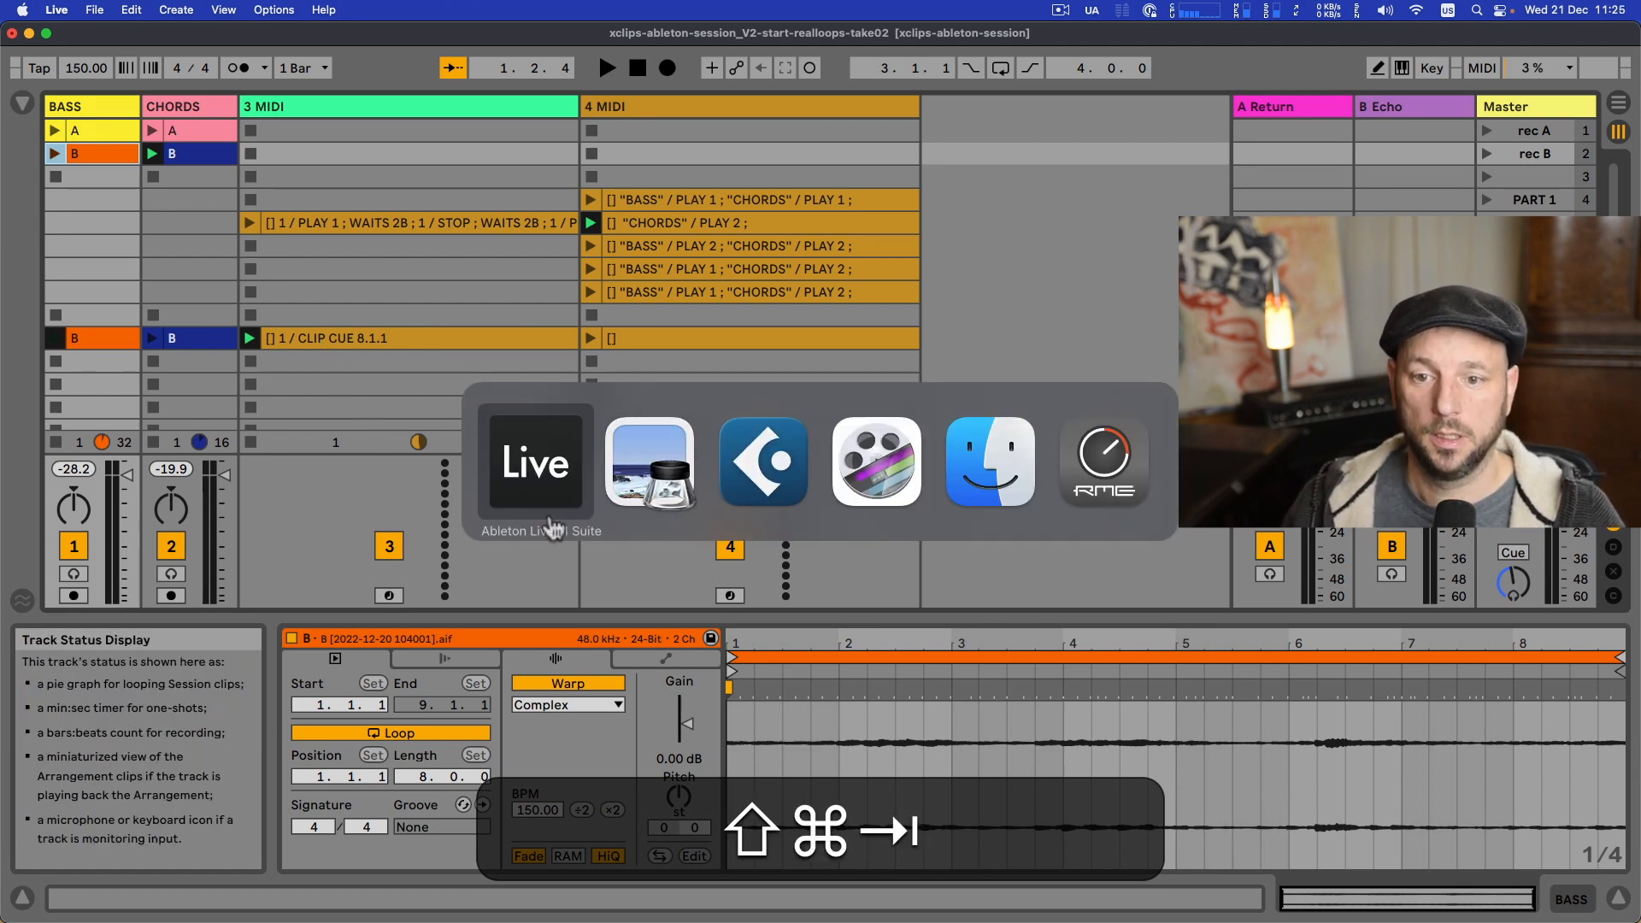
pyautogui.hotkey('shift', 'pagedown')
pyautogui.hotkey('shift', 'pagedown')
pyautogui.hotkey('shift', 'pagedown')
pyautogui.hotkey('shift', 'pagedown')
pyautogui.hotkey('shift', 'pagedown')
pyautogui.hotkey('shift', 'pagedown')
pyautogui.hotkey('shift', 'pagedown')
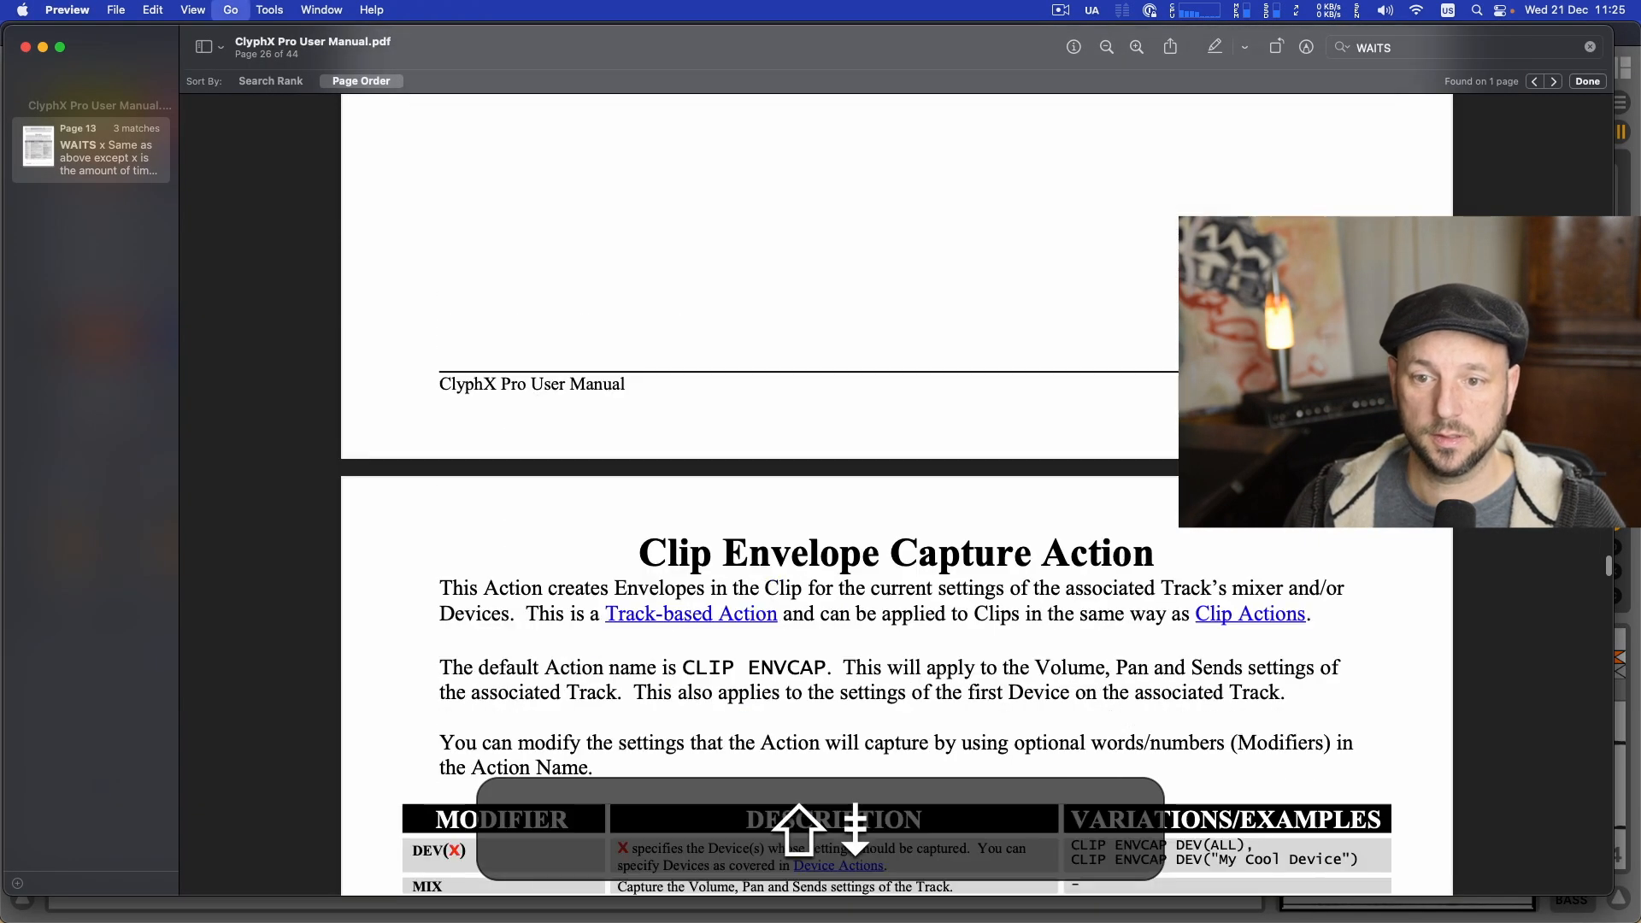
pyautogui.hotkey('shift', 'pagedown')
pyautogui.hotkey('shift', 'pagedown')
pyautogui.hotkey('shift', 'pagedown')
pyautogui.hotkey('shift', 'pagedown')
pyautogui.hotkey('shift', 'pagedown')
pyautogui.hotkey('shift', 'pagedown')
pyautogui.hotkey('shift', 'pagedown')
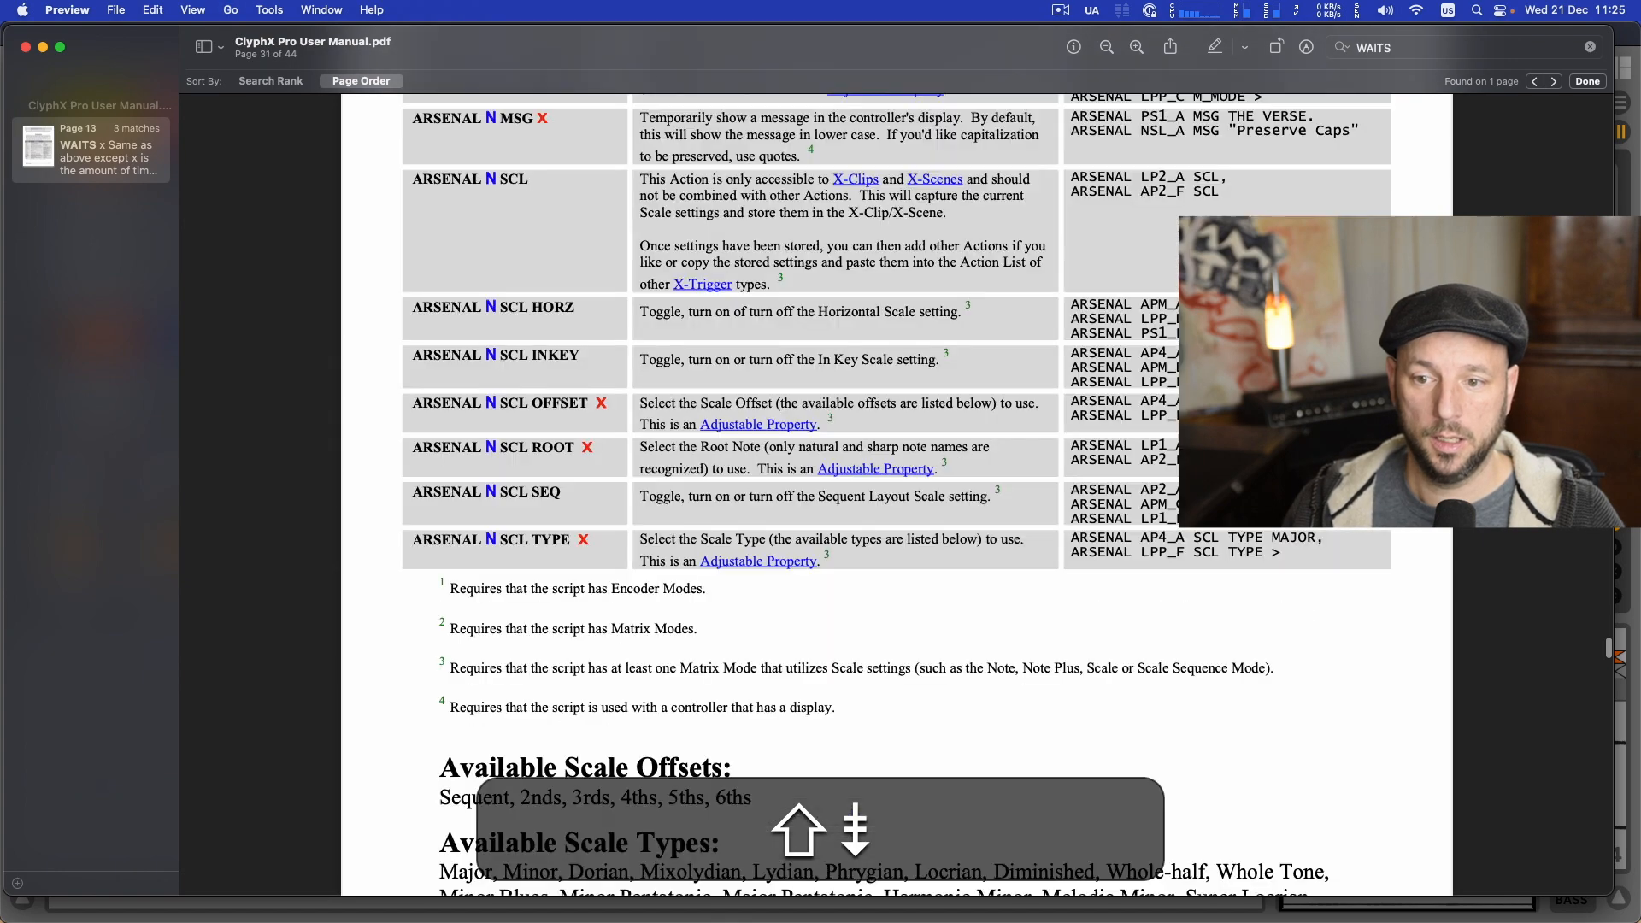
pyautogui.hotkey('shift', 'pagedown')
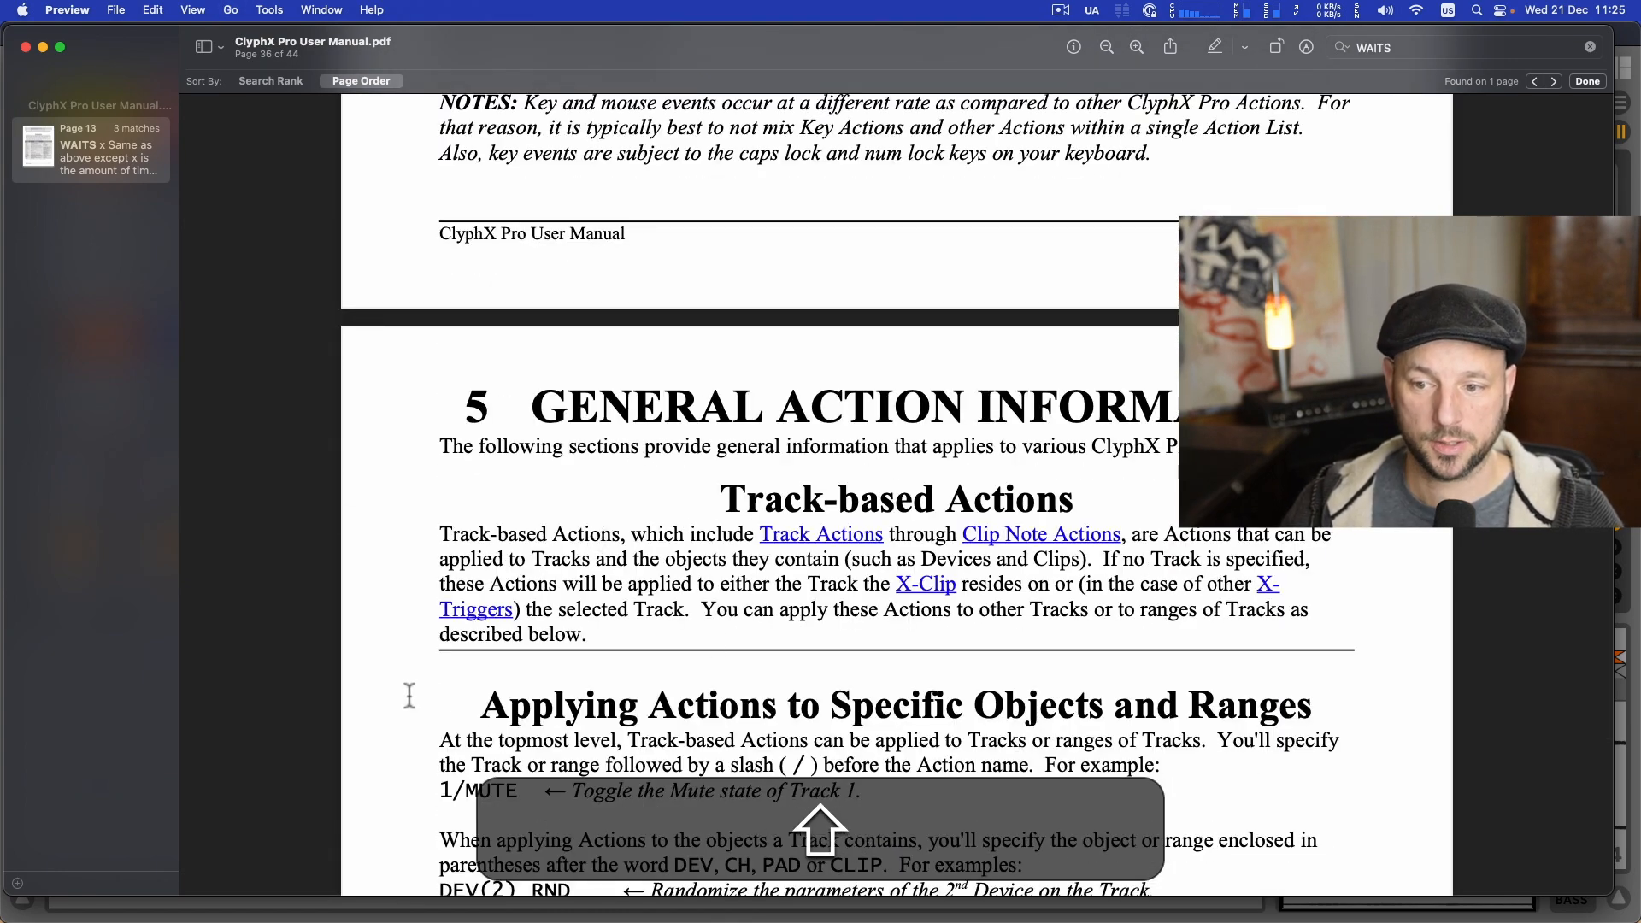
pyautogui.scroll(-18, 410, 696)
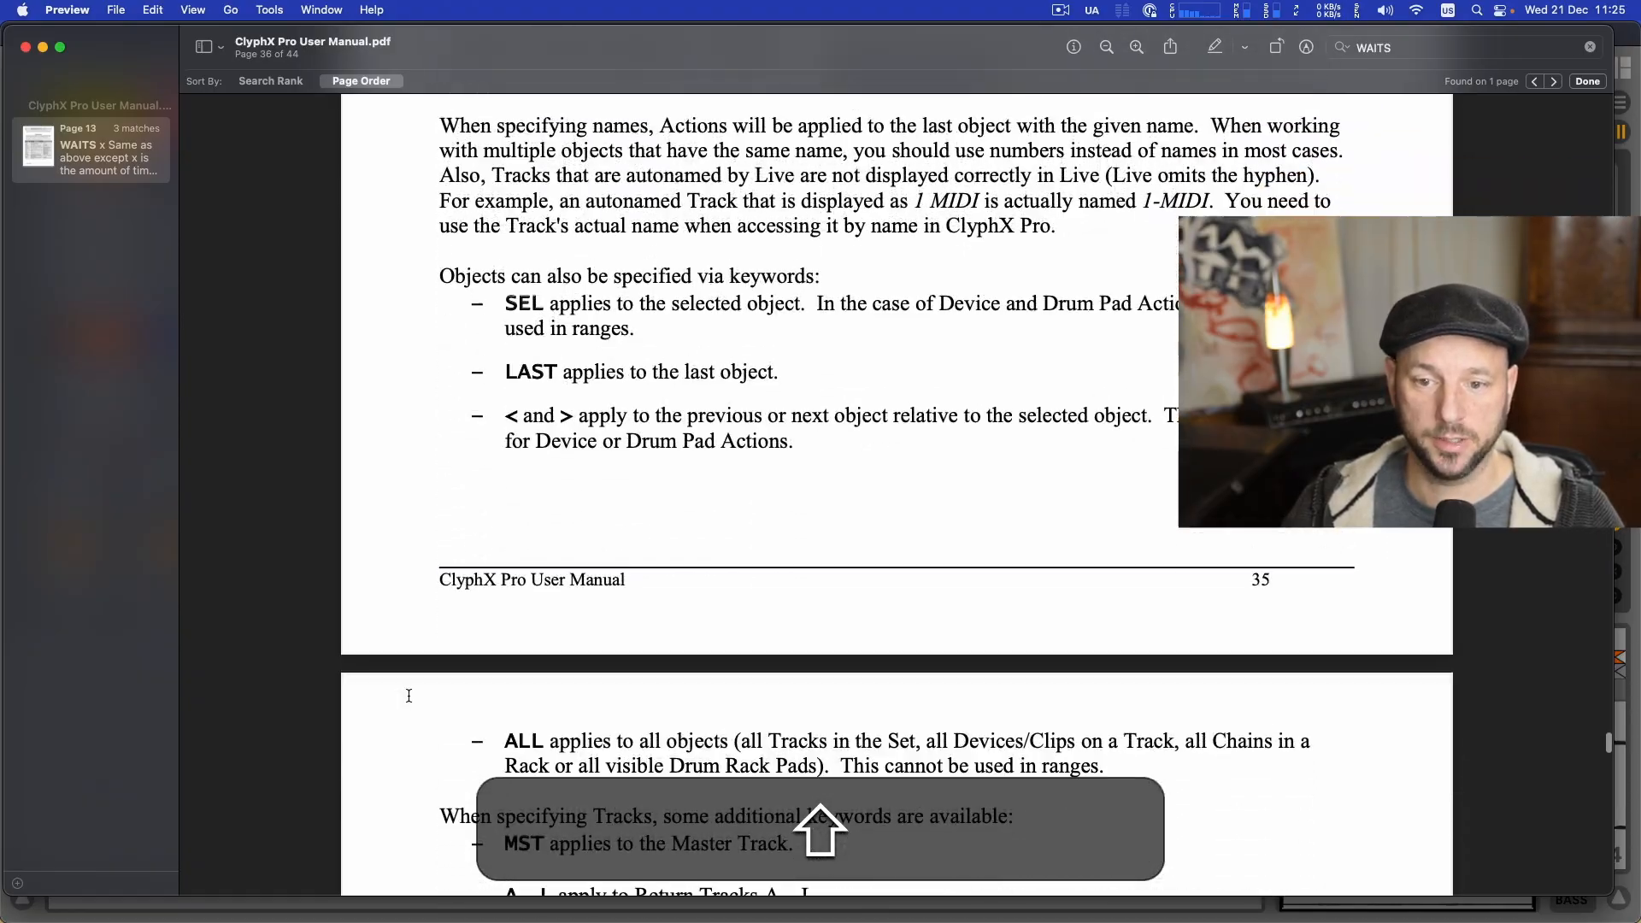
pyautogui.scroll(10, 409, 696)
pyautogui.scroll(6, 410, 697)
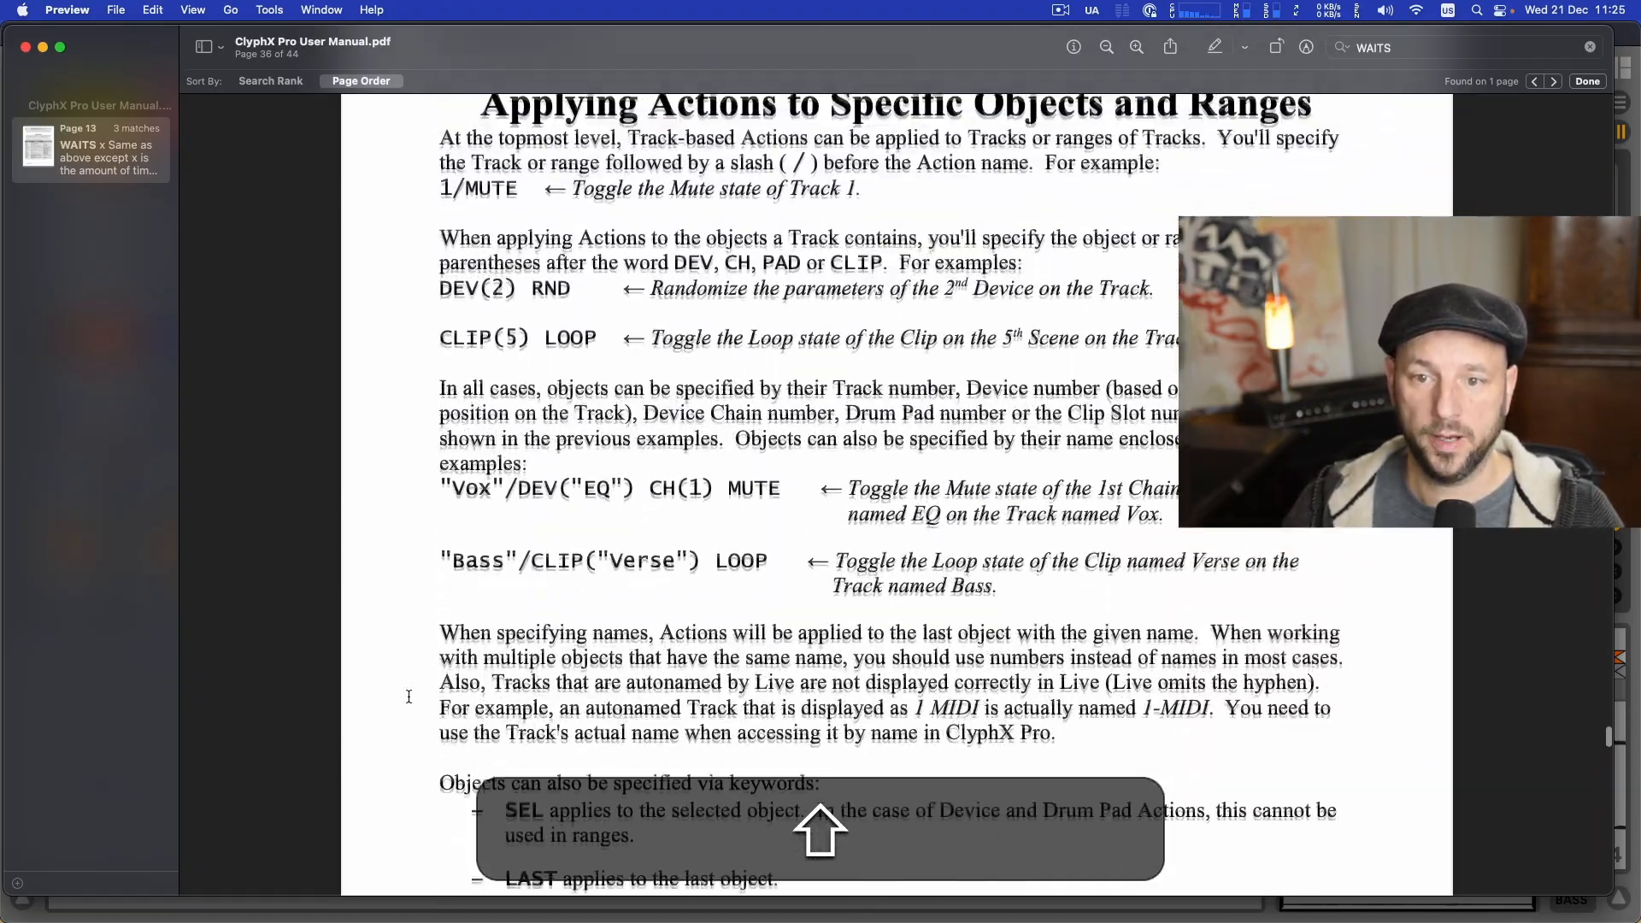
pyautogui.moveTo(438, 429); pyautogui.dragTo(530, 432)
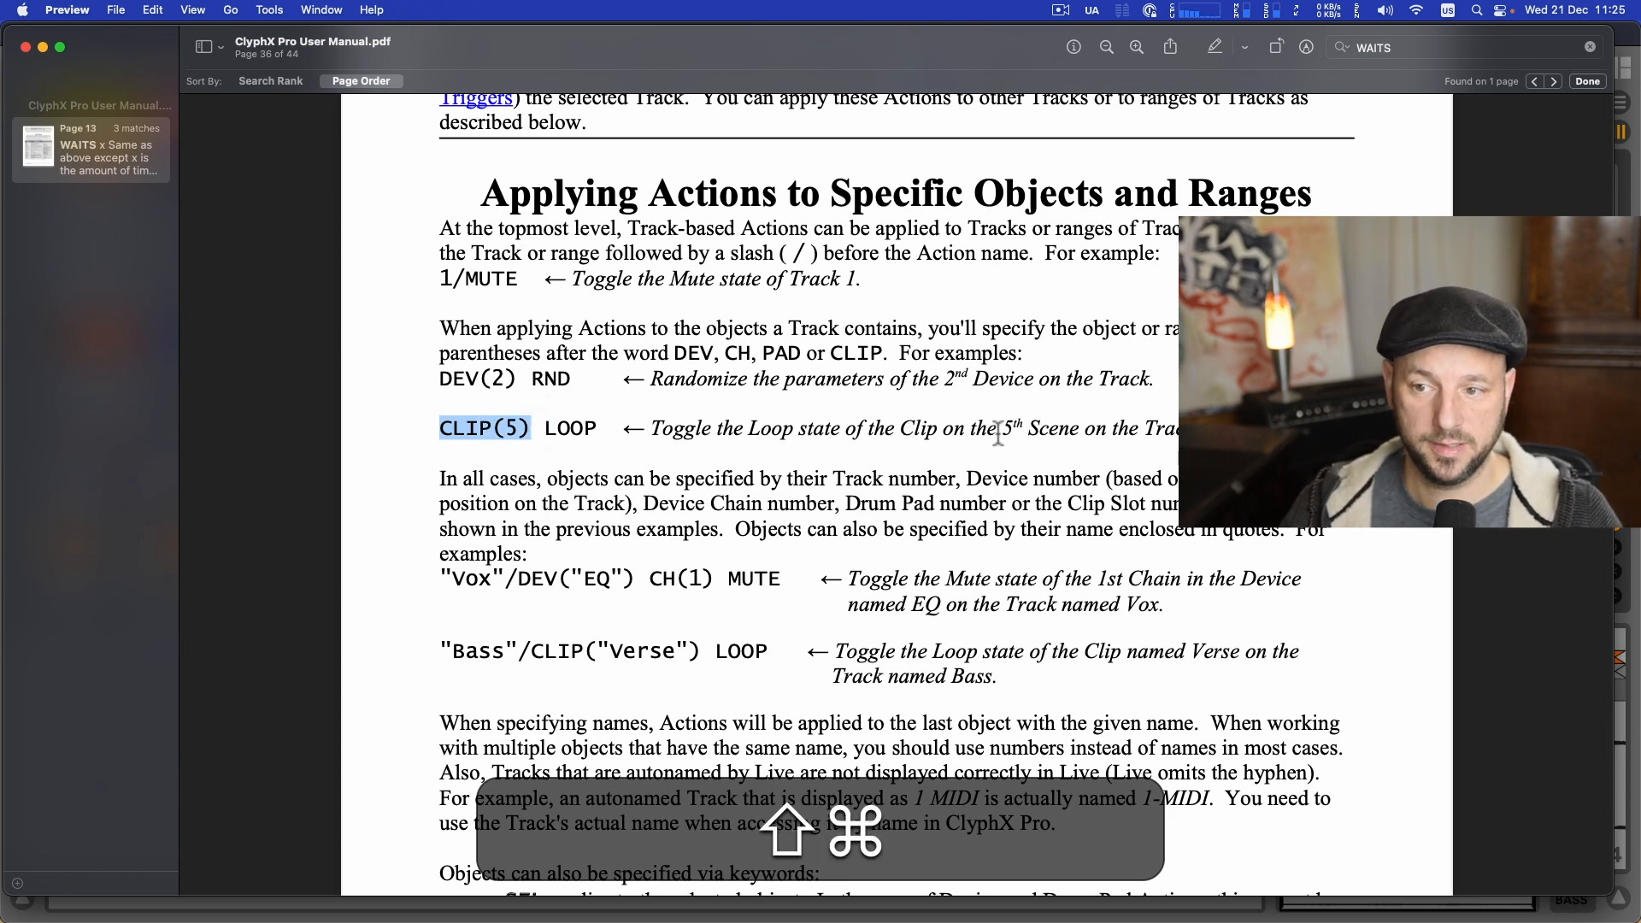
# - Return to Live and target the second clip slot in the 3 MIDI X-Clip by renaming it "[] 1 / CLIP(2) CUE 8.1.1"
pyautogui.press('shift+super+Tab')
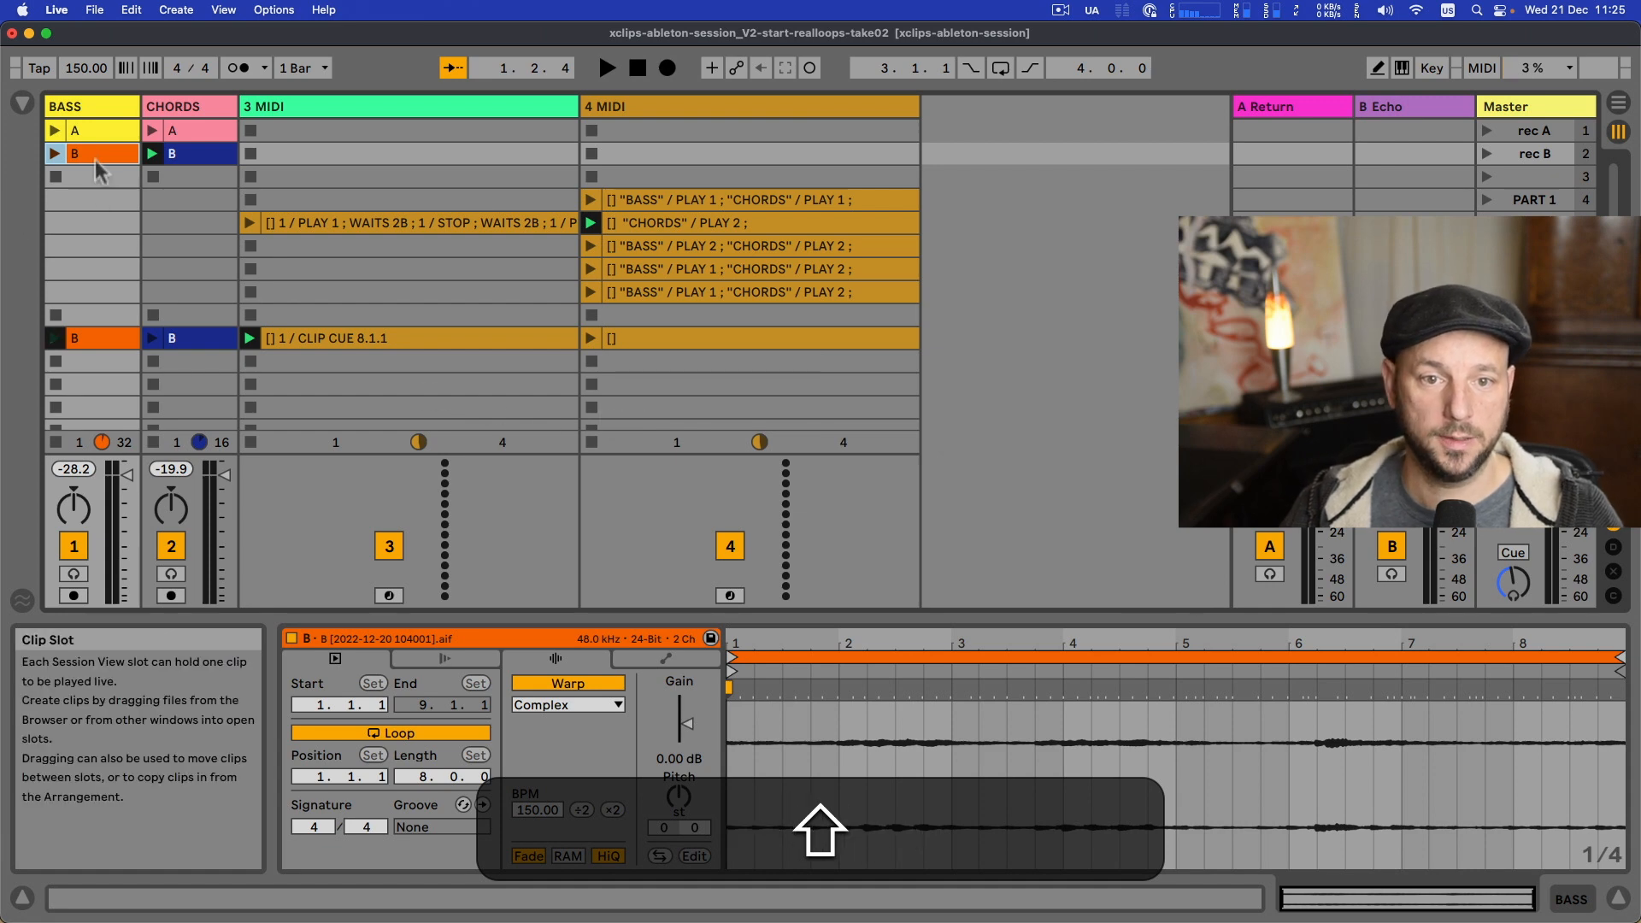
pyautogui.click(334, 338)
pyautogui.press('shift+super+r')
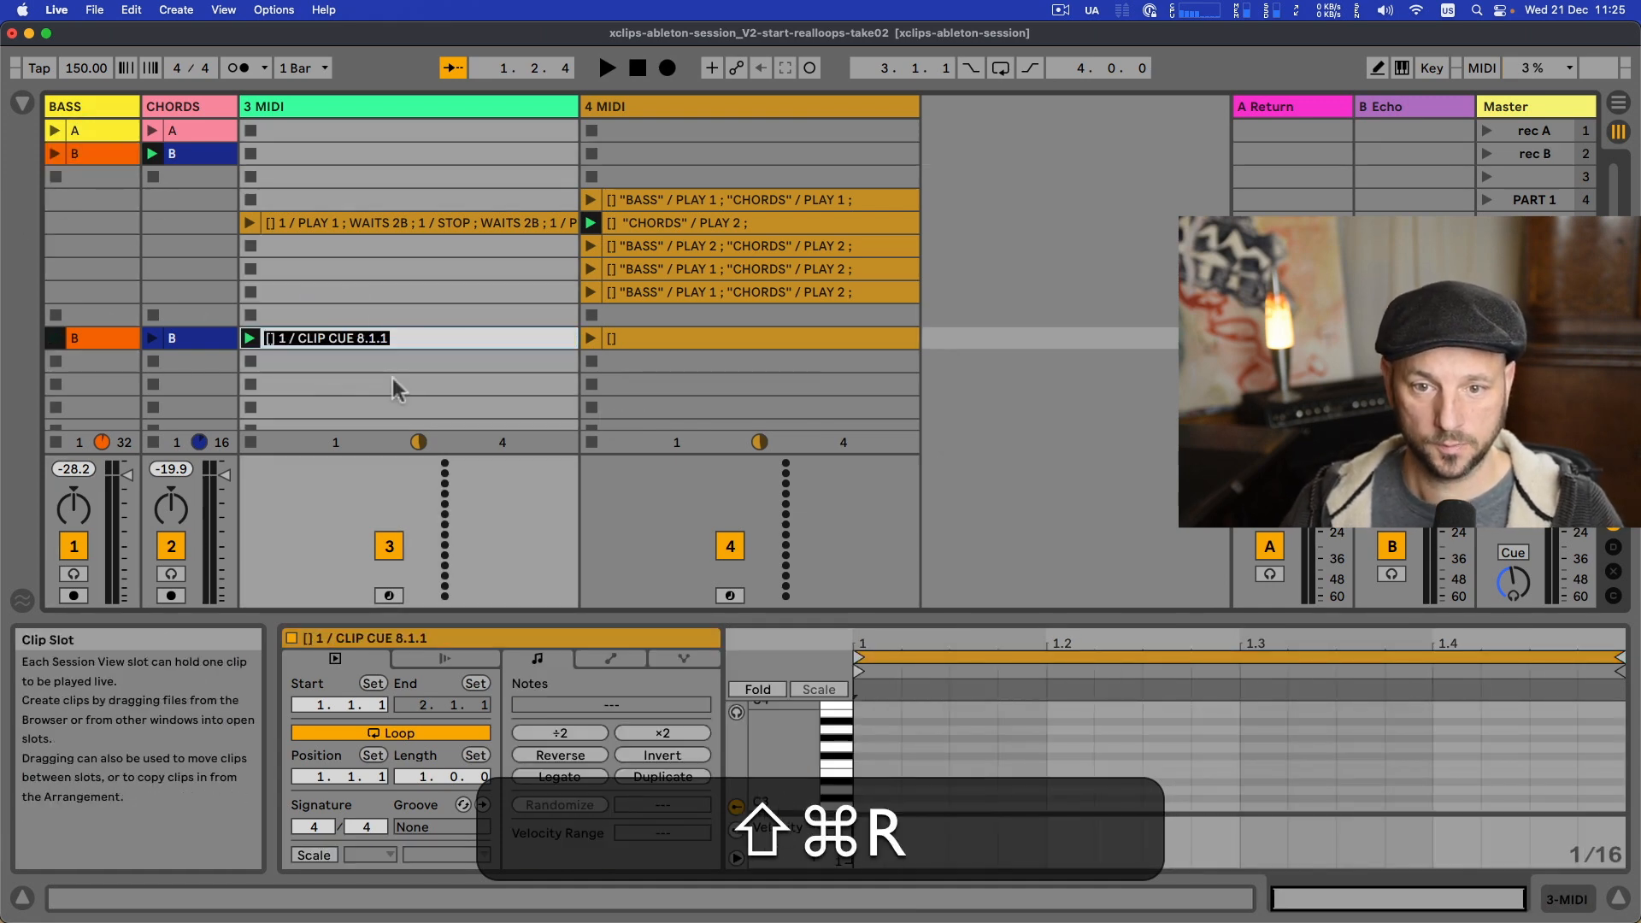
pyautogui.hotkey('alt', 'shift', 'Right')
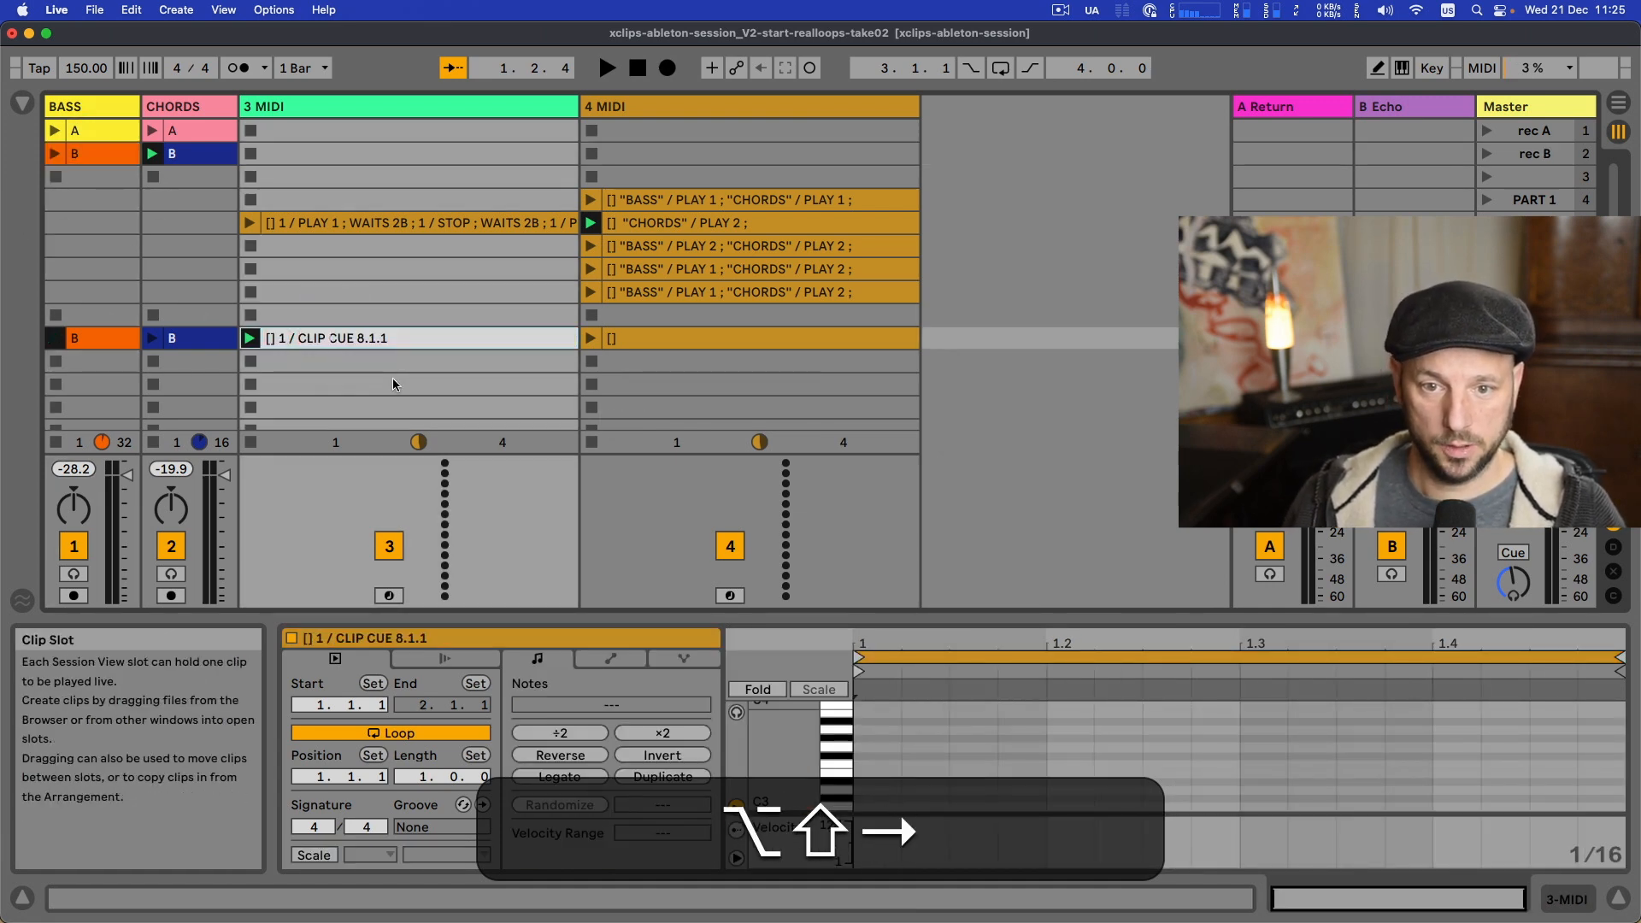
pyautogui.hotkey('alt', 'shift', 'Left')
pyautogui.write('(2)')
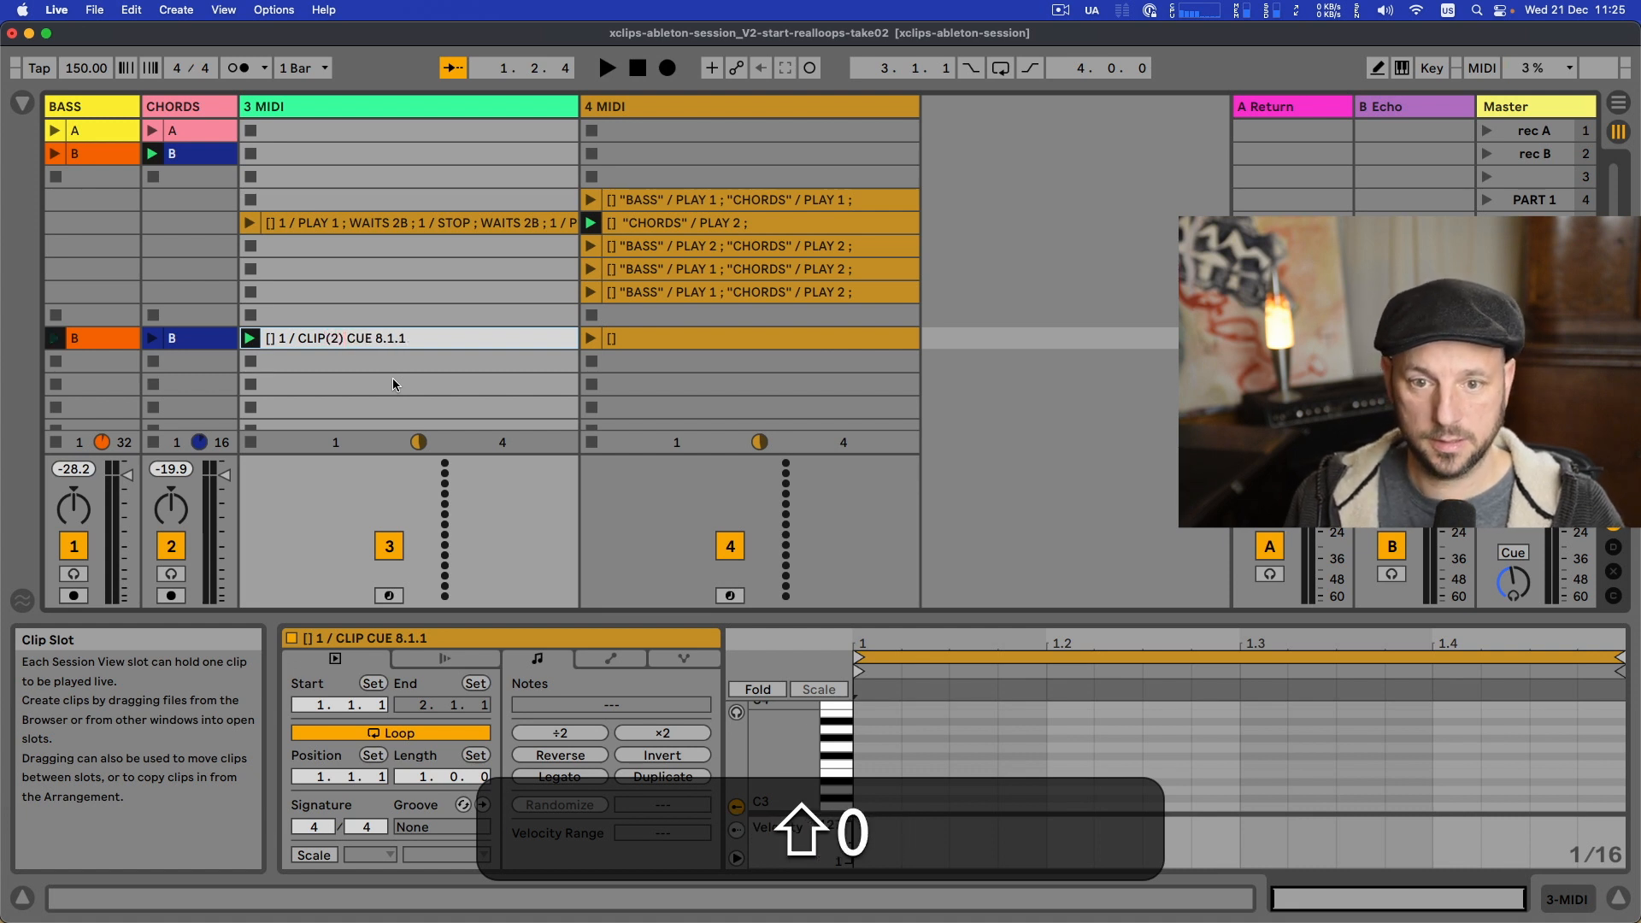
pyautogui.hotkey('shift', 'Return')
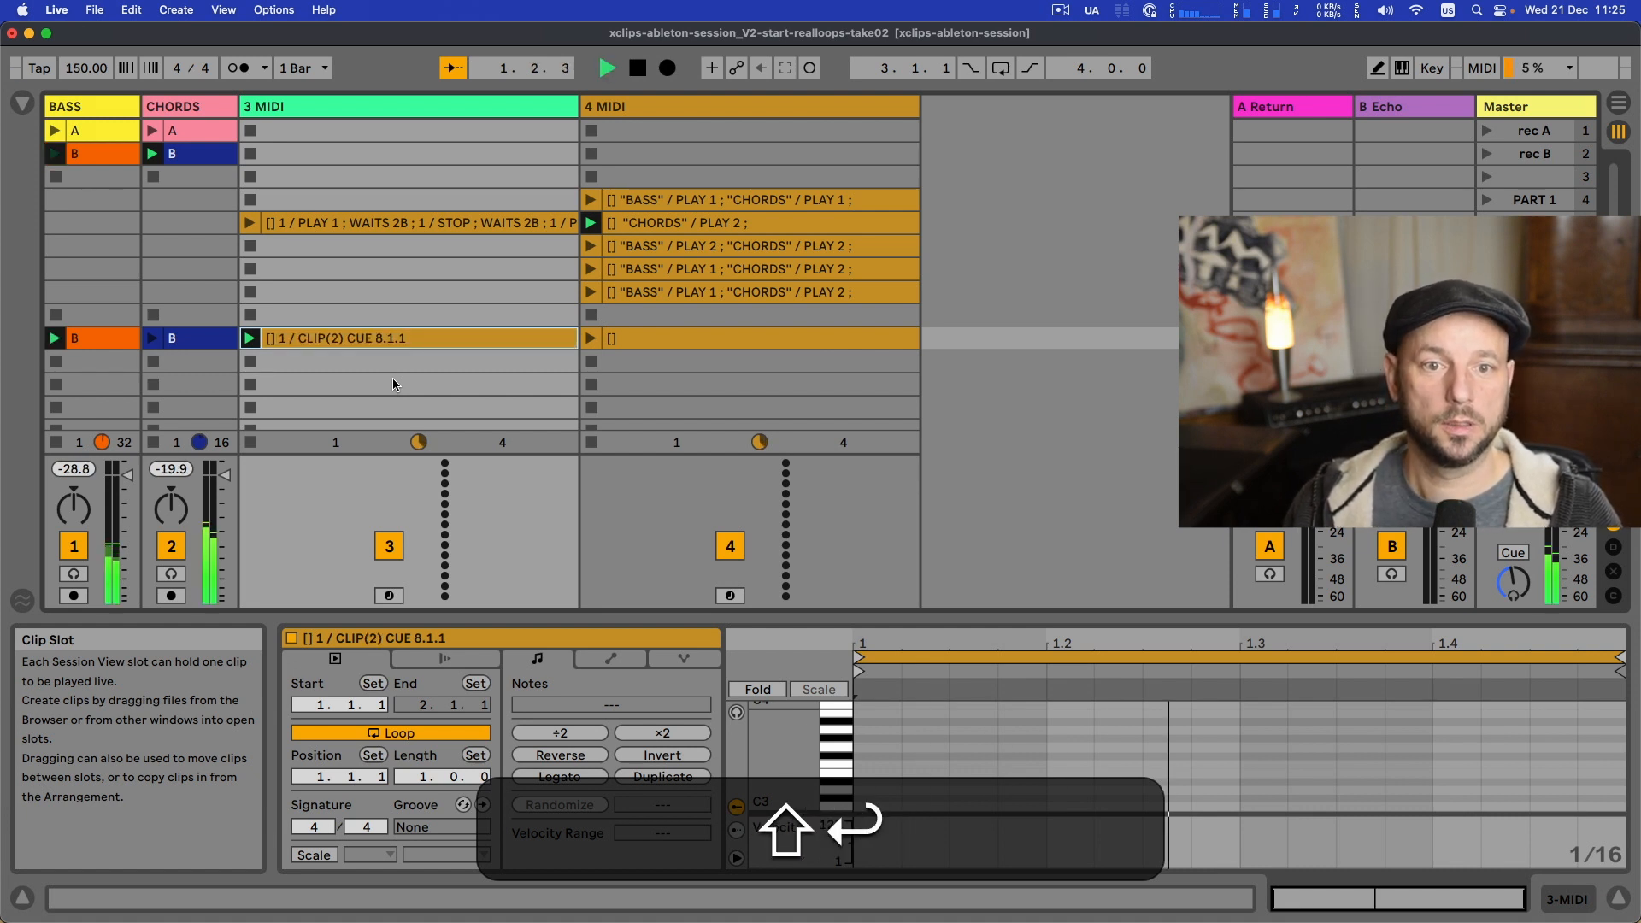
# - Delete the copied BASS and CHORDS B clips from scene 10
pyautogui.click(74, 154)
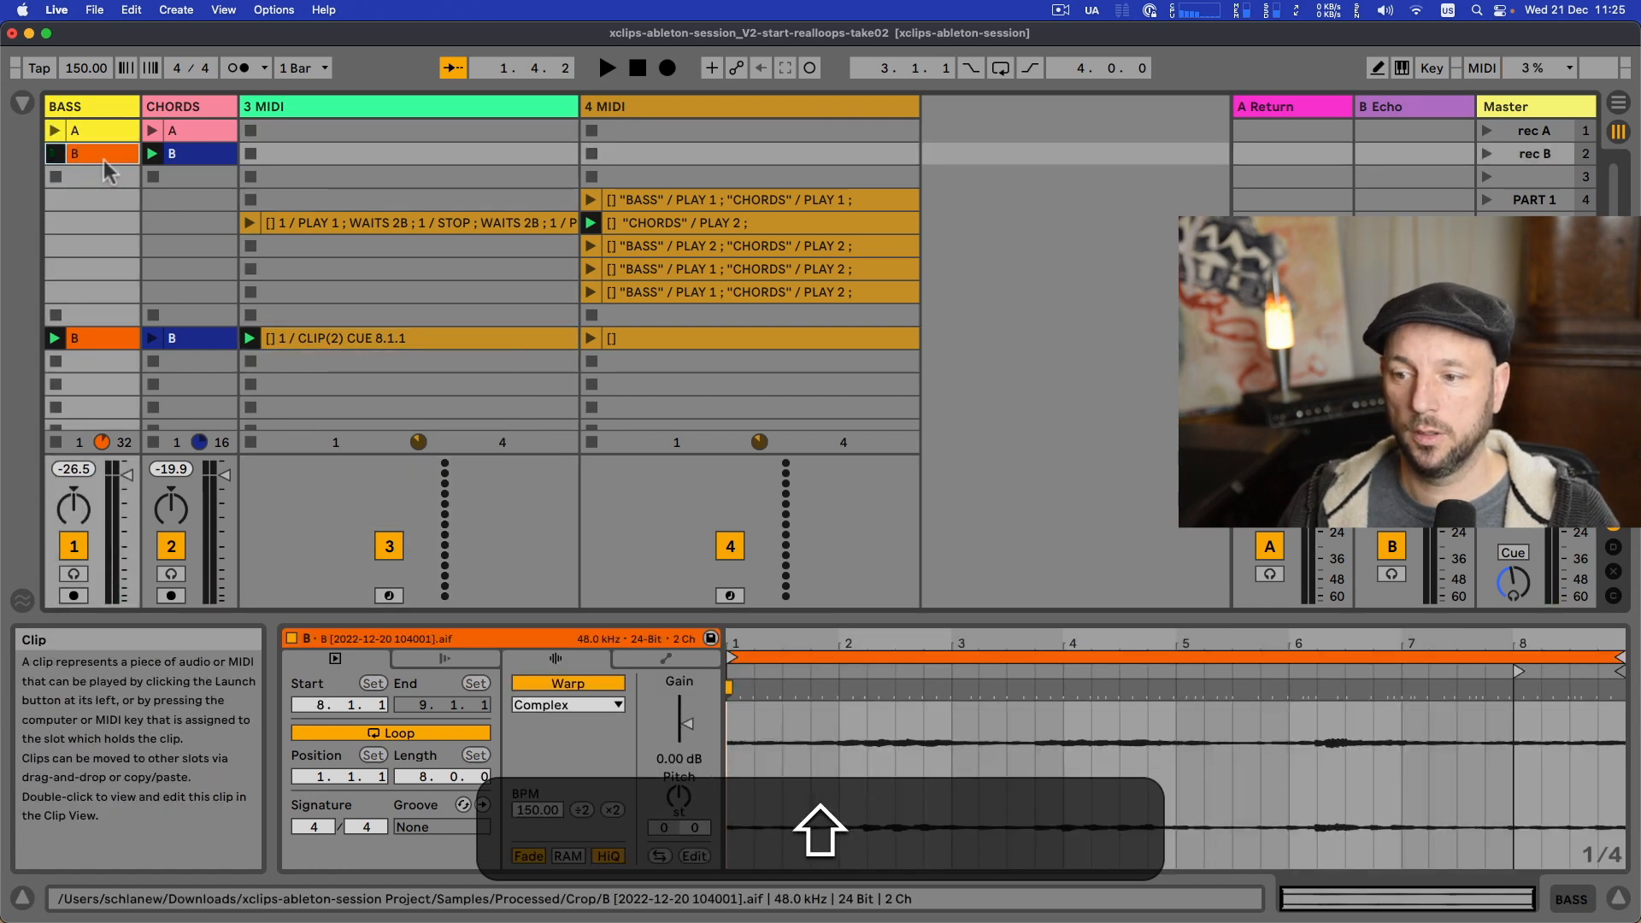
pyautogui.moveTo(97, 316); pyautogui.dragTo(208, 351)
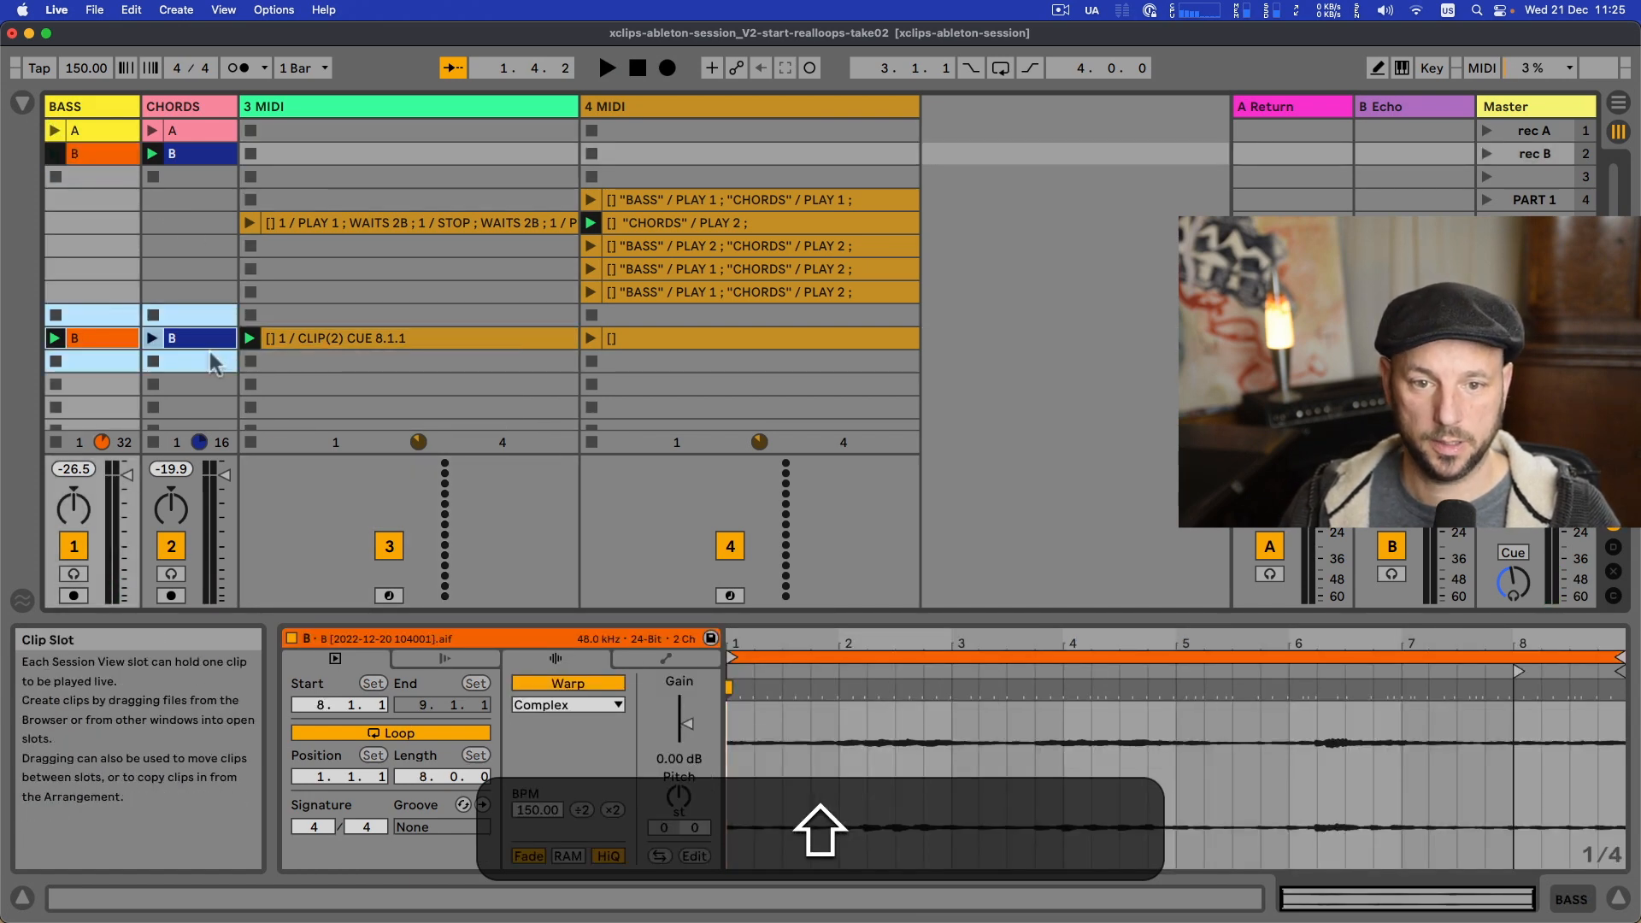
pyautogui.press('BackSpace')
# - Rename the scene 10 X-Clip on 4 MIDI "[] WAITS 1B ; 2 / PLAY 2" and launch the scene to test it
pyautogui.click(673, 342)
pyautogui.press('super+r')
pyautogui.press('Right')
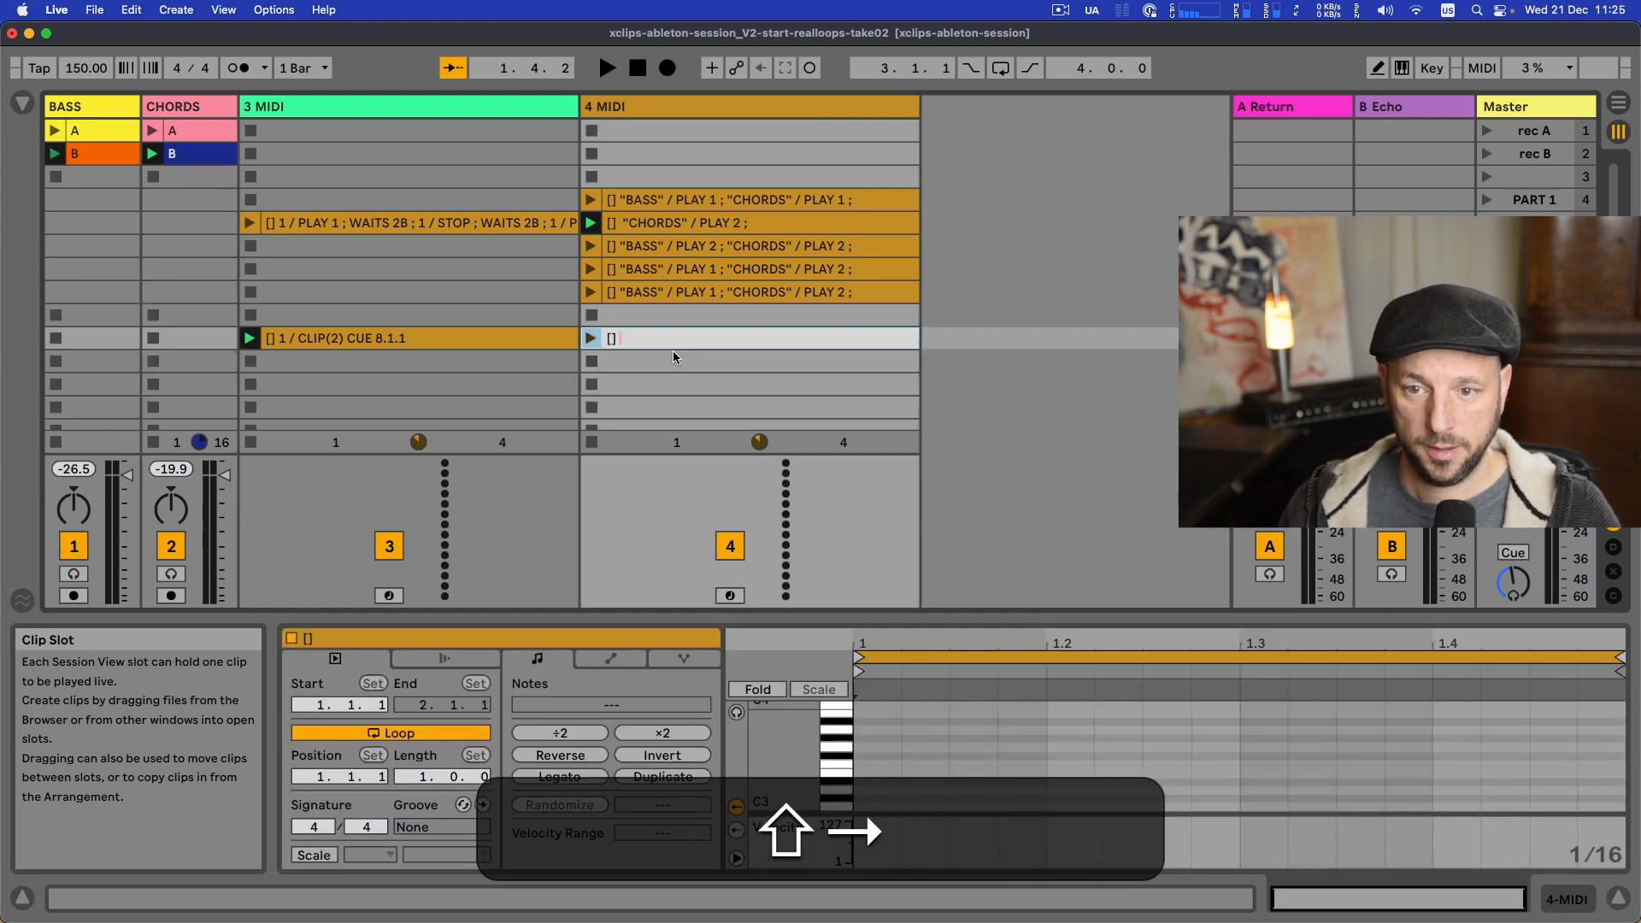
pyautogui.write('2')
pyautogui.write('/')
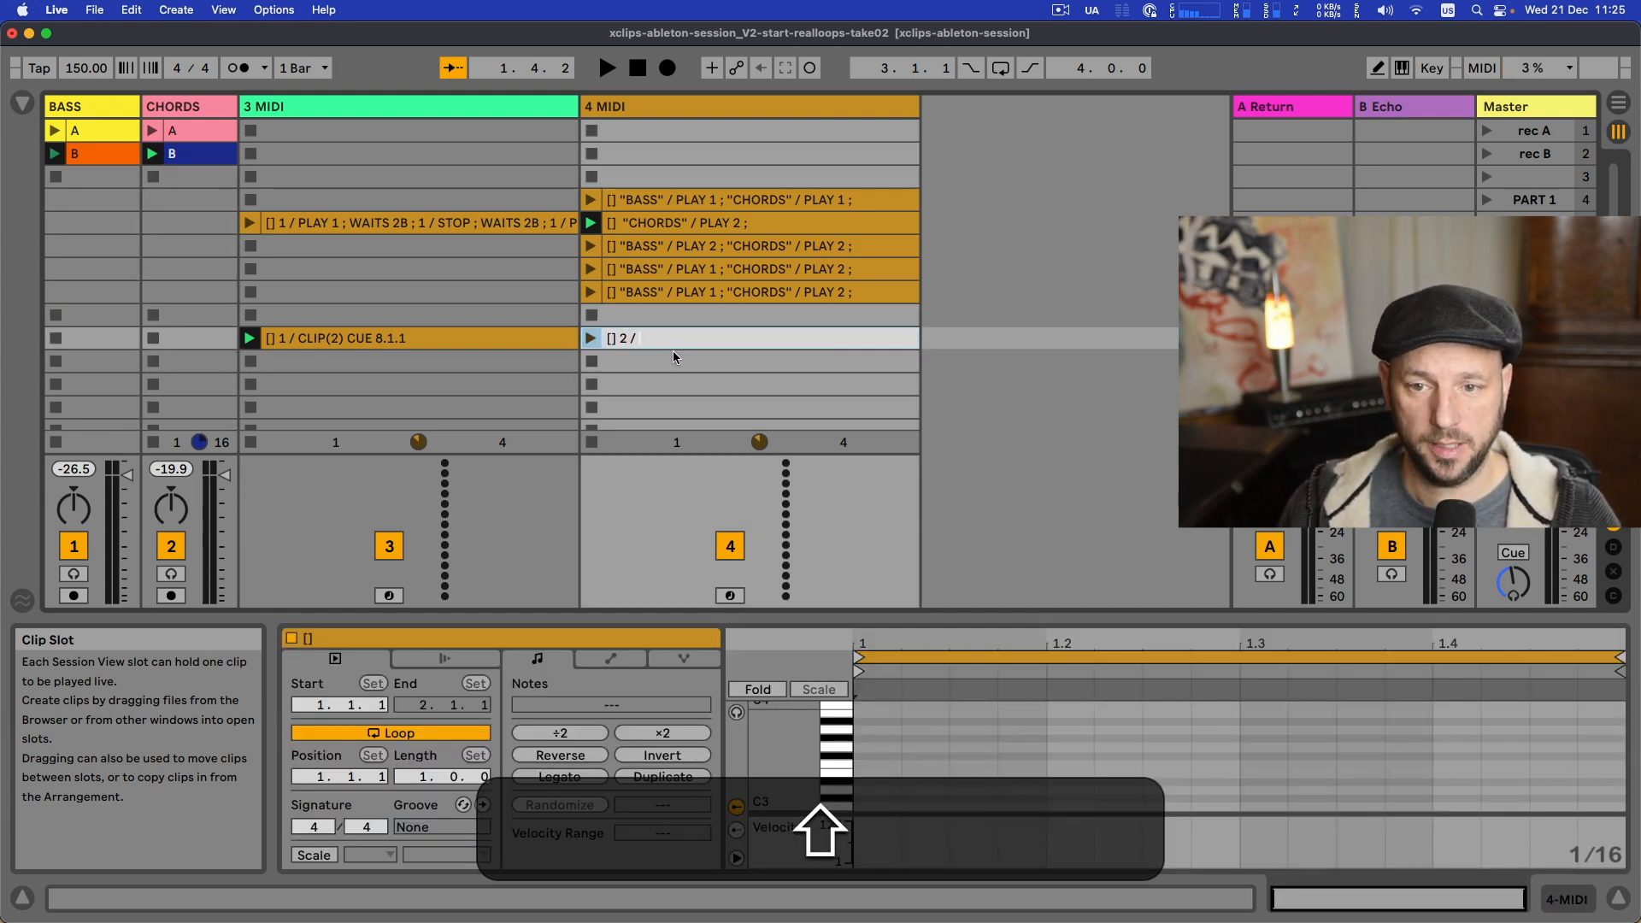
pyautogui.press('BackSpace')
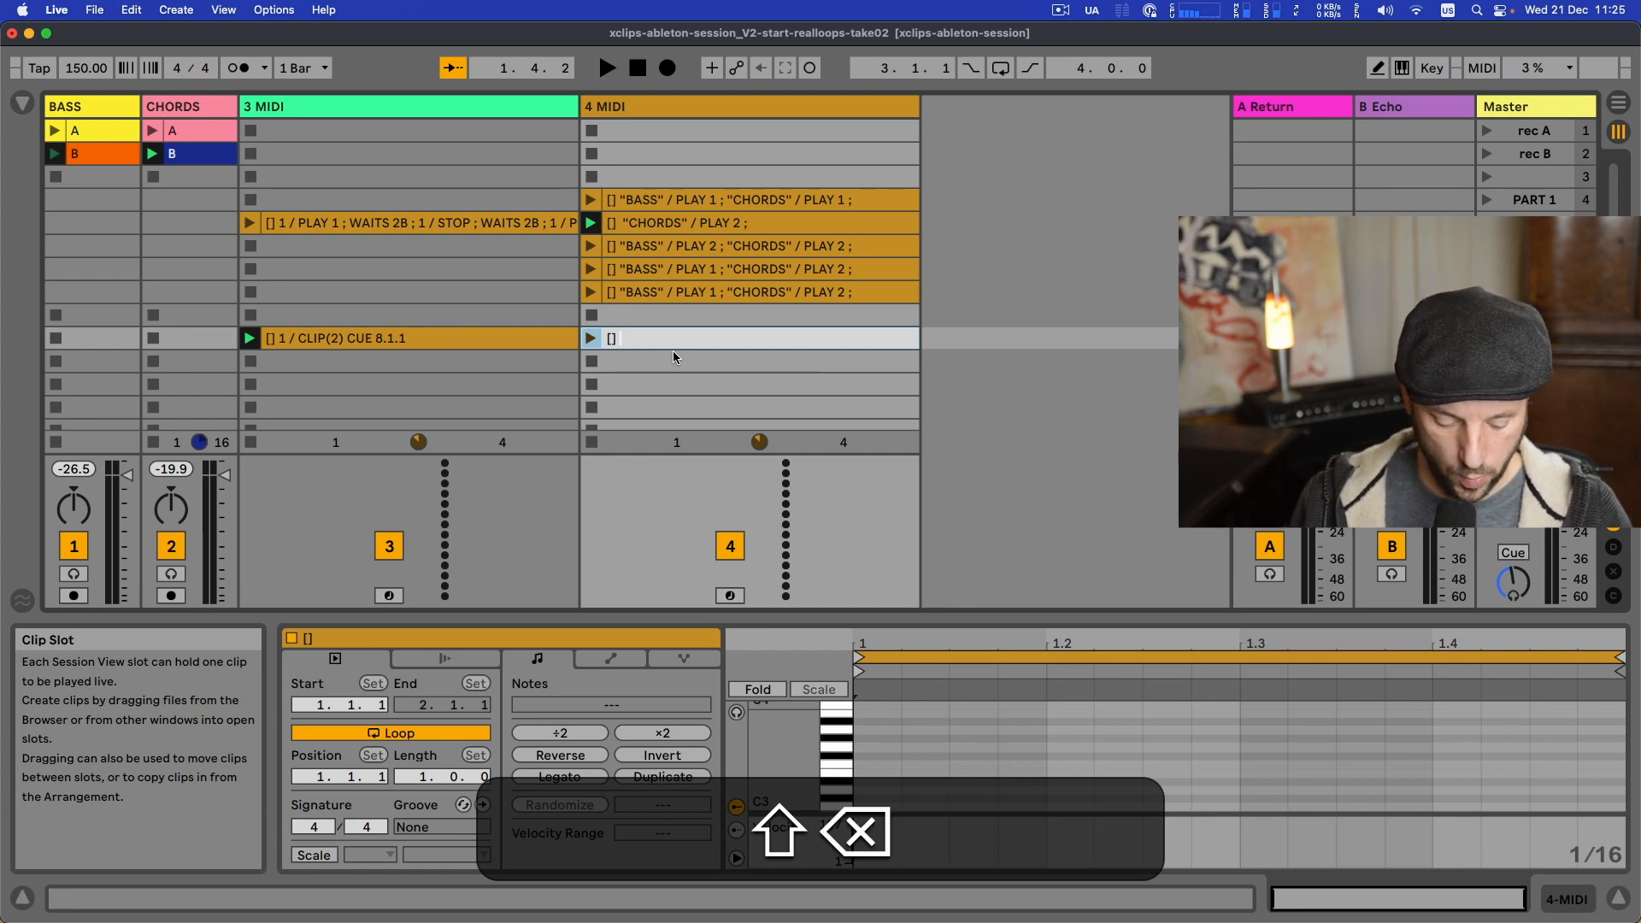
pyautogui.write('WAITS 1')
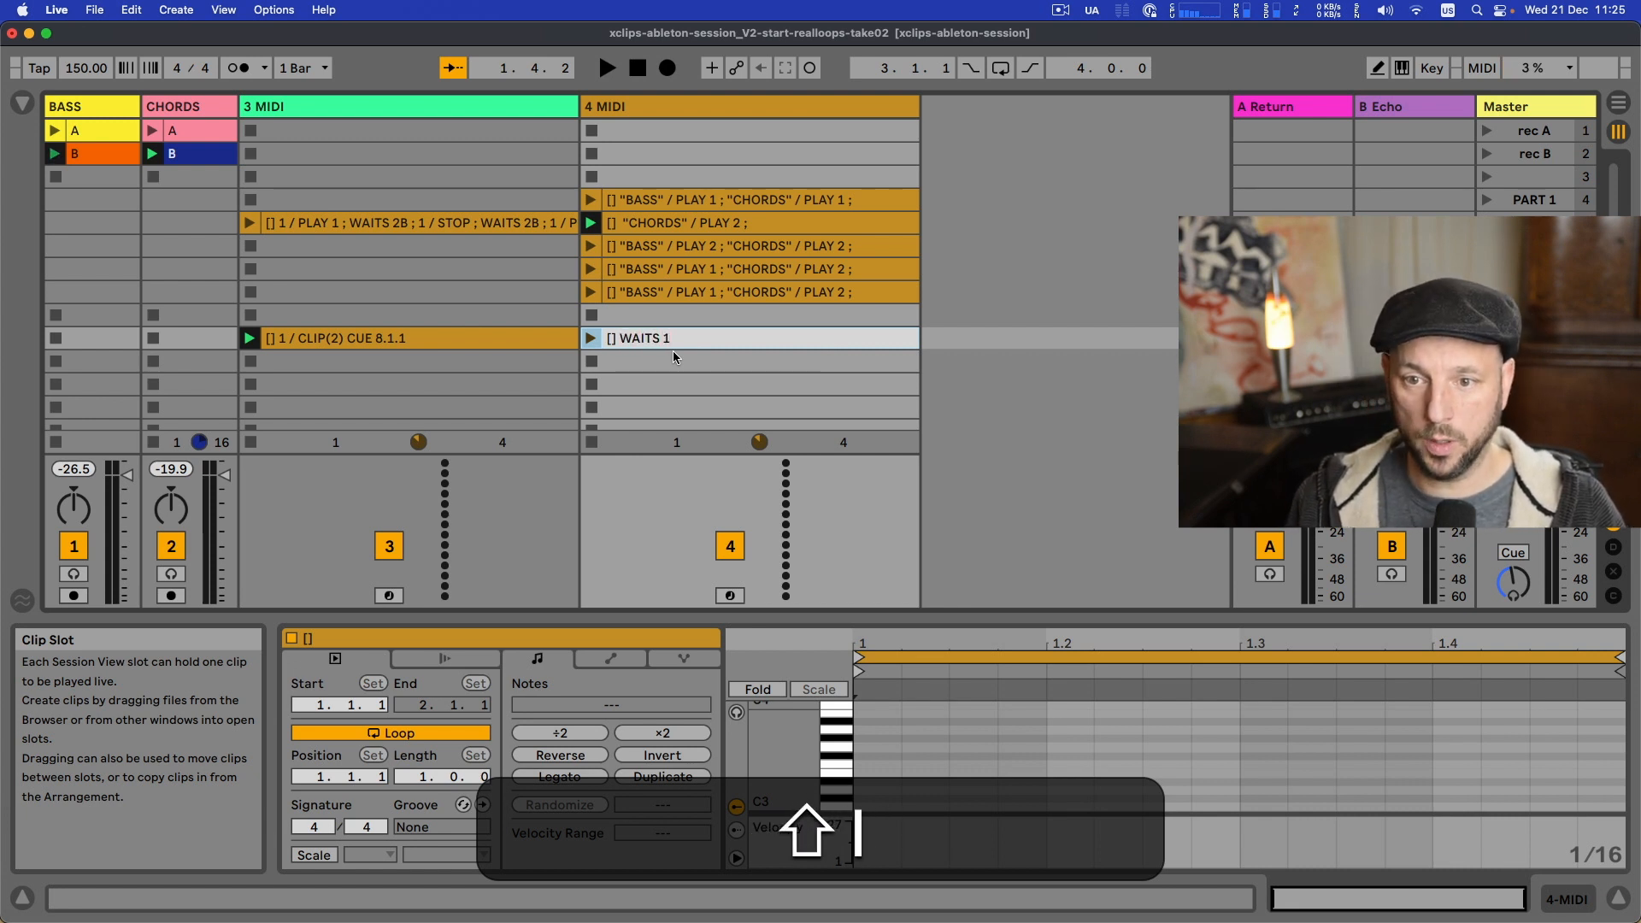
pyautogui.write('B ;')
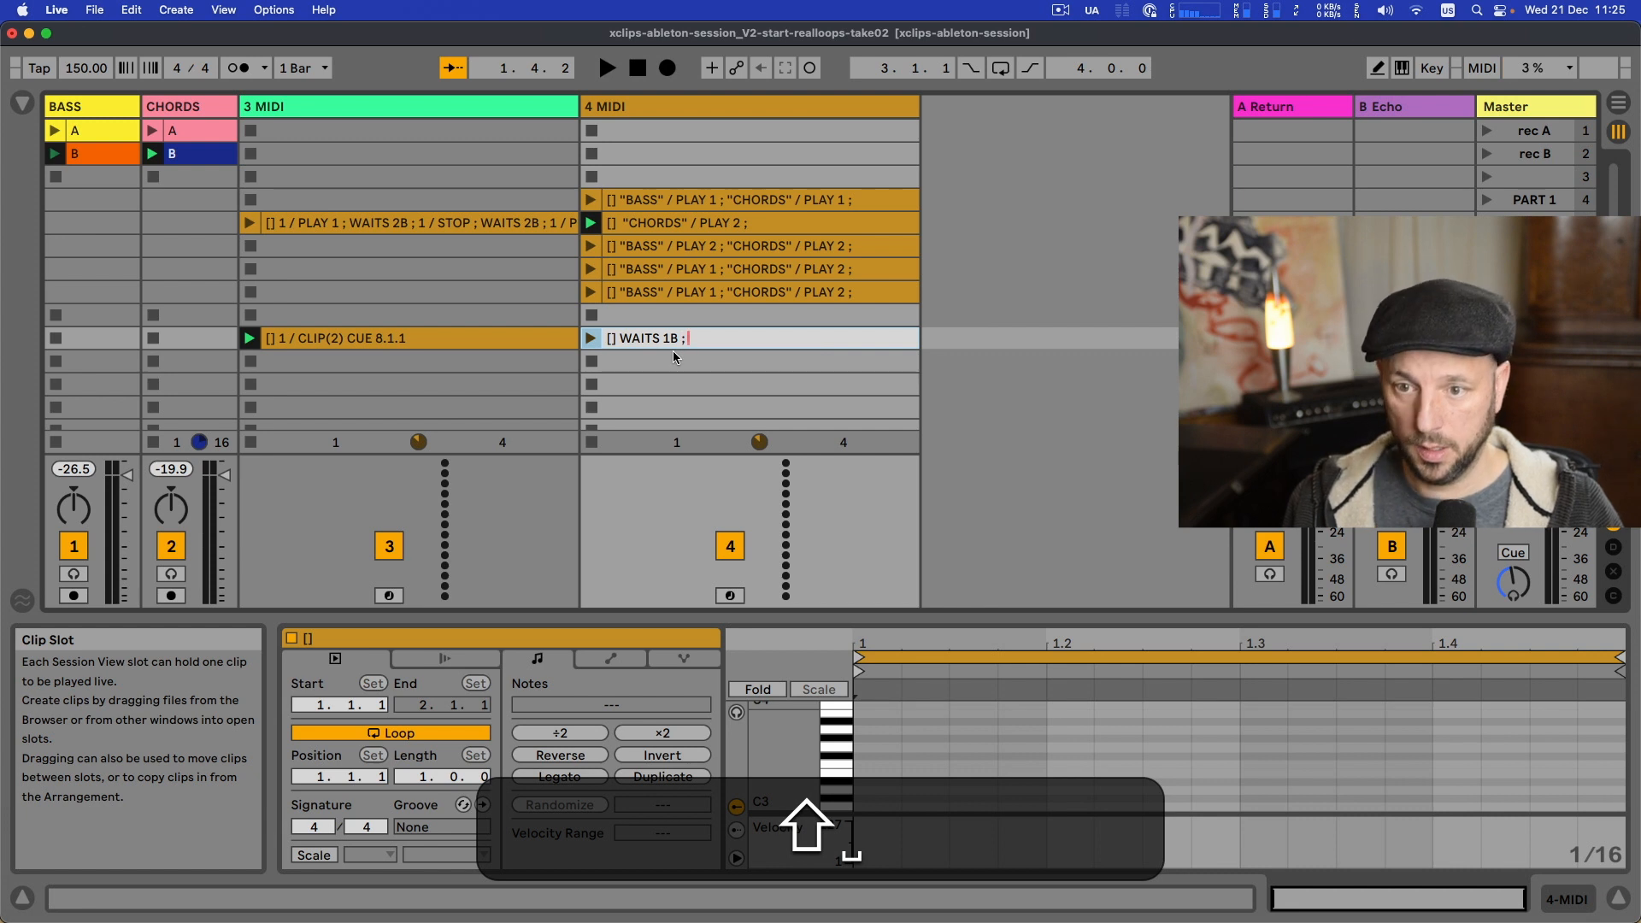
pyautogui.write('@')
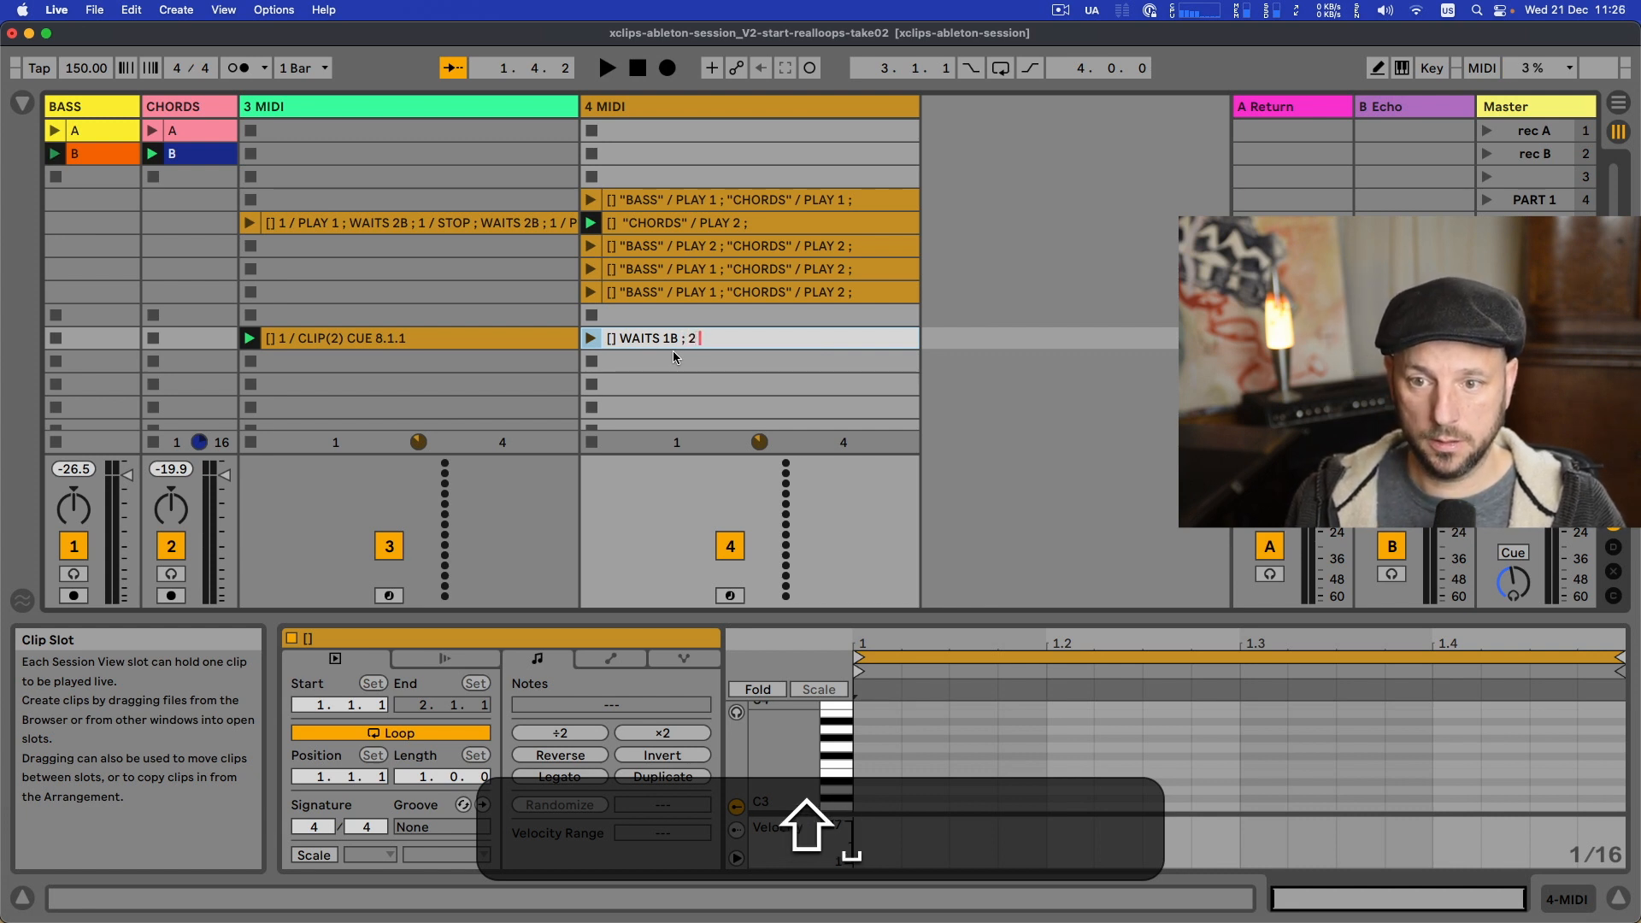
pyautogui.write(' / ')
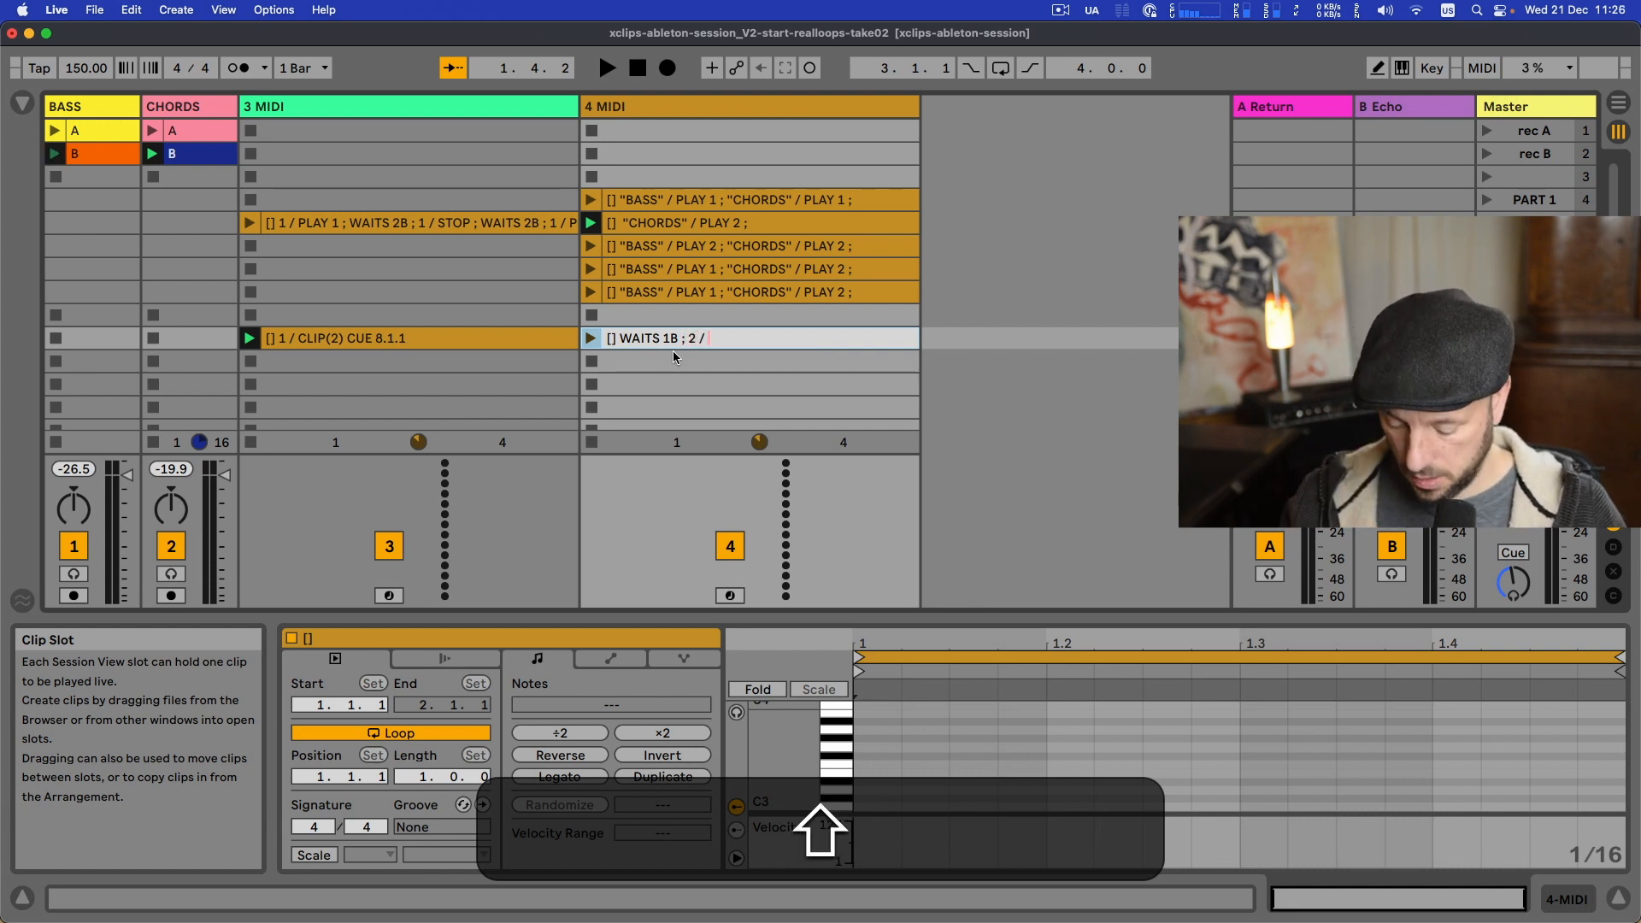
pyautogui.write('PLAY 2')
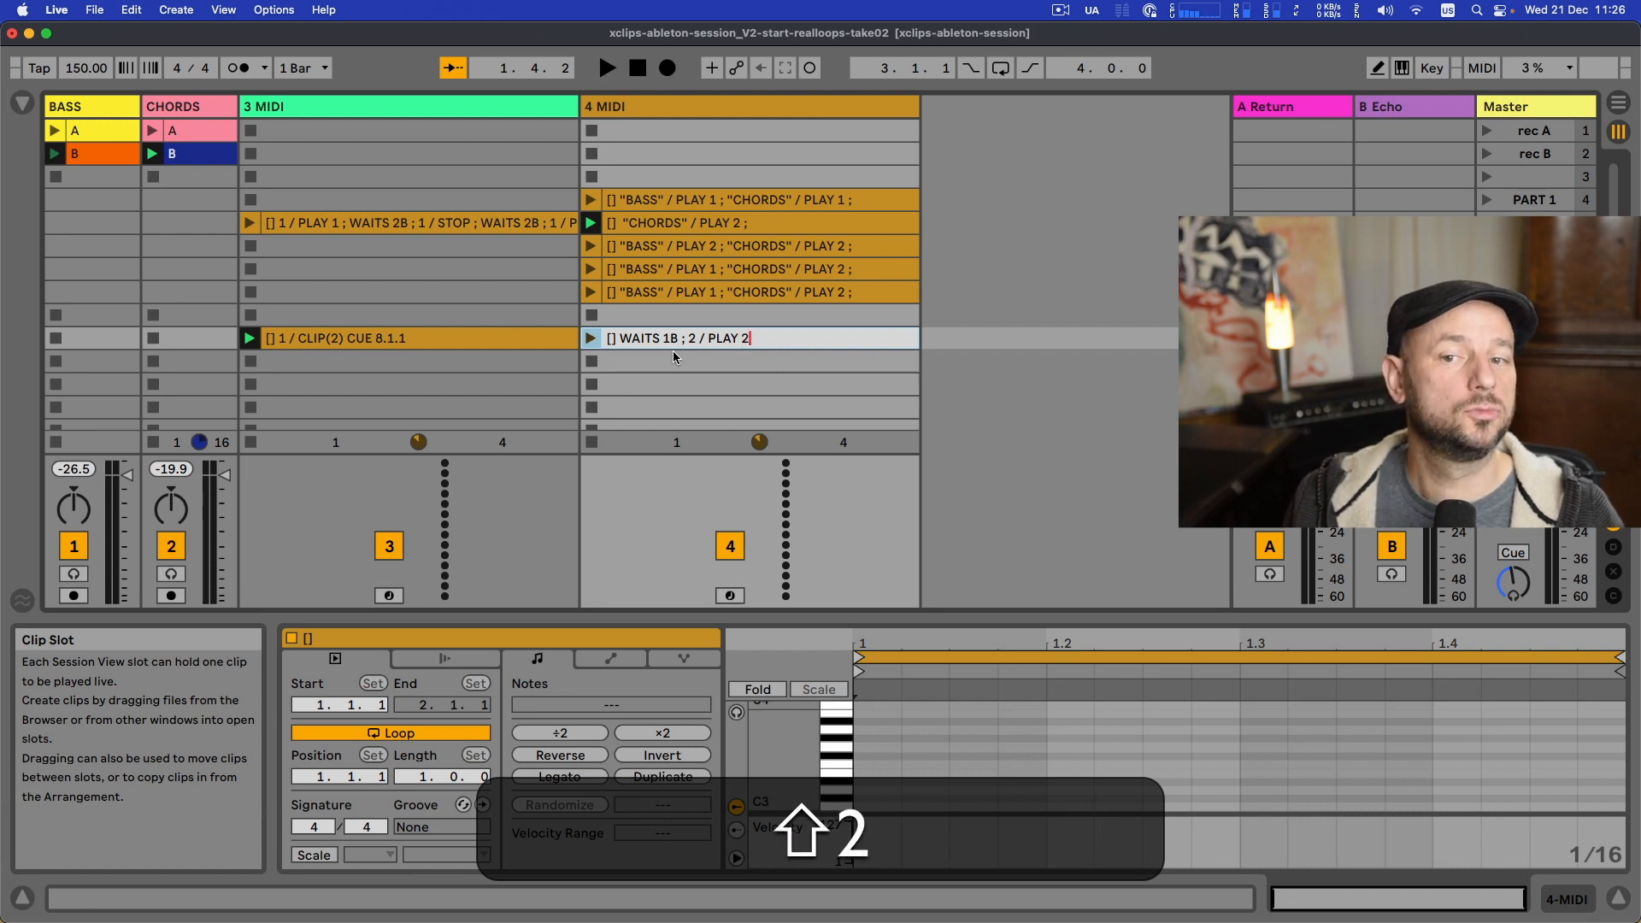
pyautogui.press('Return')
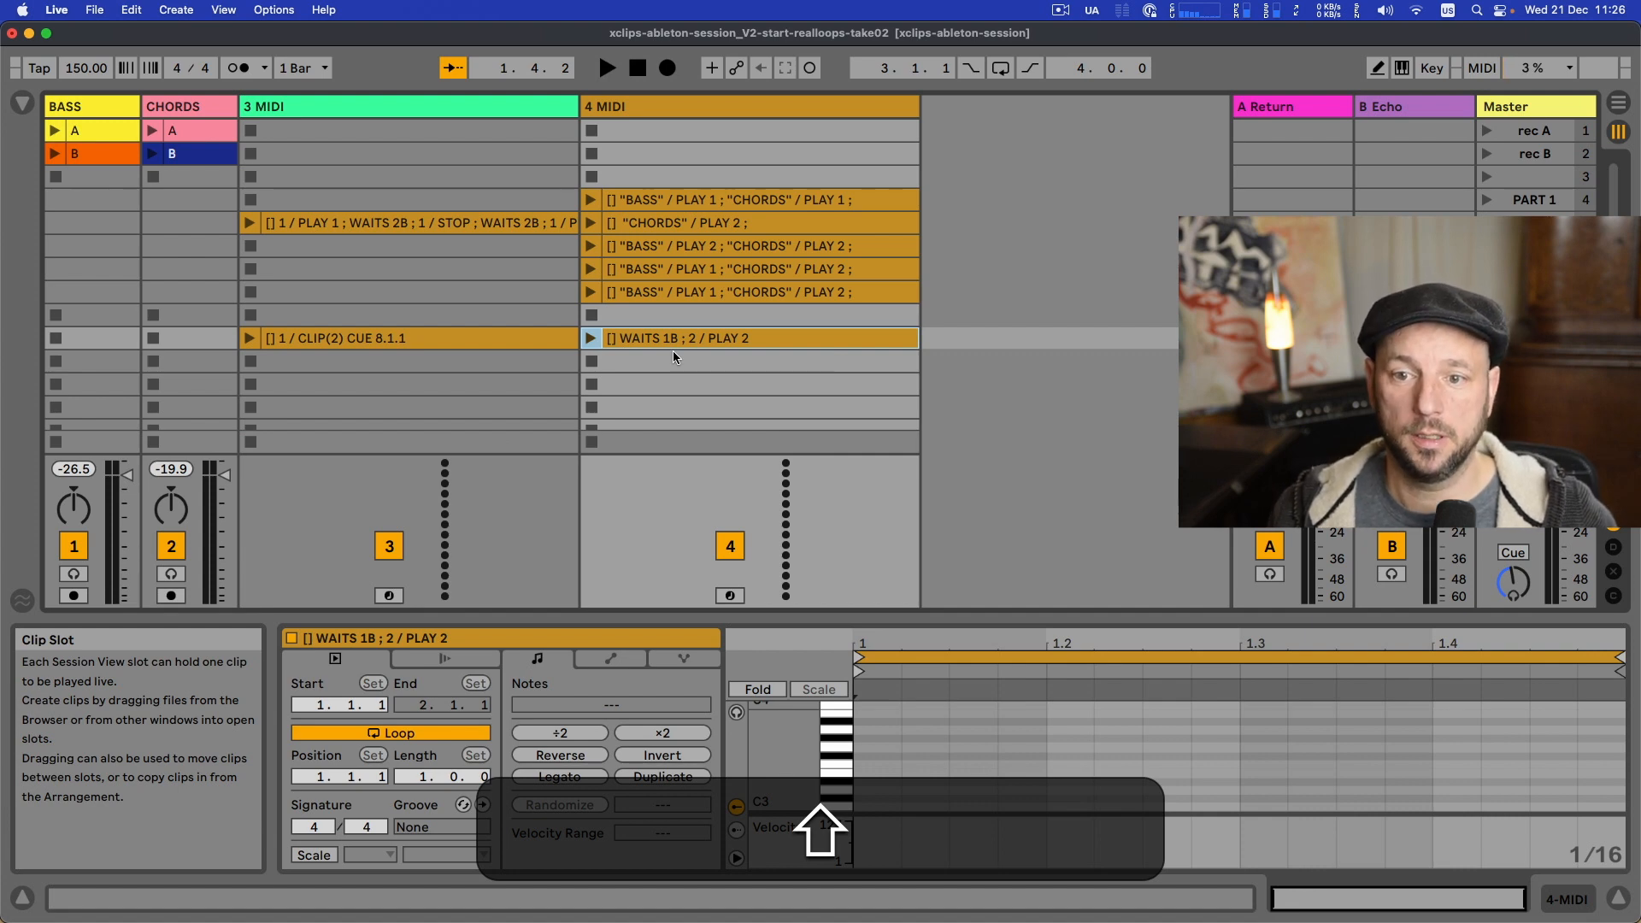
pyautogui.press('Return')
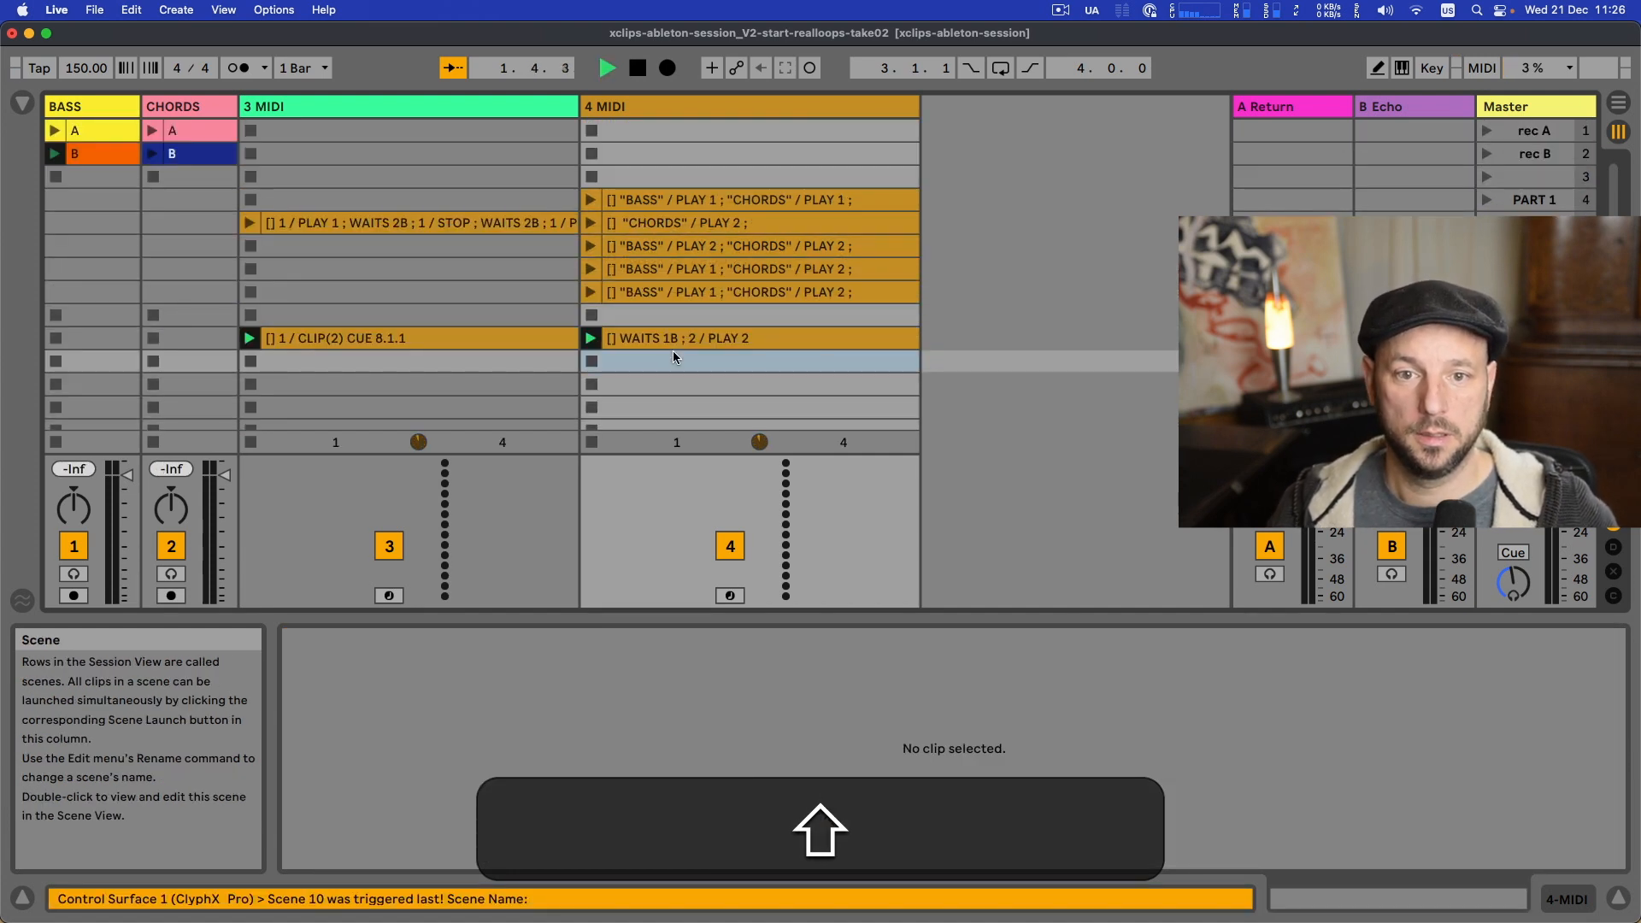
pyautogui.press('alt+shift+super+l')
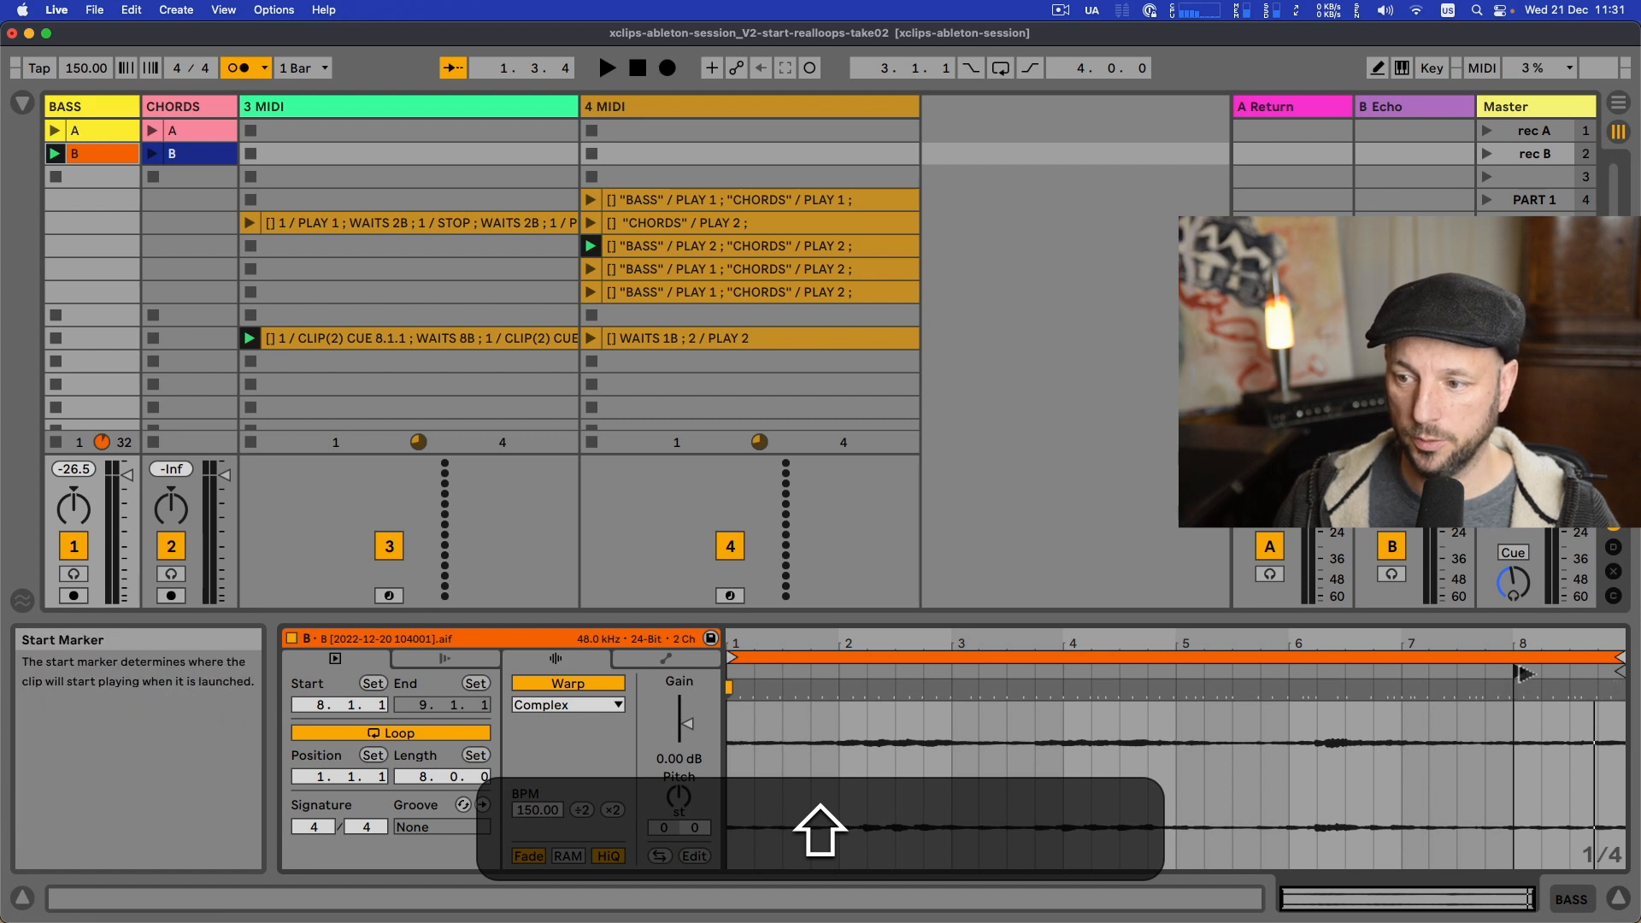
# - Reset the BASS B clip's start marker to 1.1.1 and review the Clip Cue Action's Bars.Beat.Sixteenths syntax in the ClyphX Pro manual in Preview
pyautogui.moveTo(1521, 673); pyautogui.dragTo(733, 673)
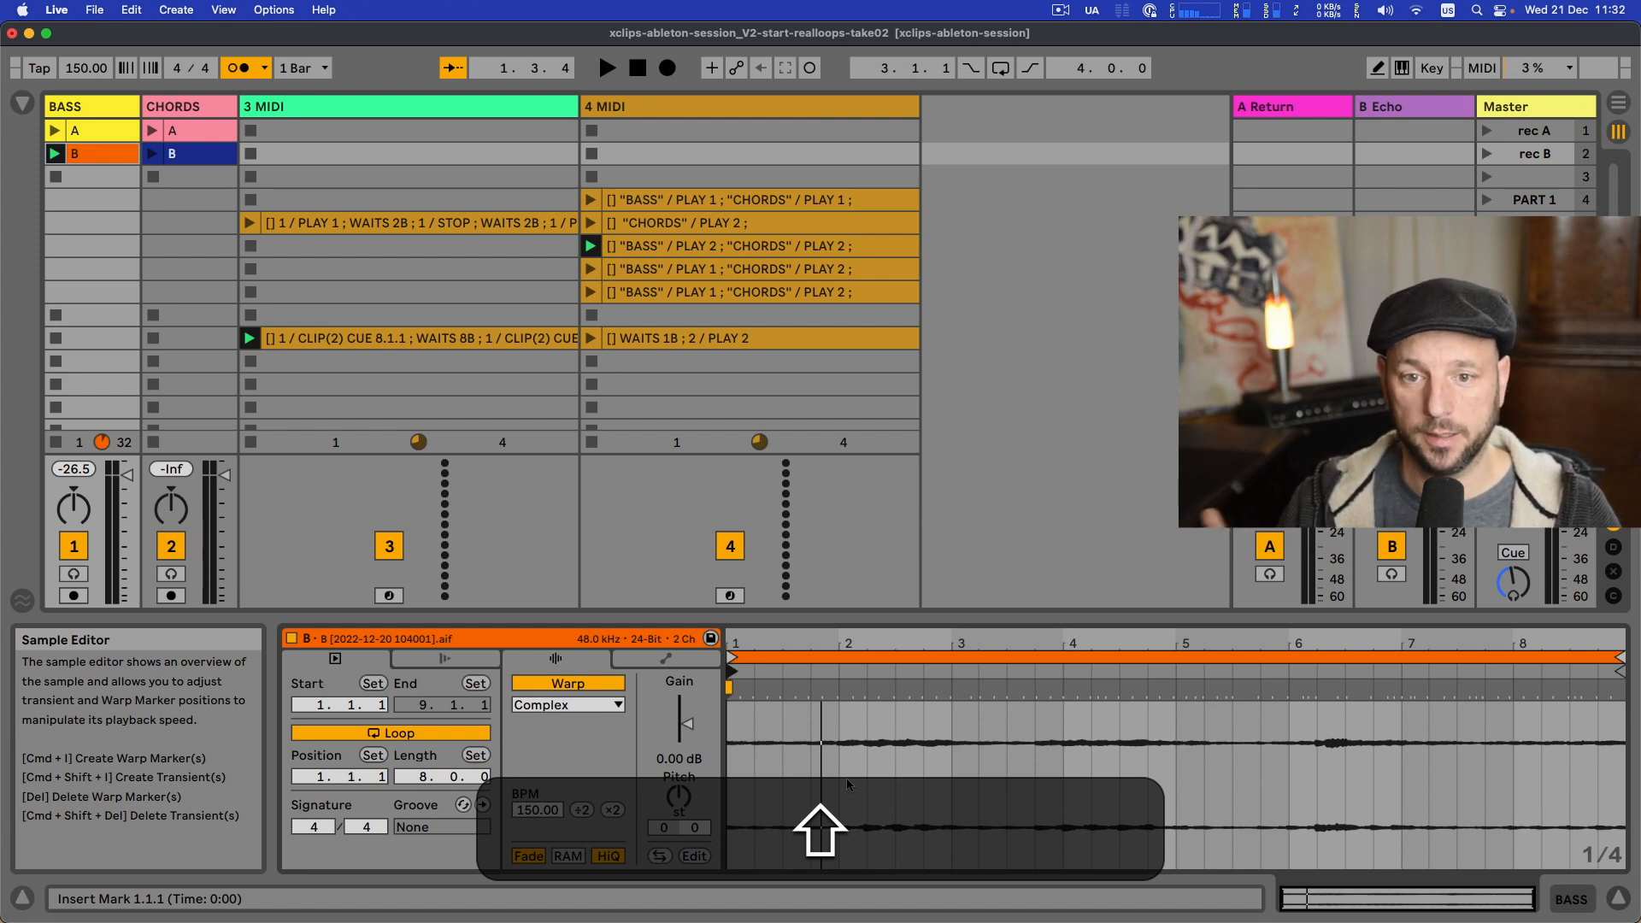
pyautogui.press('shift+super+Tab')
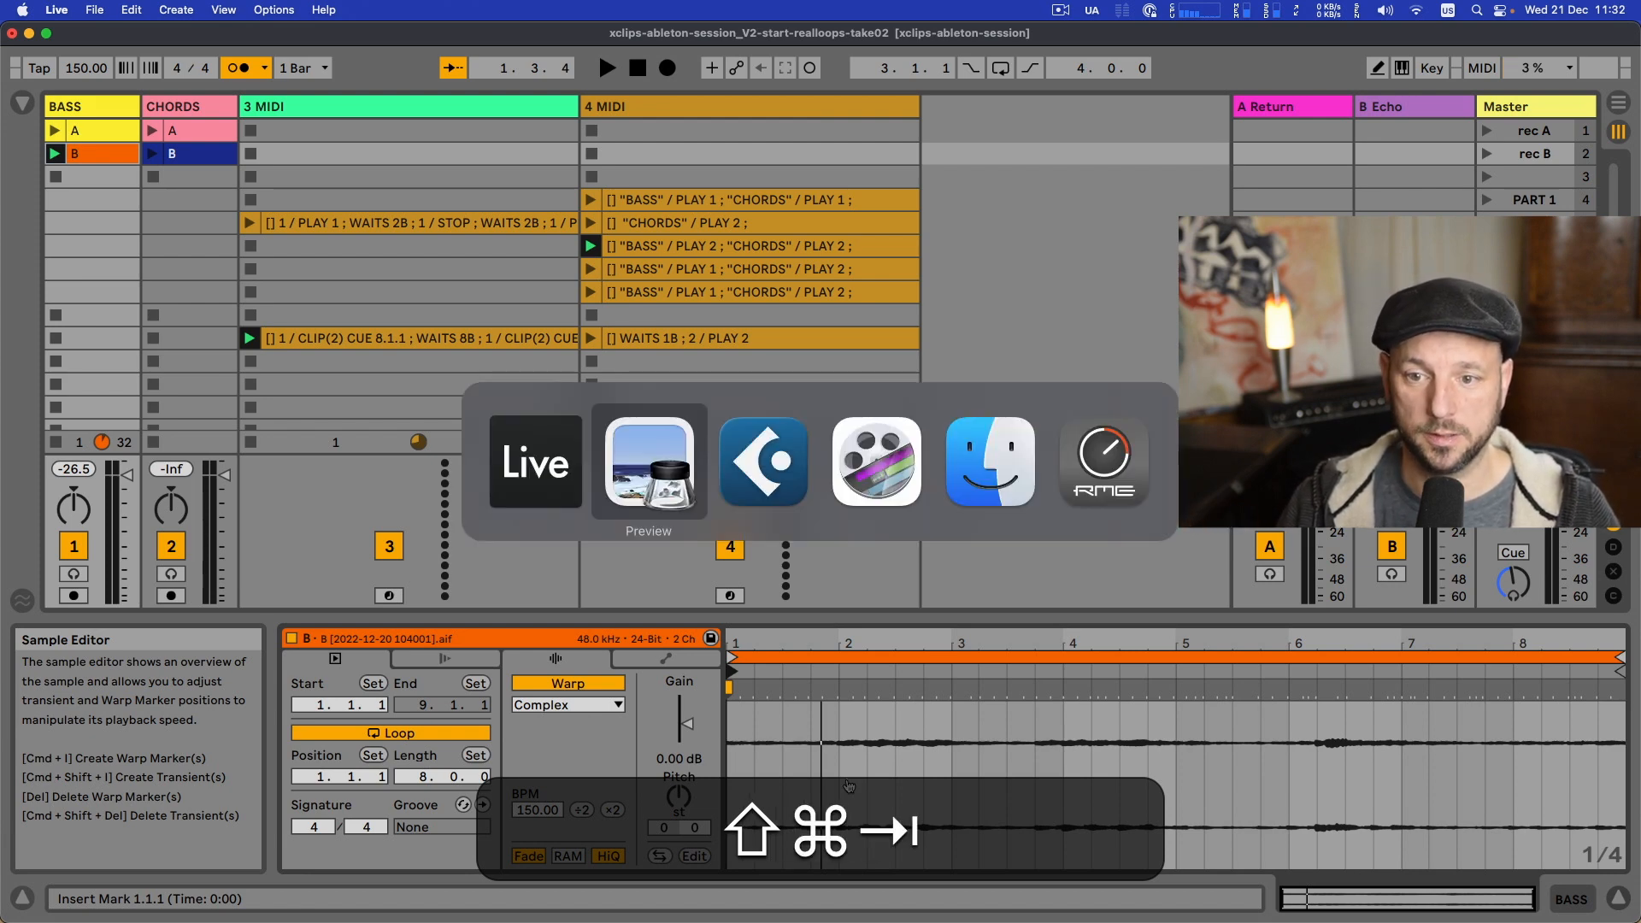
pyautogui.scroll(3, 675, 735)
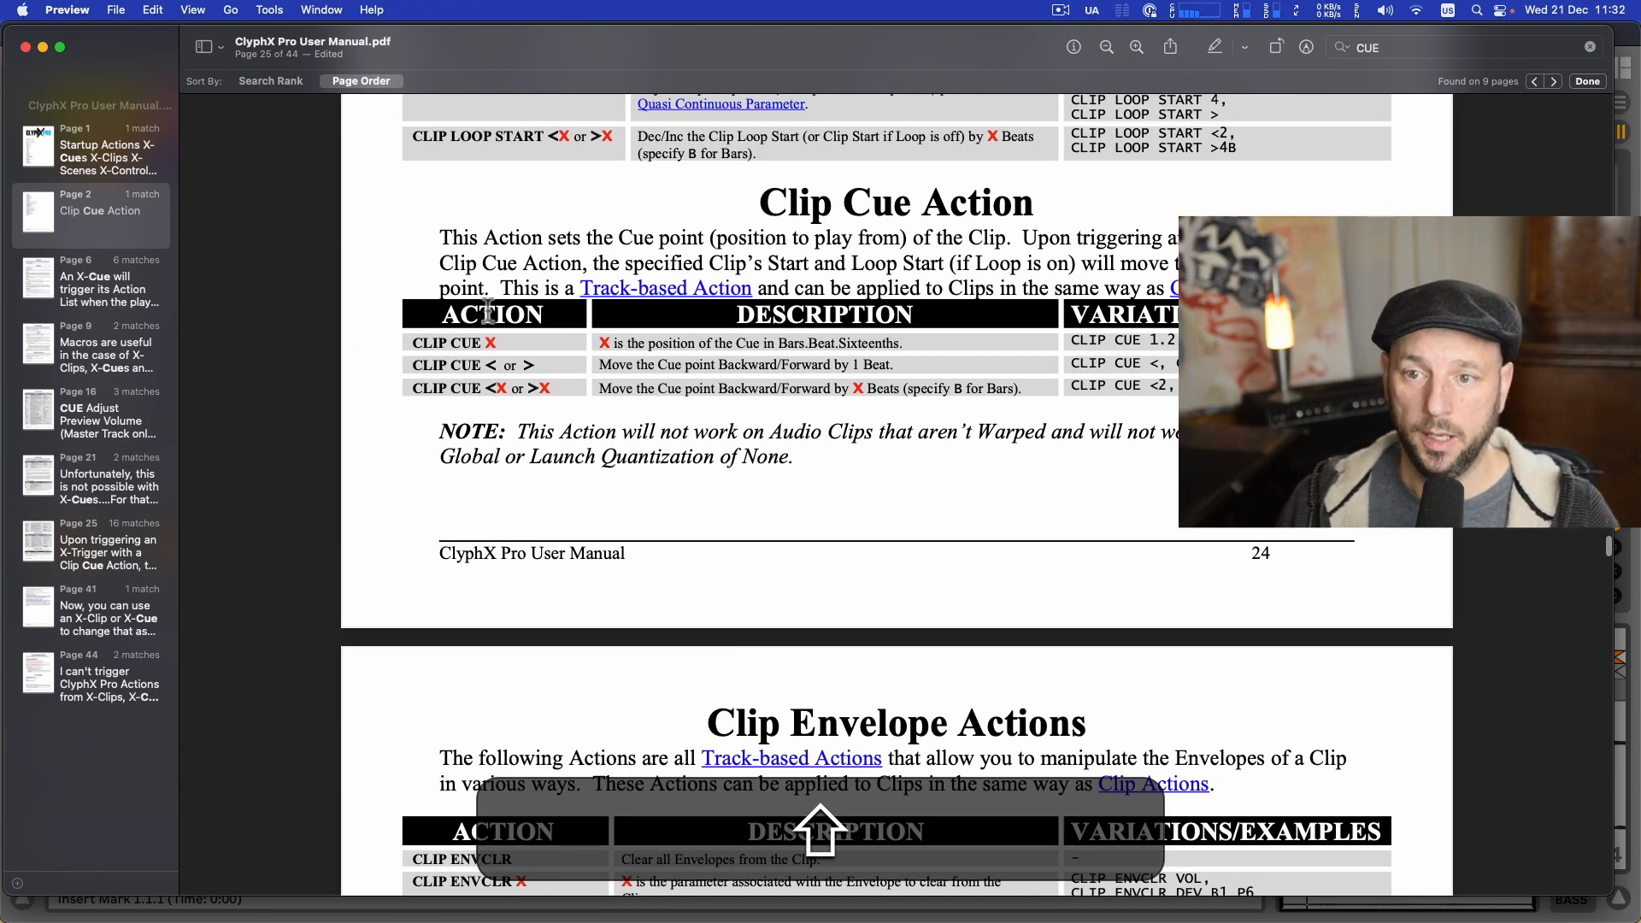
pyautogui.moveTo(778, 343); pyautogui.dragTo(890, 350)
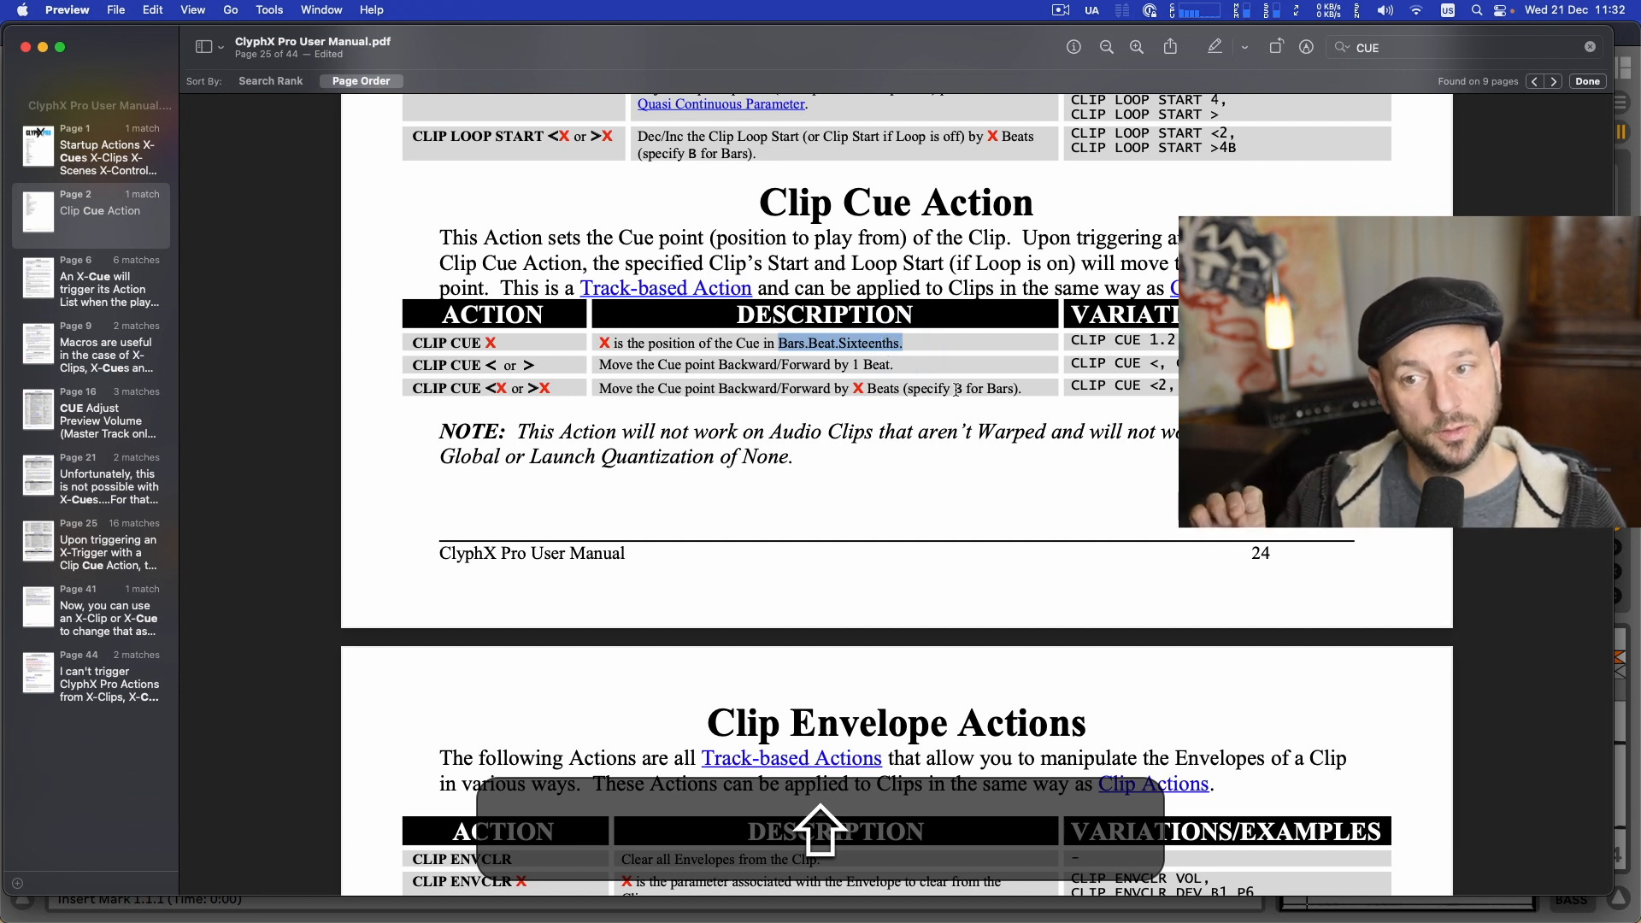
pyautogui.moveTo(1071, 341); pyautogui.dragTo(1187, 341)
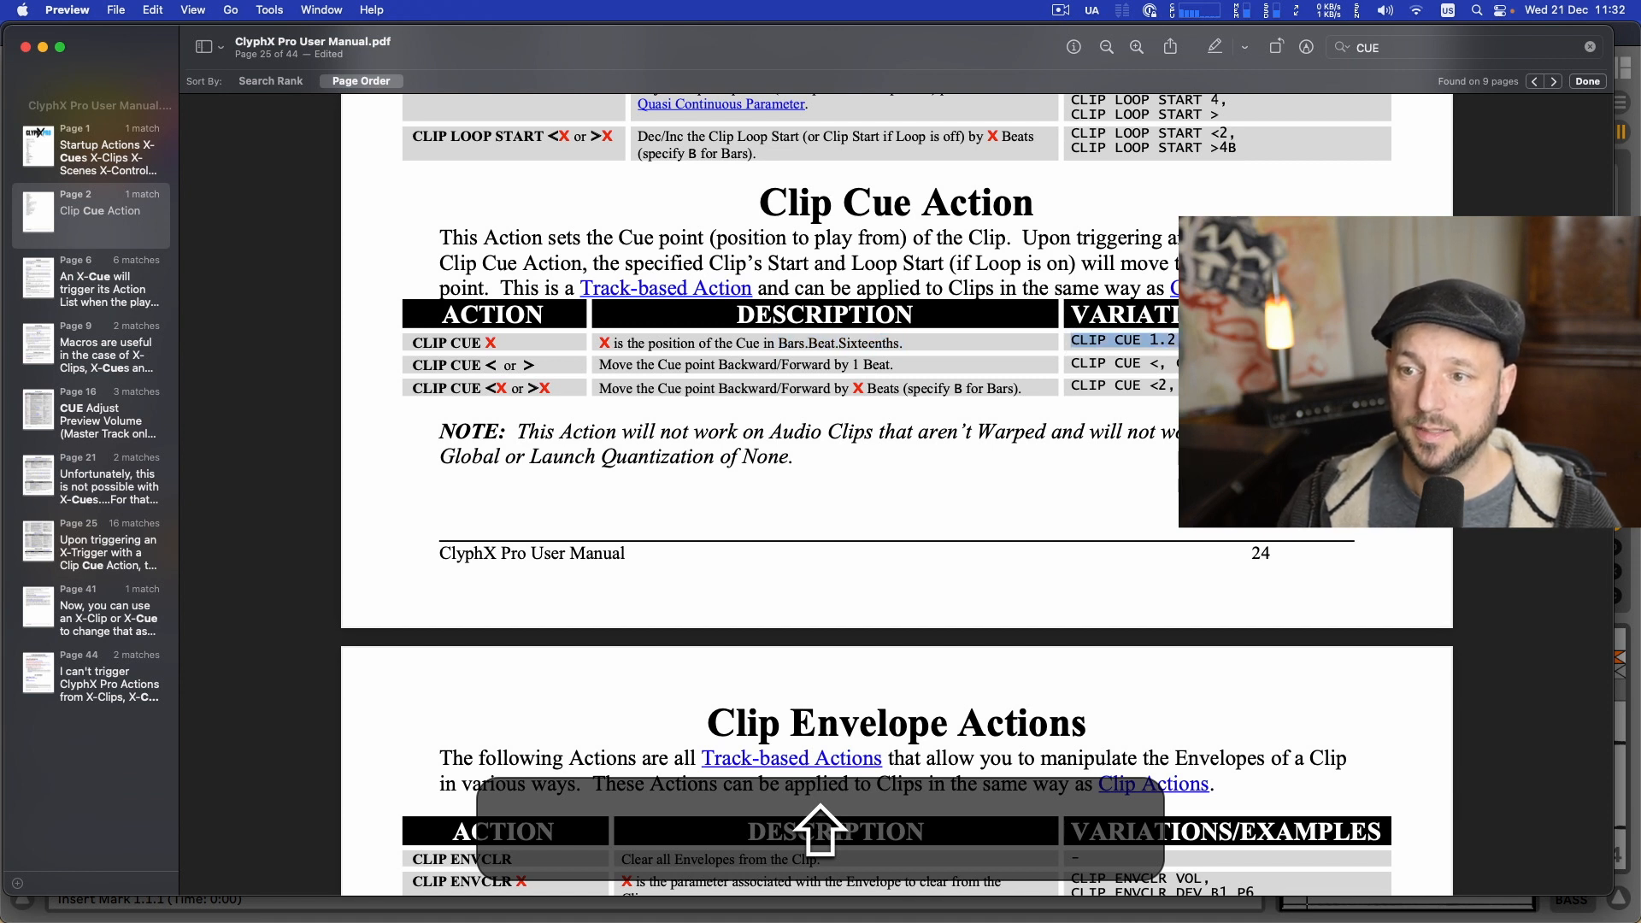
pyautogui.click(1187, 341)
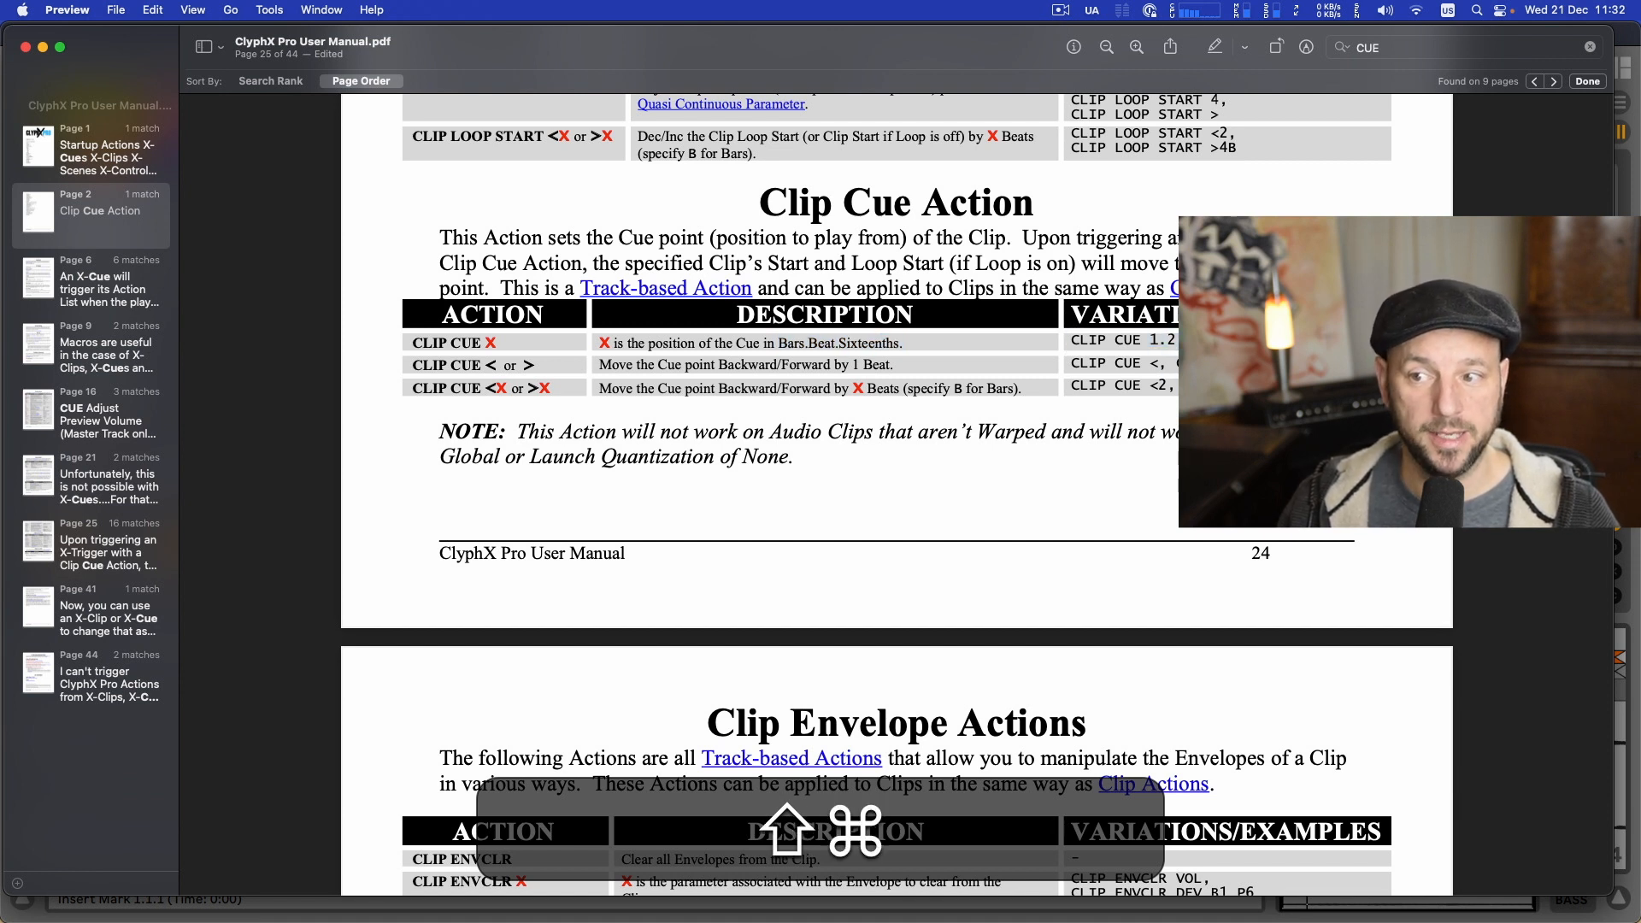
# - Return to Live and run the ClyphX action "1 / CLIP(2) CUE 8.1.1" on the BASS B clip
pyautogui.press('super+shift+Tab')
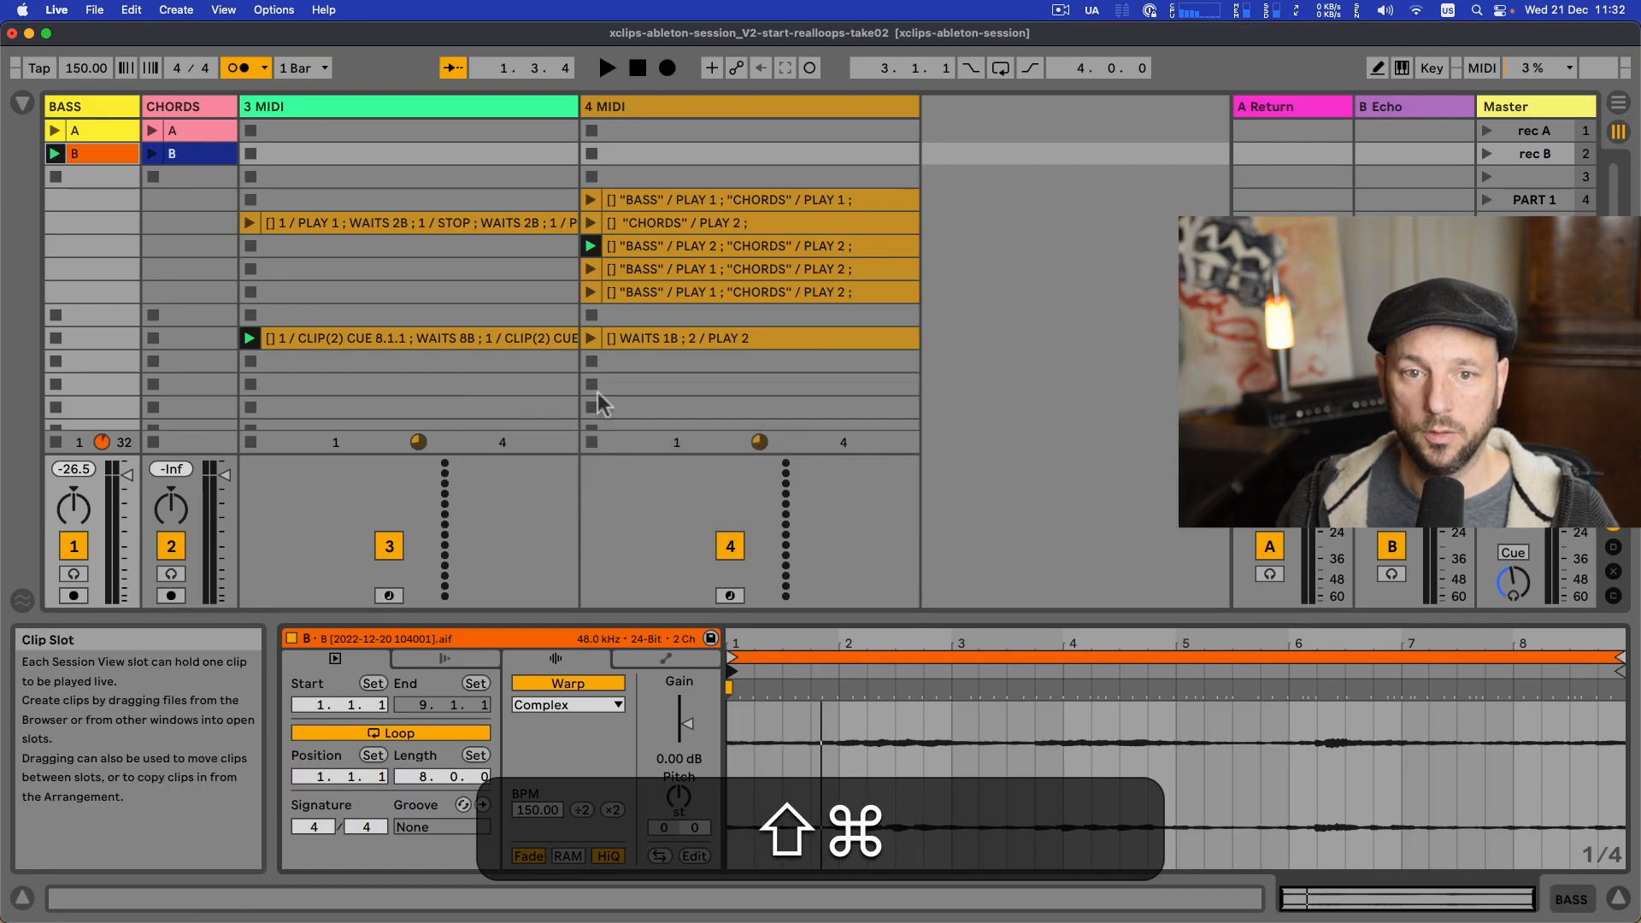
pyautogui.click(115, 161)
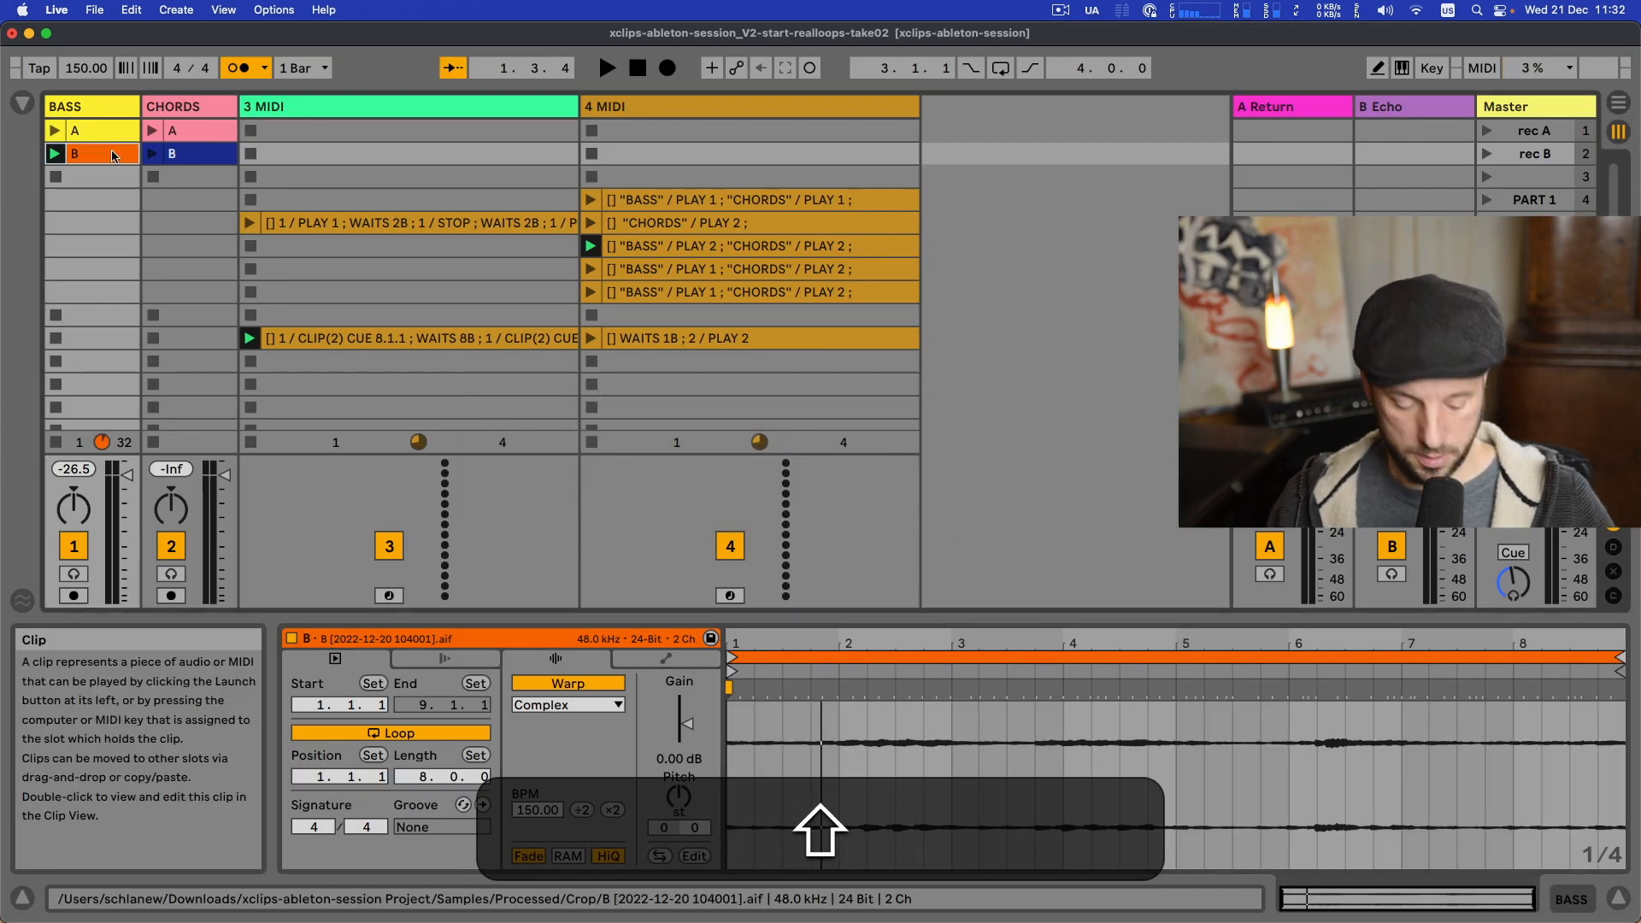
pyautogui.hotkey('shift', 'x')
pyautogui.hotkey('shift', 'Right')
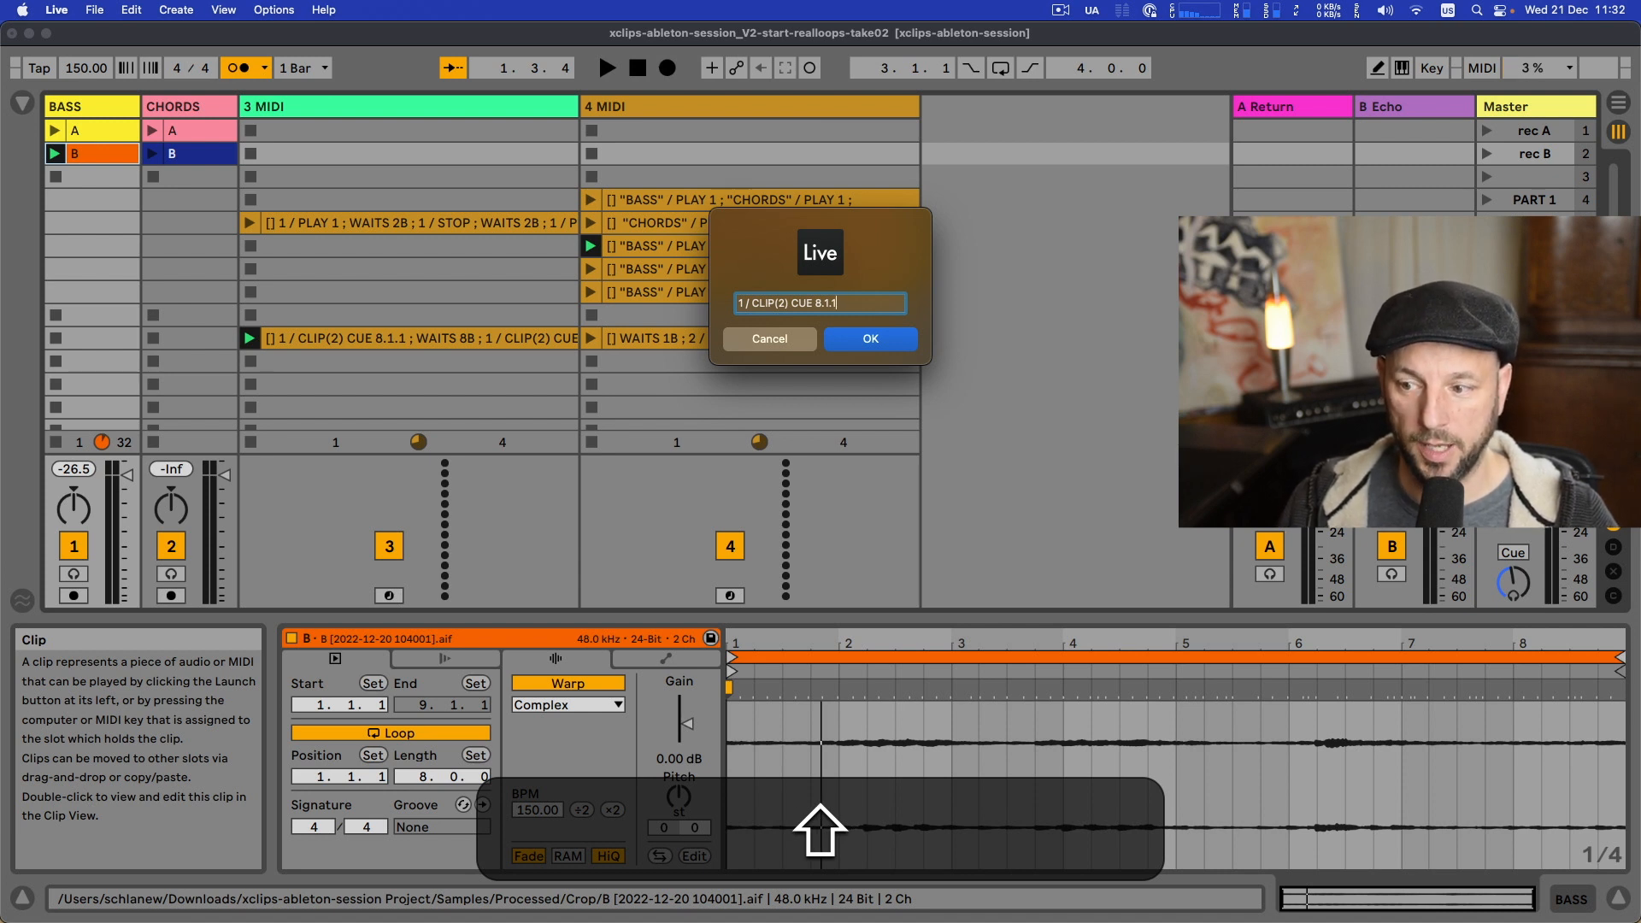
pyautogui.hotkey('shift', 'Return')
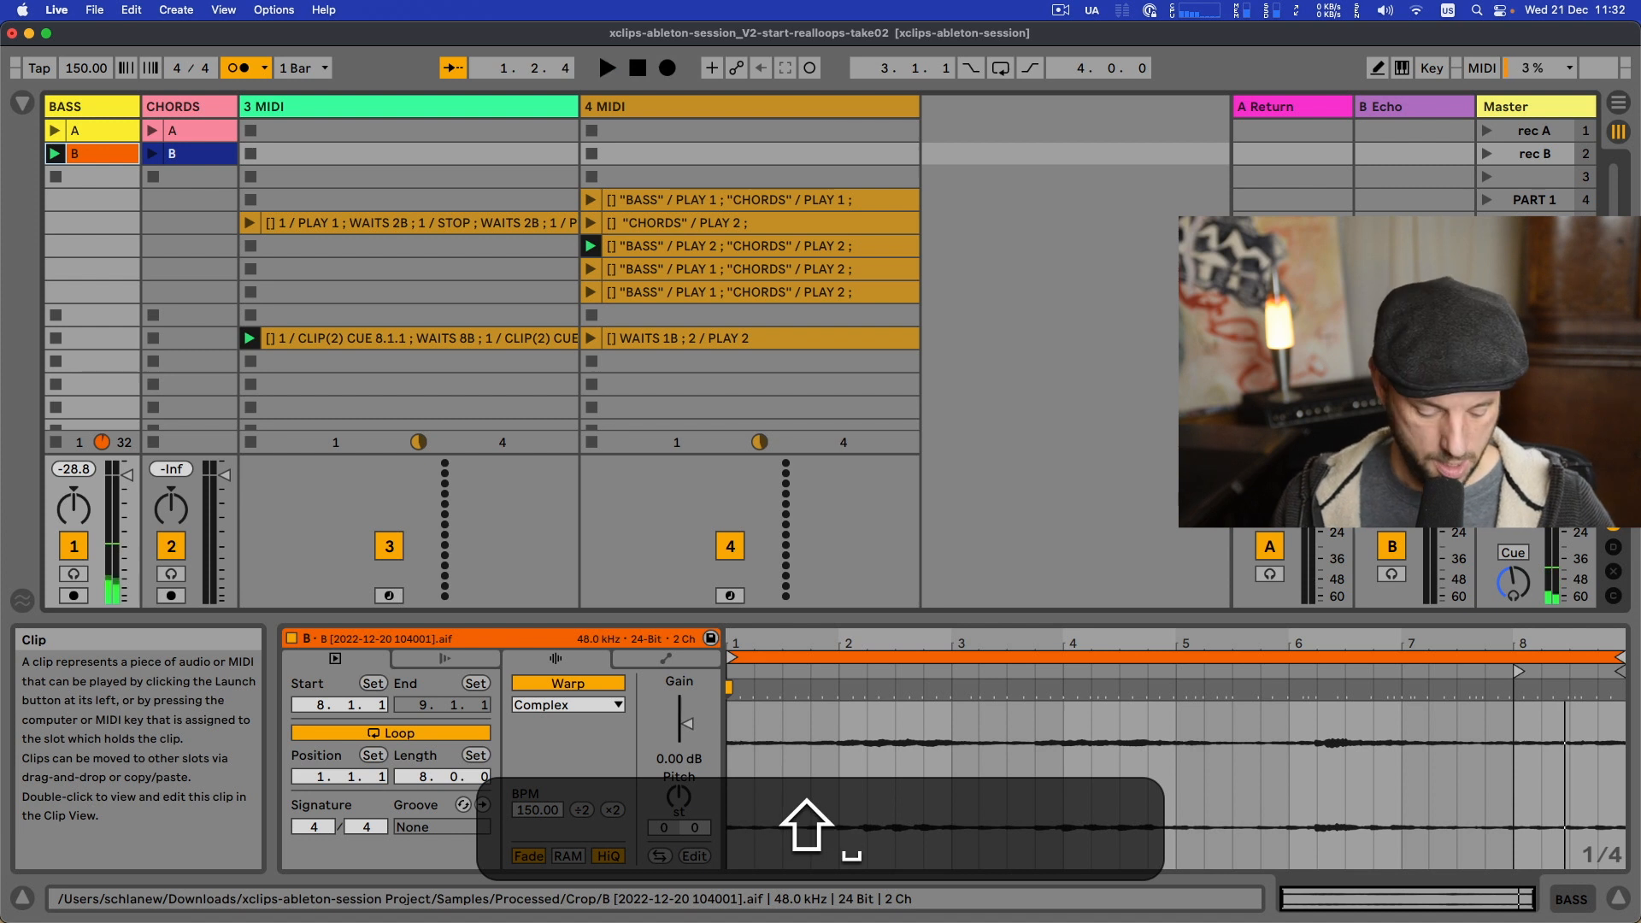
# - Try to run the edited action "1 / CLIP(2) CUE 4.1.1." on the BASS B clip and check its playback
pyautogui.hotkey('shift', 'Right')
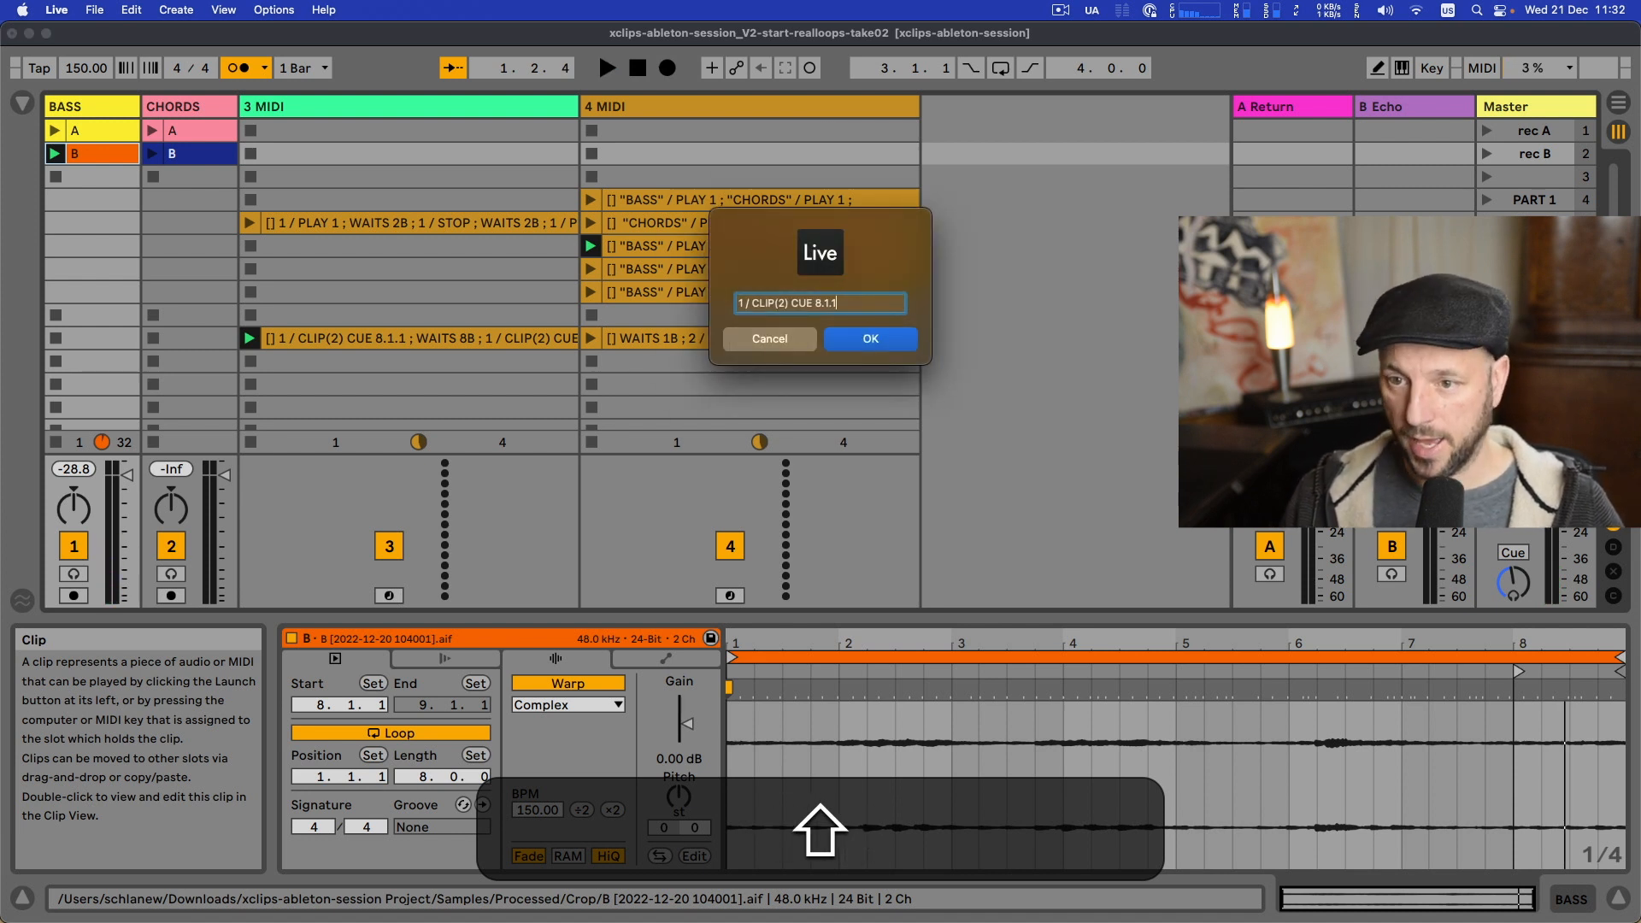
pyautogui.hotkey('shift', 'Left')
pyautogui.write('4')
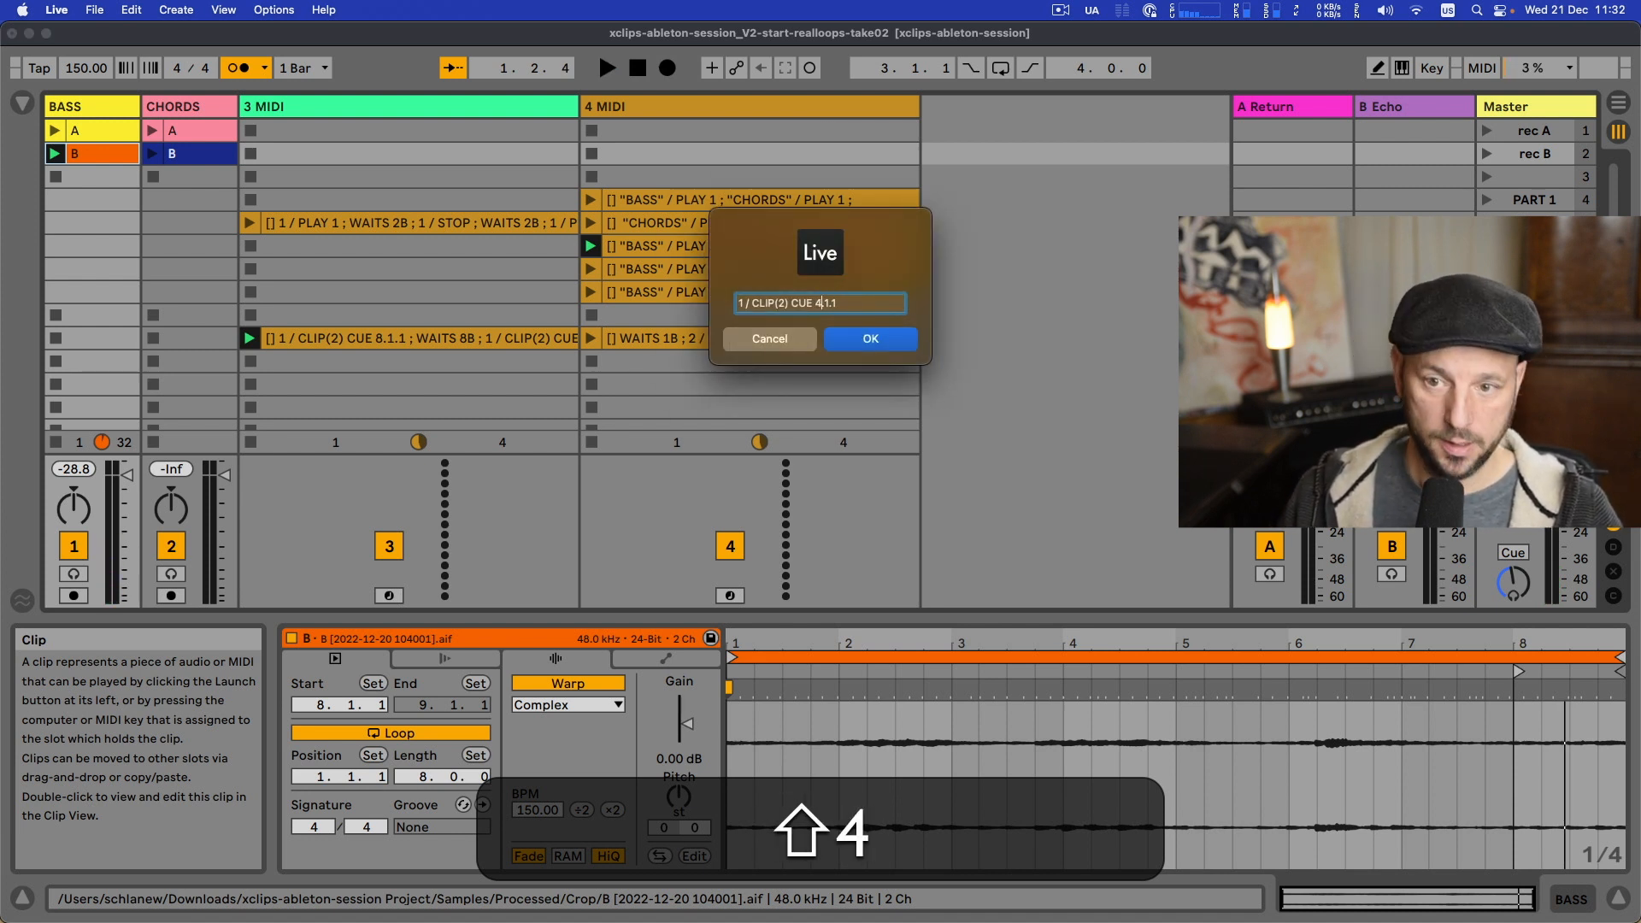
pyautogui.hotkey('shift', 'Right')
pyautogui.write('.')
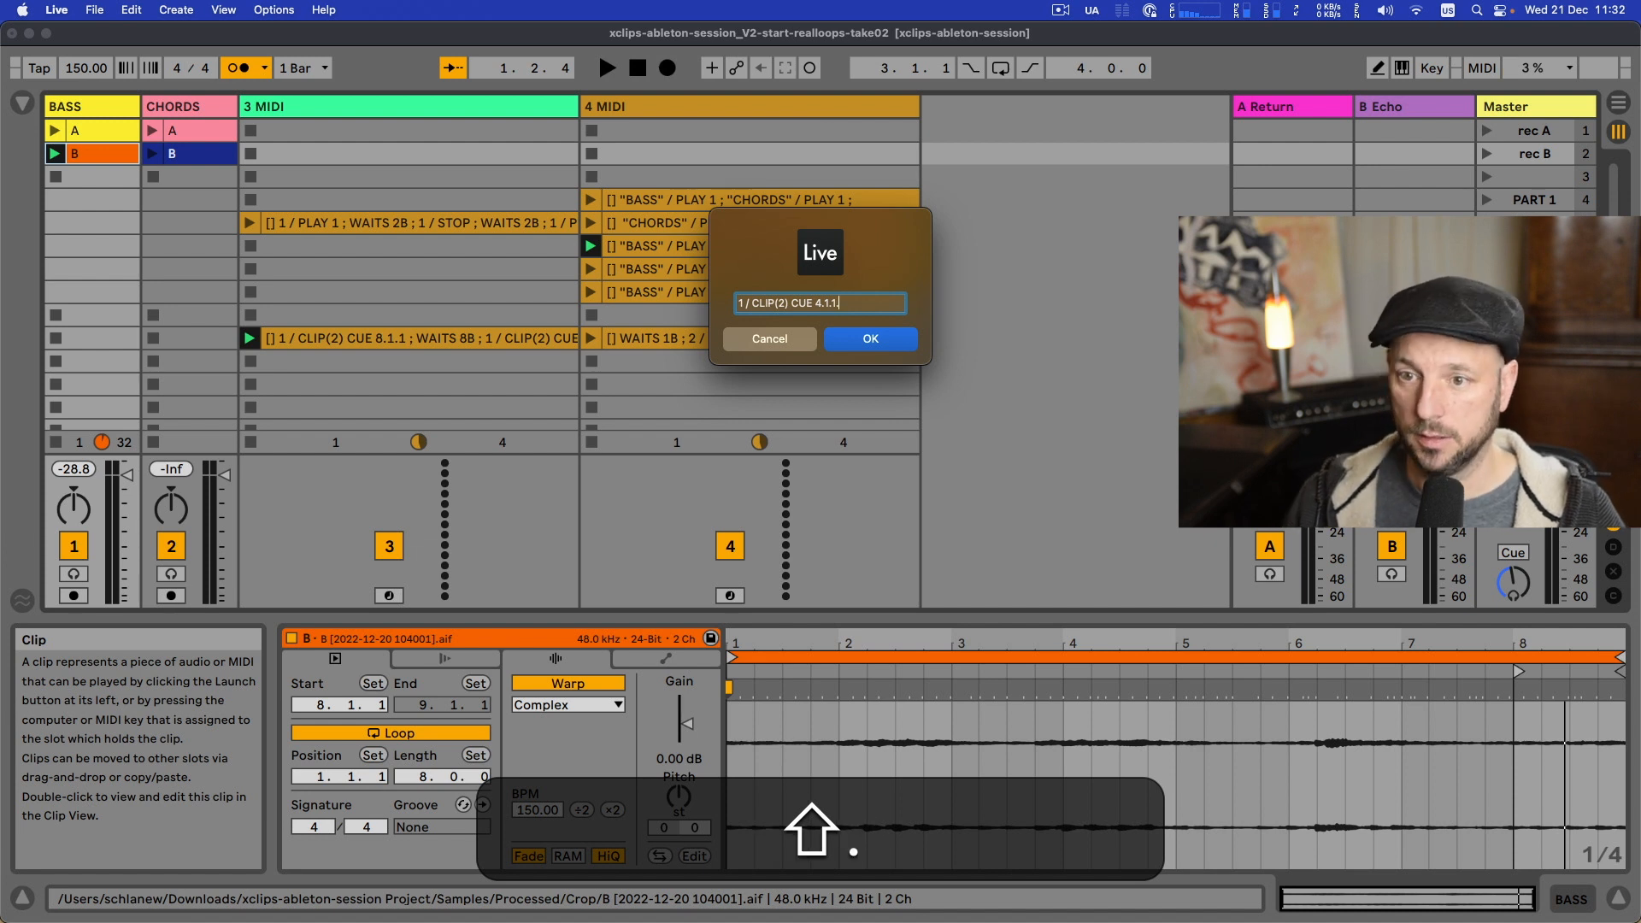
pyautogui.hotkey('shift', 'Return')
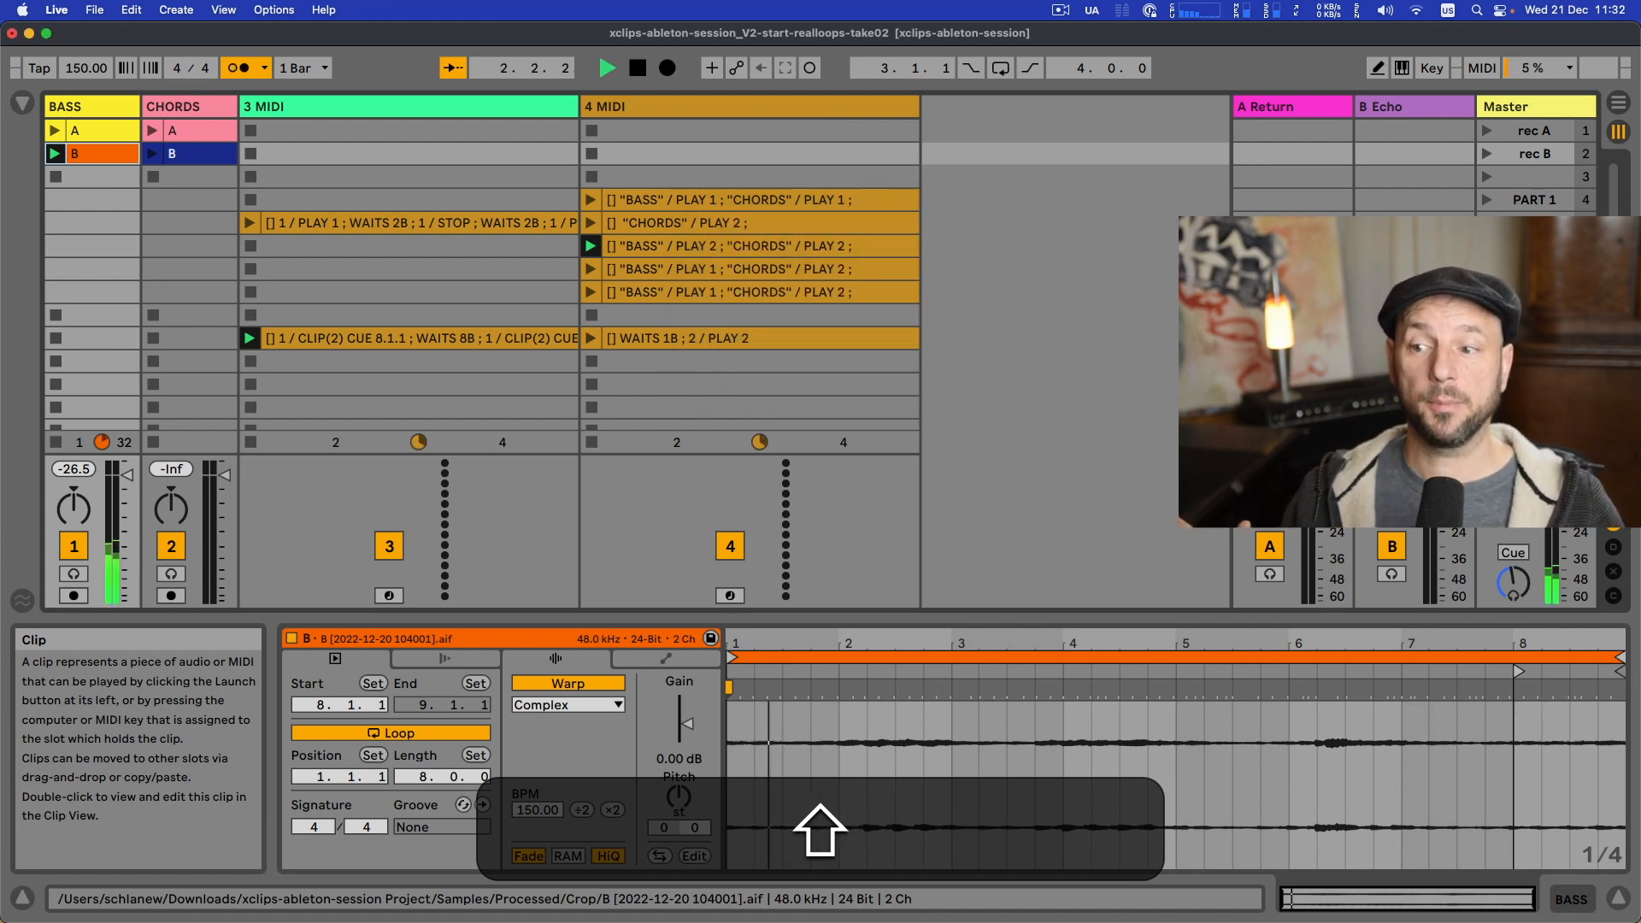
pyautogui.hotkey('shift', 'space')
# - Remove the trailing period, run "1 / CLIP(2) CUE 4.1.1", and test playback of the BASS B clip
pyautogui.hotkey('shift', 'x')
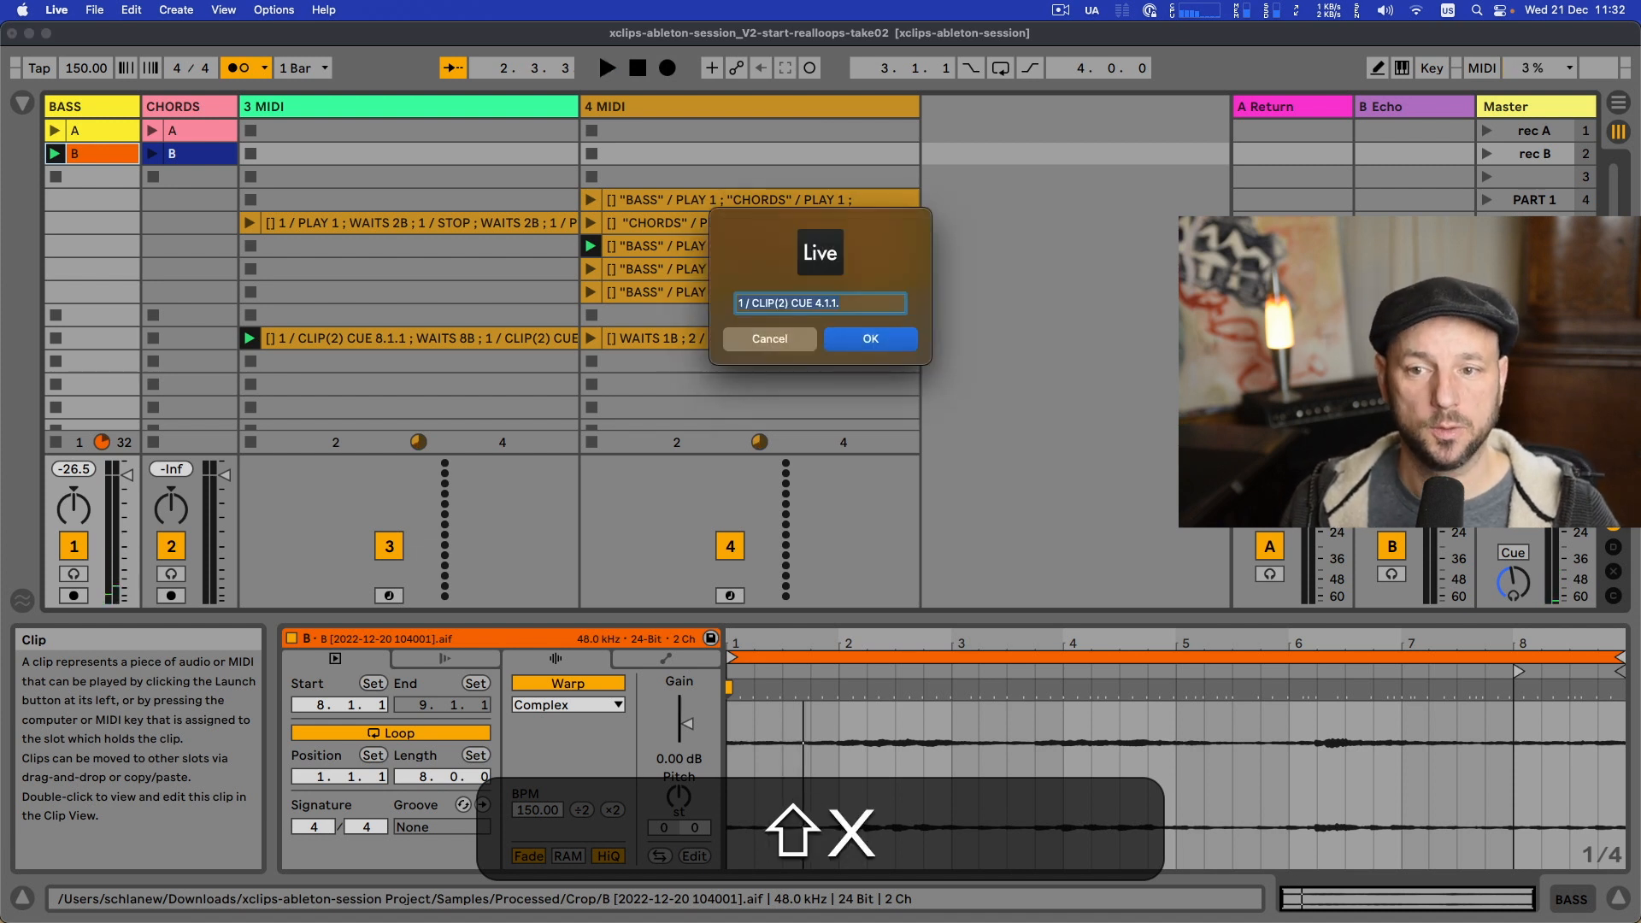
pyautogui.hotkey('shift', 'Right')
pyautogui.hotkey('shift', 'BackSpace')
pyautogui.hotkey('shift', 'Return')
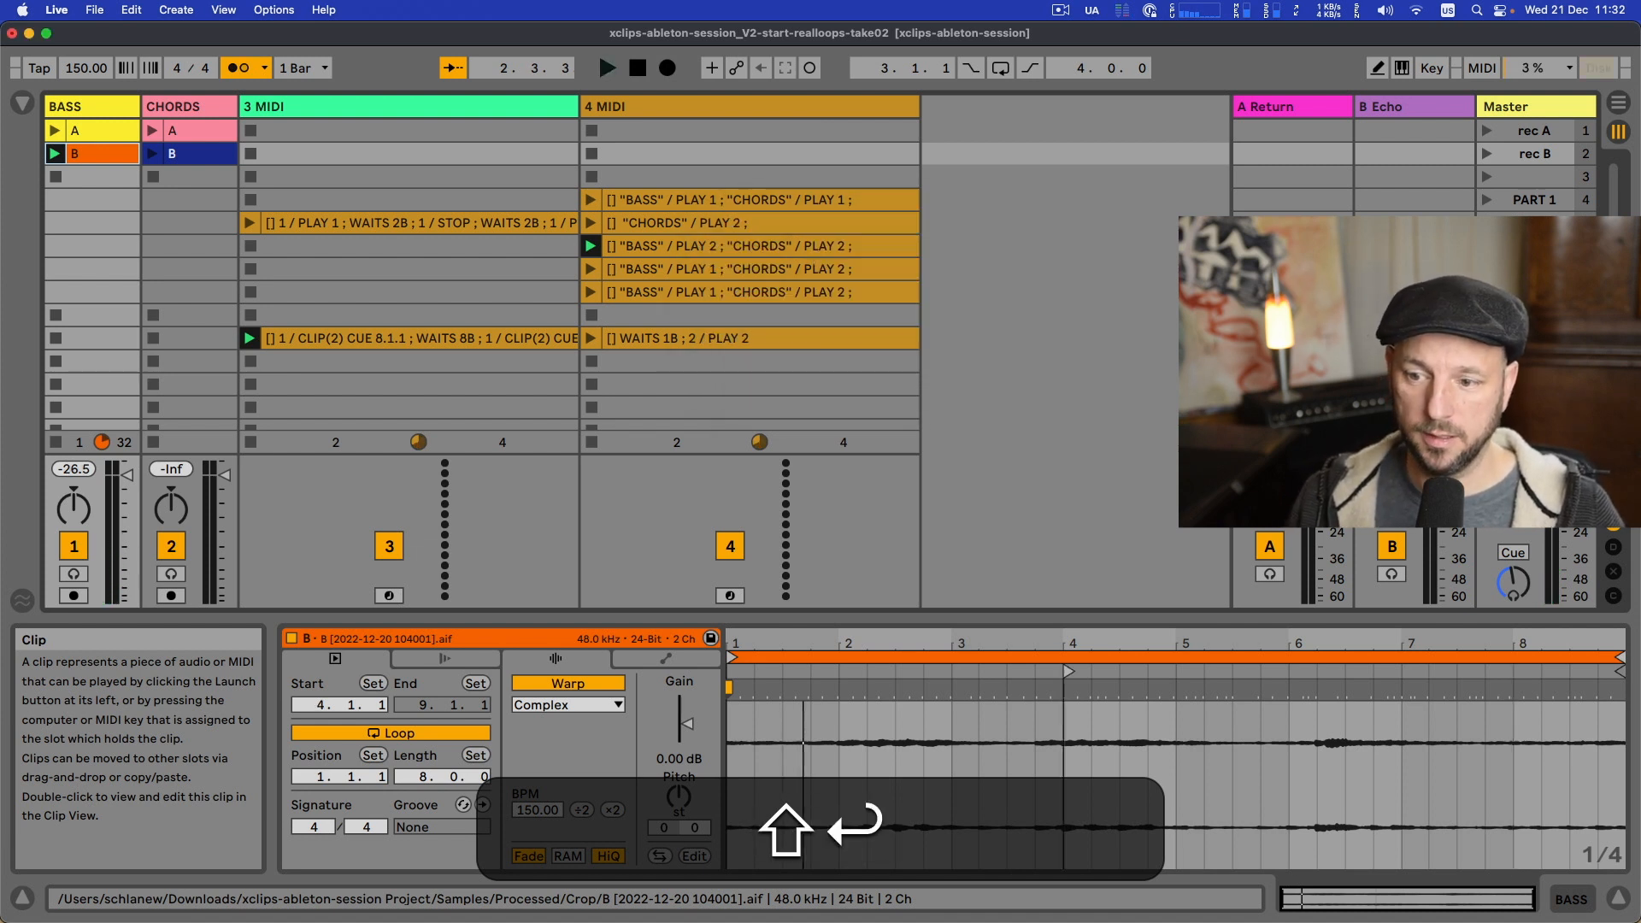
pyautogui.hotkey('shift', 'space')
# - Try to change the BASS B clip's cue point by running "1 / CLIP(2) CUE 8.1.1", and test playback
pyautogui.hotkey('shift', 'x')
pyautogui.hotkey('shift', 'Right')
pyautogui.hotkey('shift', 'Left')
pyautogui.hotkey('shift', 'Left')
pyautogui.hotkey('shift', 'Left')
pyautogui.hotkey('shift', 'Left')
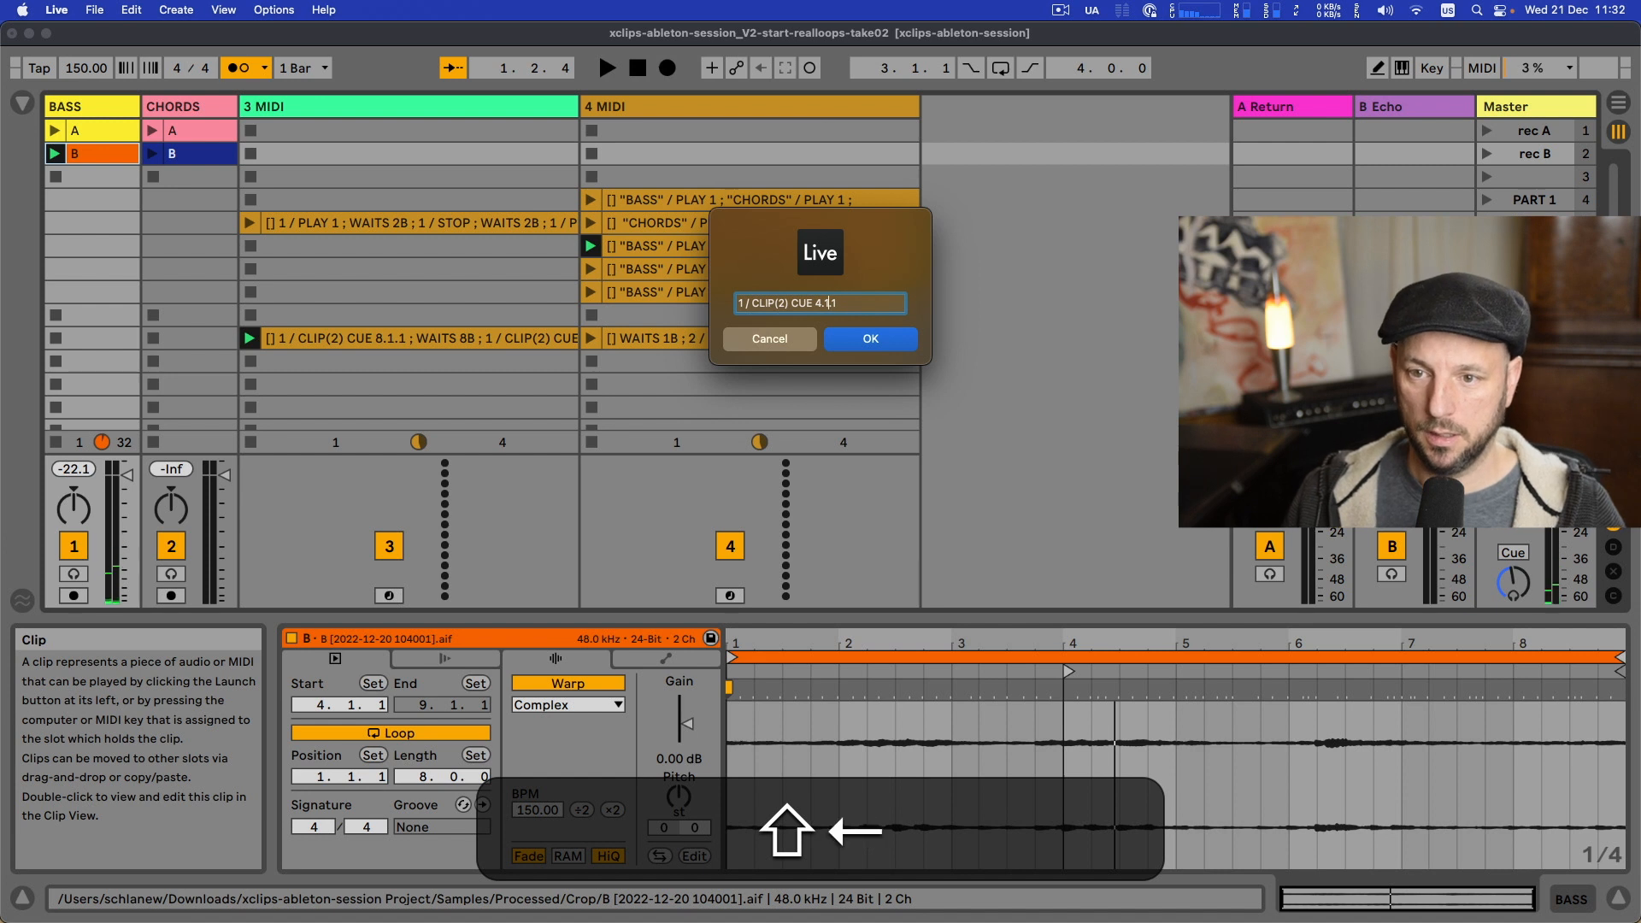
pyautogui.hotkey('shift', 'BackSpace')
pyautogui.write('8')
pyautogui.hotkey('shift', 'Down')
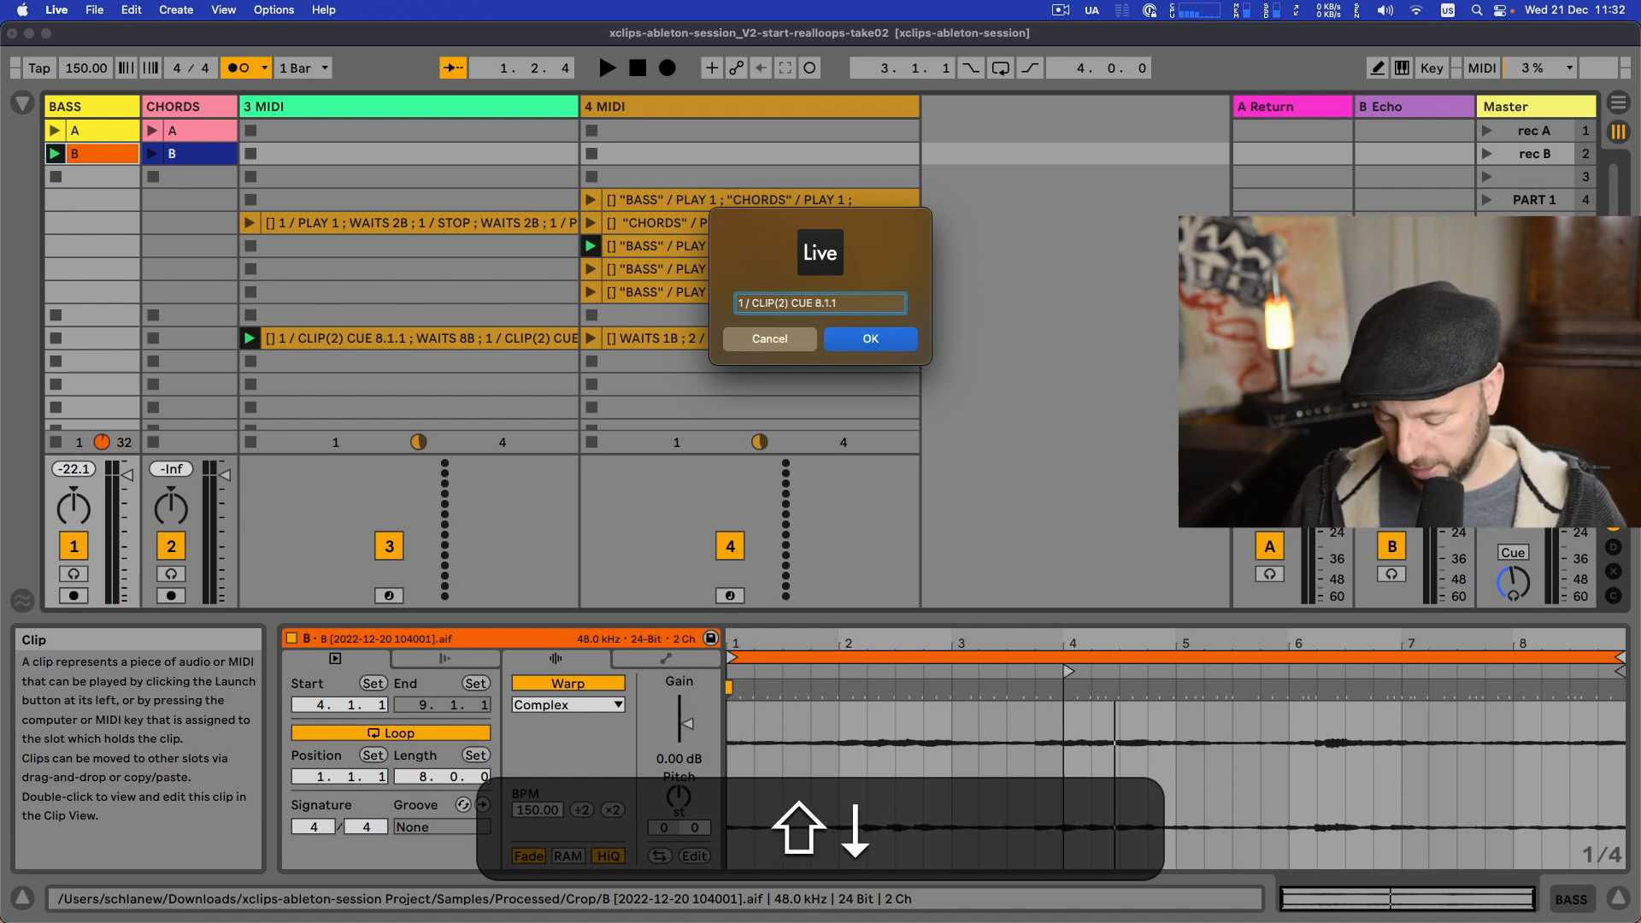
pyautogui.hotkey('shift', 'Return')
pyautogui.hotkey('shift', 'space')
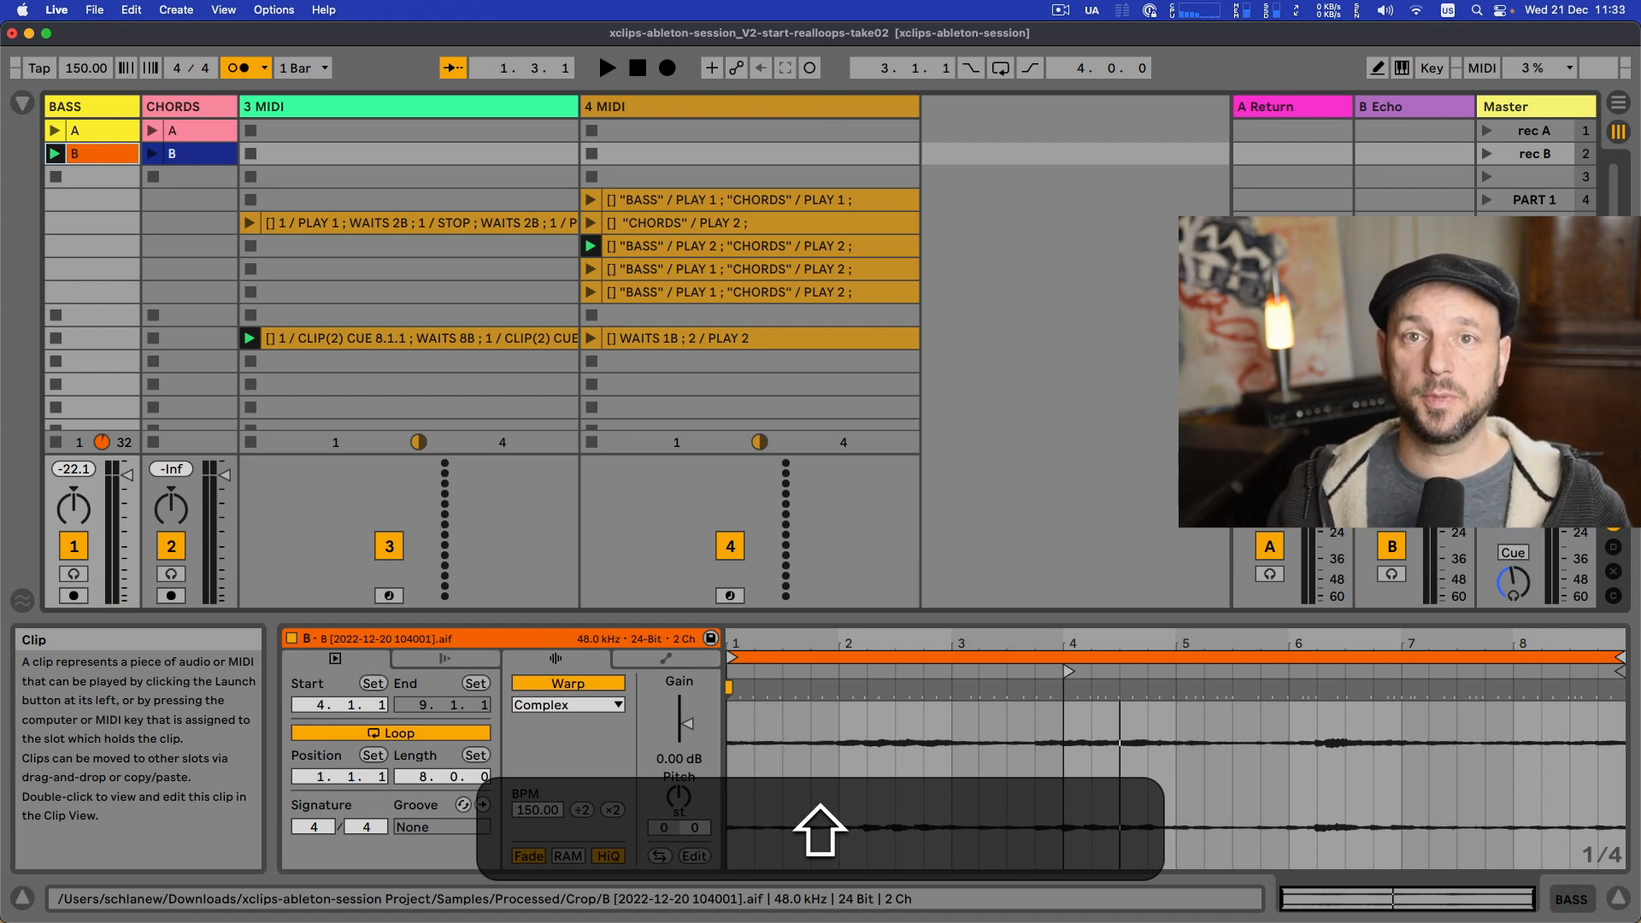
# - Switch to the Clip Cue Action section of the ClyphX Pro manual in Preview
pyautogui.click(110, 198)
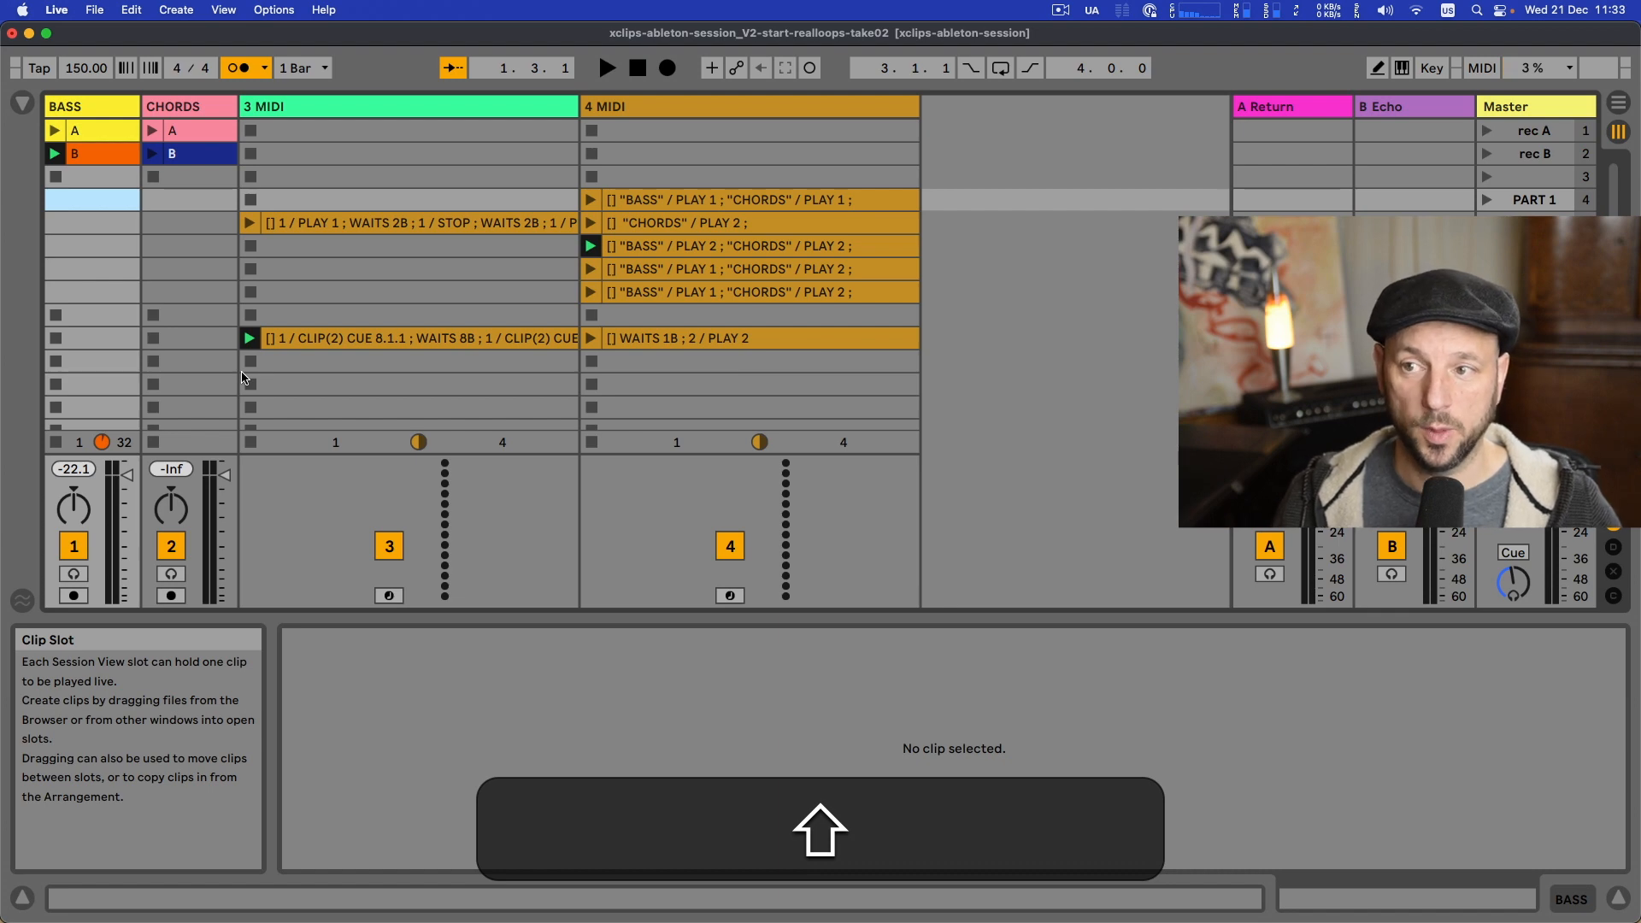
pyautogui.press('super+shift+Tab')
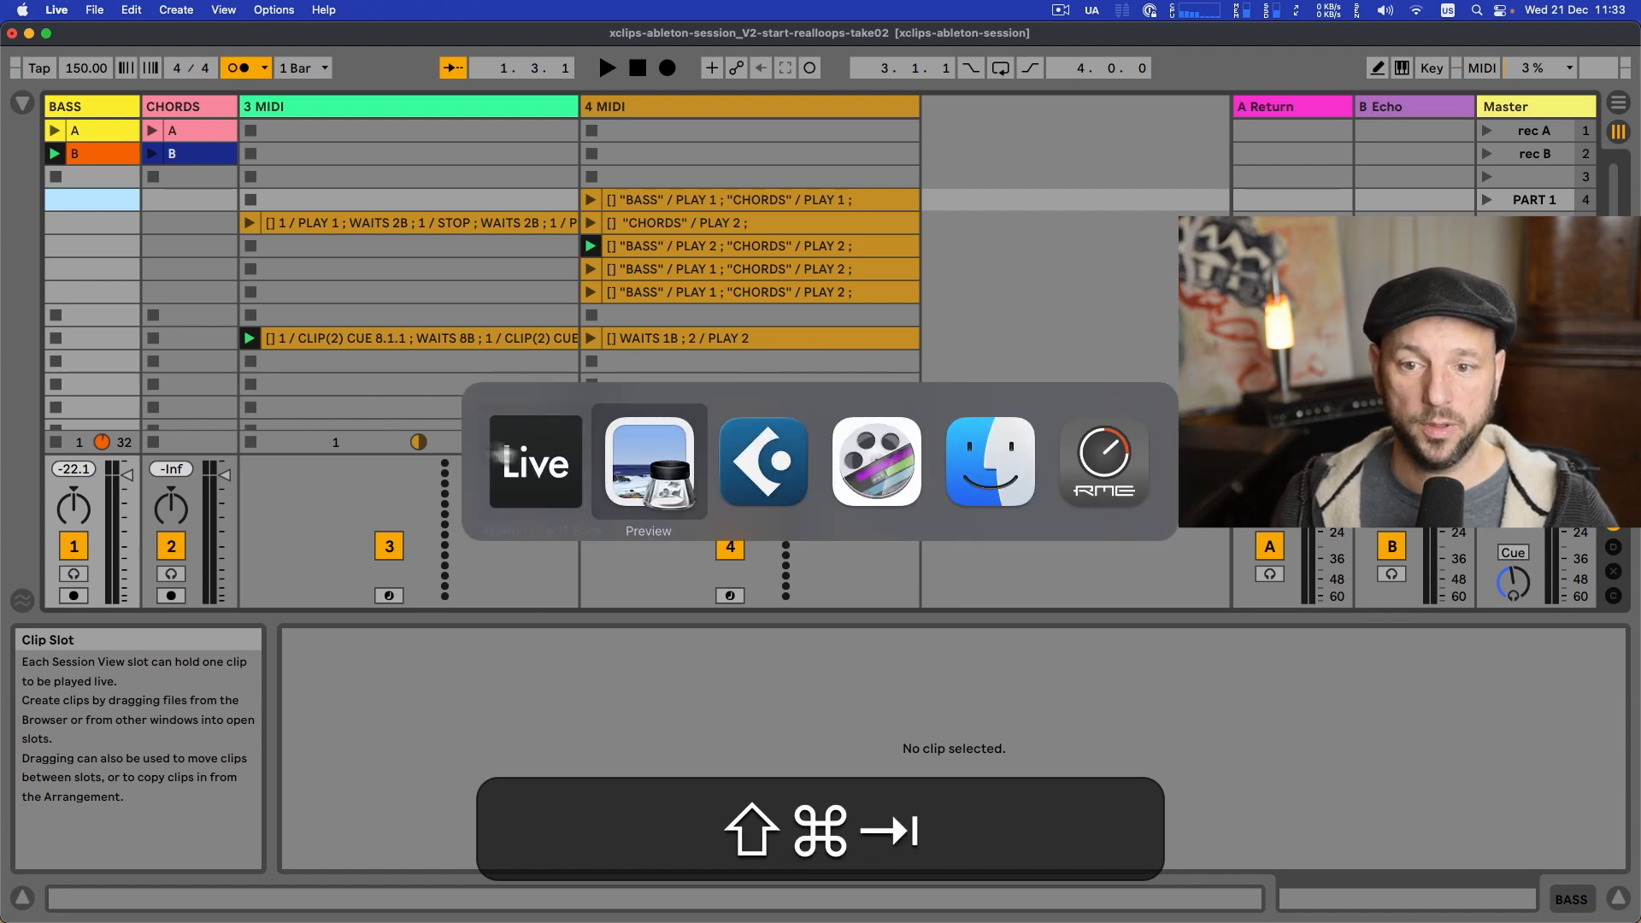
pyautogui.click(645, 458)
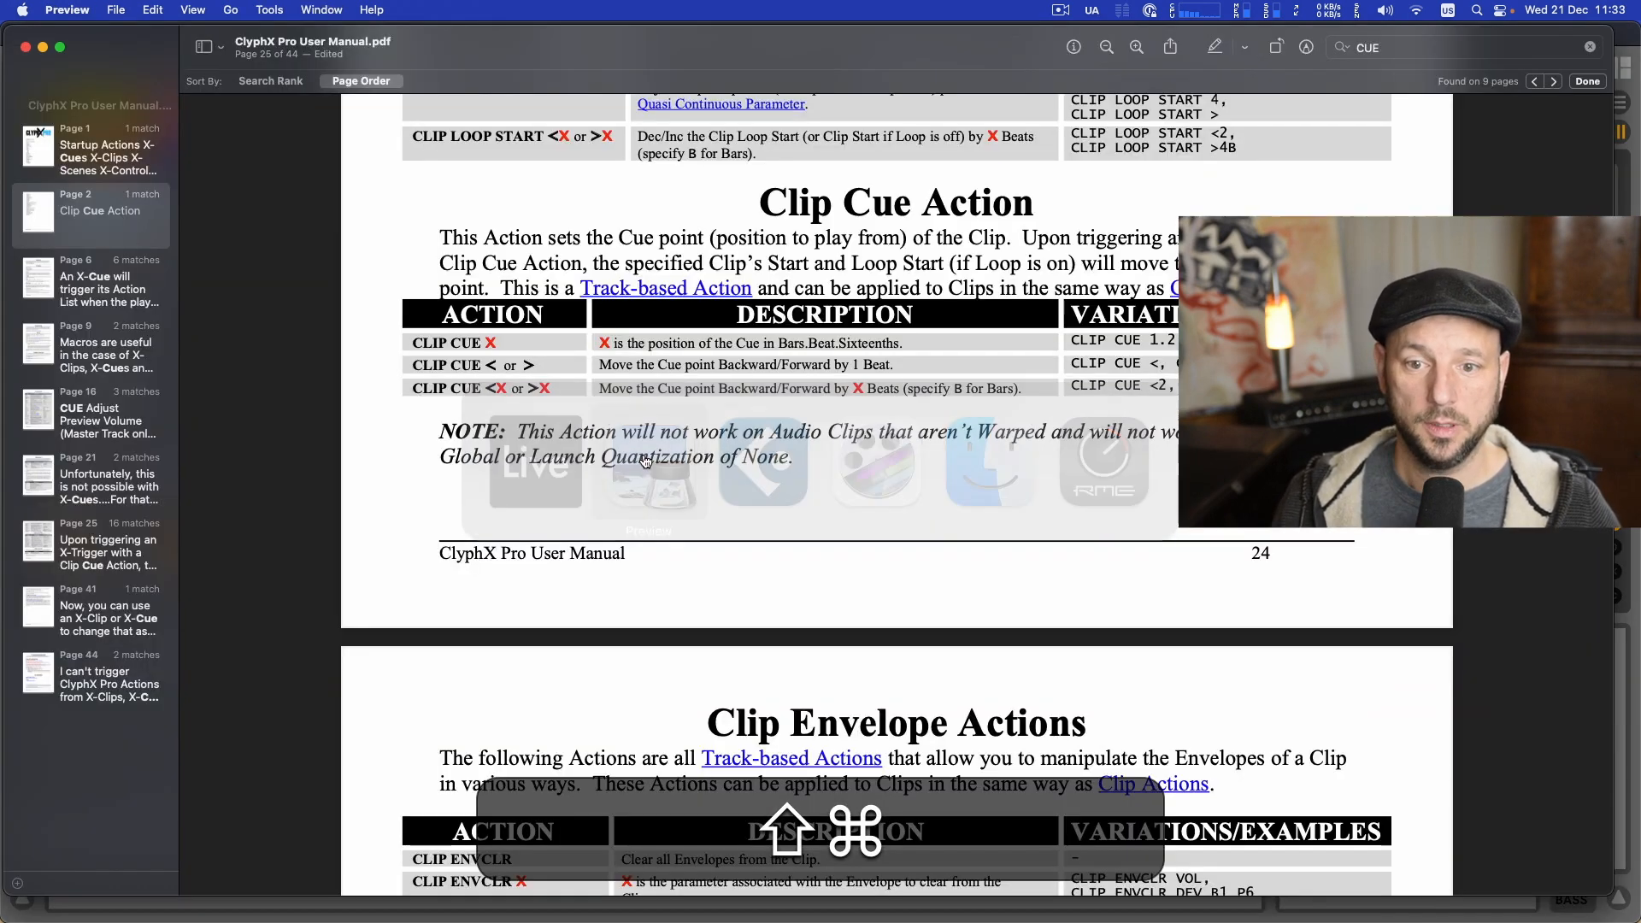